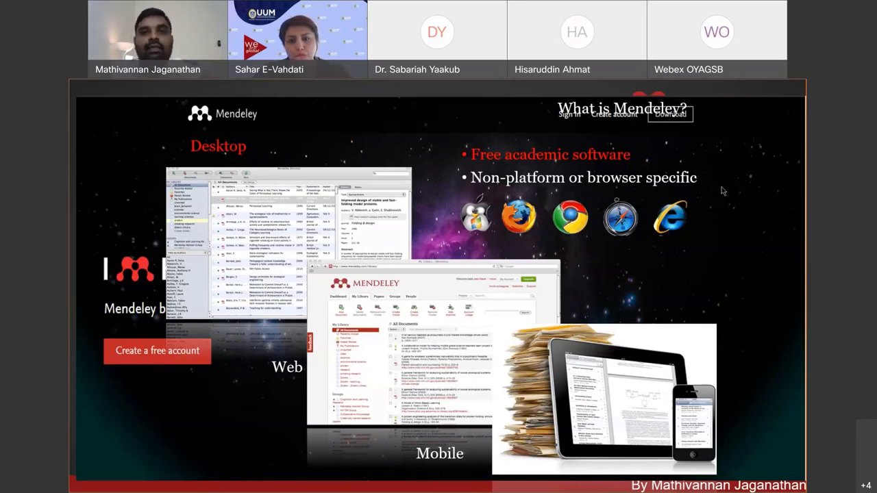
Exit the slide show, then minimise PowerPoint and Chrome to reveal the desktop.
key(Escape)
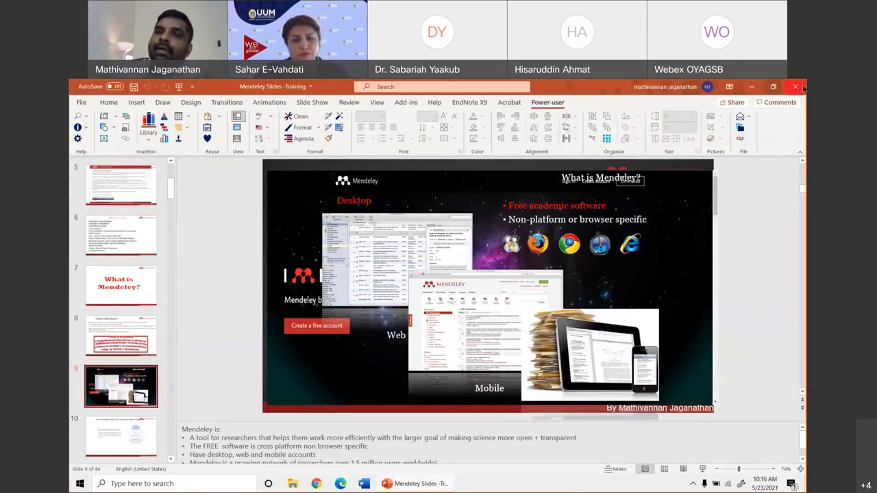
click(418, 484)
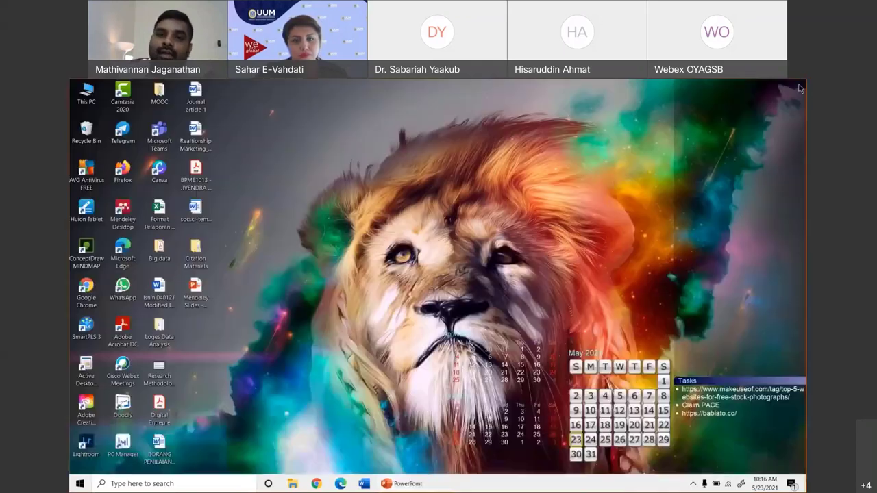
click(318, 483)
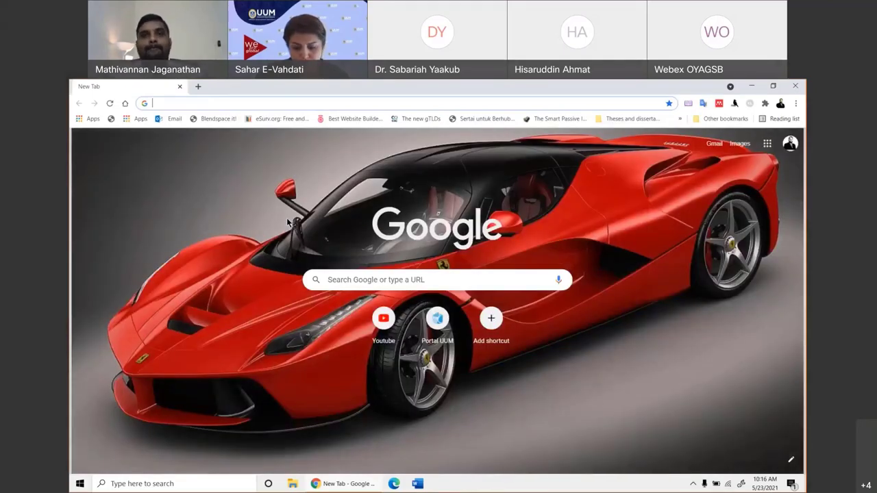
click(752, 85)
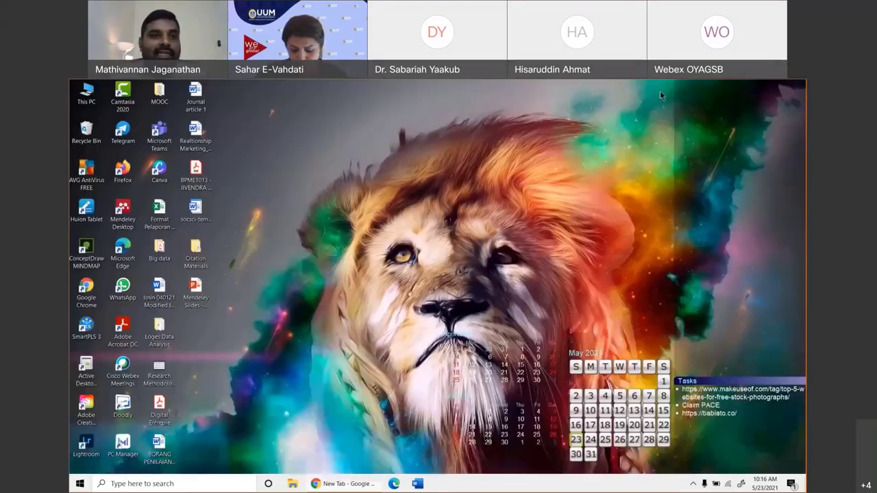
Launch Mendeley Desktop and sign in with the account e-mail and password, re-entering the password after an error.
click(123, 212)
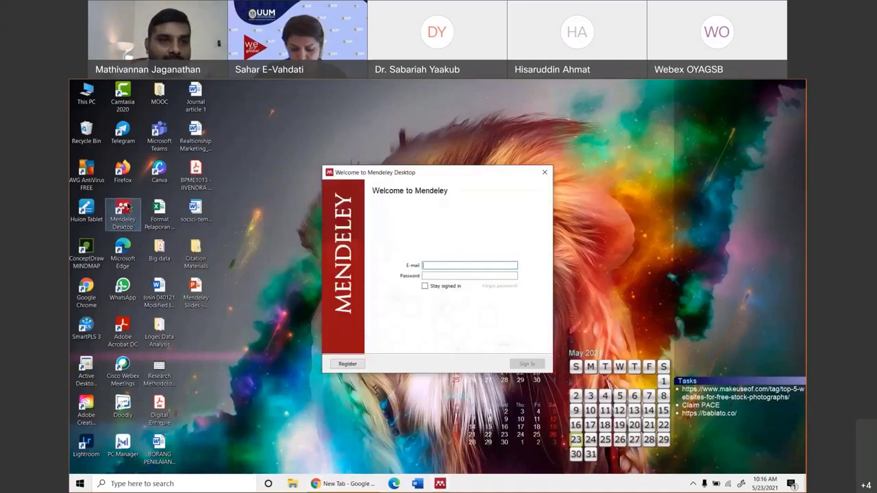
click(434, 263)
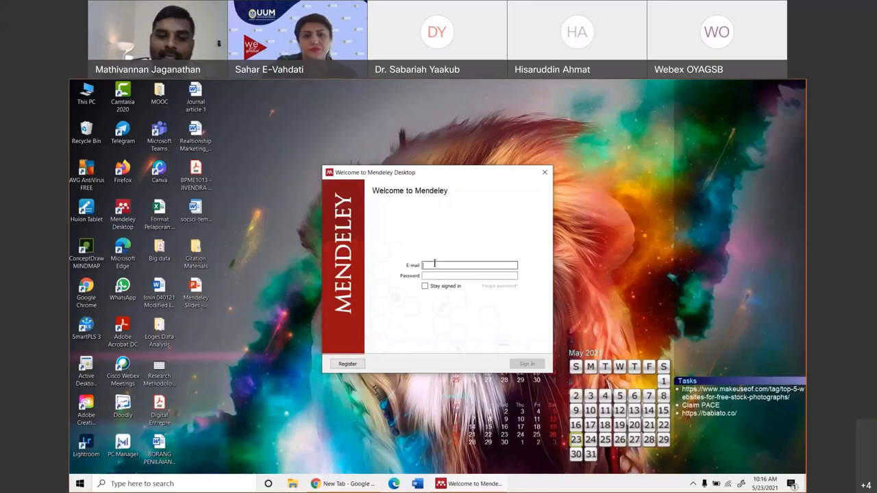
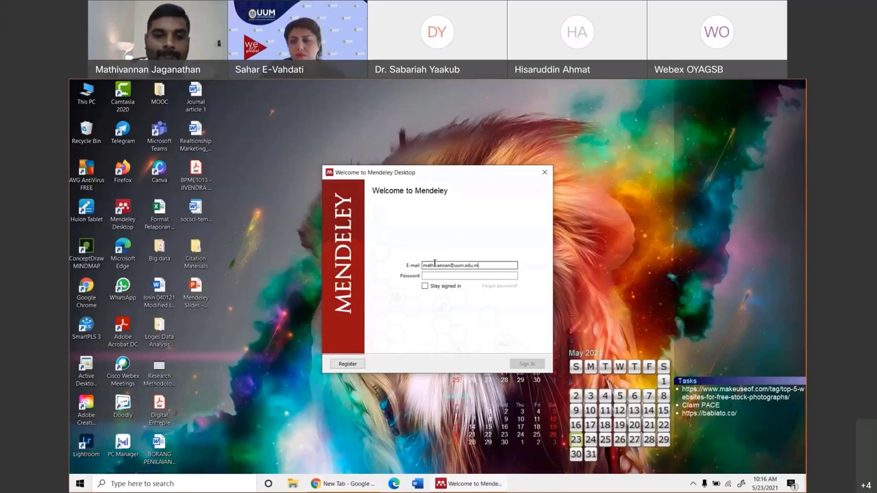
key(Tab)
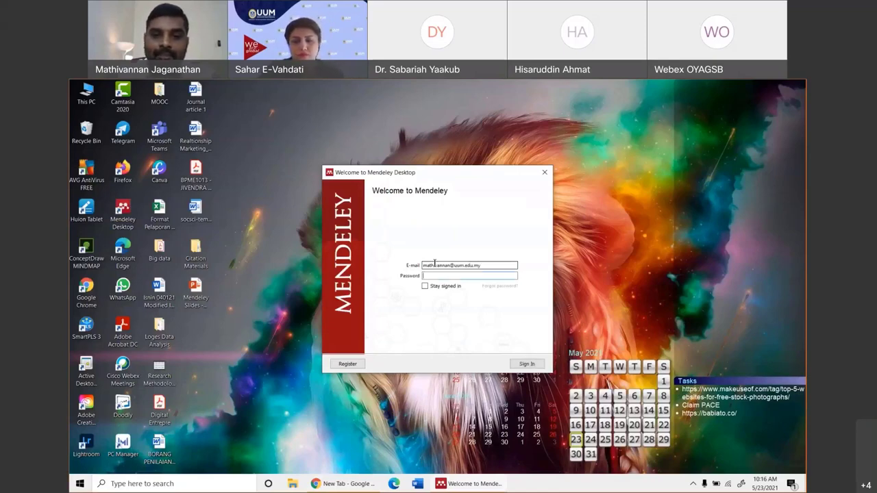
text(•••••••••••)
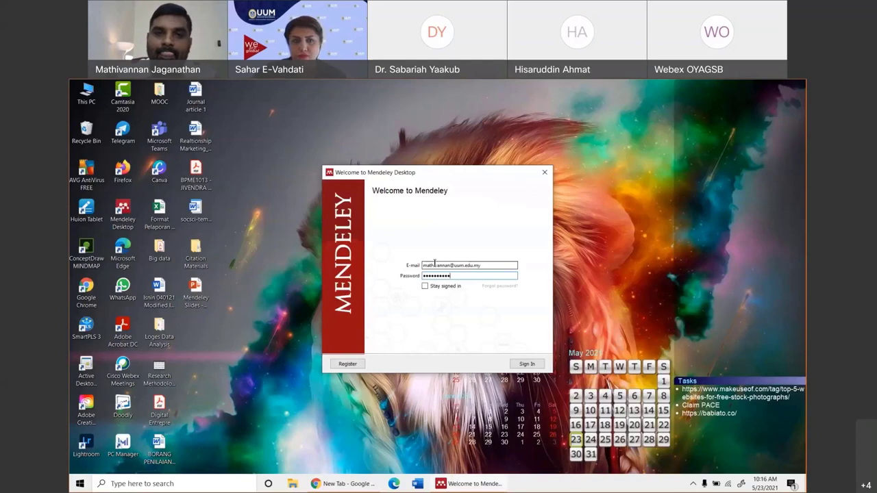
key(Return)
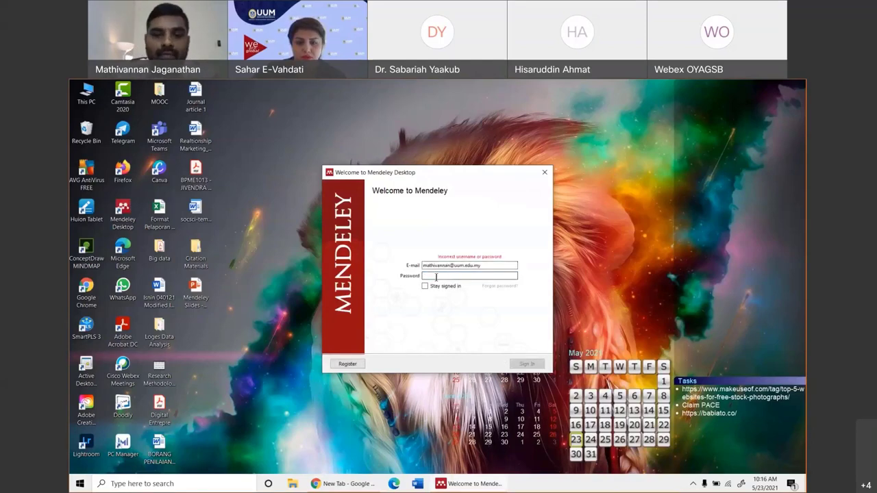
text(••••••)
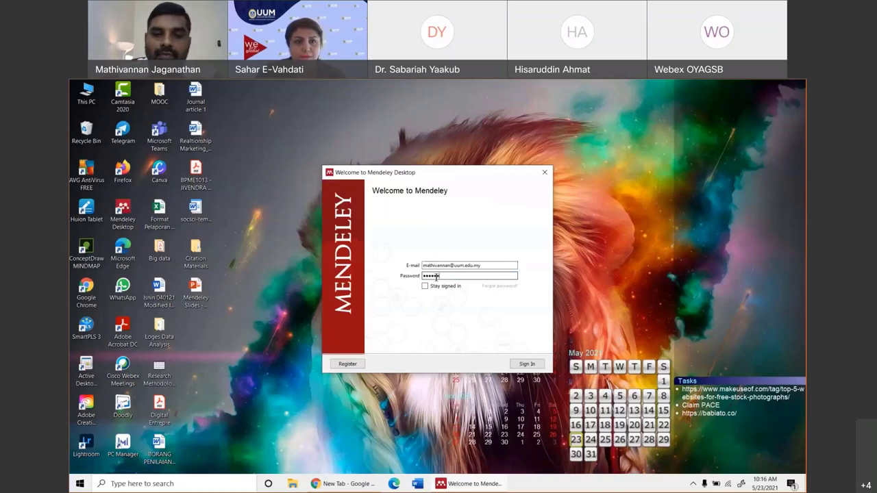
text(•)
key(Return)
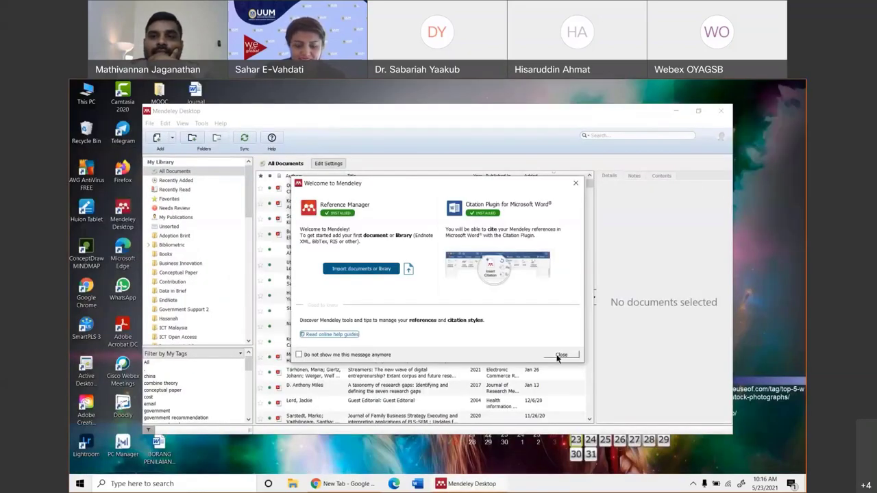
Close the welcome note and tour popup, and maximise the library window.
click(561, 355)
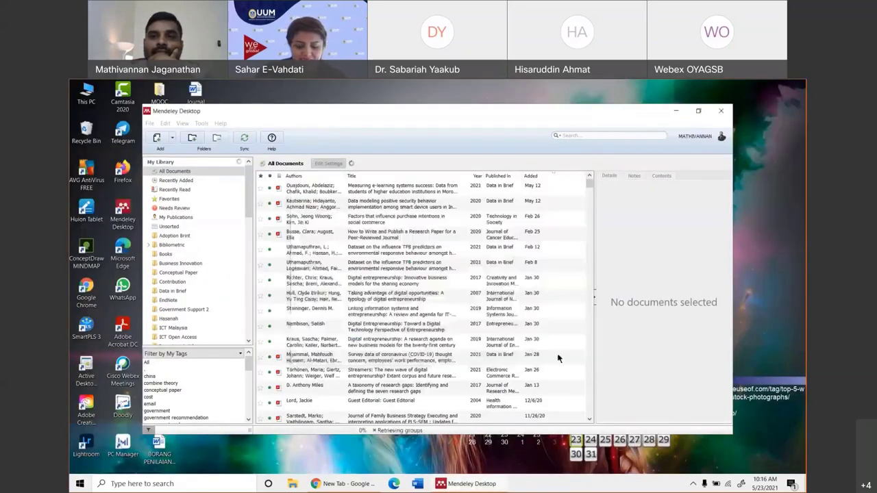
click(699, 111)
click(259, 118)
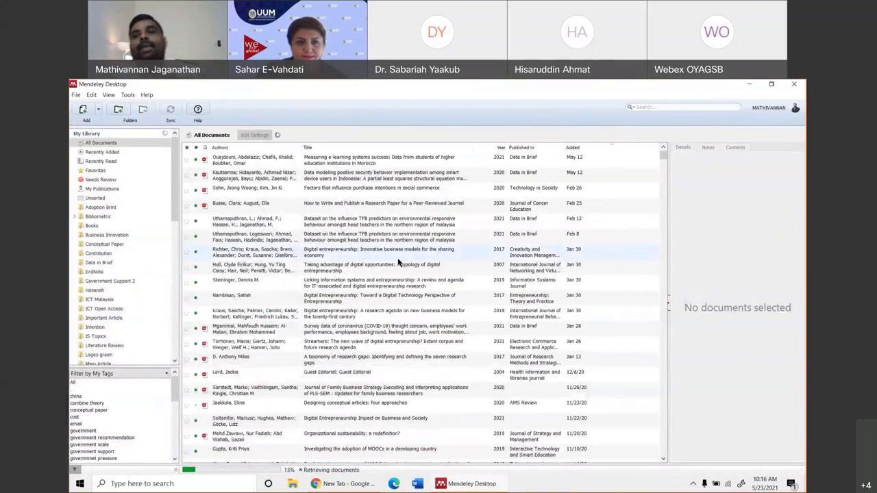
View details of the digital entrepreneurship, environmental behaviour dataset and information systems papers.
click(374, 250)
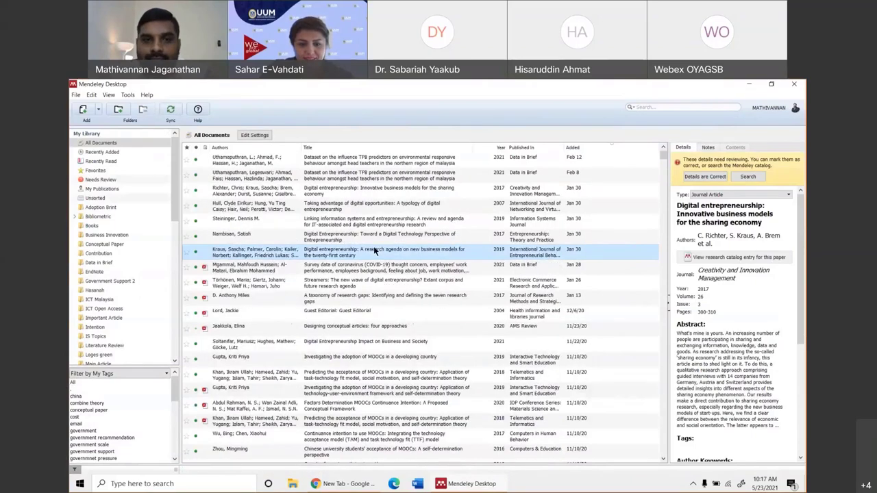
click(331, 166)
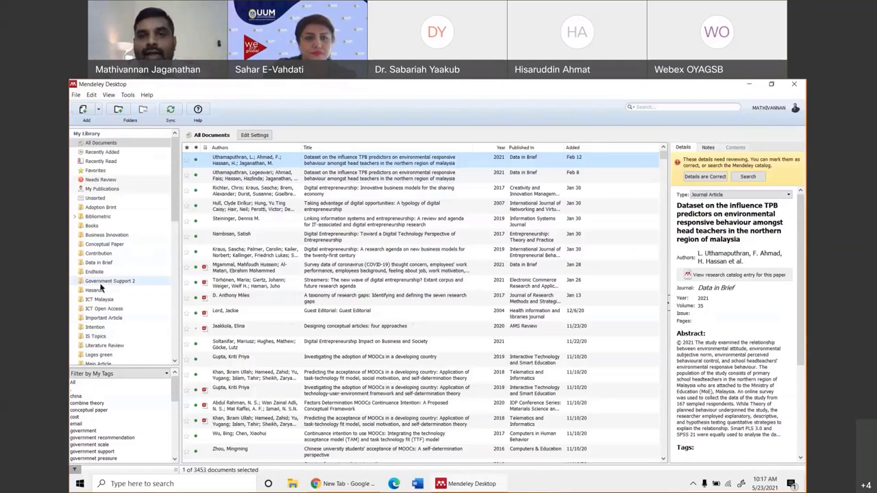
click(283, 219)
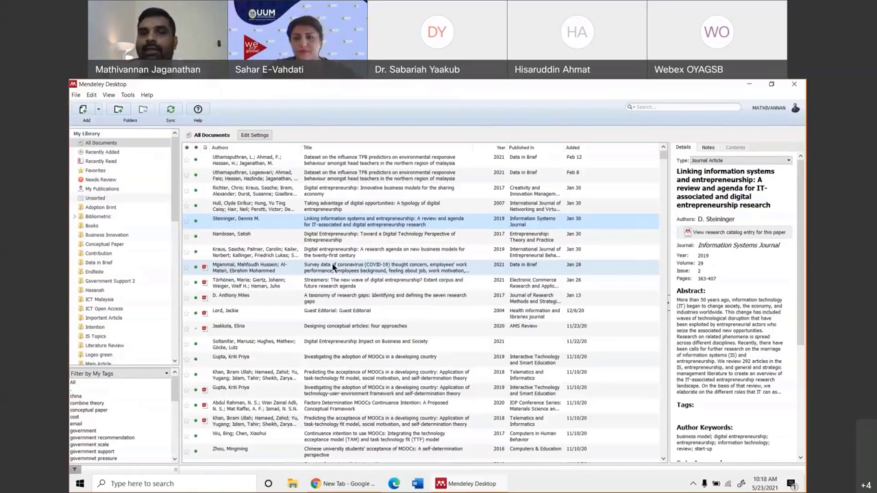
Close Mendeley Desktop and load the Mendeley website in Chrome.
click(797, 85)
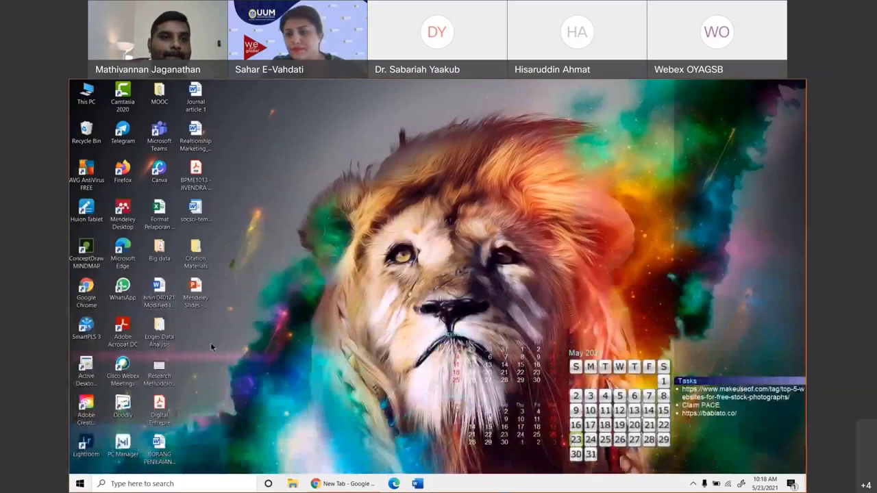
click(350, 488)
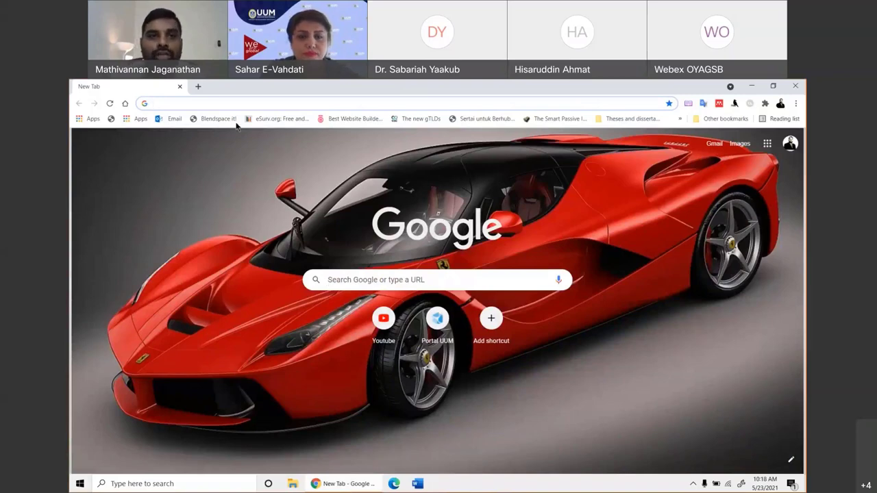
text(me)
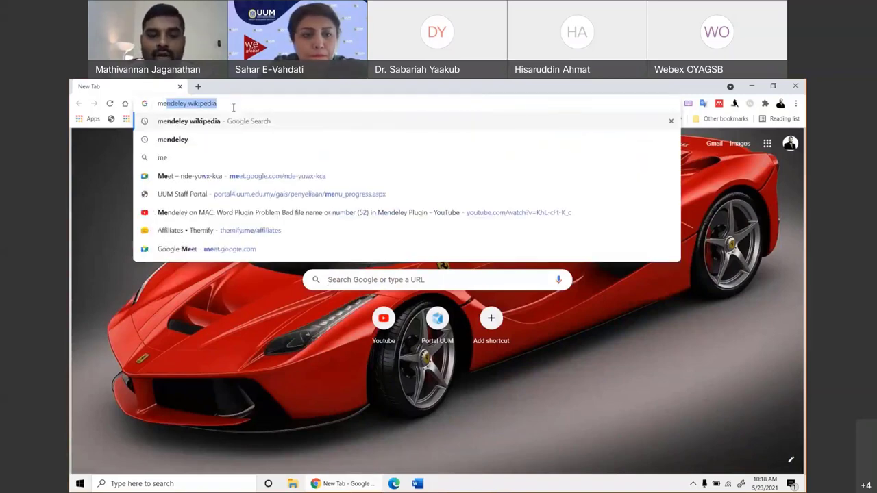
text(ndeley)
key(ctrl+Return)
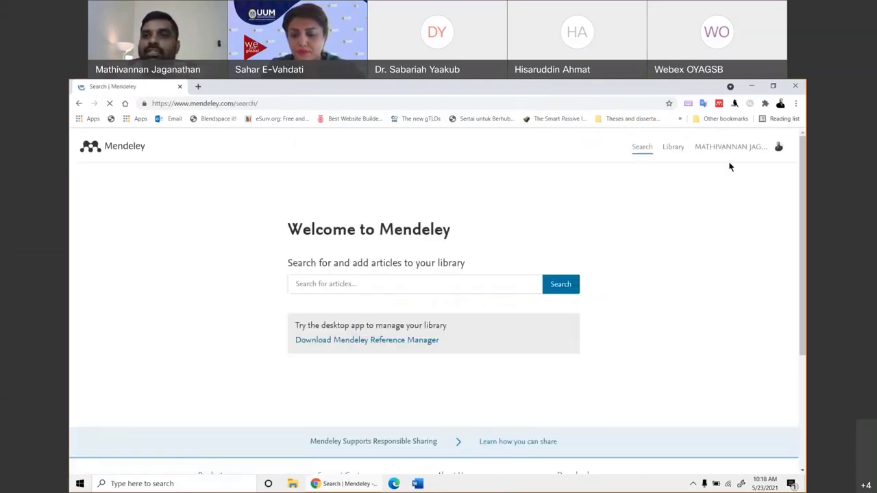
Sign out of Mendeley and reload the public mendeley.com home page.
click(778, 148)
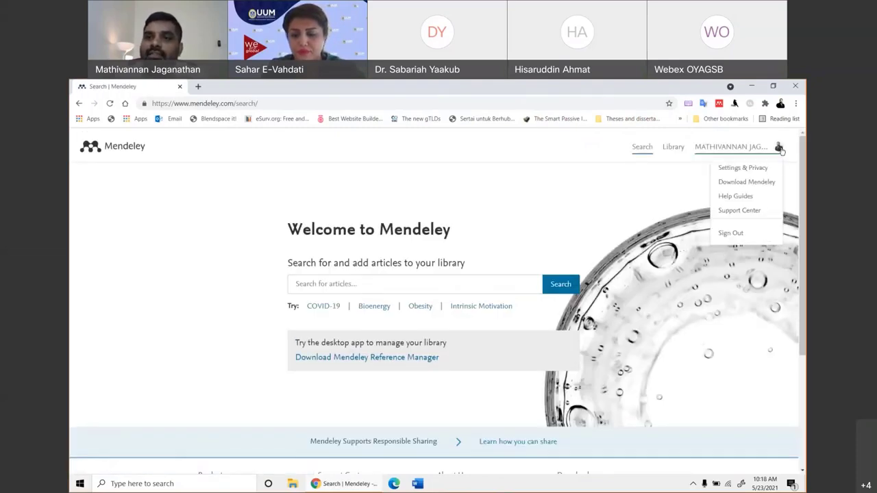
click(729, 233)
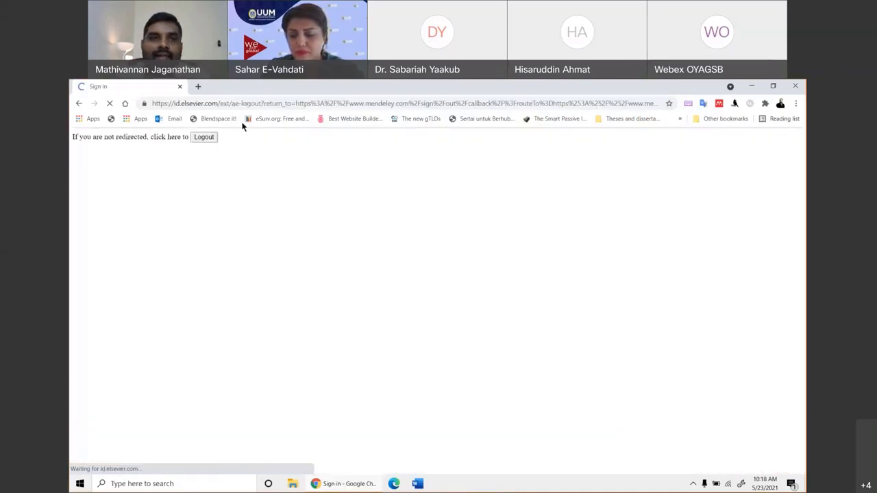
click(194, 103)
text(mendeley.com)
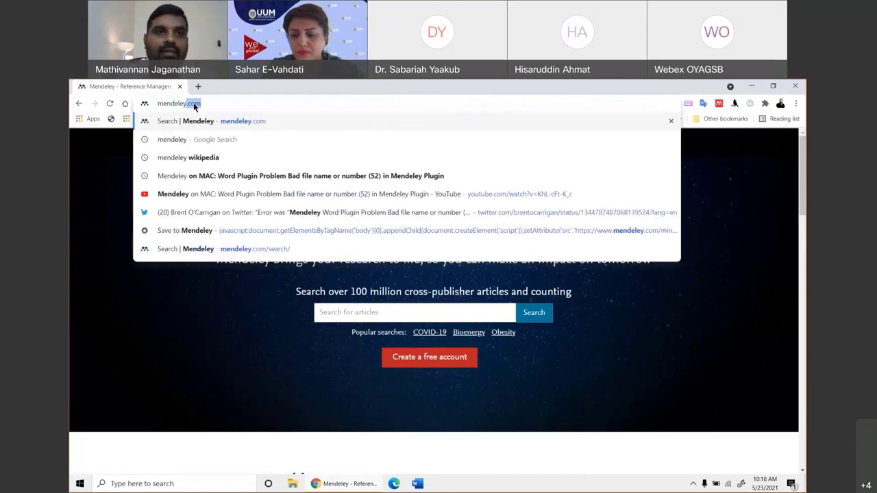
key(Return)
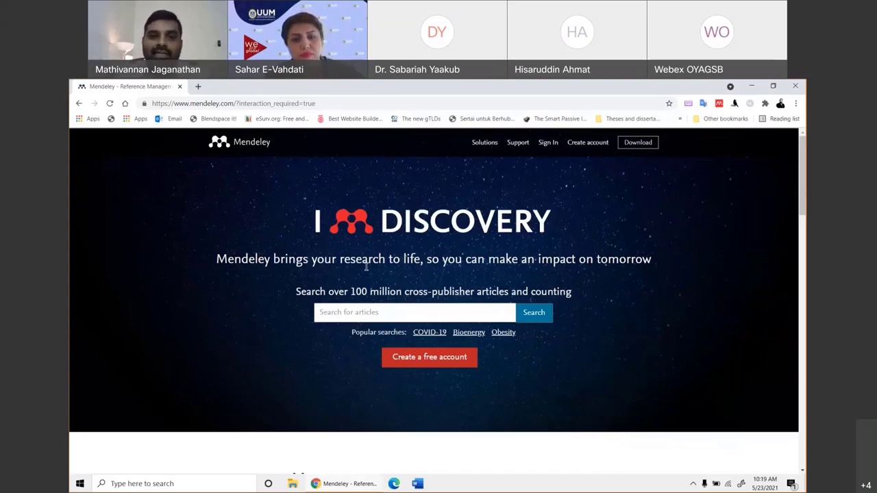
Rerun the earlier 'smart retailing' article search, then go back to the home page.
click(365, 312)
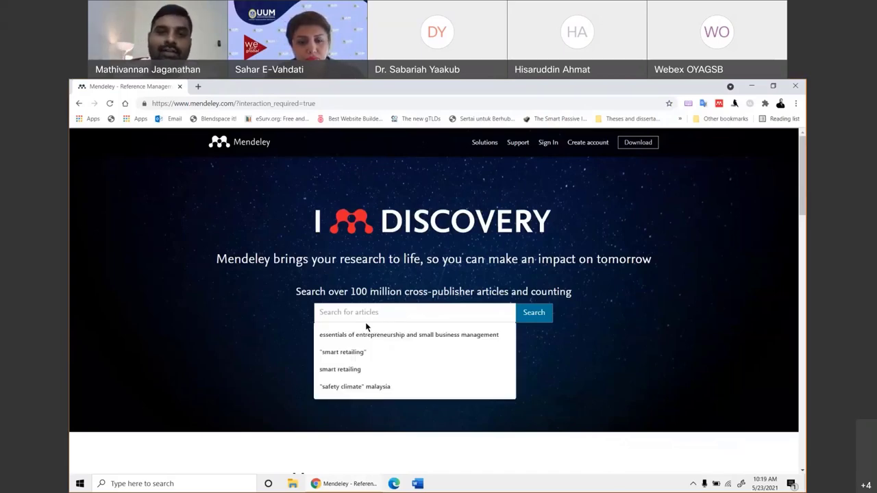
click(354, 353)
click(530, 318)
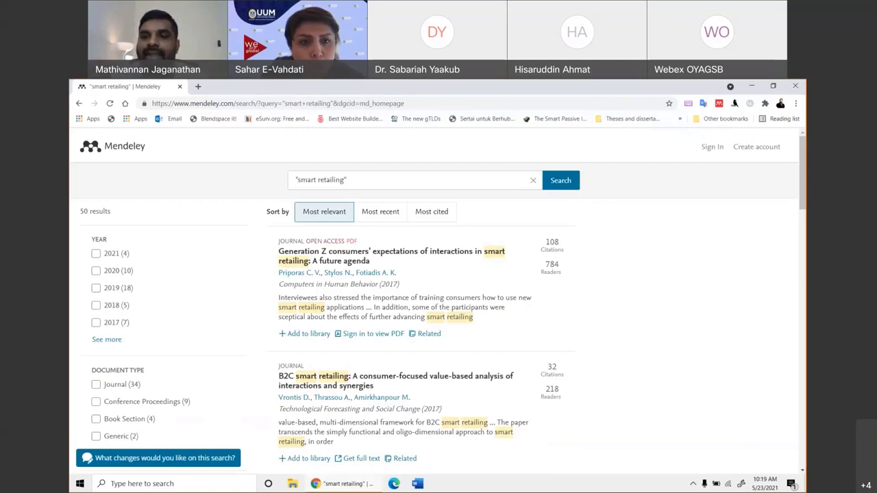
click(79, 104)
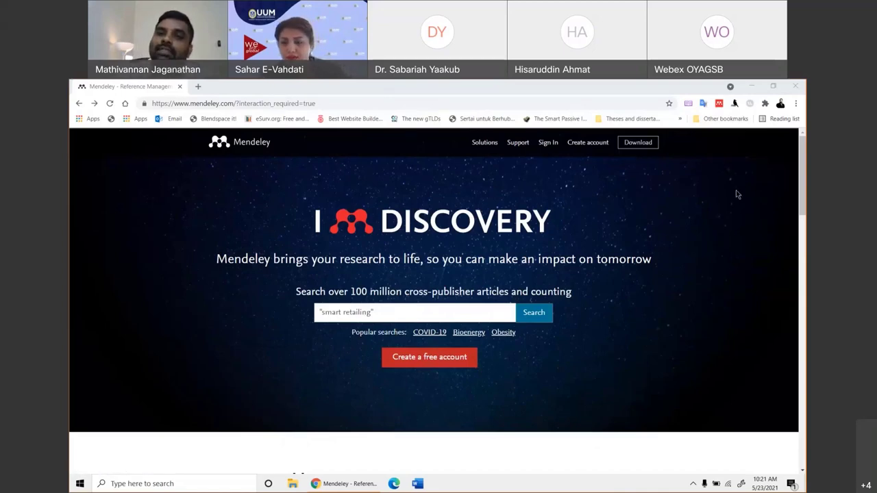
Open the Download Reference Manager page and scroll to the Windows, macOS and Linux options.
click(637, 144)
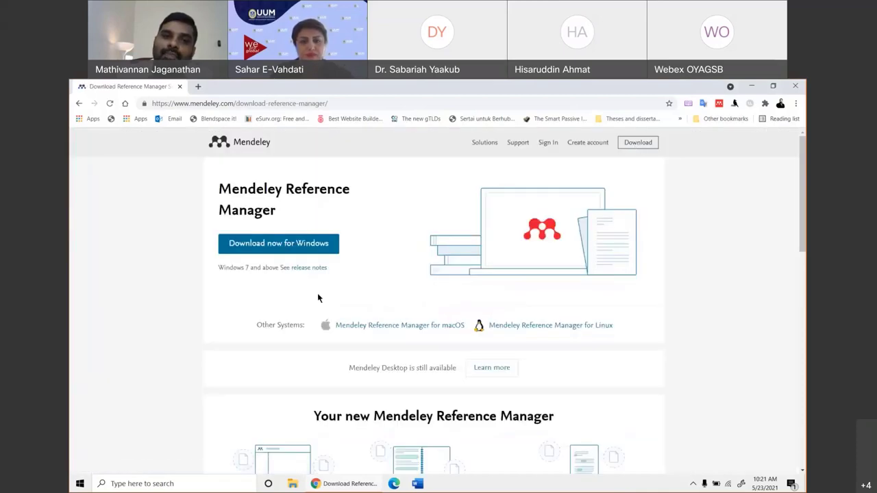
scroll(357, 268, down, 1)
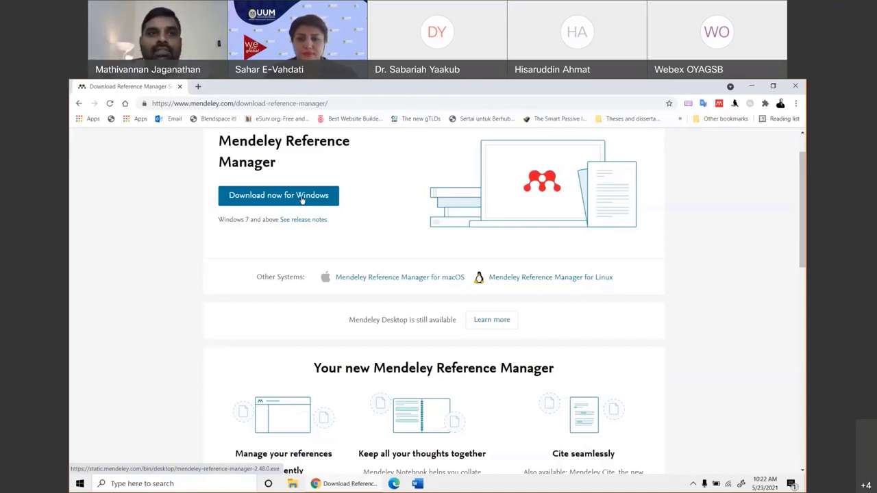
Open YouTube in a new tab and play the Mendeley Mac Word plugin problem video from your channel.
click(198, 86)
text(youtube.com)
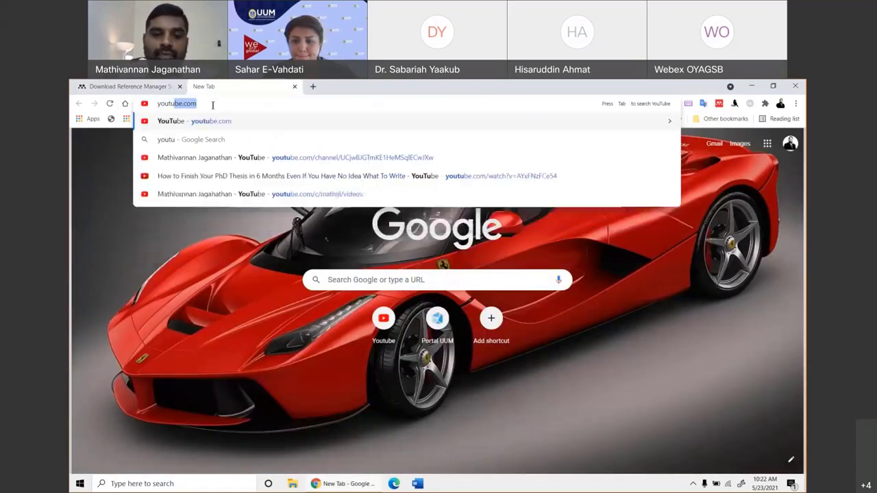
key(Return)
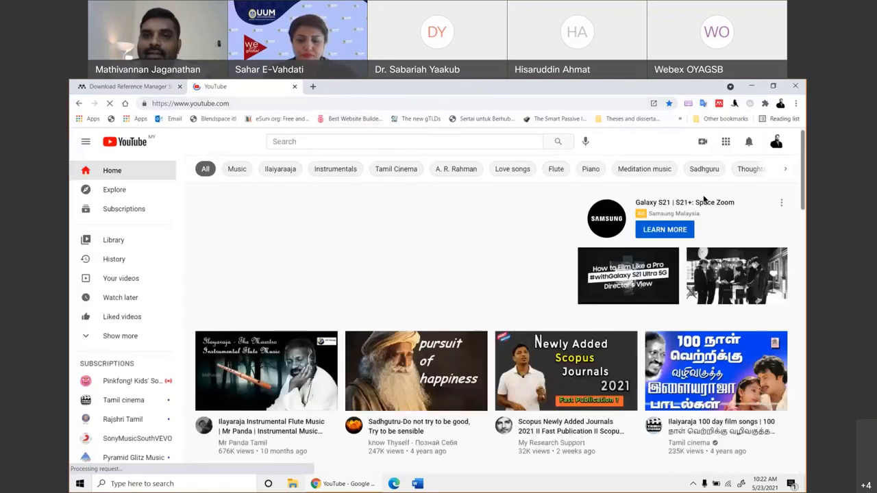
click(776, 142)
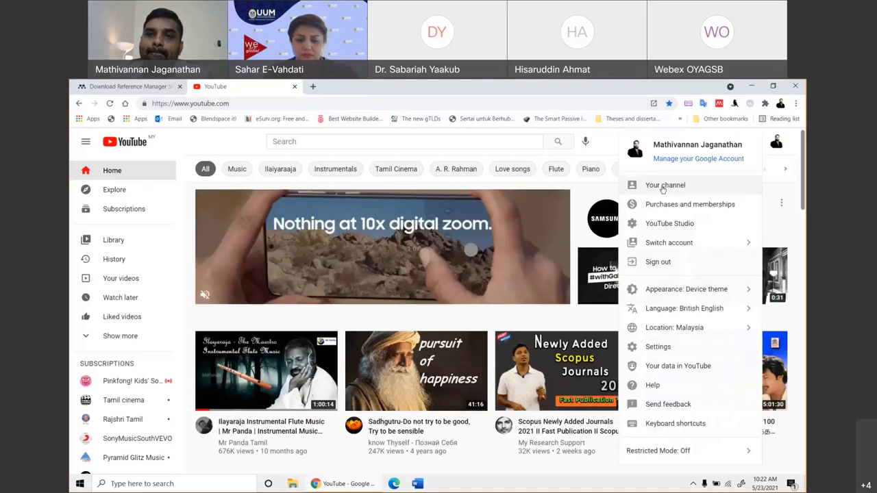
click(662, 188)
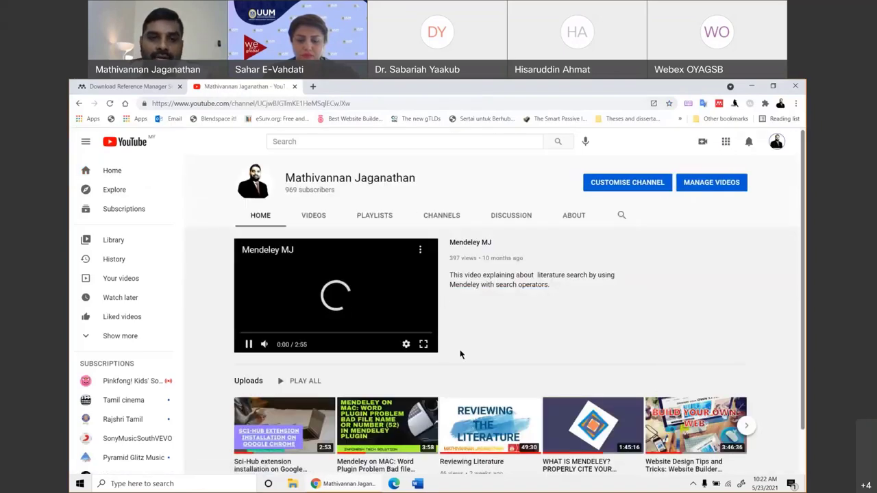
click(267, 249)
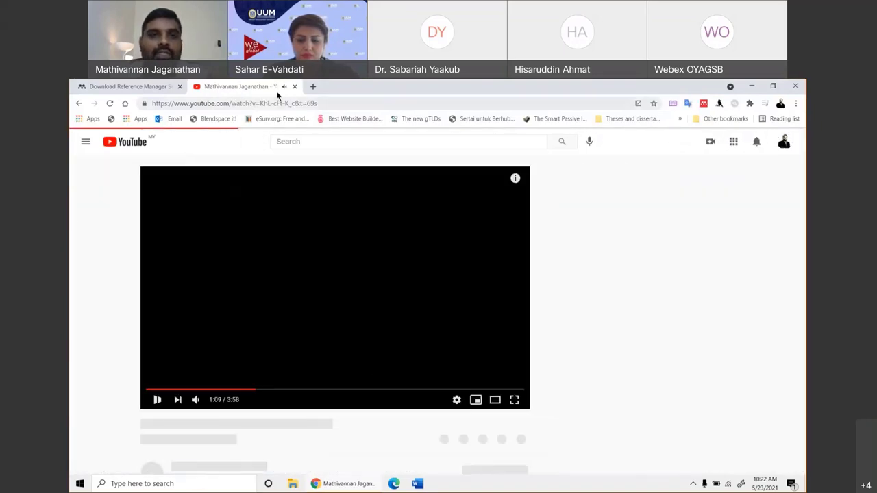
Copy the video's link, pause it and seek to 1:41.
right_click(288, 104)
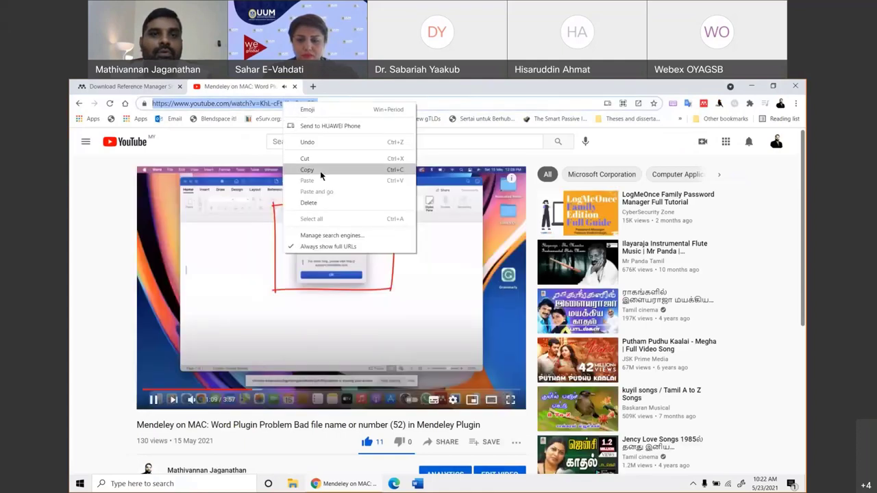
click(320, 171)
click(130, 424)
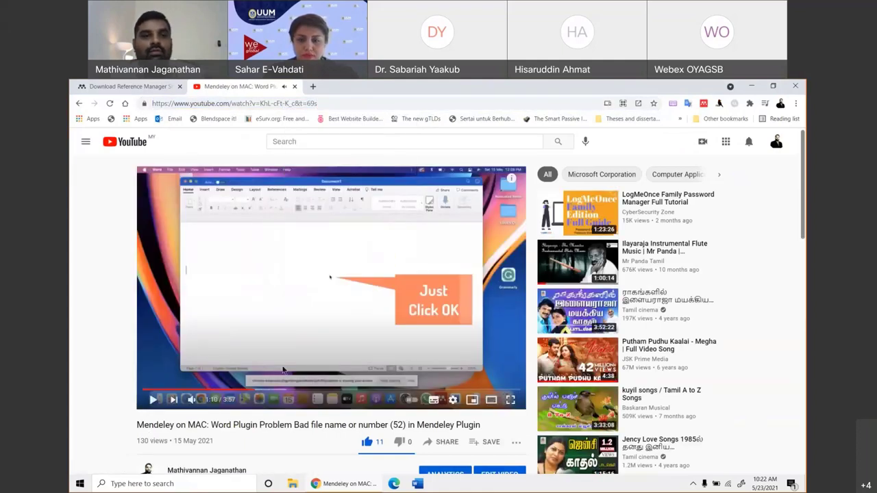
key(space)
drag(250, 392, 250, 392)
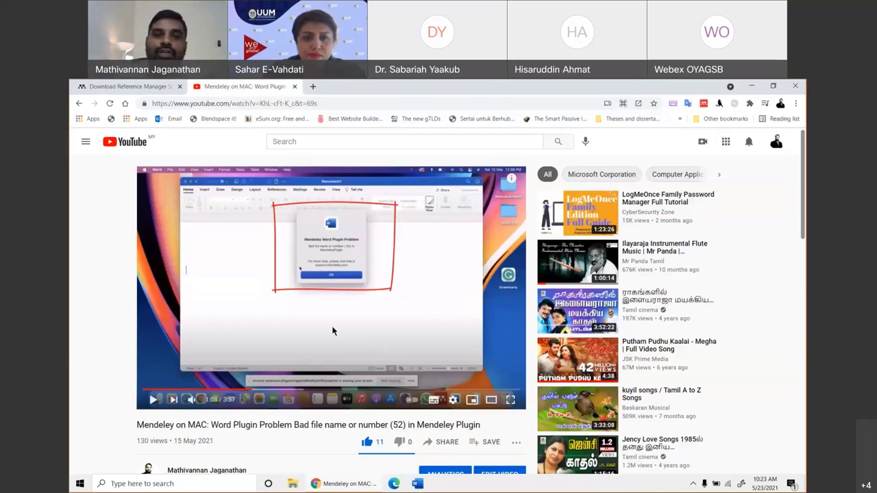
click(274, 393)
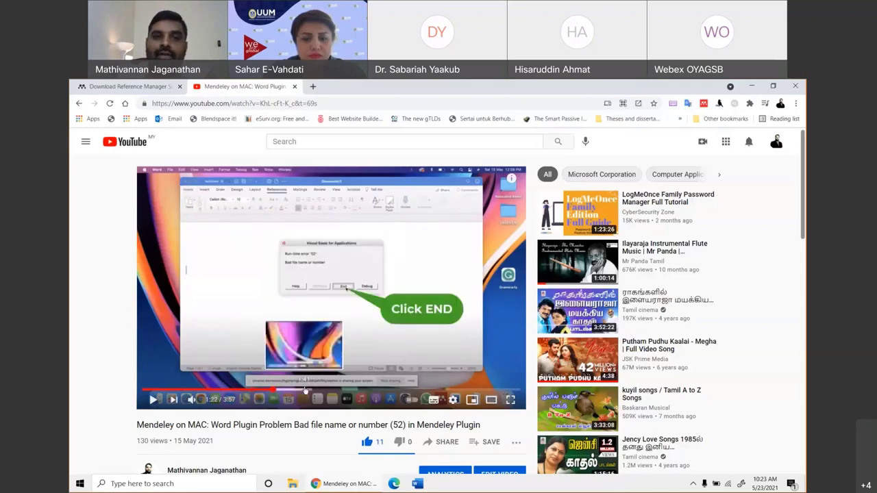
click(304, 392)
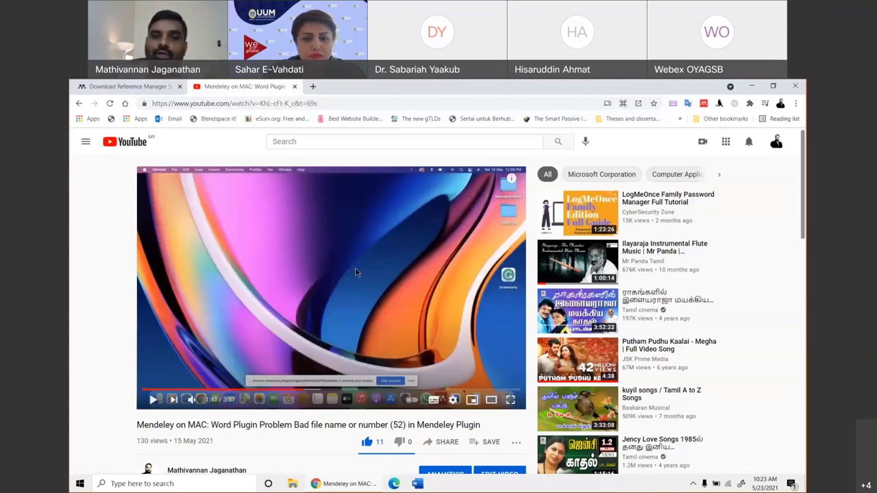
Copy the video link again and paste it outside the browser.
right_click(232, 104)
click(257, 169)
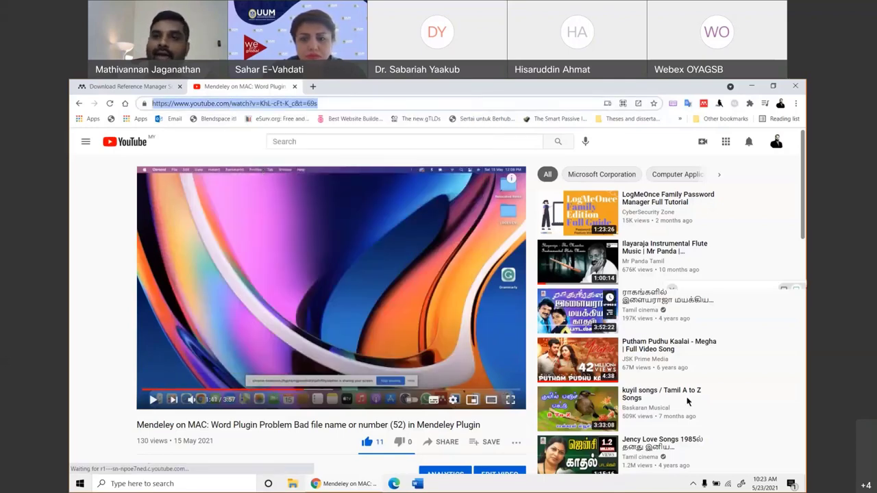
click(540, 89)
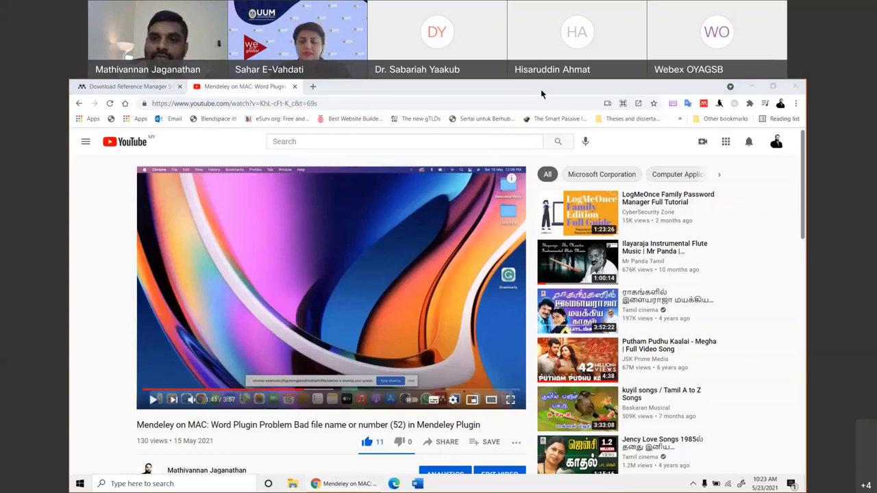
right_click(643, 427)
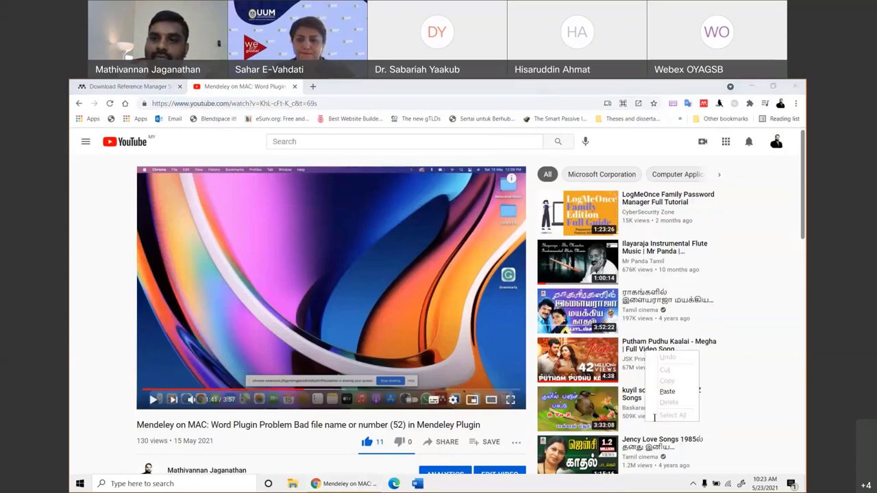
click(667, 391)
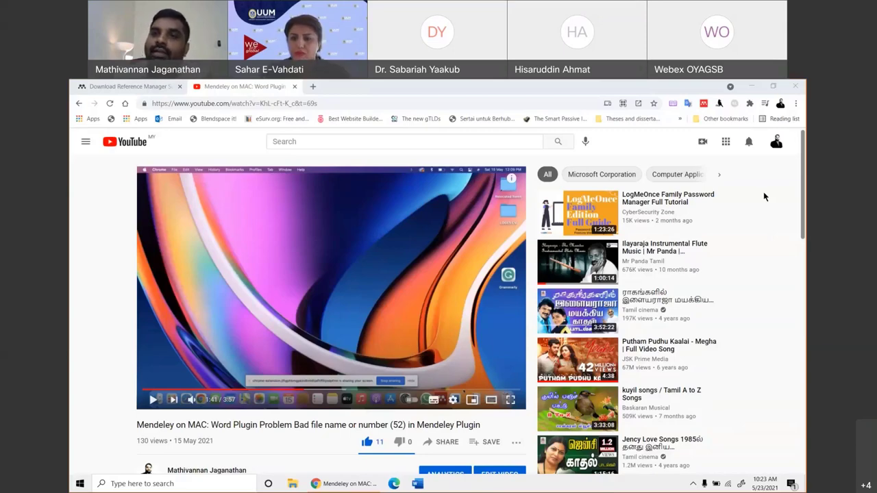
Close the YouTube tab, minimise Chrome and relaunch Mendeley Desktop from its desktop shortcut.
click(295, 87)
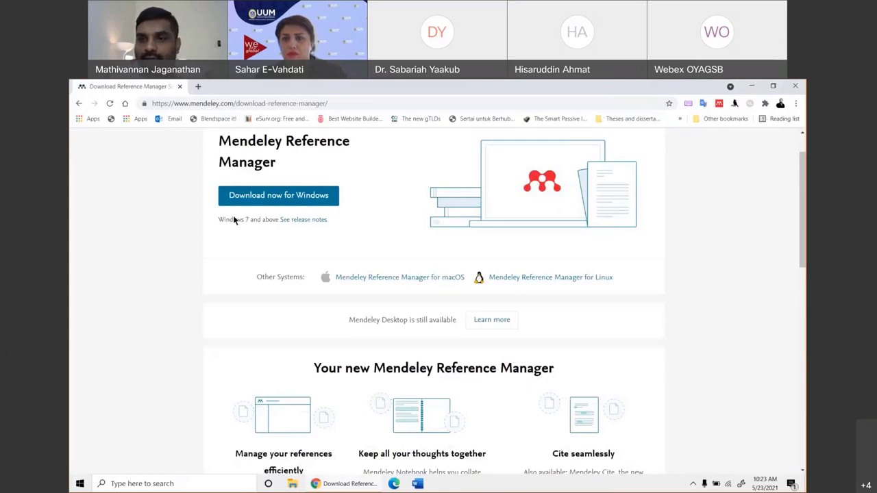
click(752, 86)
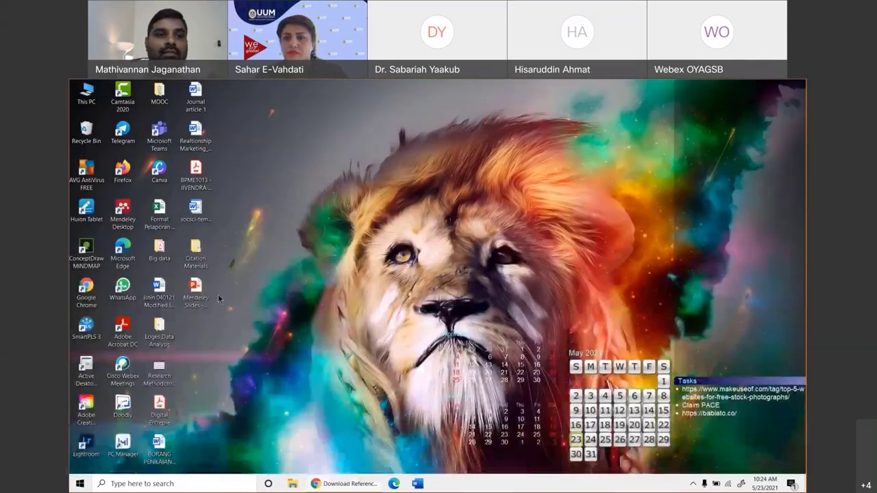
double_click(128, 224)
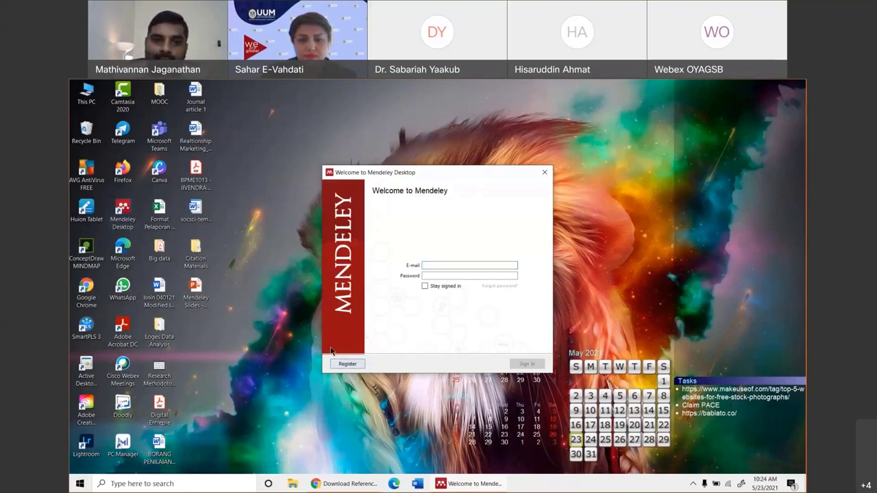
Choose Register in the Welcome to Mendeley Desktop dialog to open the Elsevier sign-in page.
click(346, 364)
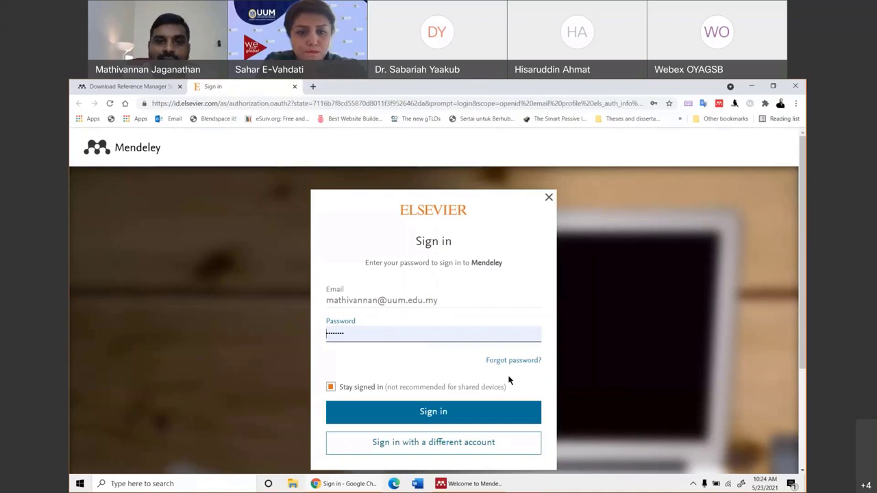
Focus the pre-filled Elsevier sign-in form and try signing in with a different account.
scroll(472, 399, down, 2)
scroll(475, 383, up, 1)
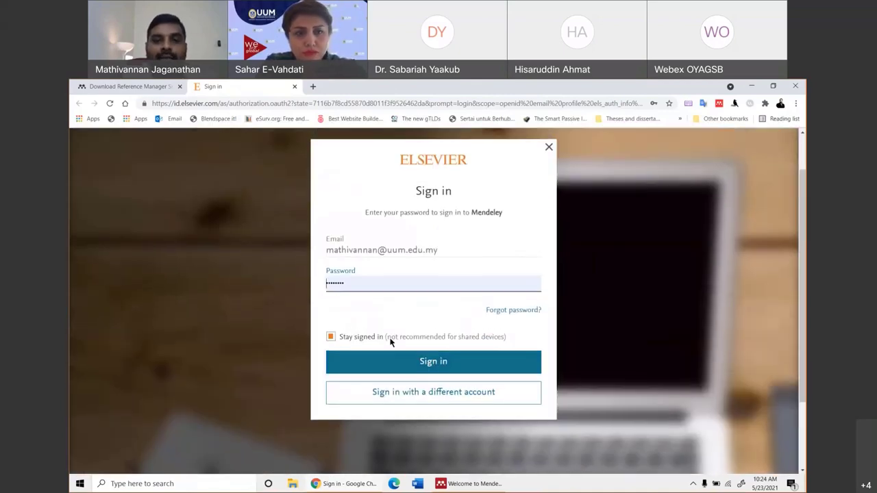
click(439, 250)
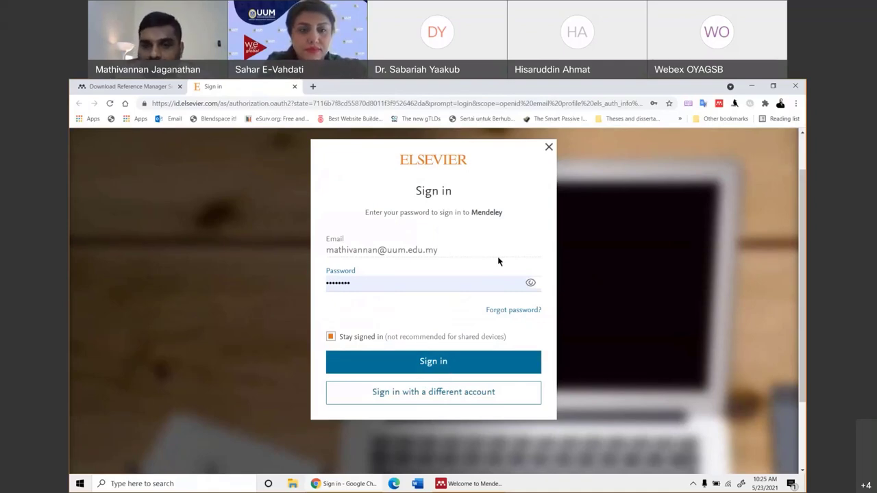
click(413, 395)
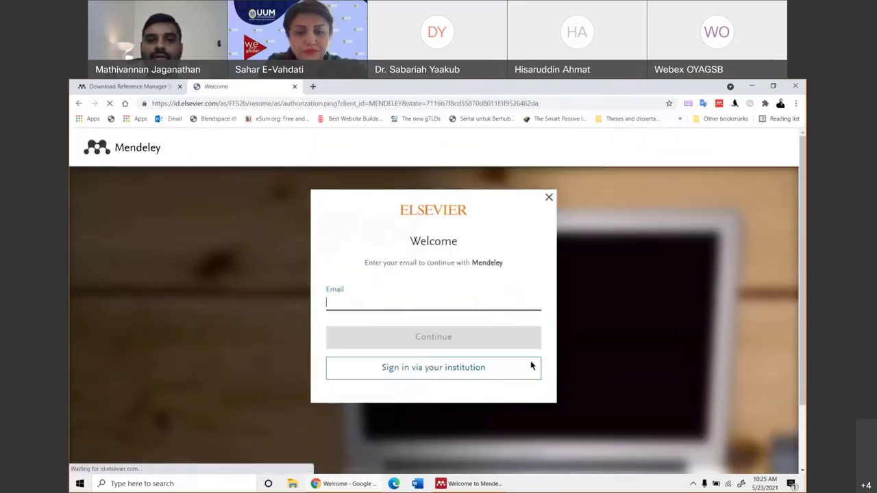
click(417, 366)
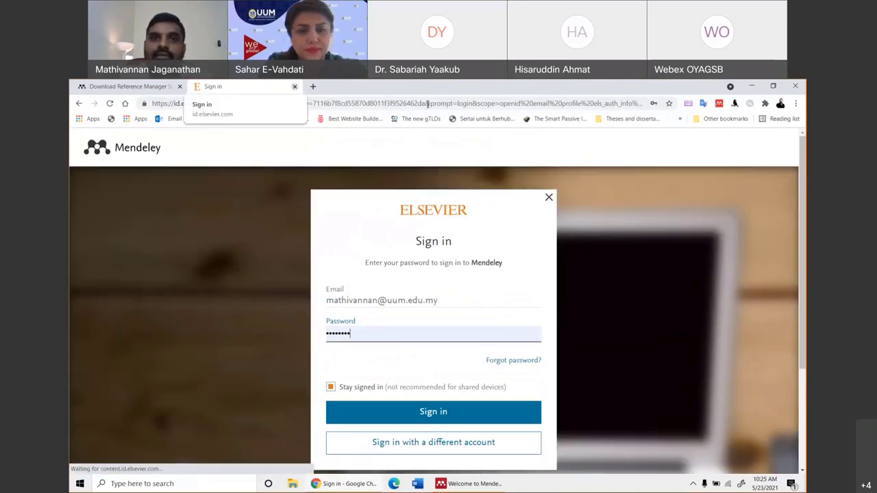
Close the Elsevier sign-in browser window and minimise Chrome to reveal the desktop.
click(795, 88)
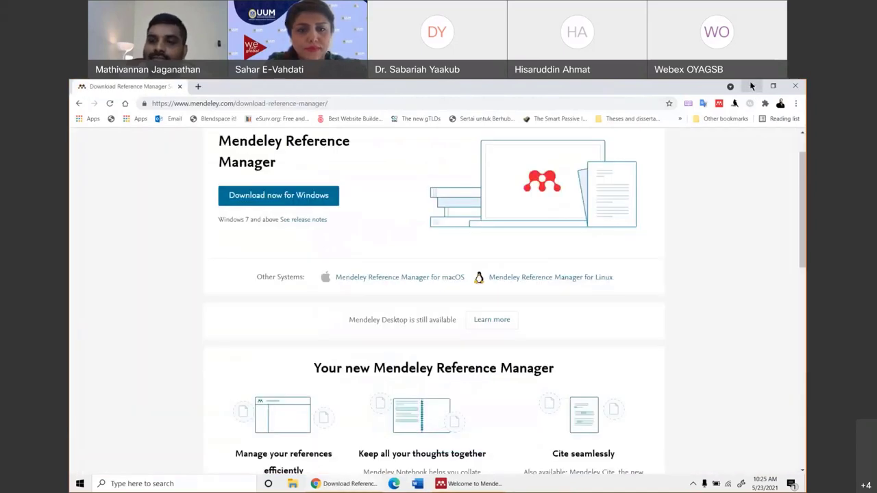
key(ctrl+a)
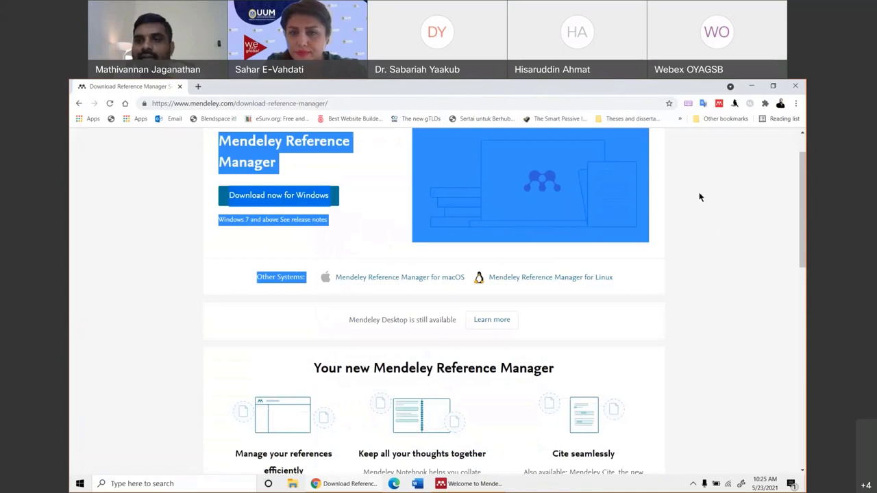
click(730, 388)
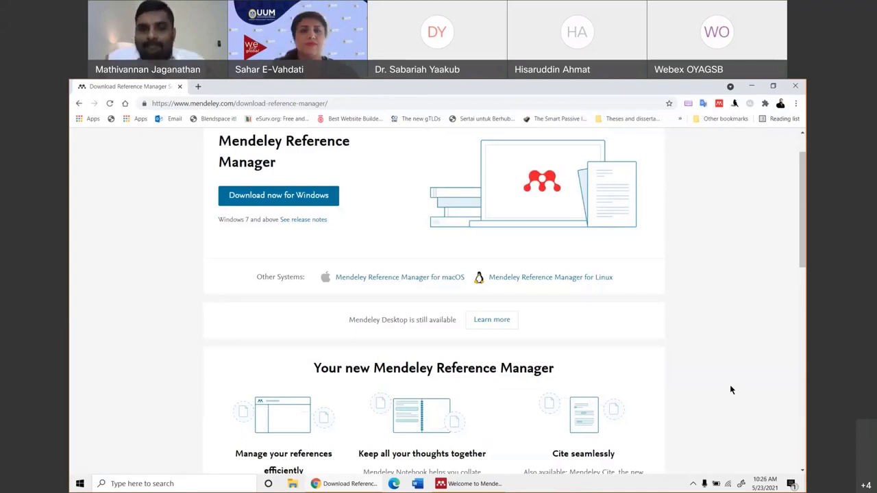
click(752, 85)
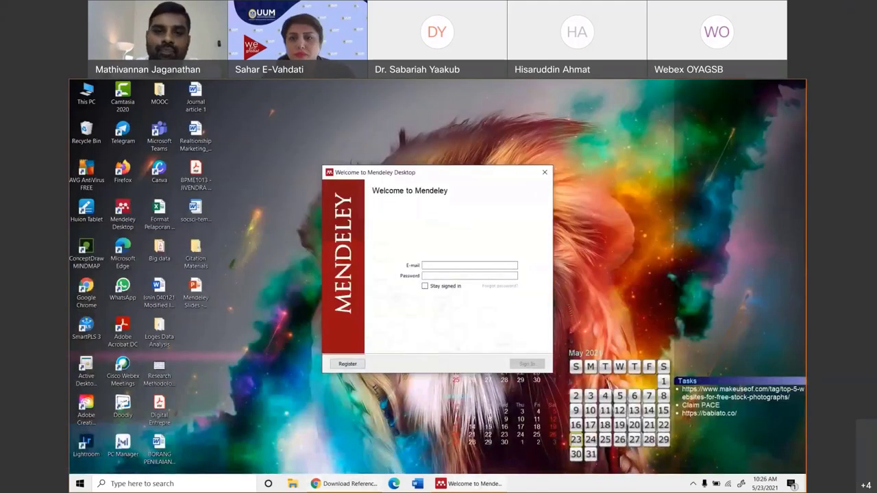
Enter the account e-mail in the Mendeley Desktop login and nudge the window down-left.
click(278, 91)
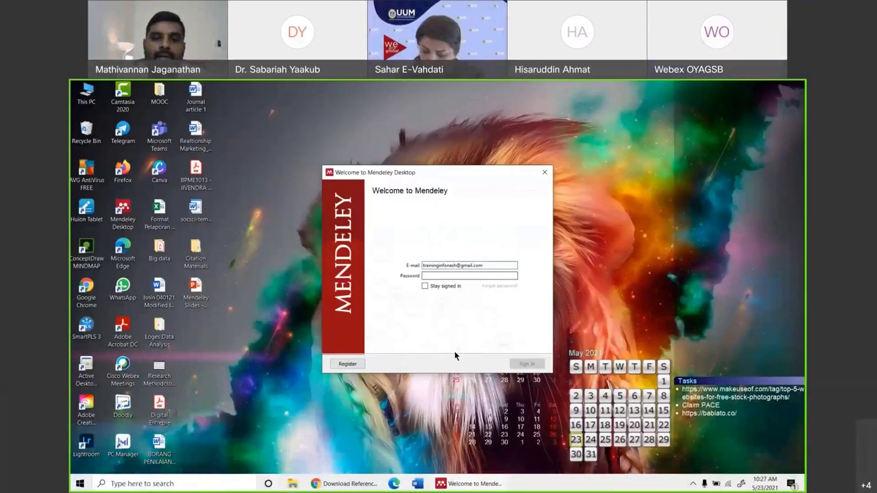
key(shift+Tab)
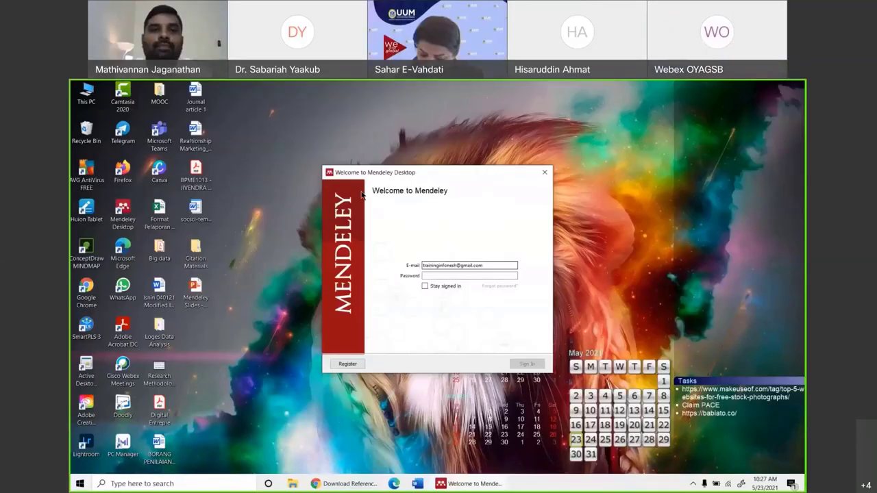
drag(410, 172, 405, 213)
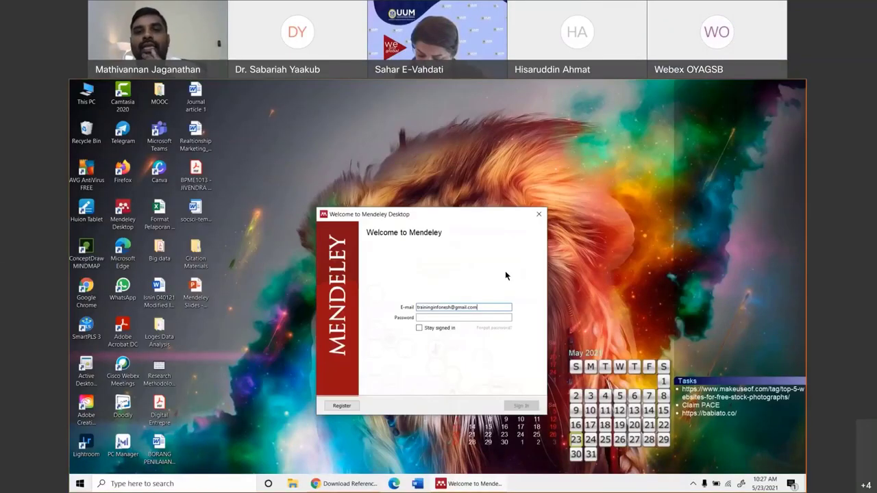
Enter the account password, fixing a typo, tick Stay signed in, and submit Sign In.
click(481, 319)
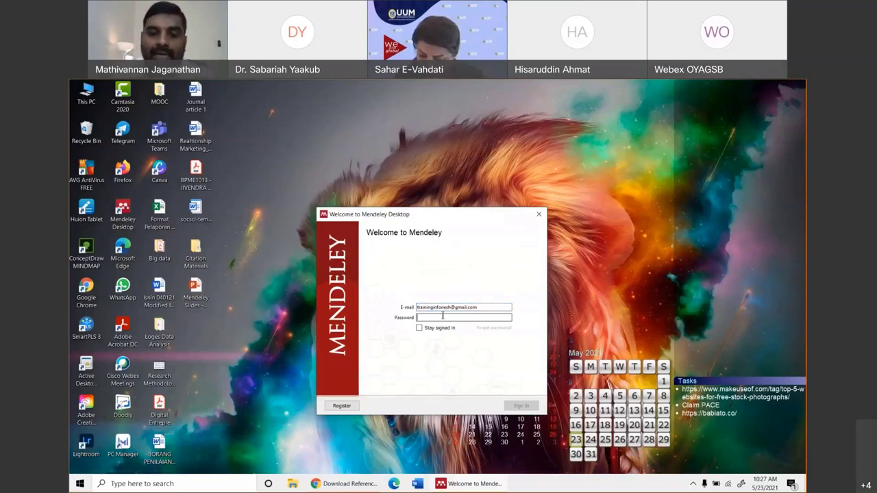
text(**)
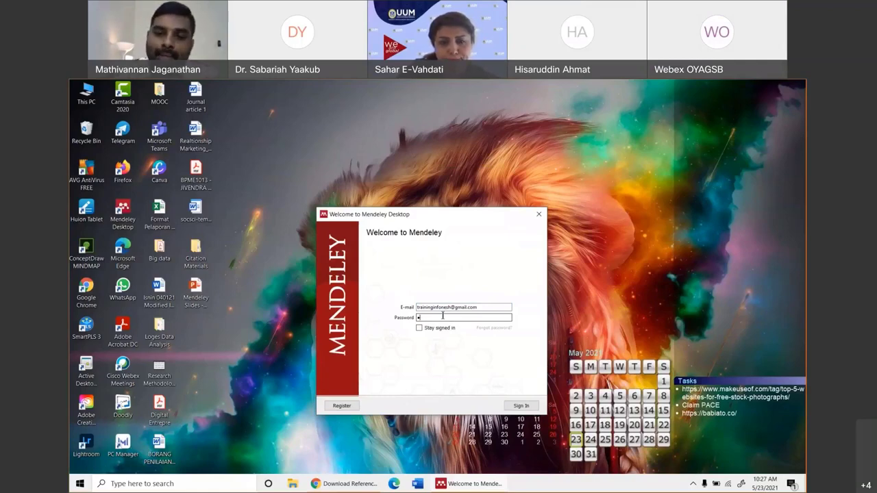
text(*)
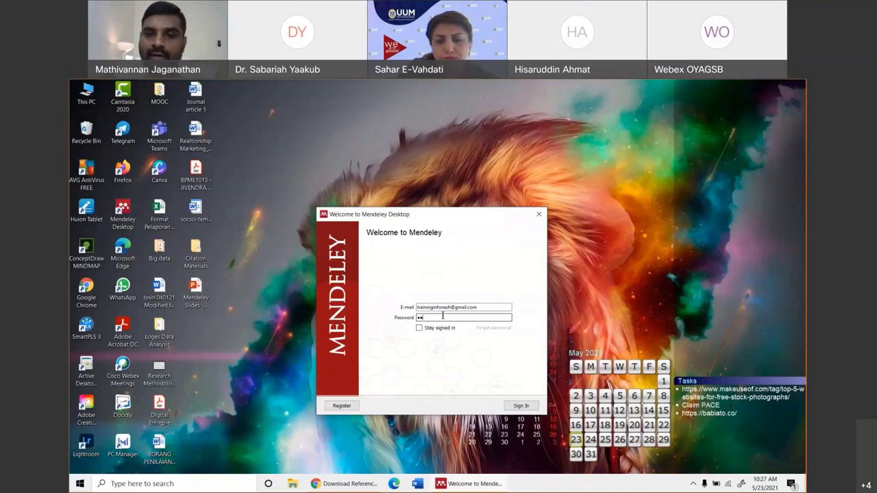
key(BackSpace)
key(BackSpace)
text(*****)
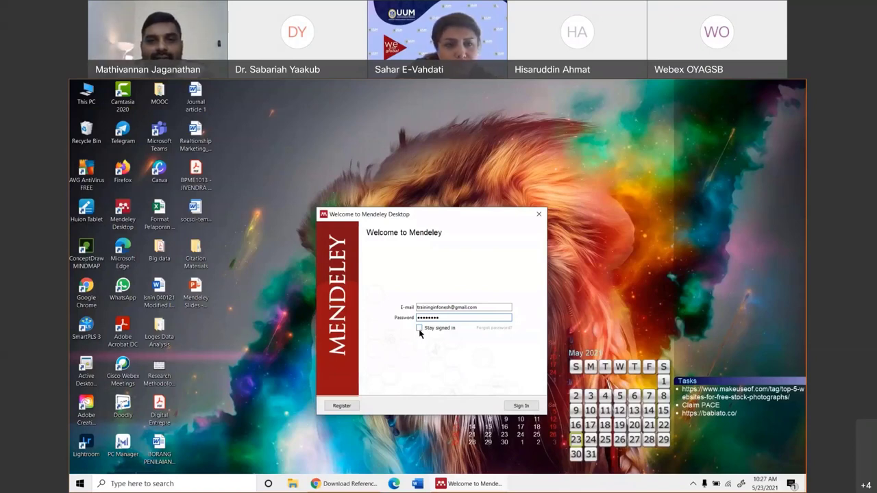
click(419, 329)
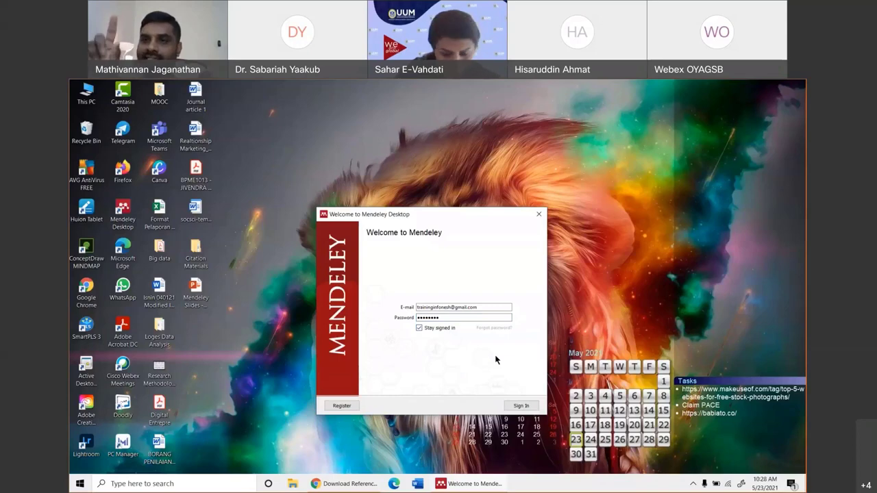
click(520, 405)
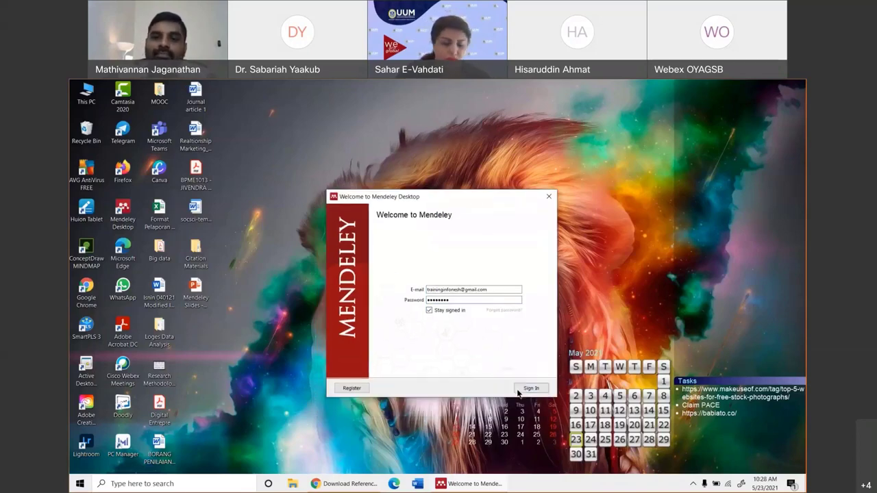
click(529, 390)
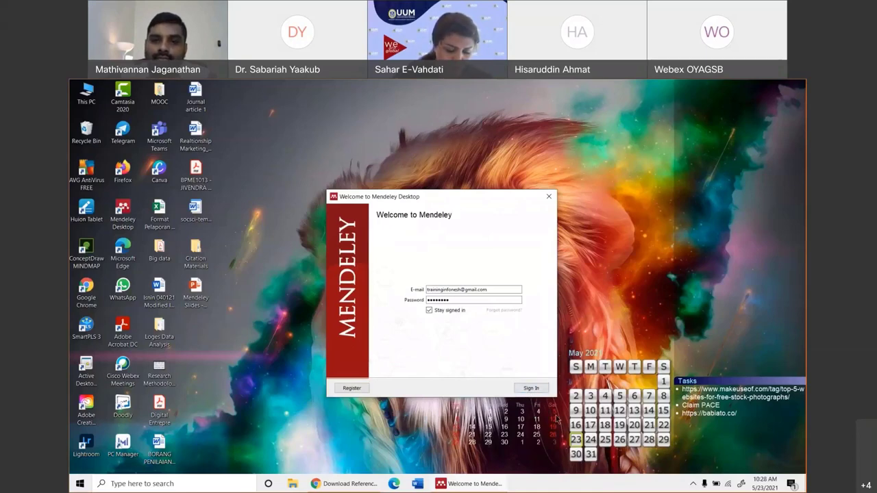
click(428, 309)
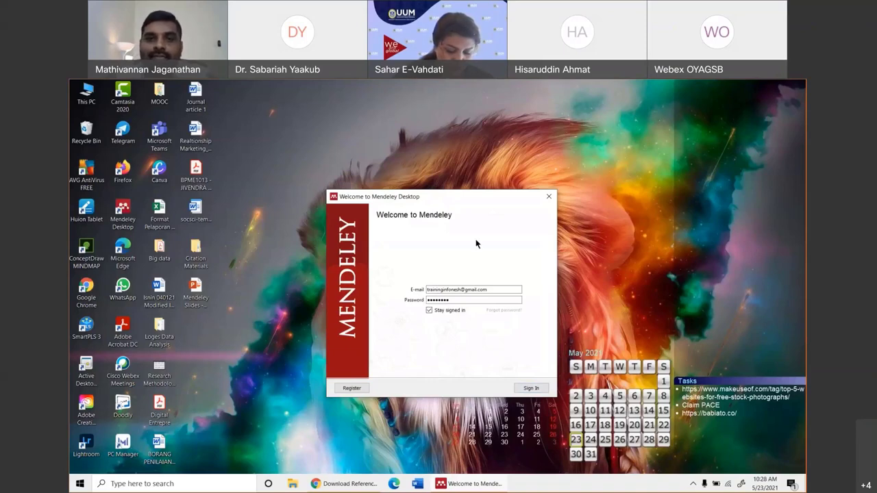
click(530, 387)
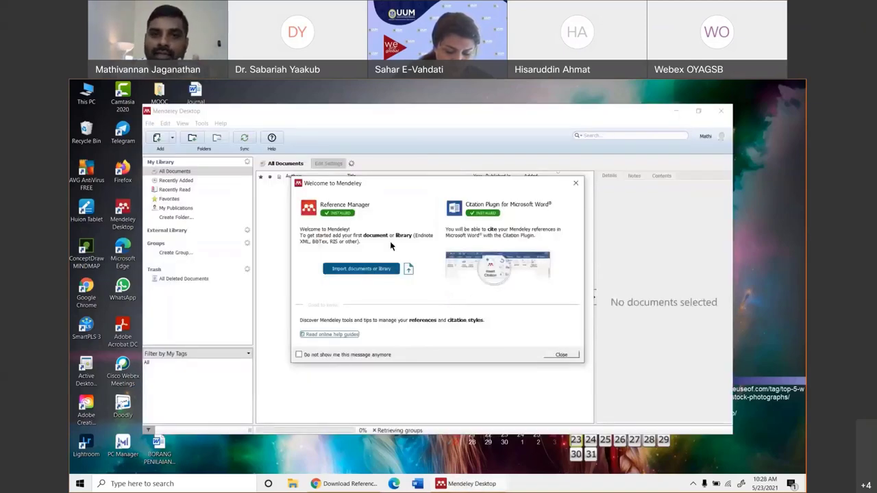
Dismiss the Welcome message and the Add and Create tips, then maximize Mendeley Desktop.
click(557, 355)
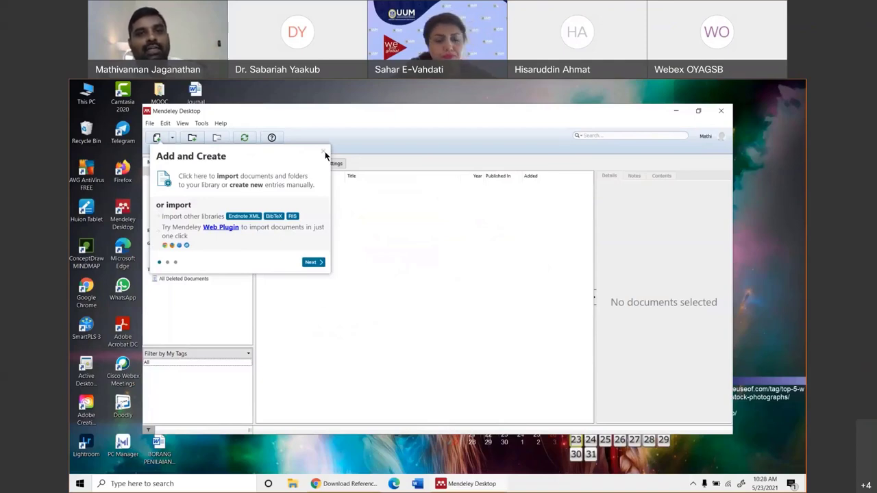
click(324, 152)
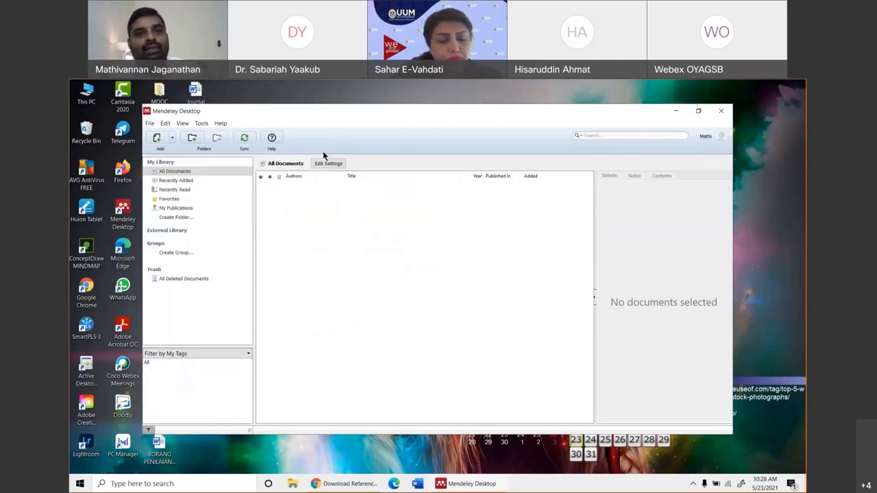
click(698, 110)
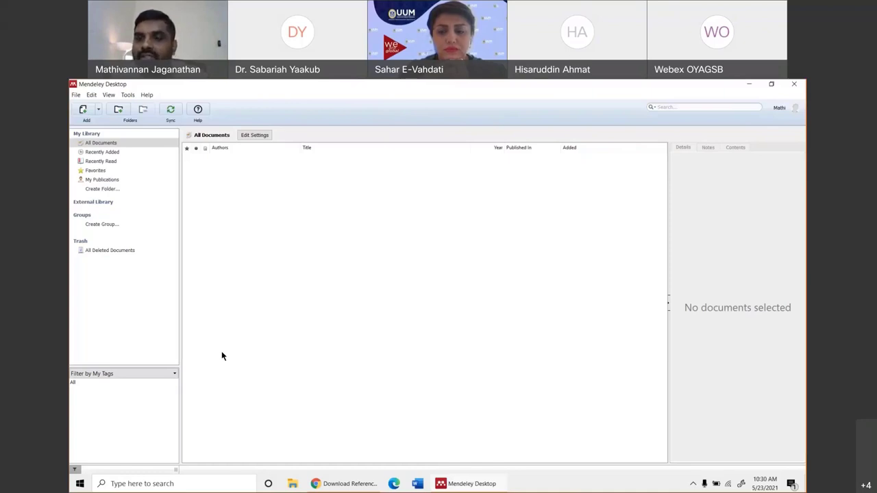
click(667, 107)
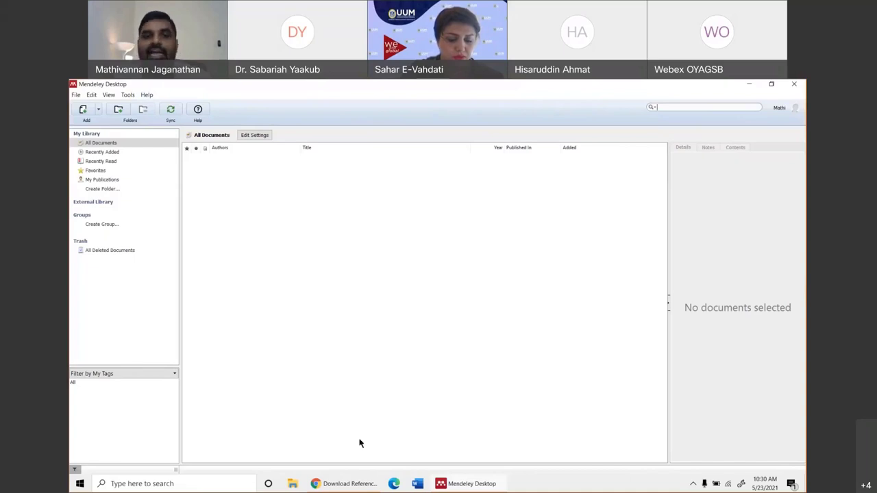
Go to the Elsevier sign-in page from the top of the Mendeley download page.
click(351, 484)
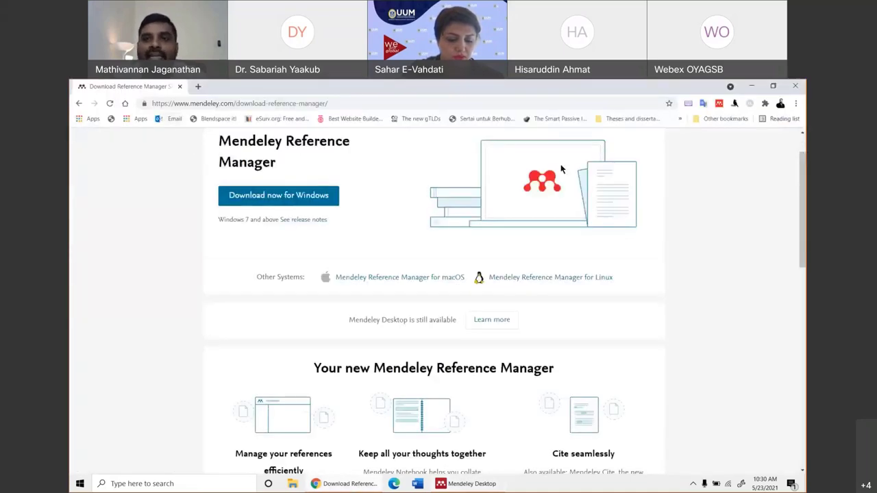
scroll(759, 239, up, 1)
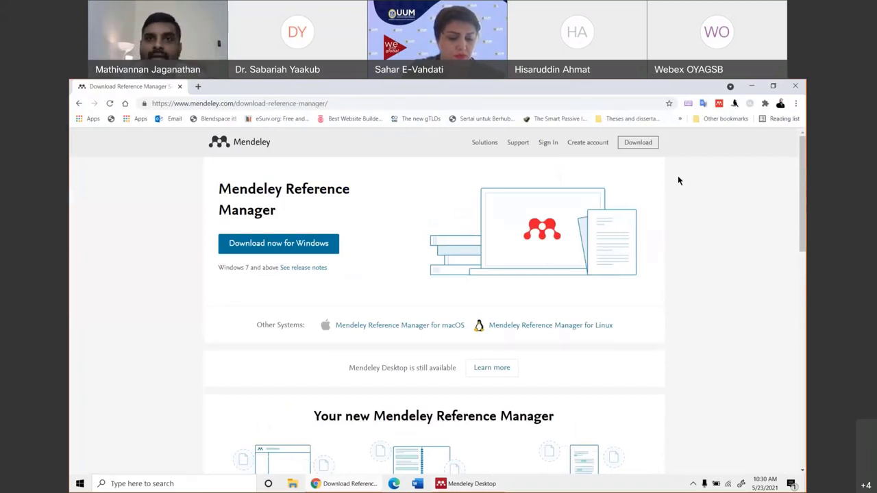
click(548, 144)
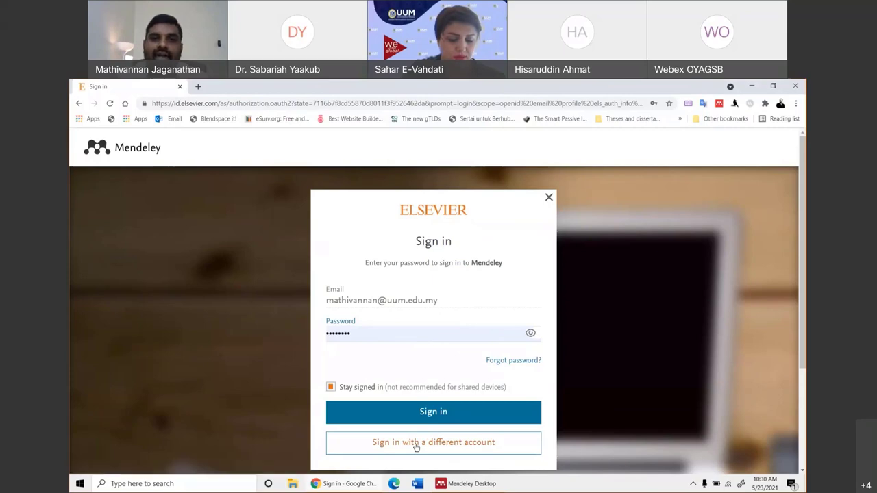
Attempt a different-account sign-in with the pasted e-mail and autofilled password, staying-signed-in off.
click(416, 447)
right_click(351, 304)
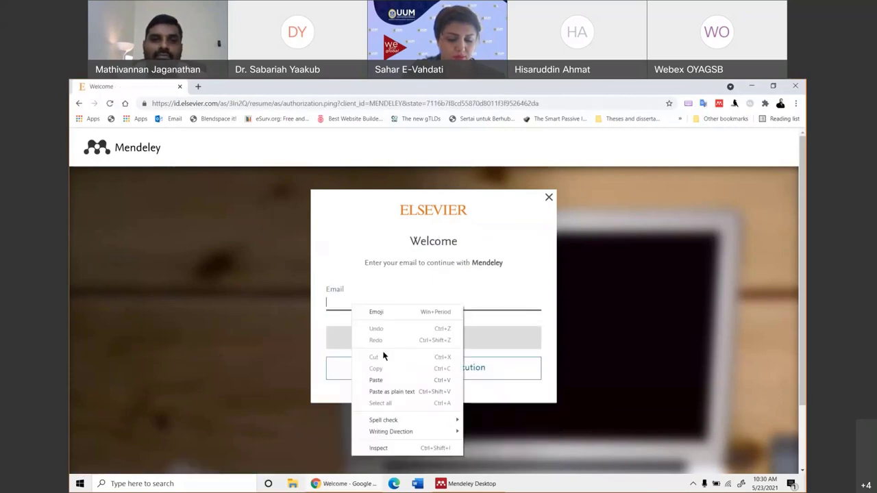
click(382, 376)
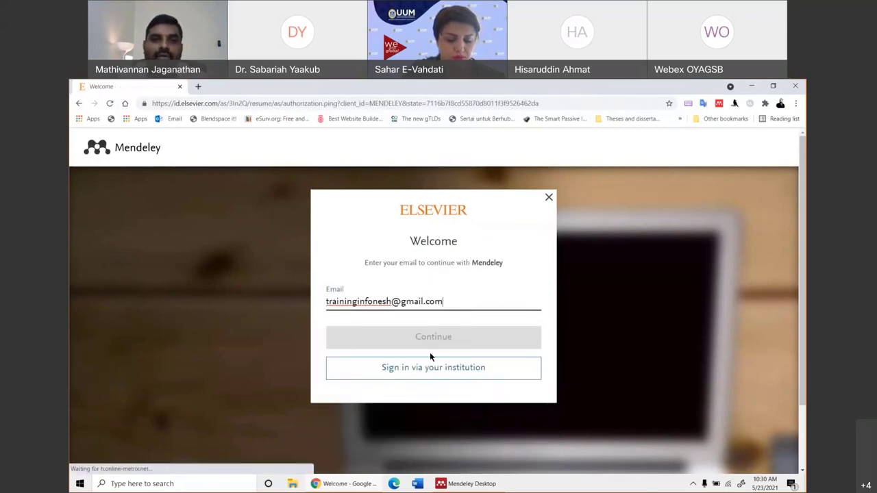
click(457, 322)
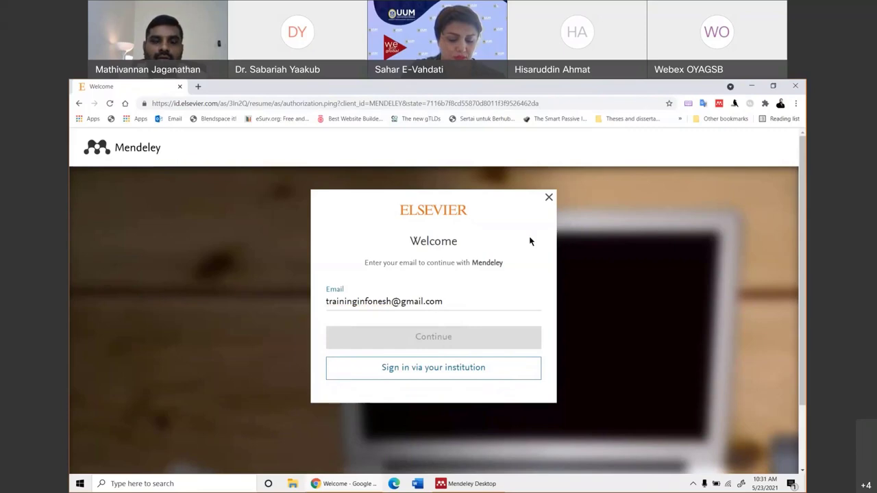
click(471, 297)
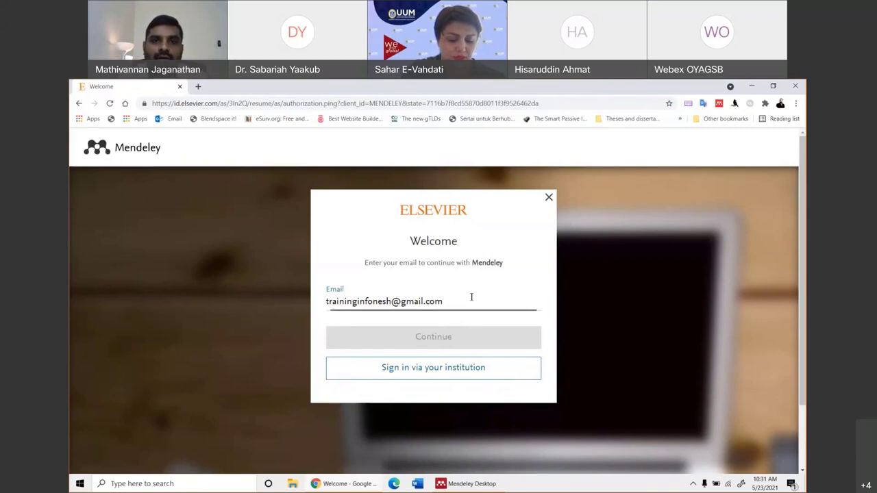
click(548, 198)
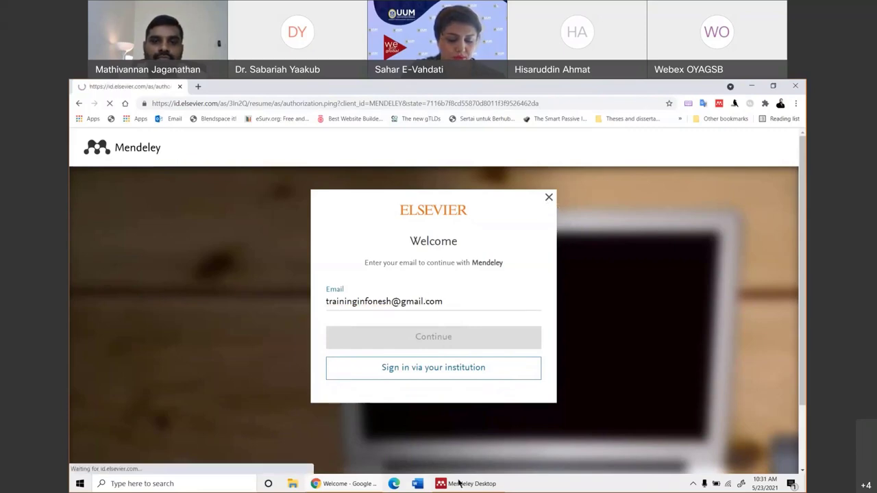
click(438, 333)
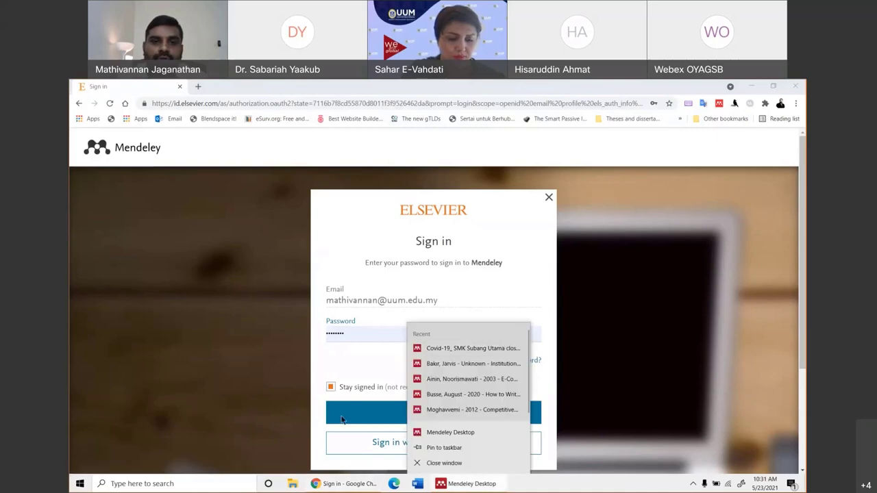
click(373, 413)
click(330, 387)
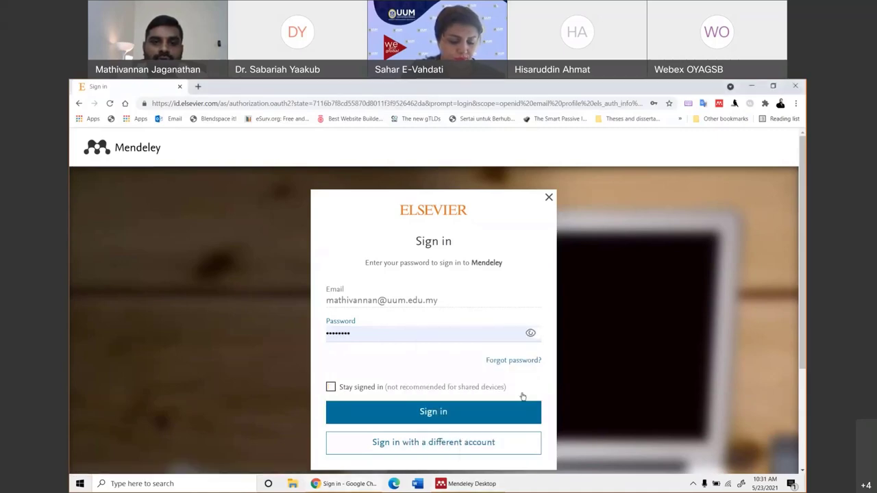
Switch to a different account again, paste the e-mail, continue, and sign in to Mendeley.
click(426, 443)
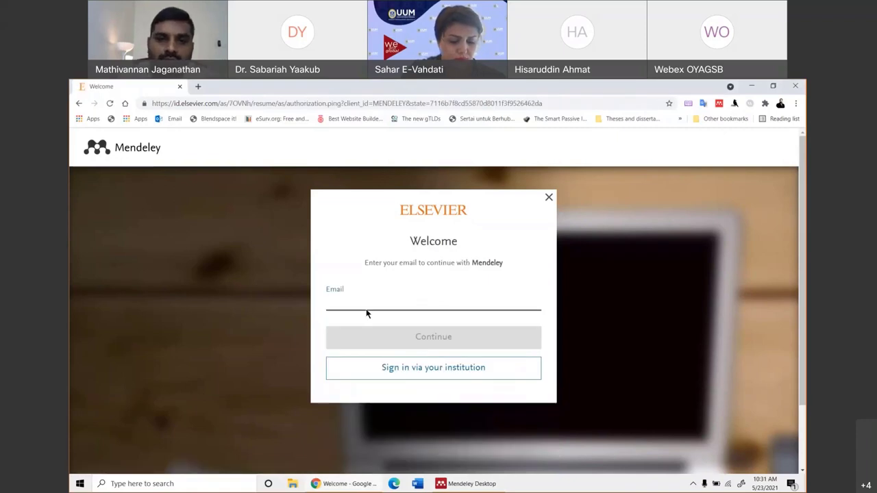
key(ctrl+v)
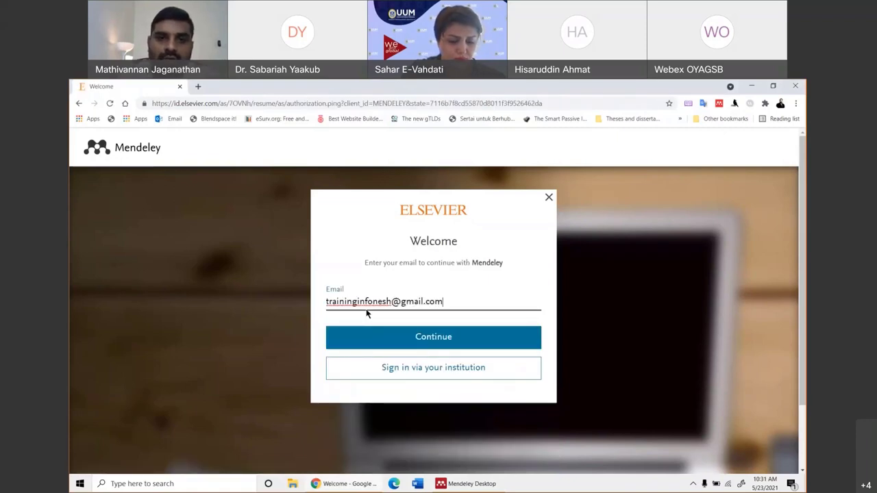
click(418, 338)
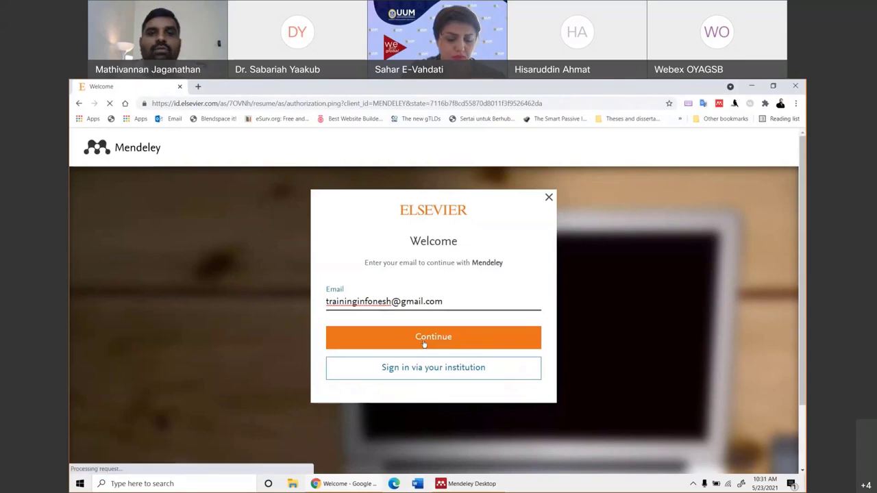
click(427, 414)
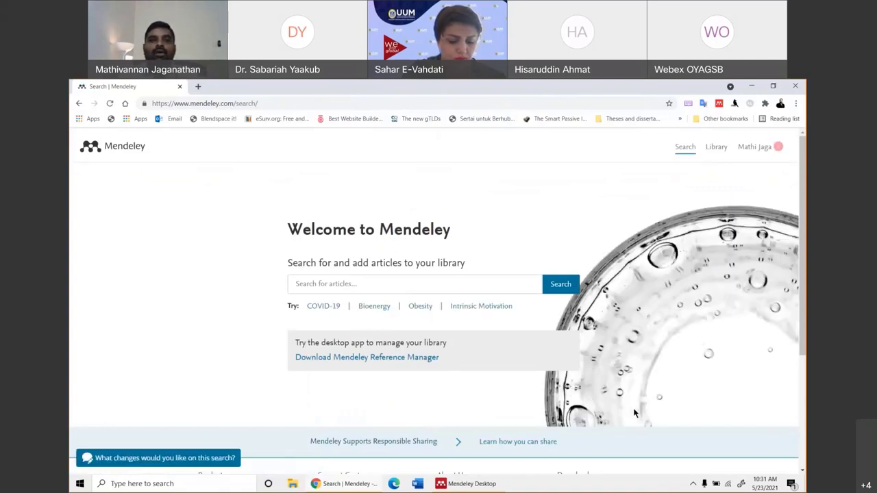
Glance at Mendeley Desktop, then return to Chrome and focus the Search for articles box.
right_click(791, 483)
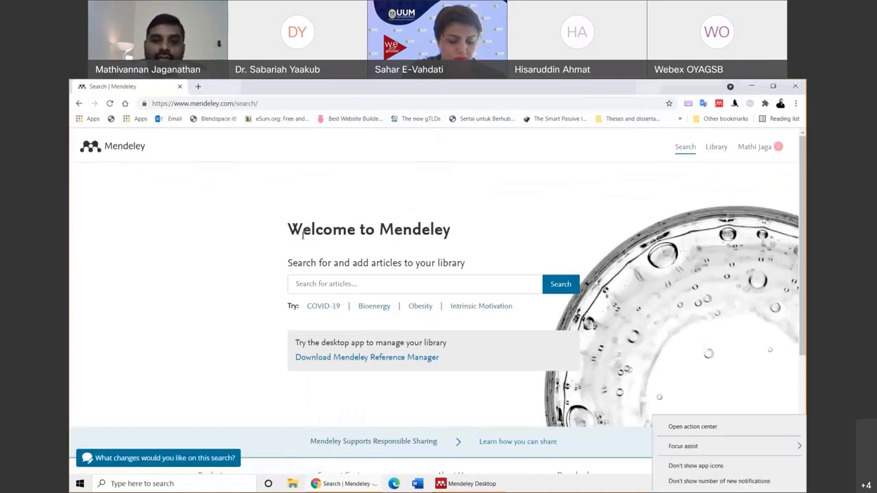
click(476, 487)
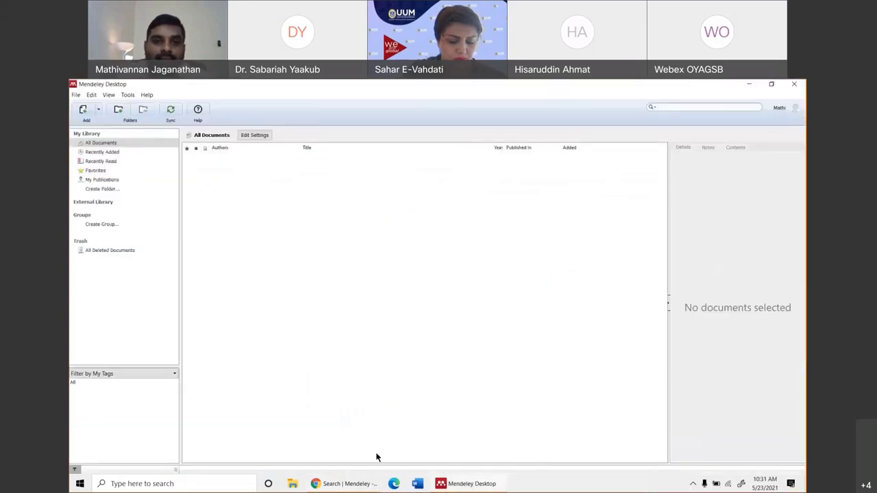
click(342, 483)
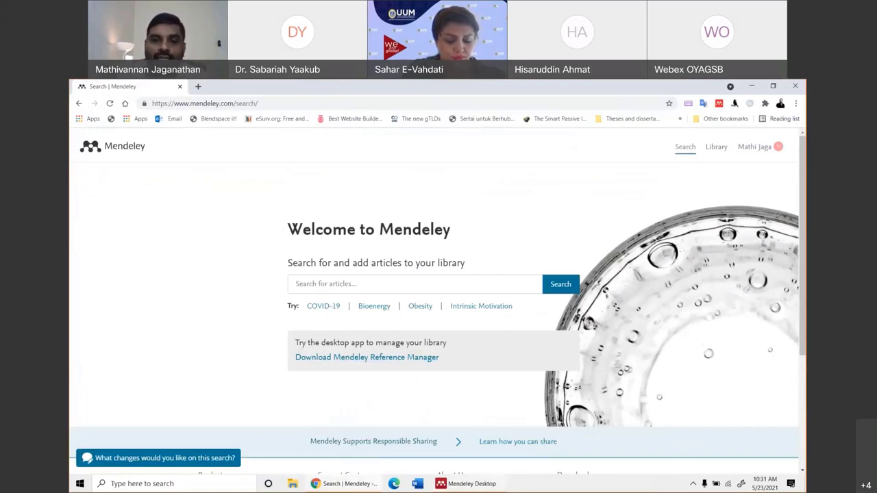
key(alt+Tab)
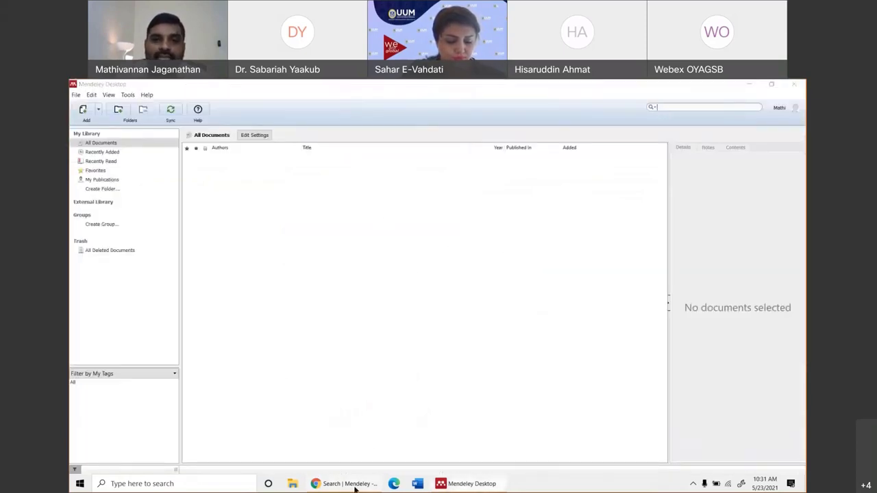
click(353, 483)
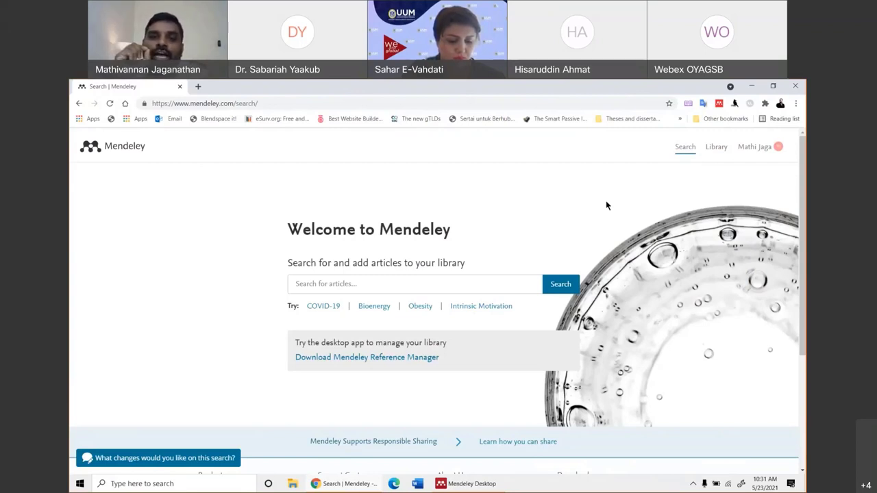
click(405, 287)
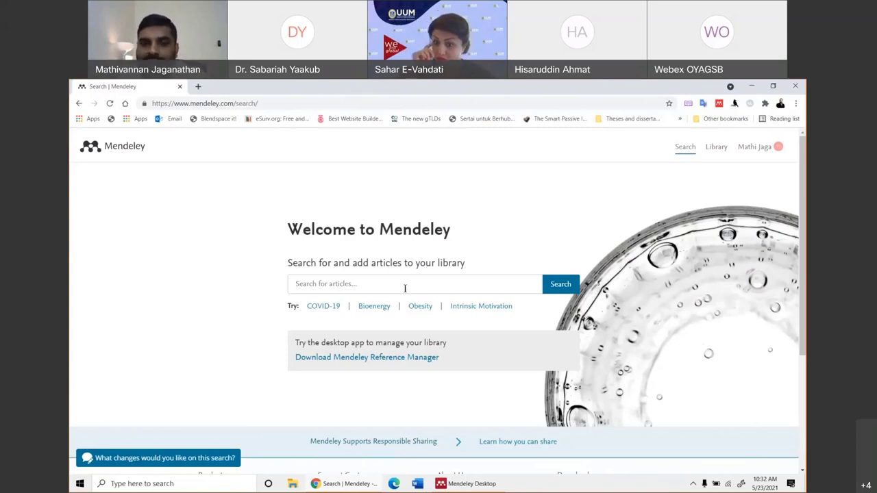
click(405, 288)
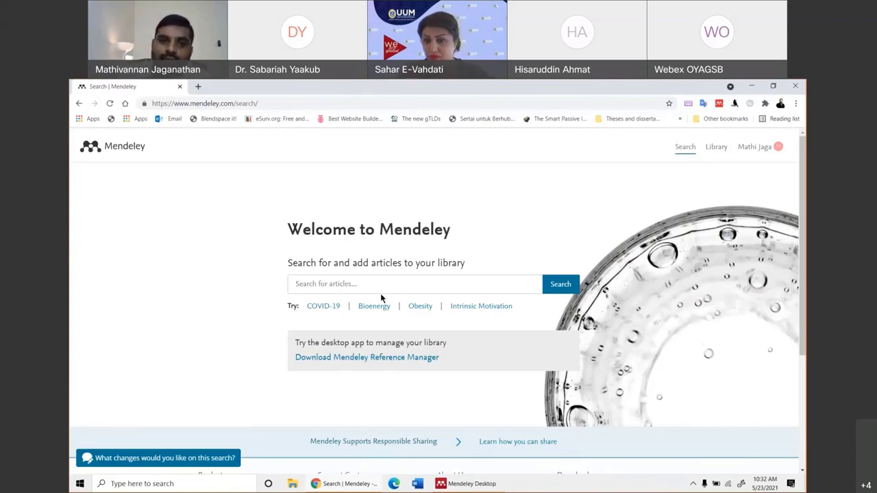
Open the online Reference Manager library, then return to the empty Mendeley Desktop library.
click(715, 147)
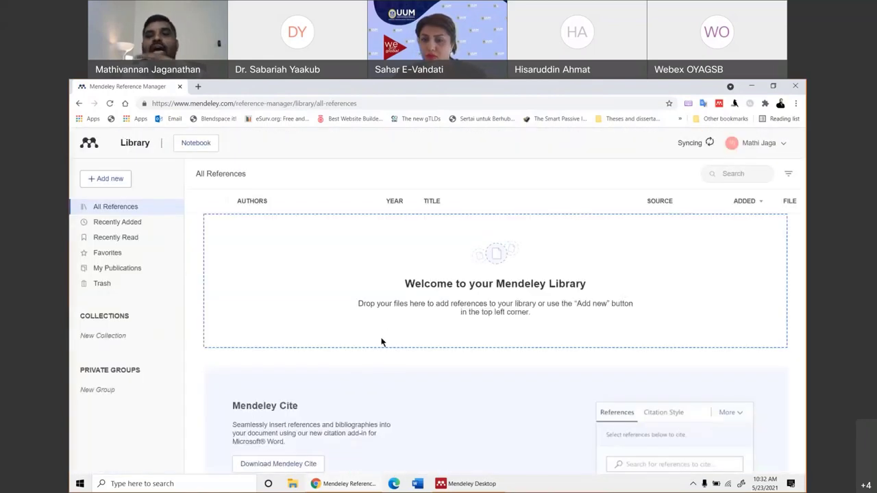
click(471, 484)
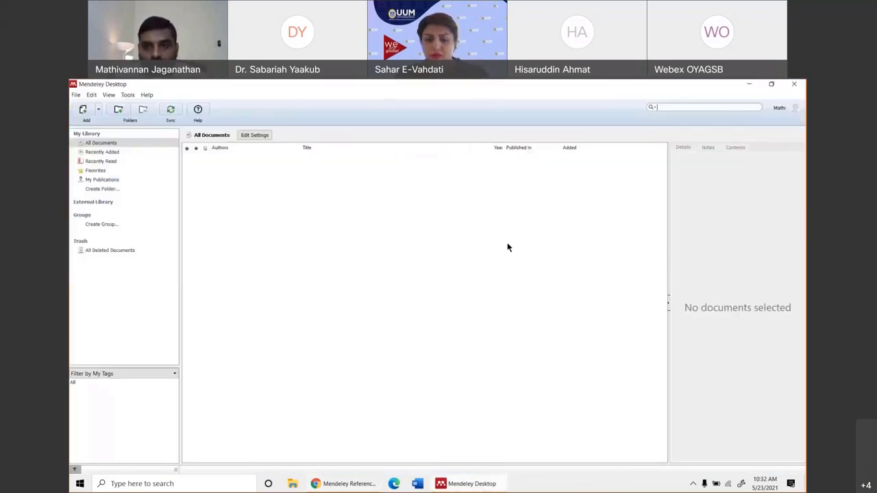
click(328, 483)
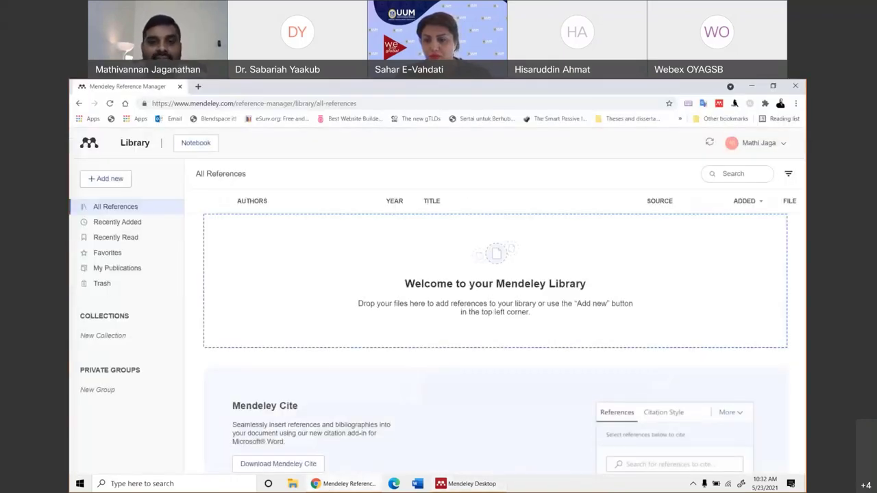
click(473, 484)
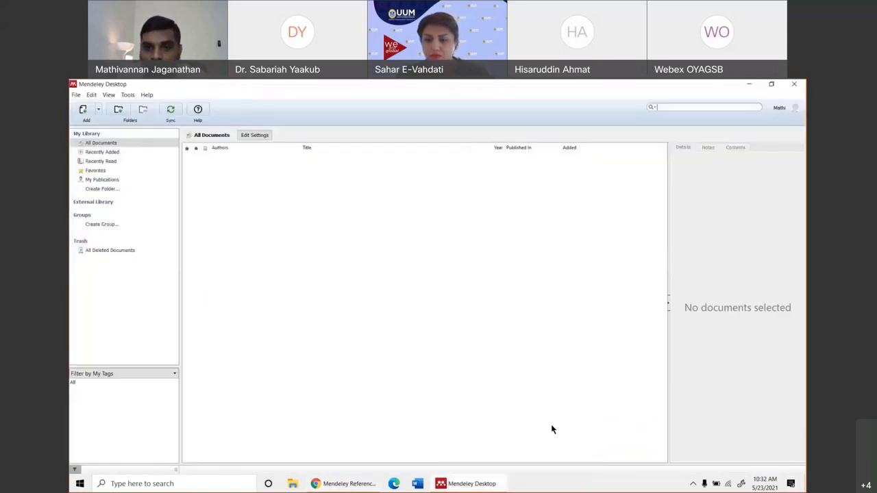
Bring Chrome's Mendeley Reference Manager web library with its empty All References list forward.
click(326, 485)
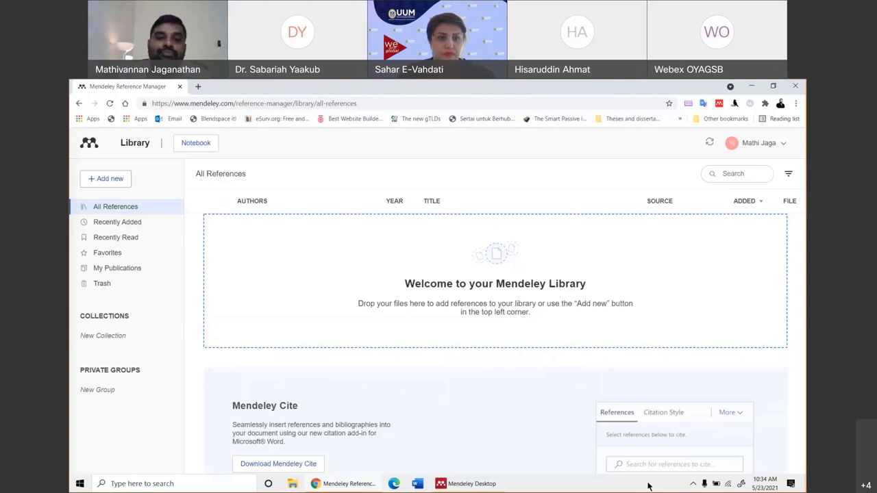
Switch back to the Mendeley Desktop window with its empty All Documents library.
click(471, 484)
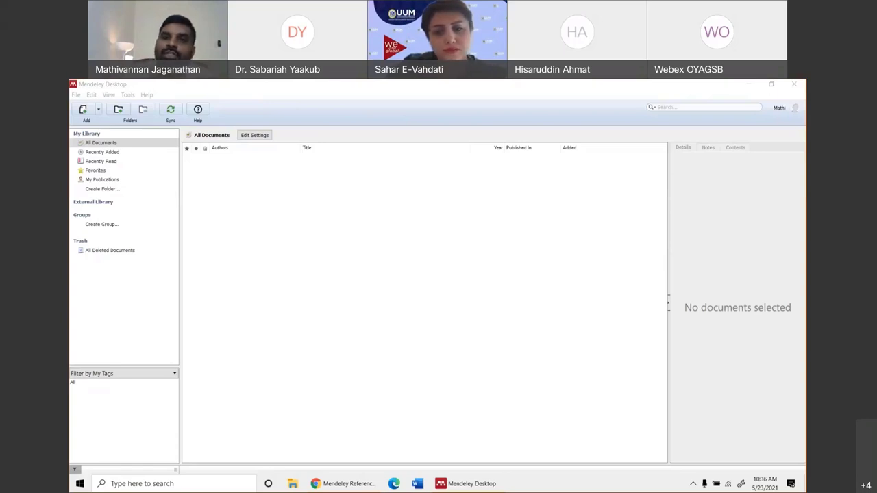
click(78, 95)
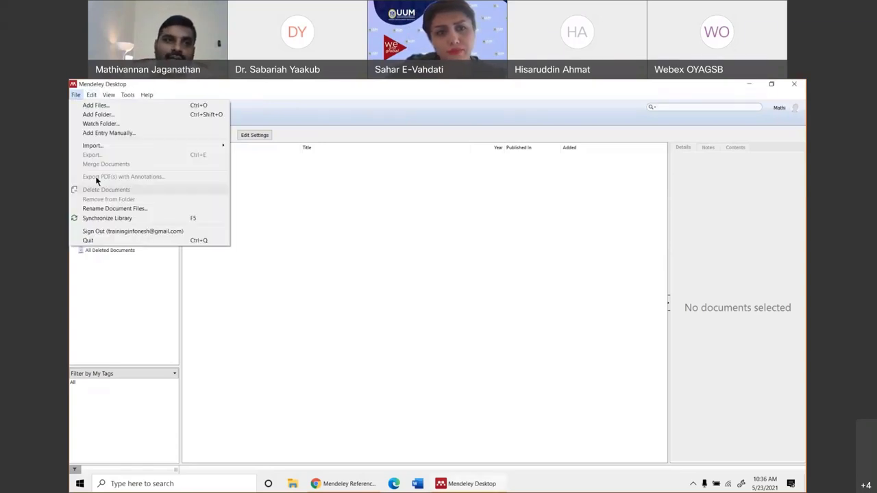
mouse_move(104, 150)
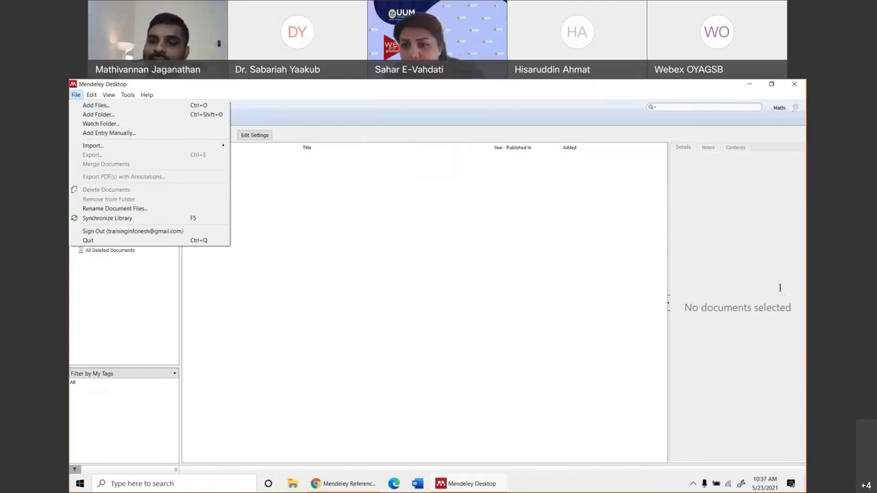
click(796, 156)
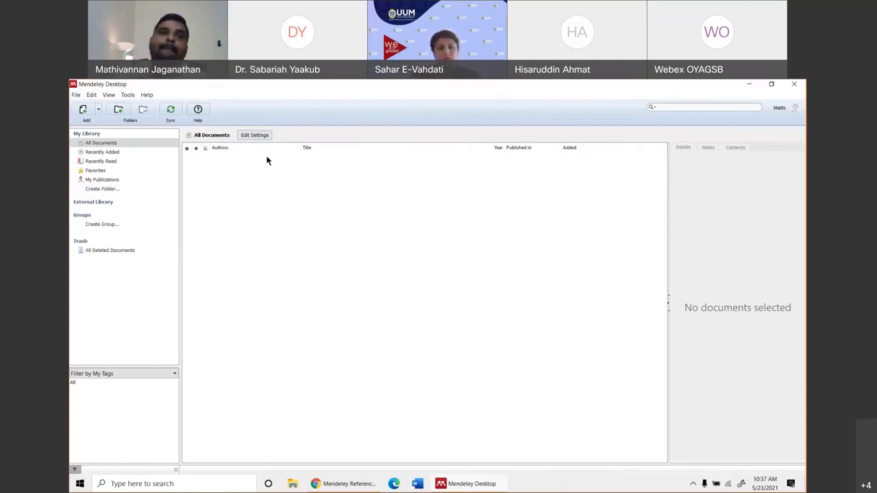
click(149, 96)
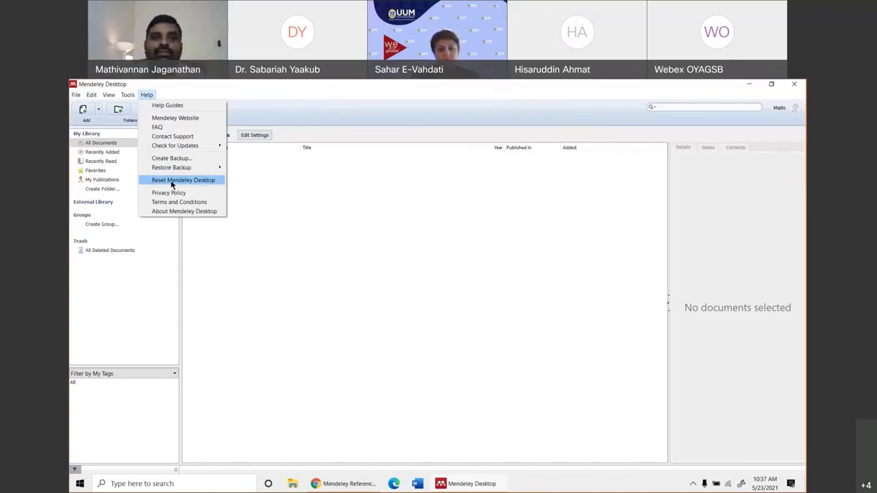
Choose Help > Create Backup... to start saving a Mendeley backup zip.
mouse_move(178, 174)
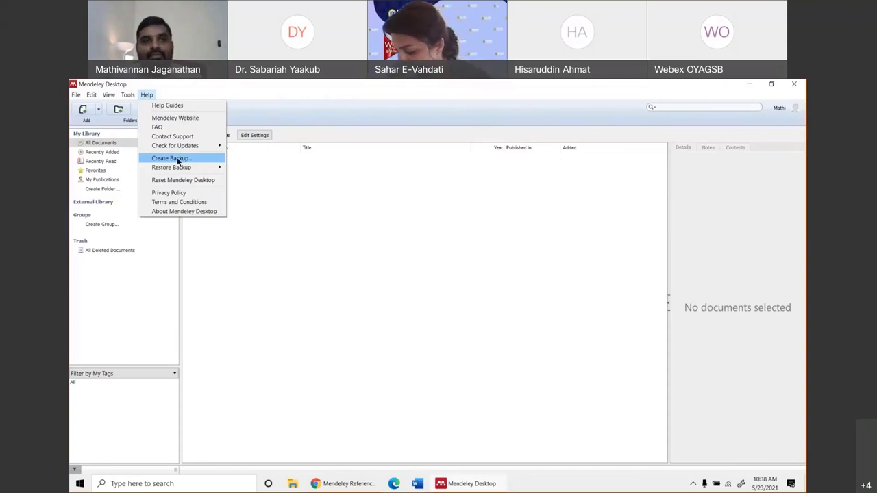
click(177, 159)
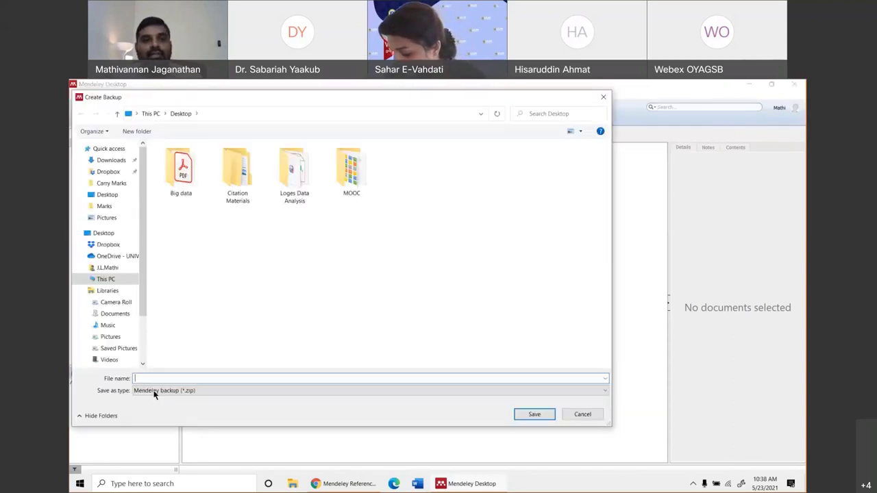
Cancel the Create Backup dialog without saving a backup, then reopen the Help menu.
click(583, 415)
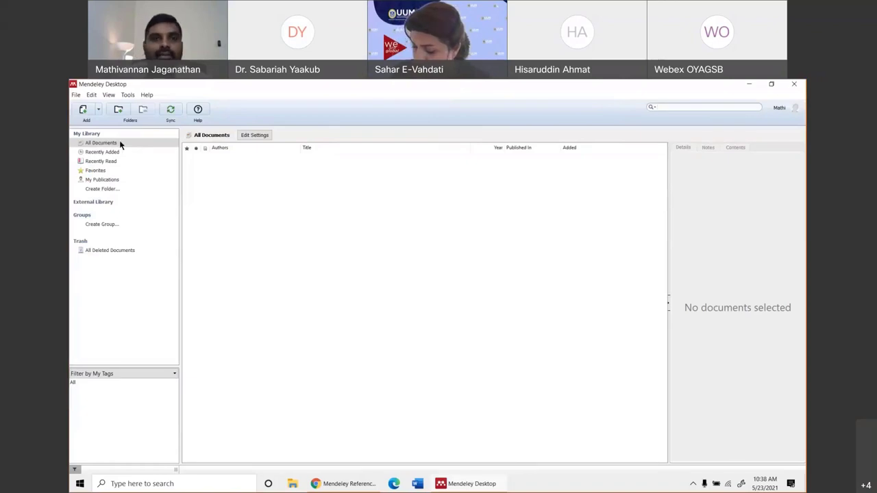
click(146, 95)
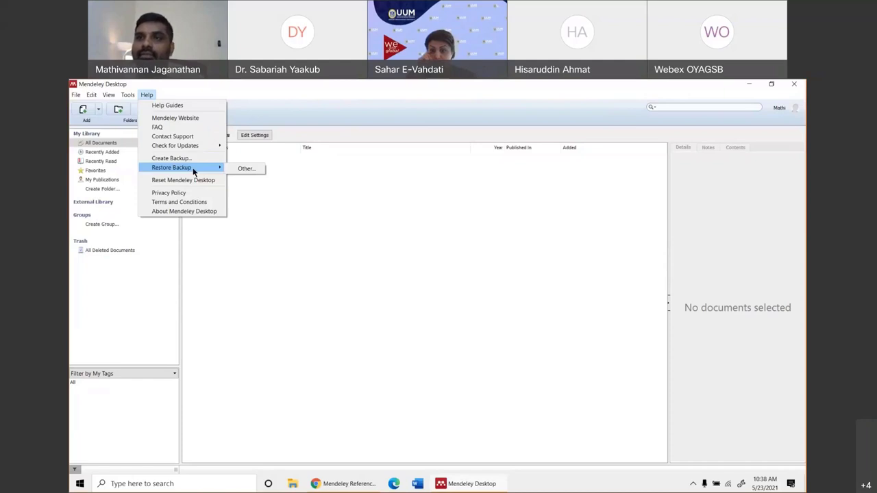
Close and reopen the Help menu, then move to Tools to show Uninstall MS Word Plugin.
click(538, 91)
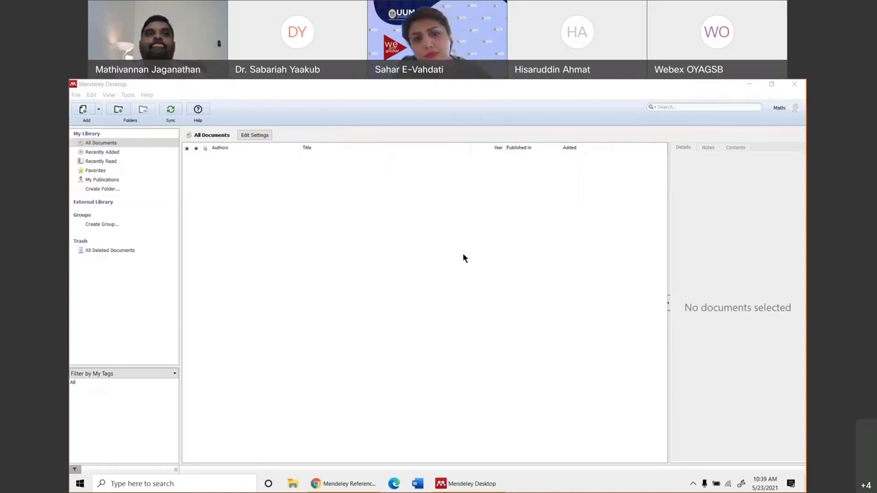
click(147, 95)
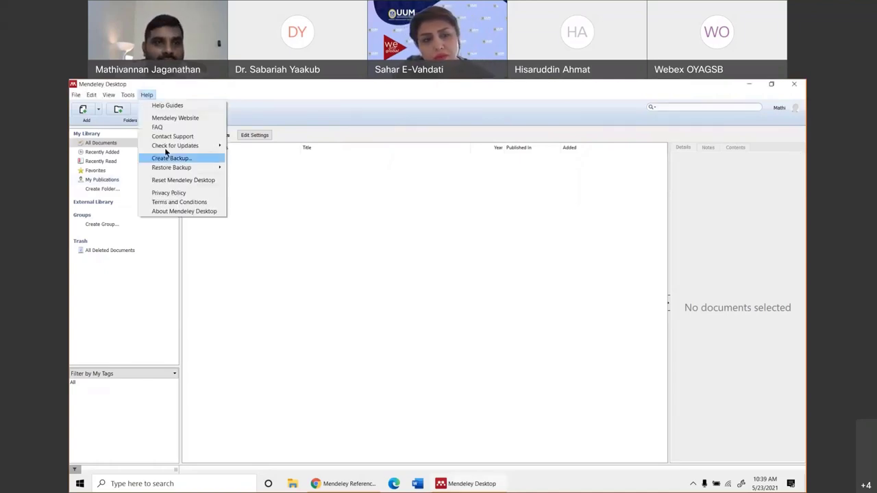
mouse_move(128, 96)
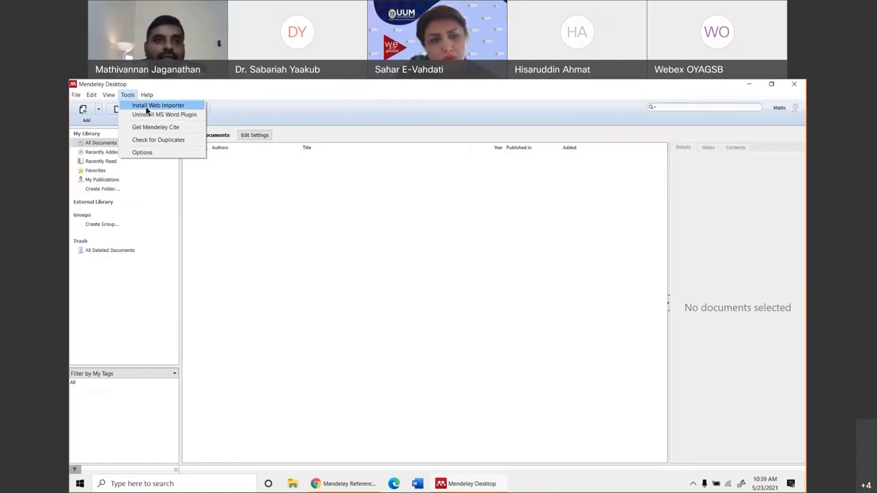
Uninstall the MS Word Plugin, acknowledge the confirmation, and reopen the Tools menu.
click(148, 114)
click(486, 298)
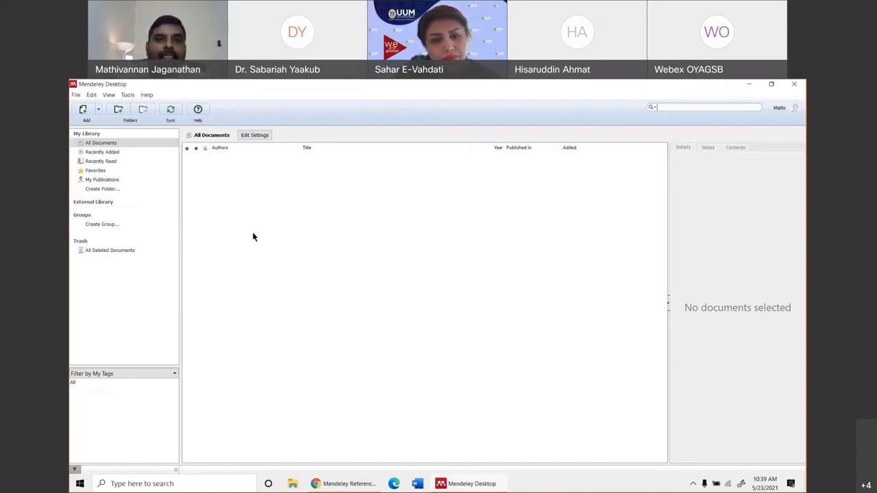
click(128, 94)
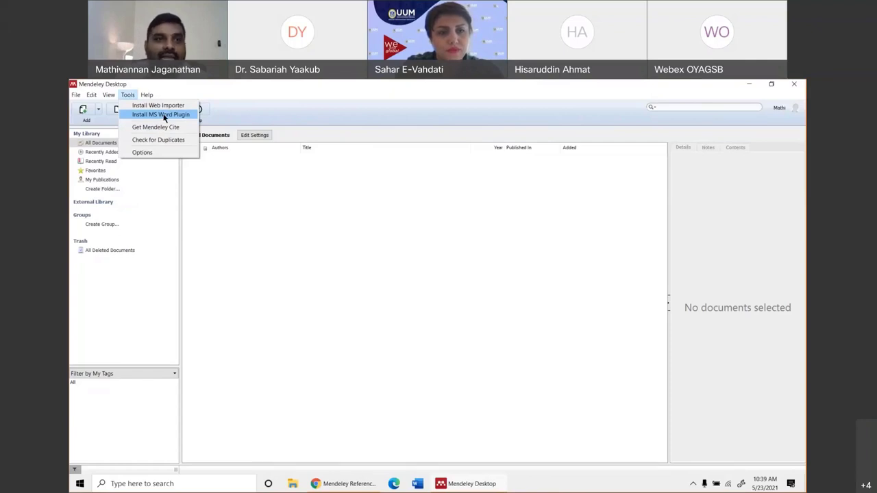
Install the MS Word Plugin, confirm Plugin Installed, and launch Microsoft Word from the taskbar.
click(162, 115)
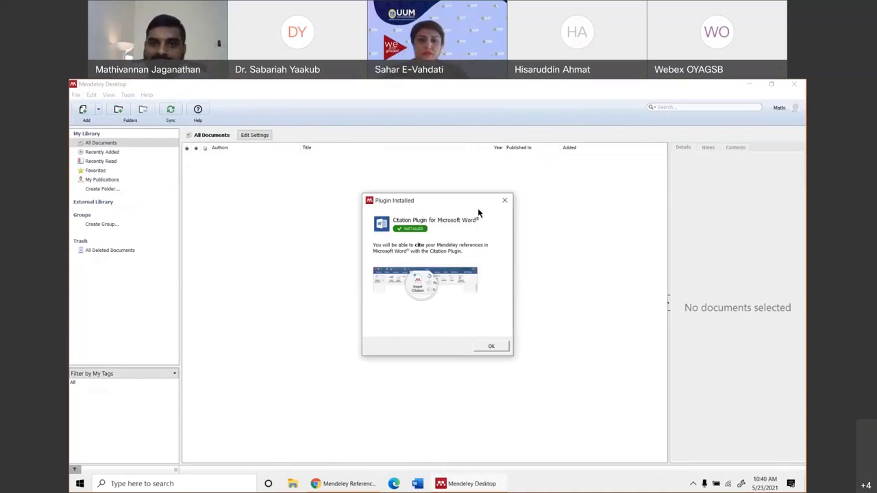
click(489, 347)
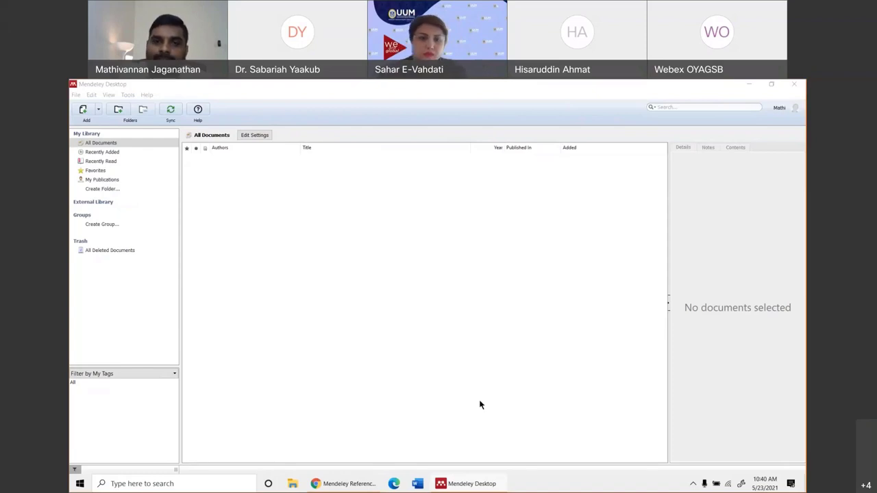
click(418, 483)
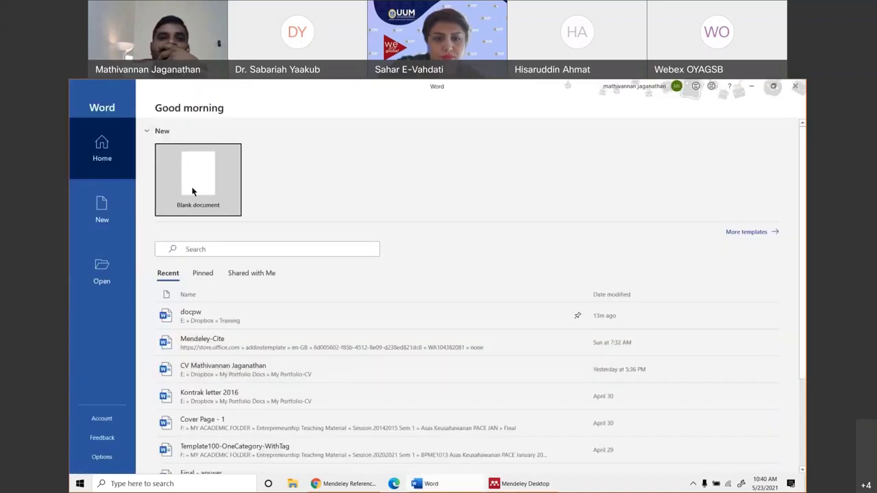
Create a blank document and check the EndNote X9 and References tabs for the Mendeley groups.
click(193, 192)
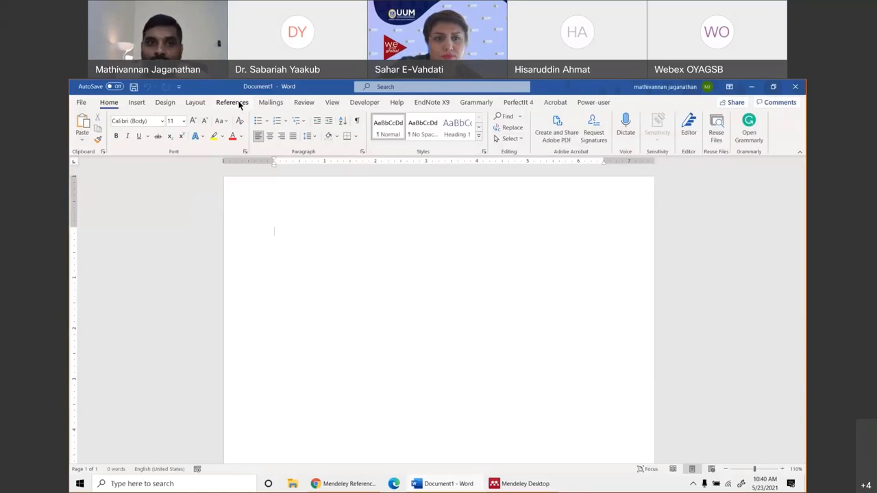
click(437, 106)
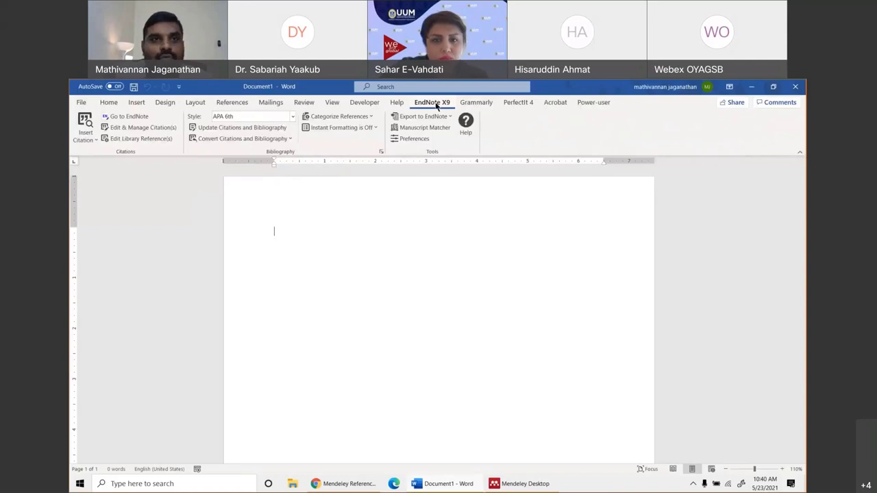
click(227, 104)
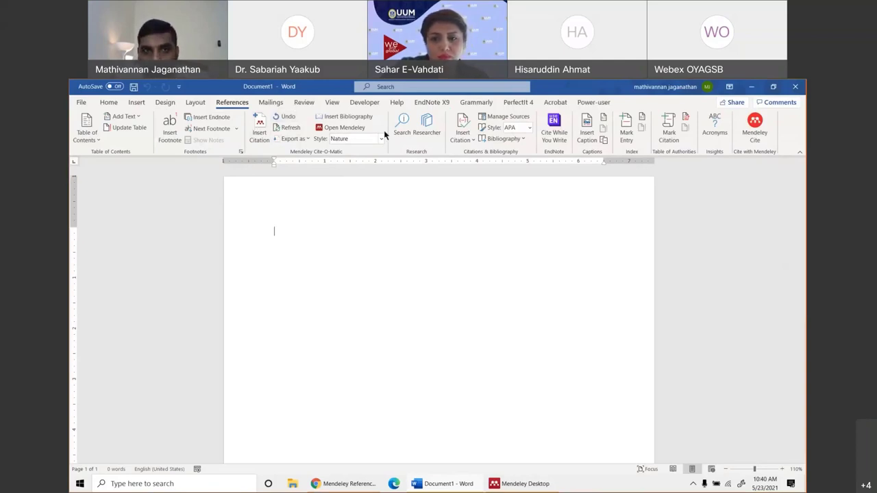
Open Word Options at the Add-ins page, scroll the add-ins list, and expand the Manage dropdown.
click(81, 103)
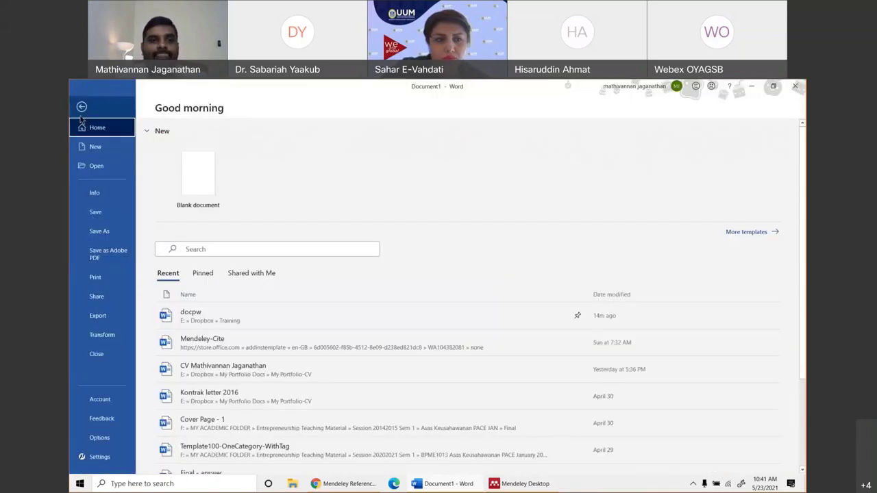
click(114, 439)
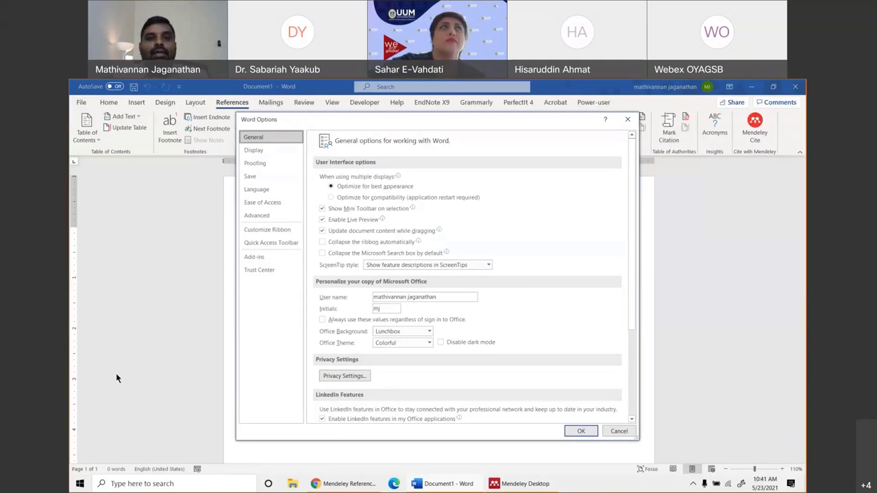
click(260, 261)
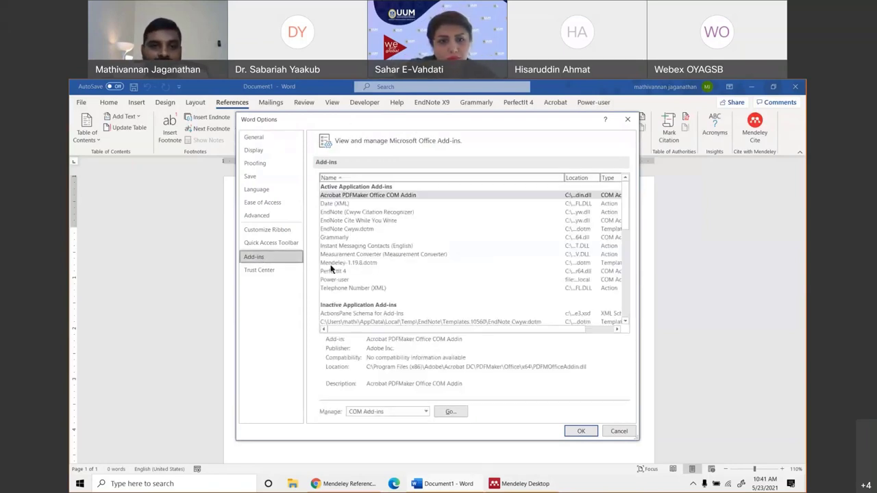
scroll(316, 297, down, 3)
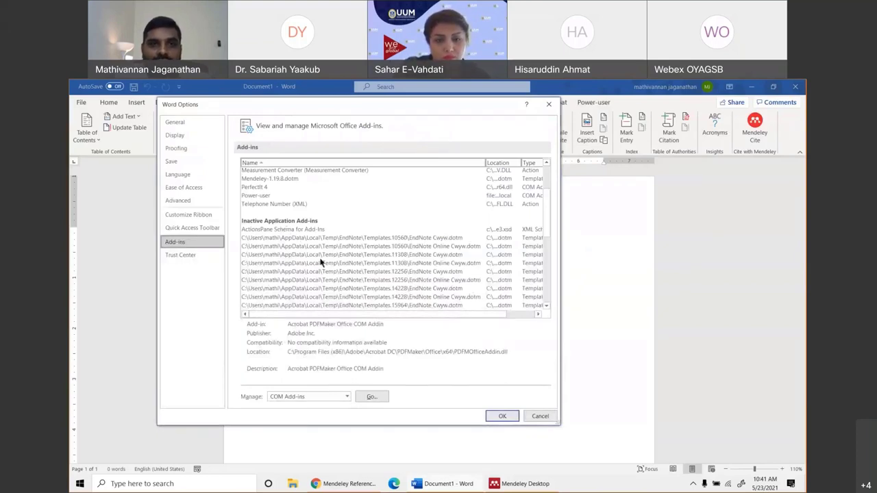
scroll(322, 260, down, 6)
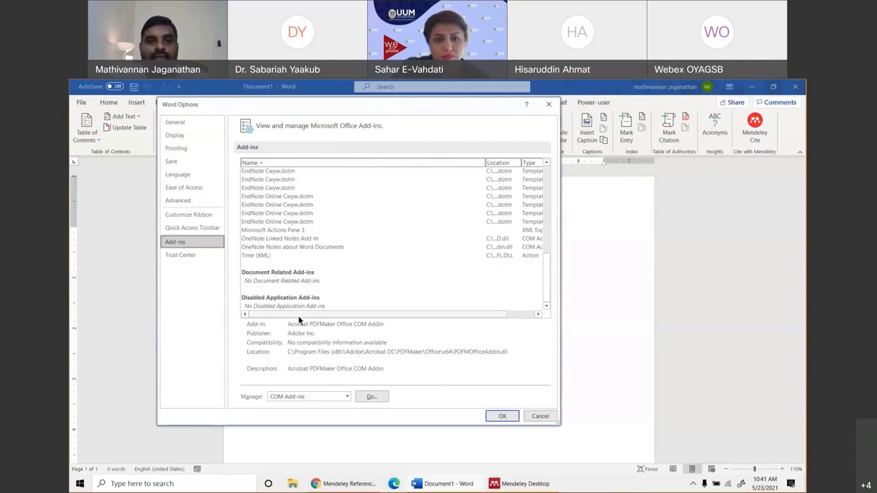
click(318, 397)
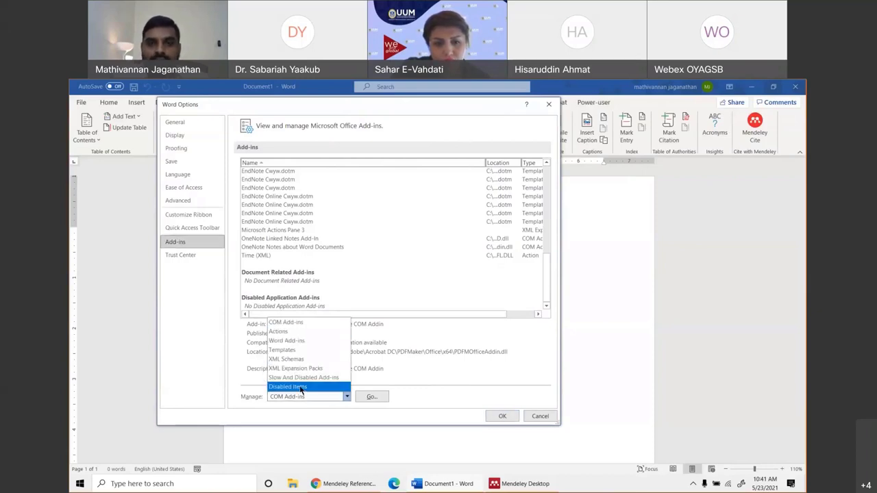
Check Disabled Items (empty), select the Mendeley-1.19.8.dotm add-in, and check Disabled Items again.
click(300, 387)
click(363, 397)
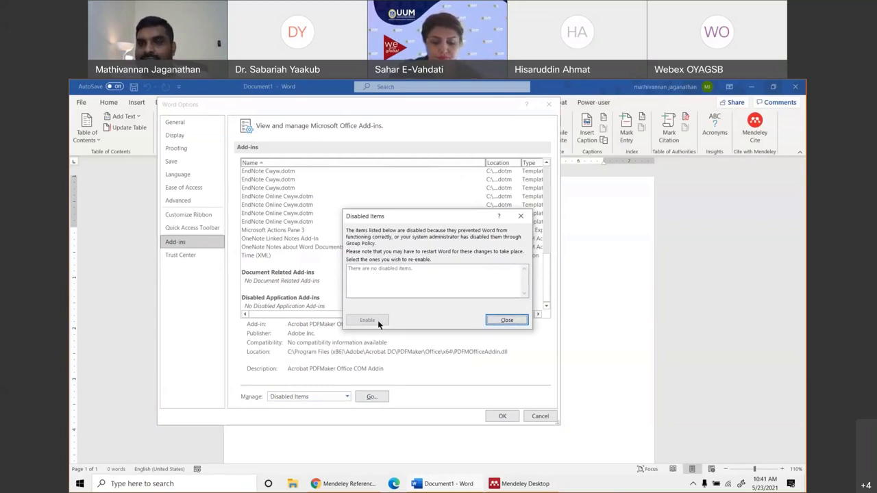
click(507, 320)
scroll(363, 272, up, 6)
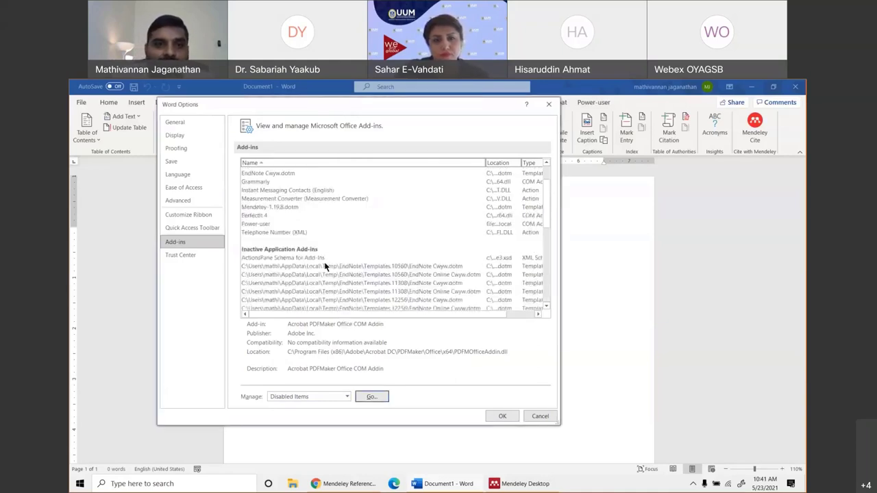
click(269, 248)
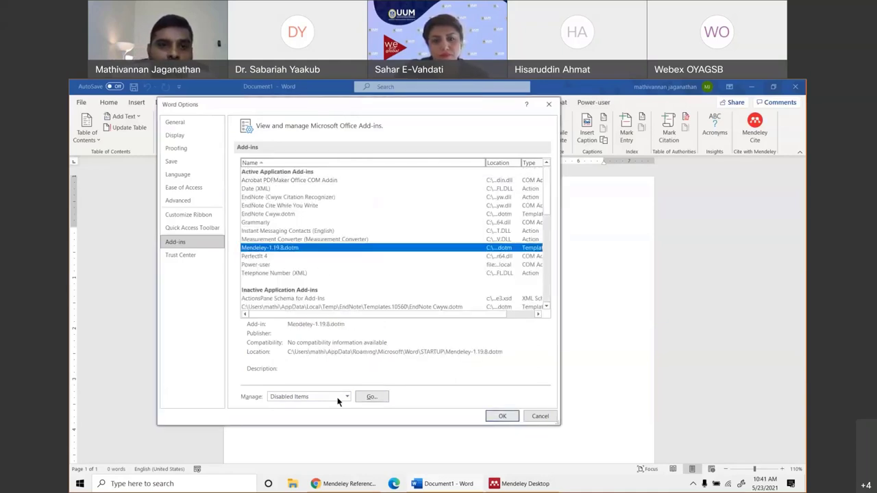
click(372, 397)
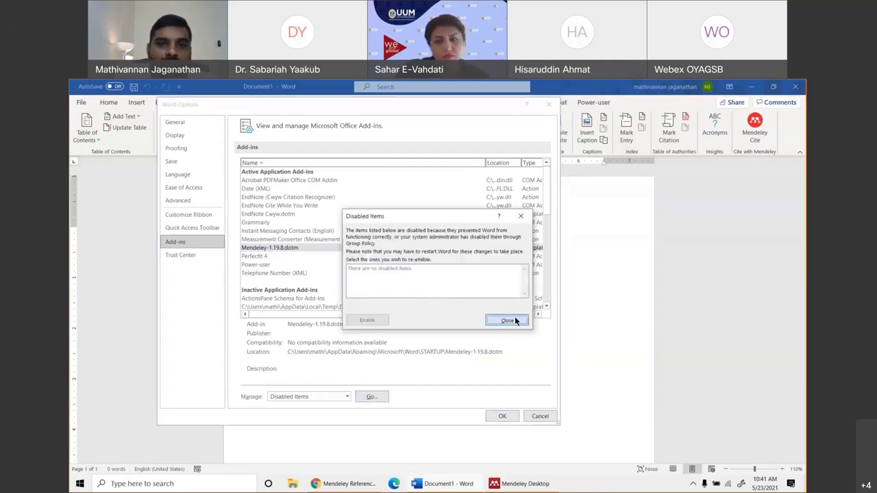
click(511, 319)
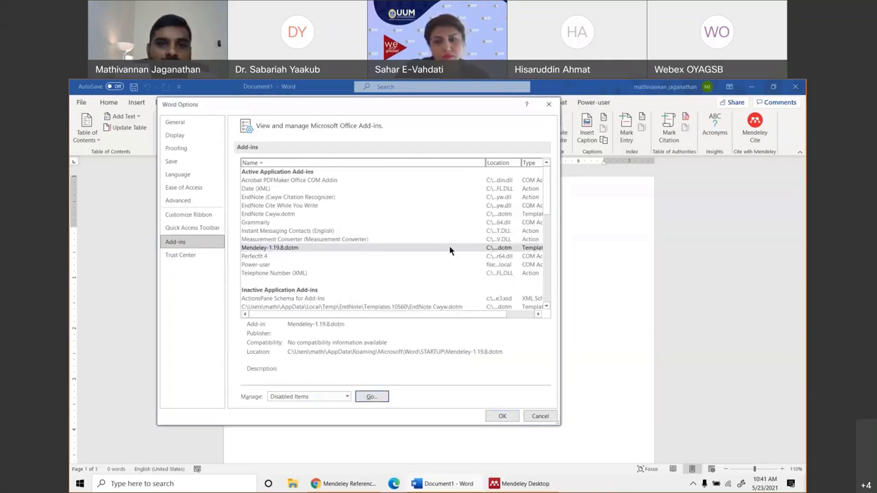
Switch Manage to COM Add-ins, recheck the empty Disabled Items list, and cancel Word Options.
click(316, 396)
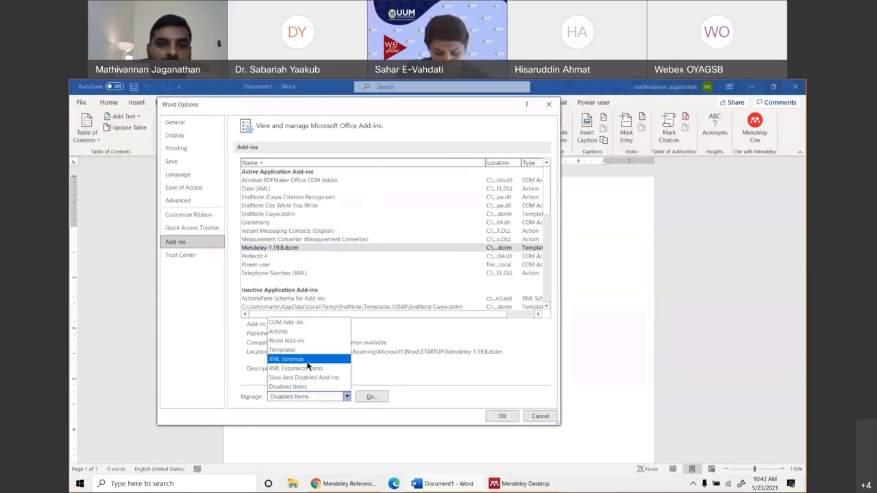
click(296, 323)
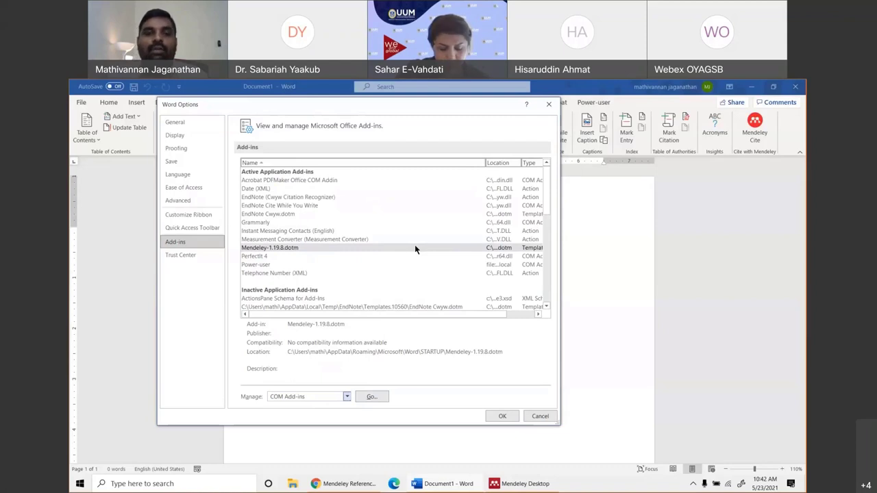
scroll(333, 297, down, 5)
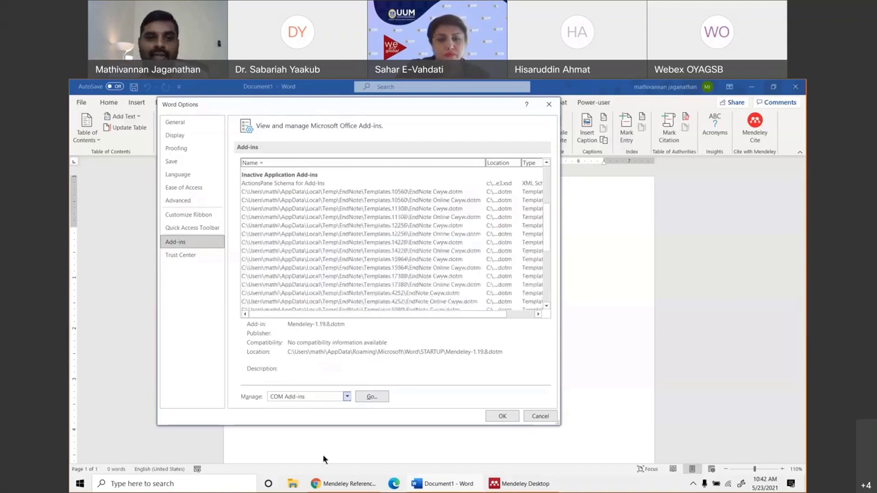
click(307, 398)
click(288, 386)
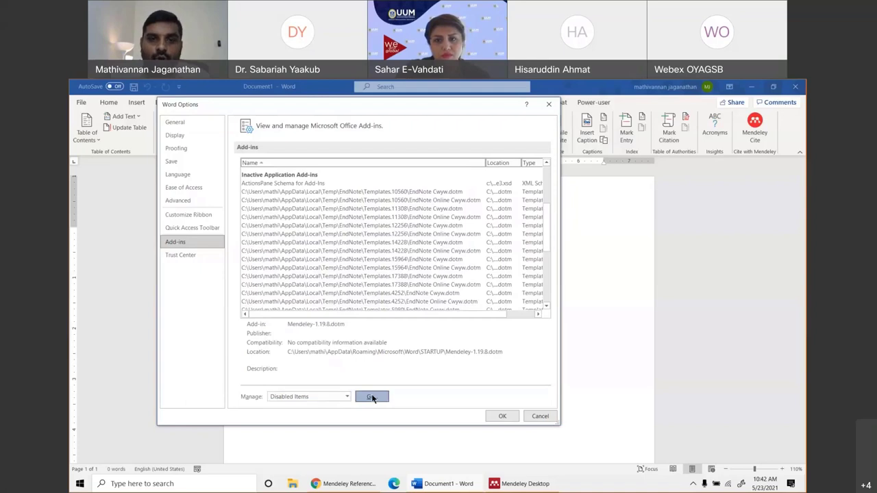
click(371, 395)
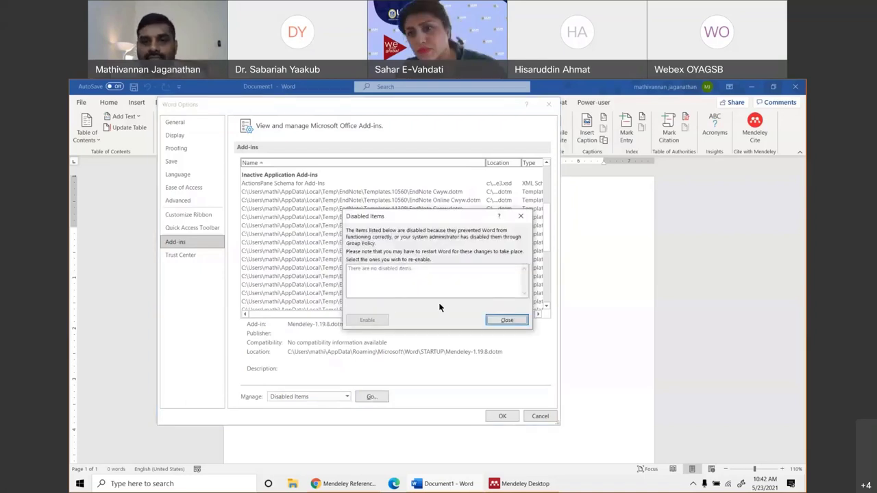
click(506, 320)
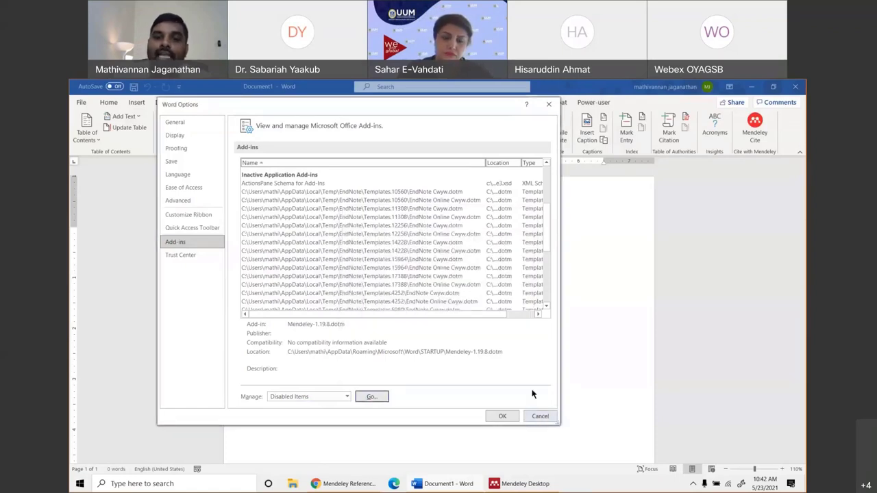
click(540, 415)
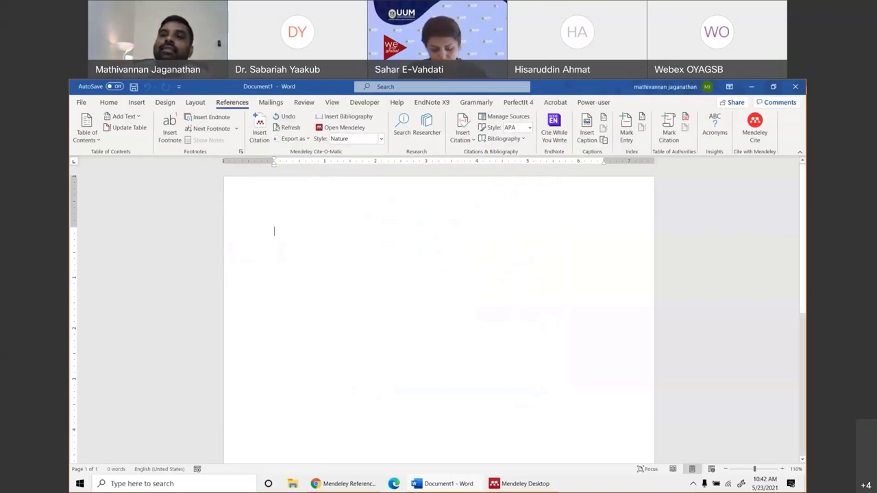
Close Word's document and window, then choose Tools > Get Mendeley Cite in Mendeley Desktop.
key(ctrl+w)
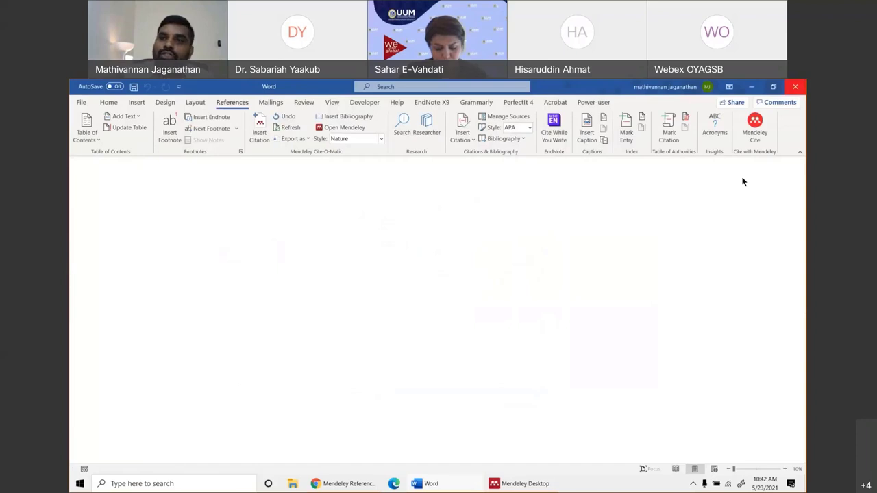
key(ctrl+w)
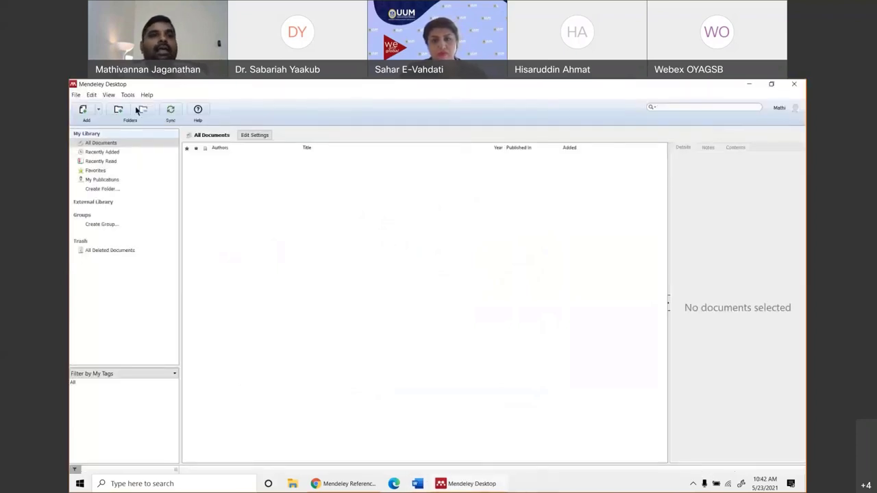
click(129, 95)
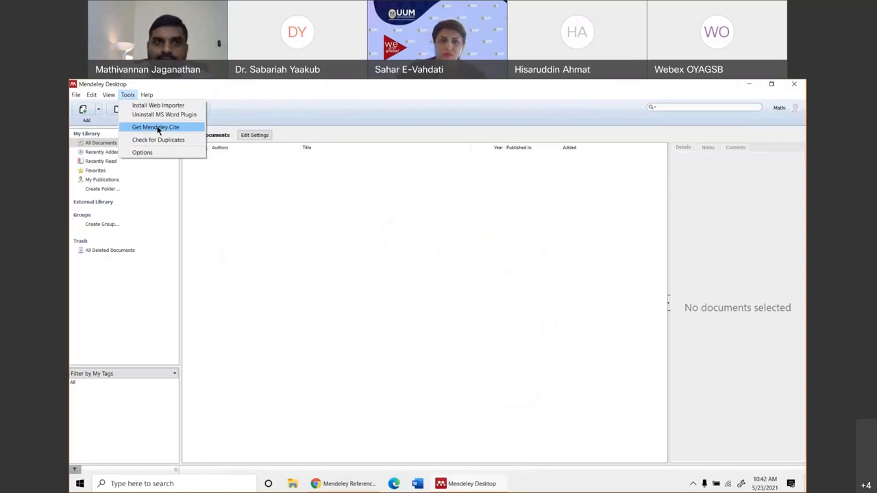
click(157, 128)
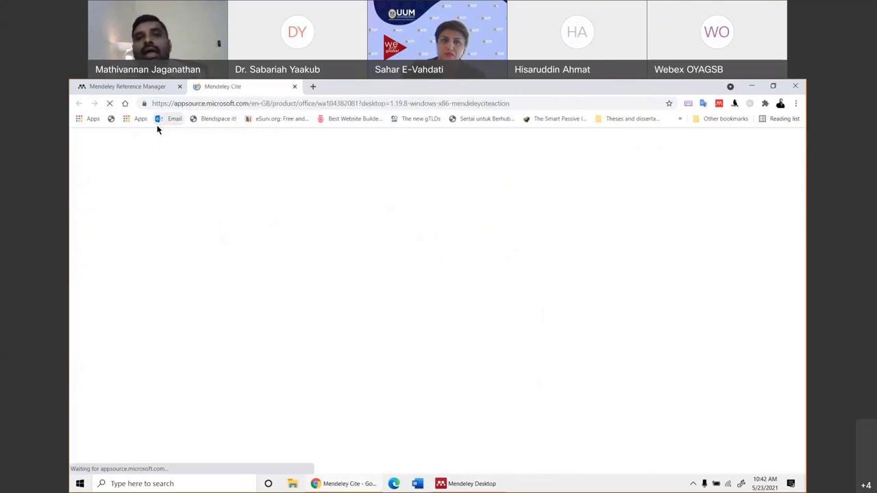
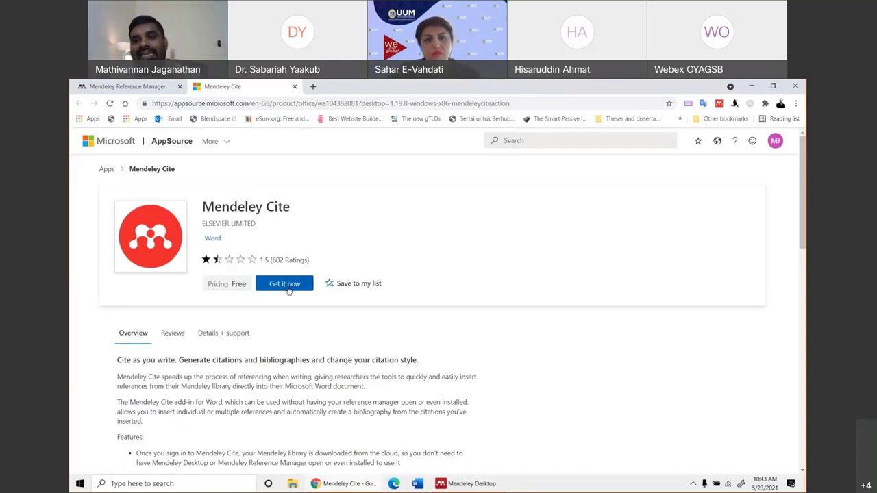
Get the free Mendeley Cite add-in, agreeing to share profile information with the provider.
click(285, 288)
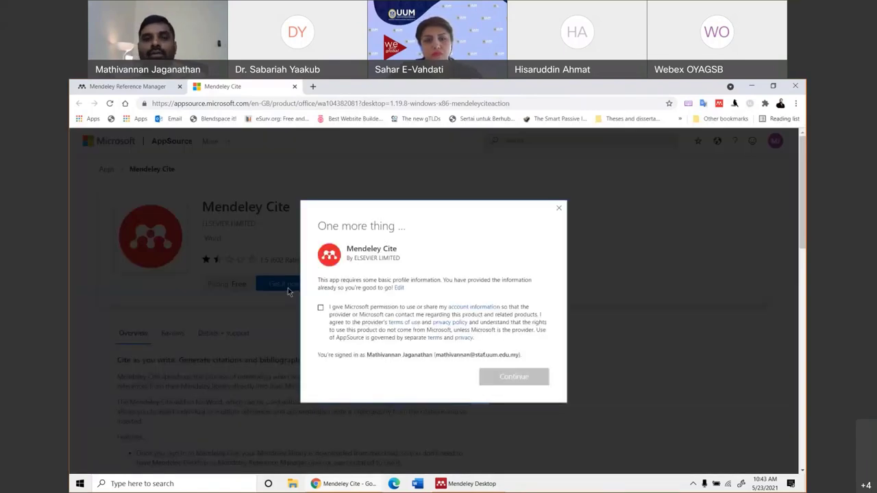
click(320, 309)
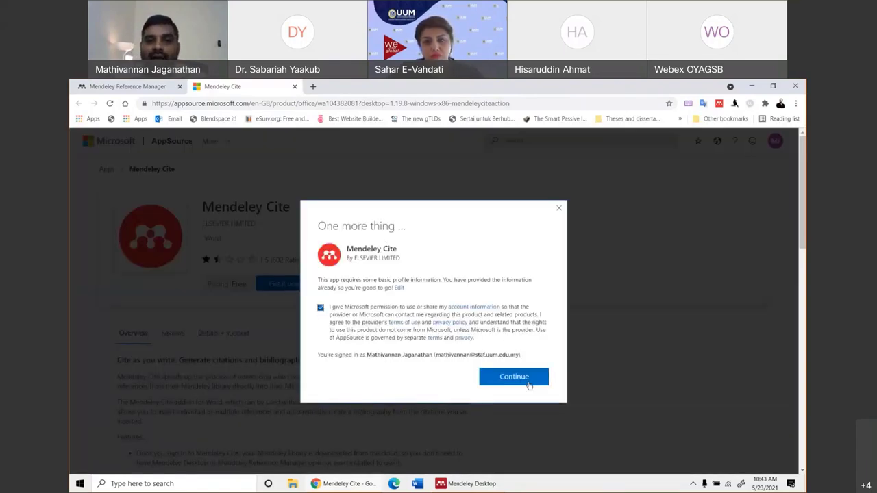
click(518, 379)
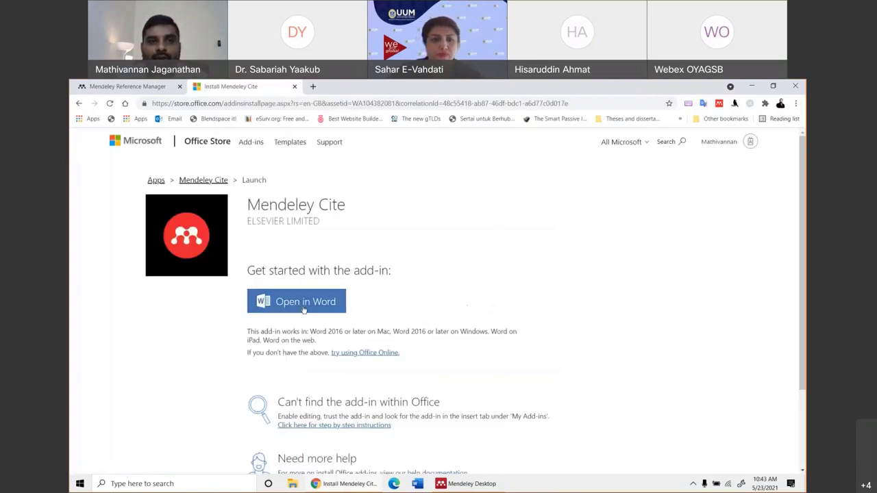
Open the Mendeley Cite add-in in Word, allowing Chrome to launch Word.
click(300, 302)
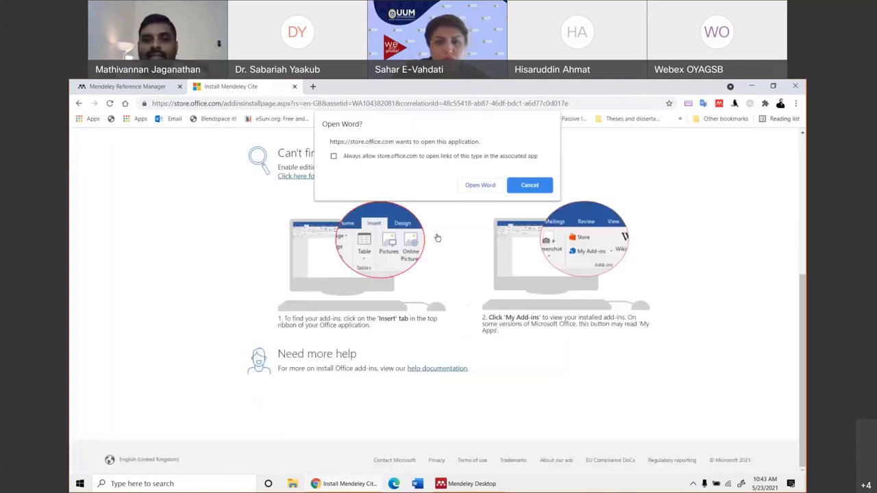
key(alt+Tab)
click(127, 94)
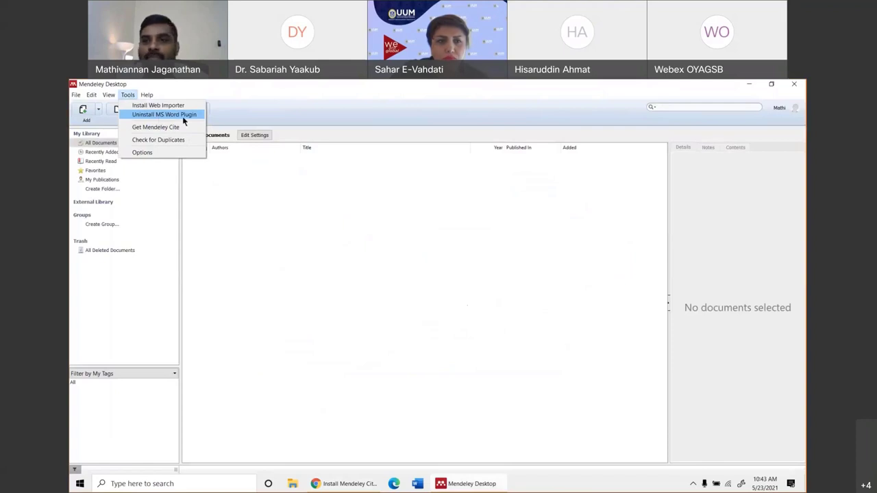
click(343, 485)
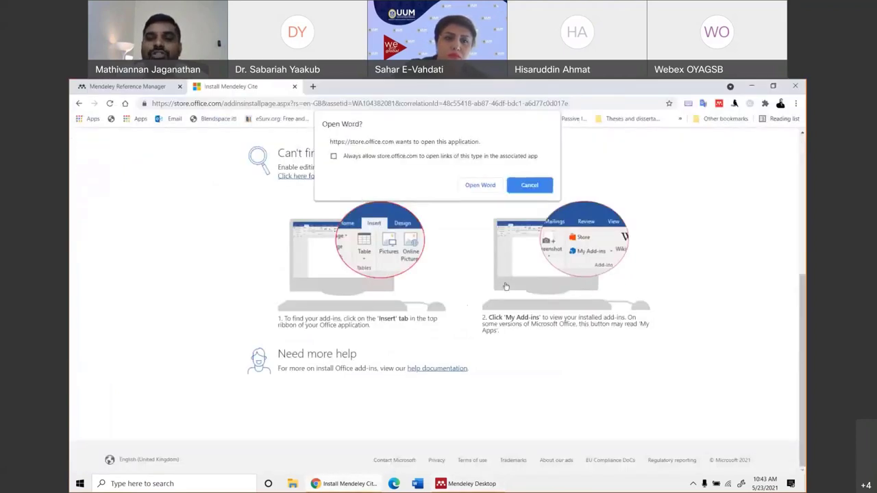
click(482, 186)
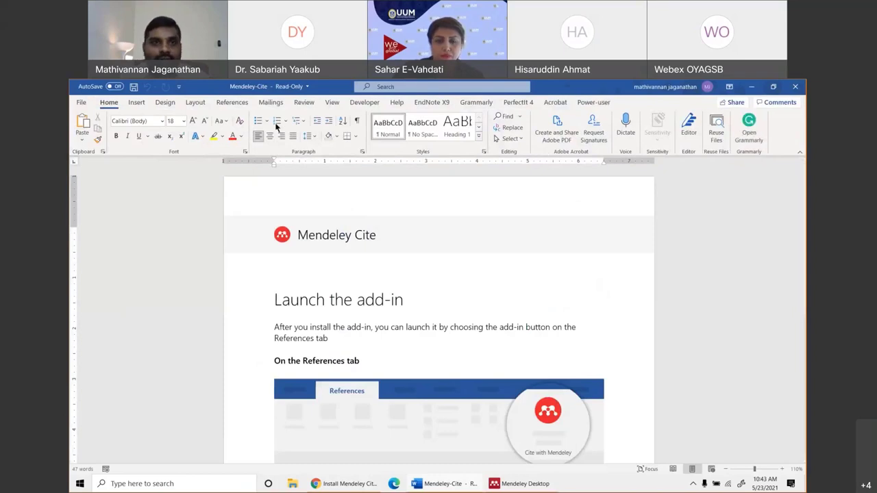
Launch Mendeley Cite from Word's References tab and start signing in.
click(233, 104)
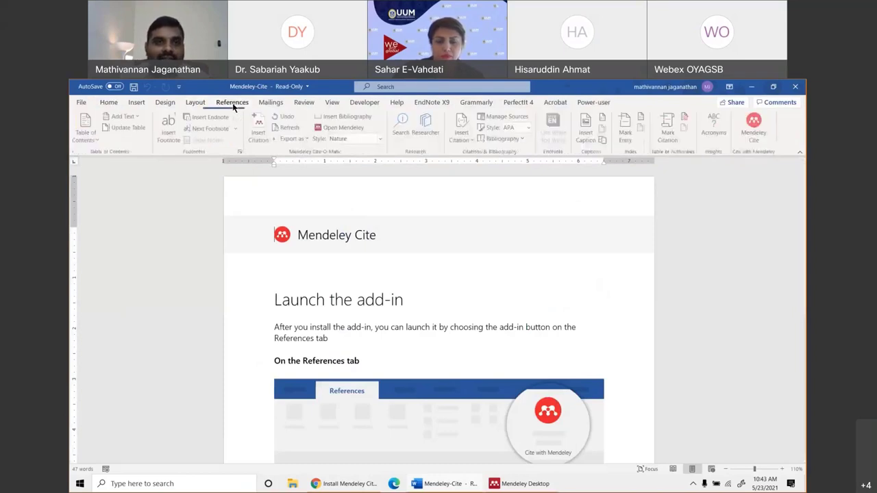
click(756, 124)
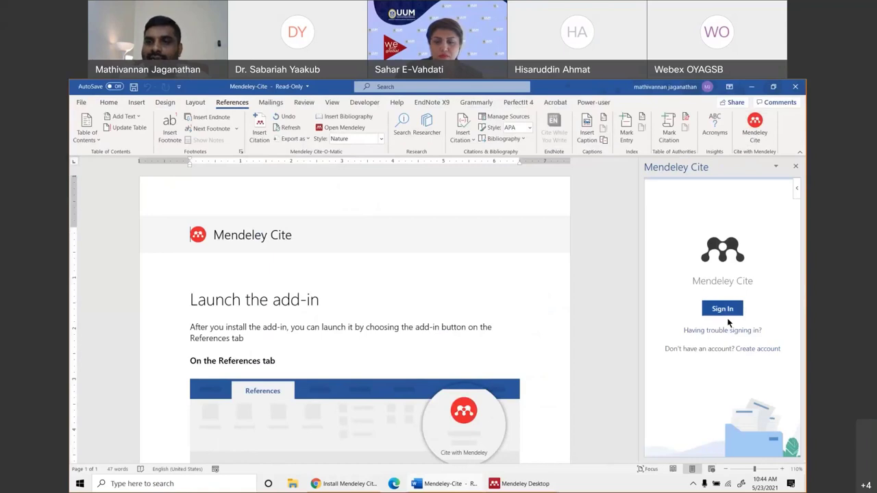
click(723, 309)
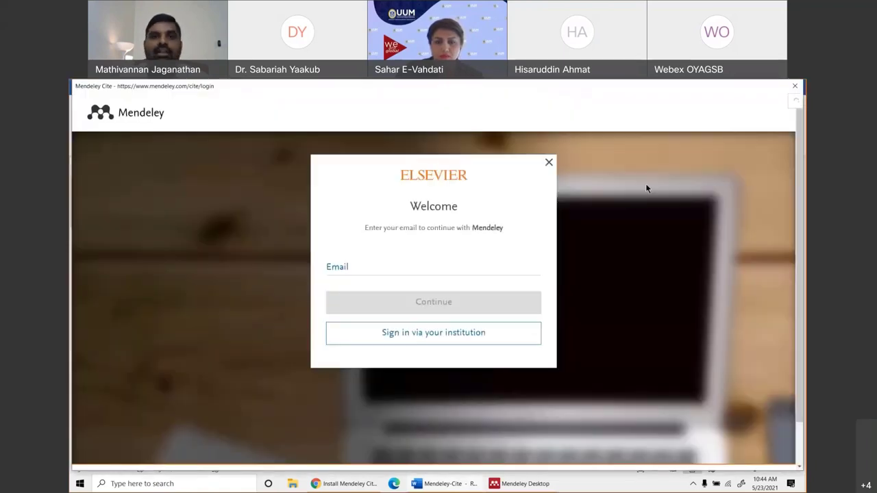
Sign in to Mendeley Cite with the account e-mail and password.
click(329, 275)
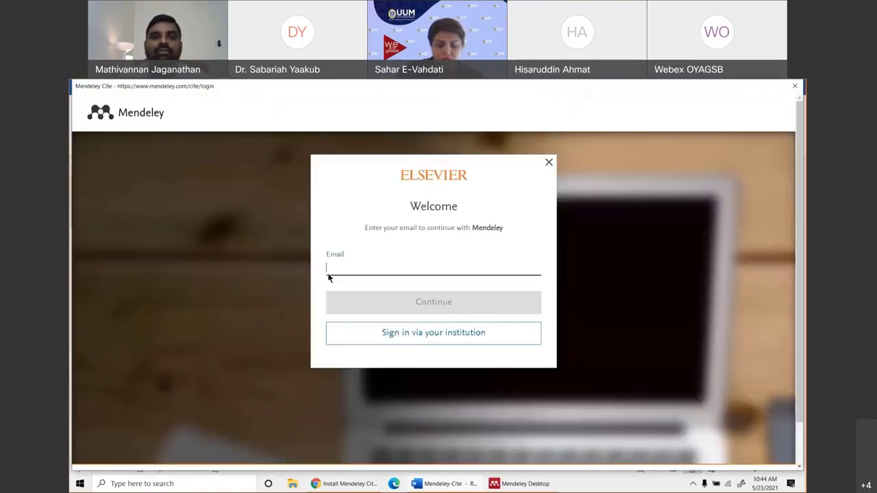
right_click(343, 273)
click(389, 378)
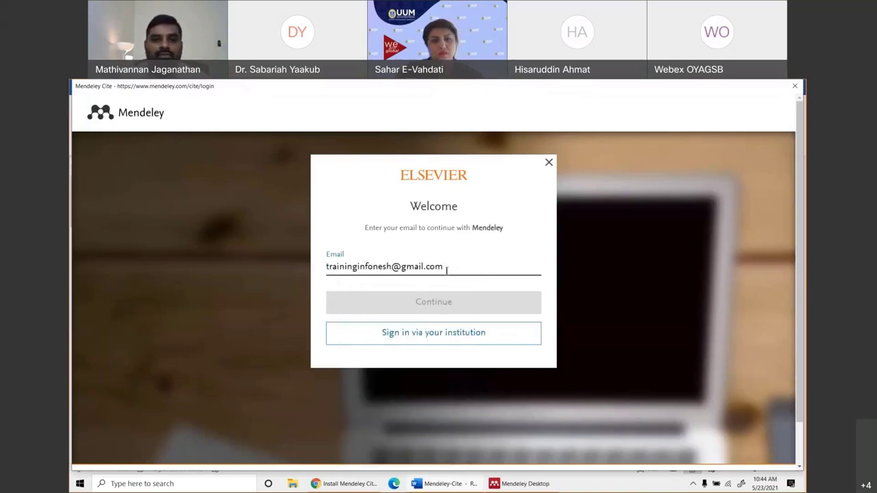
key(BackSpace)
text(m)
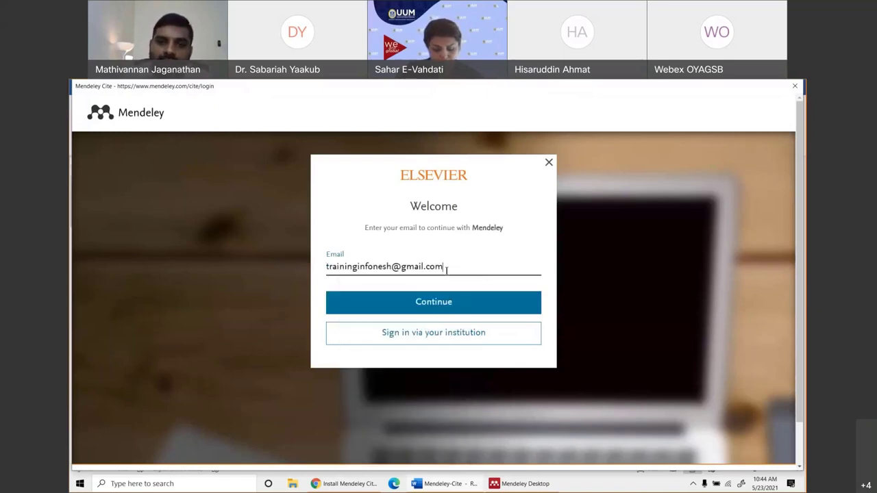
click(430, 308)
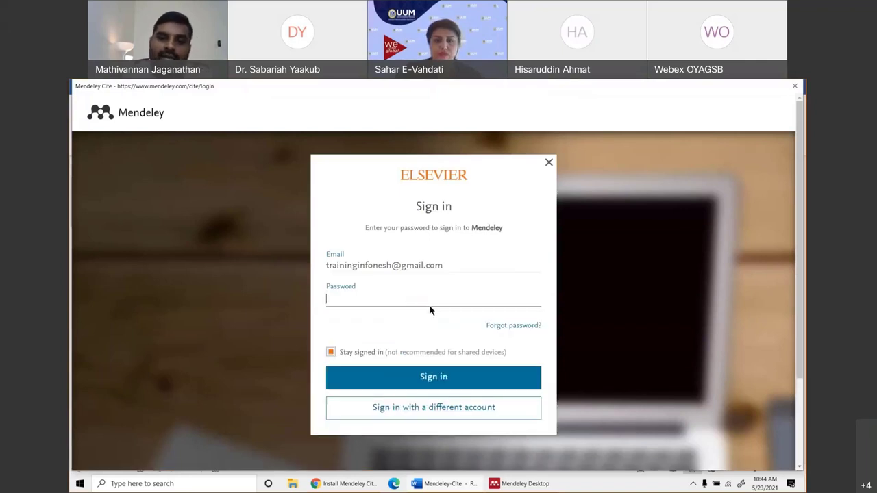
text(•••••••)
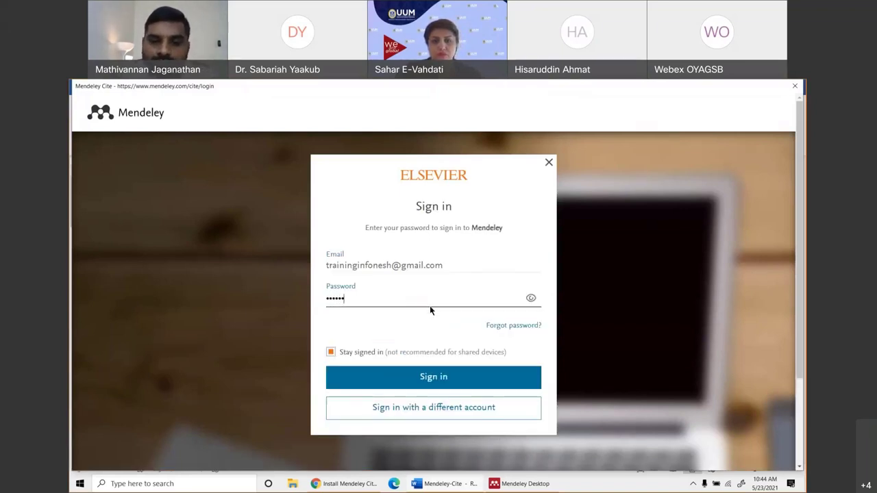
click(452, 375)
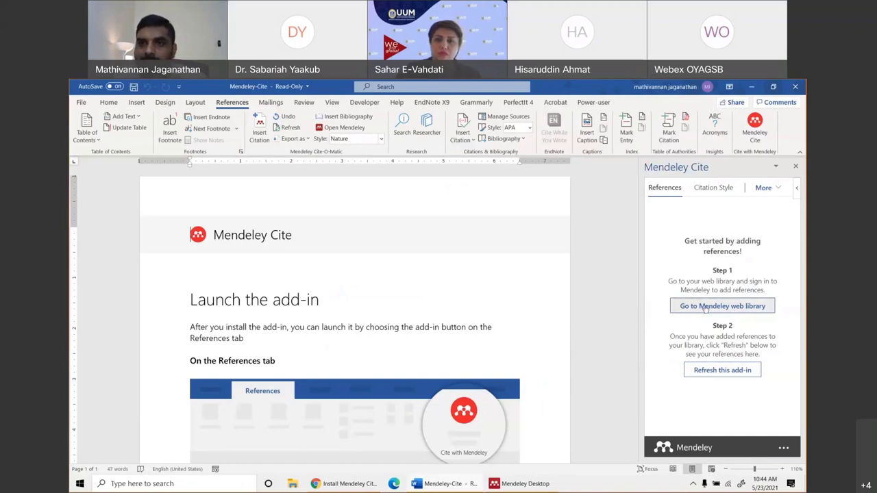
click(775, 187)
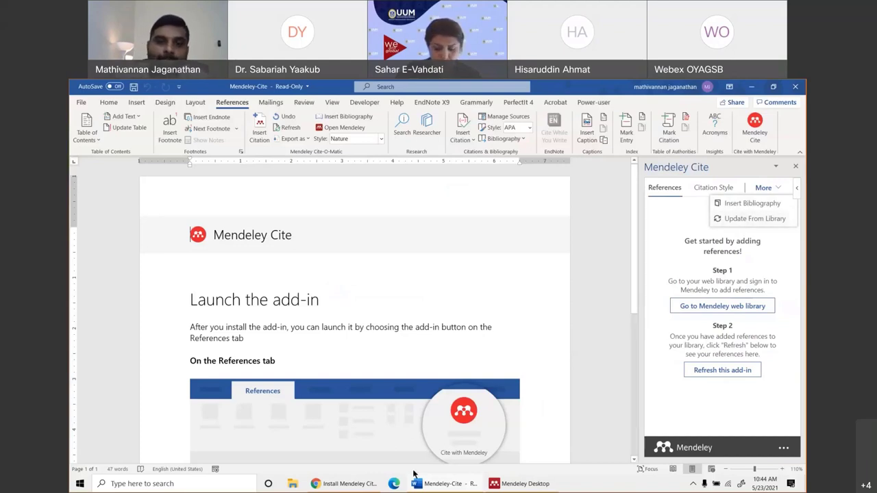
In Mendeley Desktop, choose Tools > Install Web Importer.
click(515, 485)
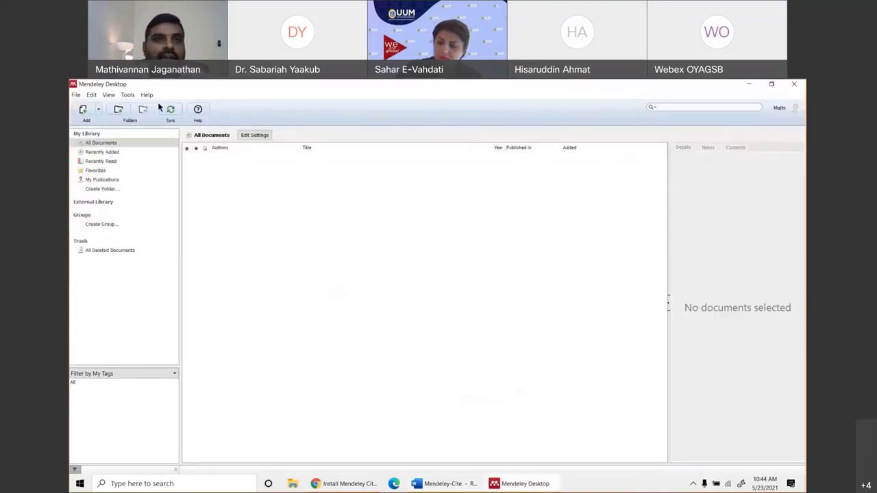
click(124, 94)
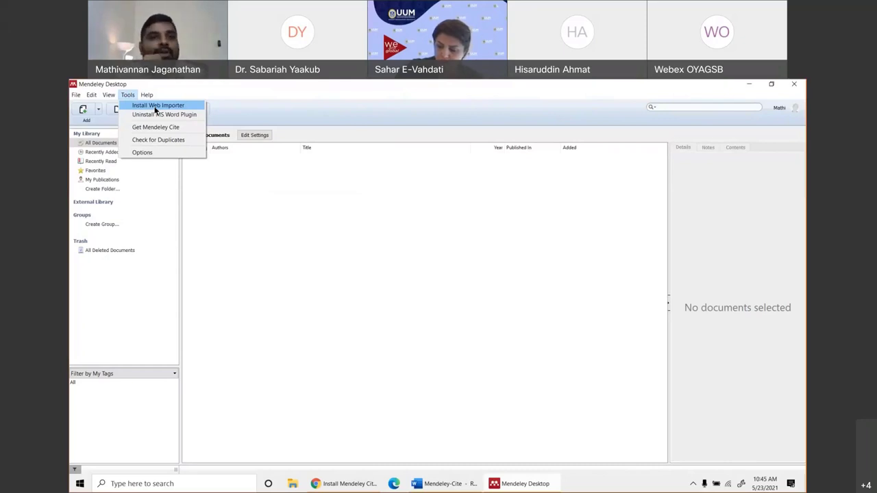
click(155, 106)
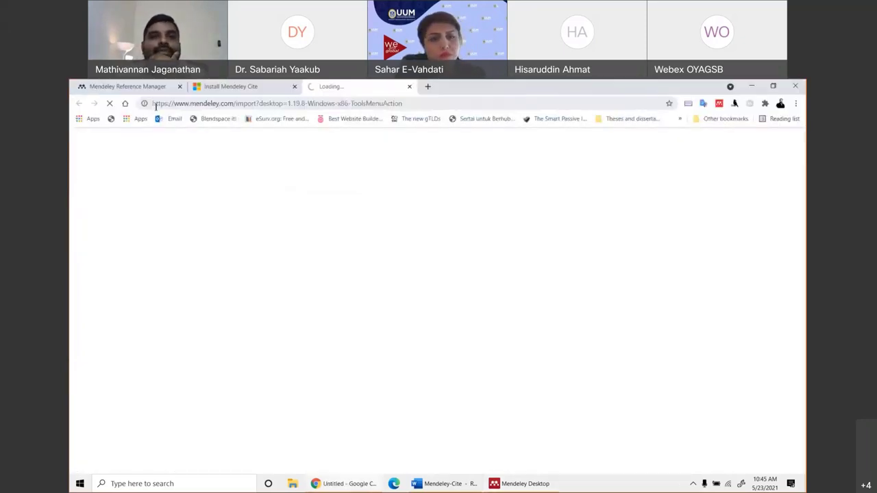
Close the old Mendeley Cite tabs and remove the existing Mendeley Web Importer extension.
click(274, 86)
click(294, 87)
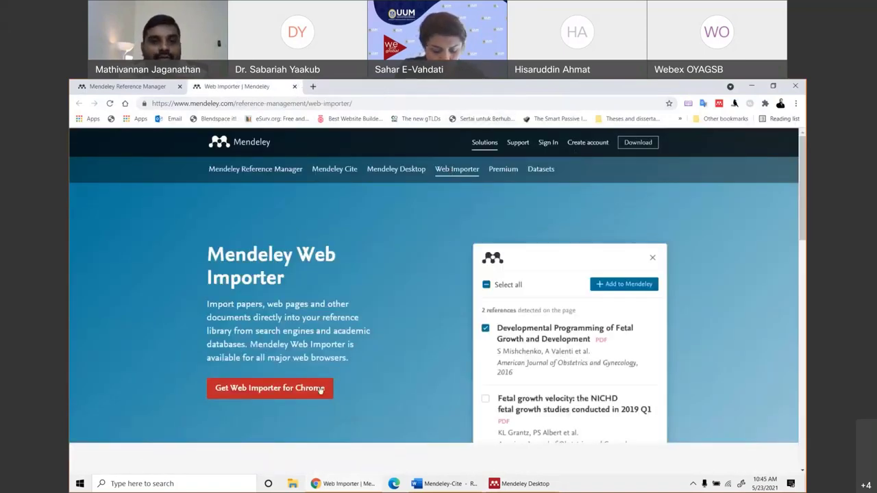
click(281, 388)
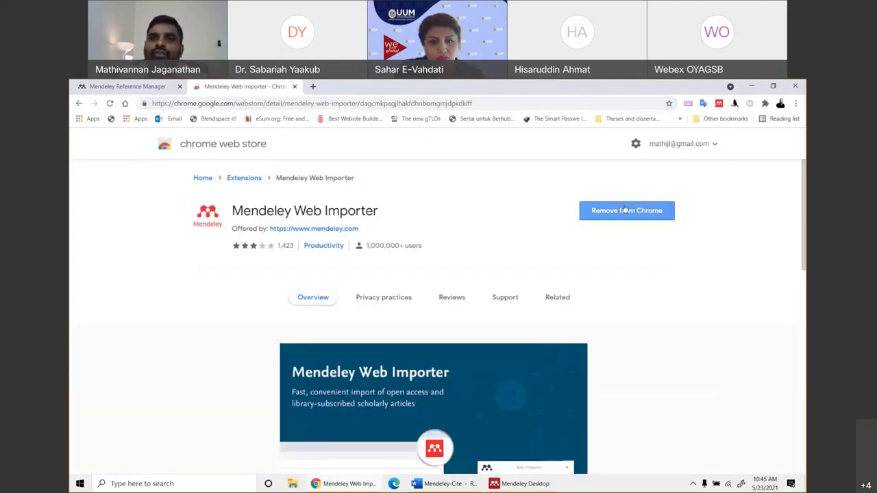
click(627, 210)
click(659, 175)
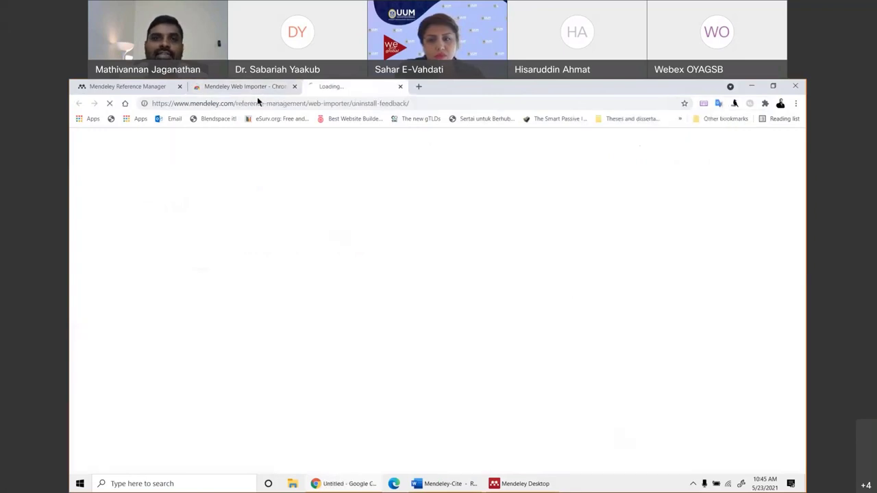
click(295, 86)
click(294, 86)
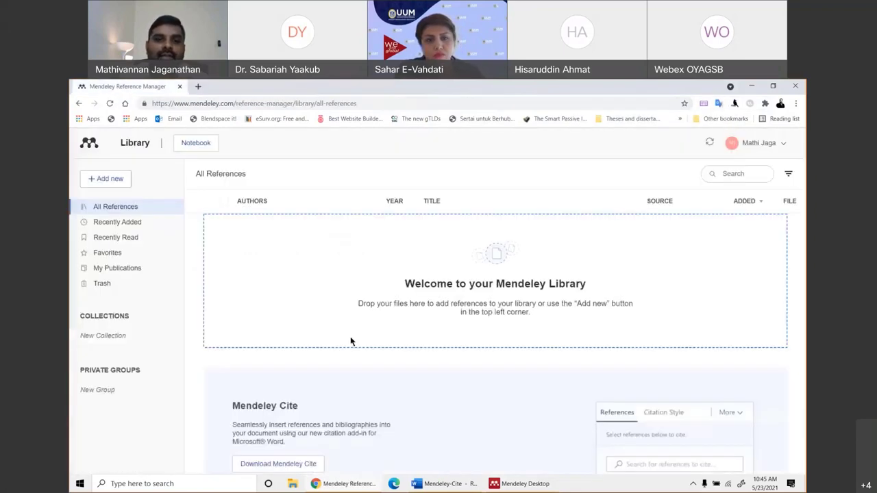
Reinstall Mendeley Web Importer in Chrome via Mendeley Desktop's Tools menu and the Web Store.
click(541, 484)
click(128, 95)
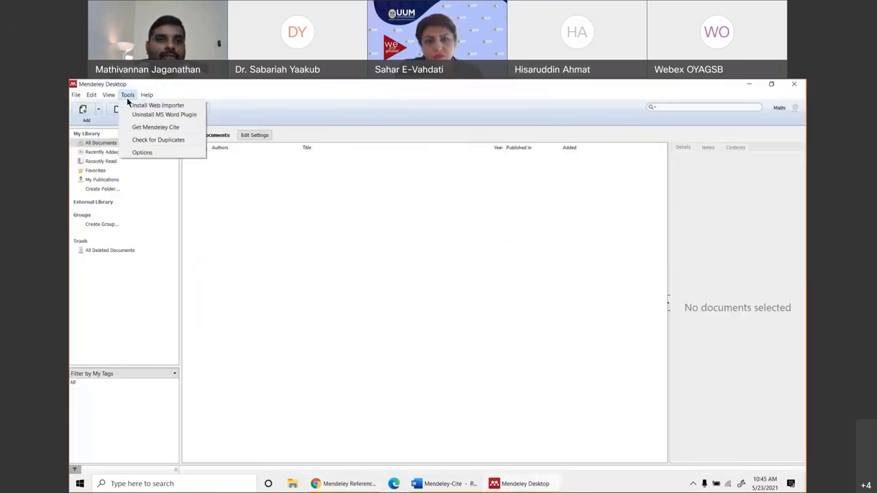
click(134, 106)
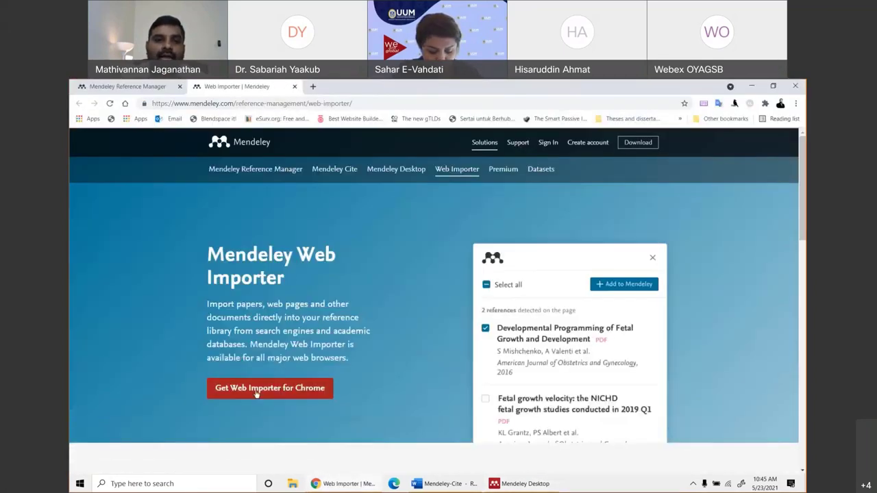
click(256, 391)
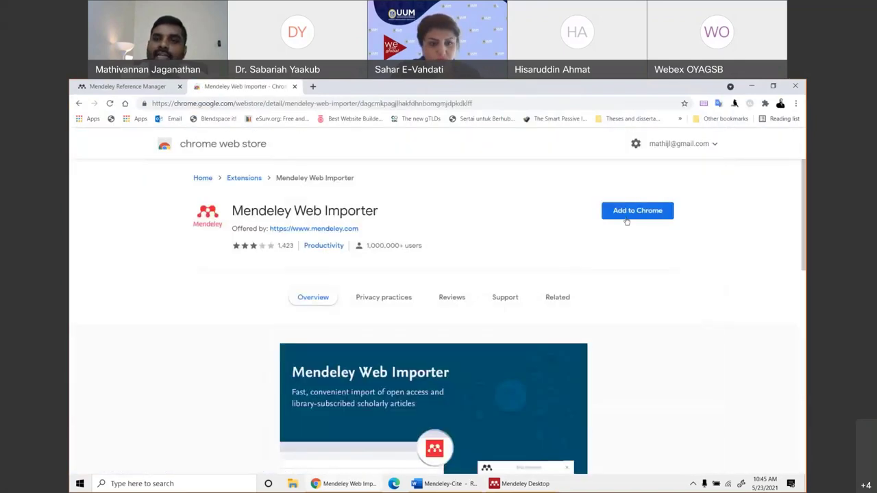
click(632, 214)
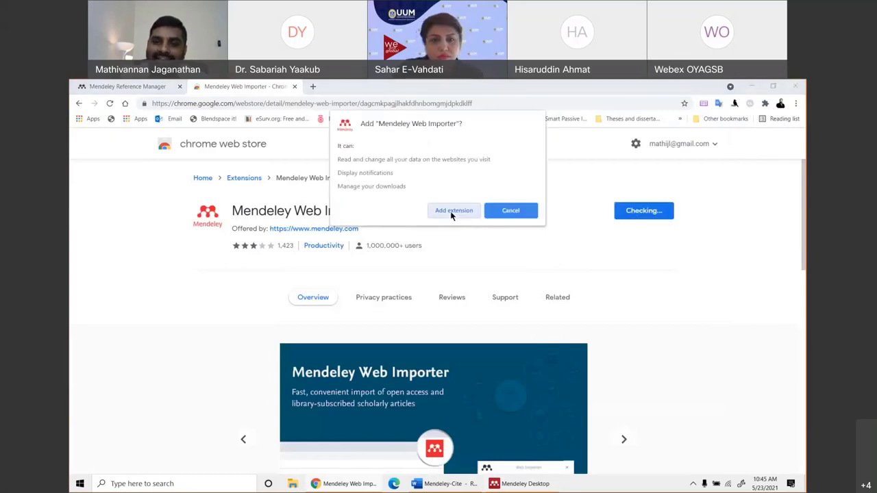
click(451, 211)
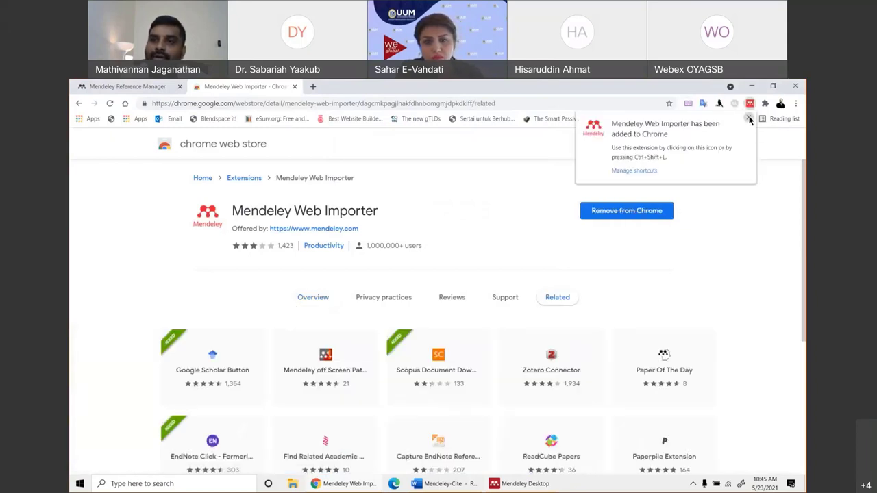
Dismiss the added-to-Chrome notice and pin Mendeley Web Importer in the Extensions menu.
click(749, 119)
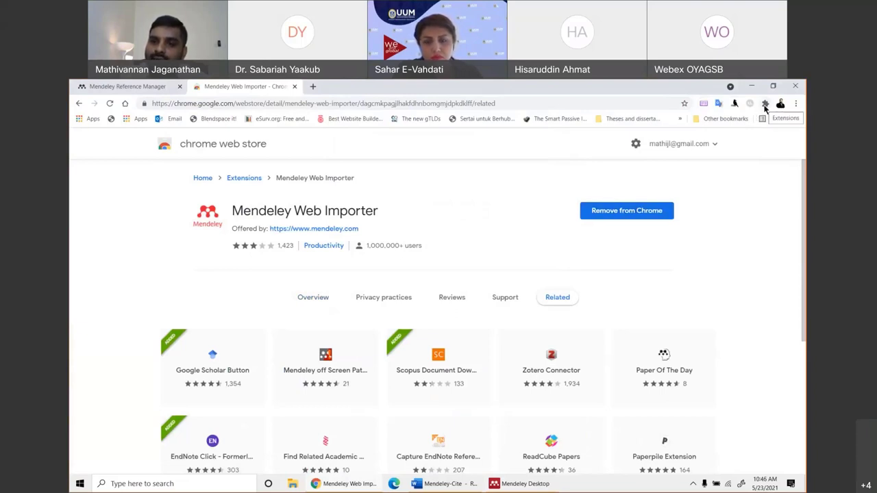
click(765, 105)
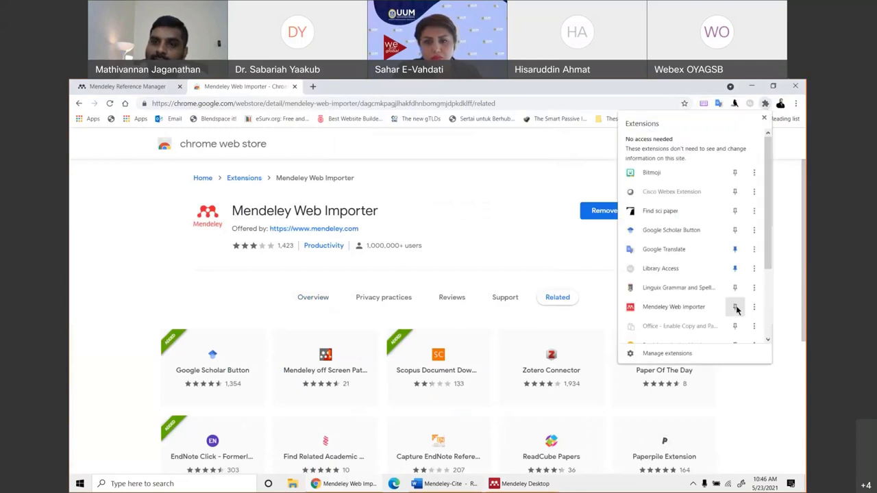
click(735, 309)
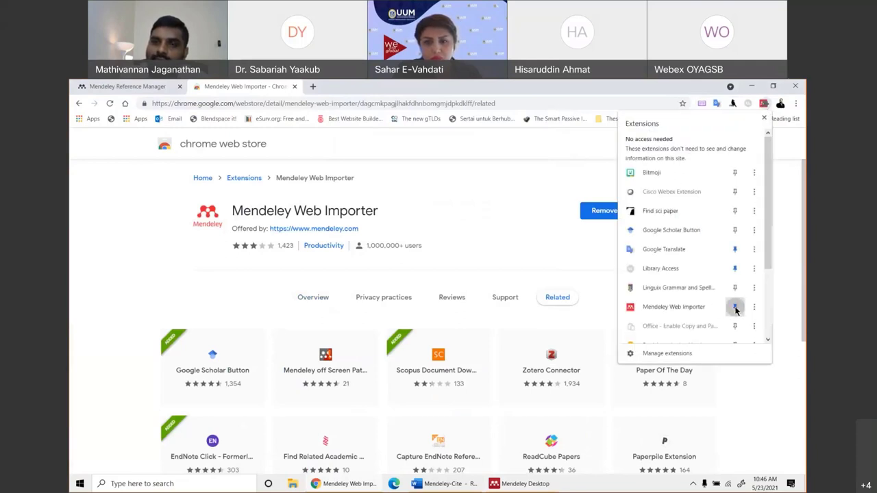
click(763, 121)
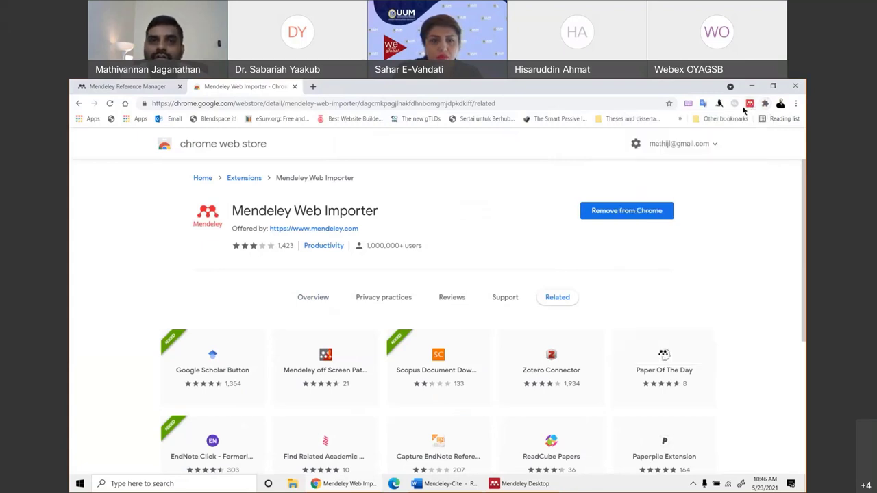
click(284, 104)
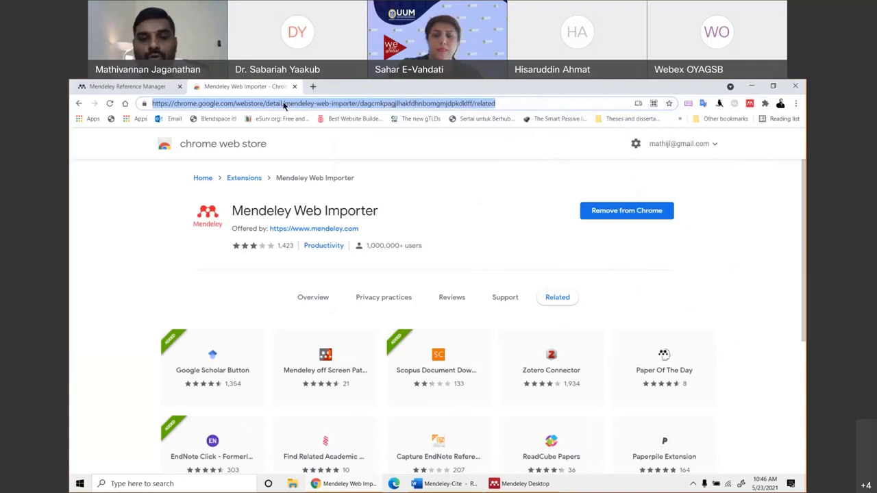
Open Google Scholar through a web search and search for "cloud kitchen".
text(google s)
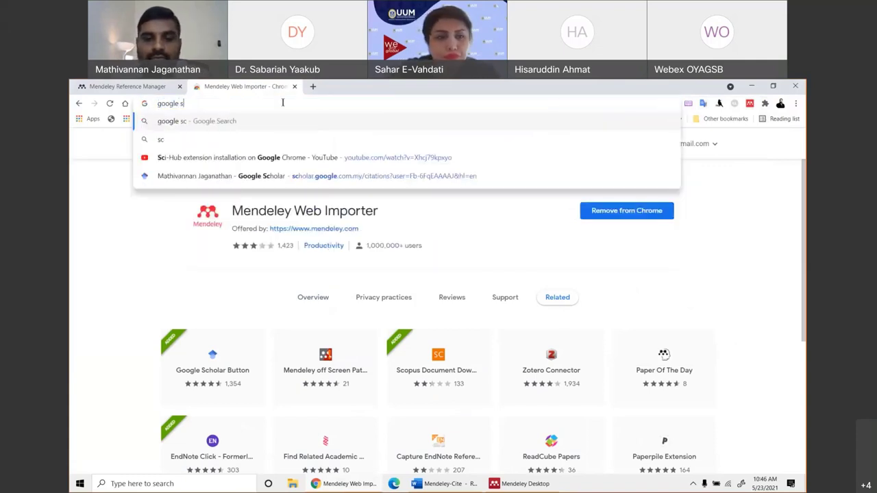
text(cholar)
key(Return)
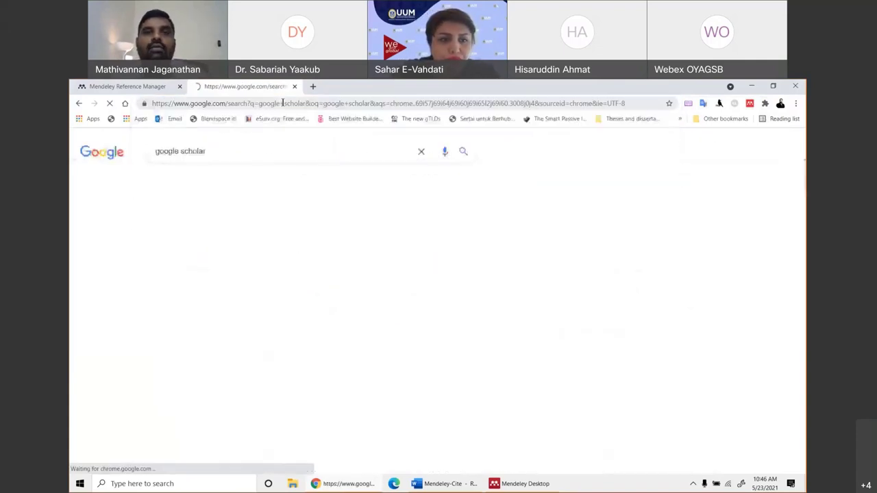
click(183, 234)
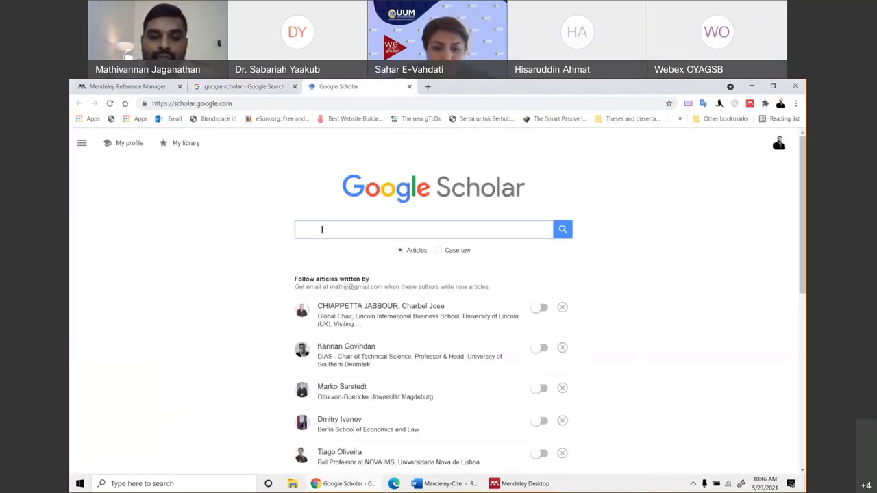
text(clou)
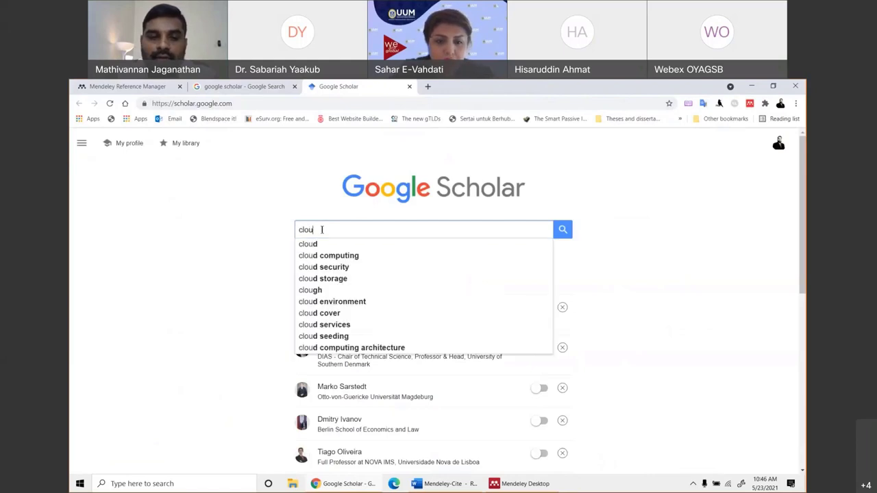
text(d kitchen)
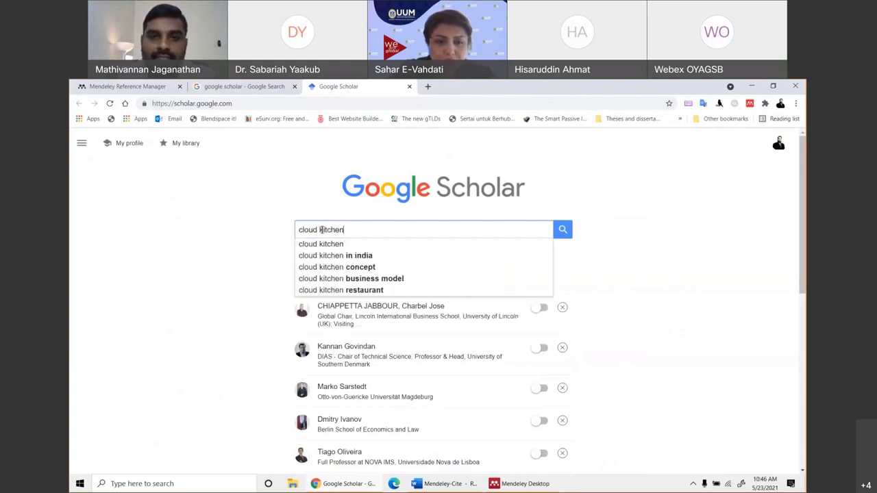
text(")
key(Return)
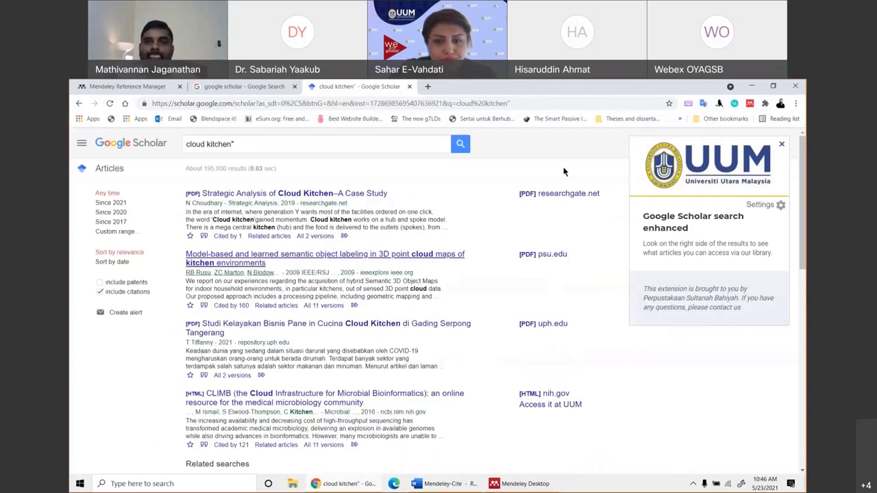
Sign in to Mendeley Web Importer on the Scholar results and tick the first of 11 references.
click(750, 104)
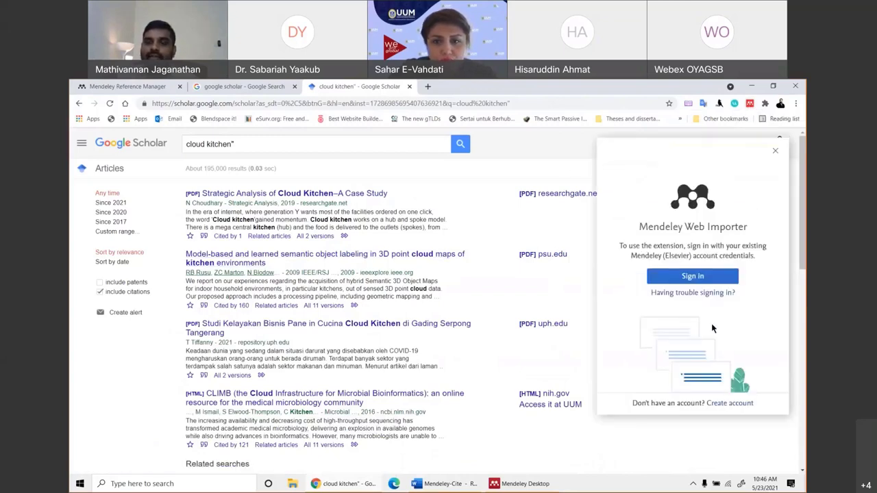
click(692, 276)
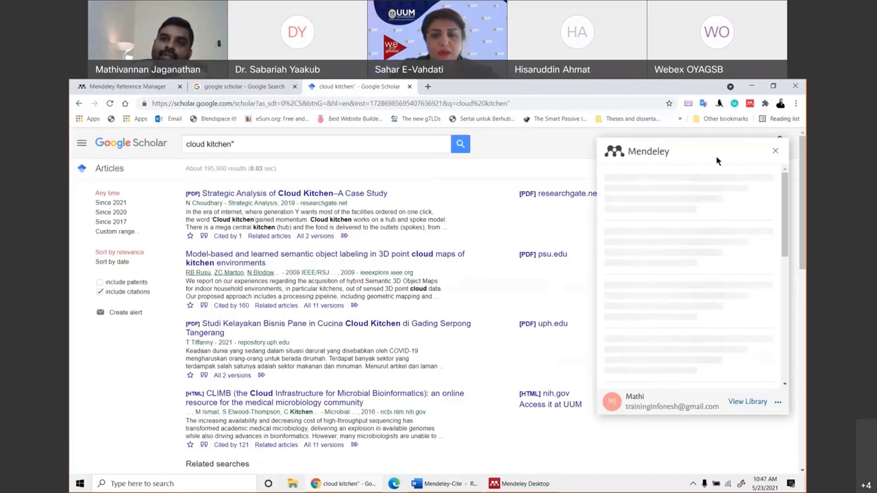
triple_click(684, 147)
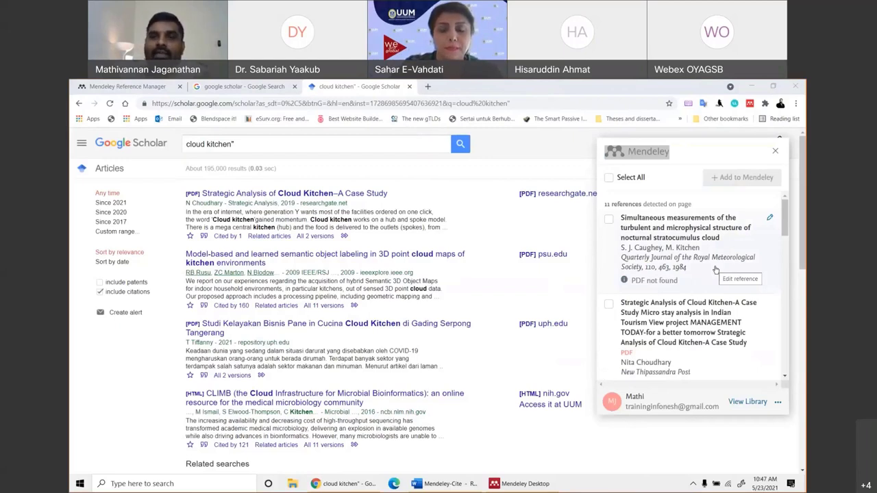
click(607, 227)
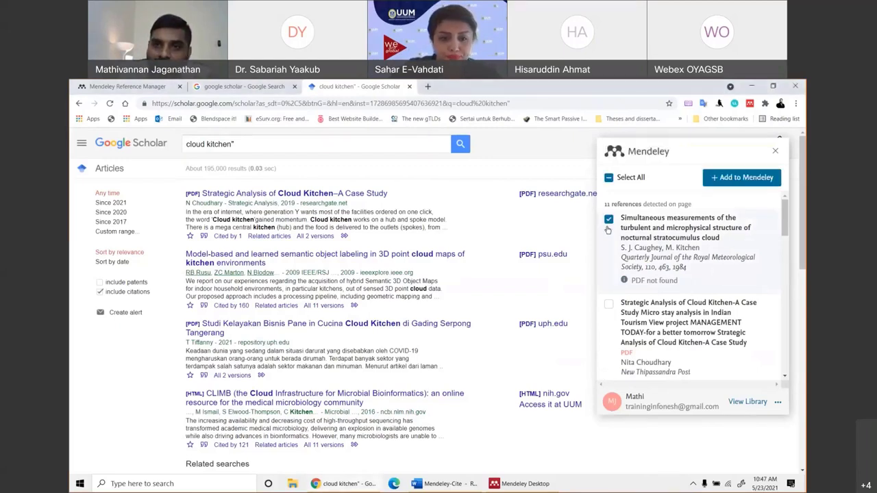
click(520, 483)
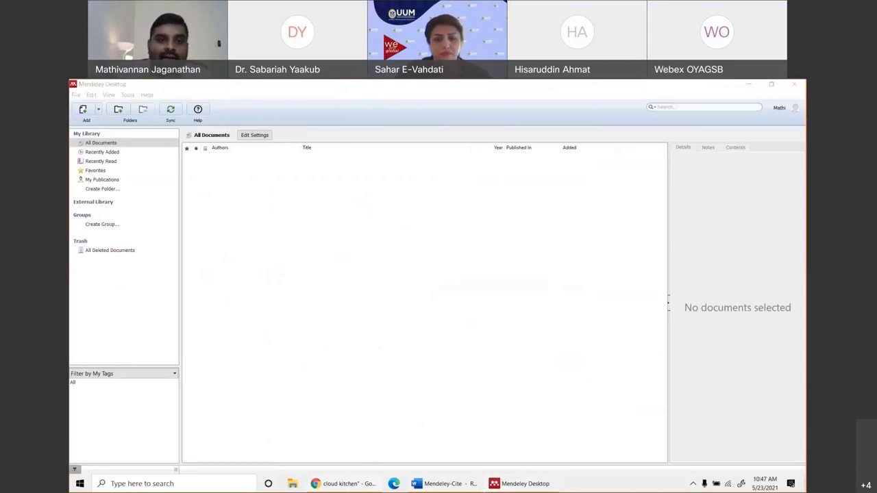
Sync the still-empty Mendeley Desktop library, then bring Chrome back to the front.
click(126, 86)
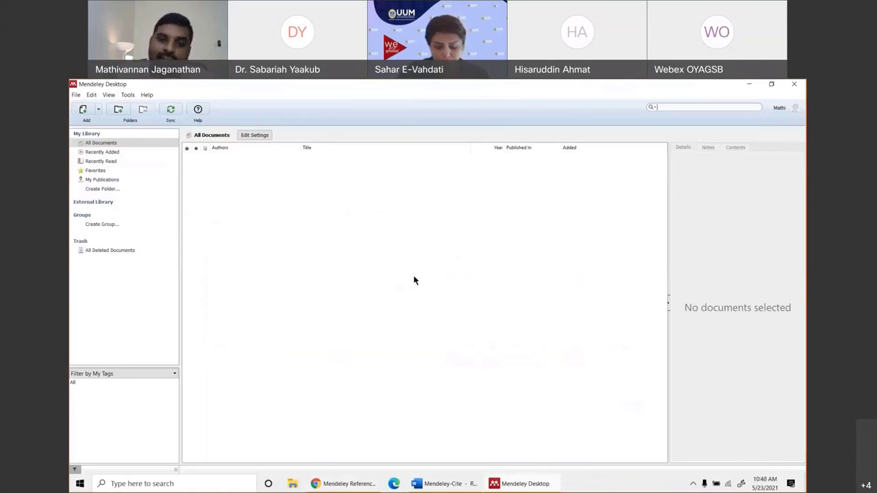
key(alt+Tab)
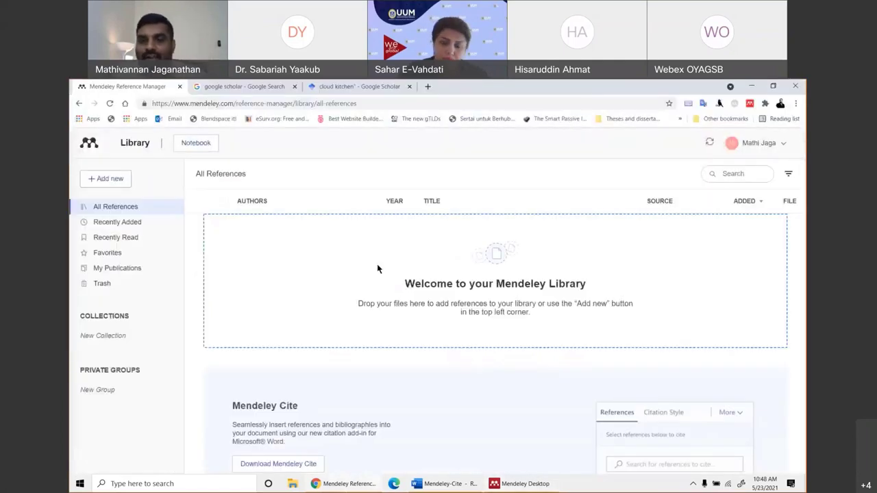
click(514, 484)
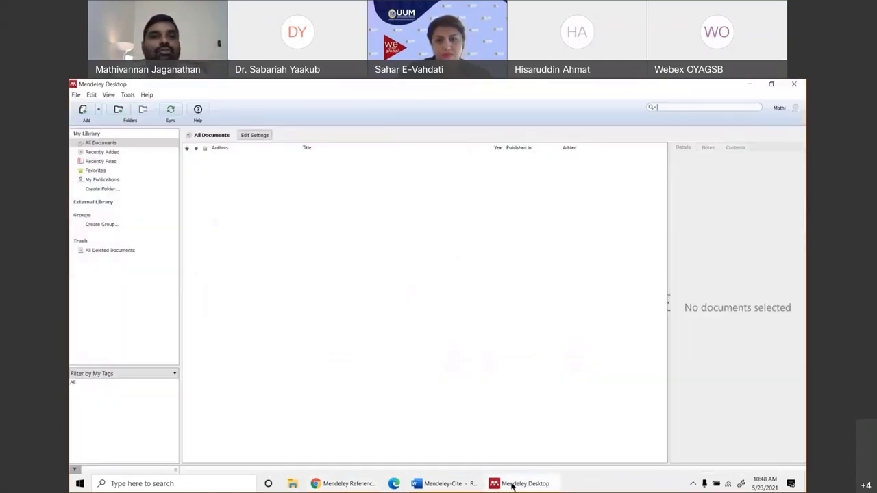
click(172, 110)
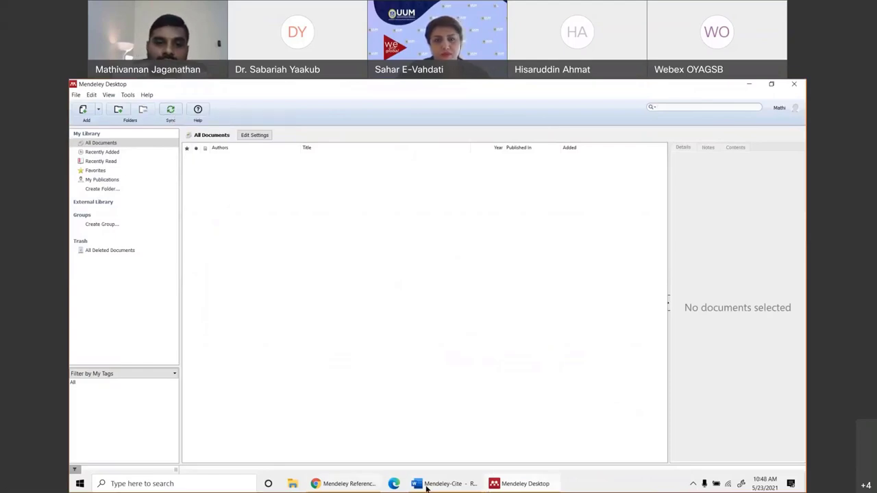
click(343, 484)
Tick the Strategic Analysis of Cloud Kitchen, semantic object labelling, Studi Kelayakan Bisnis Pane and semantic mapping references.
click(366, 86)
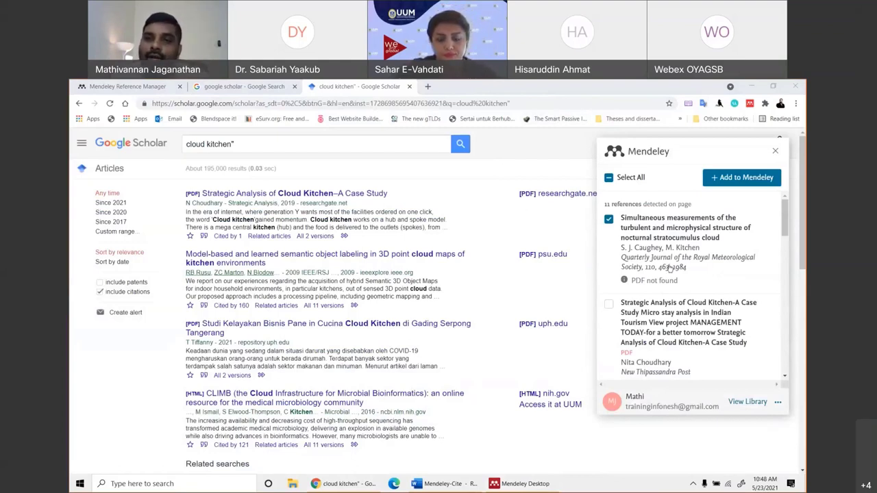
scroll(706, 352, down, 1)
scroll(657, 308, up, 1)
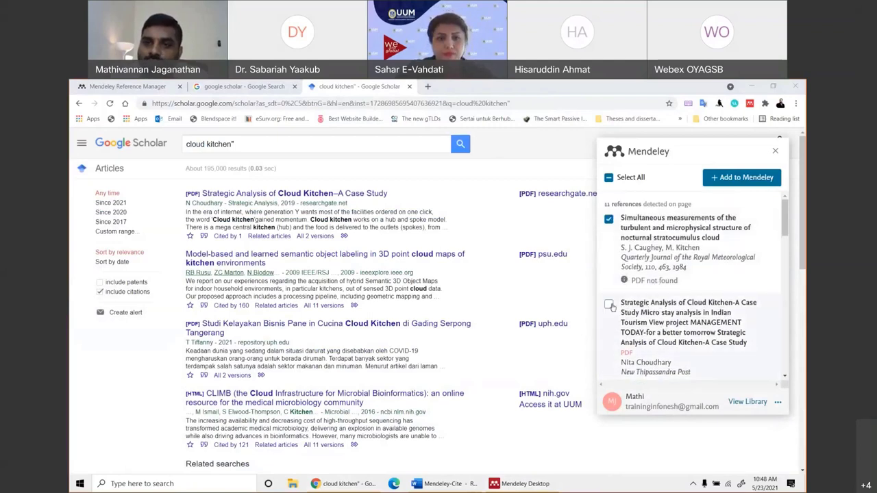
click(609, 304)
scroll(630, 309, down, 1)
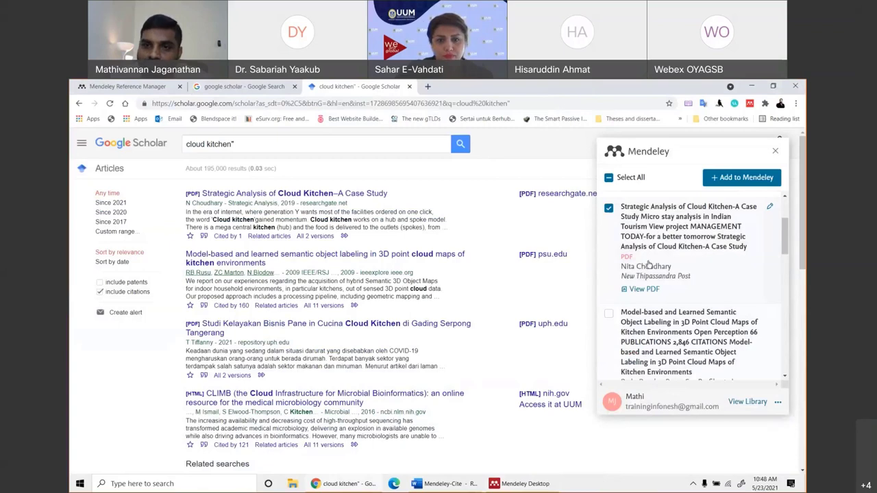
scroll(649, 274, down, 2)
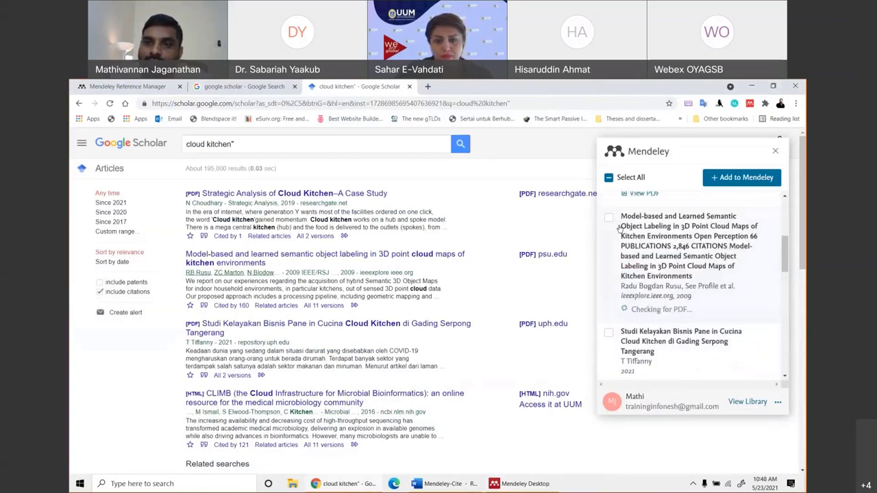
click(609, 217)
click(609, 335)
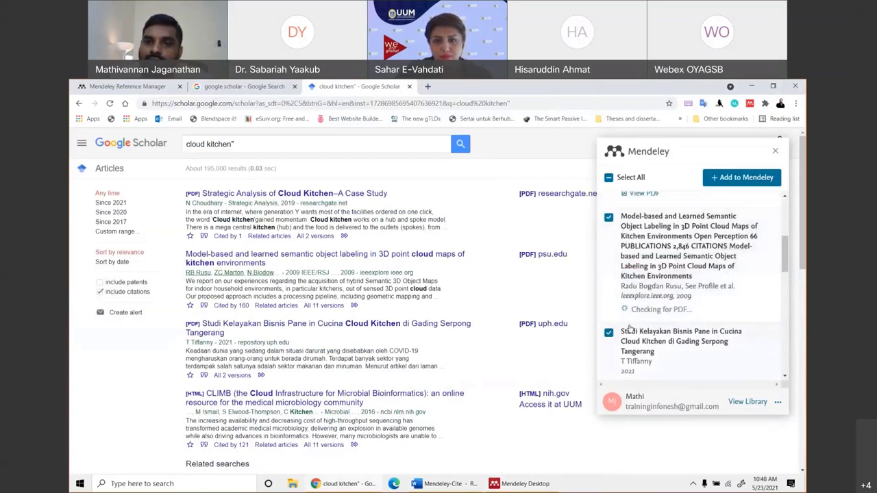
scroll(618, 238, down, 4)
scroll(618, 238, down, 1)
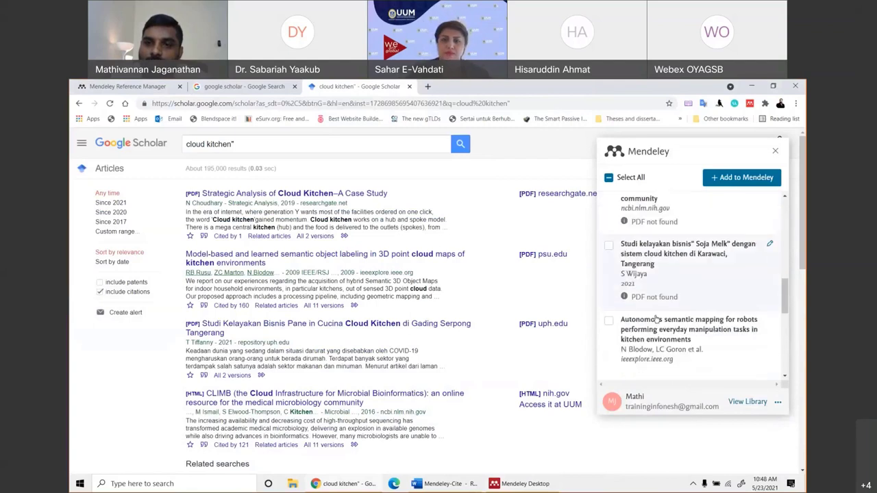
scroll(645, 274, down, 3)
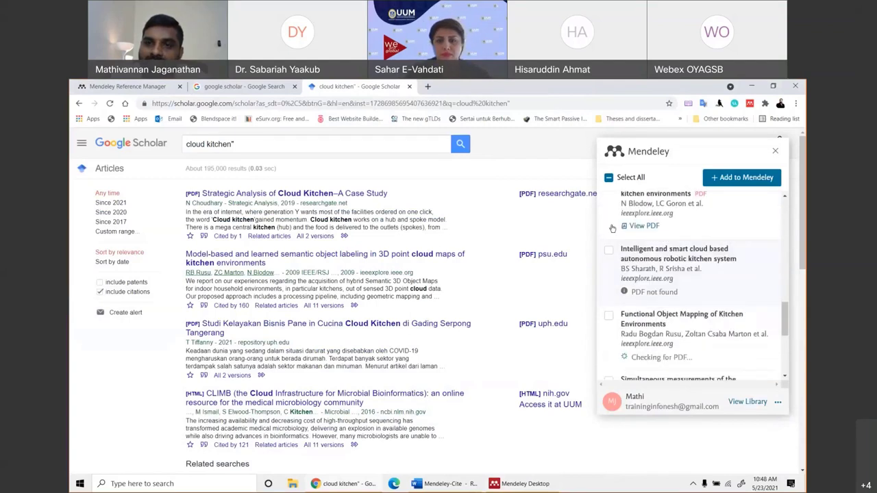
scroll(644, 274, up, 1)
click(609, 223)
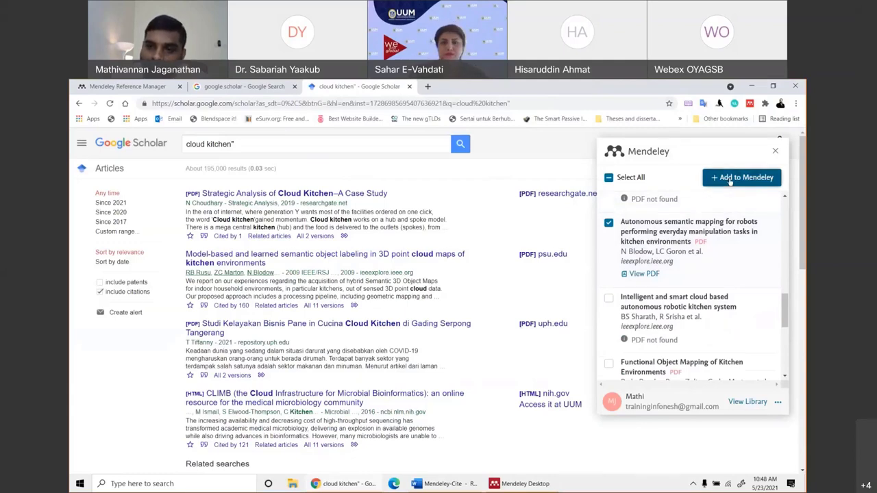
Add the ticked references to the Mendeley library and close the importer panel.
click(730, 179)
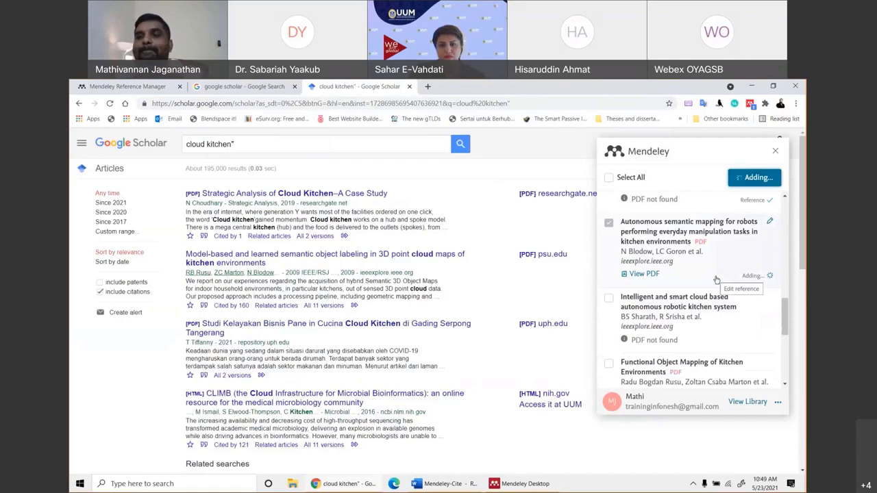
scroll(708, 260, up, 5)
scroll(708, 259, up, 1)
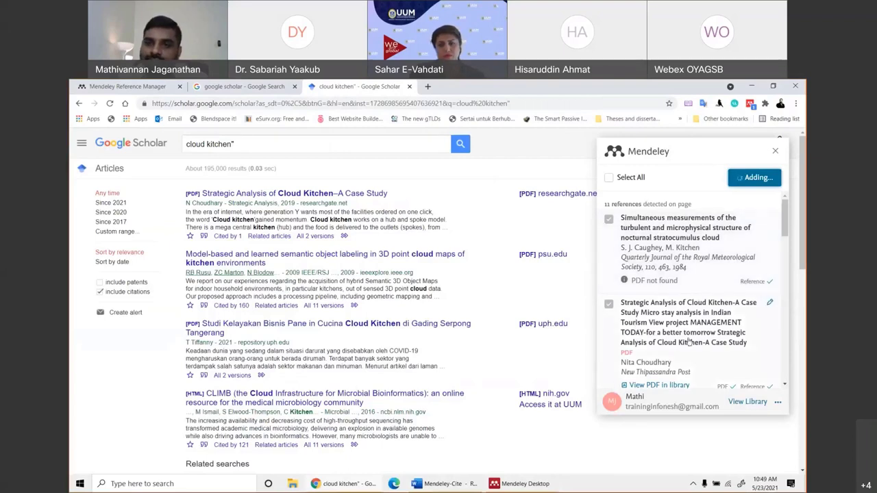
scroll(700, 334, down, 2)
scroll(767, 340, down, 2)
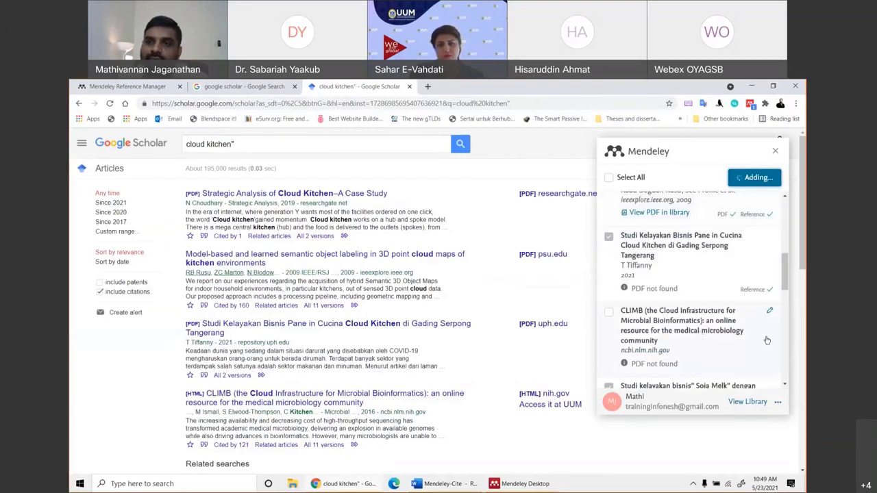
scroll(747, 313, up, 4)
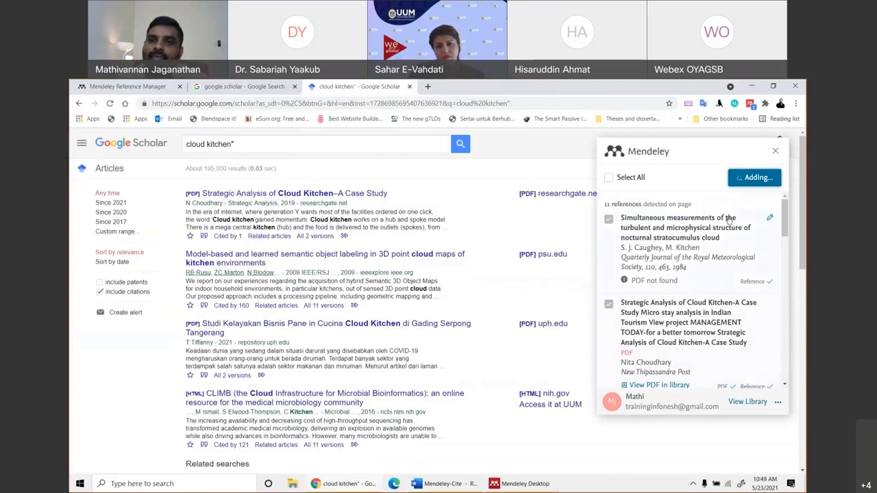
click(775, 151)
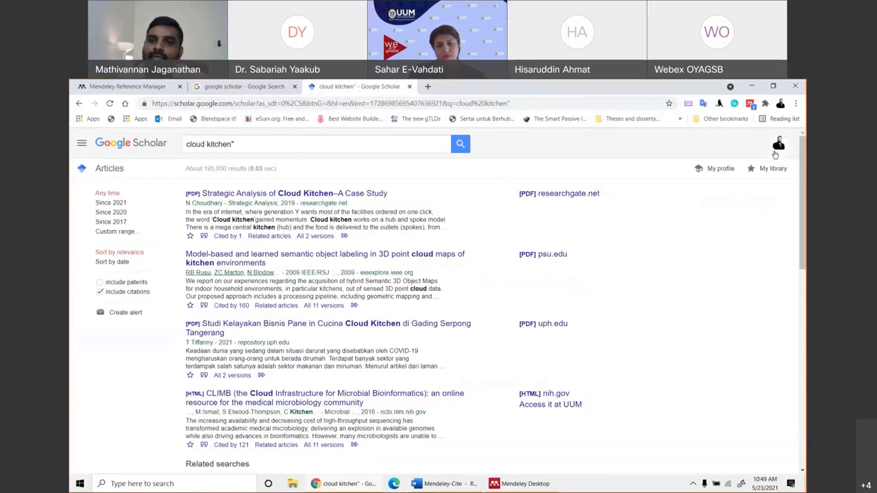
Reload the Mendeley web library to show the six new references, then sync Mendeley Desktop.
click(719, 105)
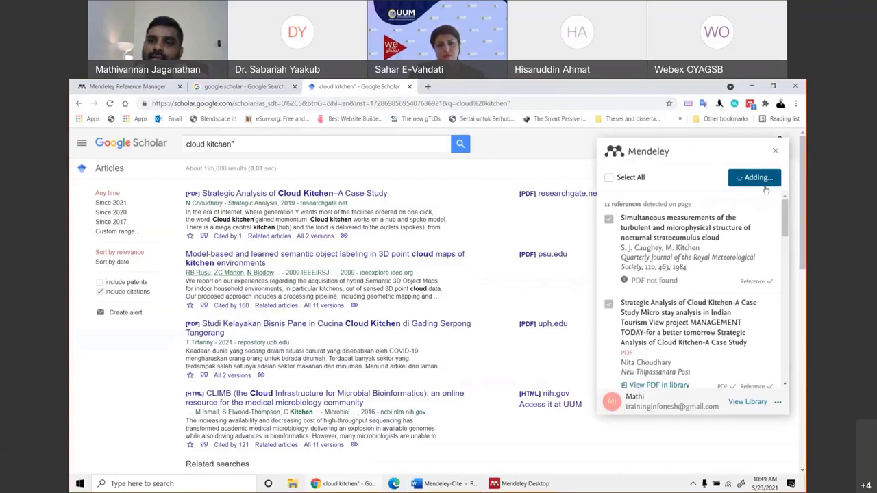
key(ctrl+1)
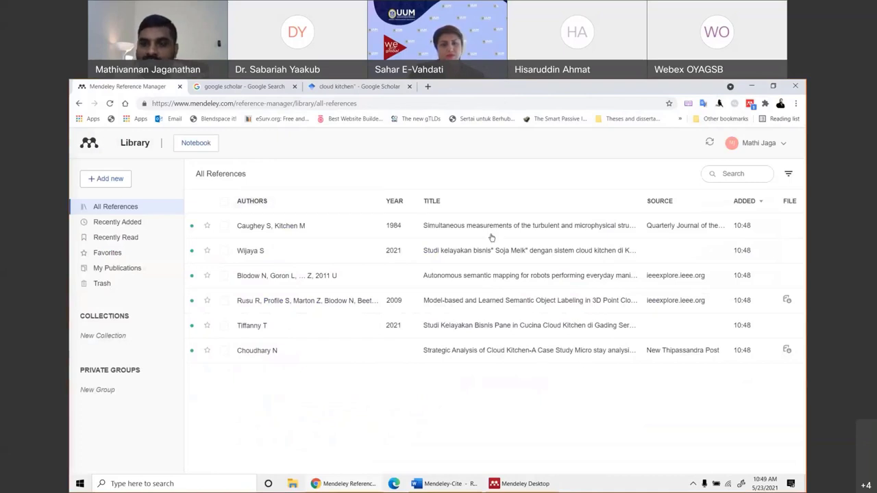
right_click(429, 419)
click(460, 306)
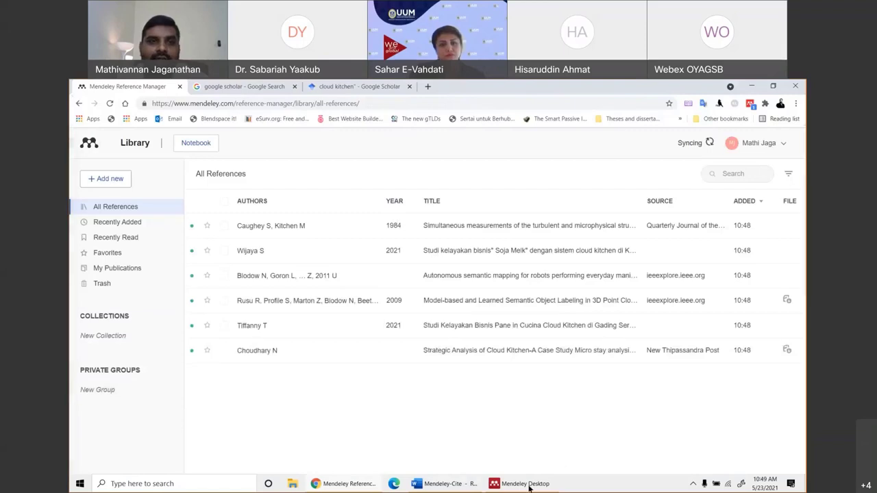
key(alt+Tab)
click(173, 120)
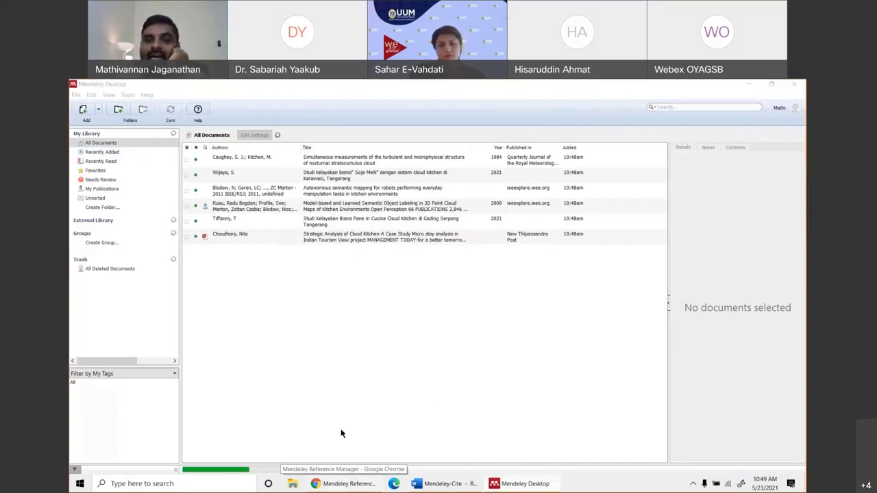
Open the model-based 3D point cloud kitchen paper's PDF, then close its tab.
right_click(343, 484)
click(259, 298)
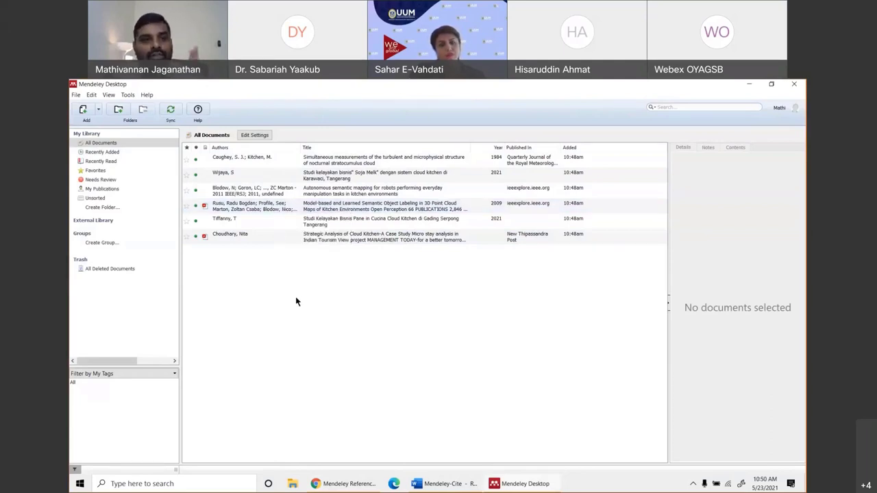
double_click(242, 207)
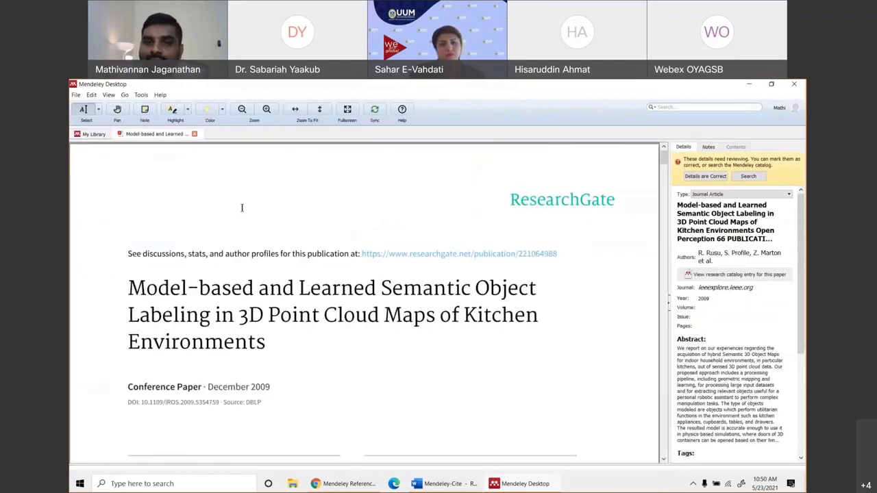
click(195, 134)
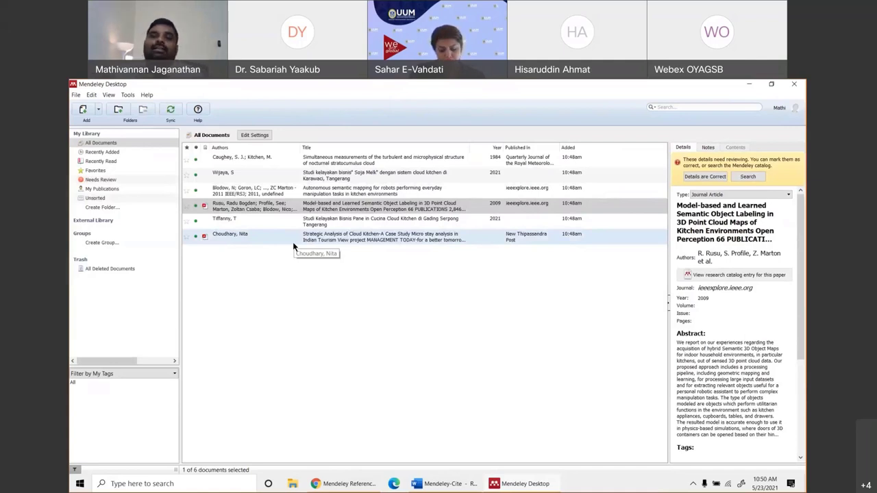
Close the Word document without saving changes.
click(793, 83)
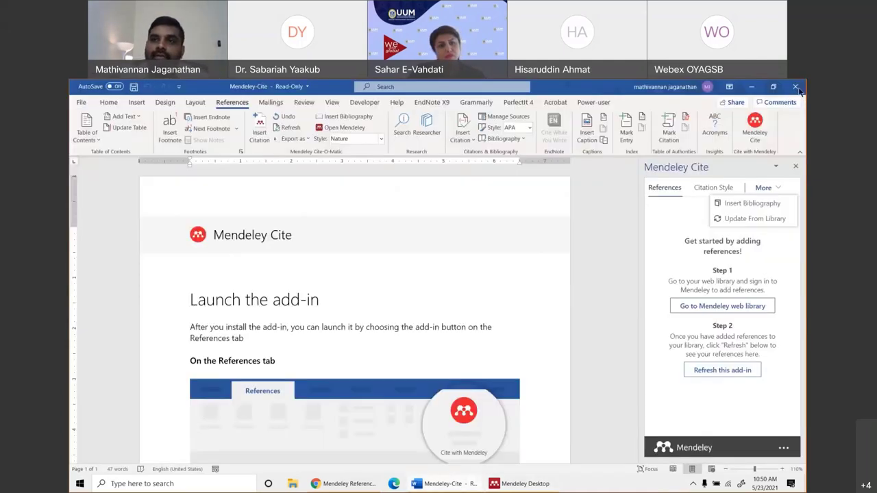
click(795, 86)
click(442, 290)
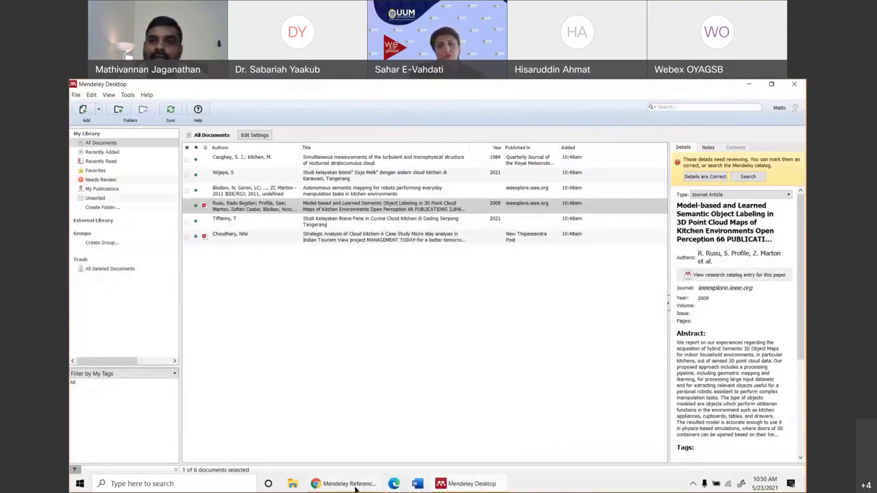
Review the Web Importer panel on the Scholar results and the Mendeley web library in Chrome.
click(346, 484)
click(734, 184)
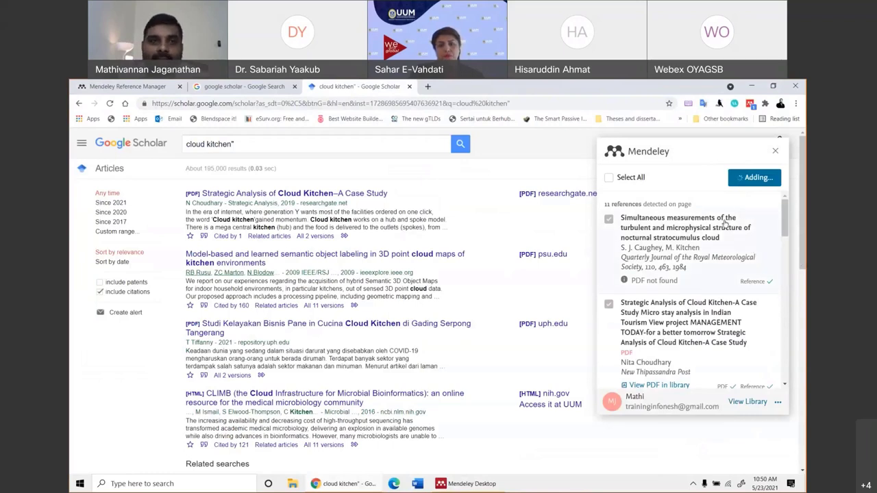
click(124, 87)
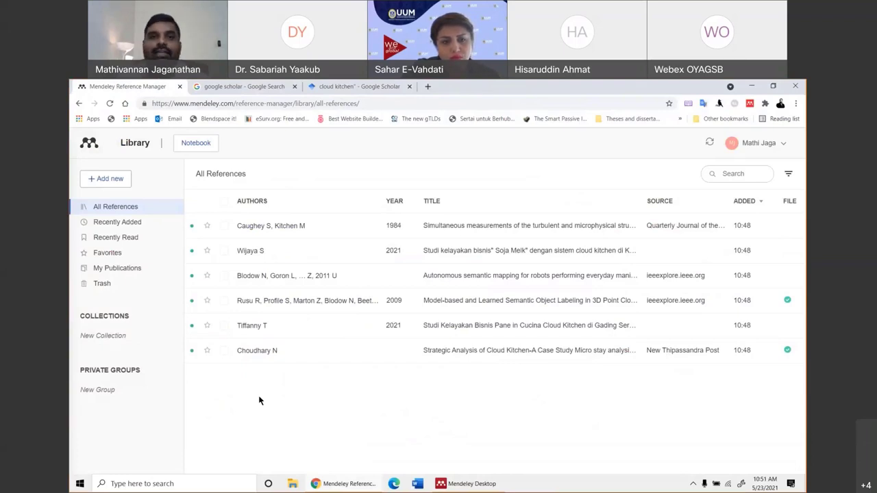
click(463, 483)
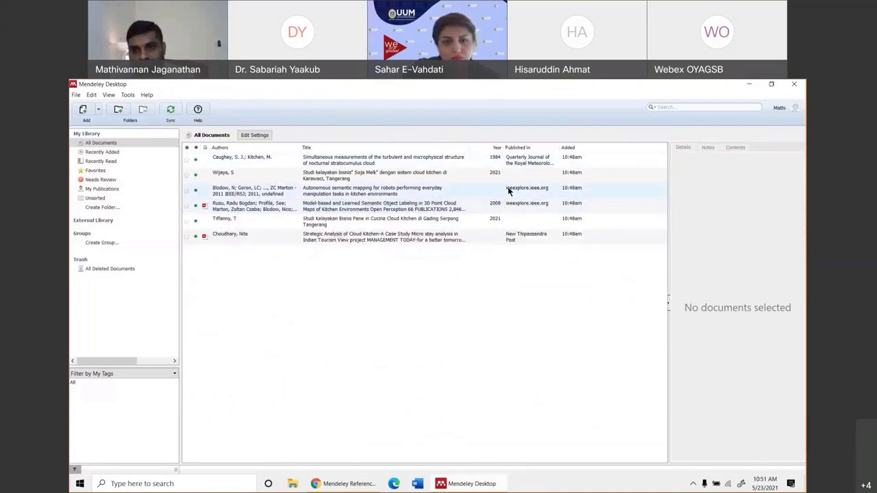
click(333, 483)
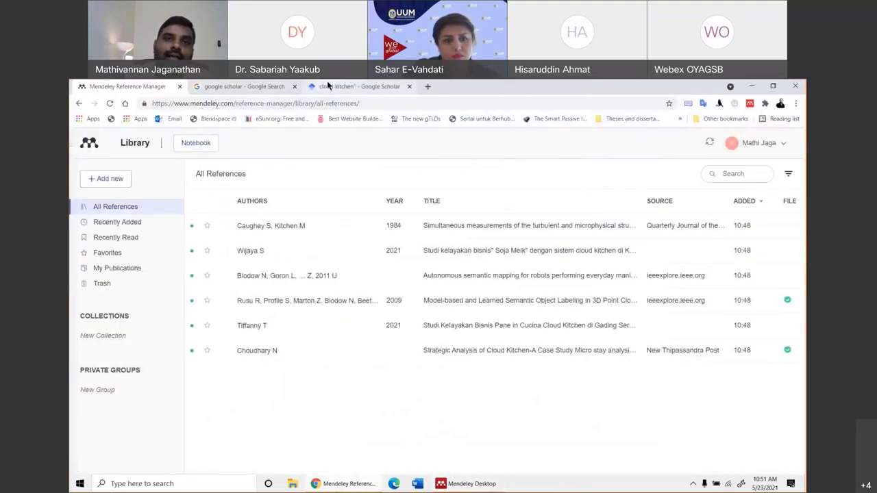
Minimize the cloud-kitchen Scholar results window and bring Mendeley Desktop back to the front.
click(327, 85)
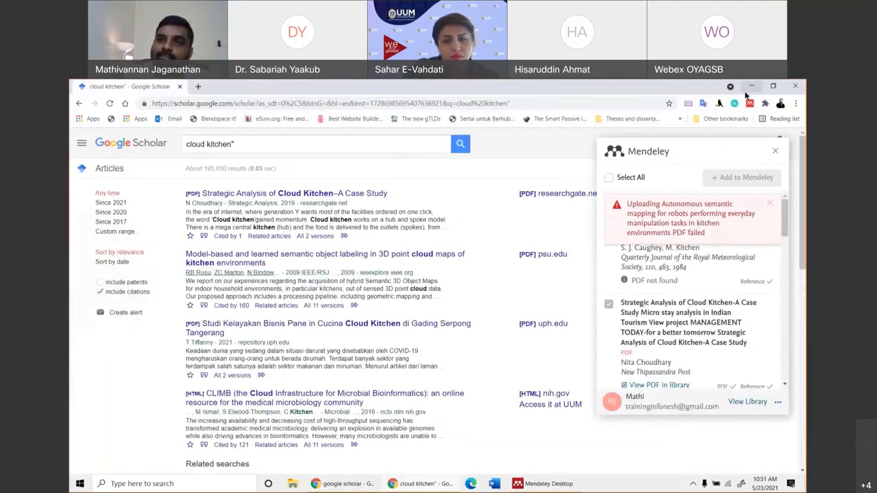
click(751, 87)
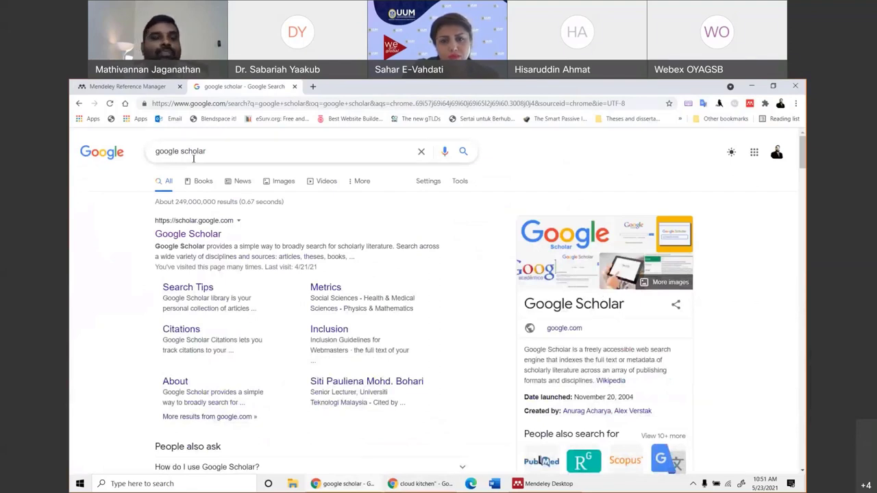
click(127, 86)
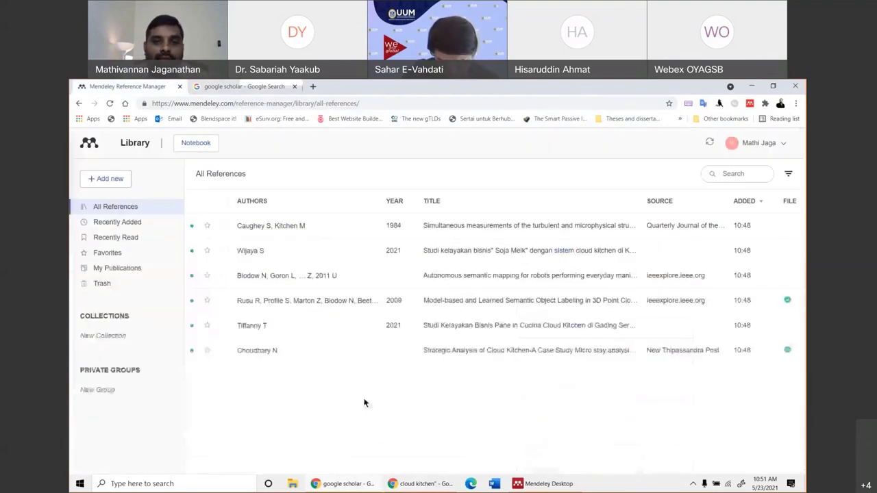
click(546, 484)
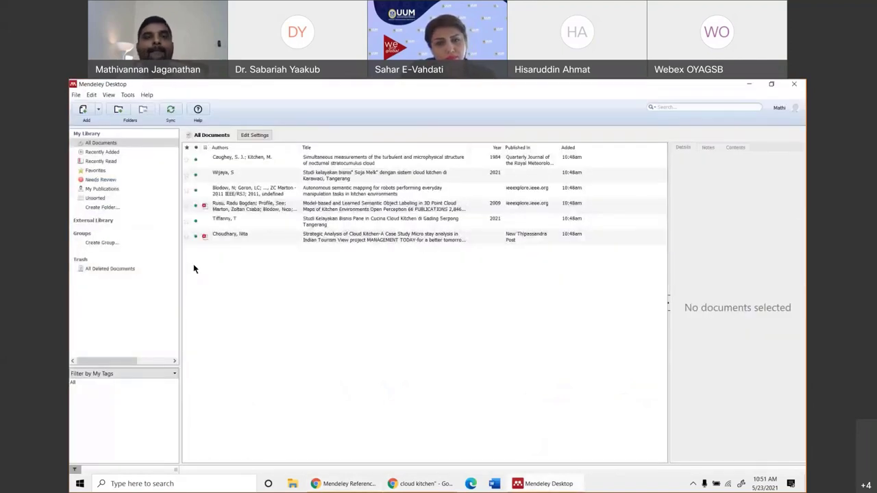
Select the Strategic Analysis of Cloud Kitchen reference, then disconnect the Zotero account under Tools > Options.
click(205, 237)
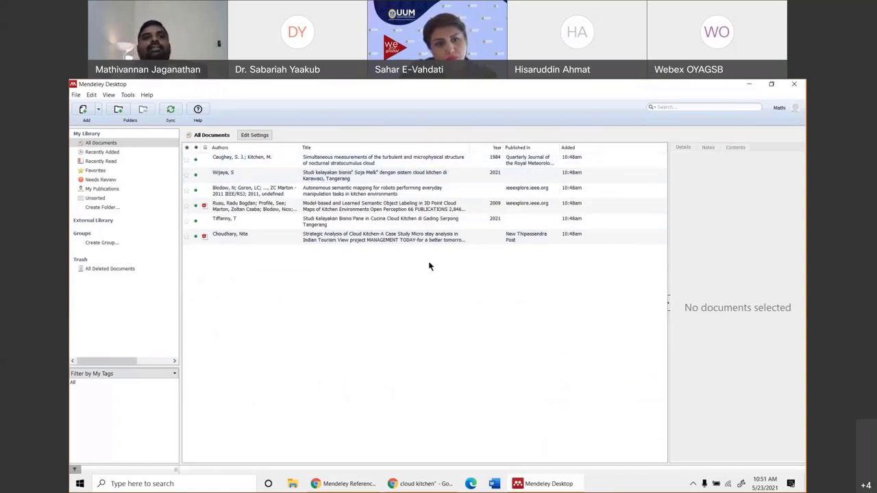
click(128, 95)
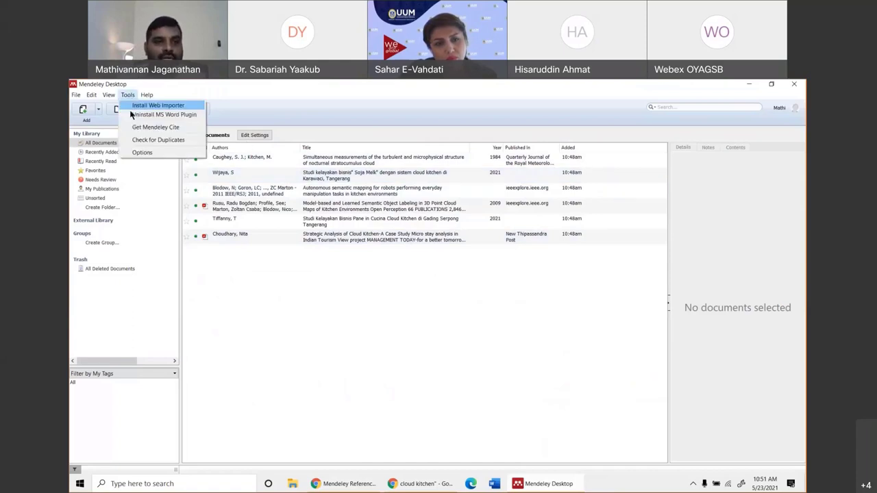
click(143, 153)
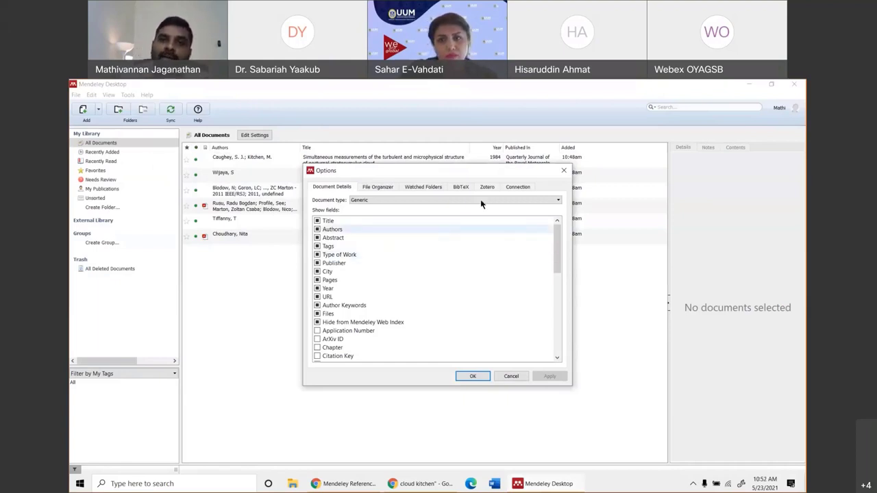
click(517, 189)
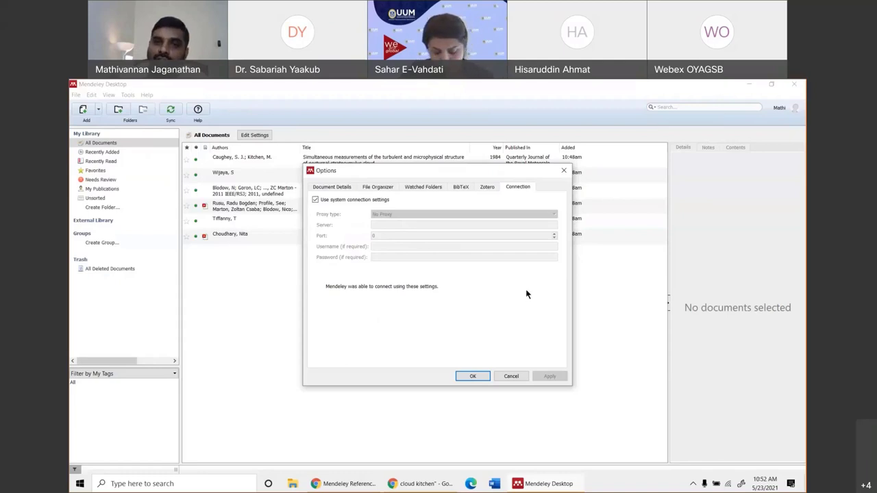
click(487, 187)
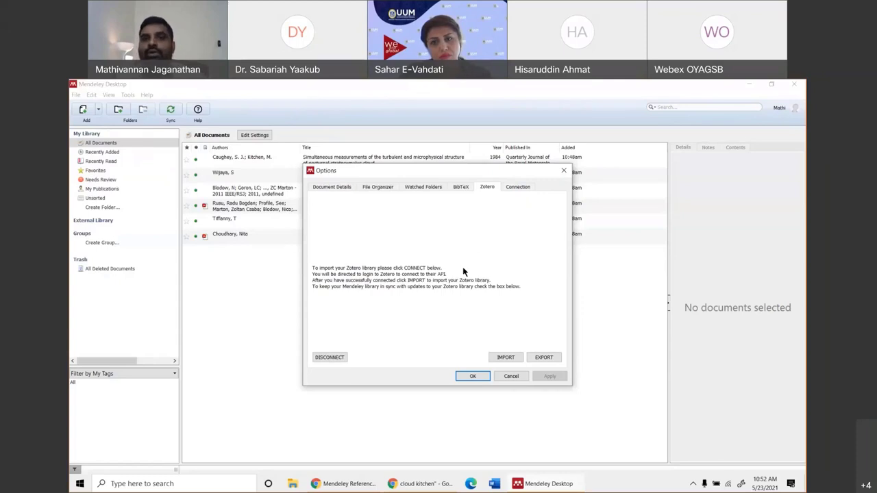
click(327, 359)
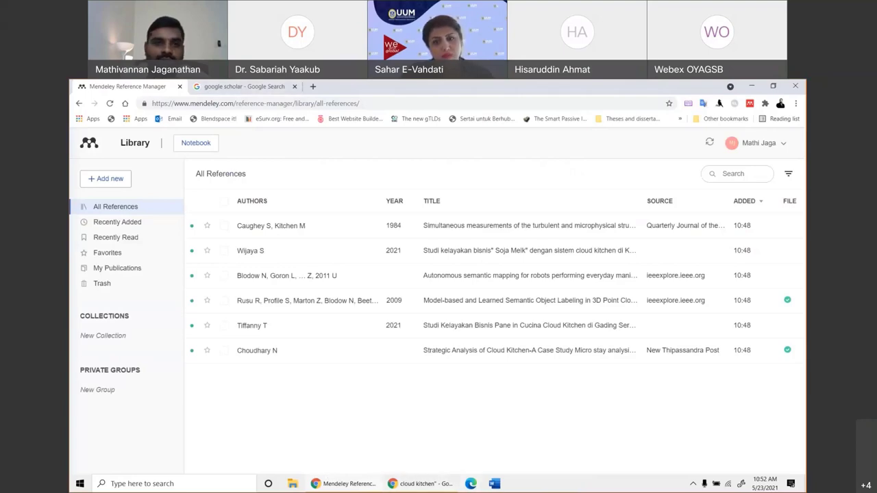
Relaunch Mendeley Desktop from the desktop and maximize its library window.
key(super+d)
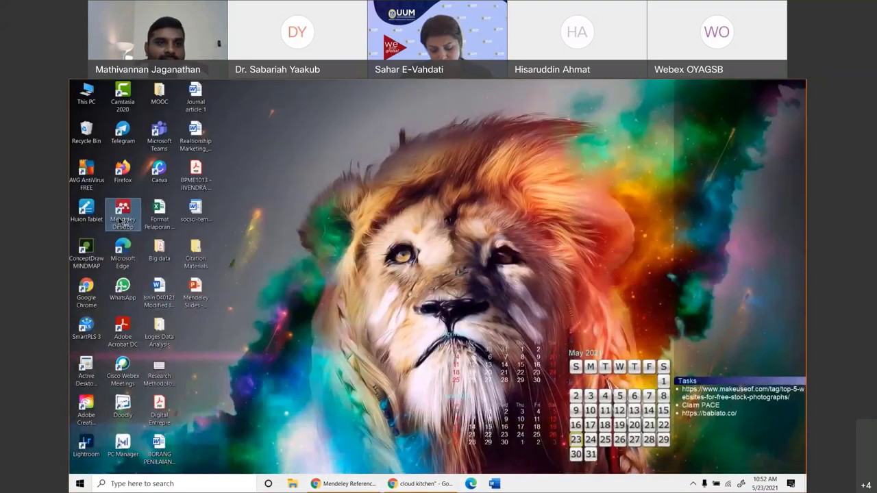
double_click(120, 221)
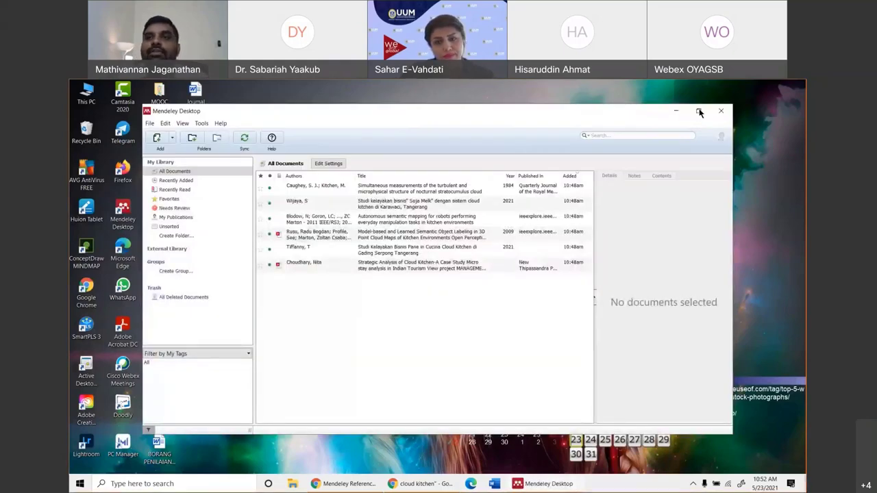
click(699, 111)
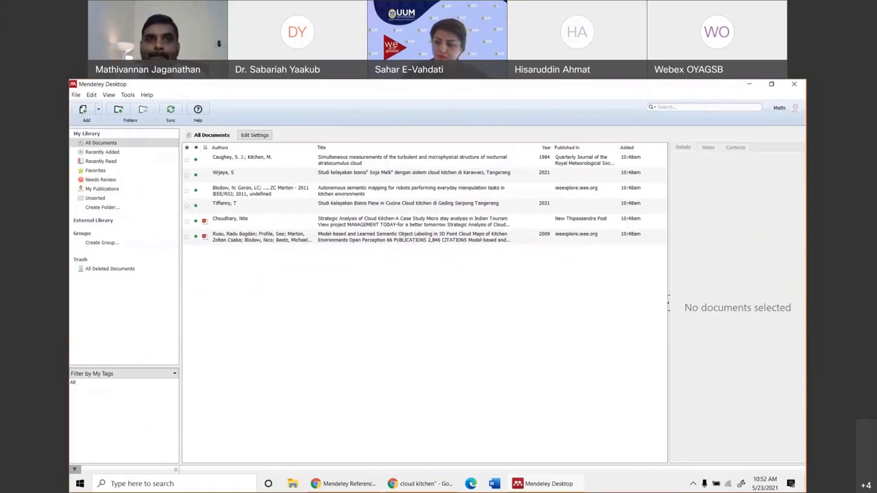
Start importing the Zotero library from the Zotero tab of Tools > Options.
click(125, 95)
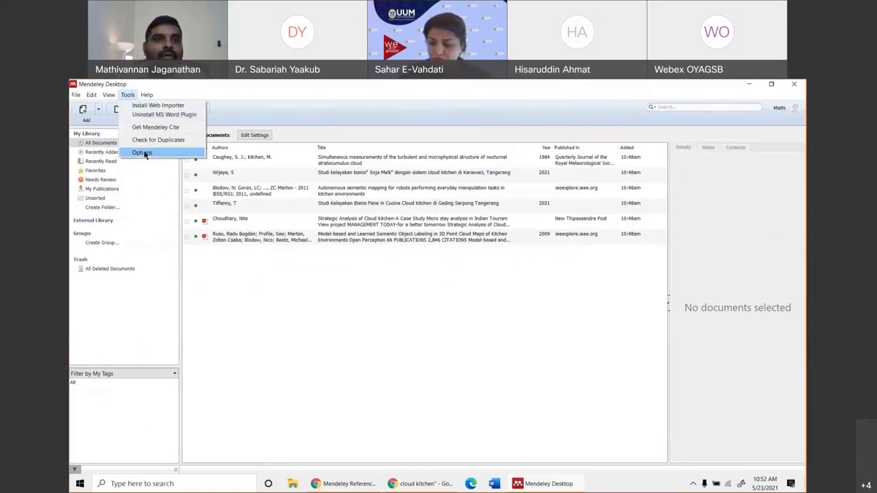
click(142, 153)
click(487, 187)
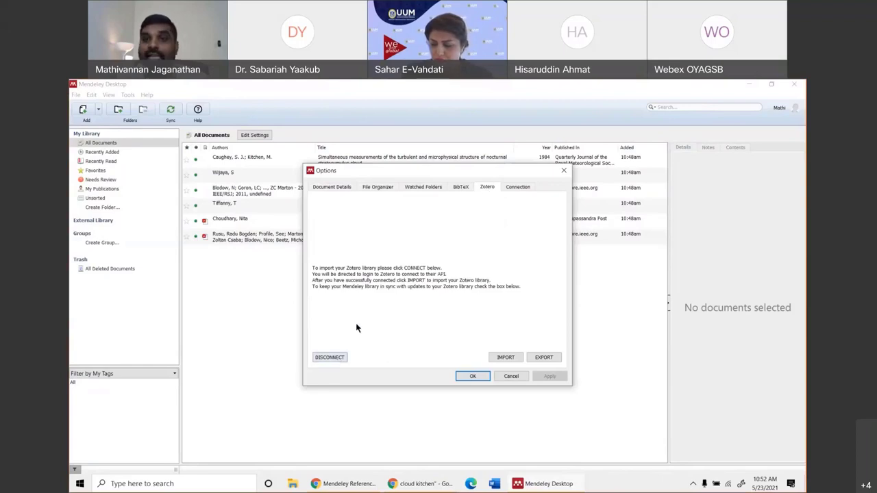
click(498, 358)
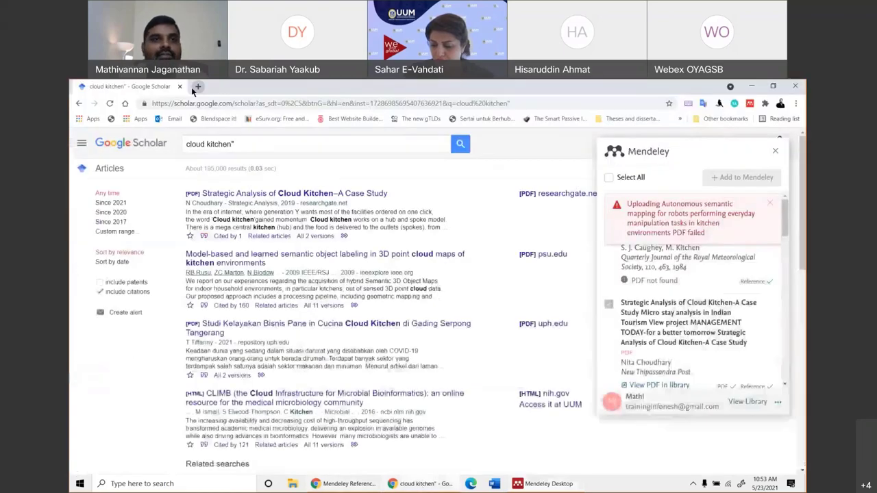
Search Google for 'zotero', open zotero.org in a new tab, and close the search tab.
click(419, 484)
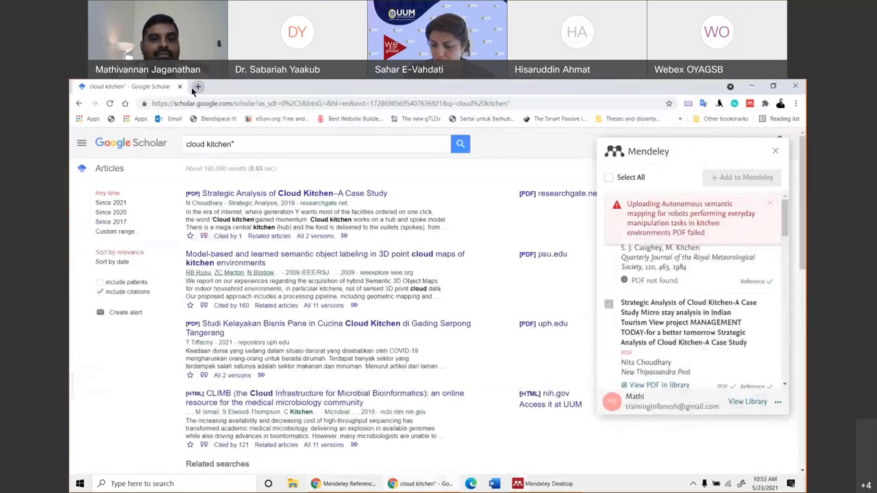
click(195, 87)
text(zote)
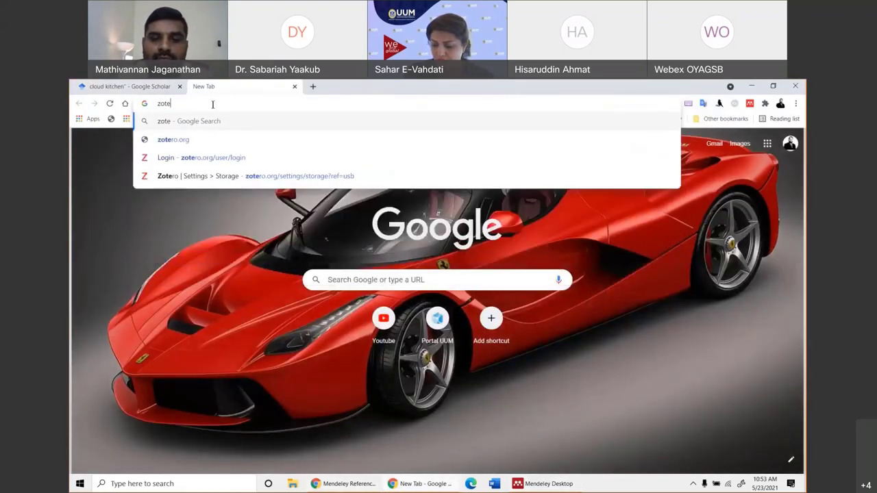
text(ro)
key(Return)
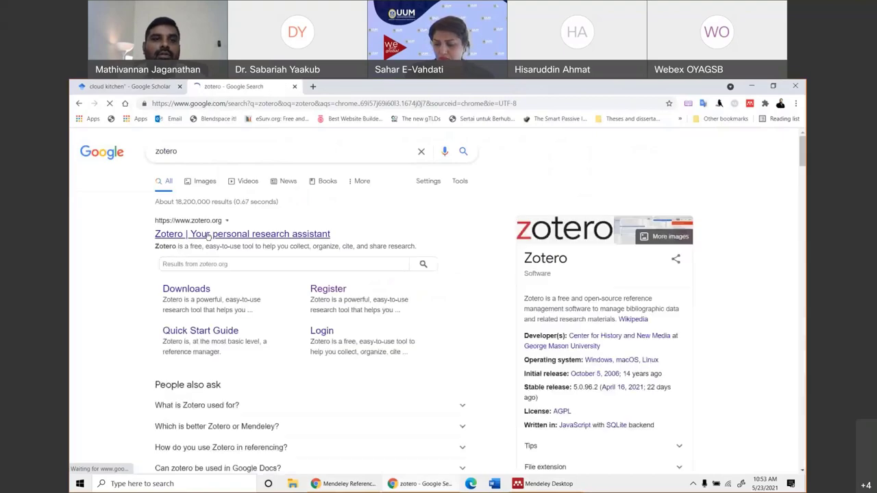
ctrl+click(209, 234)
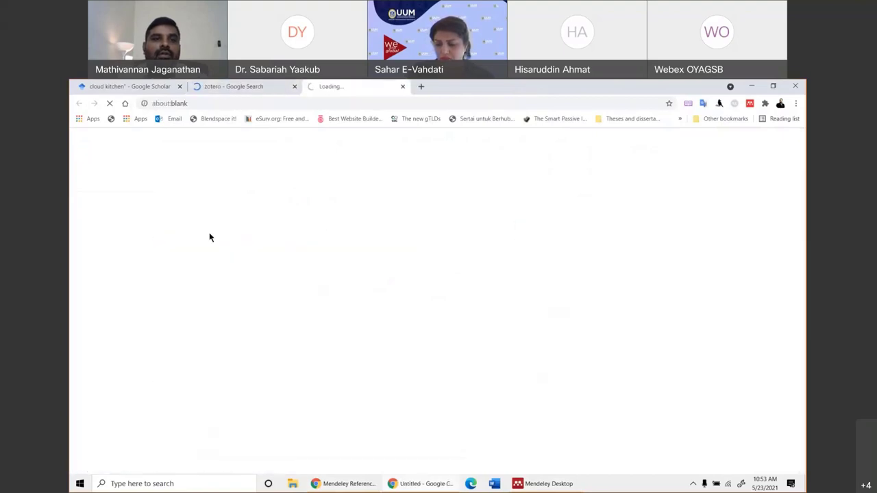
click(294, 87)
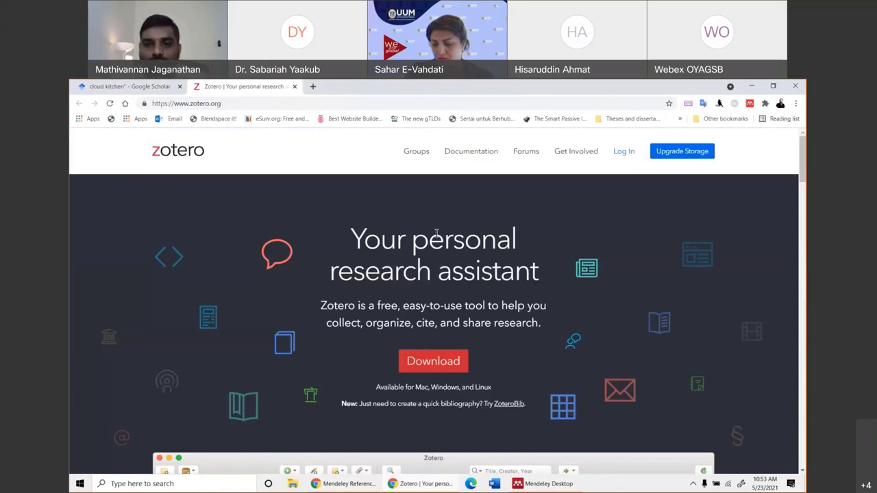
click(538, 487)
Look through the BibTeX, Watched Folders and File Organizer options, ending on Document Details.
click(459, 187)
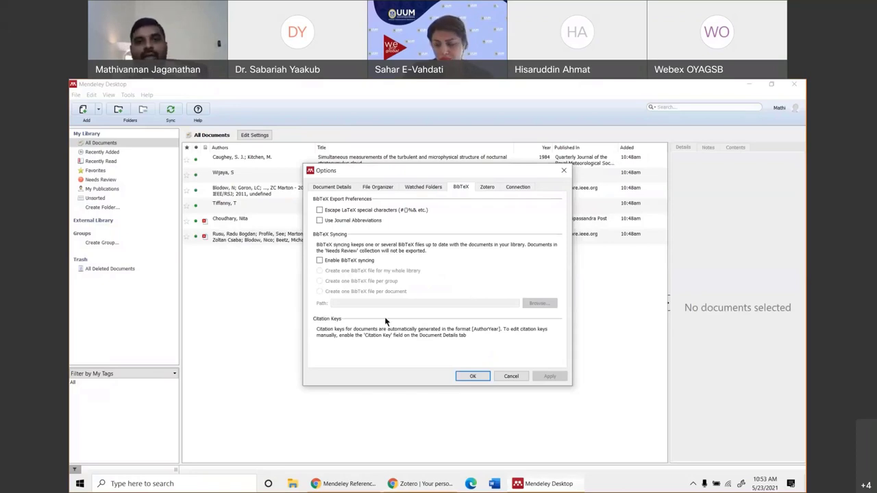
click(516, 378)
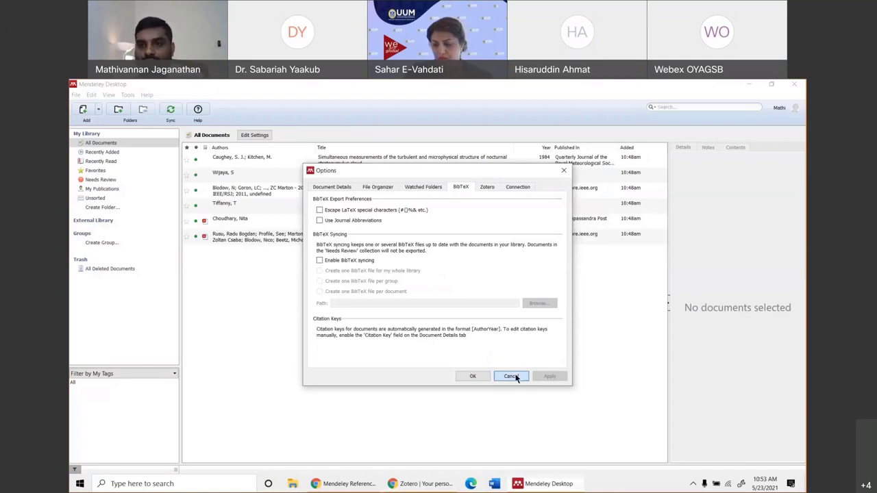
click(422, 191)
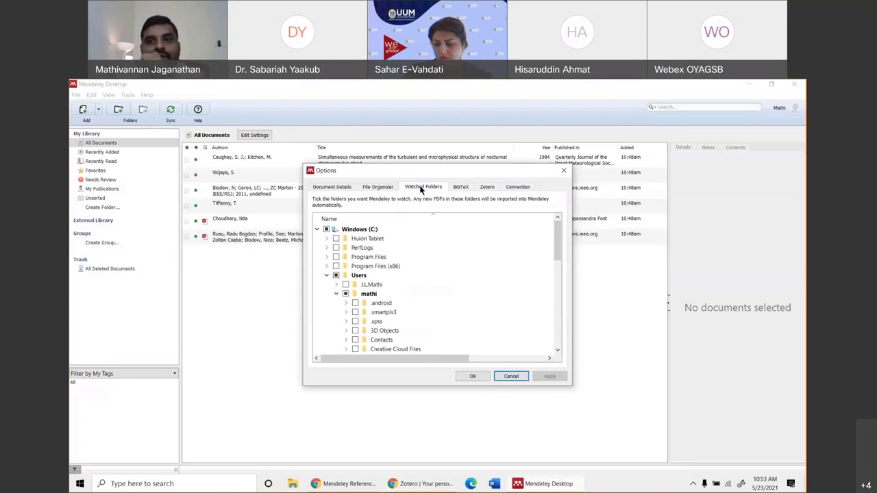
click(379, 188)
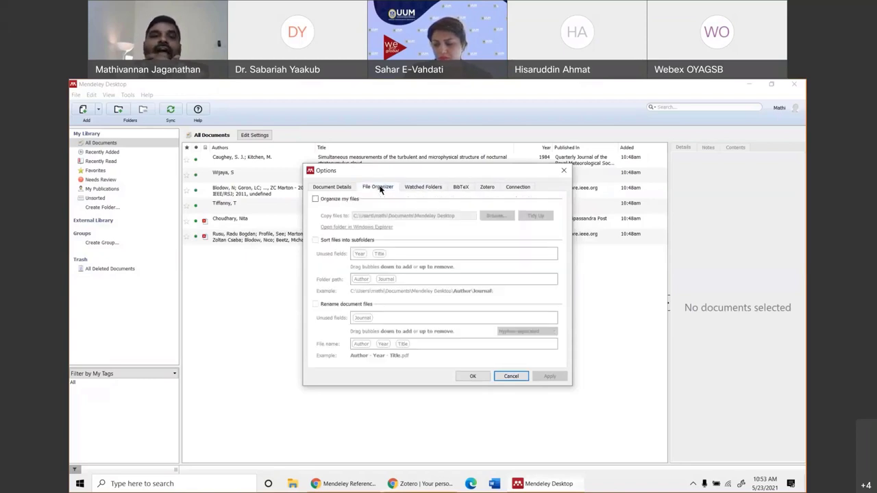
click(329, 187)
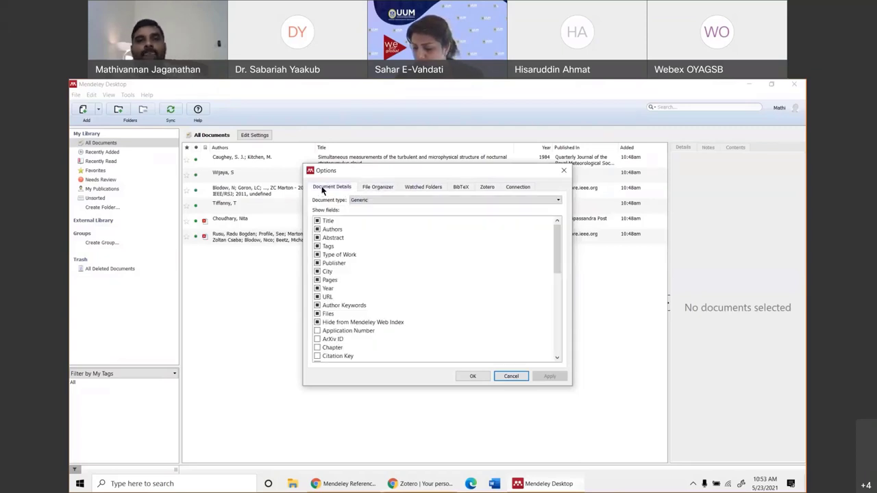
Enable the DOI field for the Journal Article document type, then apply and close the options.
click(431, 201)
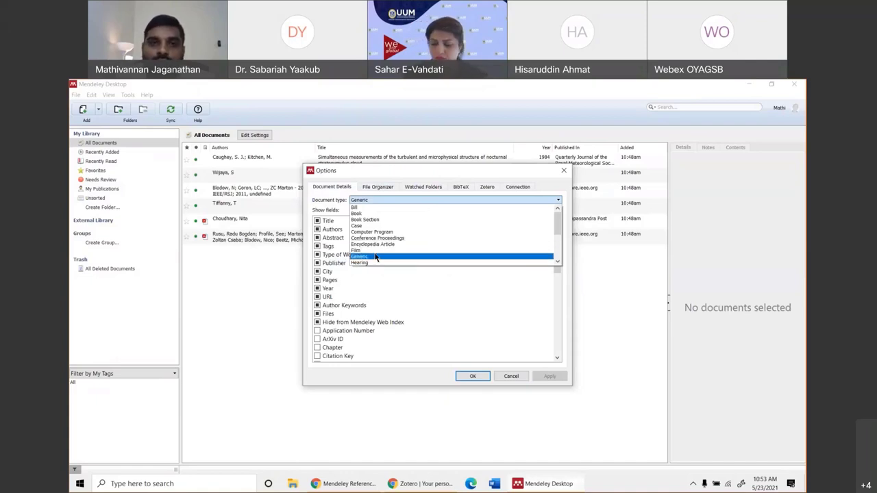
scroll(376, 250, down, 1)
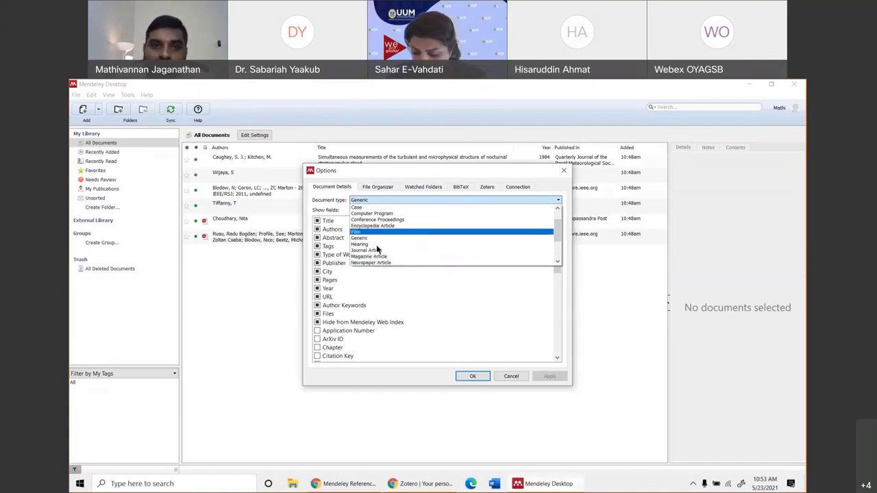
click(378, 250)
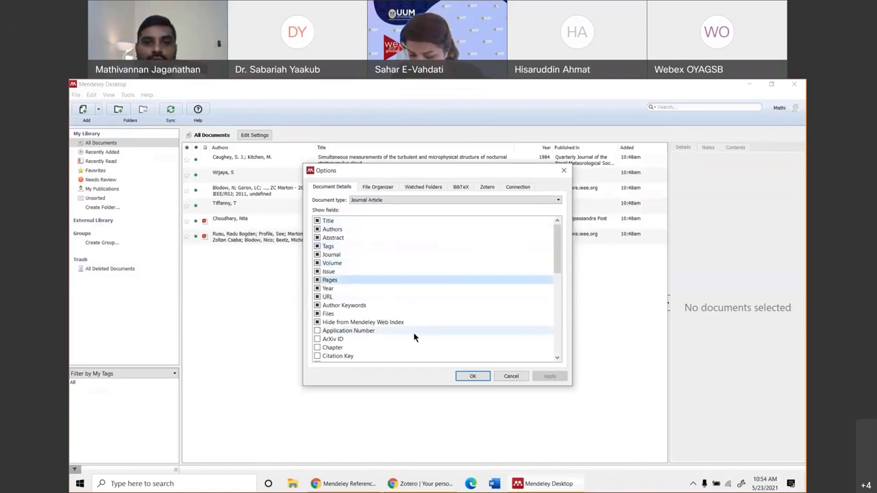
scroll(416, 332, down, 4)
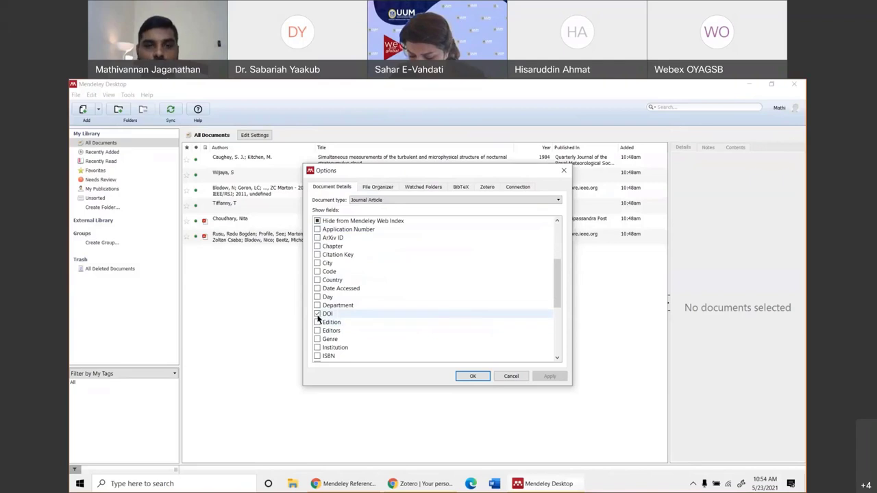
click(317, 314)
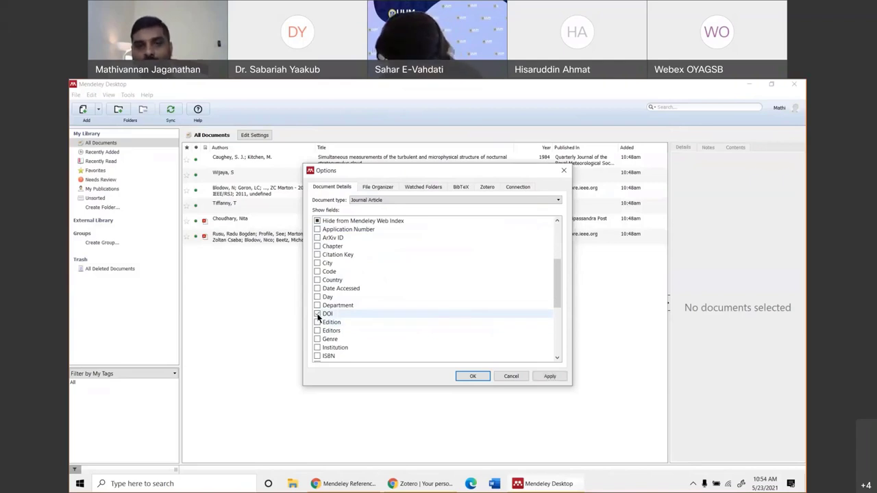
scroll(339, 322, down, 1)
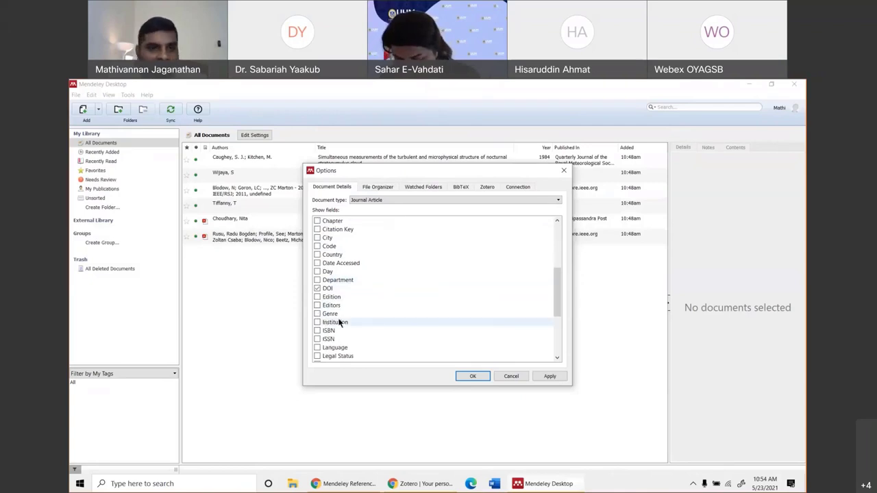
scroll(339, 322, down, 4)
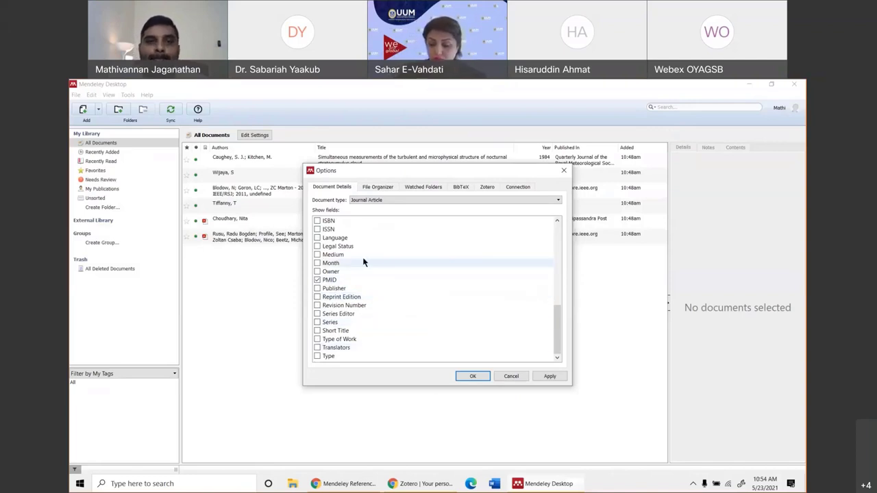
scroll(363, 263, up, 3)
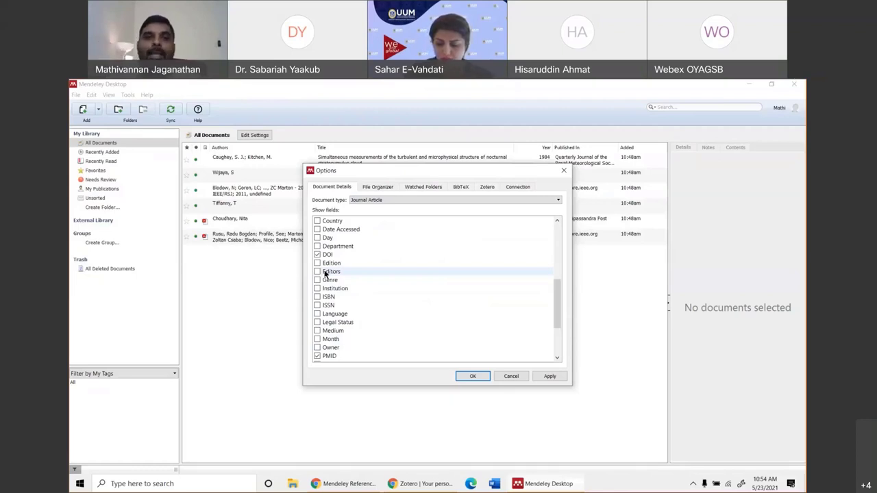
click(549, 376)
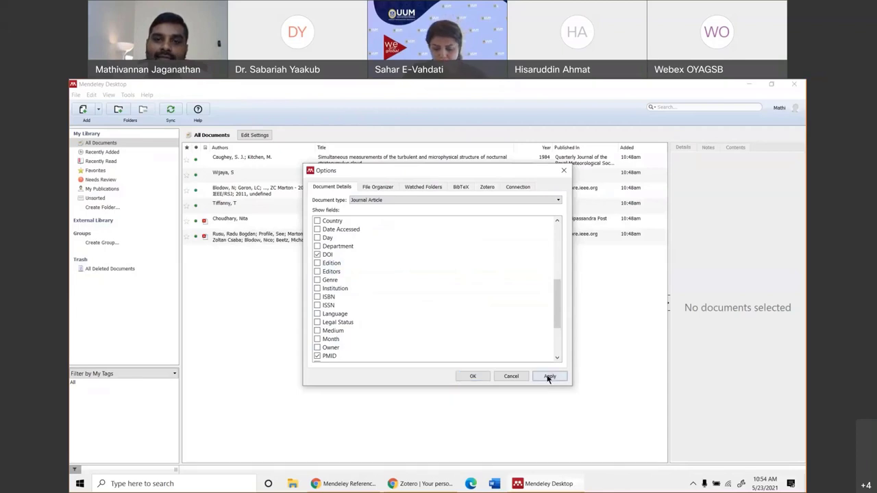
click(472, 376)
click(127, 95)
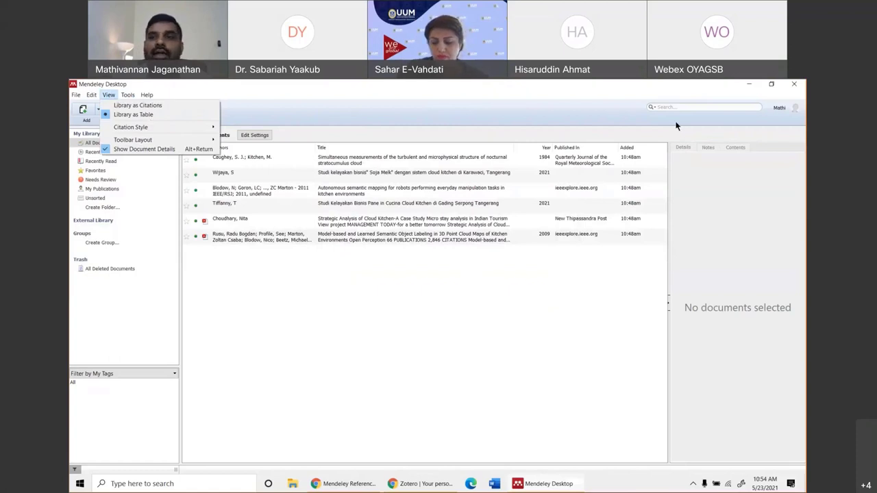
Switch the library to formatted citations view, then back to table view.
click(150, 116)
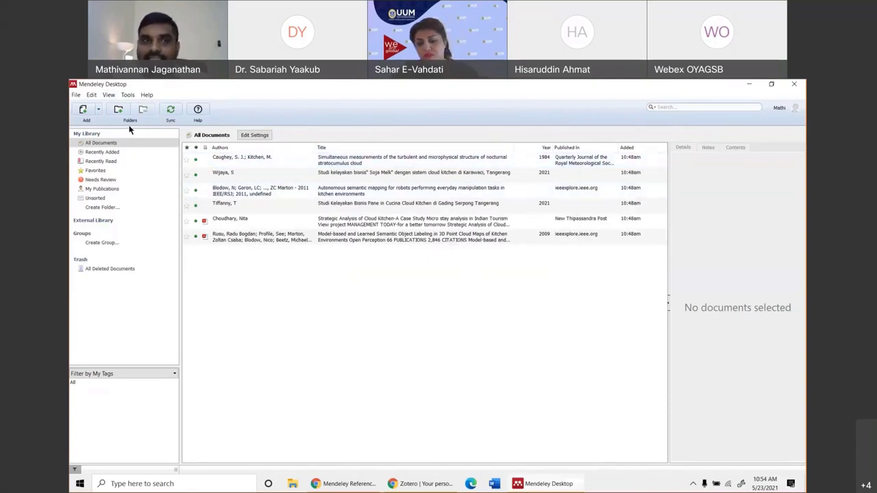
click(108, 94)
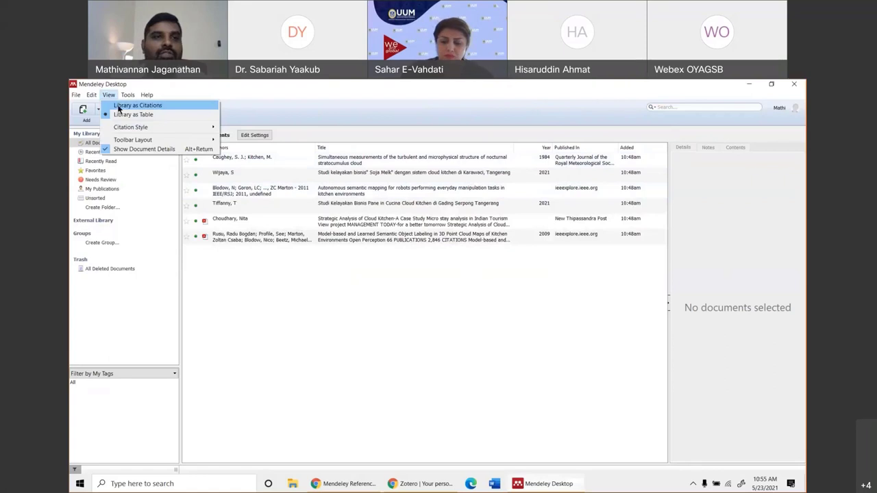
click(119, 107)
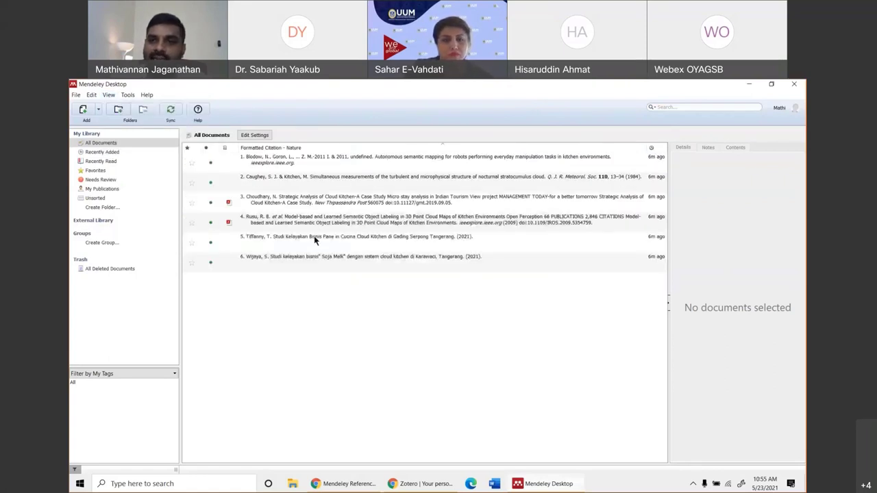
click(108, 95)
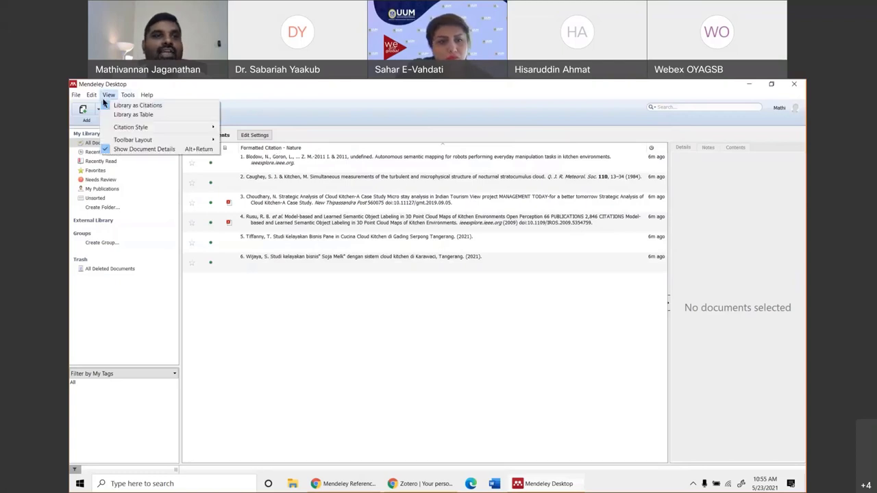
click(119, 115)
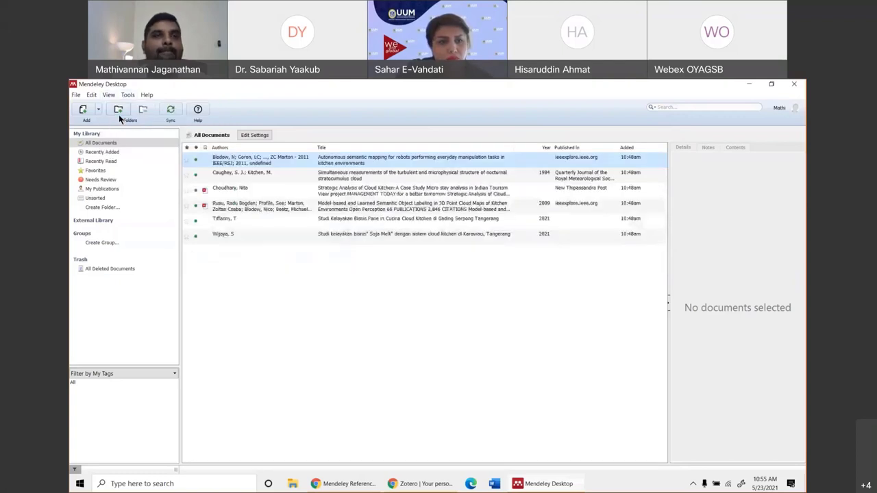
click(109, 95)
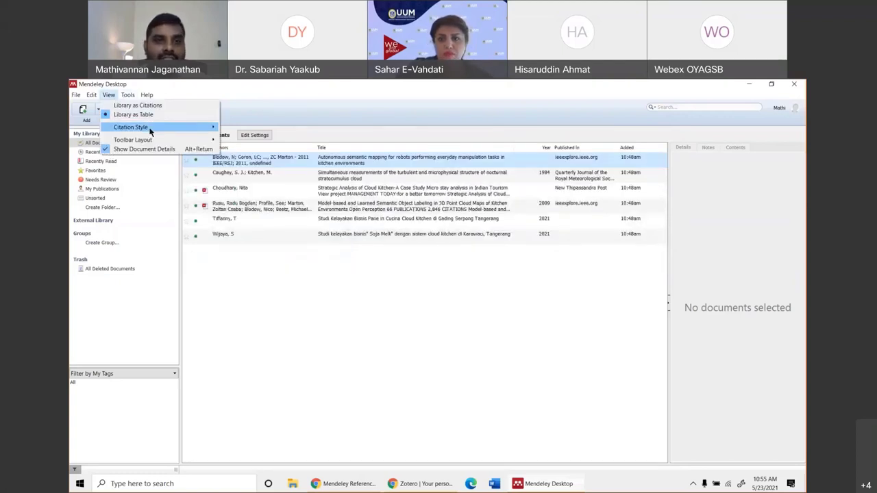
Set the citation style to American Psychological Association 6th edition, confirm it, and switch to Chrome.
mouse_move(150, 129)
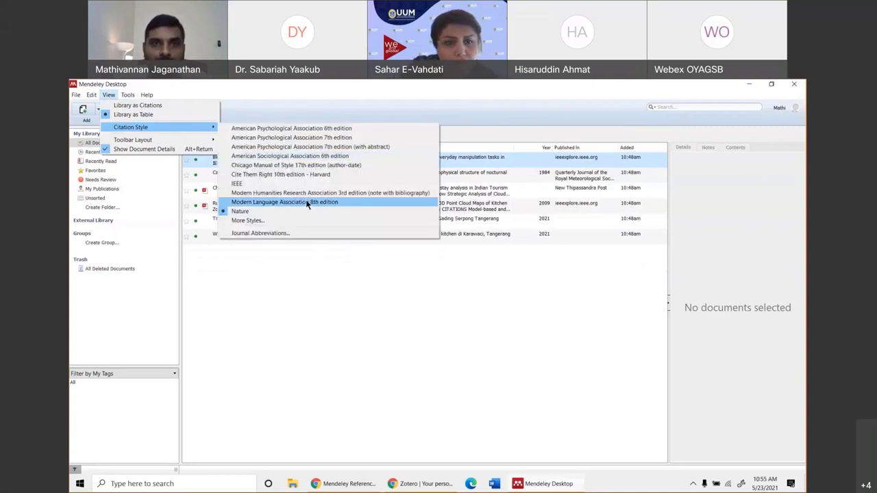
click(319, 130)
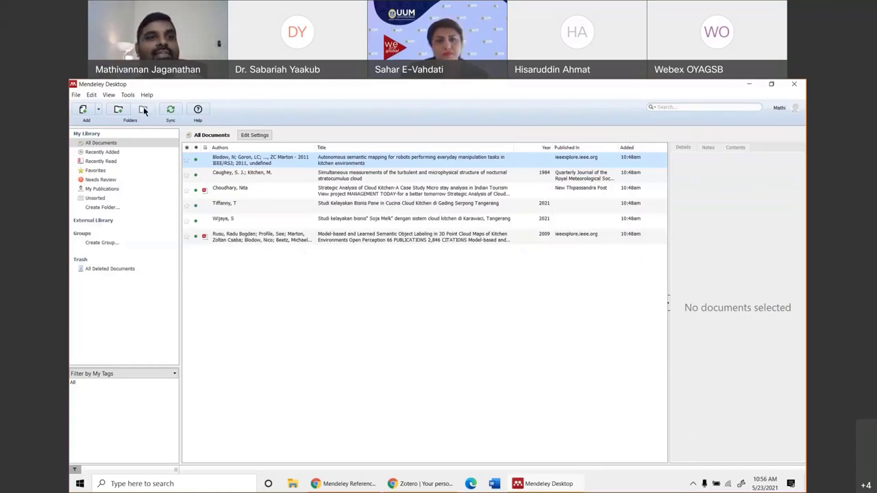
click(108, 95)
mouse_move(143, 128)
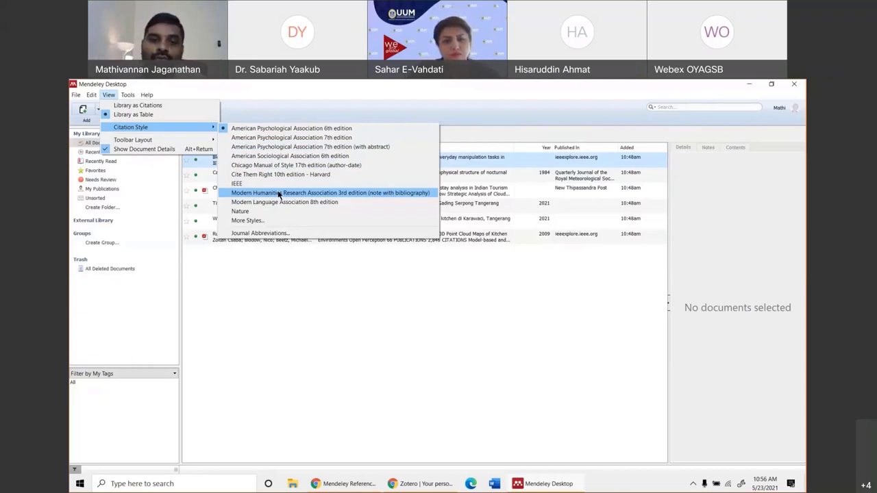
key(alt+Tab)
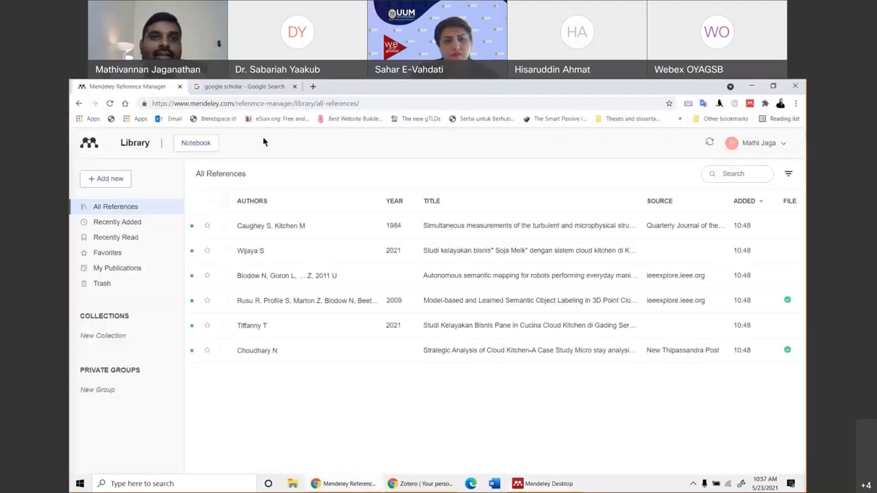
Search Google for ScienceDirect and open the ScienceDirect website.
click(261, 87)
click(274, 104)
text(sc)
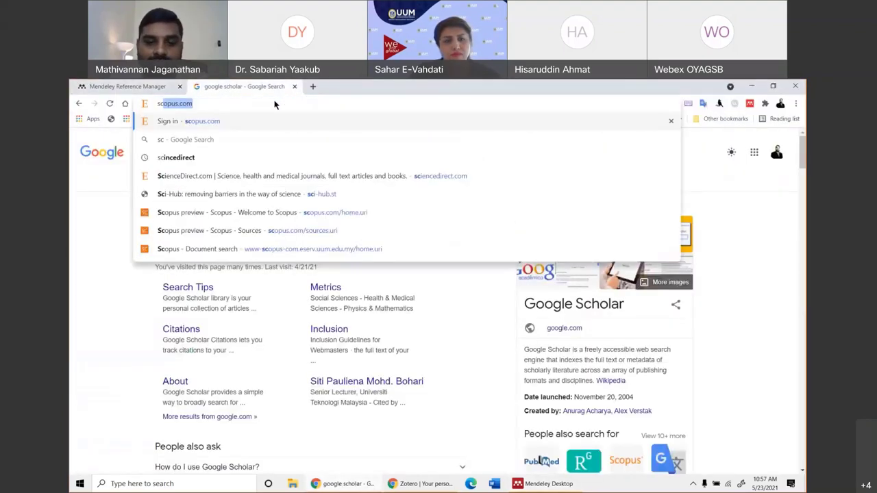
text(iencesirect)
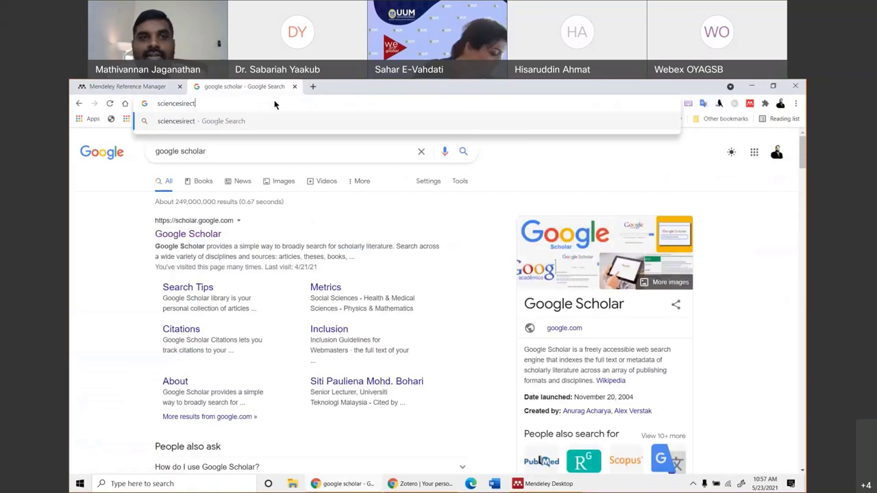
key(Return)
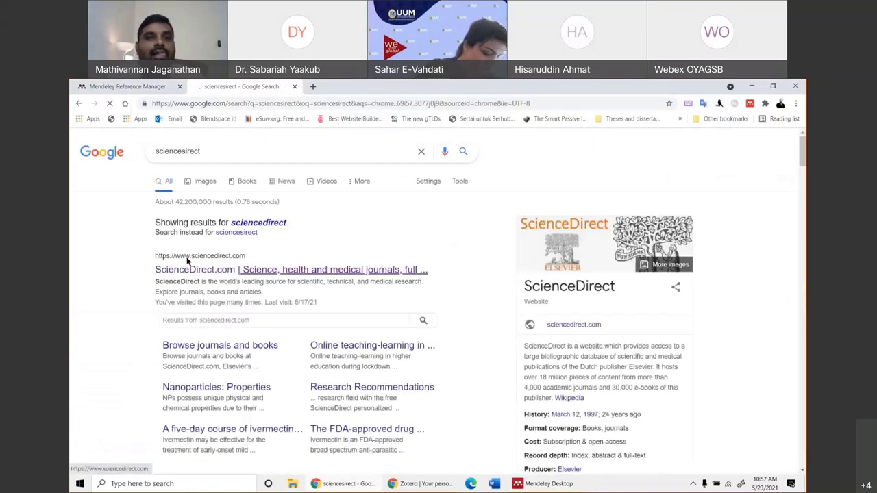
click(189, 269)
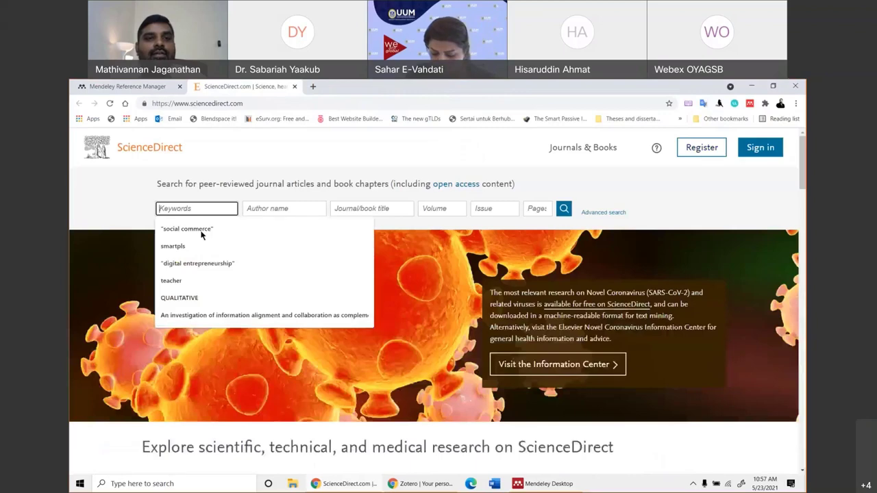
Search ScienceDirect for 'social commerce' and open the 'Breaking the uncertainty barrier' article PDF.
click(186, 229)
click(563, 208)
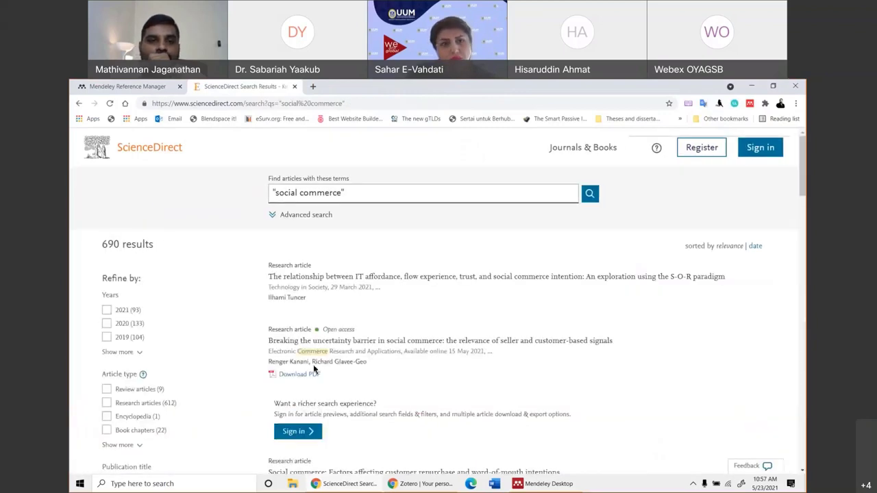
click(295, 278)
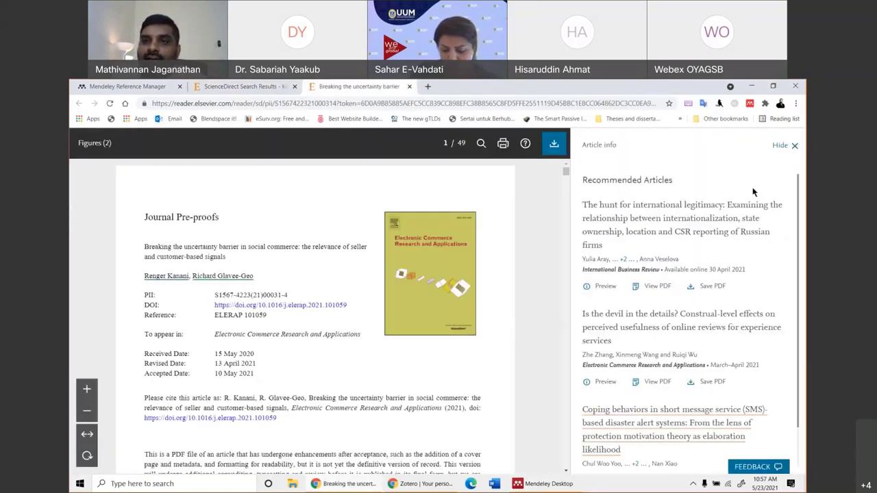
Scroll through the Elsevier PDF back to page 1, then close its tab to return to the results.
scroll(658, 356, down, 1)
scroll(693, 253, up, 1)
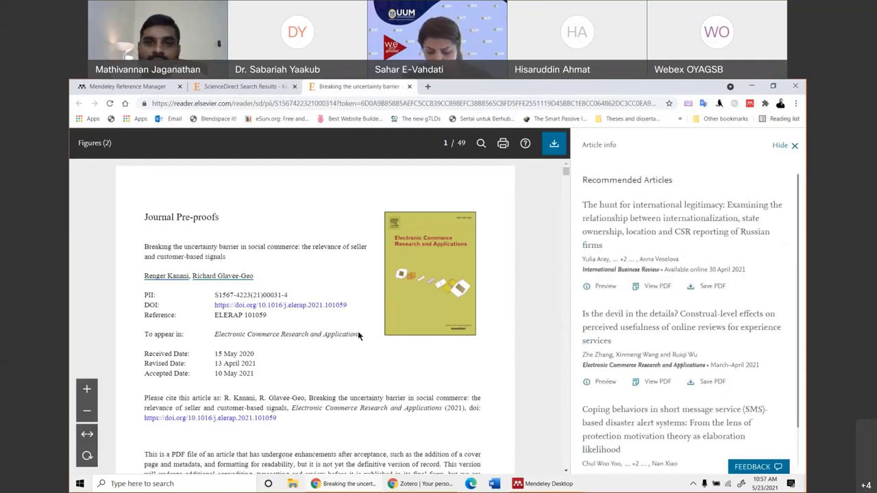
scroll(462, 248, down, 6)
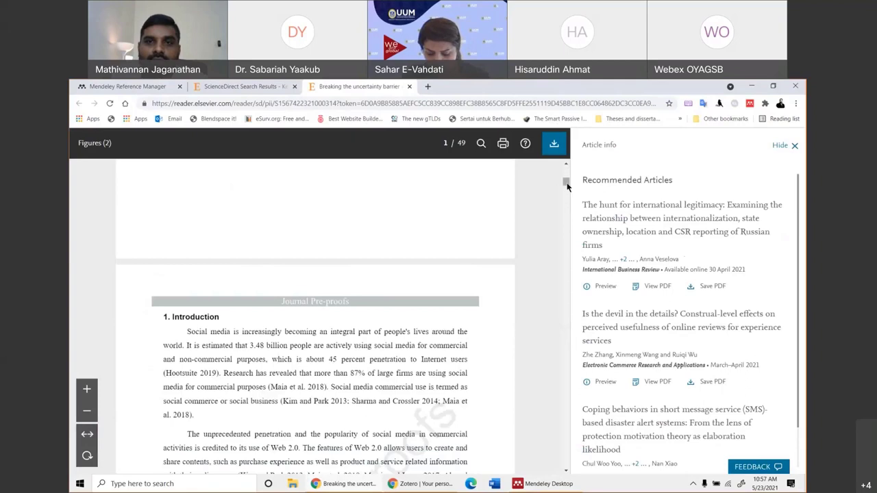
drag(566, 179, 559, 356)
scroll(256, 370, up, 10)
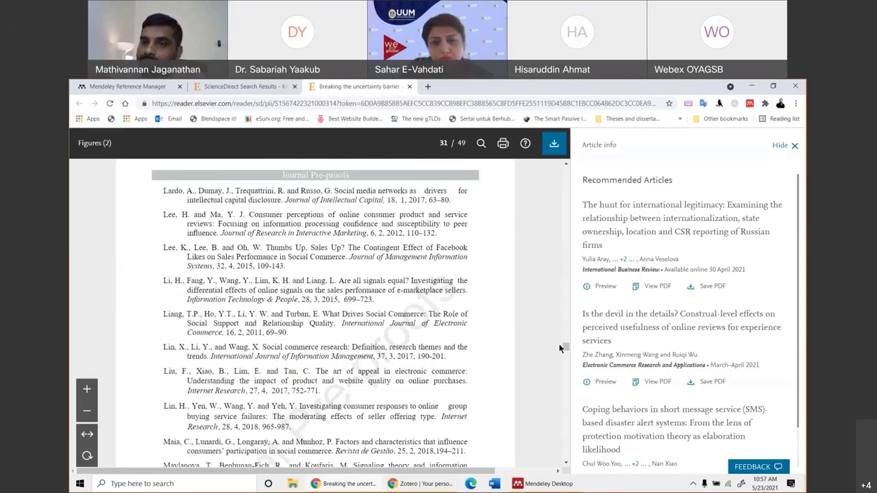
scroll(566, 346, up, 1)
drag(566, 349, 560, 147)
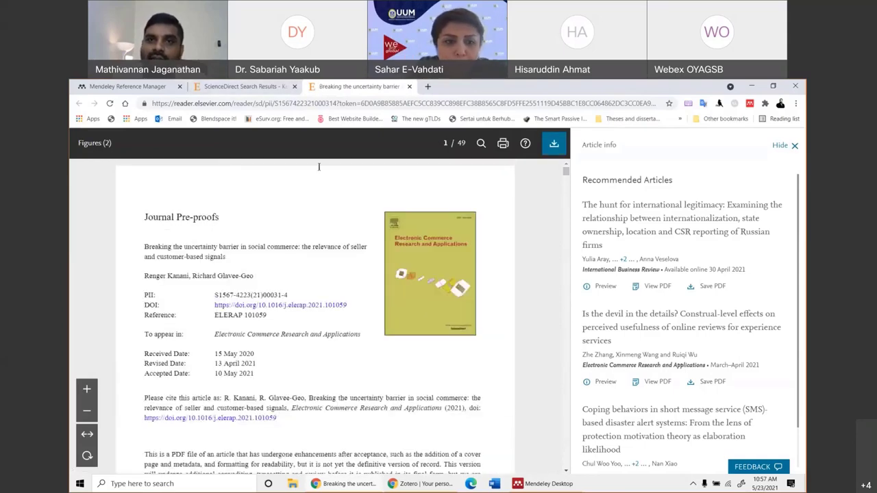
key(ctrl+w)
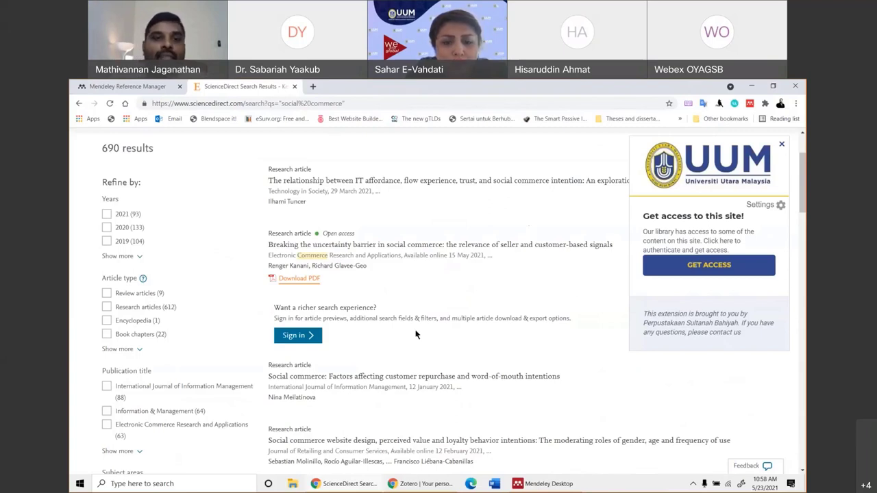
Open 'Breaking the uncertainty barrier' and jump from its references to the Choi et al. (2018) citation.
click(309, 245)
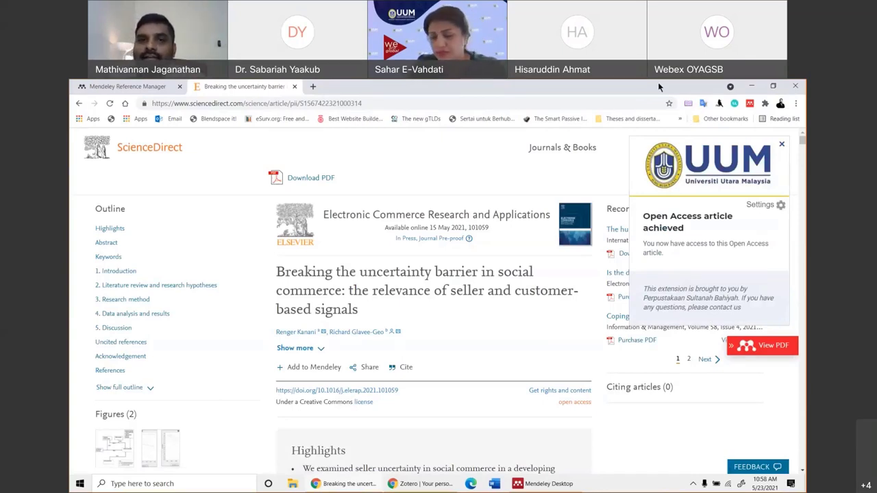
scroll(432, 339, down, 15)
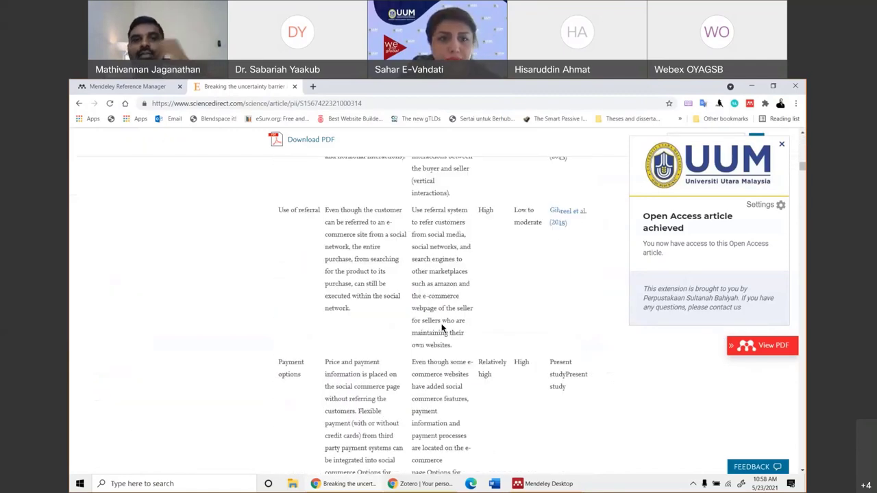
scroll(442, 329, down, 5)
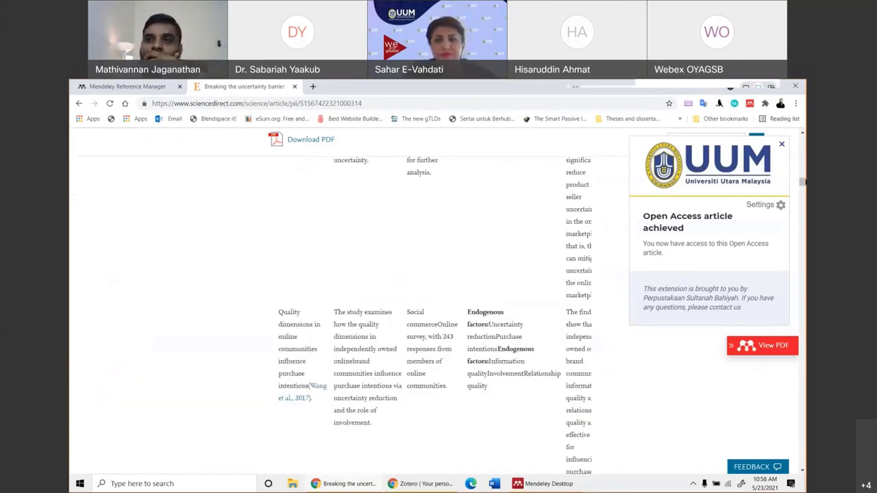
drag(802, 182, 792, 401)
scroll(589, 340, up, 3)
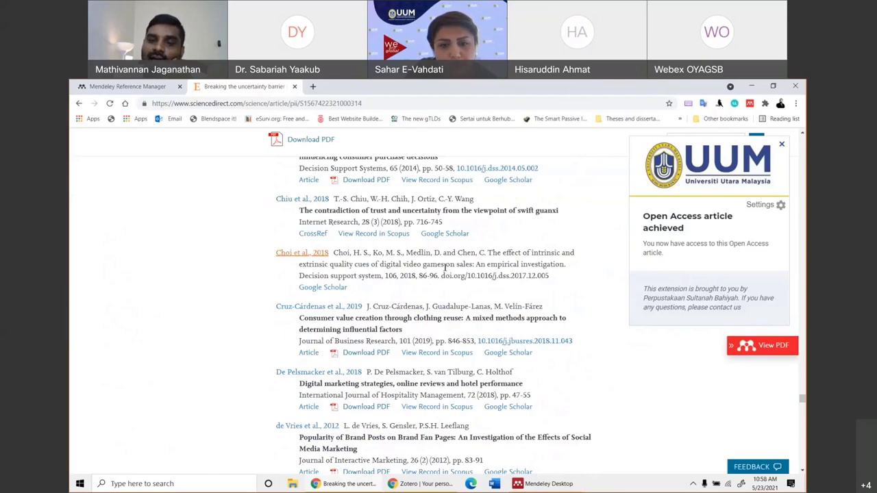
click(307, 256)
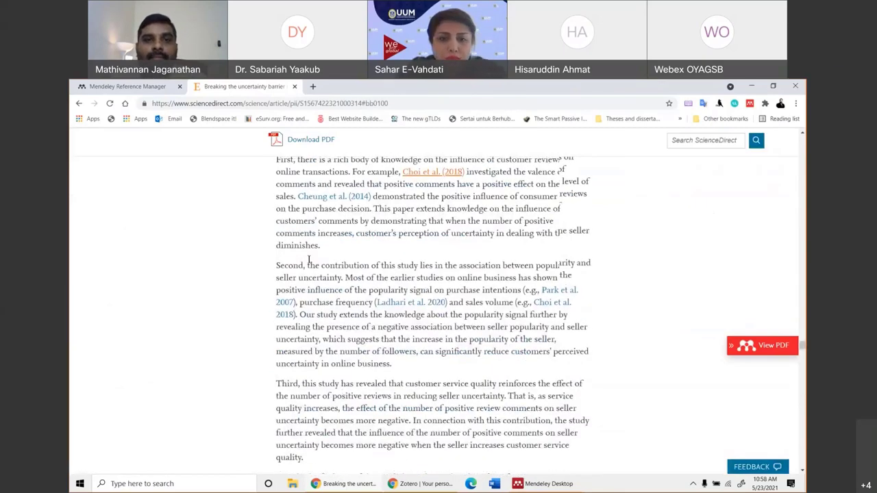
scroll(311, 264, up, 3)
Open the Chiu et al. 2018 reference's Scopus record in a separate window, dismissing the library pop-up.
scroll(311, 264, down, 10)
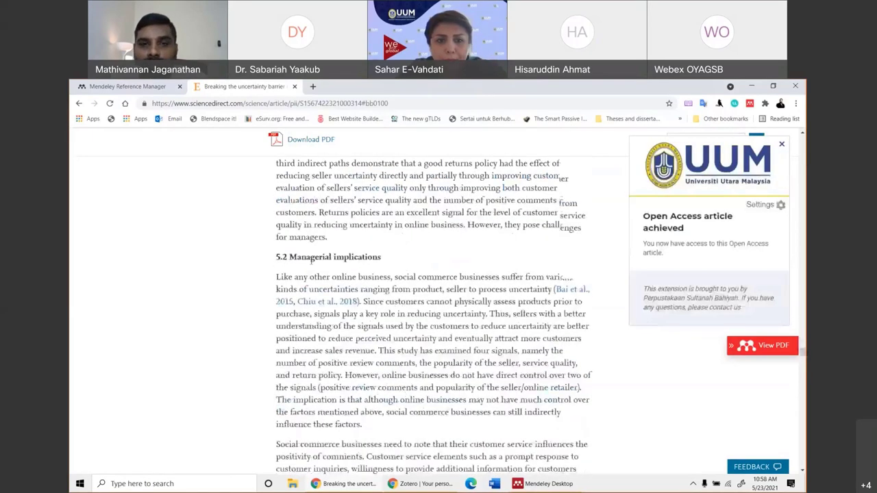
click(312, 302)
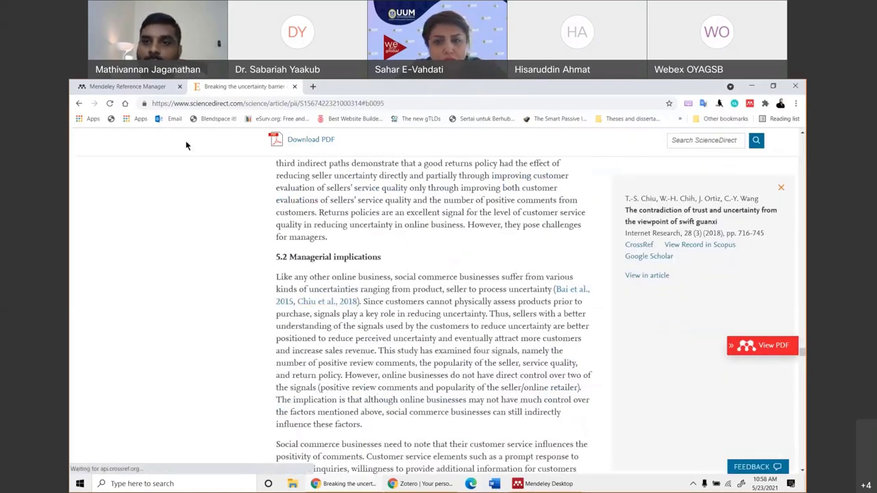
click(782, 144)
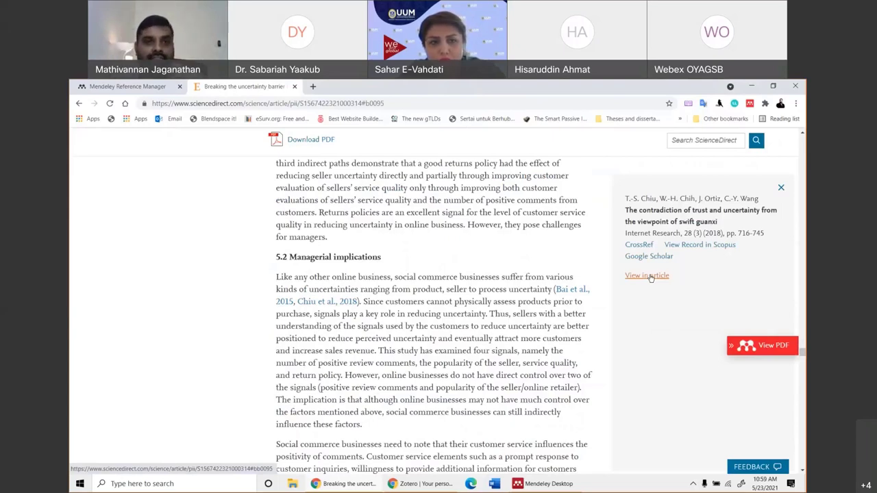
click(698, 246)
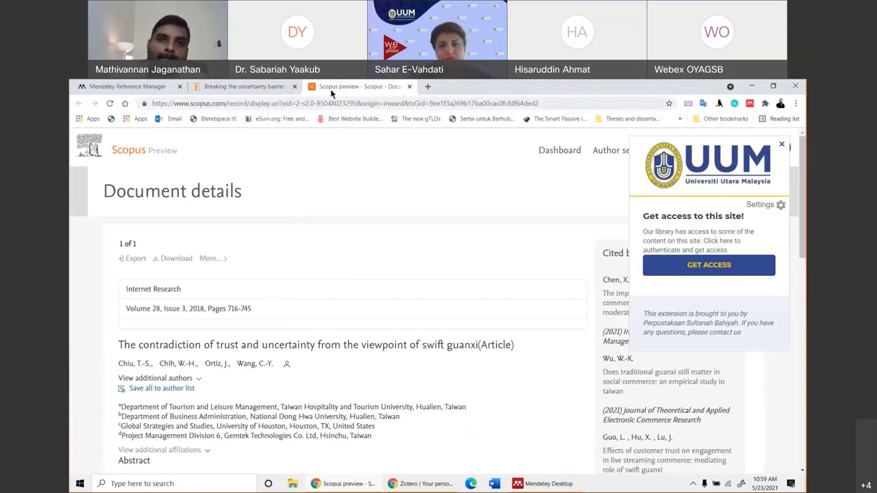
drag(343, 86, 767, 92)
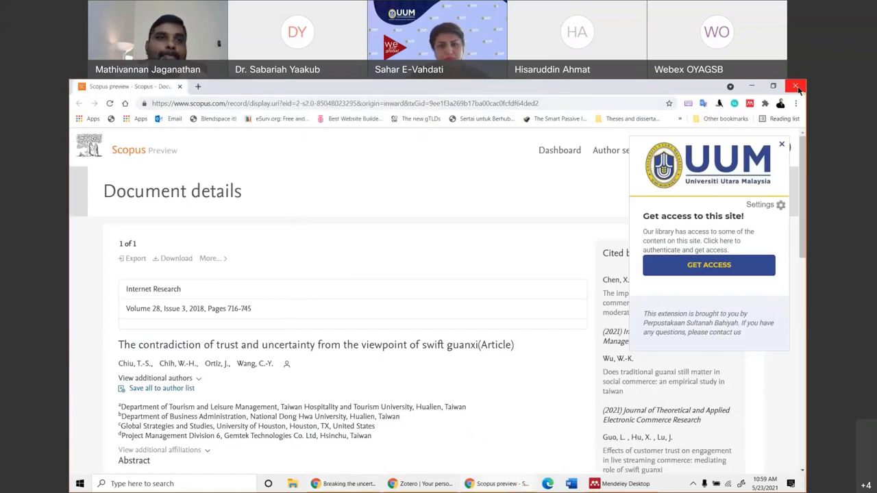
click(796, 87)
Bring Mendeley back, look through its Edit and Add menus, then reveal the desktop with Win+D.
click(548, 483)
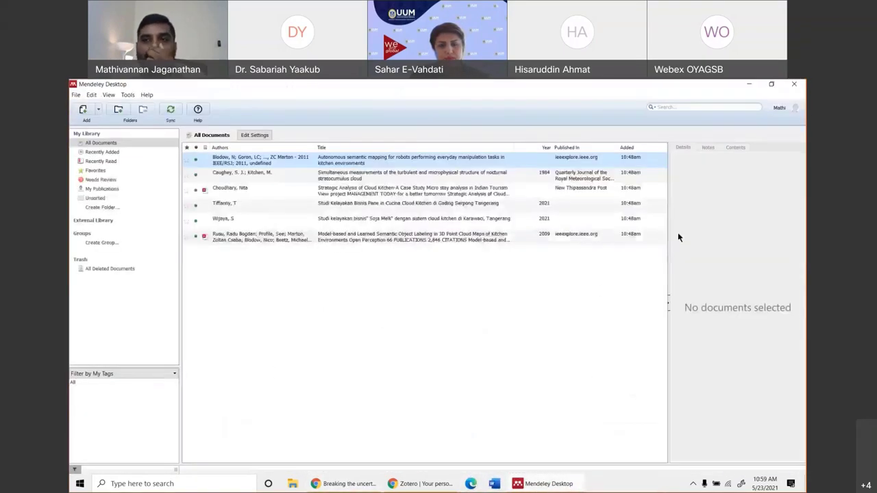
click(107, 94)
mouse_move(91, 95)
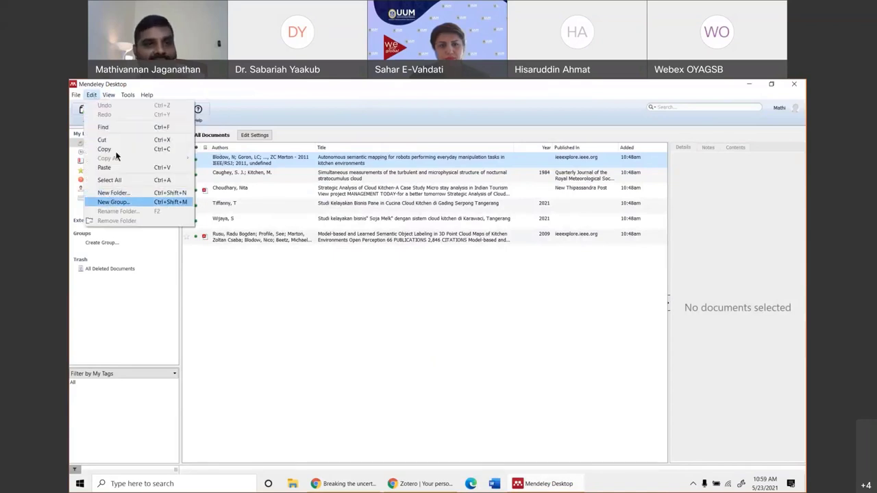
click(248, 273)
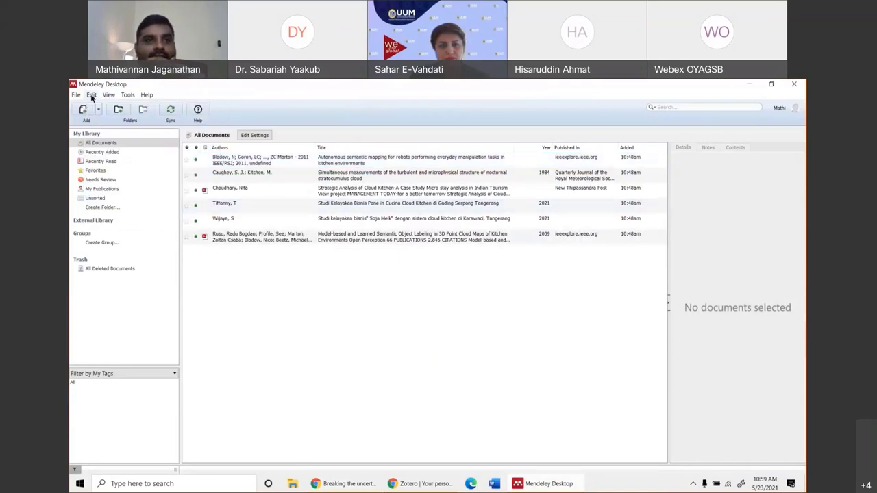
click(91, 94)
mouse_move(108, 95)
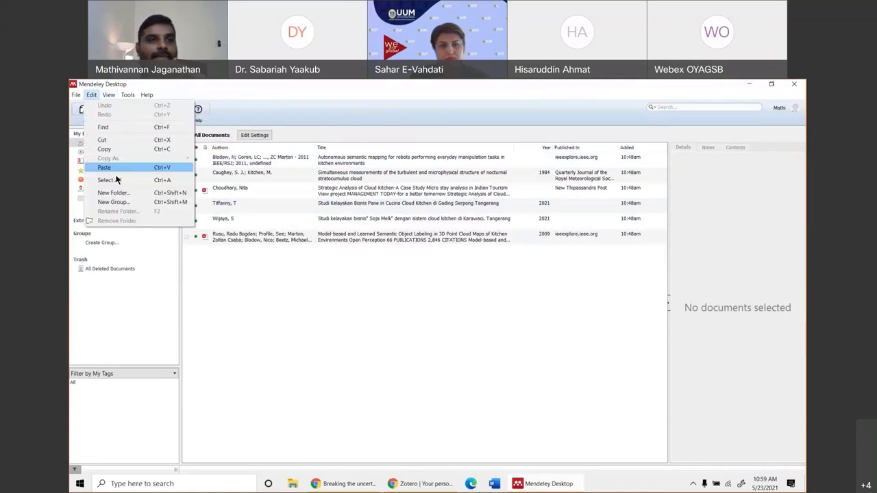
click(266, 274)
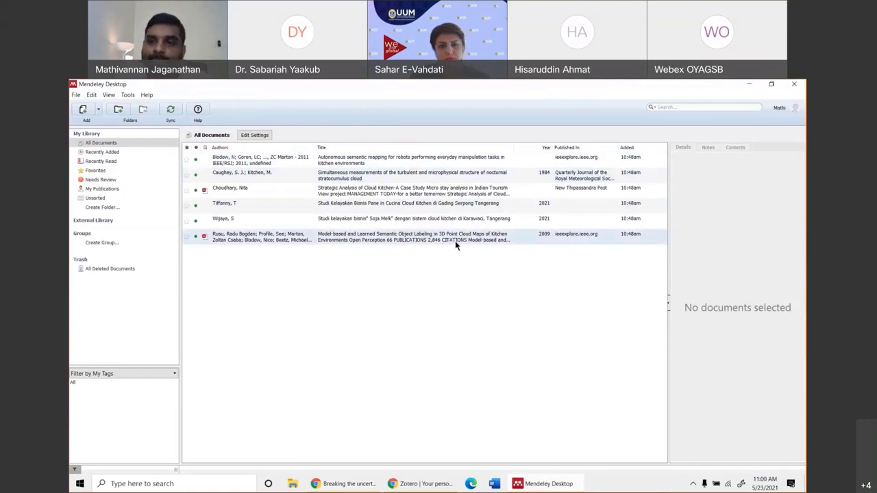
click(98, 111)
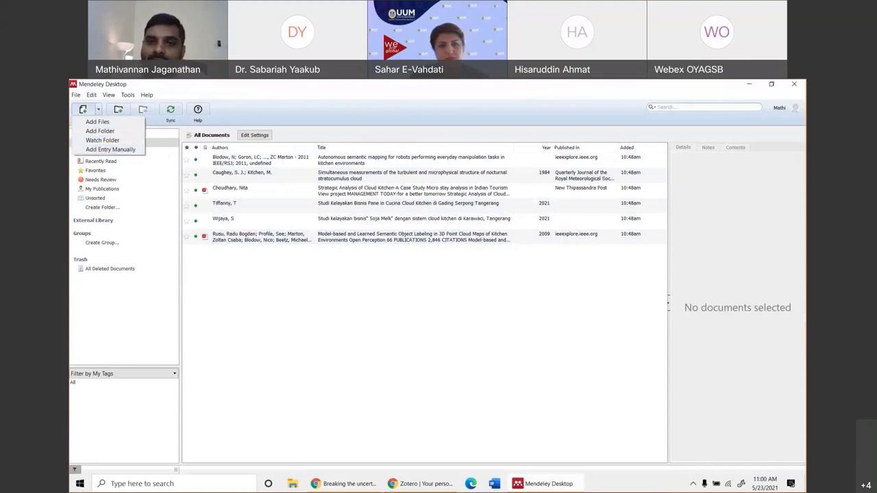
key(super+d)
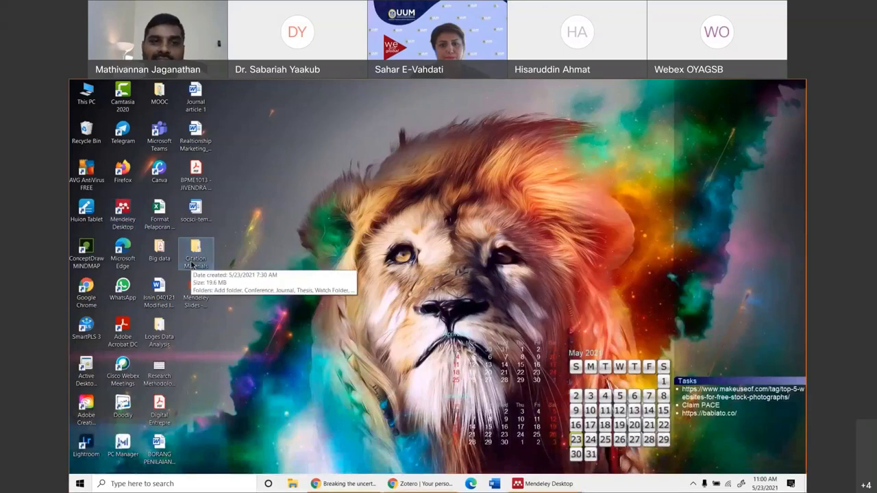
Browse the Add folder and Conference subfolders of Citation Materials, then return to Mendeley.
double_click(193, 262)
key(super+Up)
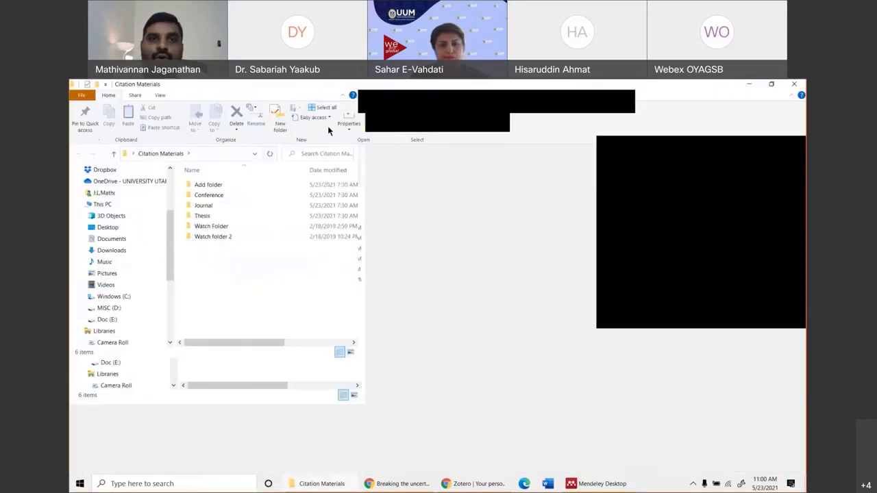
double_click(211, 189)
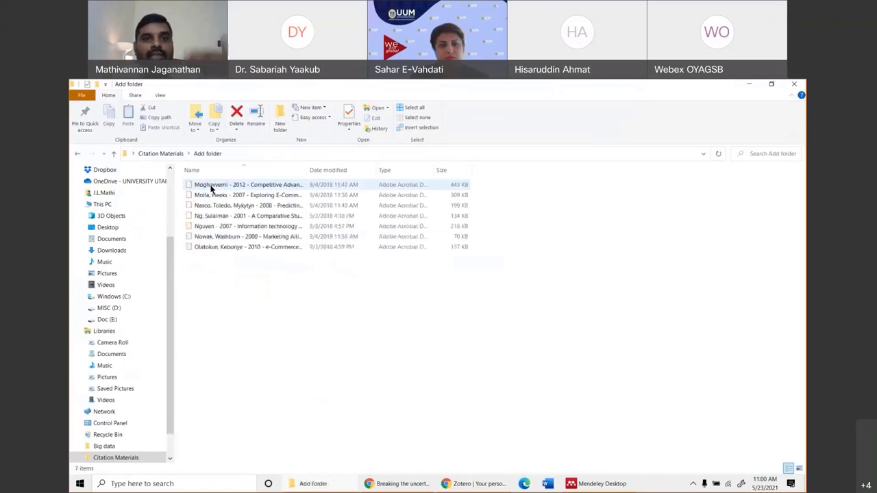
click(79, 155)
double_click(213, 196)
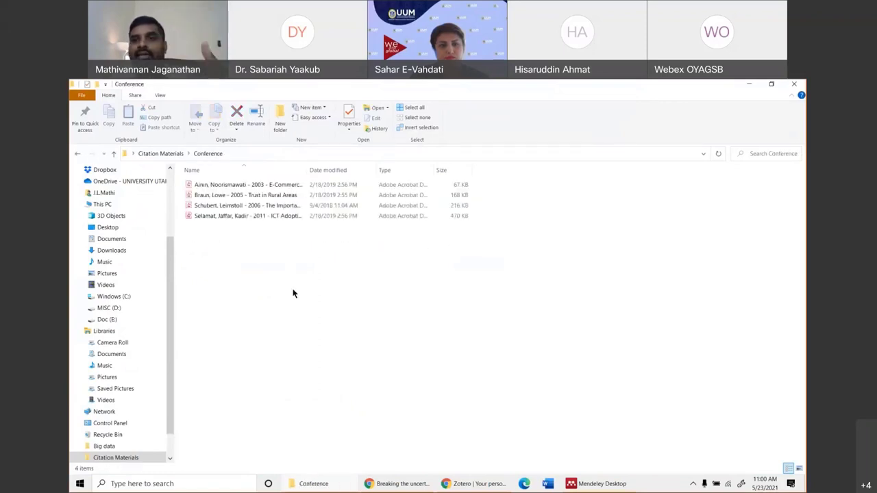
click(794, 84)
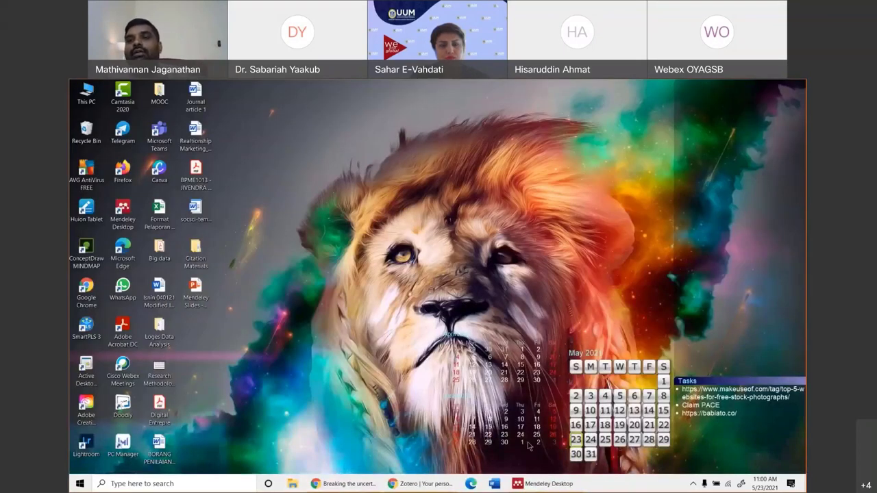
click(544, 483)
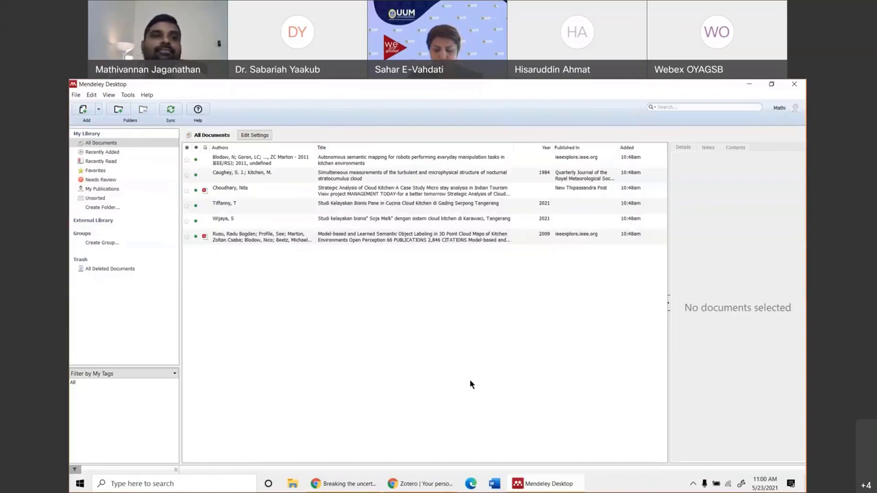
Import the Moghavvemi 2012 PDF from Citation Materials > Add folder using Add Files.
click(98, 109)
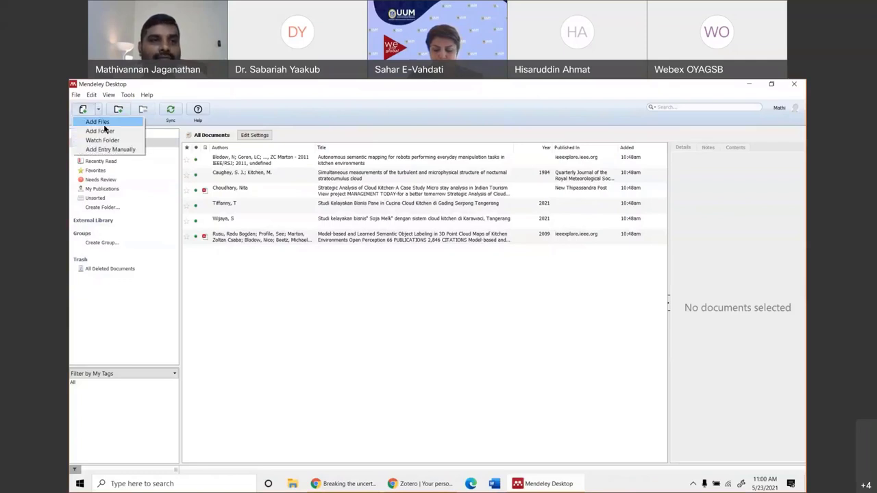
click(103, 122)
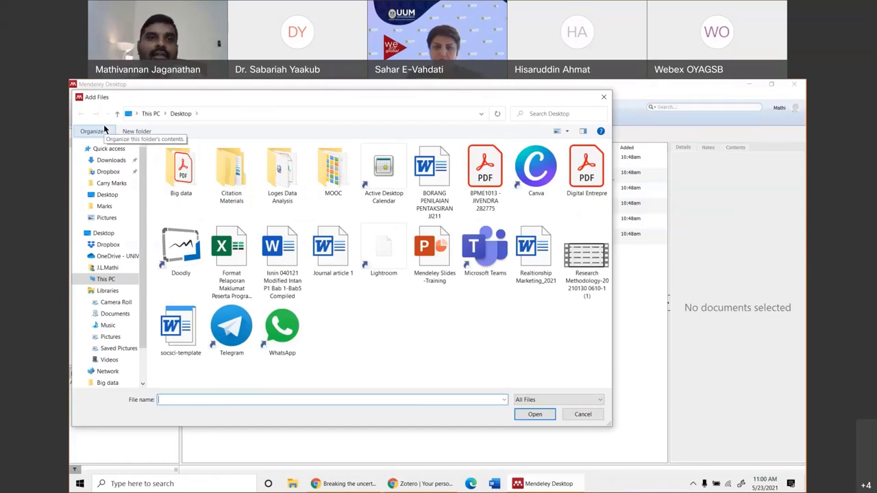
double_click(237, 195)
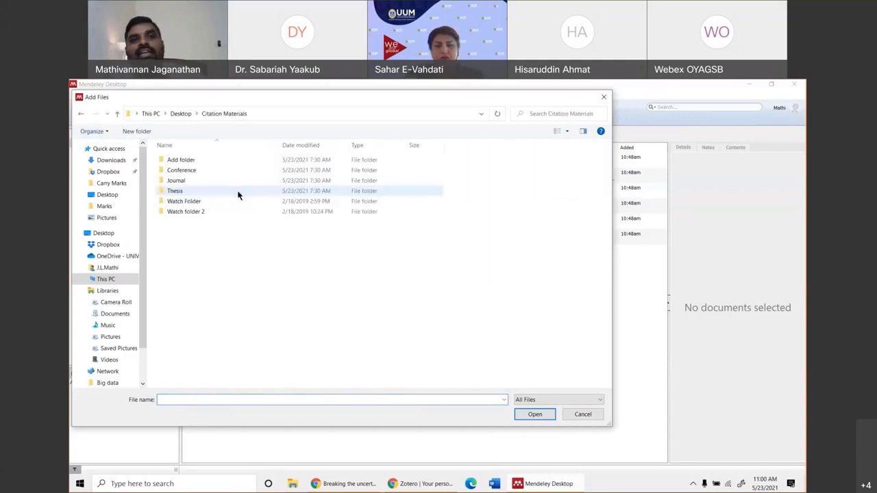
double_click(183, 161)
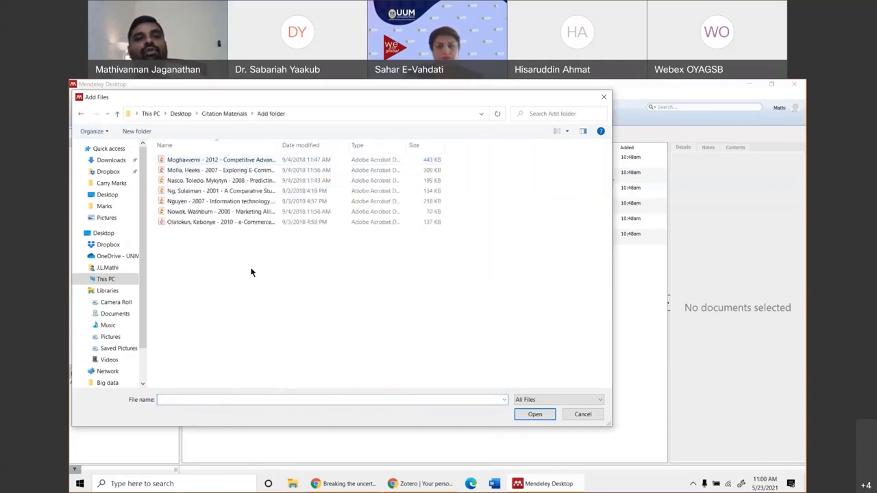
click(229, 160)
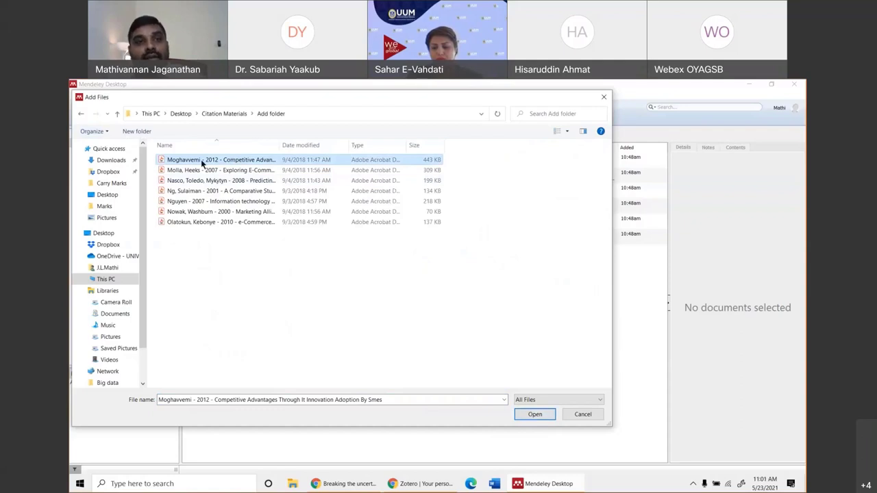
click(531, 416)
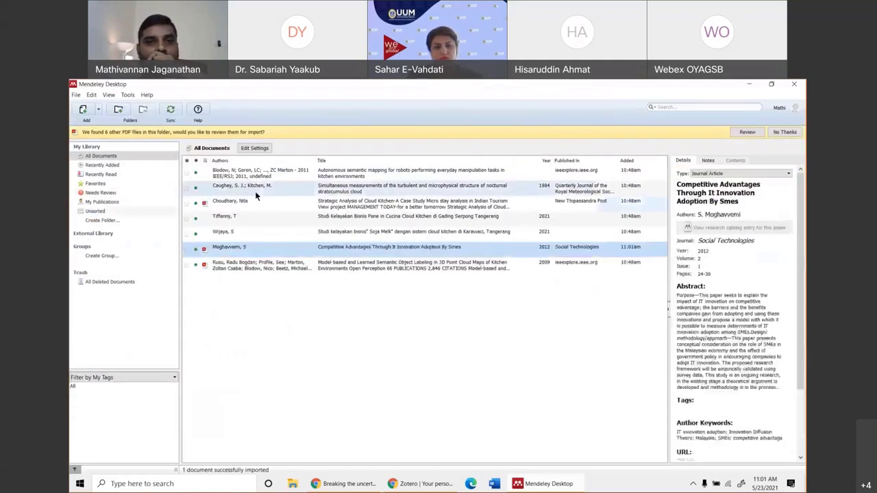
Review the six other Add folder PDFs, compare them in Explorer, and decline importing them.
click(748, 134)
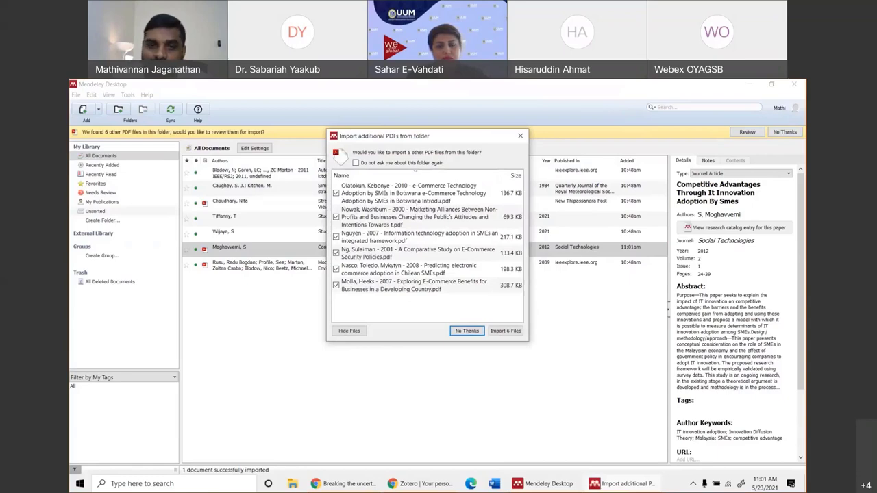
key(super+d)
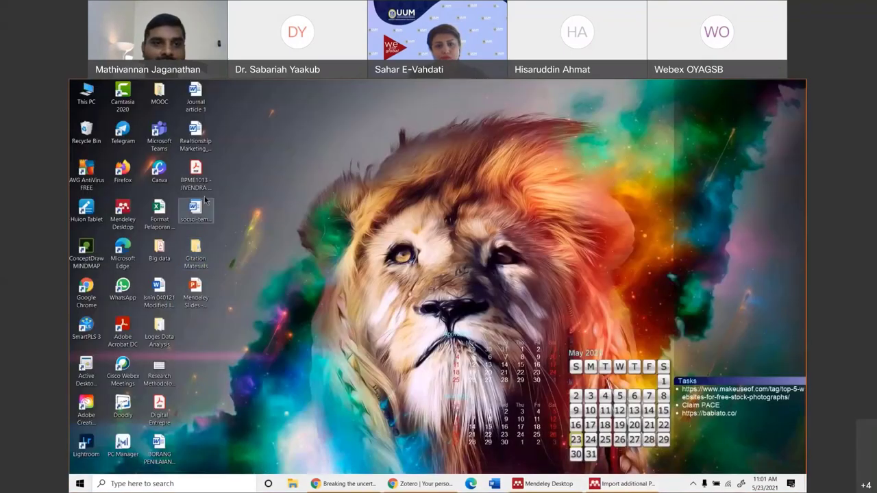
double_click(196, 254)
double_click(210, 185)
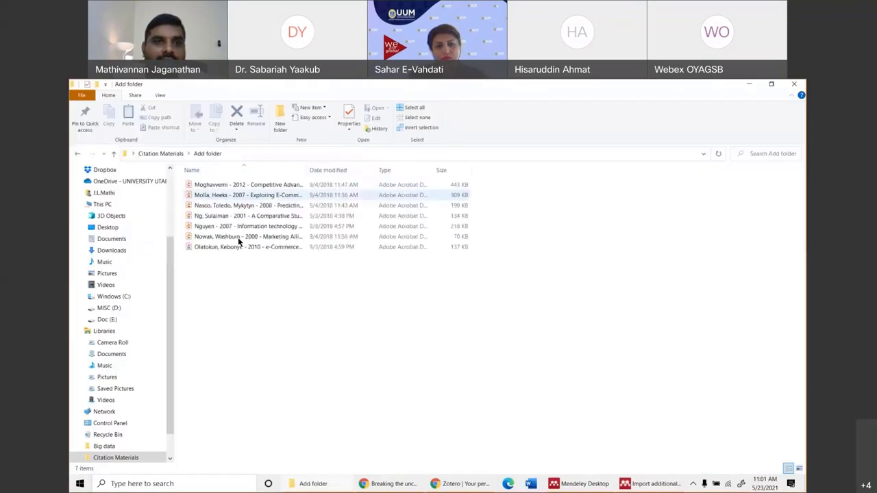
click(235, 186)
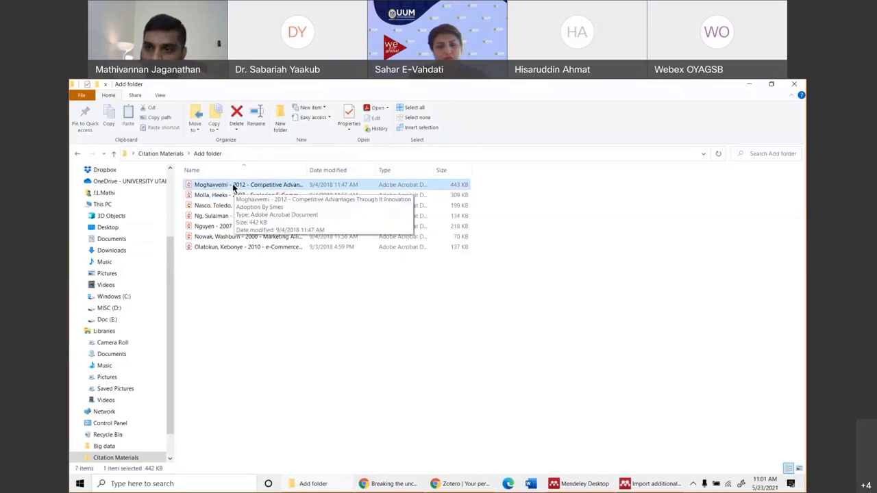
click(229, 265)
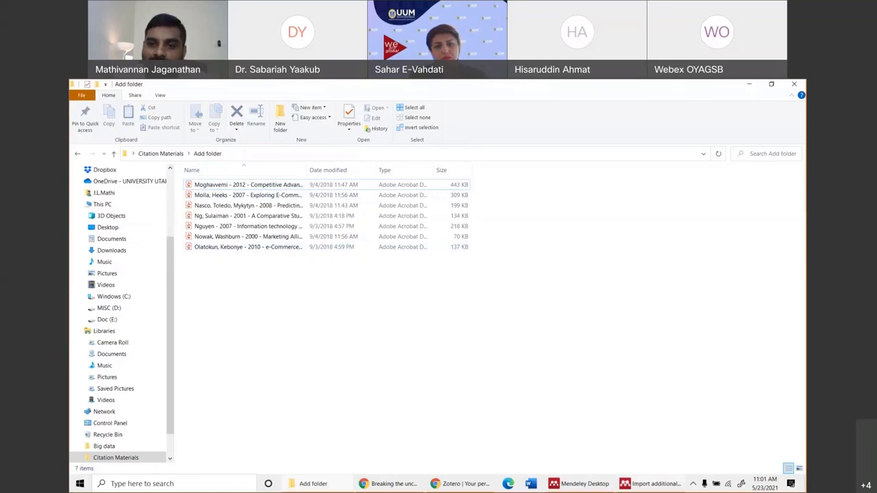
click(653, 484)
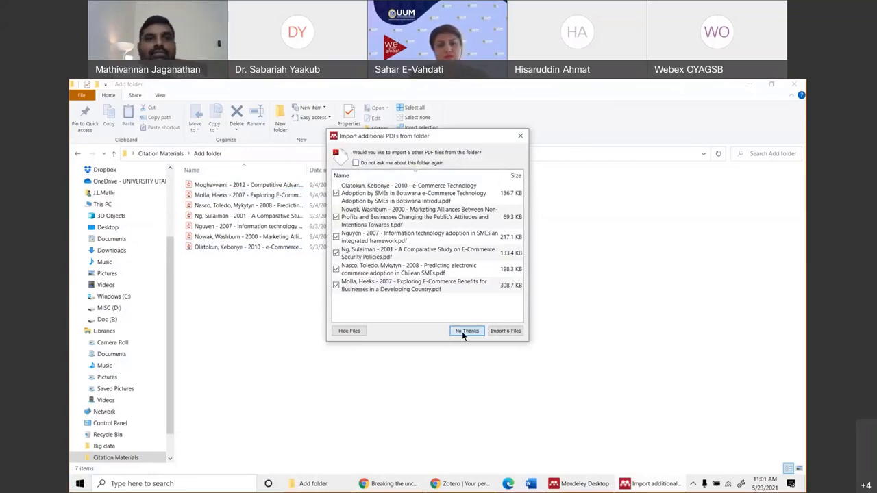
click(466, 331)
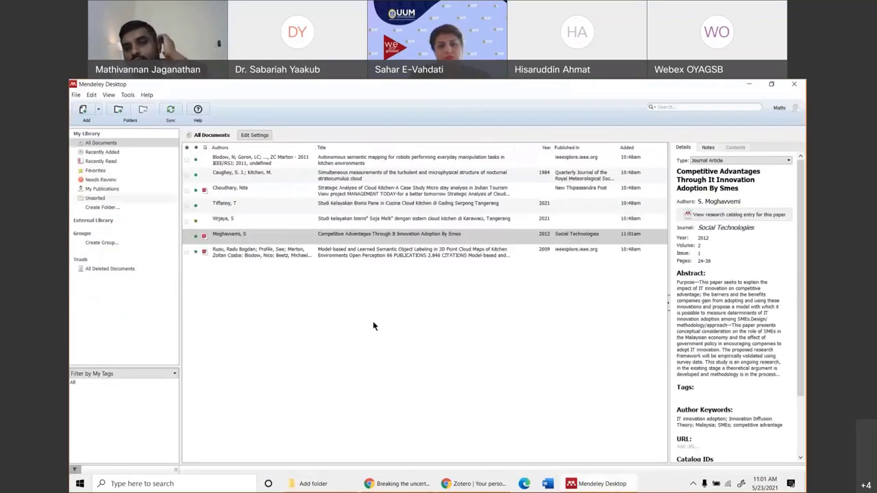
Through Add Files, select the Moghavvemi, Nguyen and Olatokun 2010 PDFs together and import them.
click(390, 235)
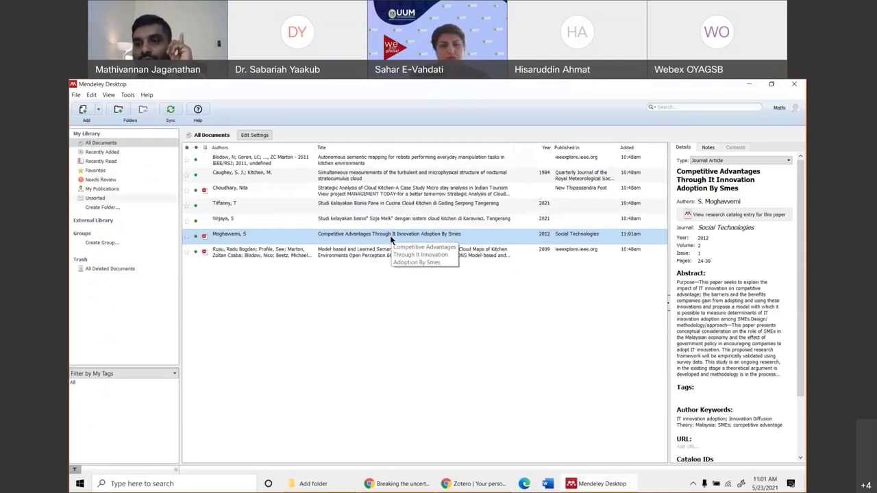
click(97, 110)
click(109, 122)
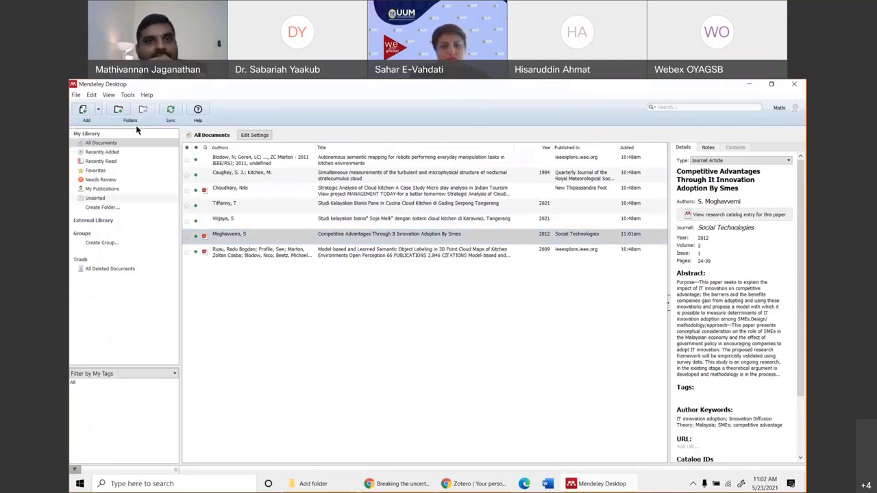
drag(179, 268, 463, 155)
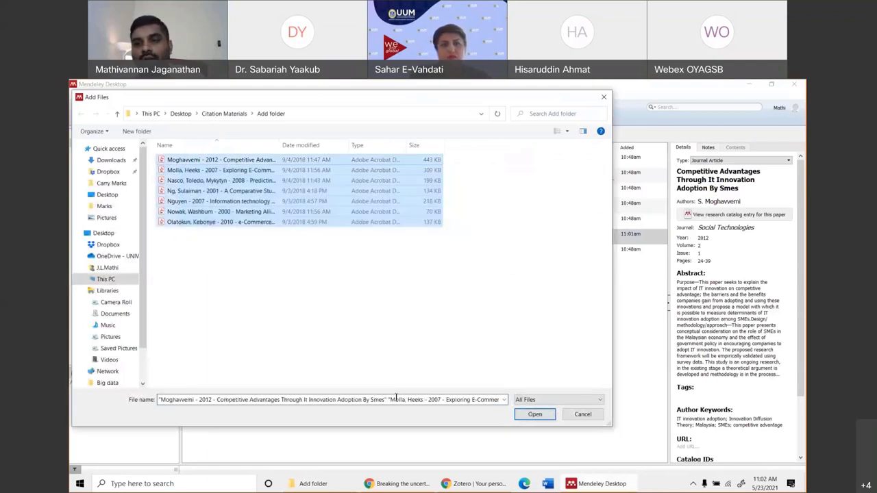
click(160, 317)
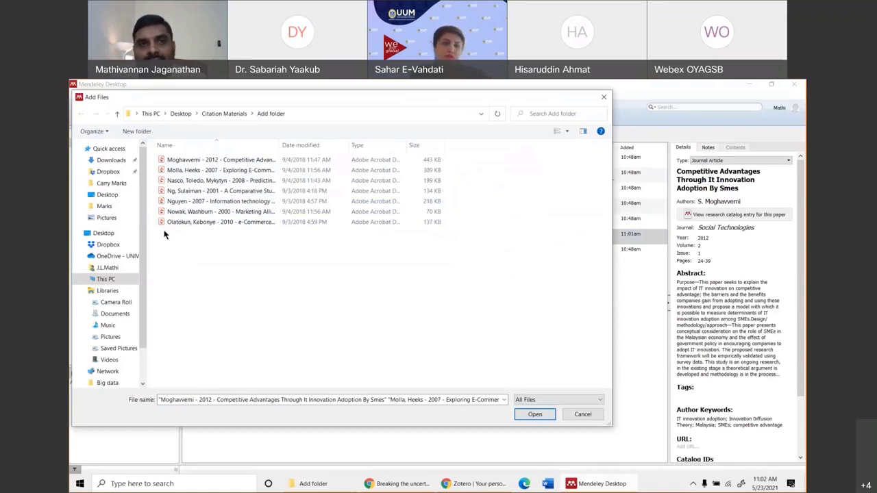
click(219, 160)
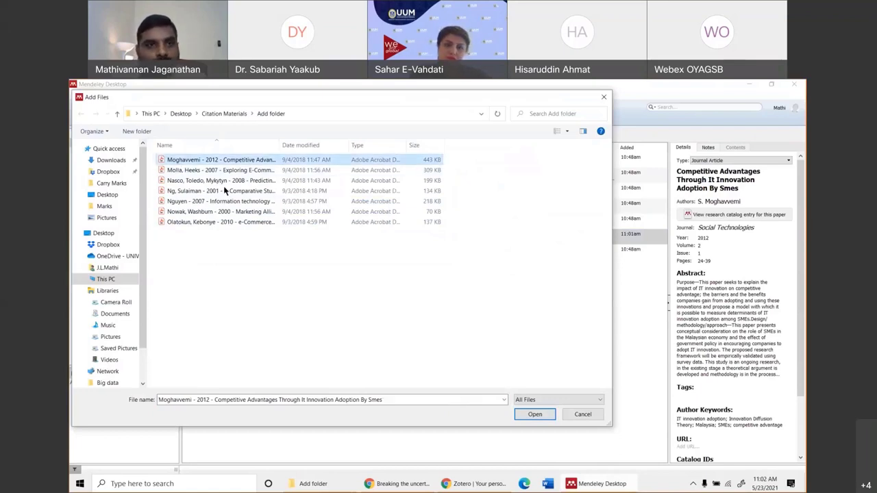
key(shift+Down)
key(shift+Down)
key(shift+Down)
key(shift+Down)
key(shift+Down)
key(shift+Down)
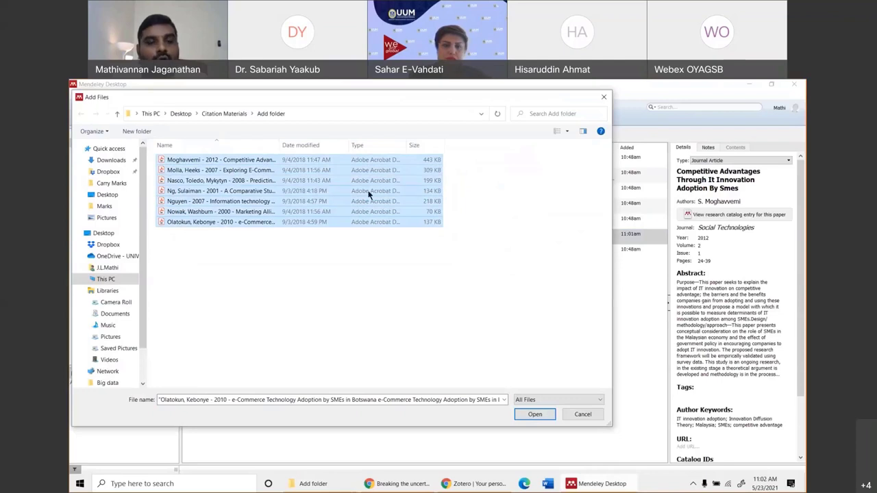
click(335, 271)
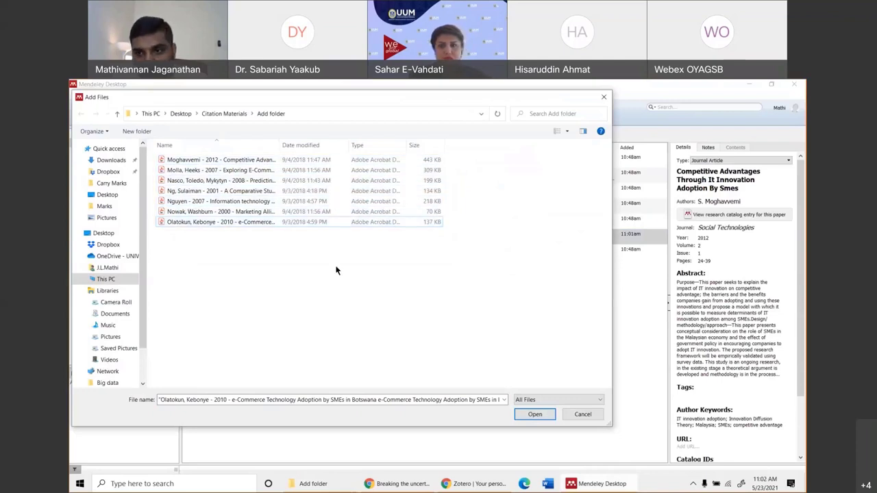
click(218, 161)
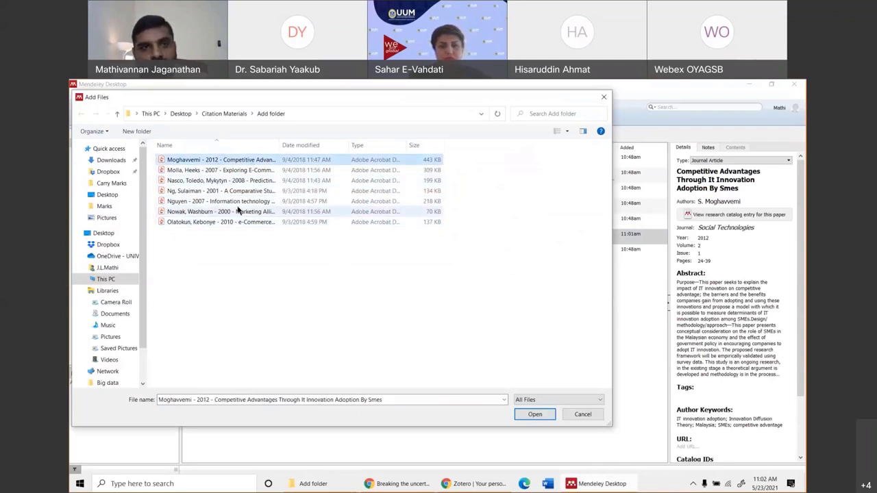
ctrl+click(237, 200)
ctrl+click(262, 222)
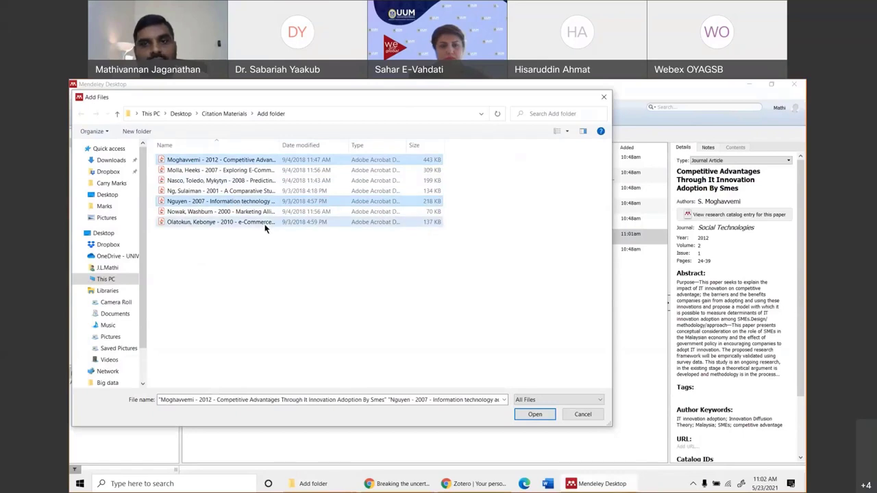
click(535, 415)
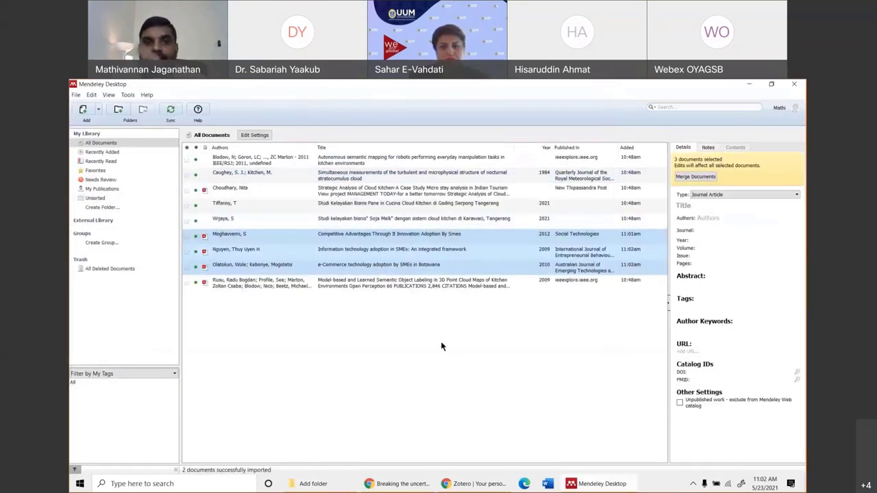
Start an Add Folder import and expand Users > mathi in the folder browser.
click(100, 111)
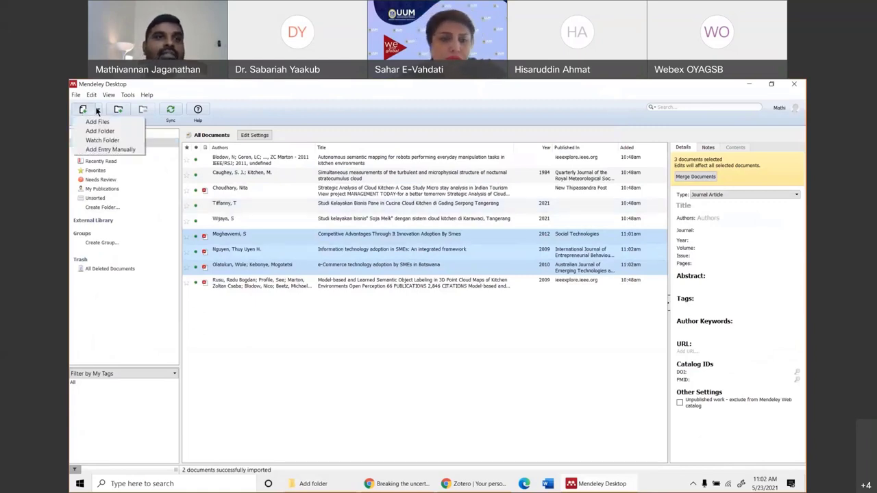
click(108, 132)
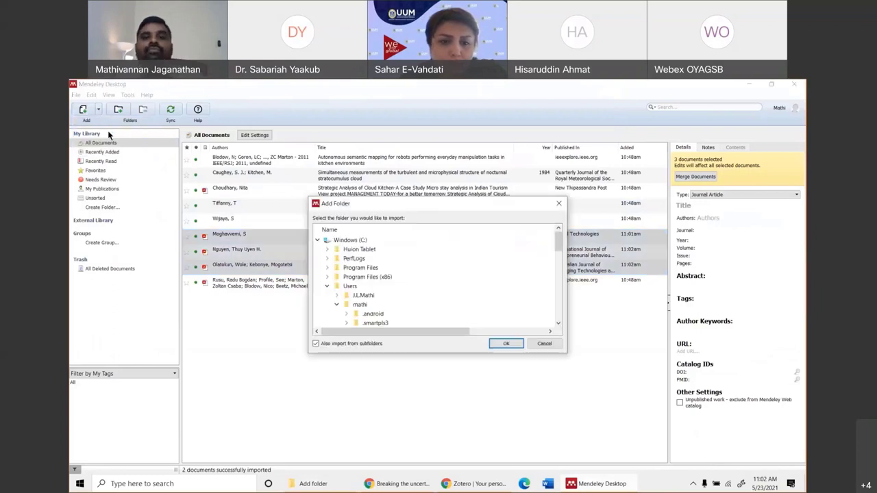
click(336, 304)
click(327, 285)
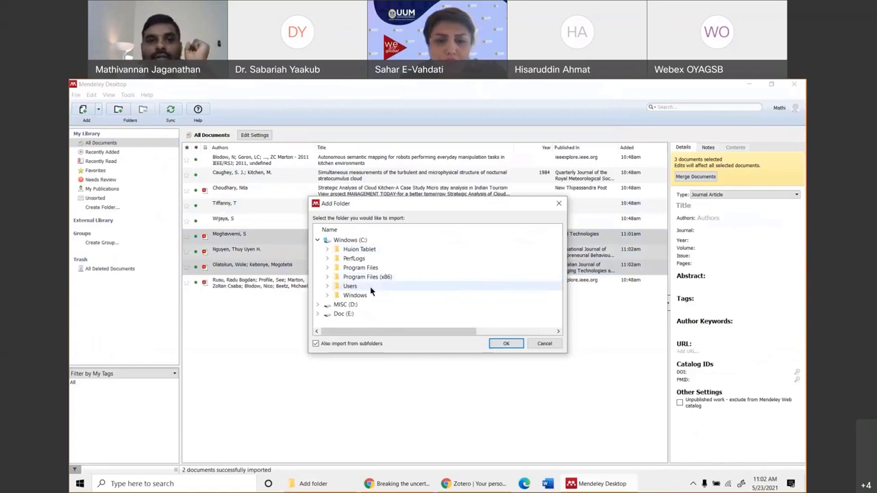
click(327, 285)
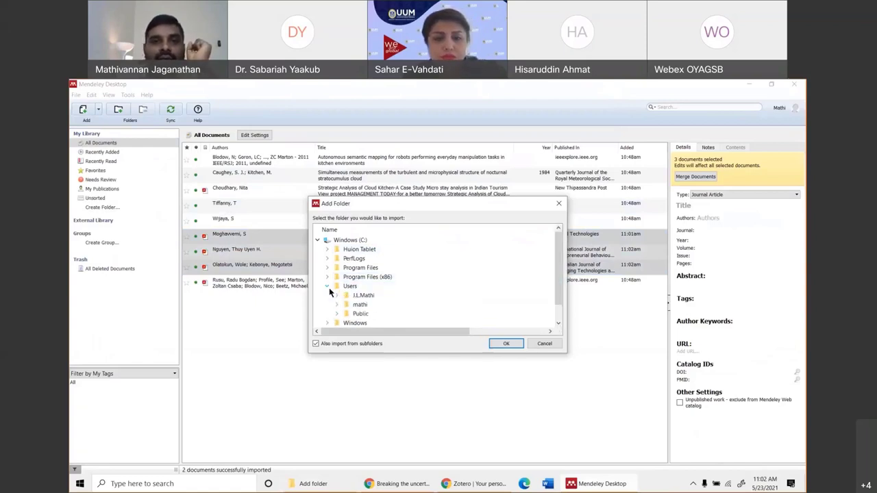
scroll(337, 281, down, 1)
click(336, 276)
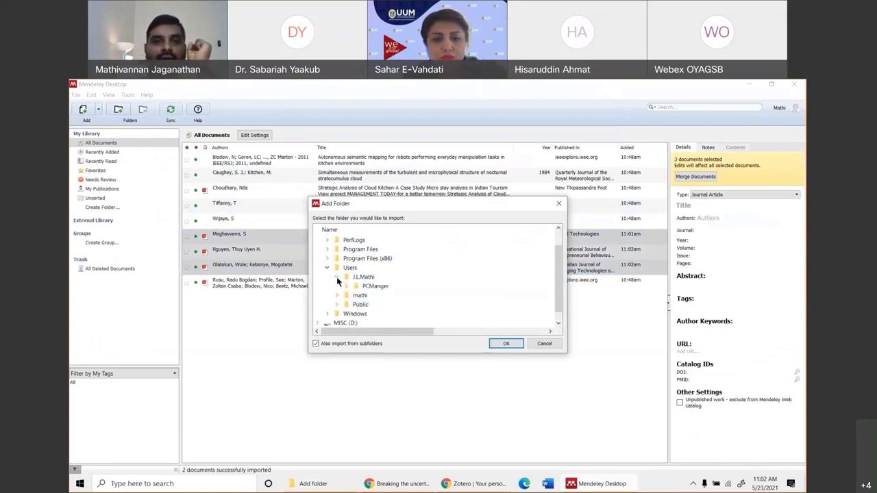
click(336, 276)
click(337, 286)
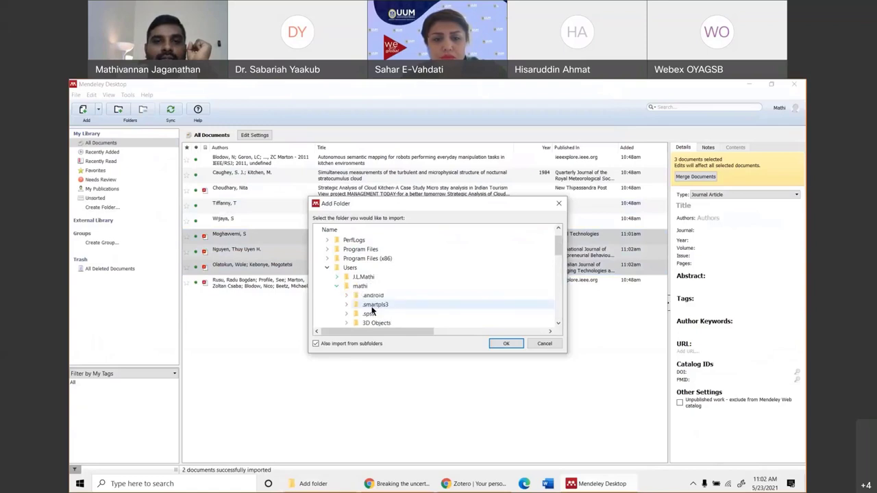
Browse to Desktop > Citation Materials > Conference and confirm importing that folder.
scroll(339, 295, down, 2)
click(346, 277)
click(347, 267)
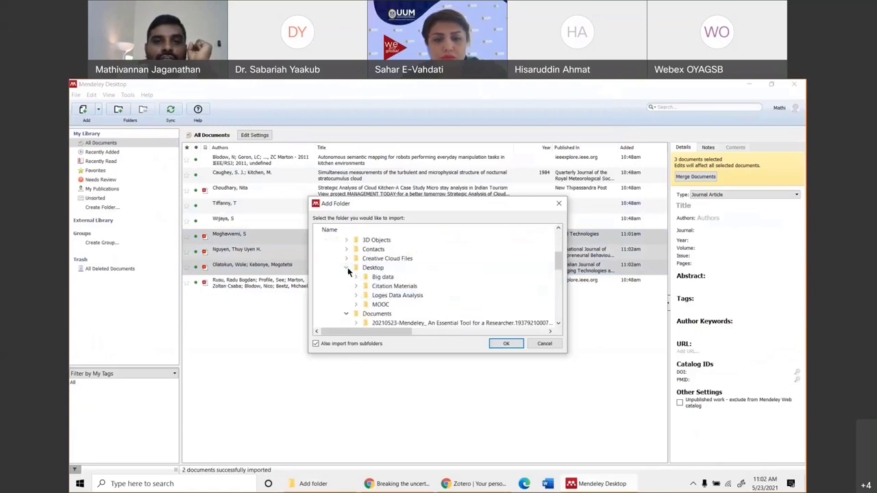
scroll(348, 267, down, 1)
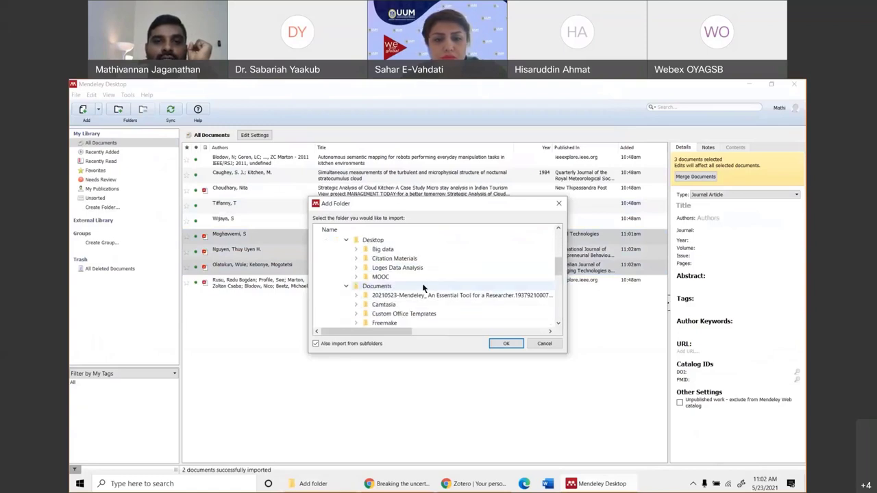
double_click(370, 258)
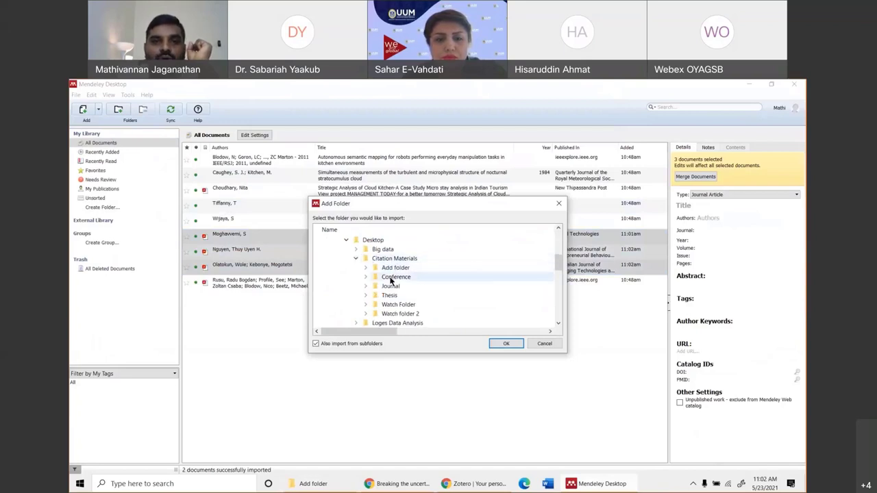
click(392, 278)
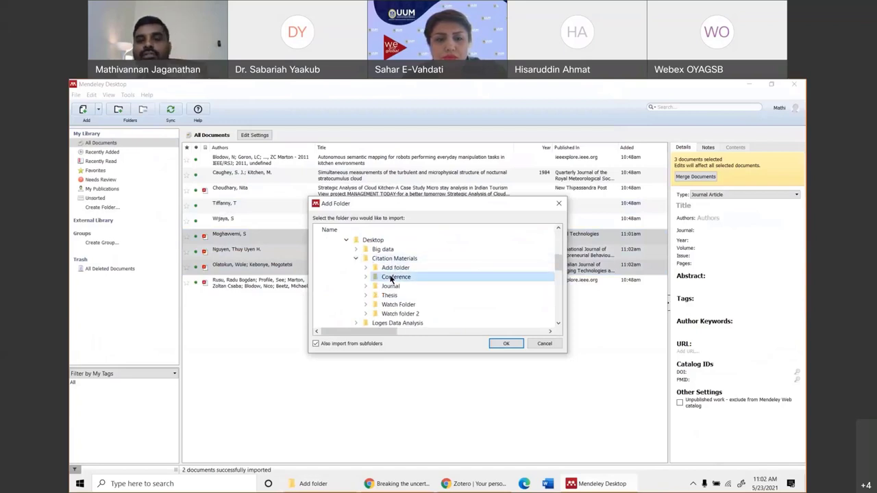
click(506, 344)
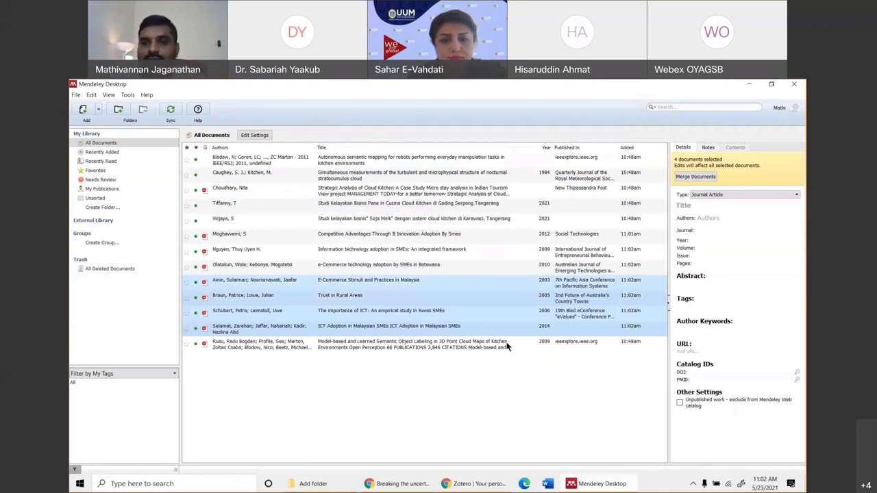
Choose Add Entry Manually from the Add menu to open a blank Journal Article form.
click(98, 109)
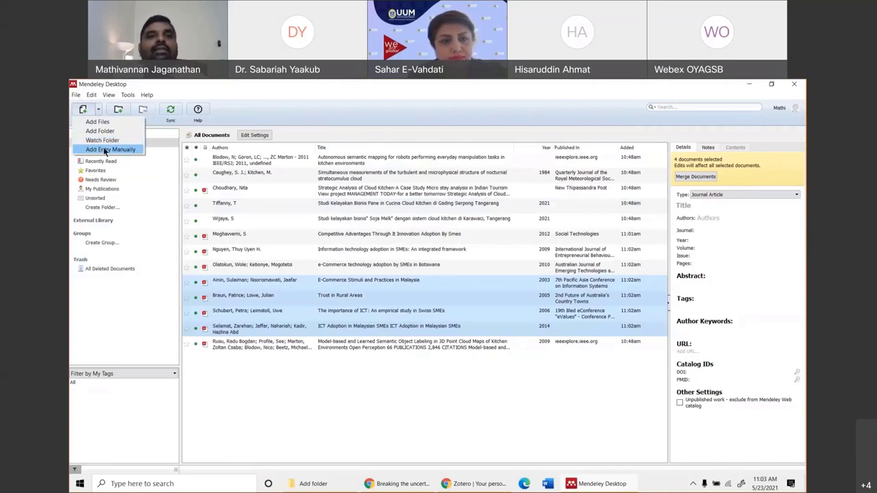
click(105, 151)
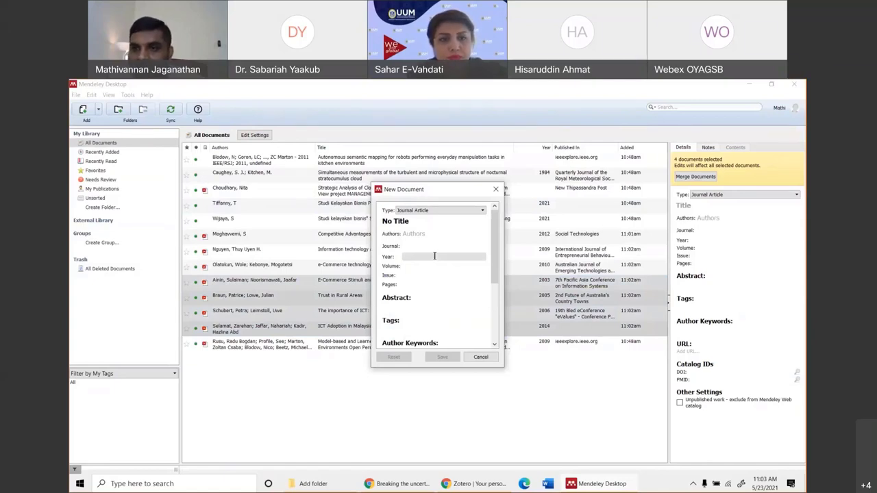
Make the manual entry a Book and replace the No Title placeholder with the author's full name.
click(439, 211)
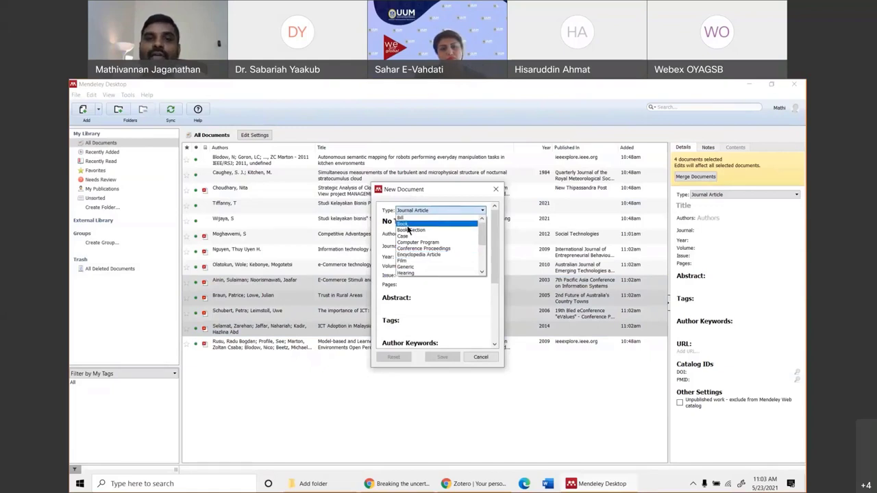
click(415, 224)
drag(415, 223, 357, 225)
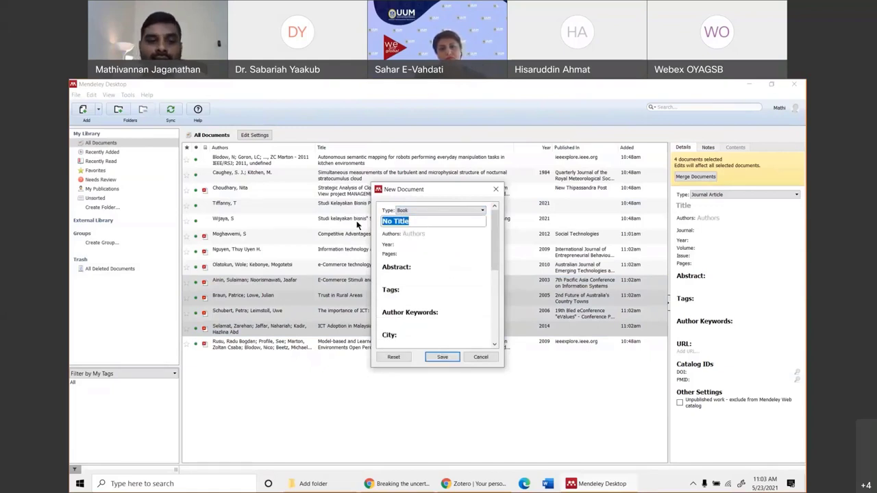
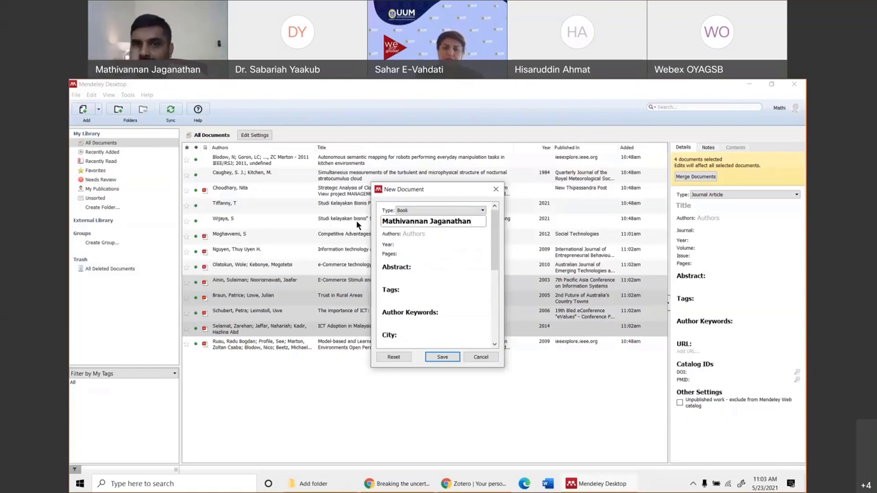
key(Return)
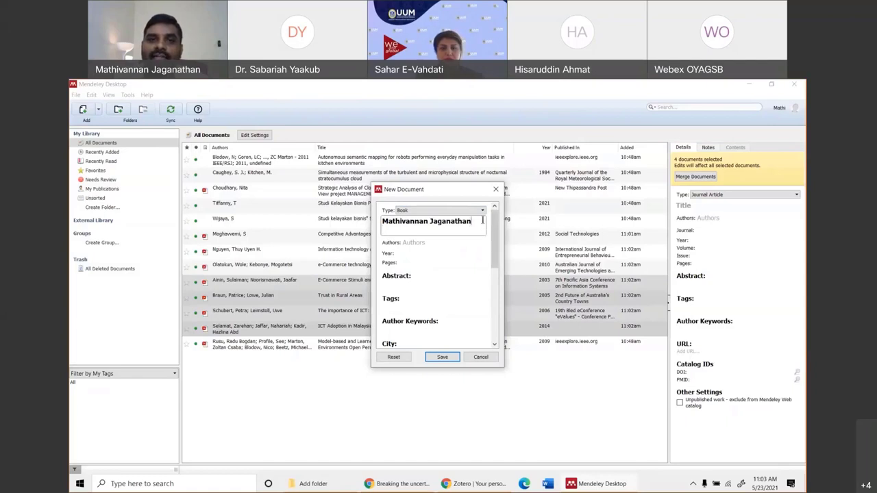
click(423, 244)
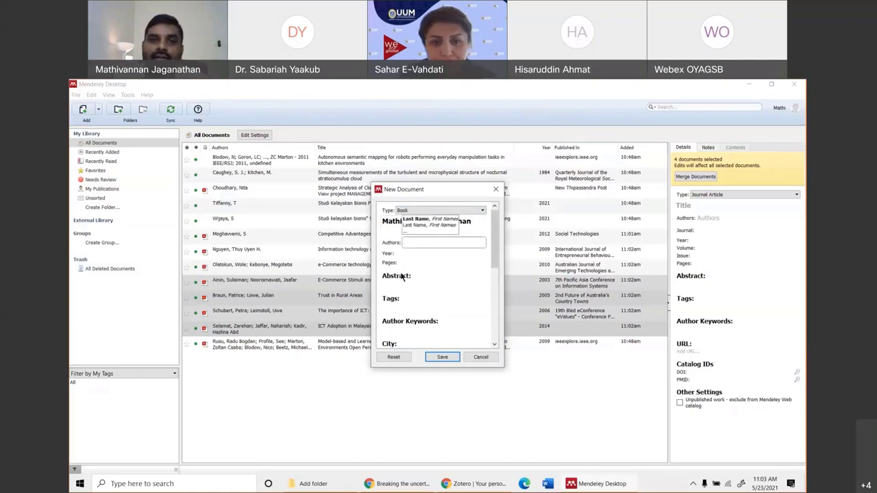
Cut the author's name out of the title field and paste it into the Authors field.
click(475, 225)
drag(474, 225, 403, 221)
key(super+c)
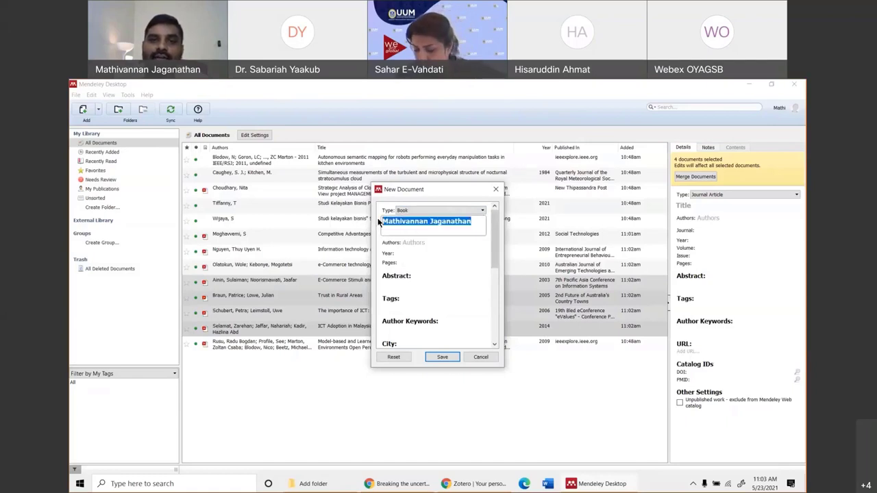
right_click(404, 222)
click(411, 247)
click(429, 242)
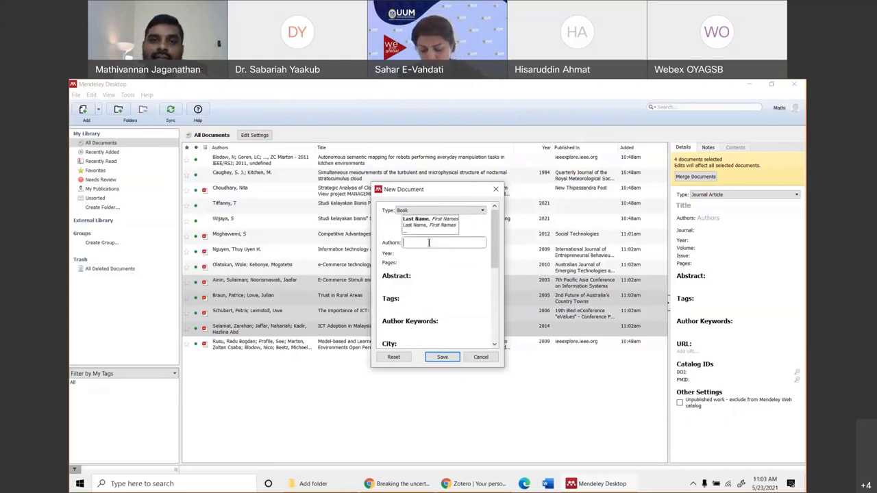
right_click(429, 241)
click(464, 284)
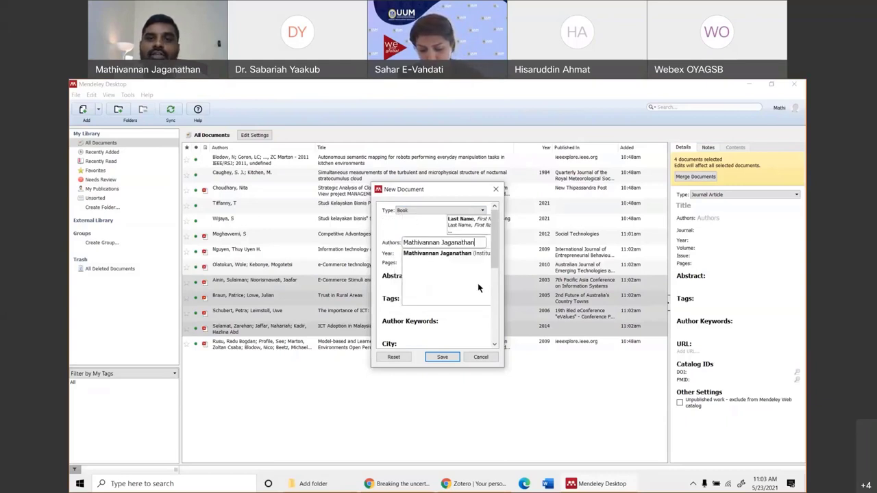
click(478, 282)
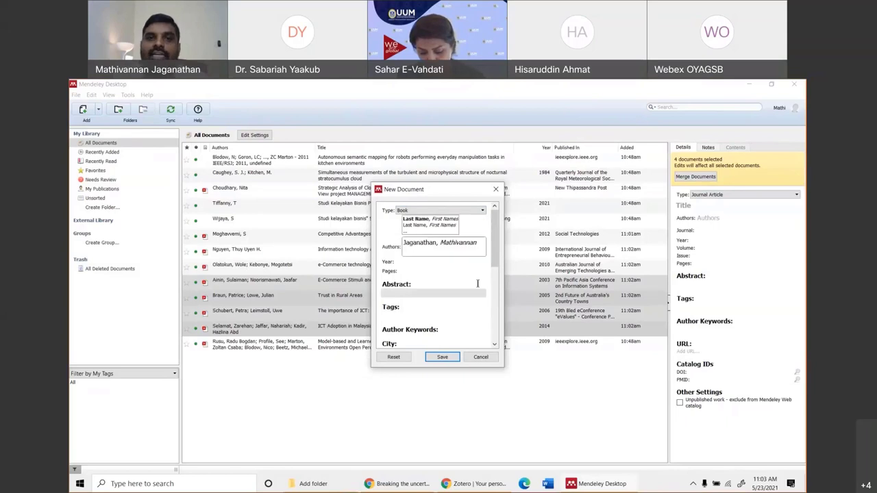
Add a second author on a new line and correct its spelling.
click(431, 242)
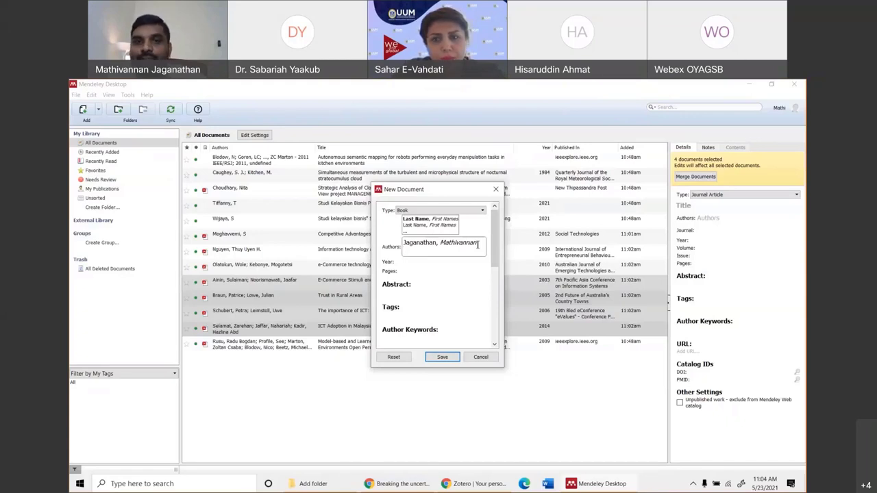
key(Return)
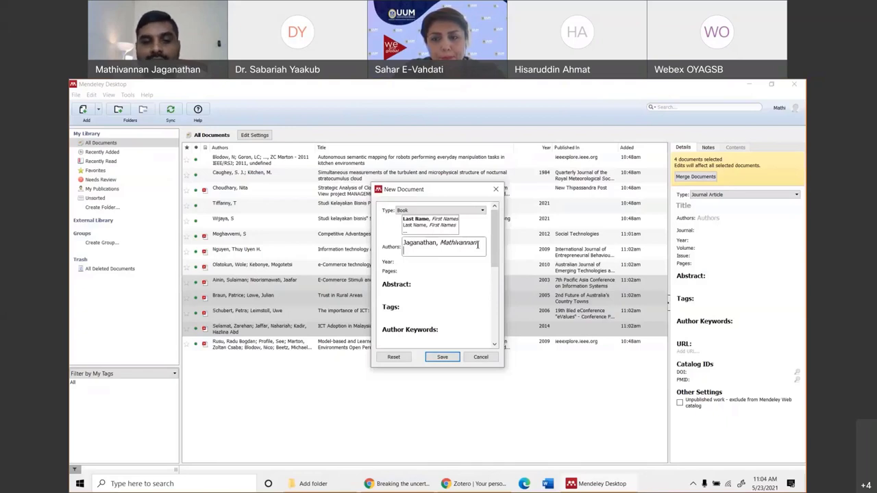
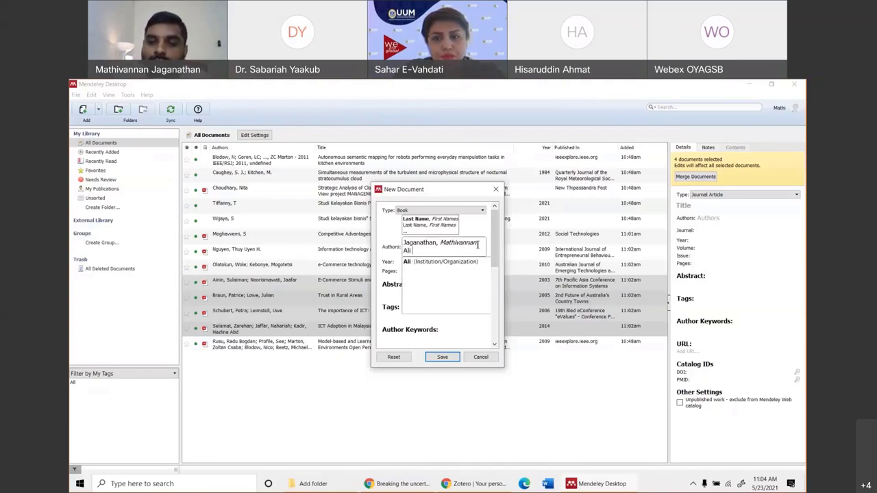
key(BackSpace)
key(BackSpace)
key(BackSpace)
key(BackSpace)
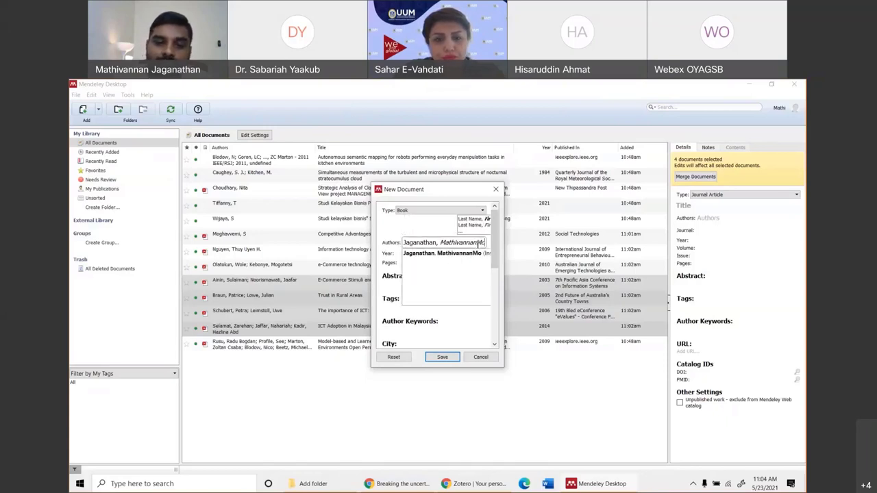
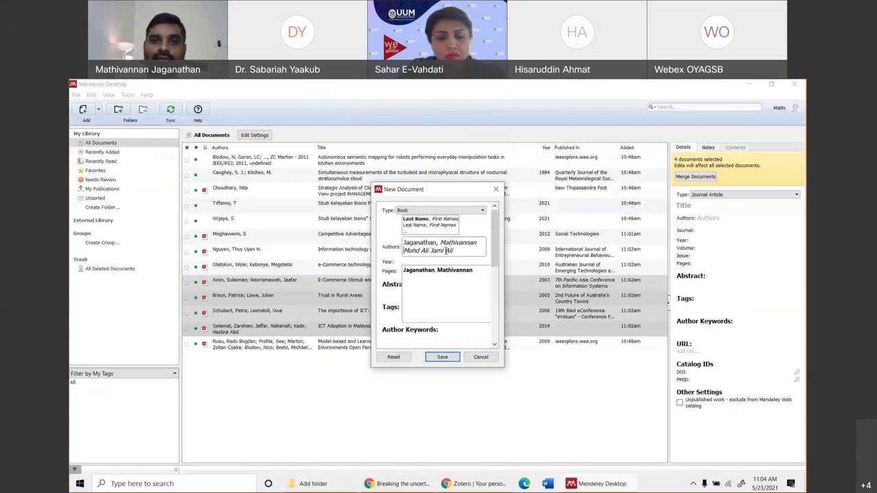
click(441, 250)
text(a)
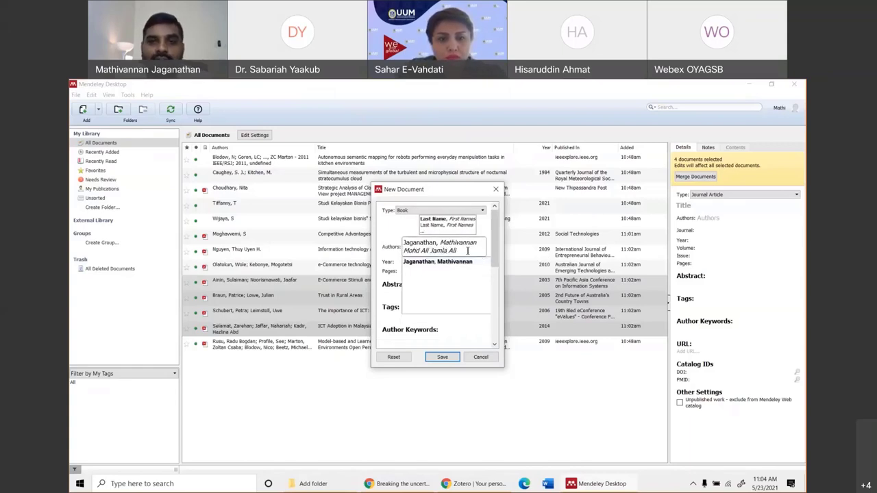
key(Return)
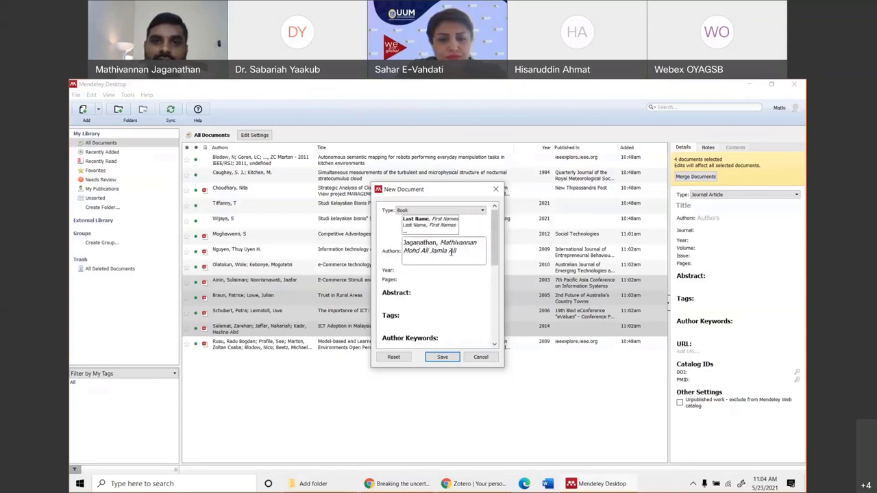
key(BackSpace)
text(a)
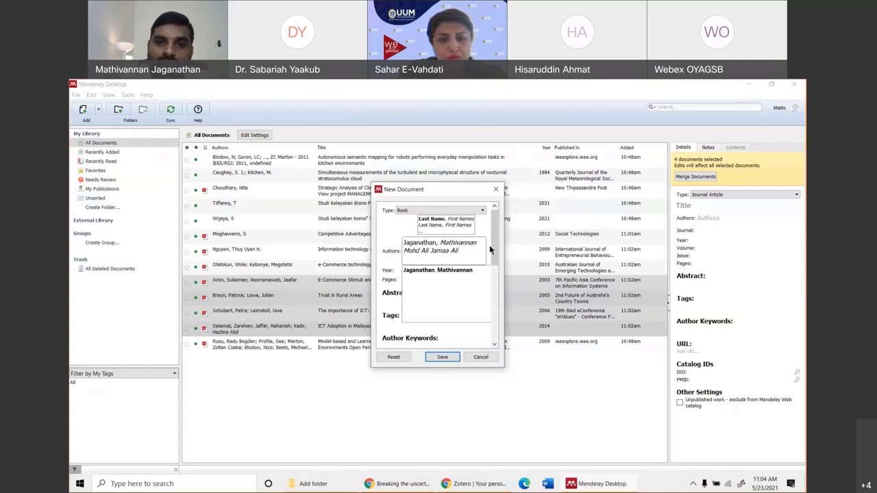
text(l)
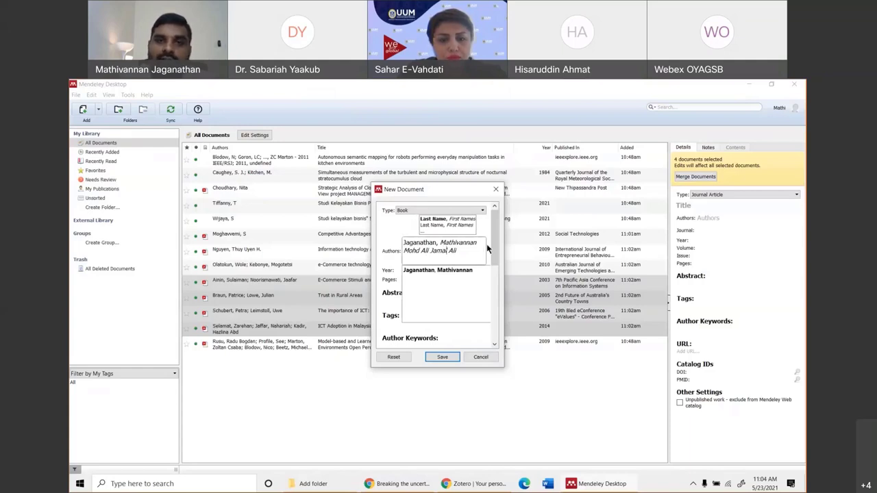
click(465, 251)
Insert a comma between the second author's last and first names and commit the author list.
click(428, 302)
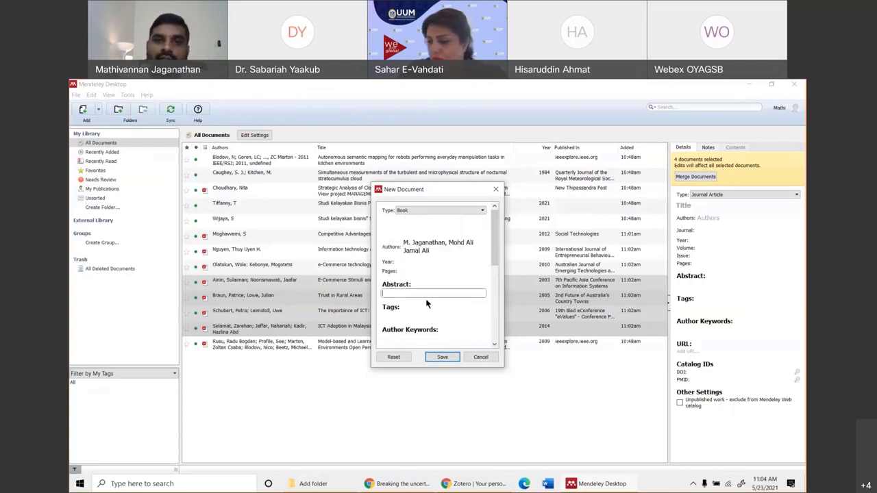
click(442, 251)
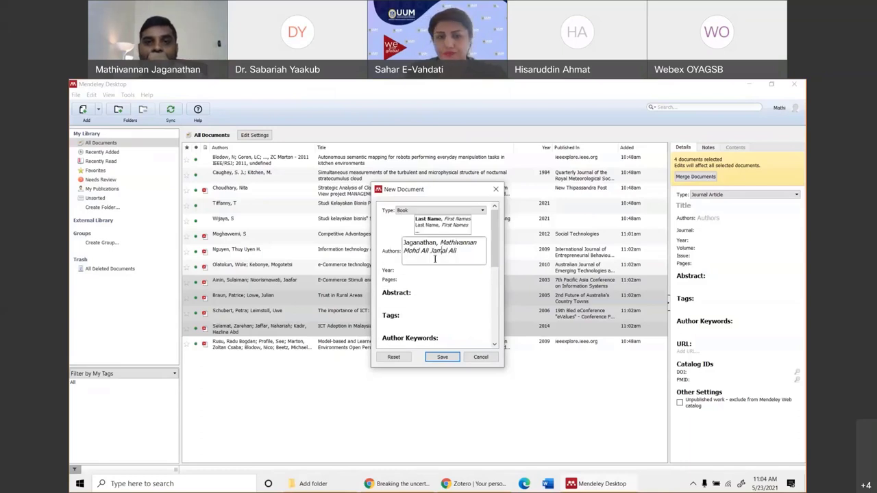
click(432, 247)
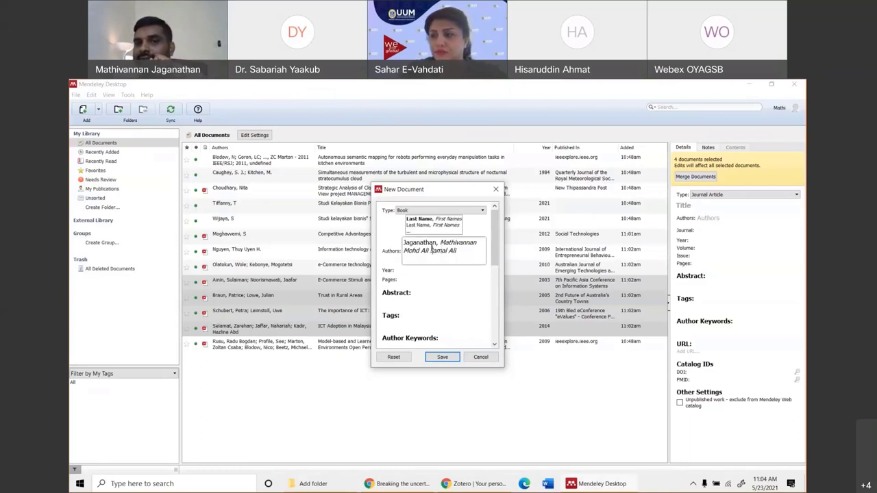
click(430, 250)
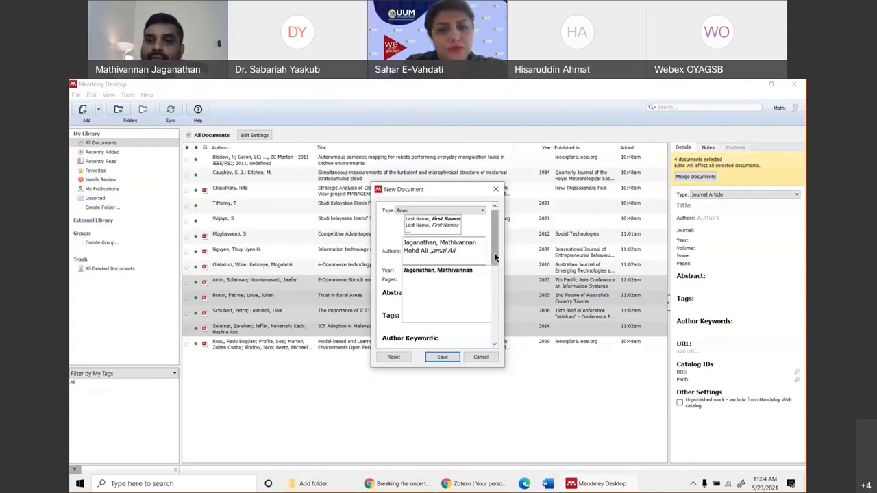
text(,)
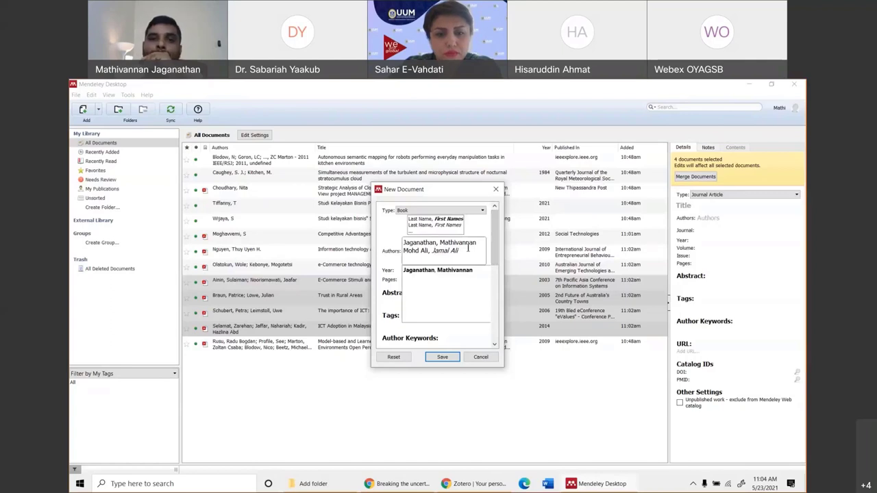
key(Return)
click(460, 286)
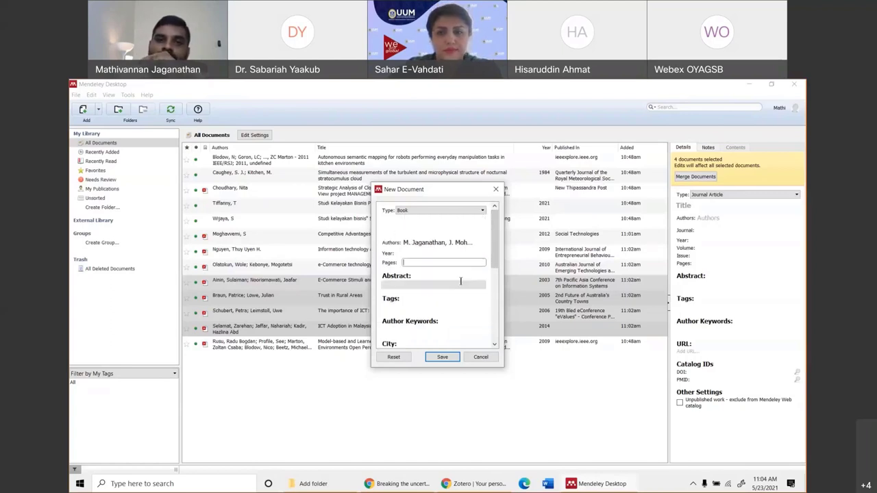
click(453, 243)
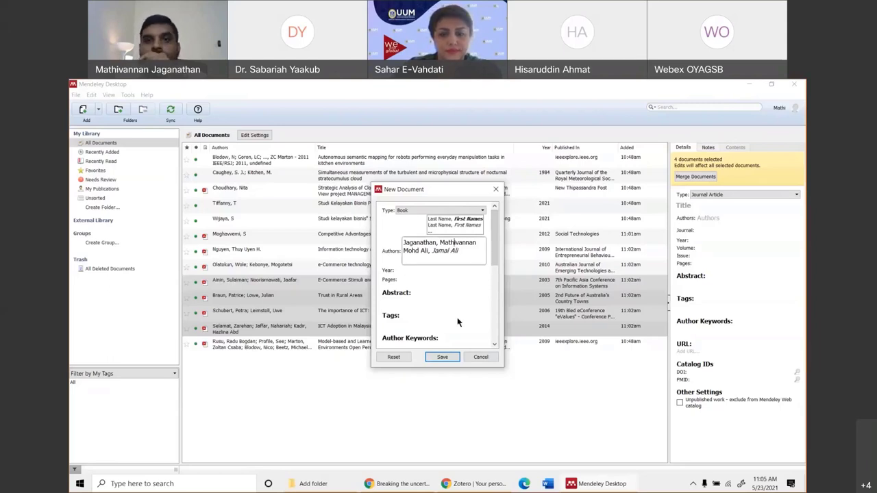
Commit the two authors, review the form's fields, then cancel to discard the unsaved Book entry.
click(440, 276)
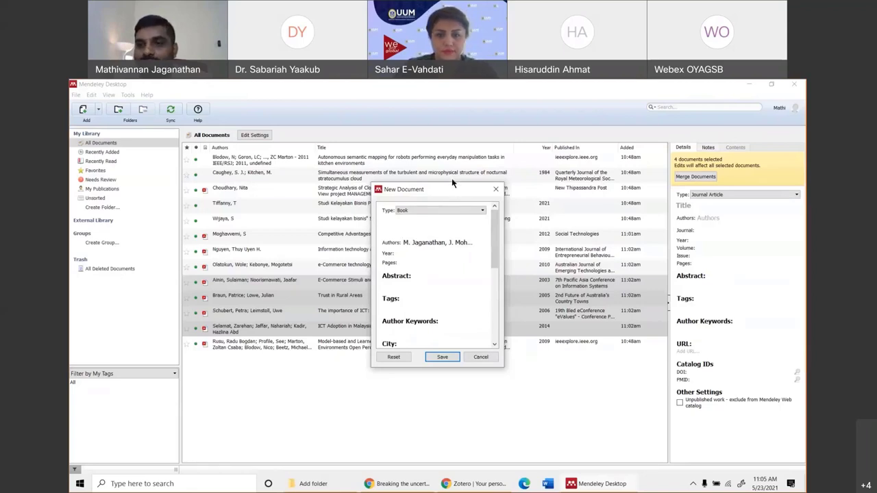
drag(452, 190, 456, 177)
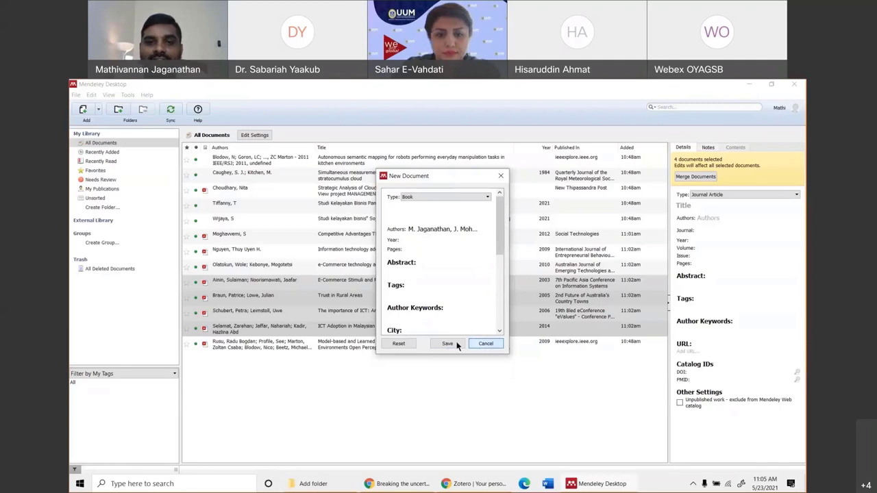
scroll(442, 255, down, 2)
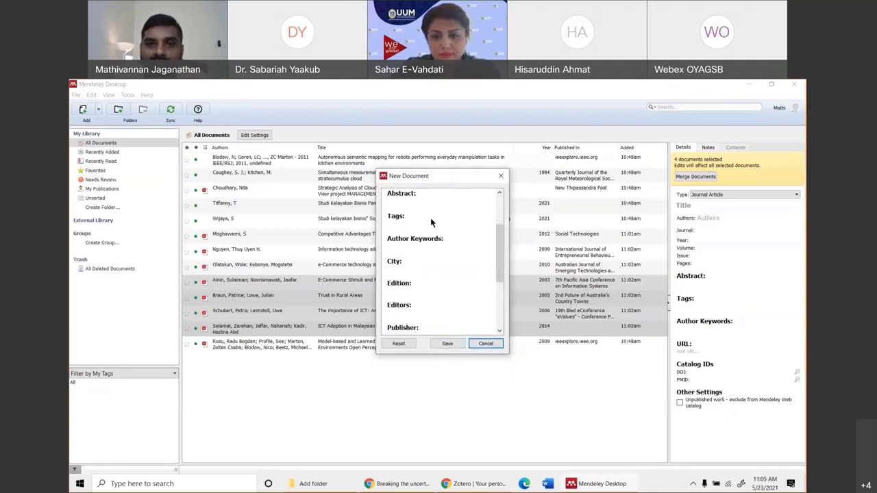
click(485, 343)
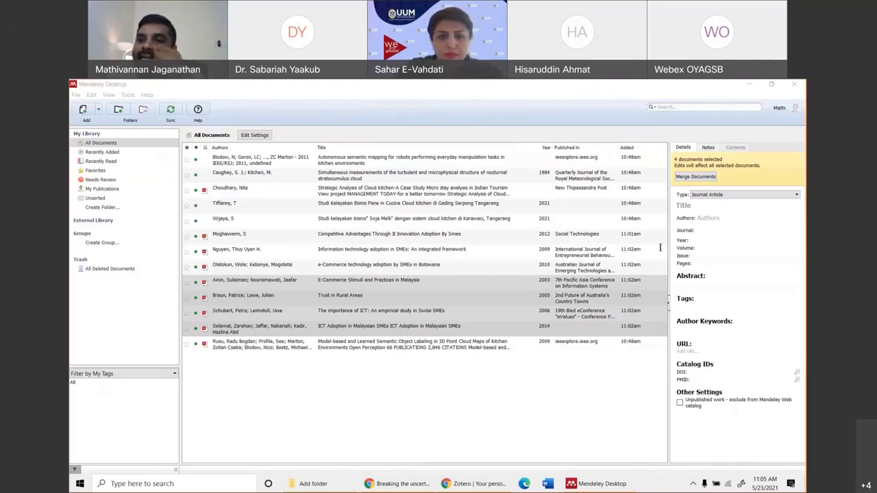
click(577, 471)
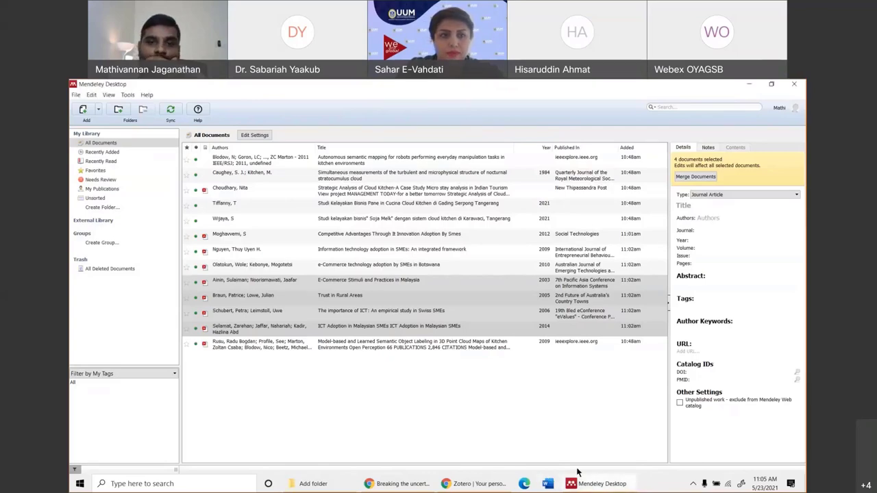
click(397, 483)
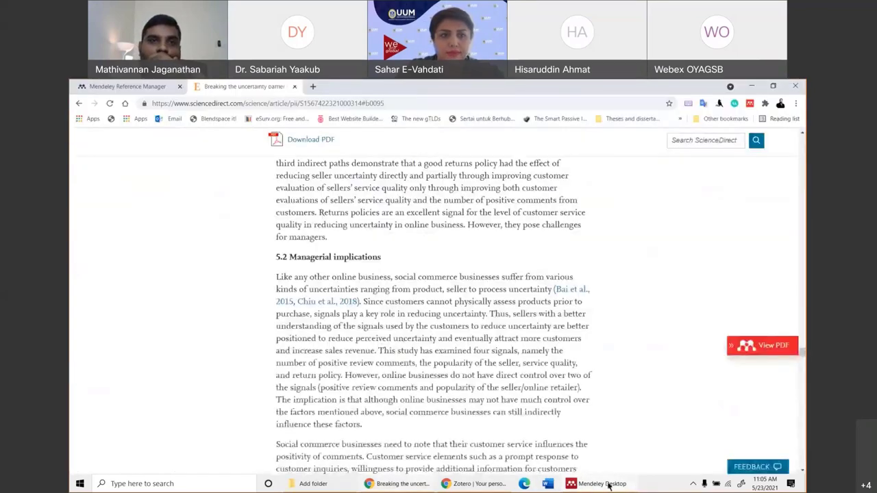
click(600, 483)
click(147, 94)
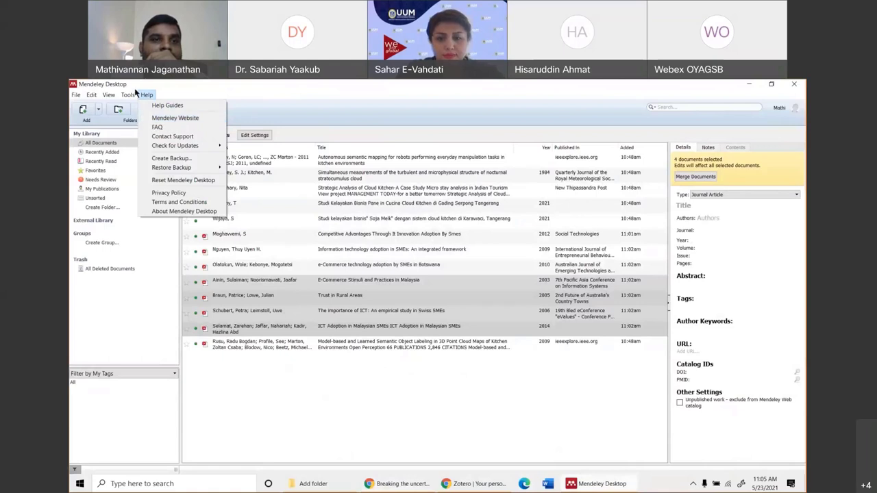
mouse_move(128, 96)
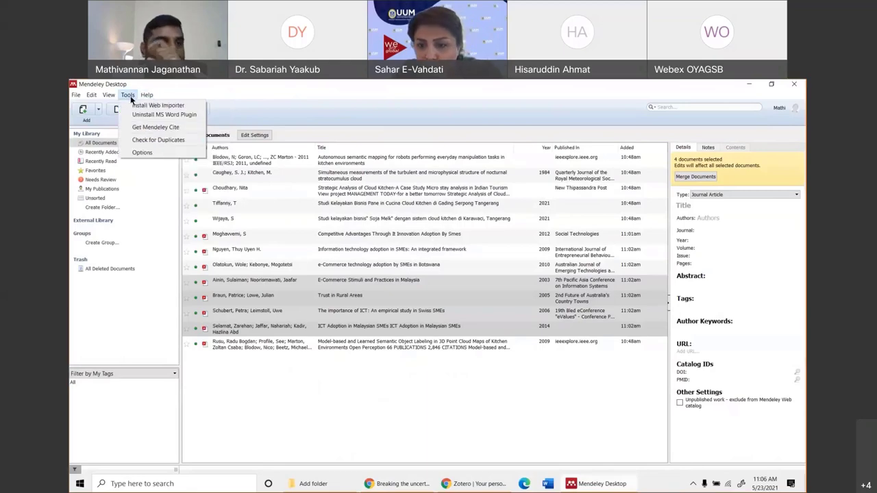
click(405, 484)
click(599, 483)
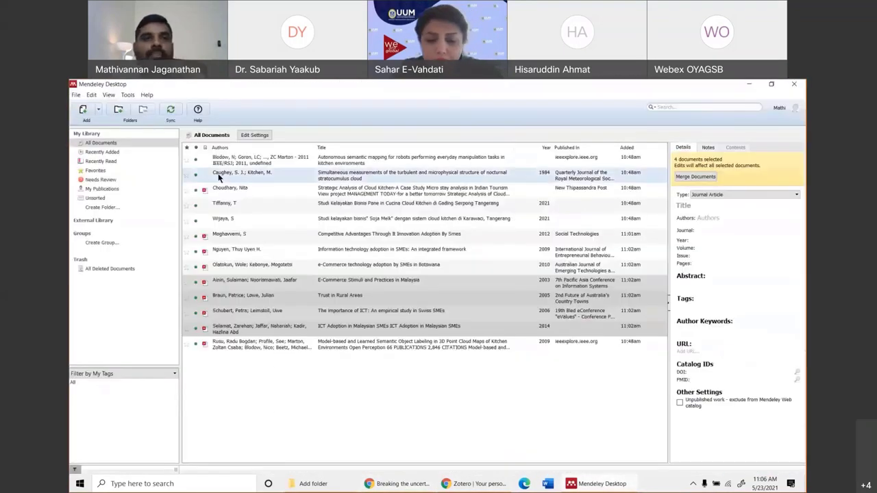
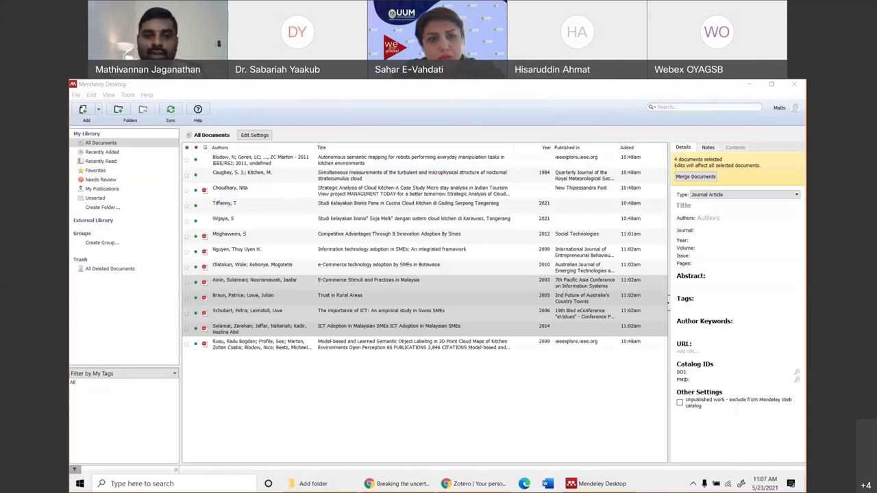
Search Google for 'mendeley' in a new tab, correcting the misspelled 'meneley'.
click(401, 484)
click(428, 87)
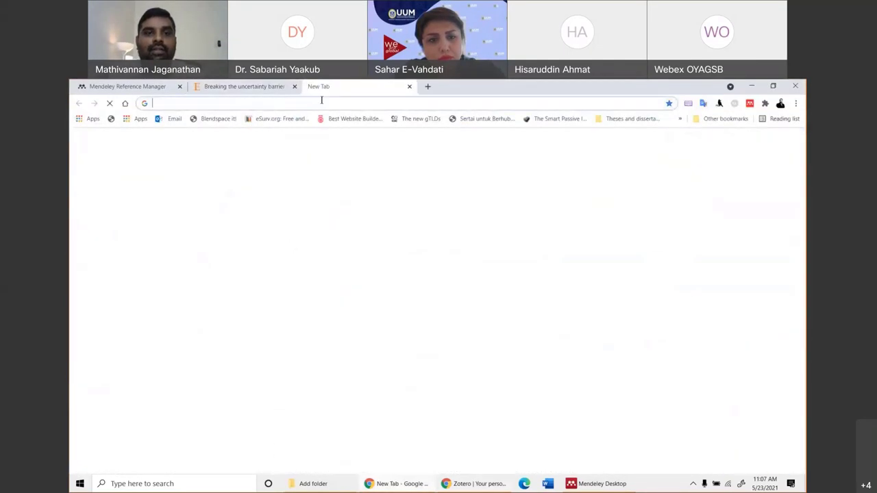
click(321, 100)
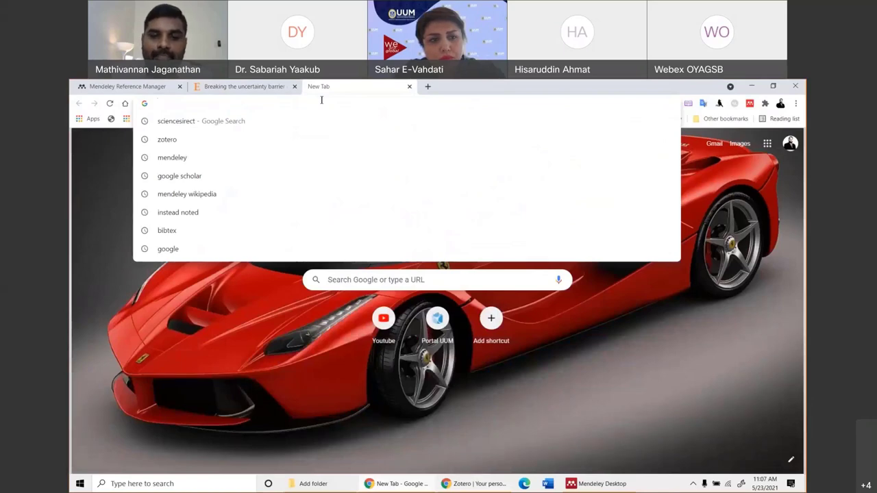
text(me)
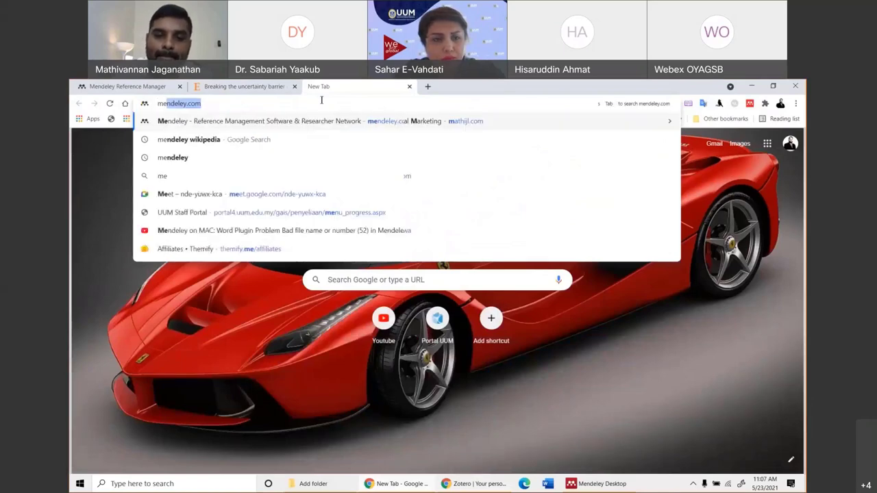
text(neley)
key(Return)
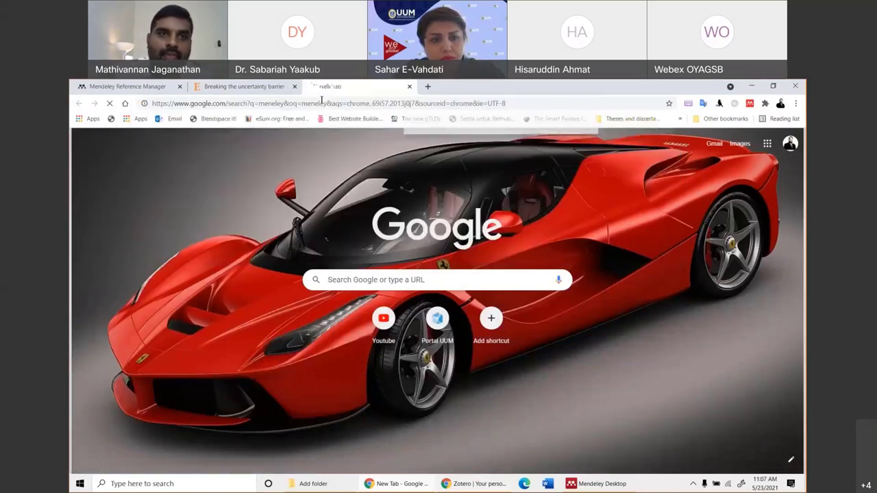
drag(208, 155, 137, 154)
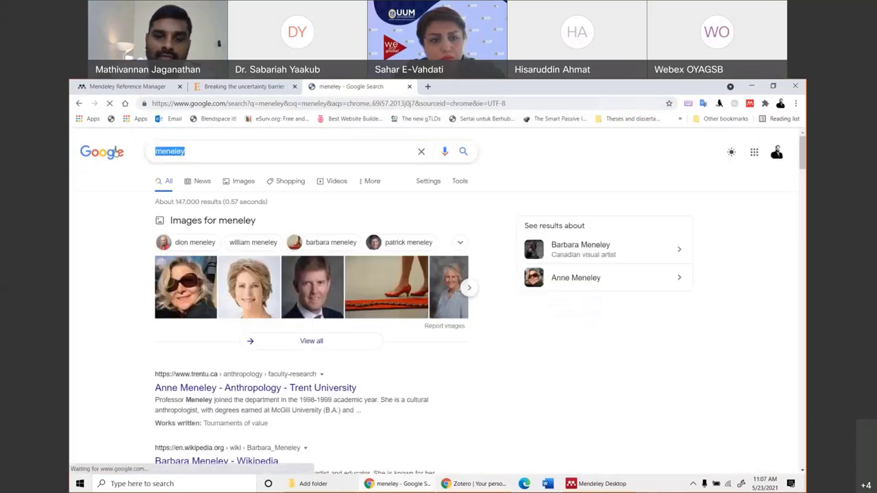
text(mend)
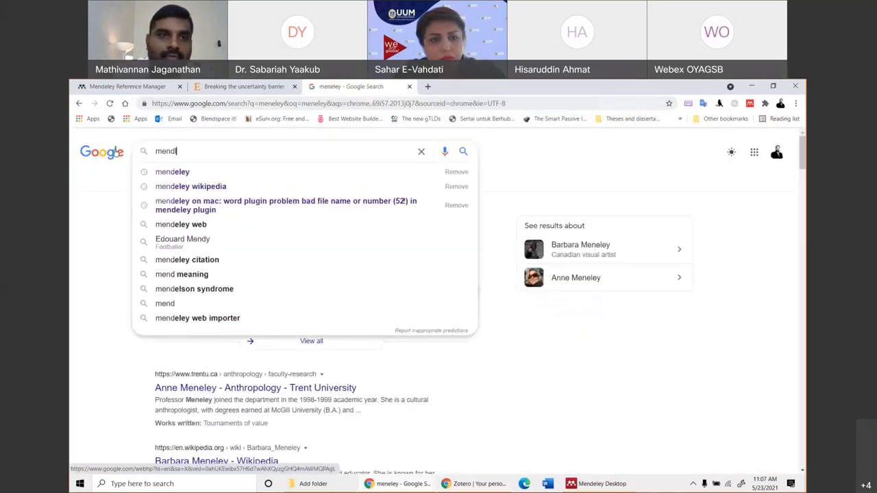
text(eley)
key(Return)
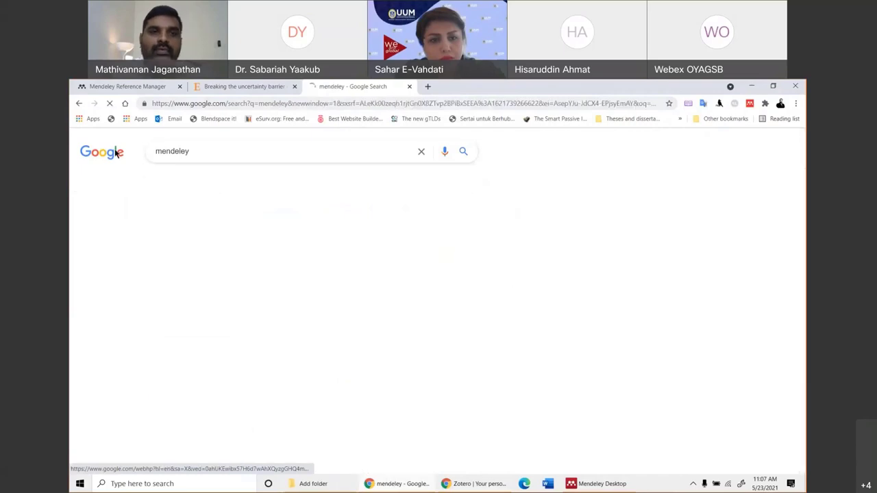
Open the Download Mendeley Desktop result and close the separate search results window.
click(230, 235)
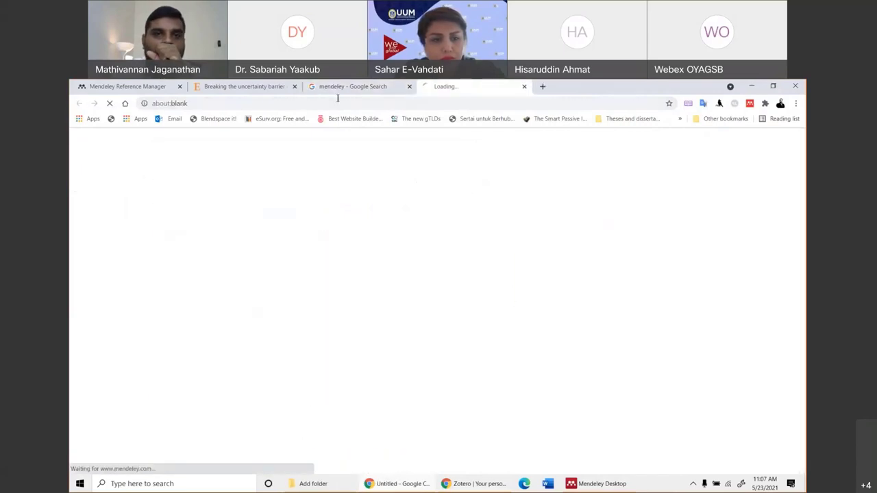
click(346, 89)
drag(346, 90, 114, 90)
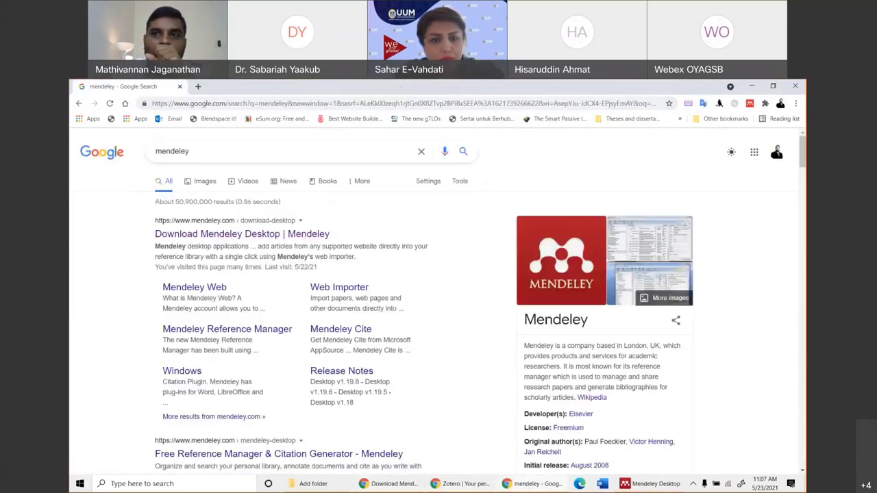
click(795, 86)
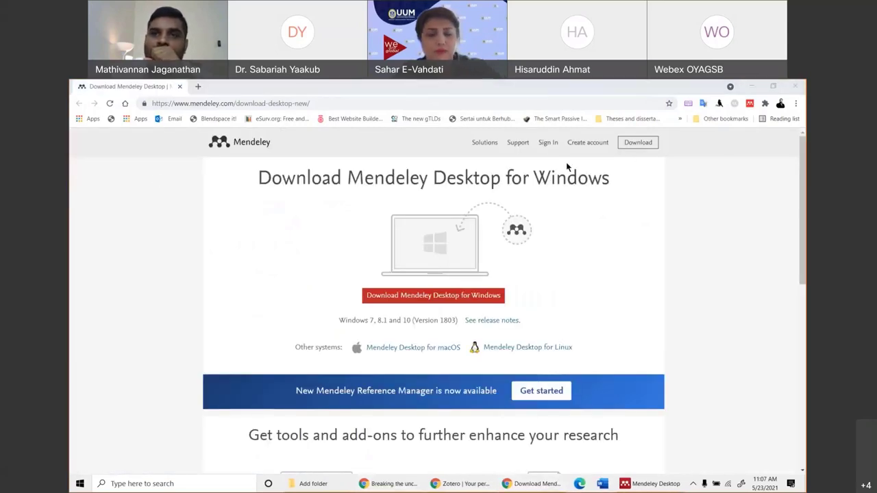
Sign out of the current Mendeley Web account and start signing in again.
click(549, 145)
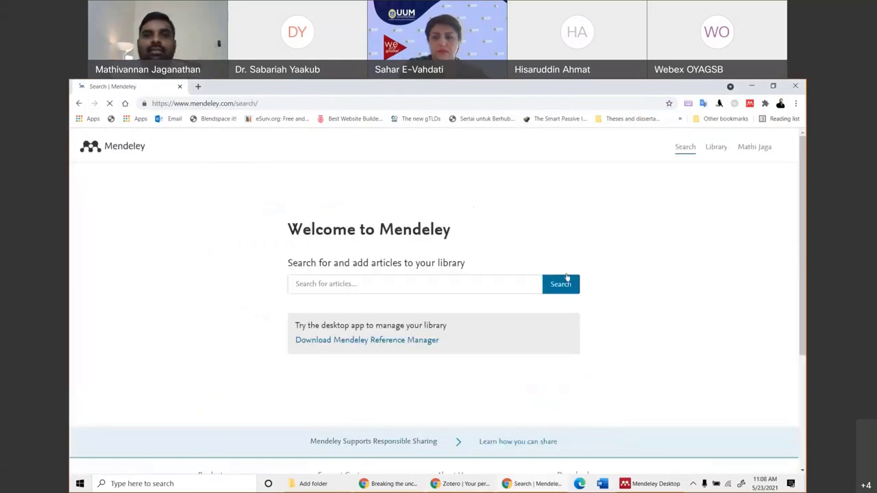
click(779, 146)
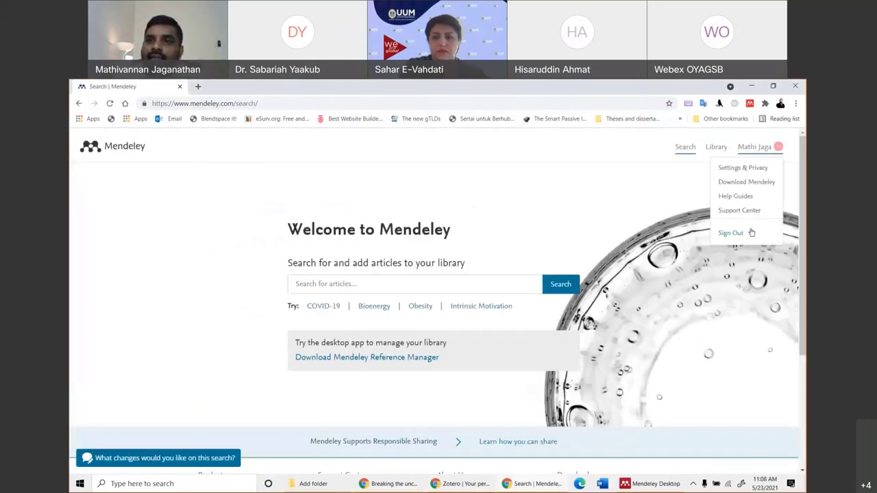
click(730, 234)
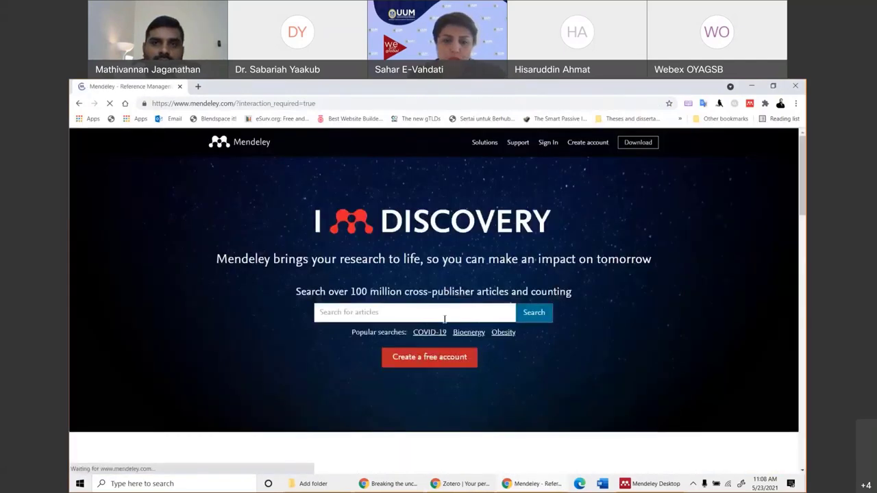
click(555, 146)
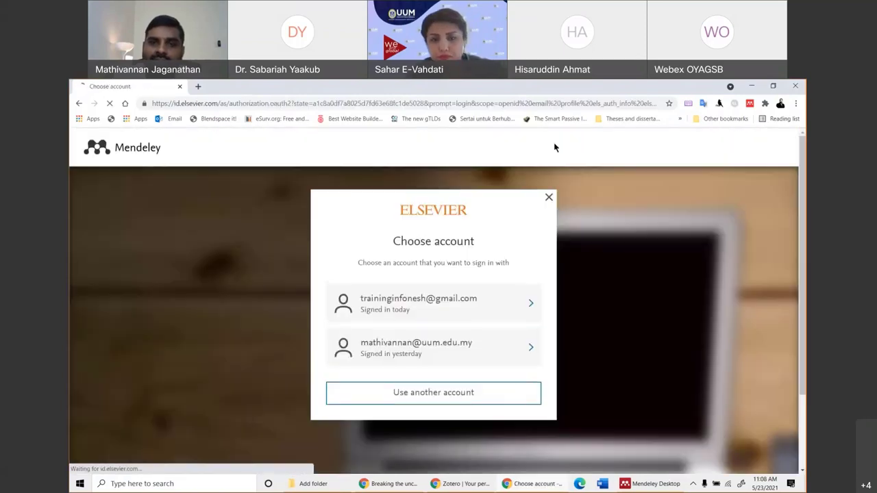
Try signing in with another account's saved email and via institution, then dismiss that dialog.
click(418, 397)
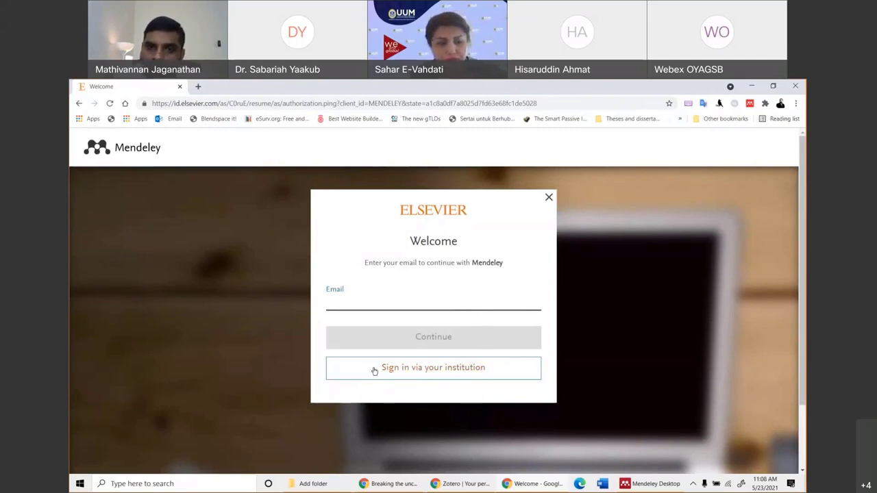
click(347, 298)
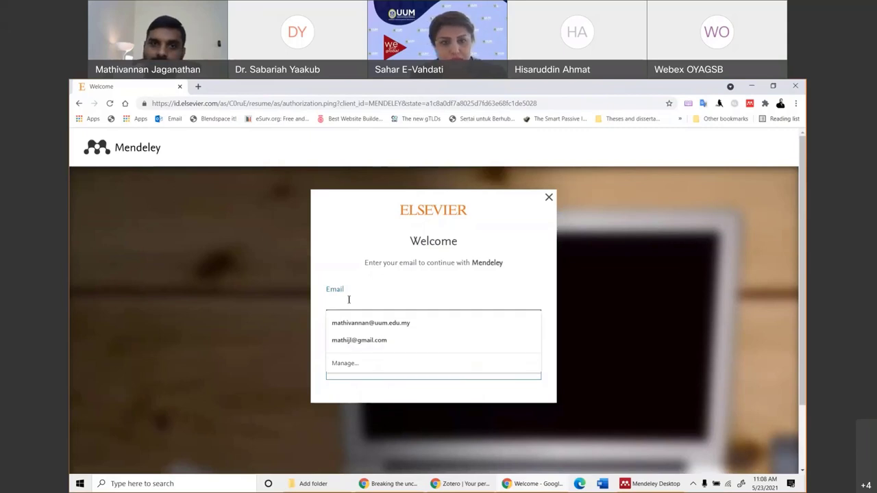
click(373, 323)
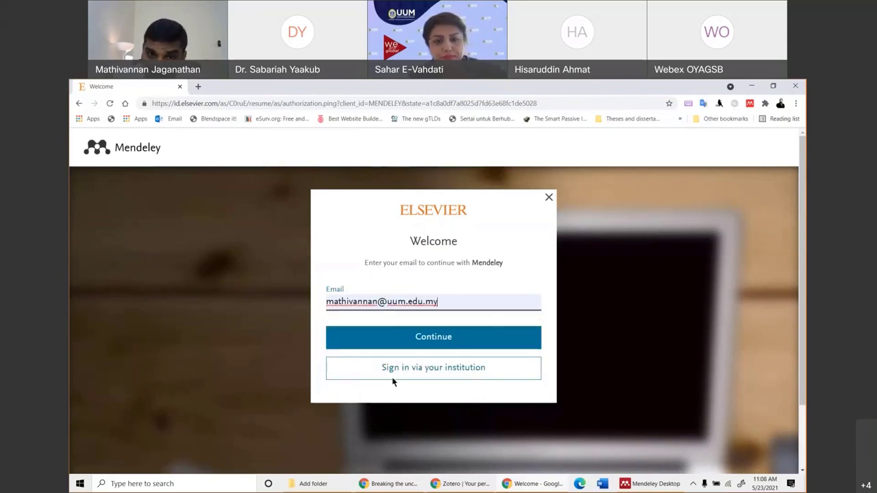
click(417, 370)
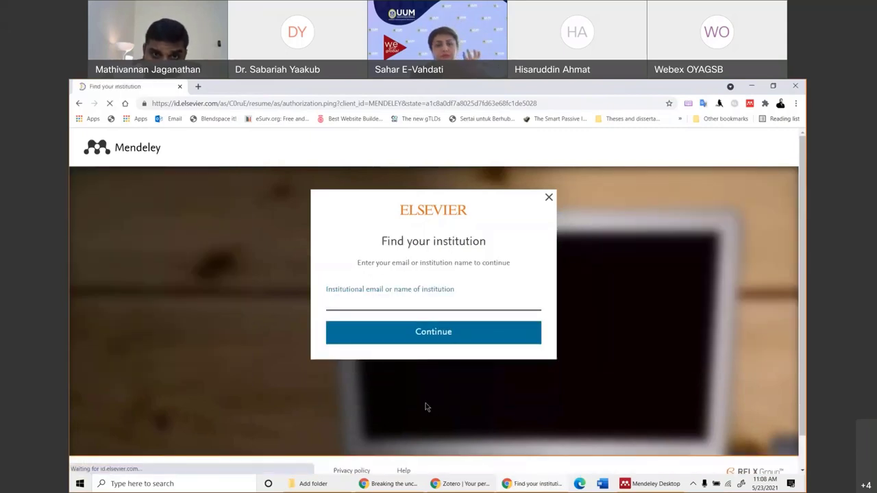
click(549, 198)
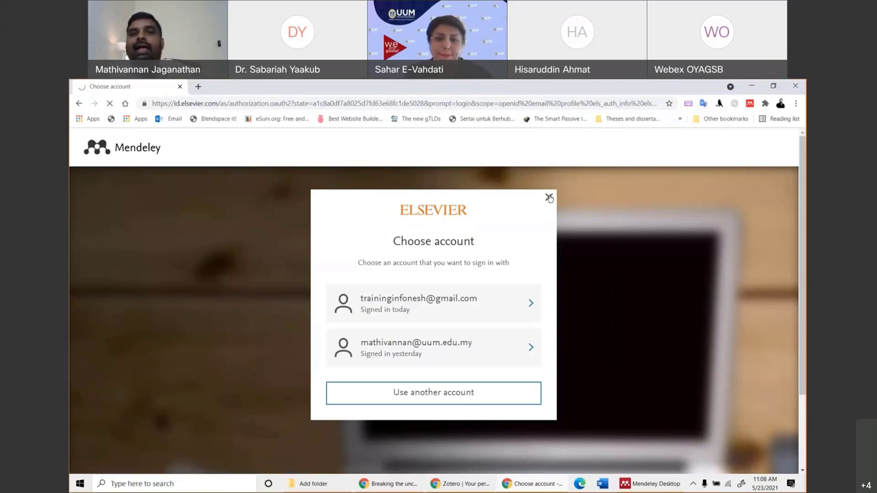
click(549, 198)
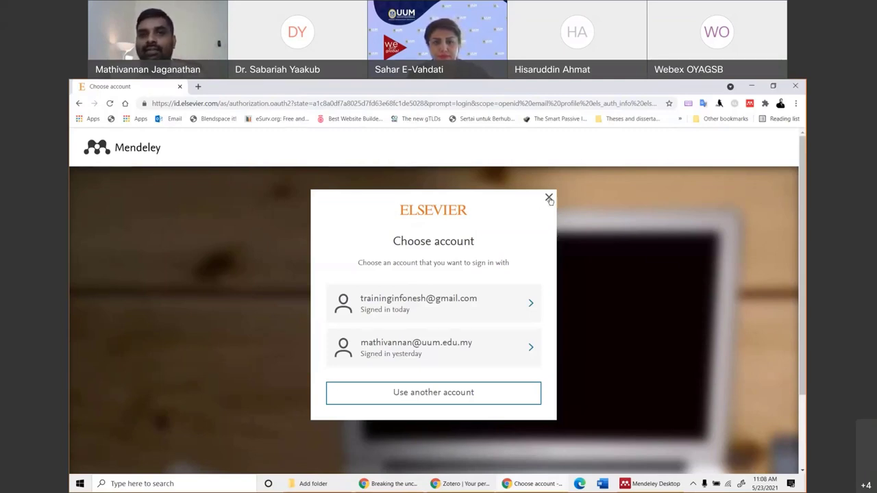
click(548, 197)
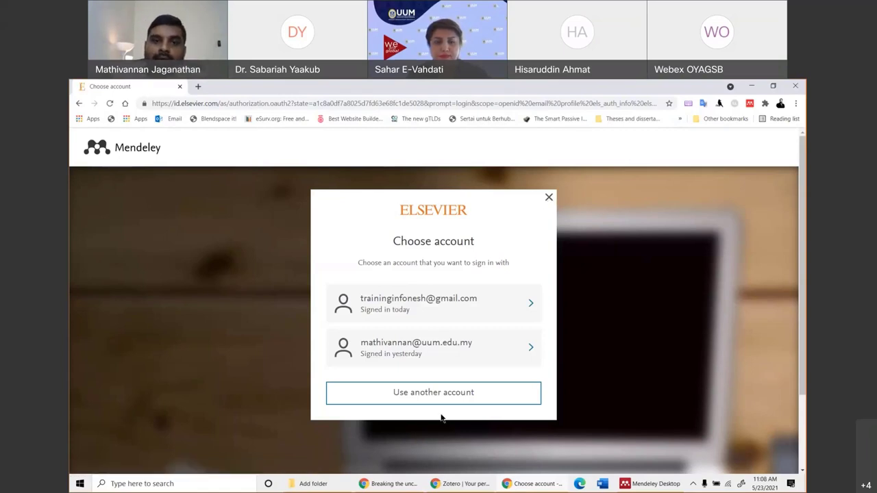
Sign in with the first saved account and its password, then bring the Zotero window forward.
click(402, 309)
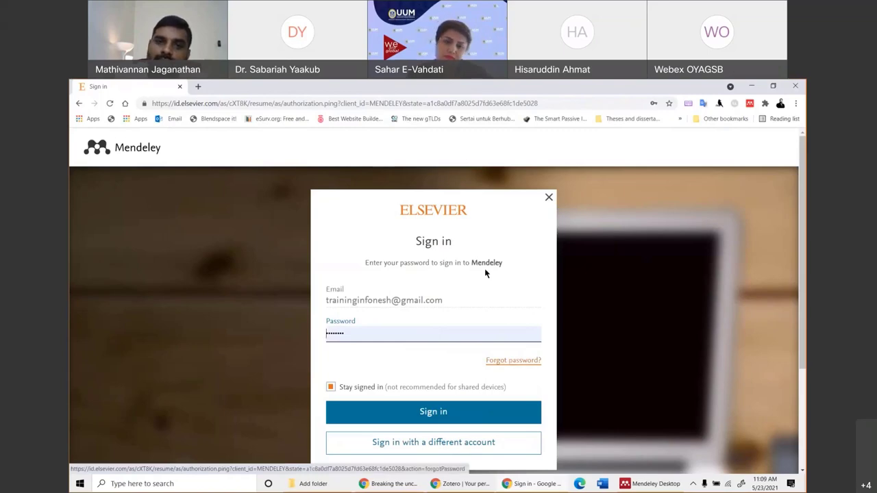
click(445, 411)
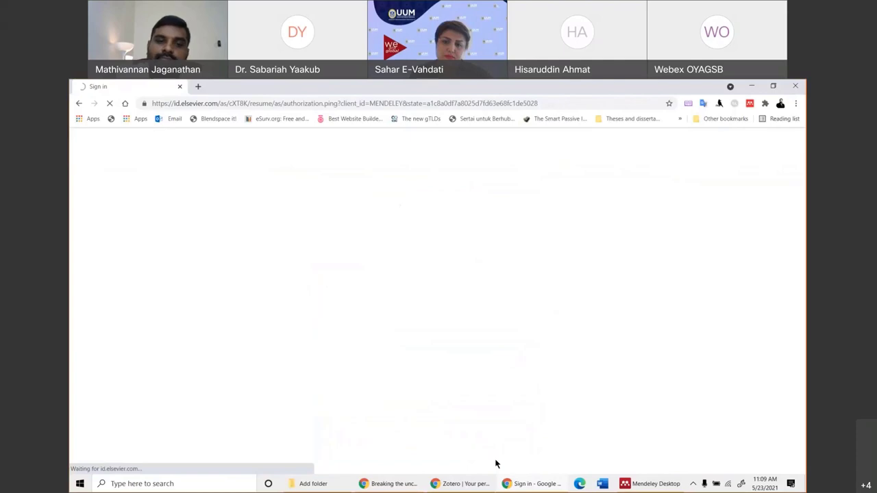
click(463, 484)
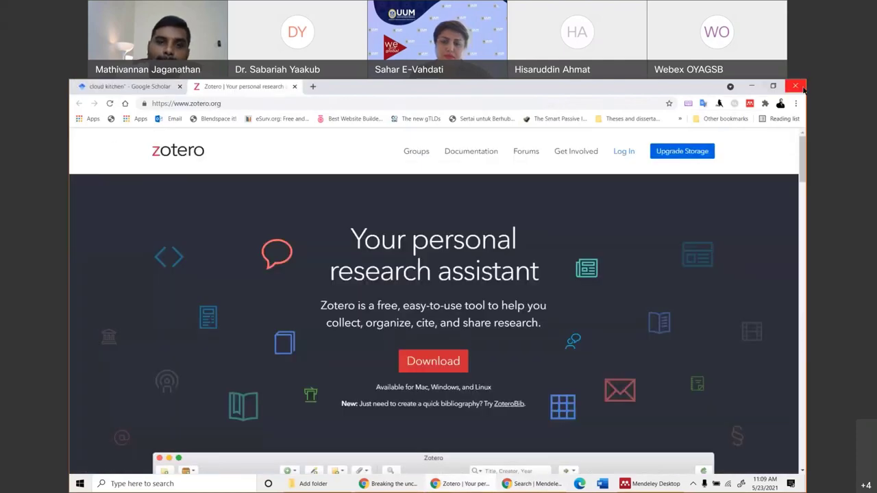
Close the Zotero window, check Mendeley Desktop's Add document options, then minimize the library.
click(801, 88)
click(596, 484)
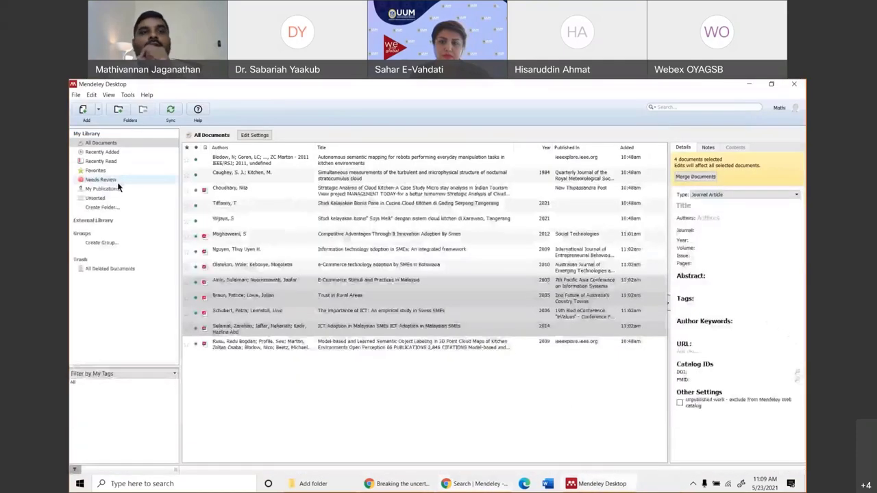
click(98, 110)
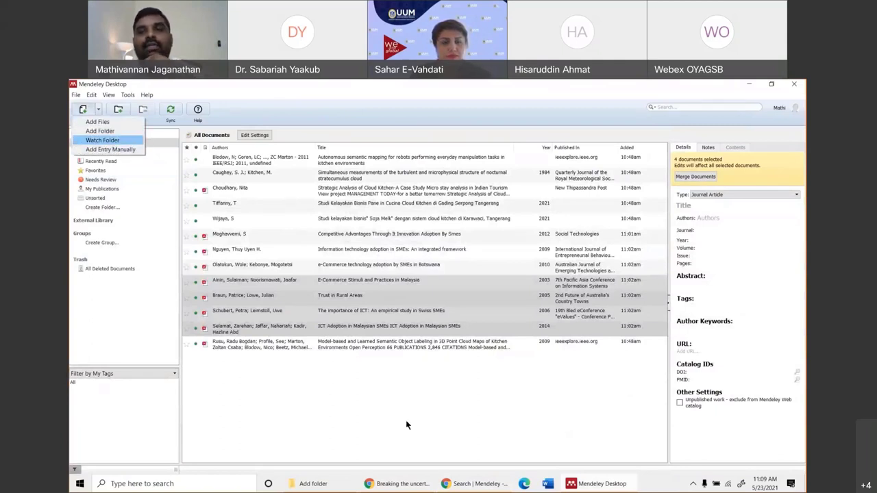
click(438, 412)
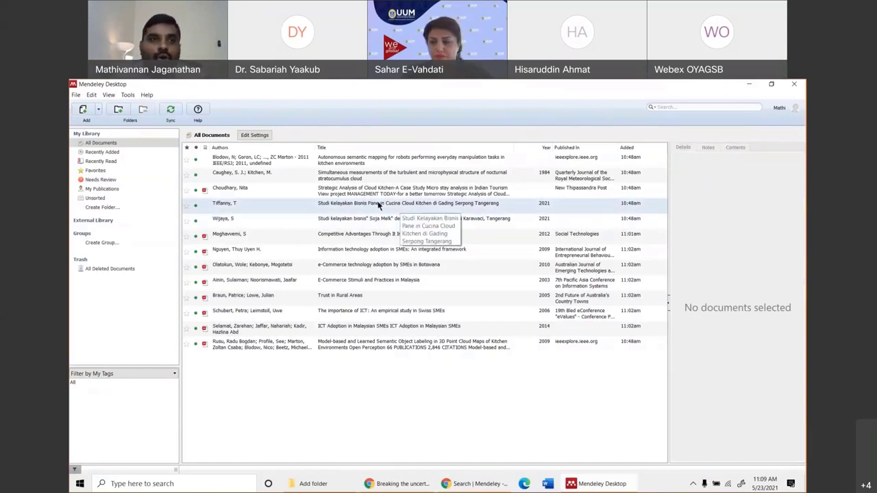
click(98, 109)
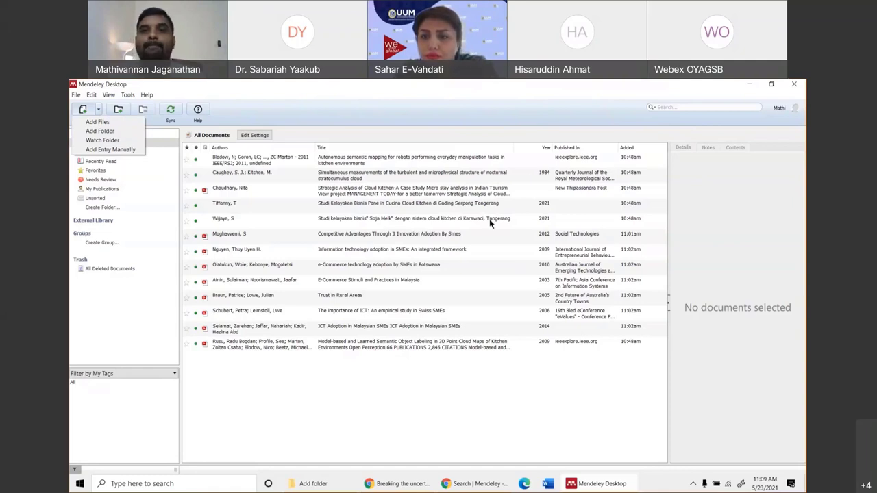
click(747, 90)
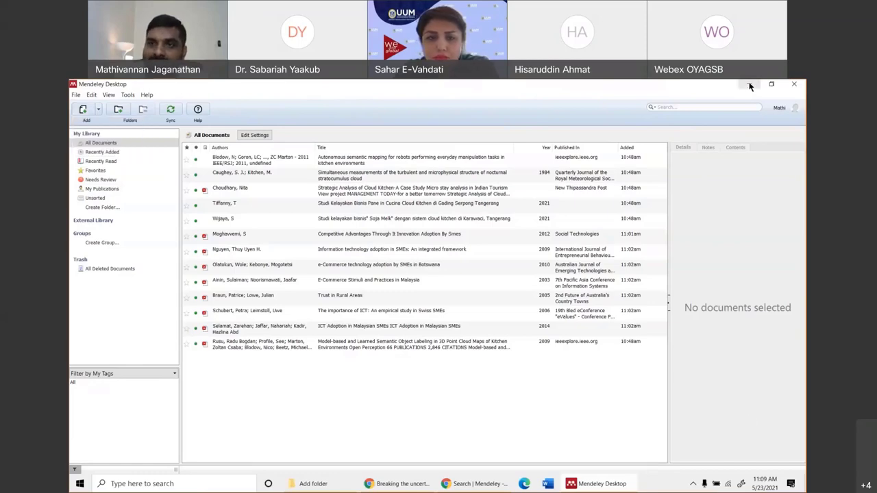
click(749, 84)
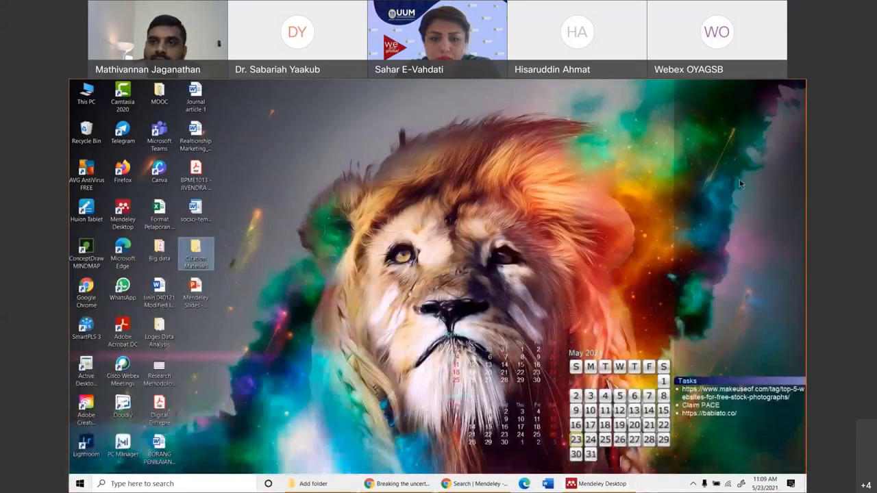
Create a new desktop folder named 'My latest articles' and return to Mendeley Desktop.
right_click(315, 253)
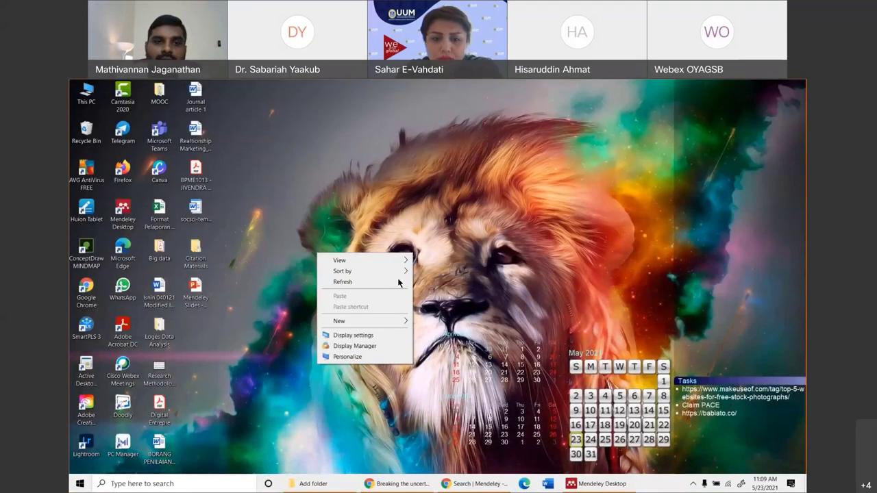
mouse_move(374, 323)
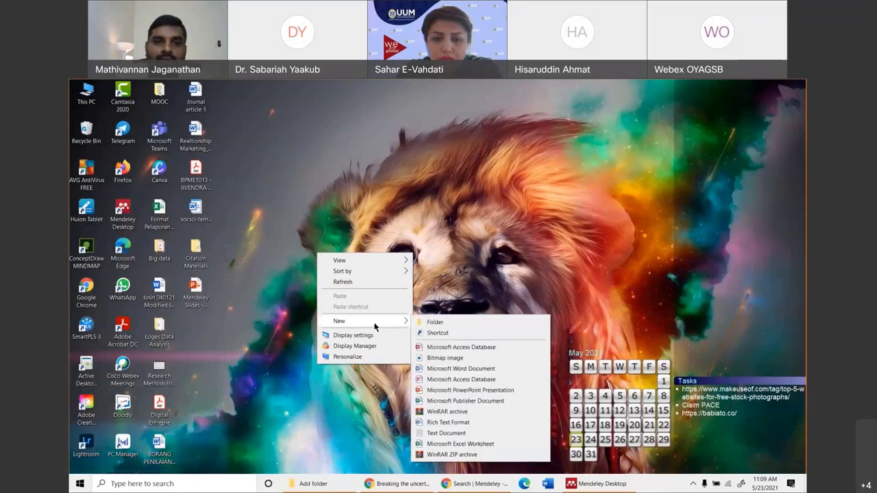
click(438, 324)
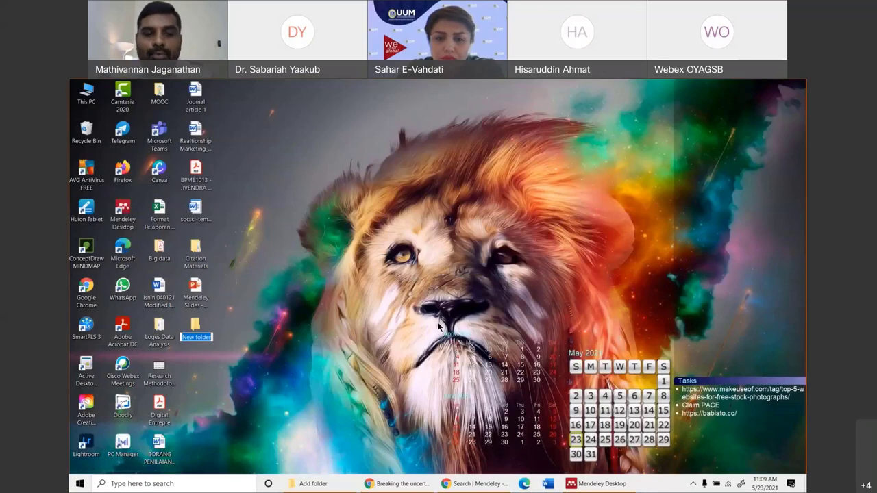
text(My la)
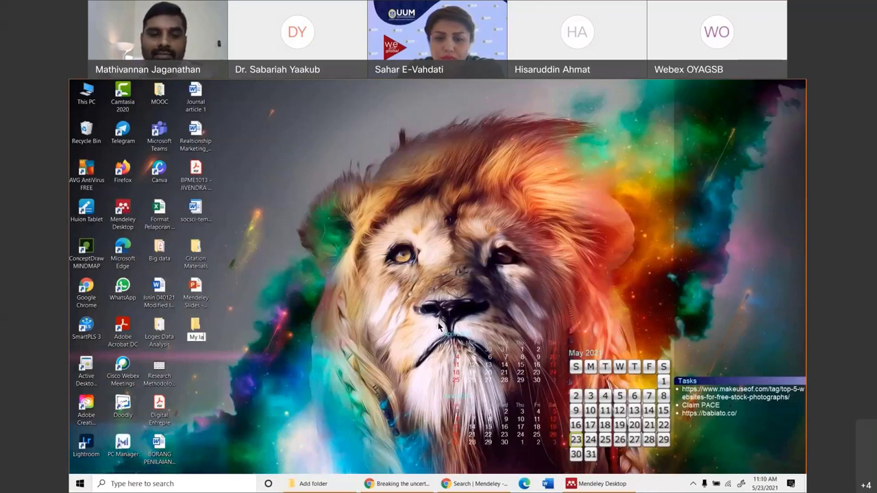
text(test a)
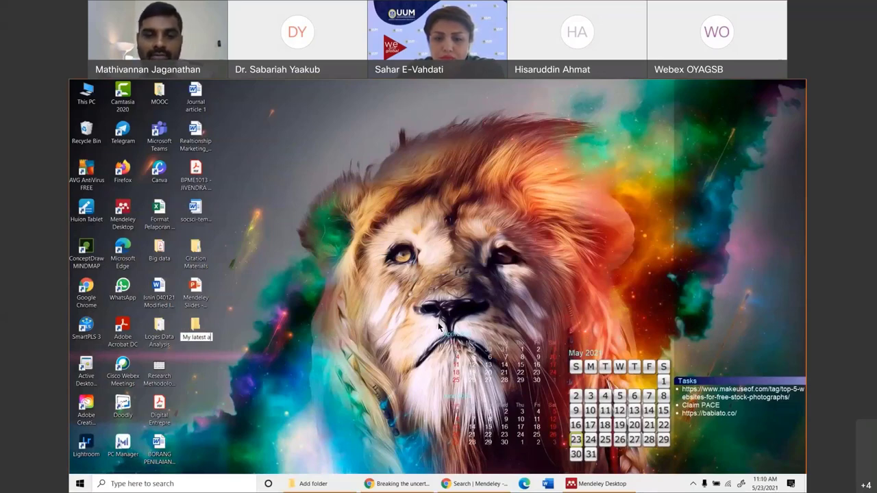
text(rticles)
key(Return)
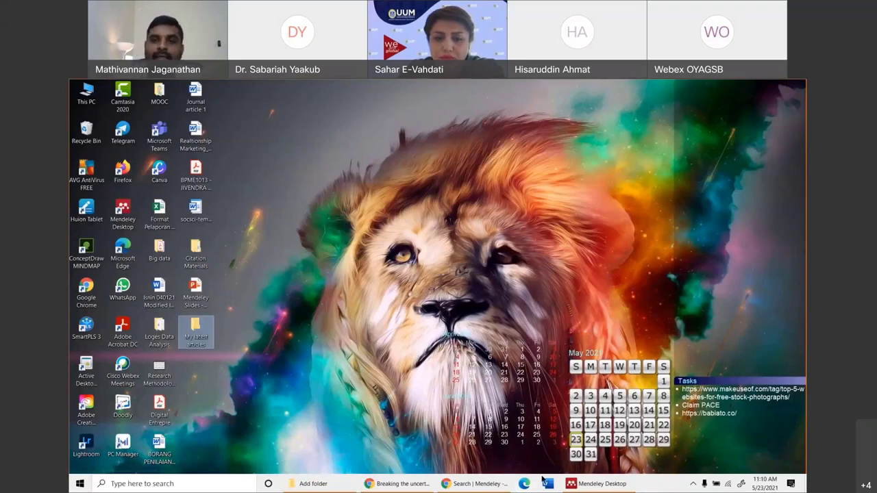
click(595, 483)
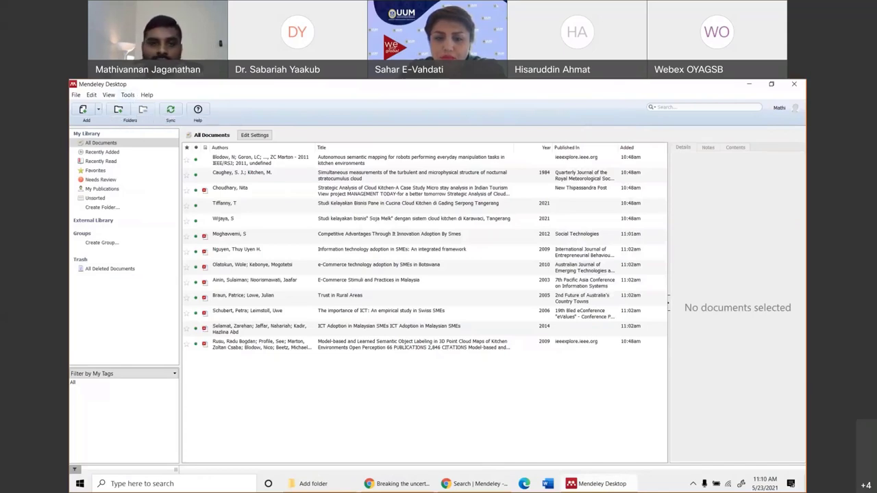
Set Desktop > 'My latest articles' as a Mendeley watched folder via Add > Watch Folder.
click(748, 83)
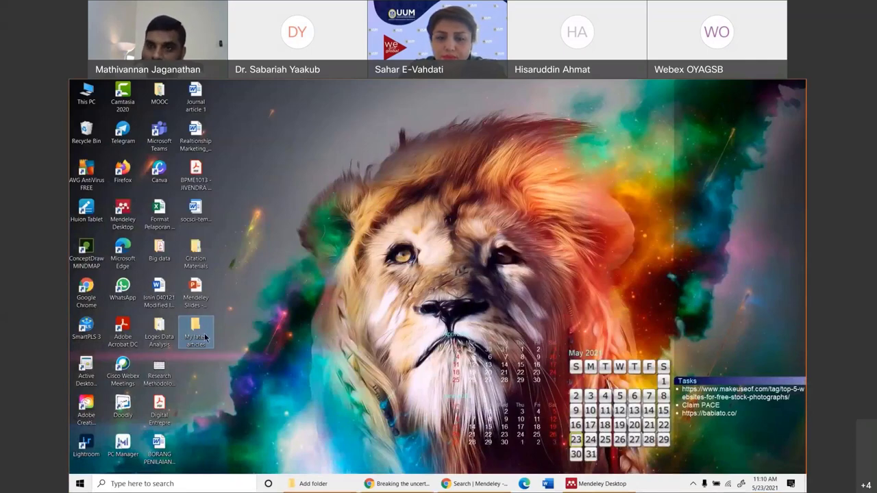
key(alt+Tab)
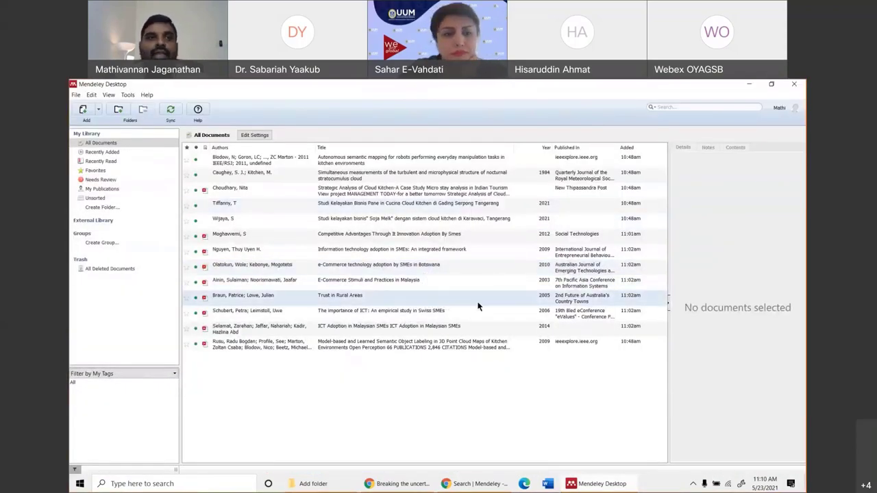
click(99, 109)
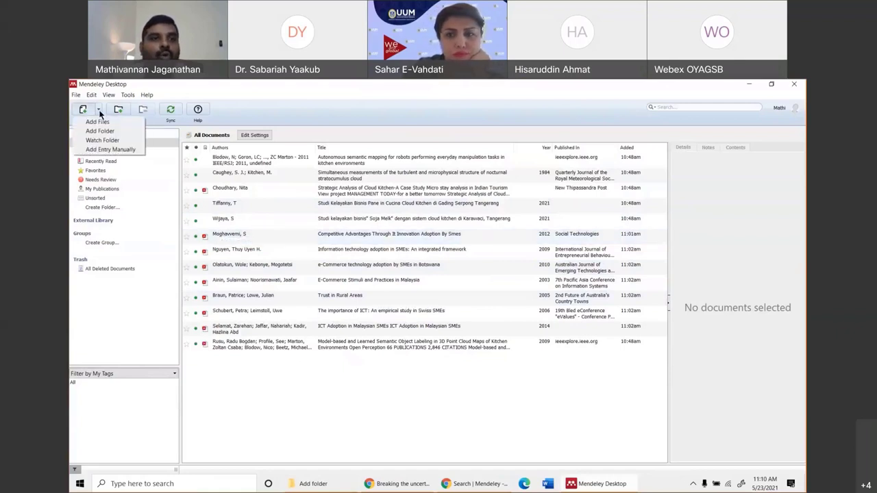
click(103, 139)
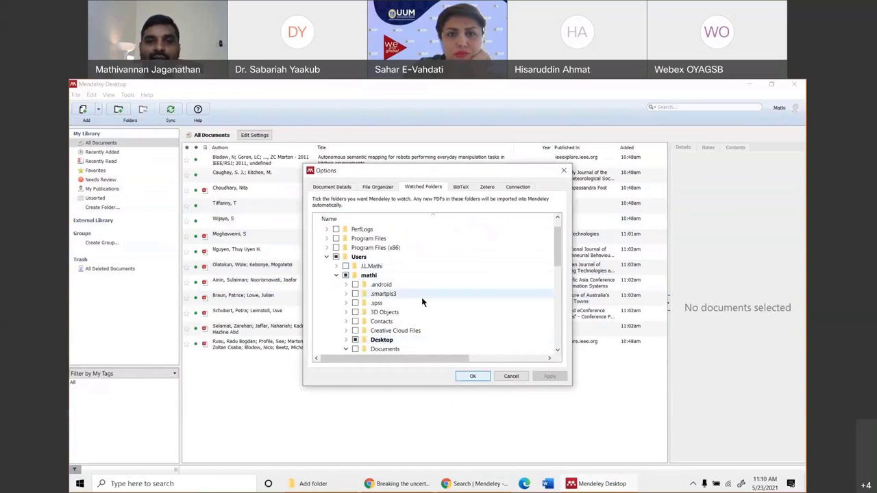
scroll(422, 302, down, 2)
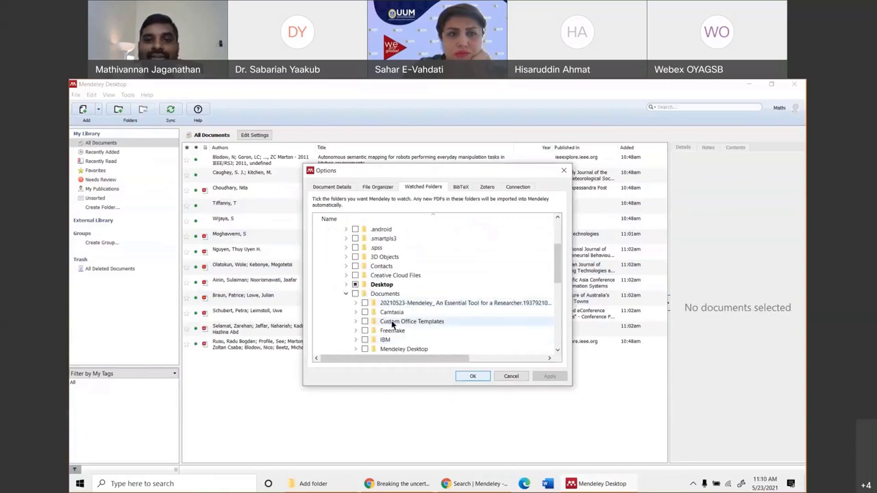
click(347, 284)
click(354, 285)
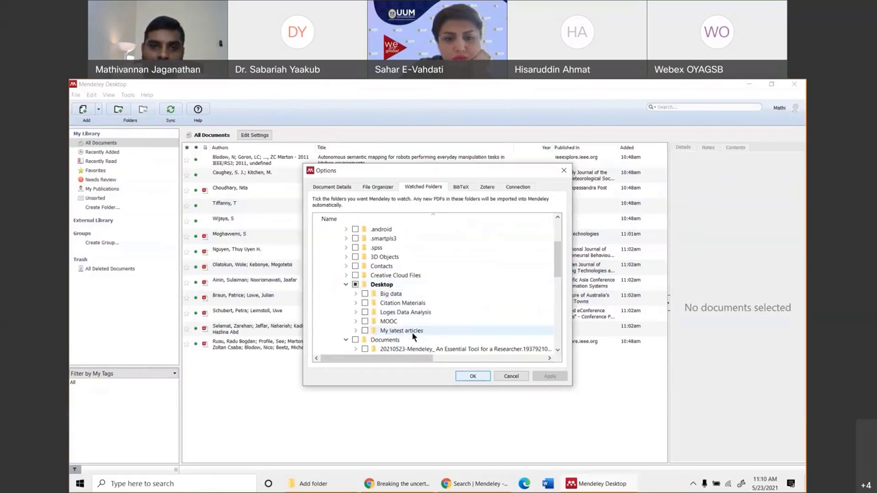
click(364, 330)
click(552, 380)
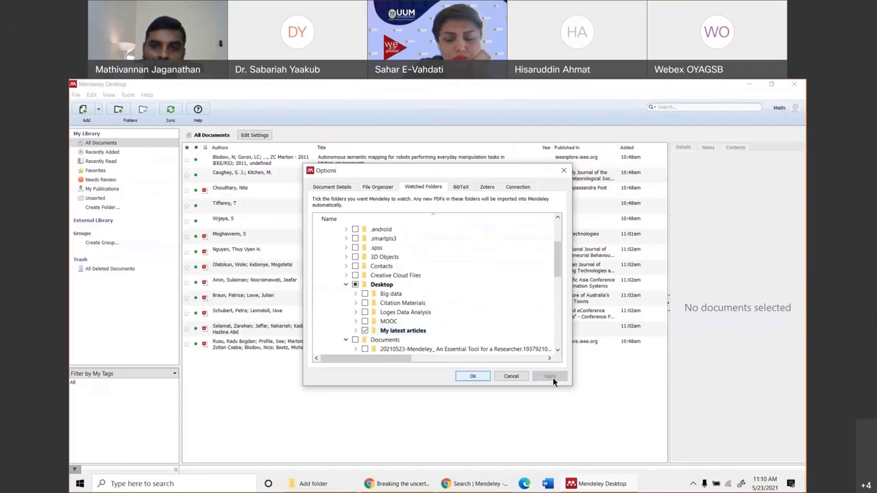
click(472, 376)
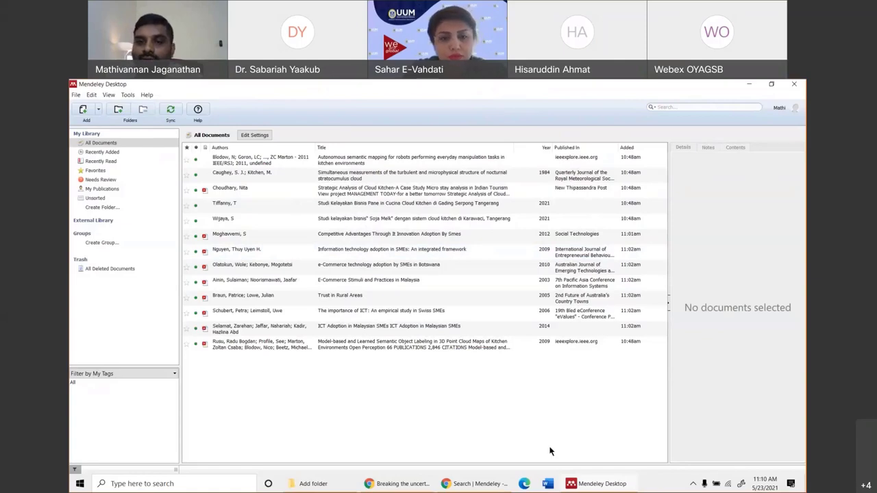
Confirm the 'My latest articles' folder is empty, then go back to Chrome.
key(super+d)
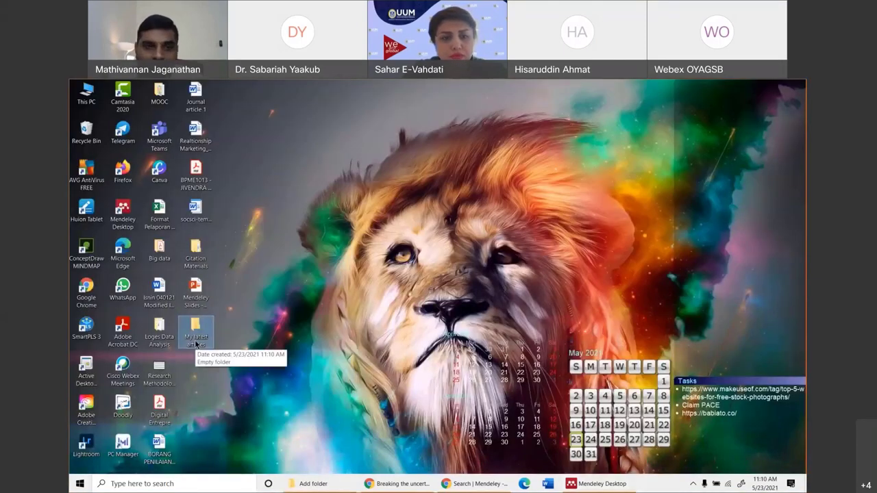
double_click(195, 339)
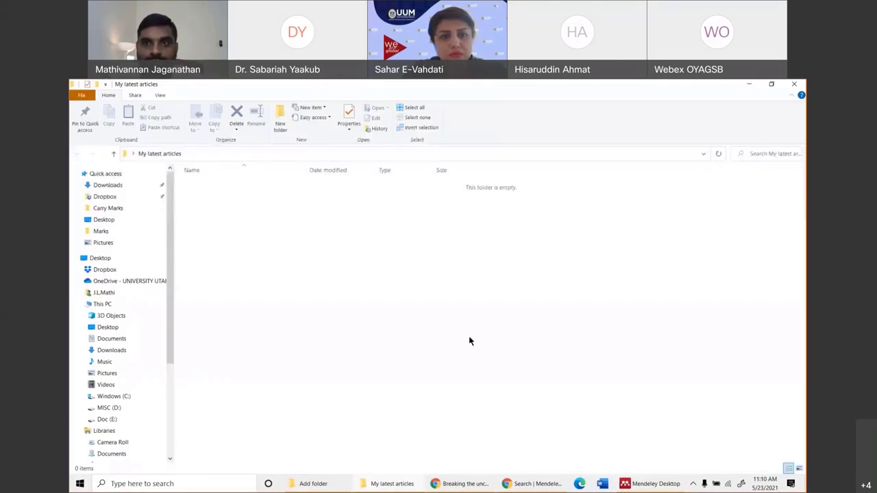
click(794, 83)
key(alt+Tab)
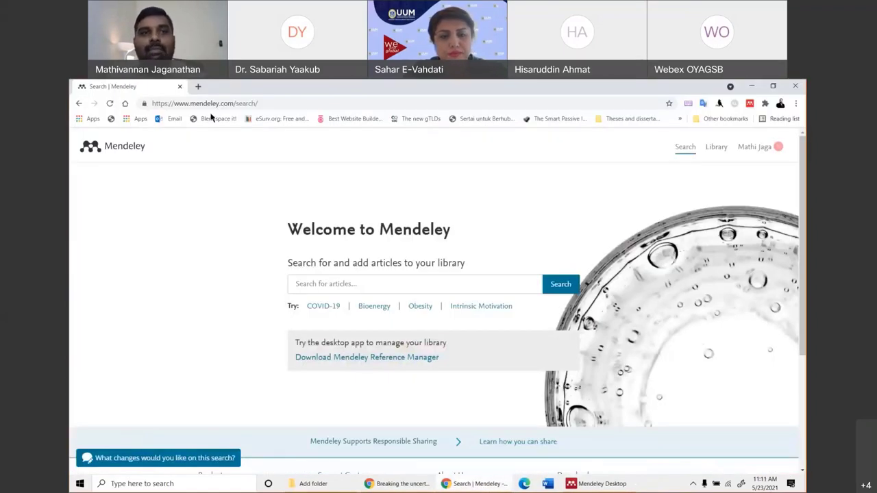
Open ScienceDirect's website in a new browser tab.
click(198, 86)
key(ctrl+shift+Tab)
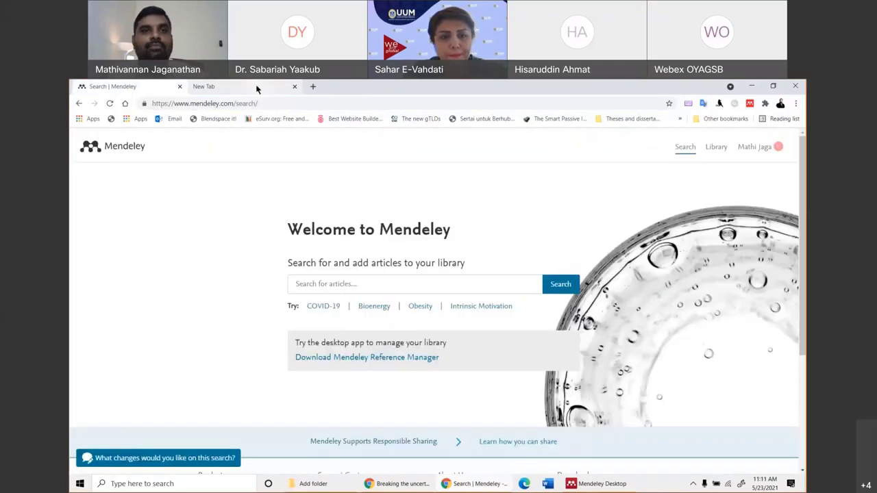
click(256, 87)
click(229, 104)
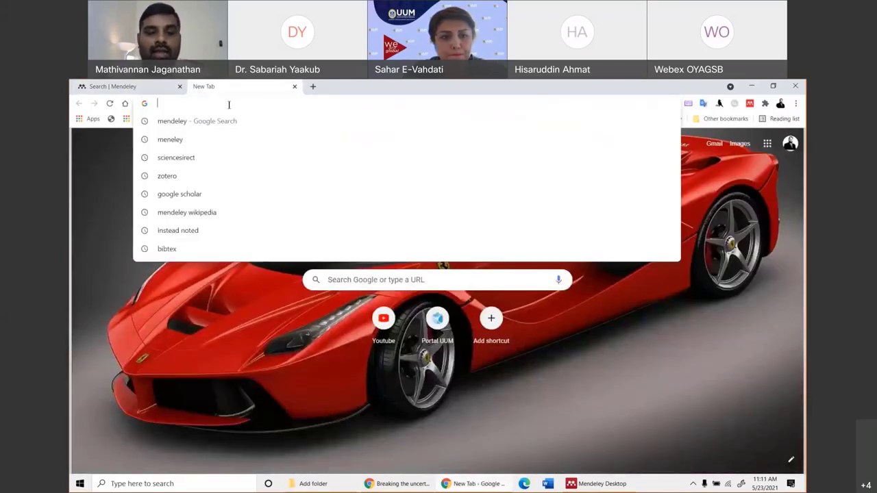
text(scienc)
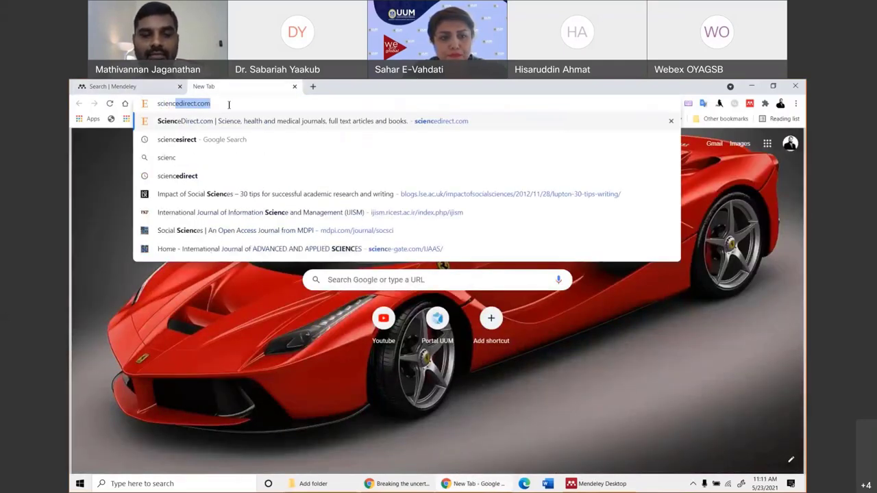
text(edirect)
key(Return)
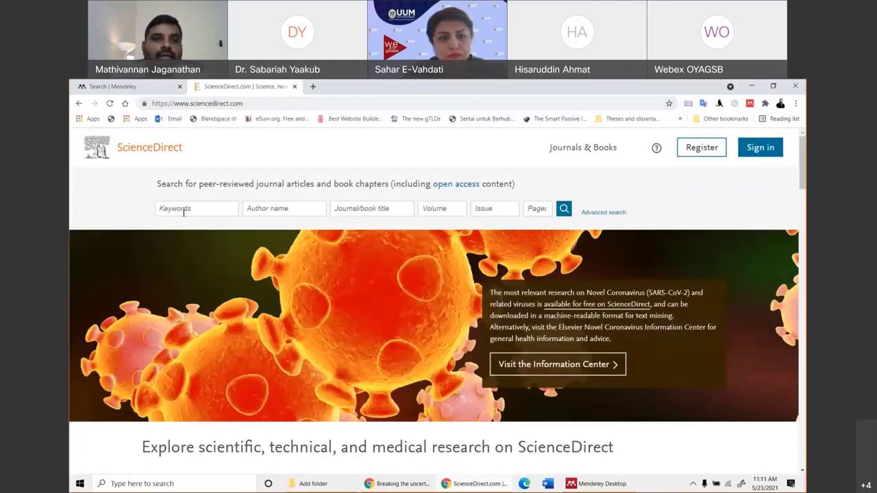
Search ScienceDirect for the keyword 'social commerce', closing the library-access popup.
click(176, 208)
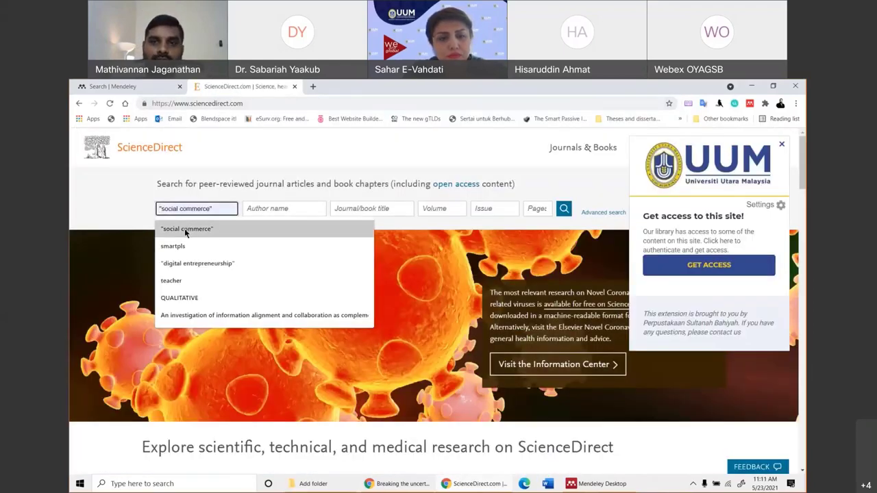
click(185, 230)
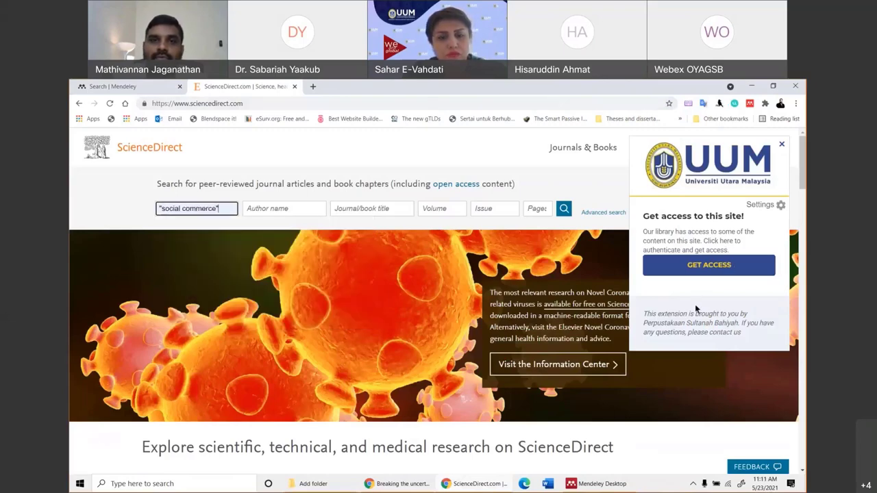
click(750, 260)
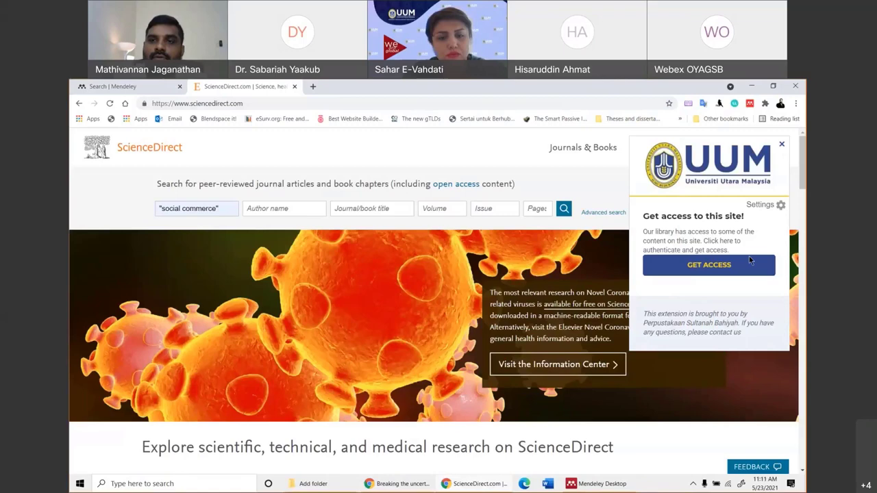
click(781, 146)
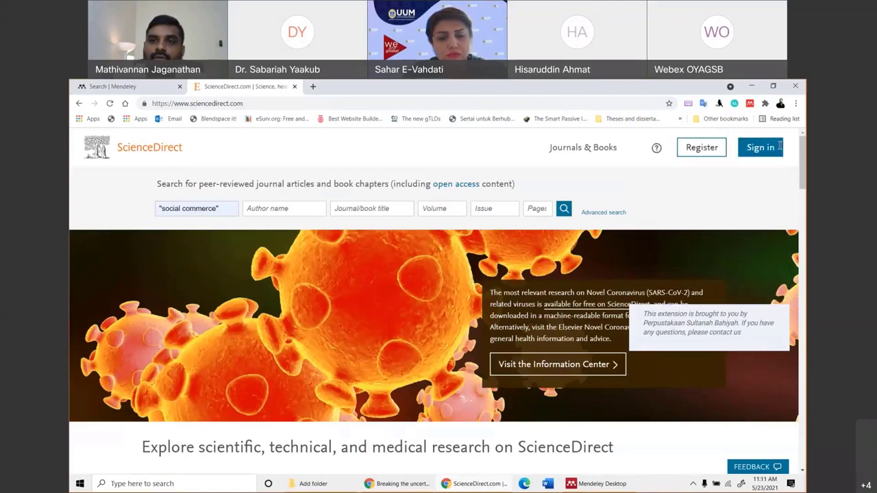
click(563, 209)
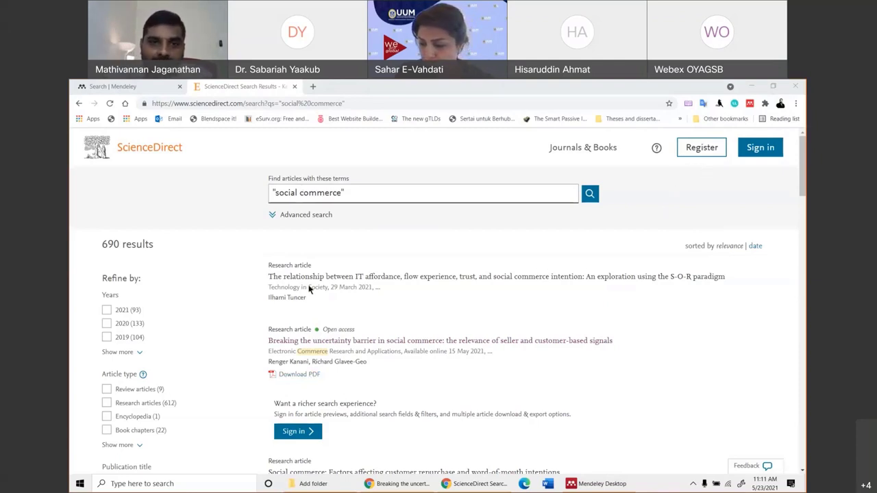
Download the 'Breaking the uncertainty barrier in social commerce' PDF into My latest articles.
scroll(302, 284, down, 1)
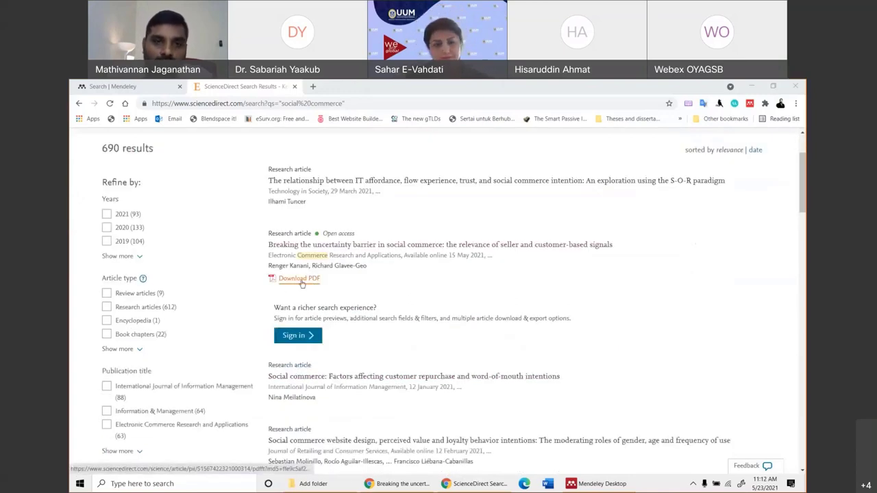
click(301, 280)
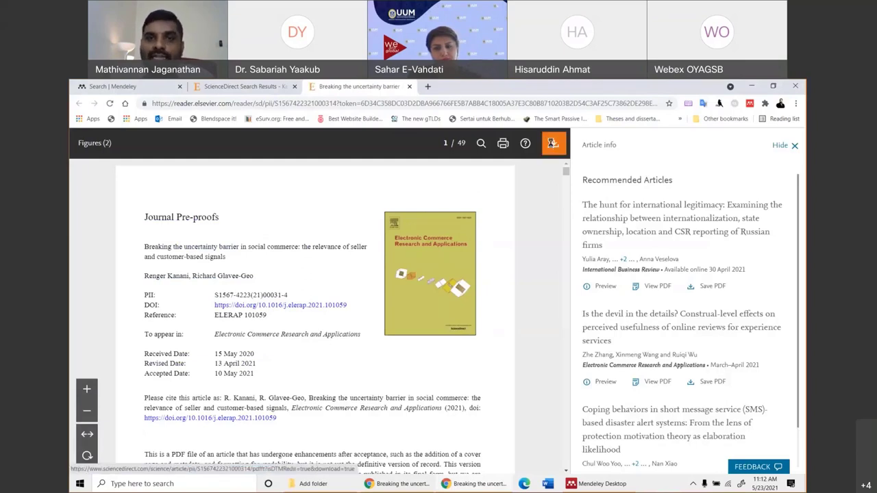
click(552, 143)
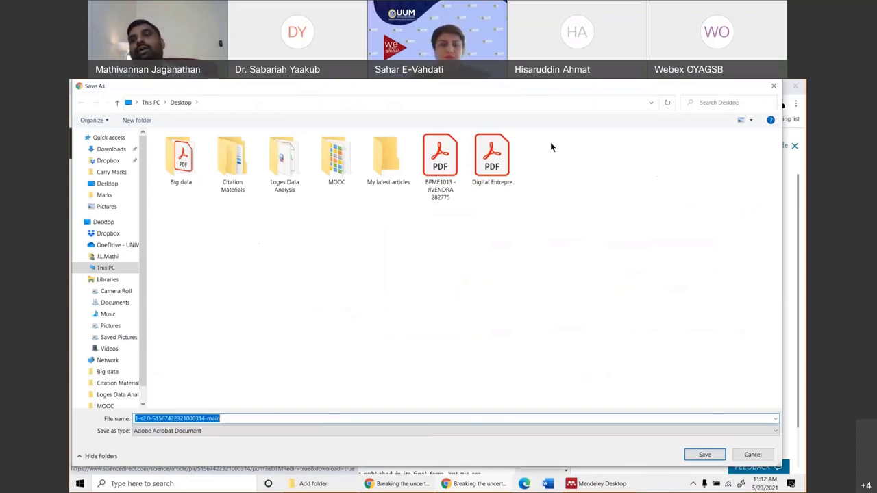
double_click(395, 179)
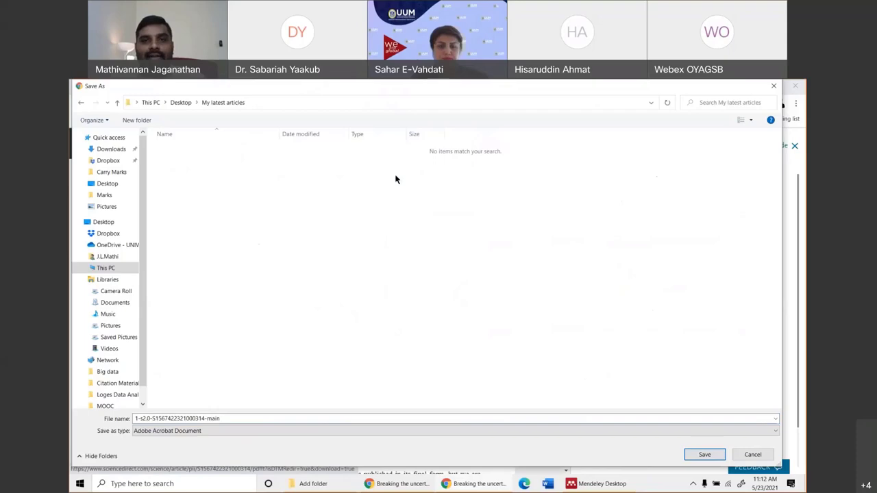
click(706, 454)
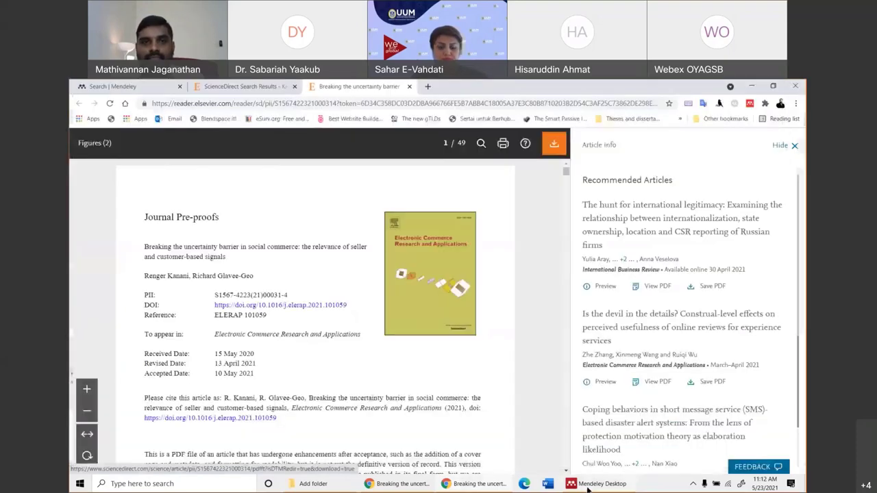
click(596, 484)
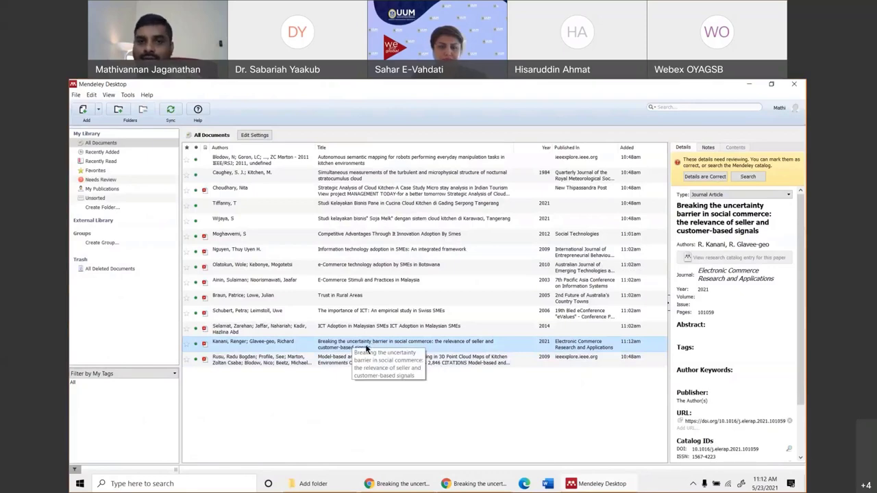
Open the imported 'Breaking the uncertainty barrier' PDF in Mendeley, then return to Chrome's article view.
key(Up)
key(Up)
key(Up)
key(Up)
key(Up)
key(Up)
key(Up)
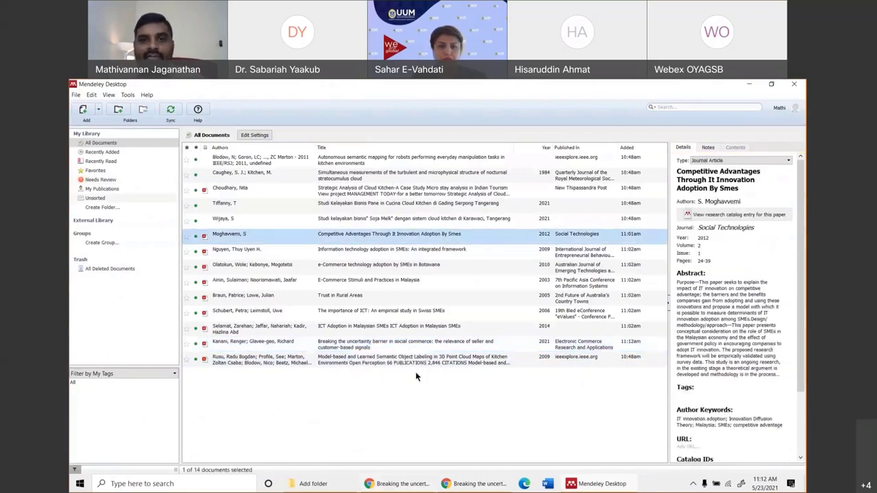
double_click(345, 349)
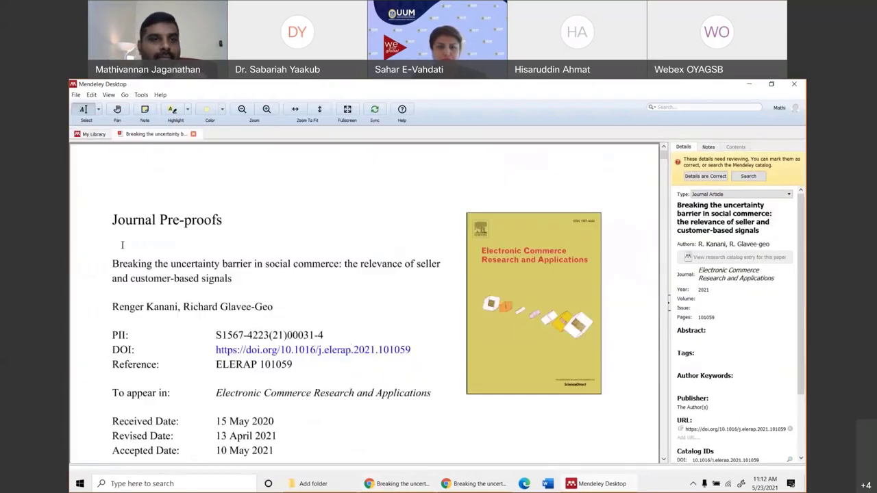
click(493, 486)
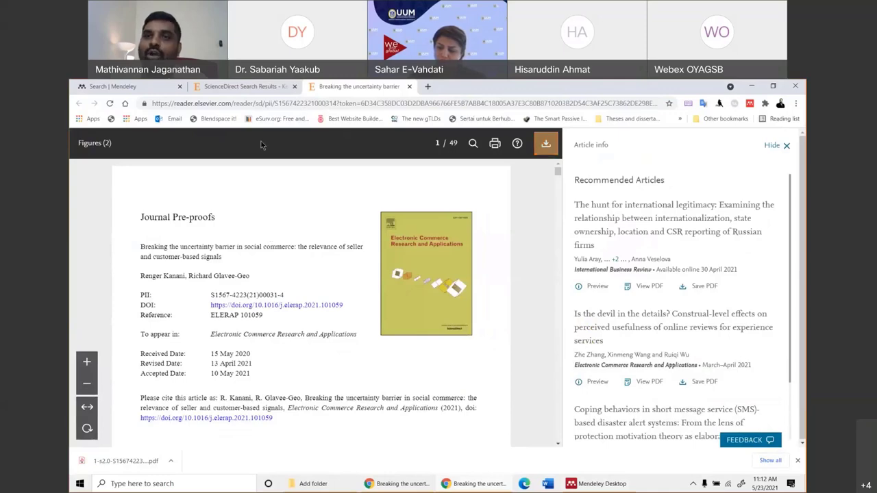
From the ScienceDirect results, save the social capital and purchase intention article's PDF into My latest articles.
click(795, 86)
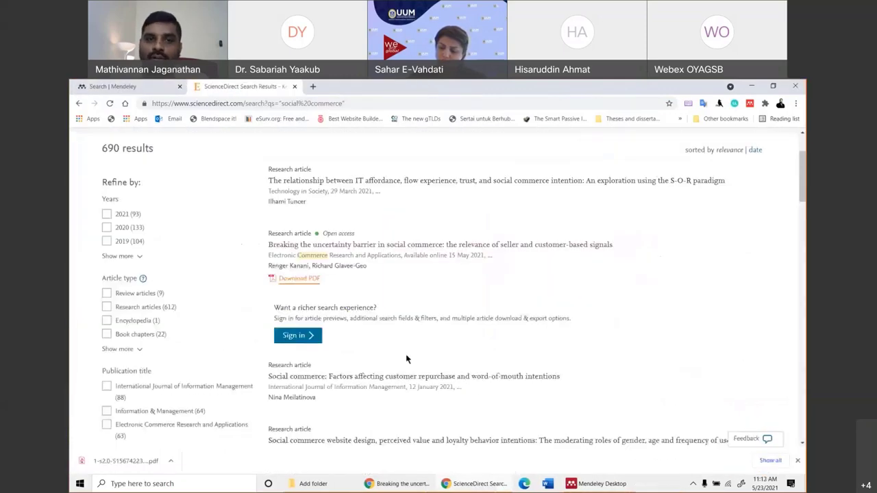
scroll(407, 358, down, 5)
scroll(405, 357, down, 2)
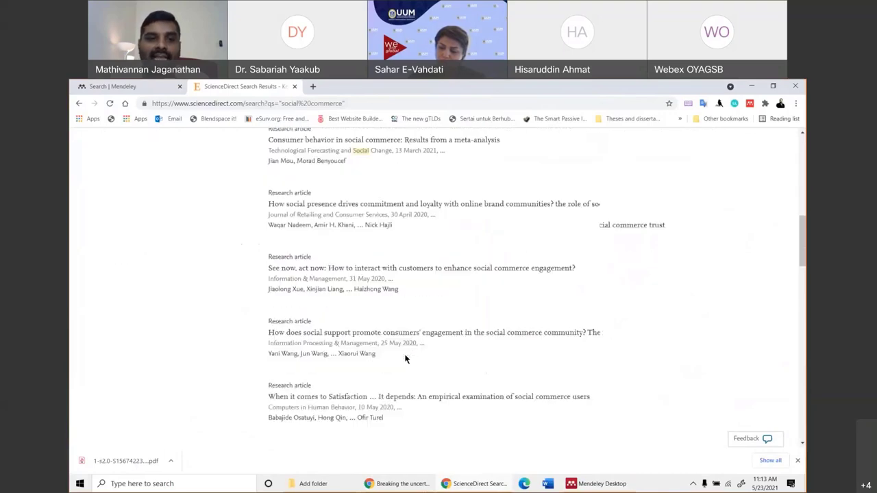
scroll(405, 358, down, 5)
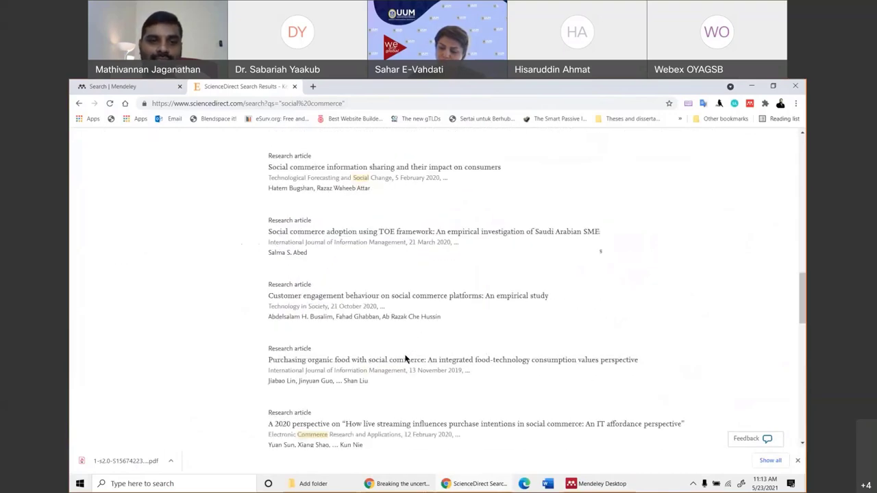
scroll(405, 358, down, 7)
click(297, 329)
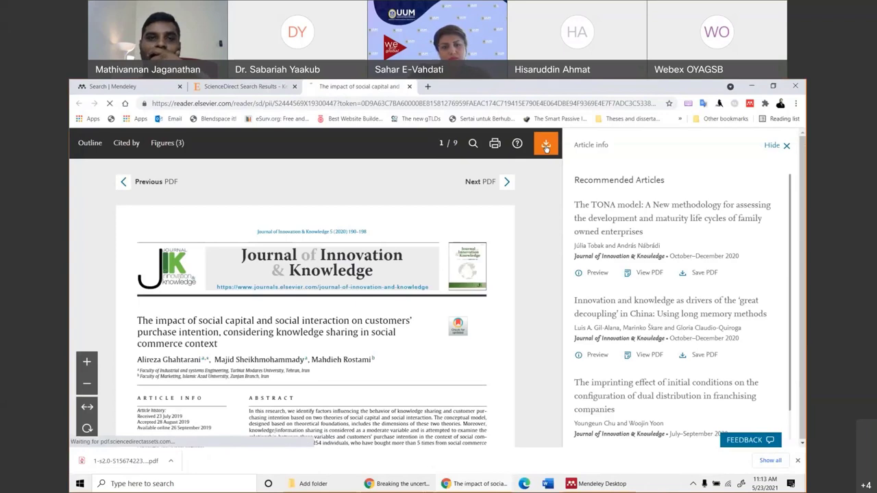
click(545, 146)
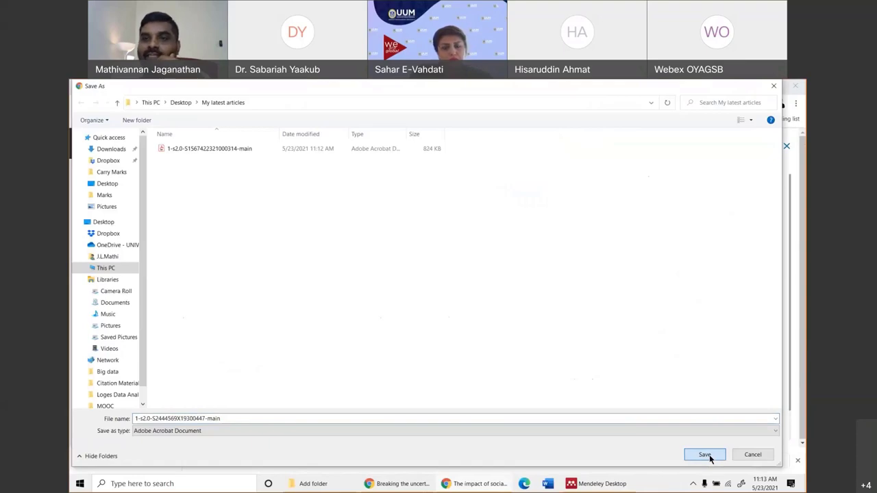
click(705, 455)
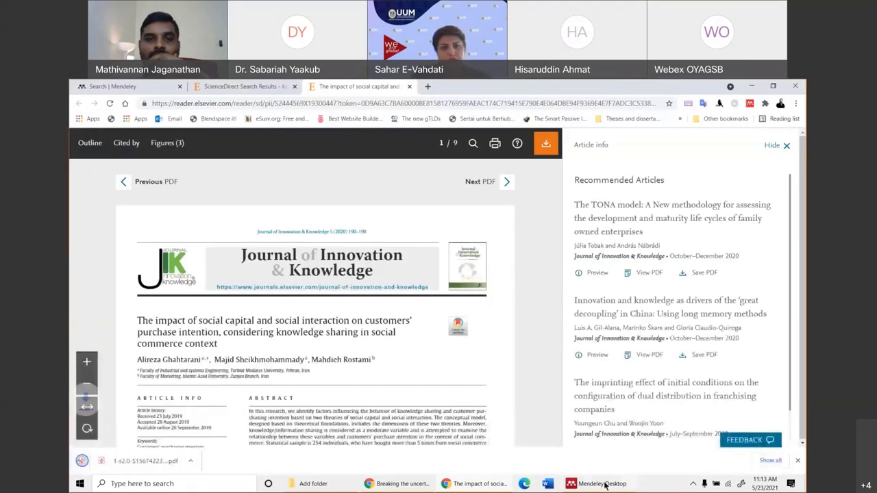
In Mendeley Desktop, close the Breaking the uncertainty barrier PDF and select the newly imported social capital paper.
click(603, 483)
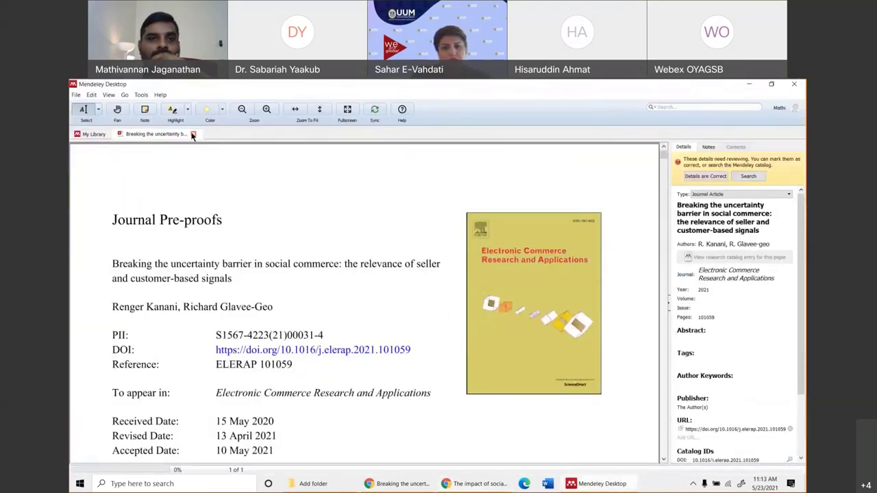
click(194, 134)
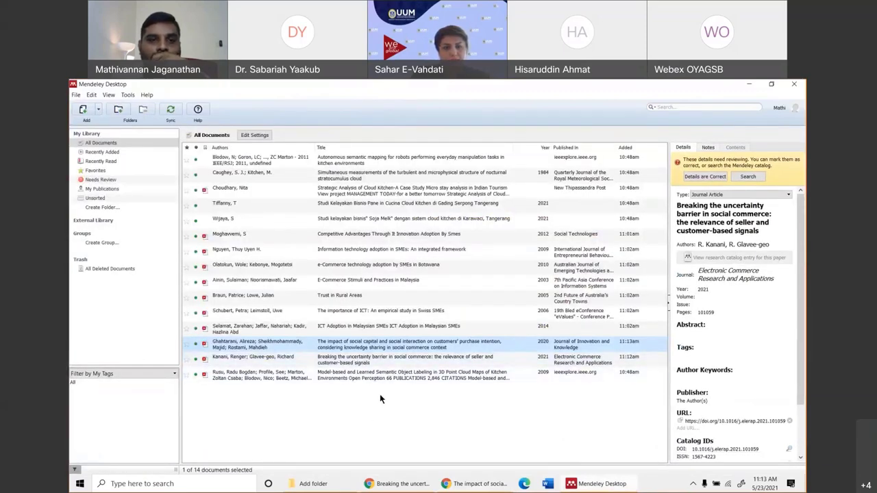
click(380, 394)
click(391, 348)
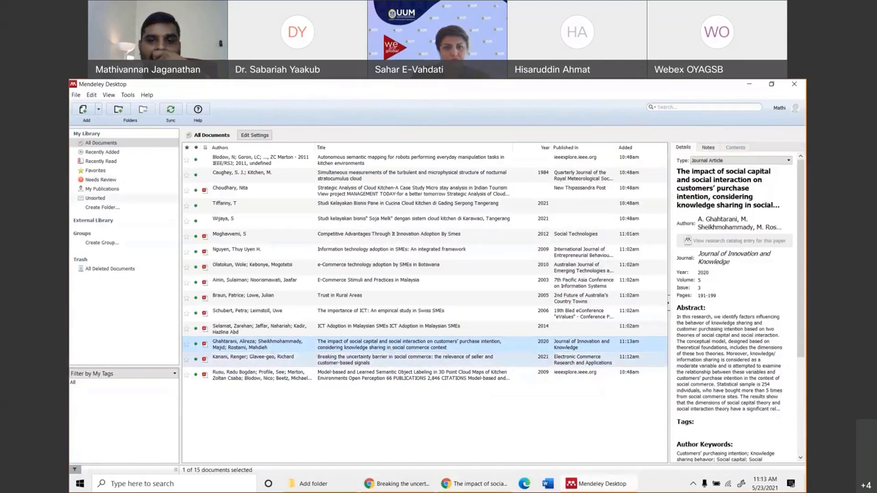
Open the social capital paper's PDF in Mendeley, then return to the ScienceDirect article page.
click(460, 485)
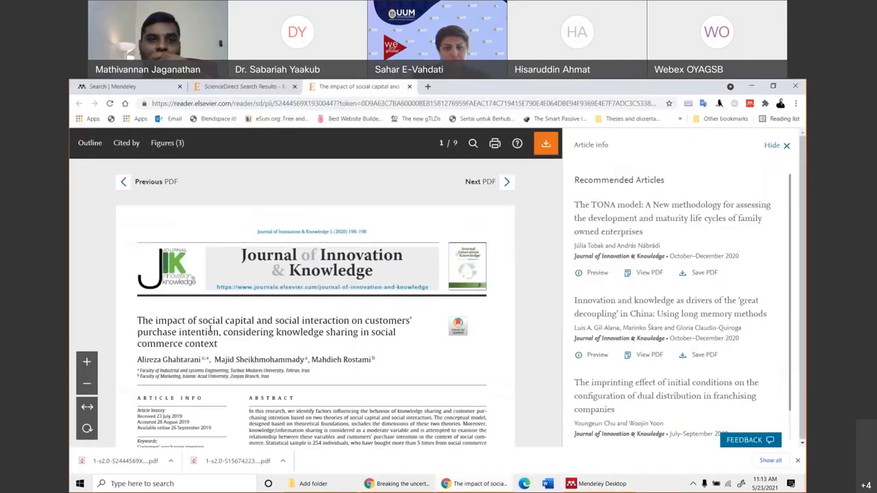
click(601, 484)
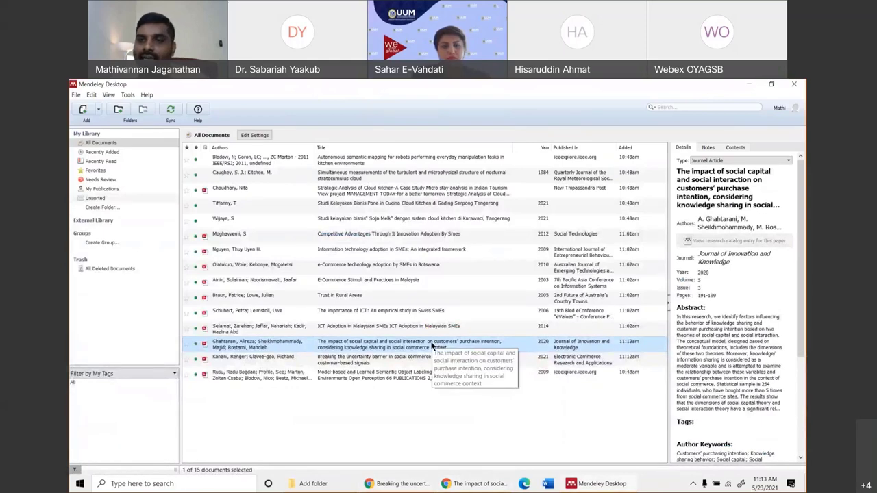
double_click(432, 345)
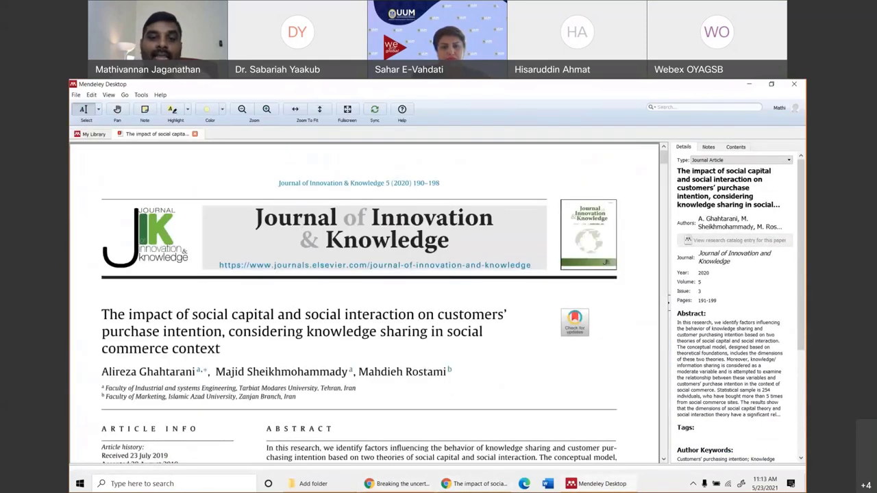
key(alt+Tab)
click(256, 104)
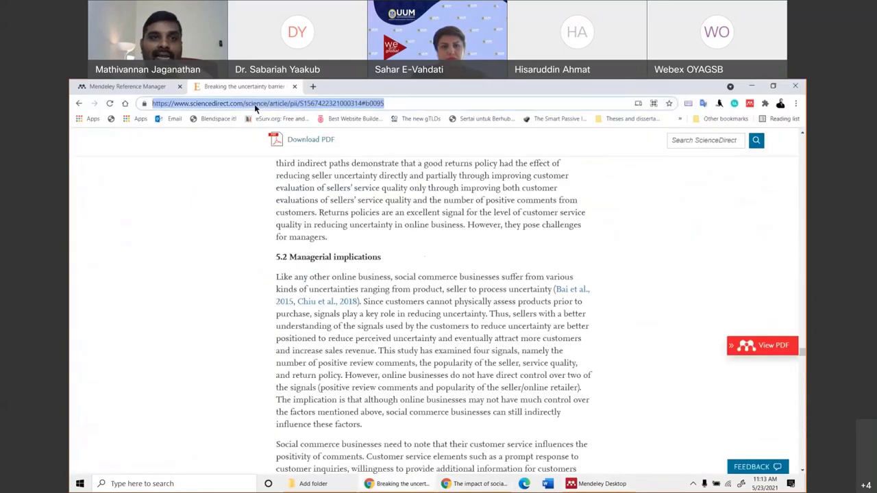
Reload the Mendeley web library page, then bring Mendeley Desktop back to the front.
key(ctrl+shift+Tab)
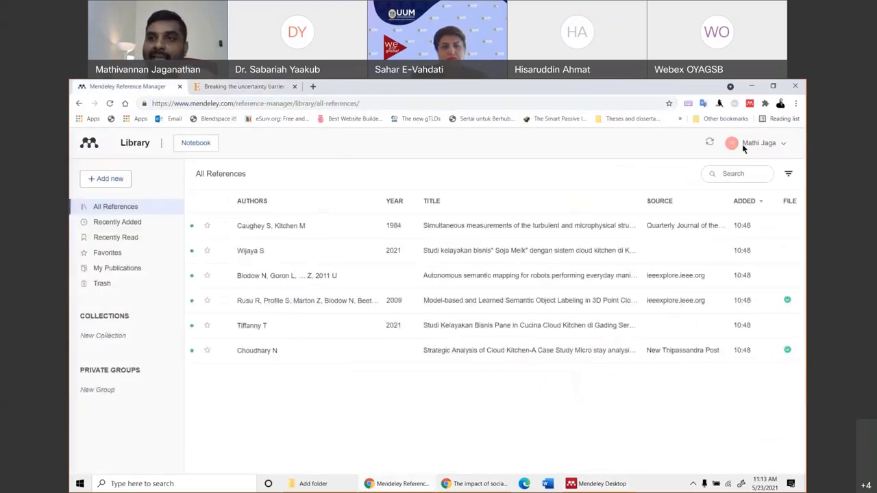
right_click(478, 432)
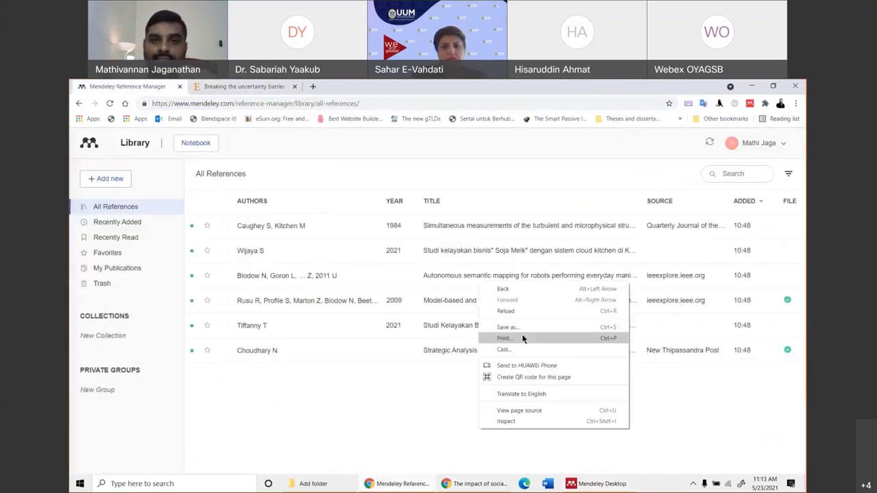
click(516, 310)
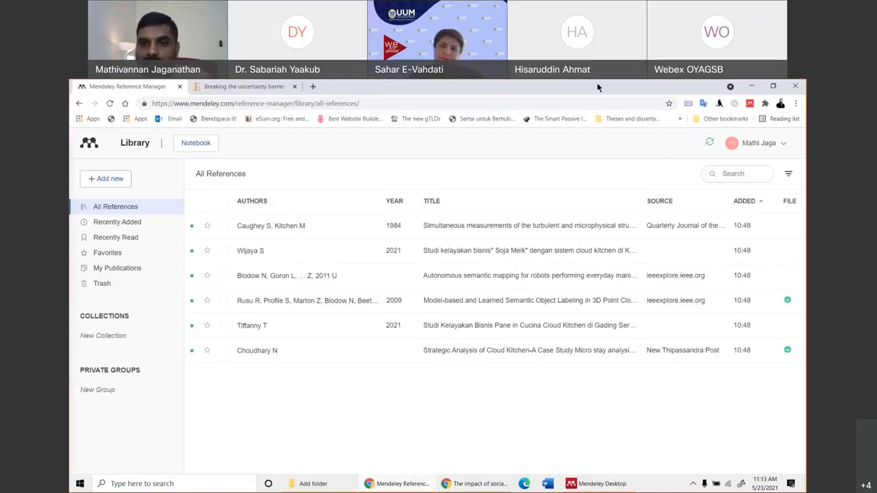
click(596, 485)
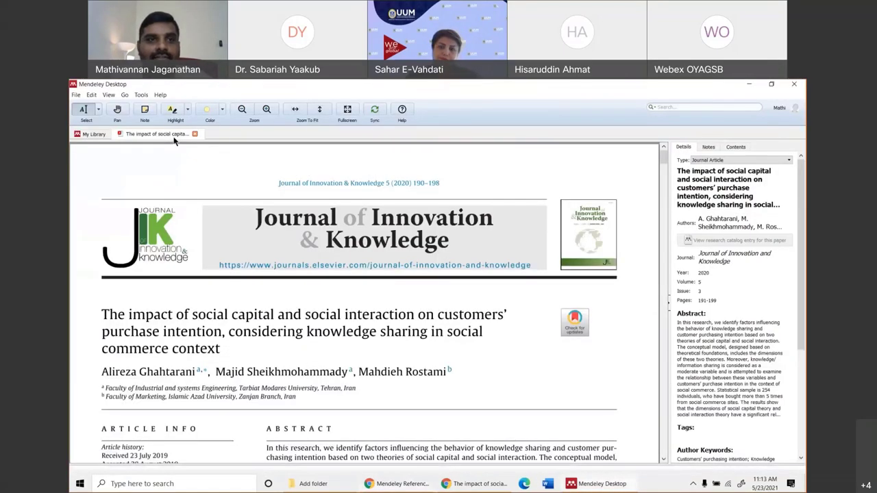
Close the social capital PDF in Mendeley Desktop and switch to Chrome's Search | Mendeley page.
click(194, 134)
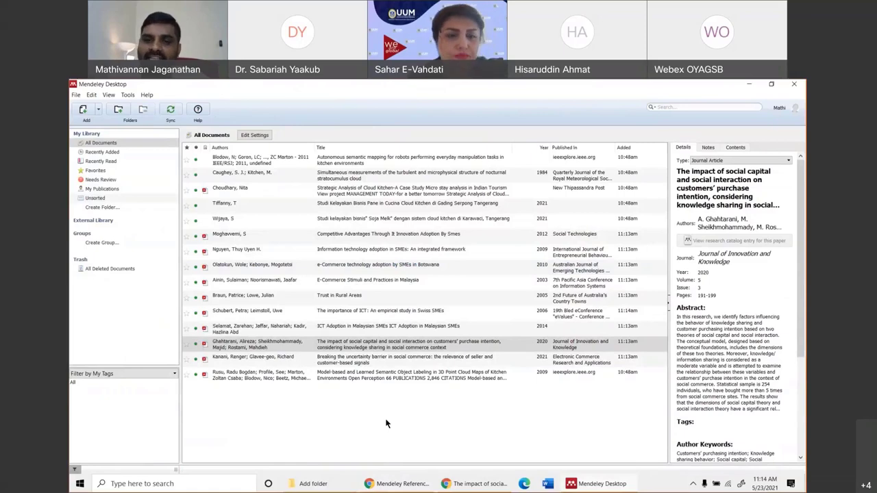
click(473, 483)
click(113, 86)
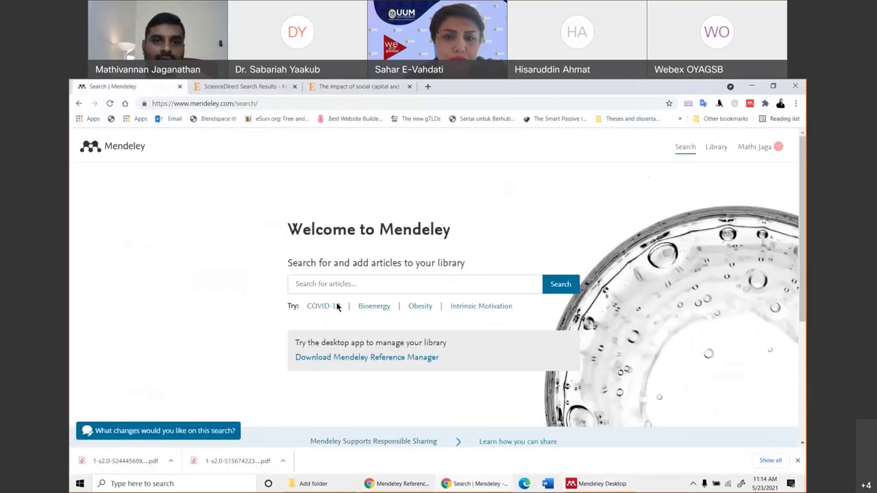
In the web All References list, show the Info panel of the social capital paper.
click(397, 483)
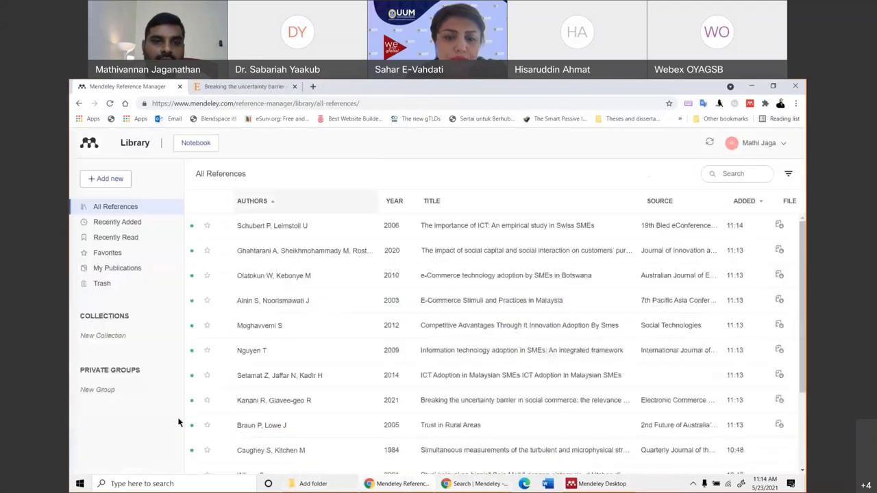
scroll(324, 346, down, 2)
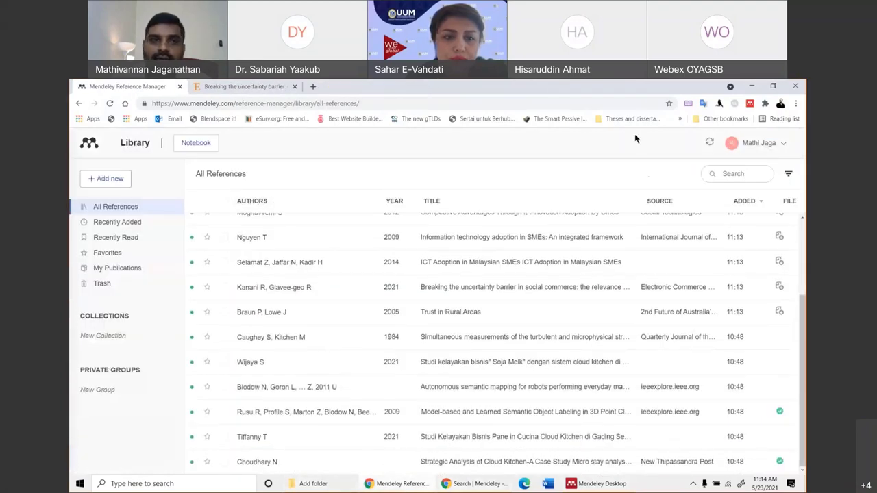
scroll(593, 336, up, 2)
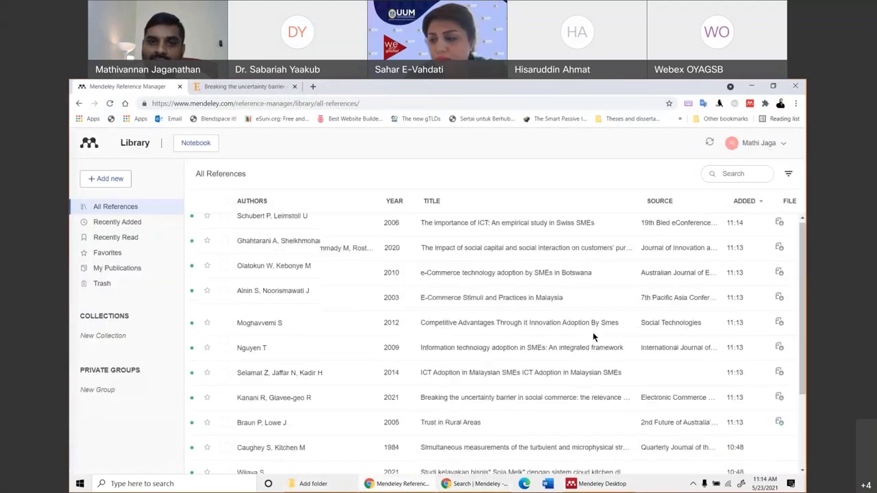
click(574, 483)
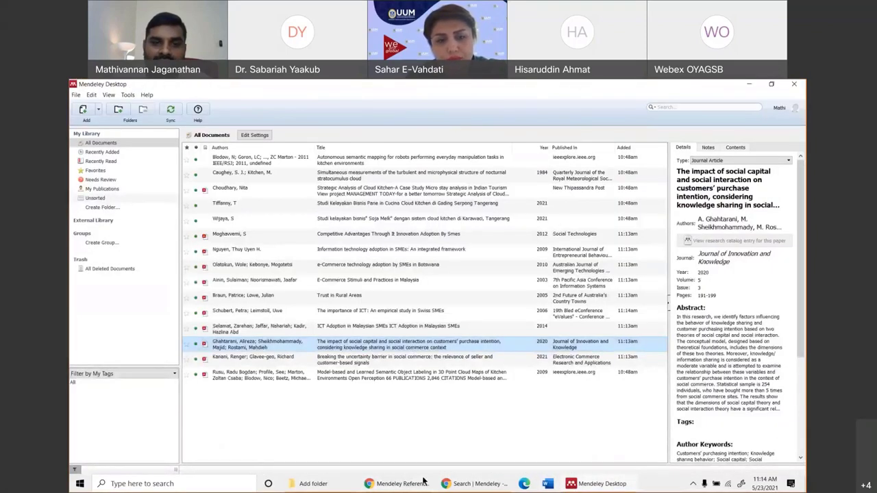
click(468, 485)
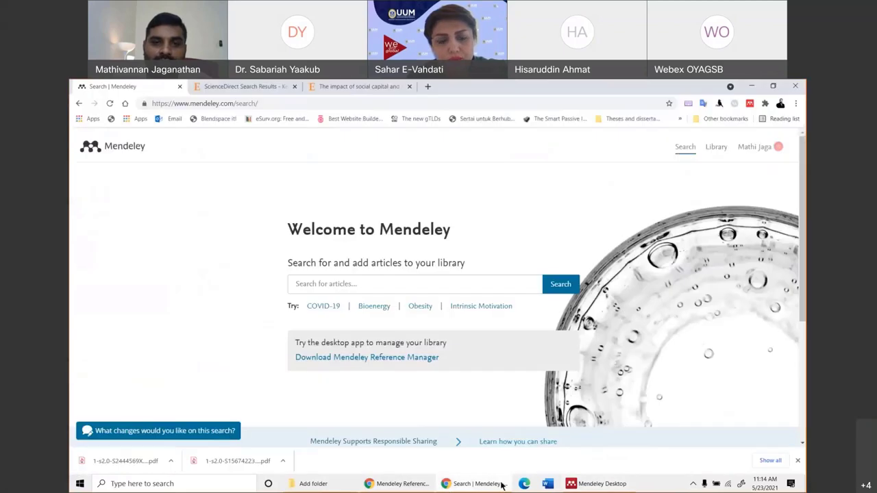
click(493, 484)
click(479, 484)
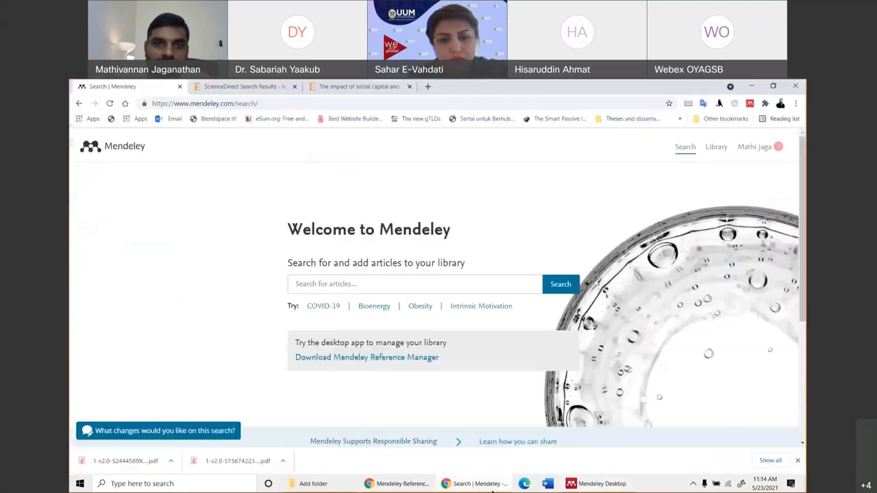
click(394, 485)
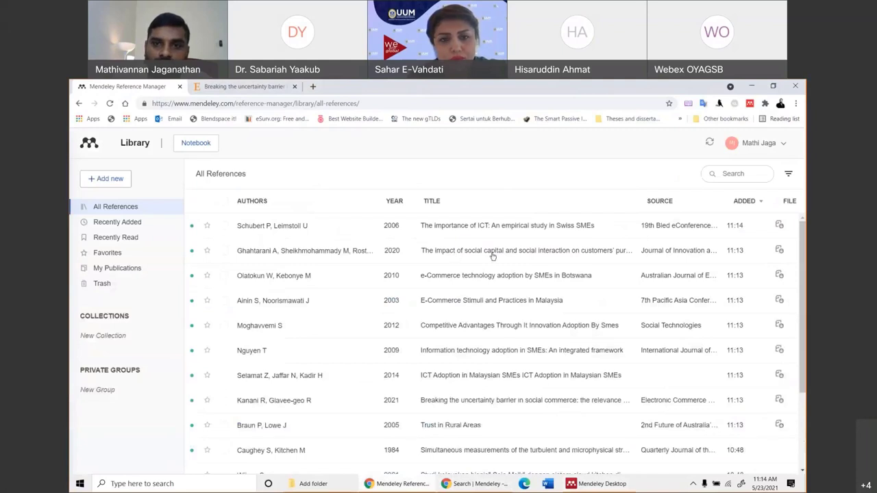
click(471, 257)
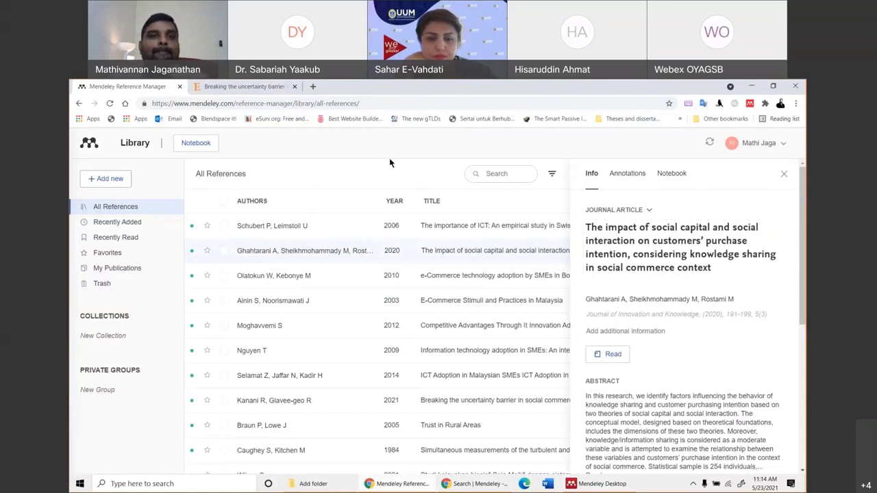
Return to Mendeley Desktop showing the social capital paper's details (Journal of Innovation and Knowledge, 2020).
click(244, 87)
key(alt+Tab)
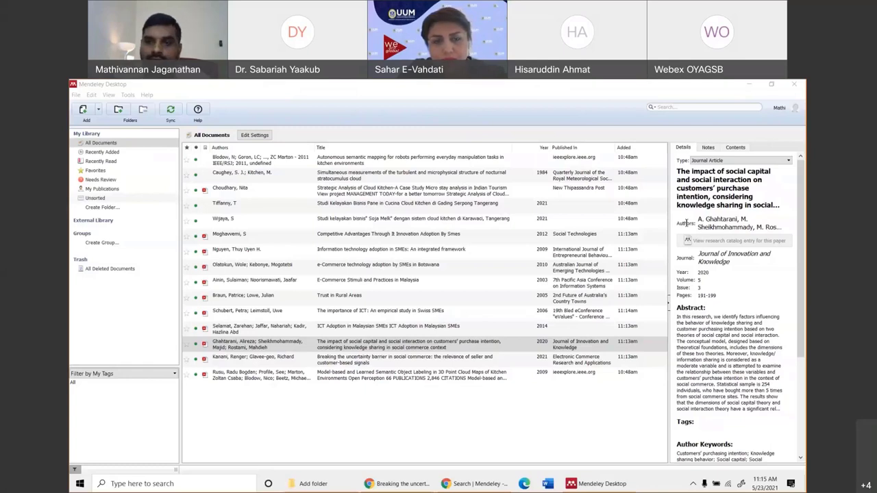
Copy Watch Folder from the Citation Materials folder on the desktop.
click(804, 484)
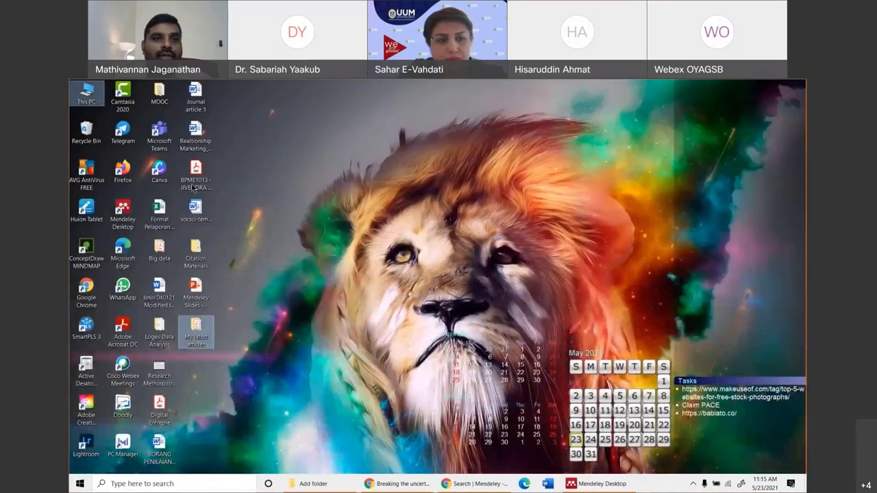
double_click(198, 259)
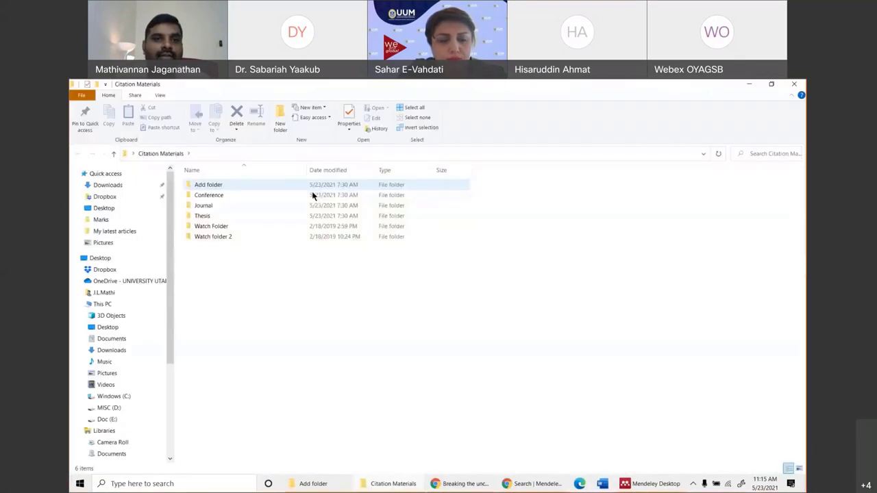
click(210, 237)
right_click(207, 228)
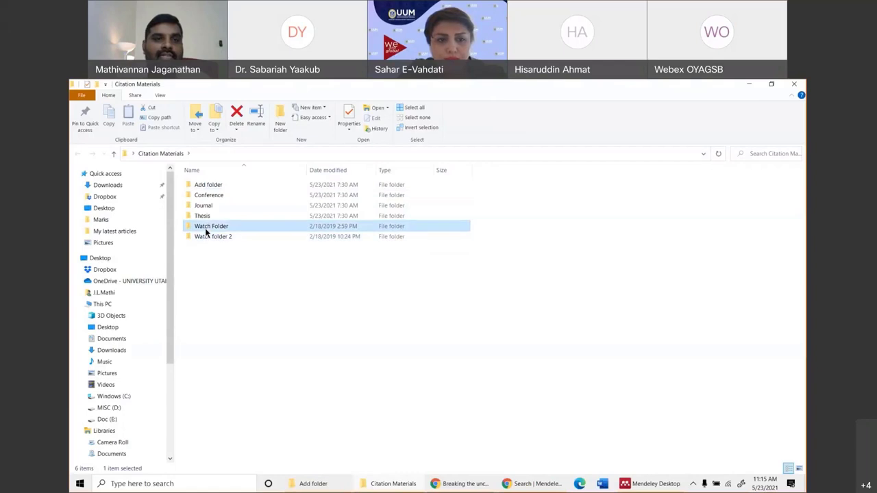
click(109, 418)
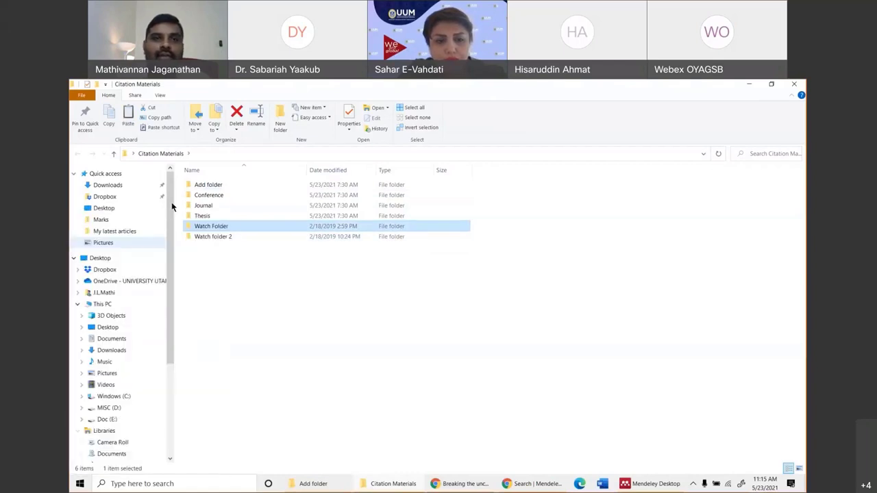
Paste Watch Folder into OneDrive - UNIVERSITY UTARA MALAYSIA and open it.
click(201, 487)
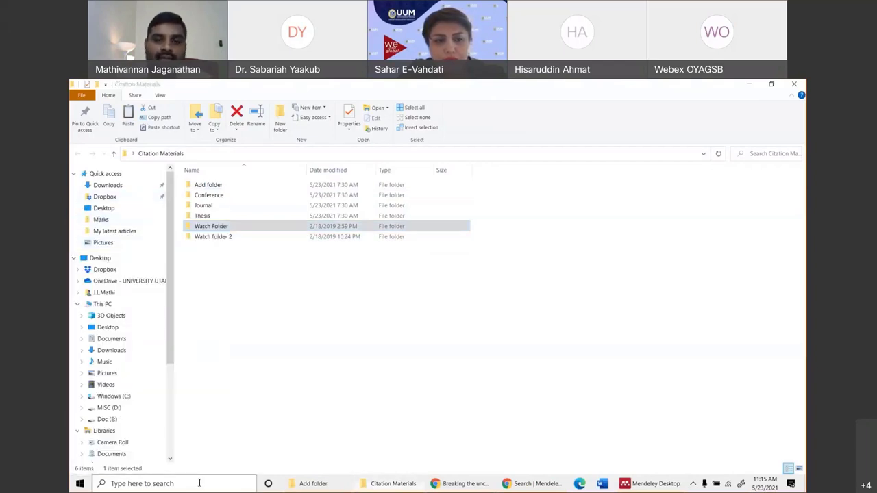
text(onedr)
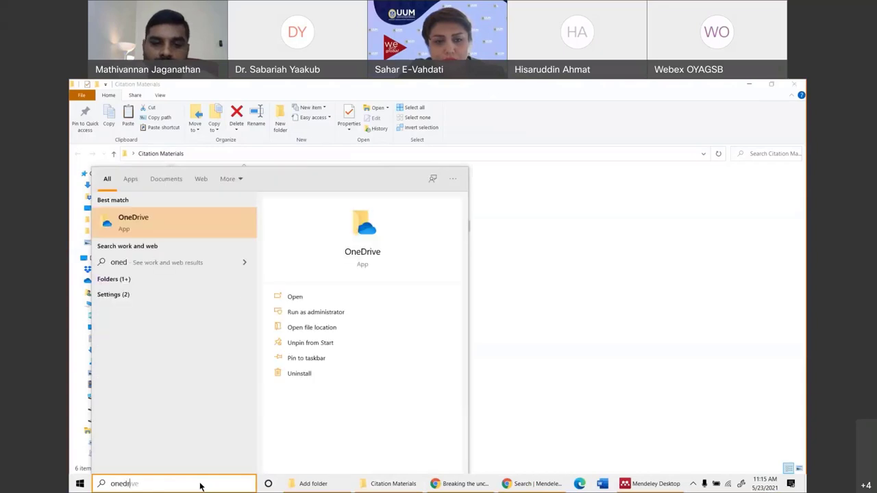
text(ive)
key(Escape)
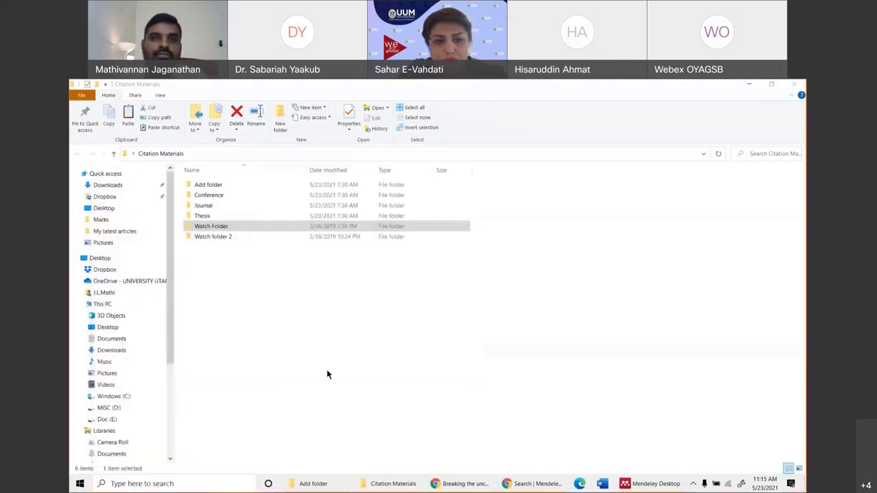
click(130, 281)
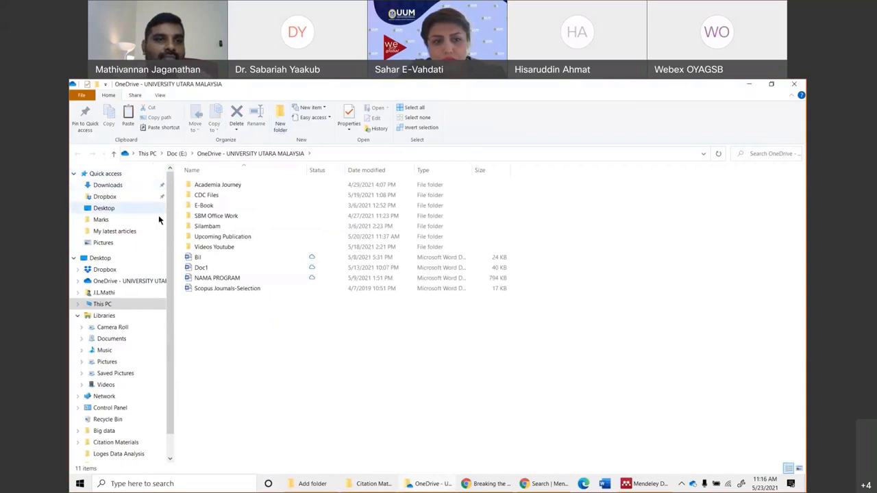
click(107, 283)
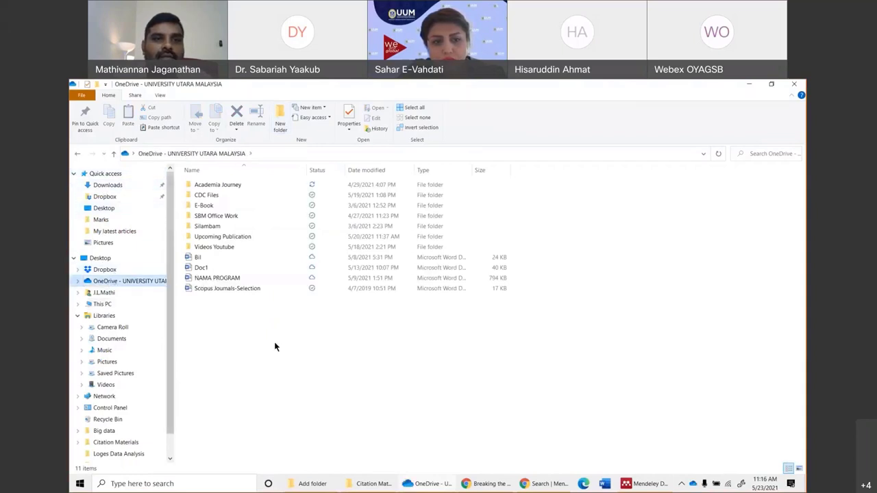
right_click(280, 419)
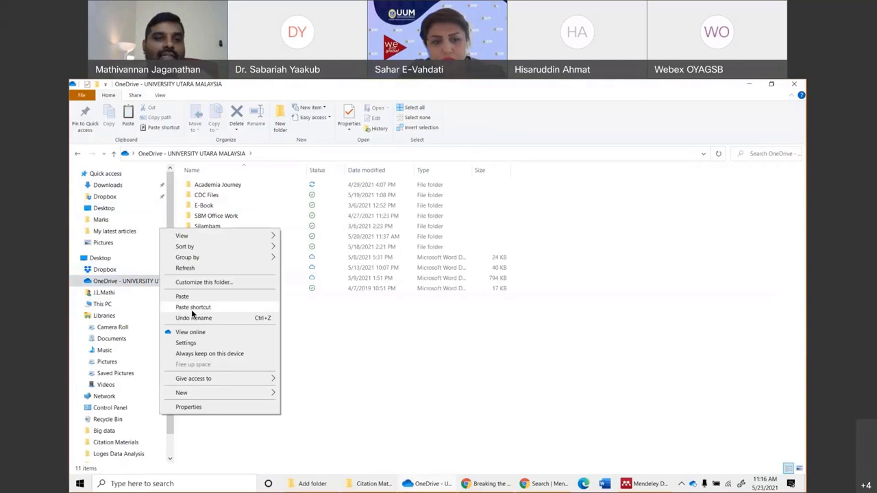
click(274, 361)
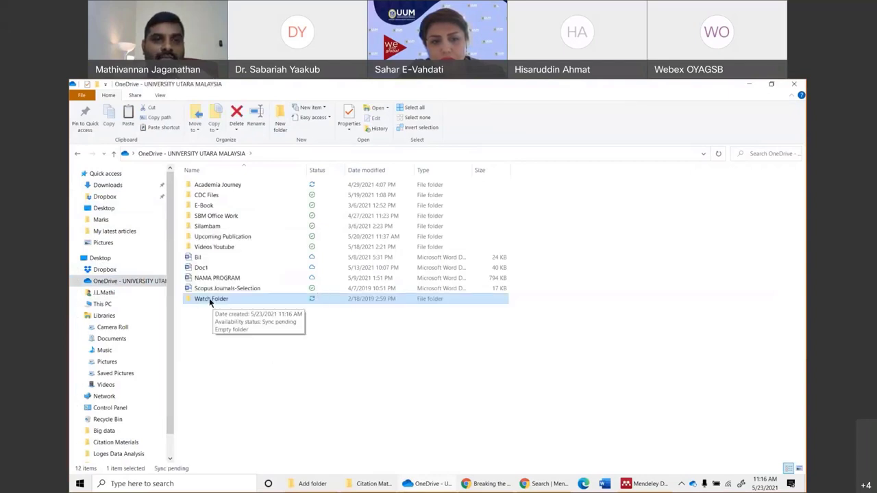
double_click(207, 258)
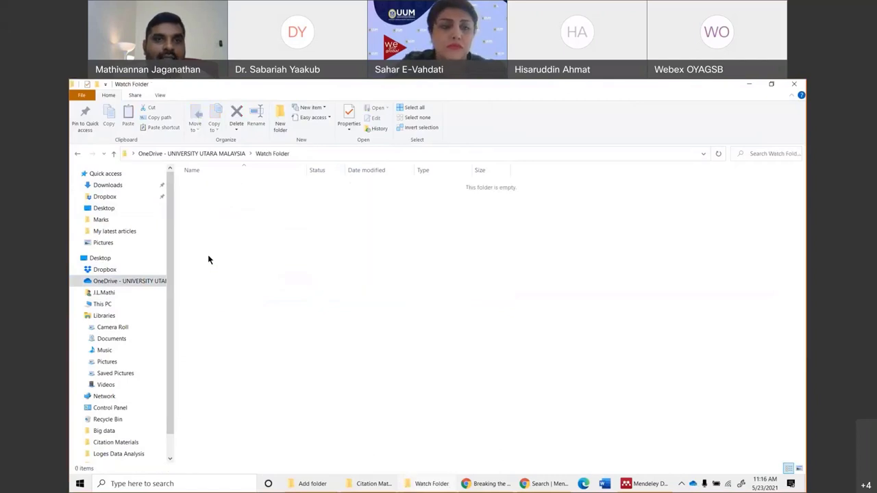
Copy the last three PDFs (Khong, Khor, Kickul) from the Journal folder in Citation Materials.
click(437, 483)
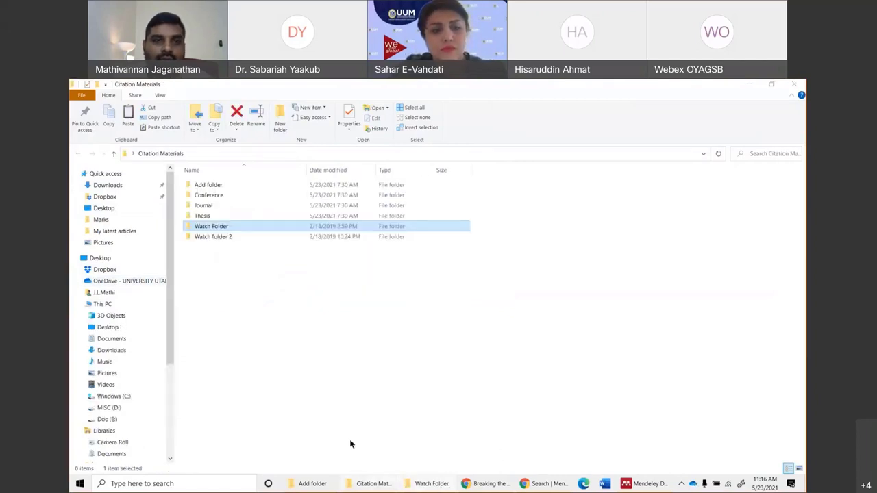
double_click(220, 236)
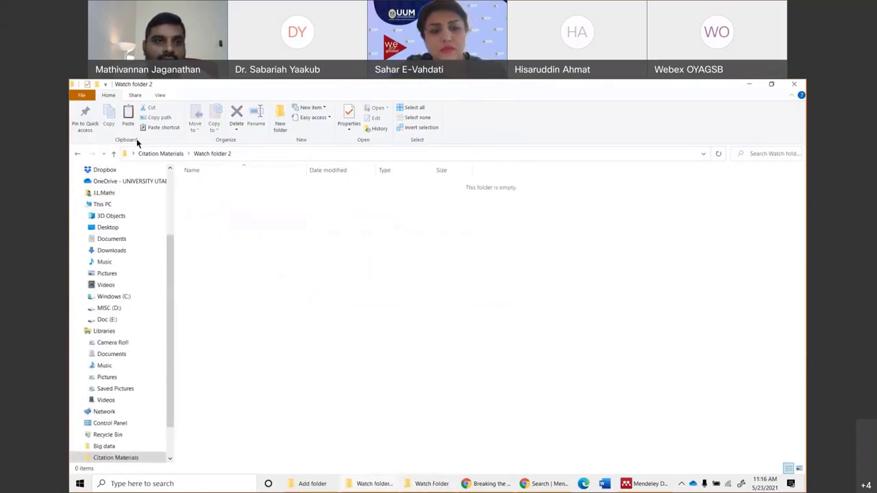
click(79, 154)
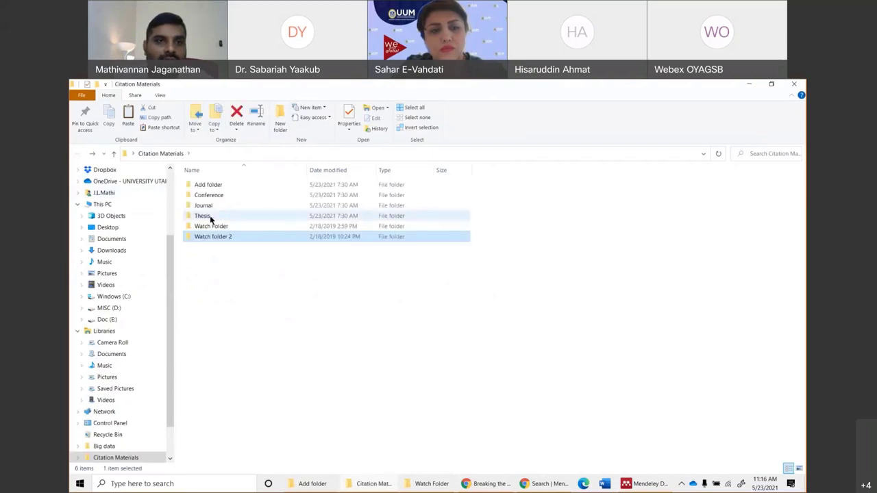
click(204, 206)
double_click(204, 206)
drag(213, 319, 257, 266)
right_click(257, 265)
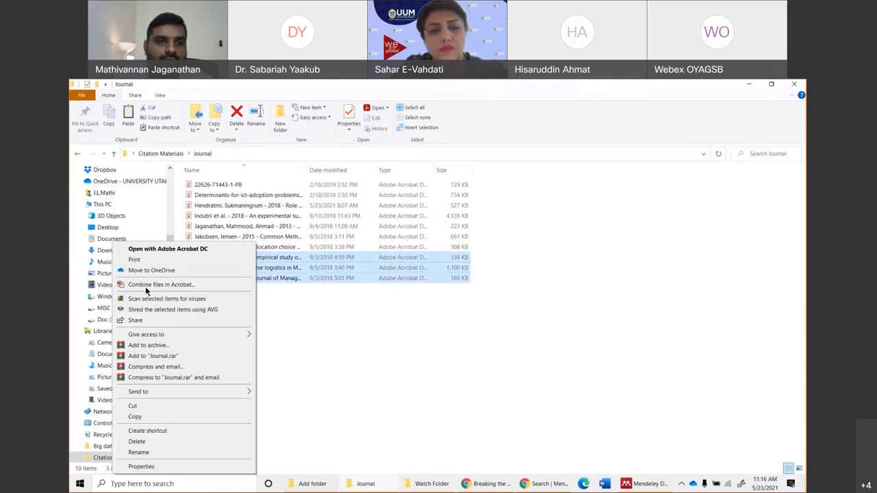
click(145, 414)
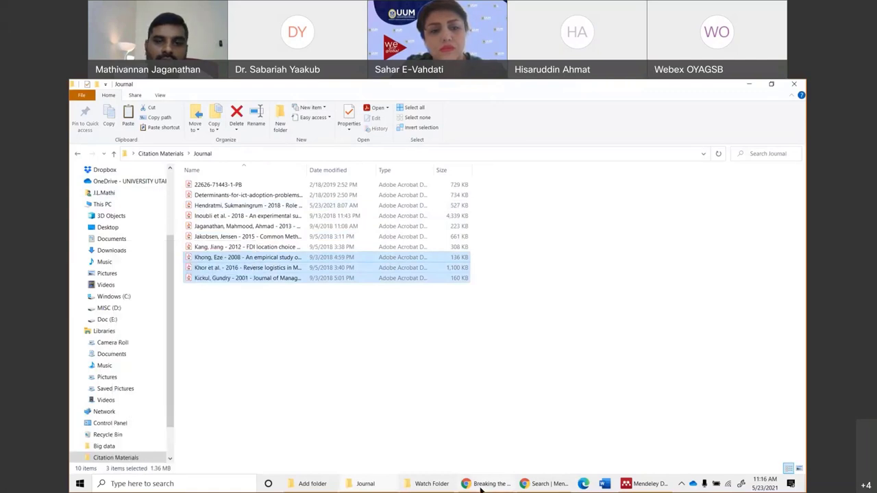
Paste the three PDFs into OneDrive's Watch Folder and check its sync status.
click(426, 486)
right_click(156, 171)
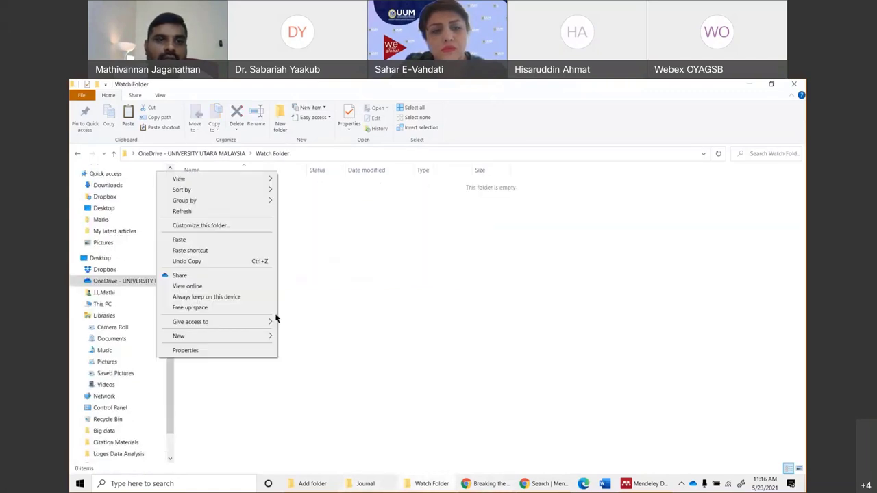
click(198, 250)
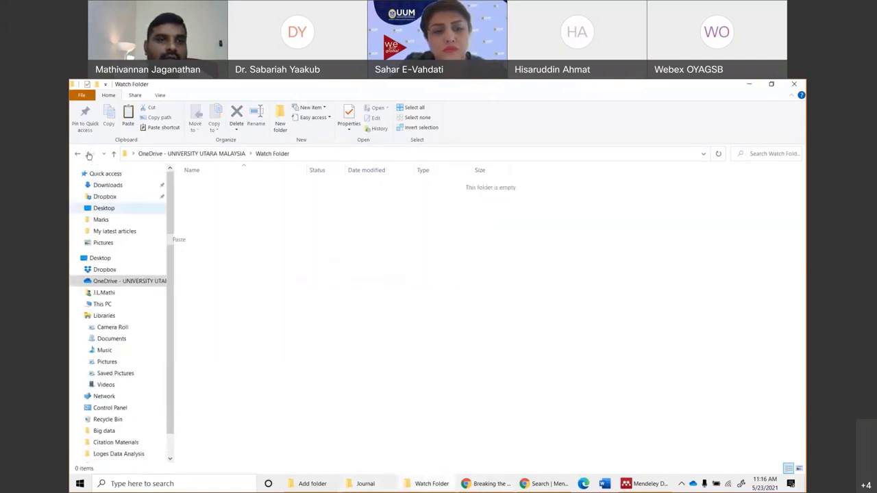
click(125, 282)
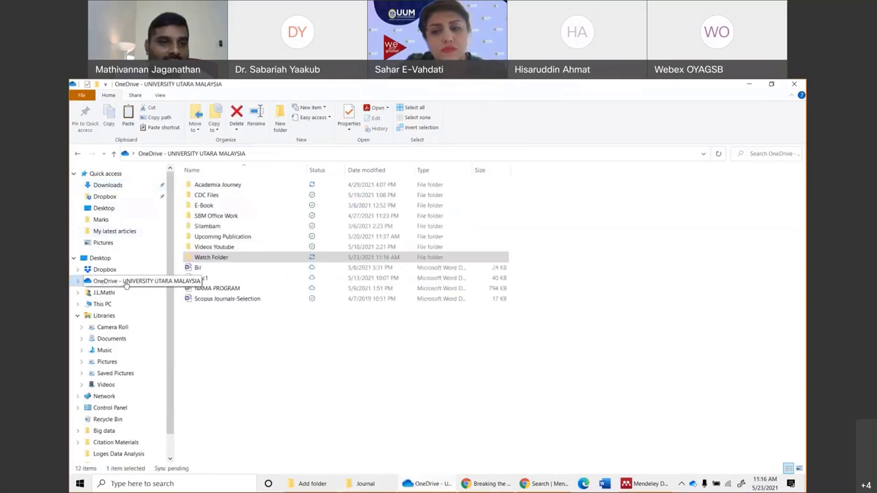
right_click(219, 259)
click(332, 384)
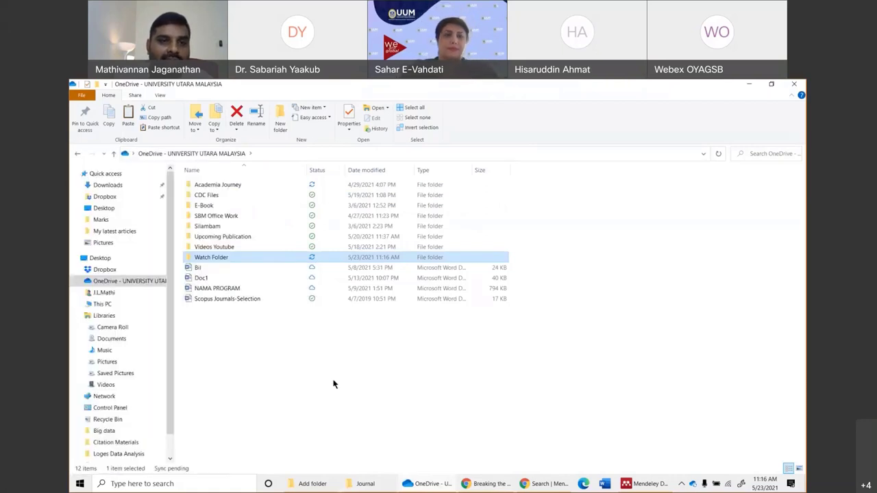
click(221, 258)
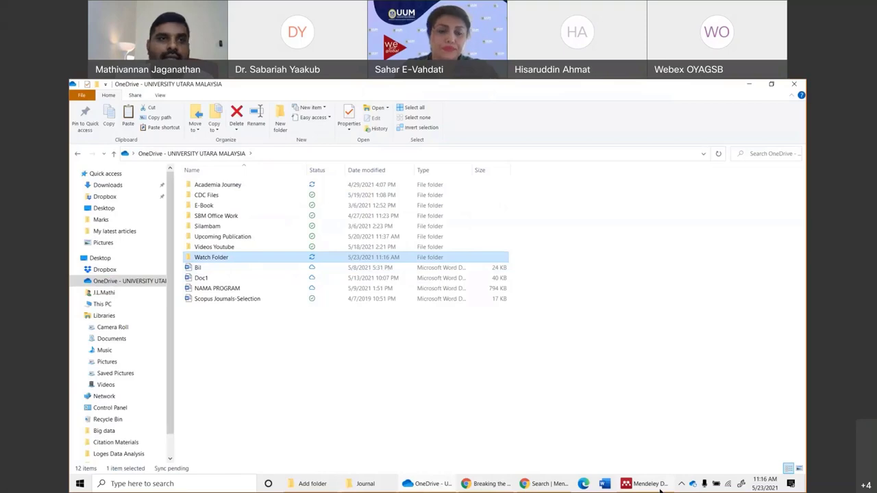
key(alt+Tab)
Set Doc (E:) > OneDrive > Watch Folder as a watched folder and open the imported ICT adoption paper.
click(99, 110)
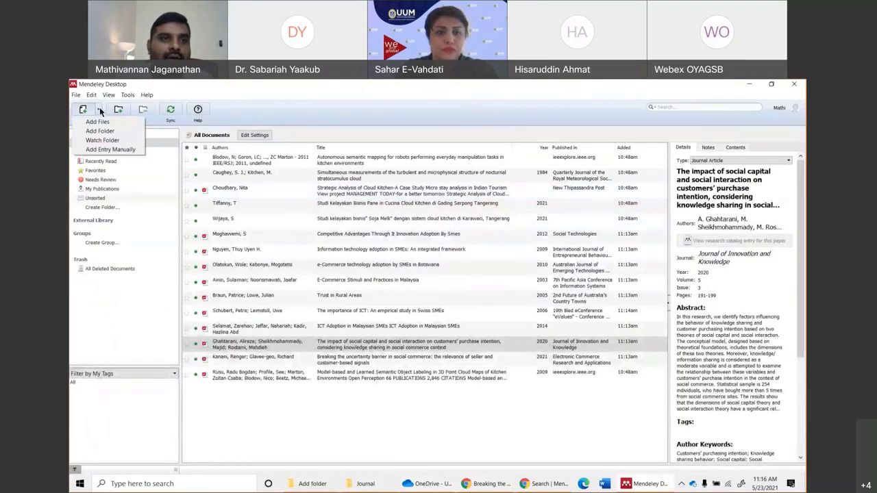
click(102, 140)
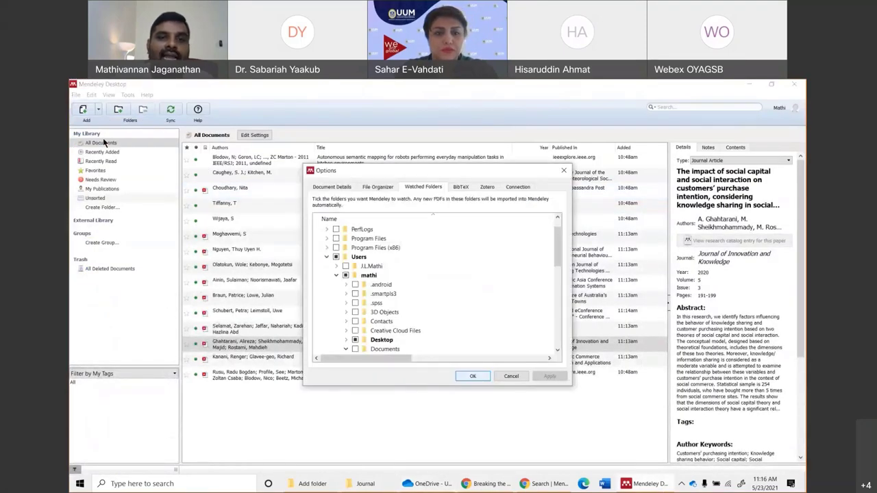
click(337, 274)
click(337, 275)
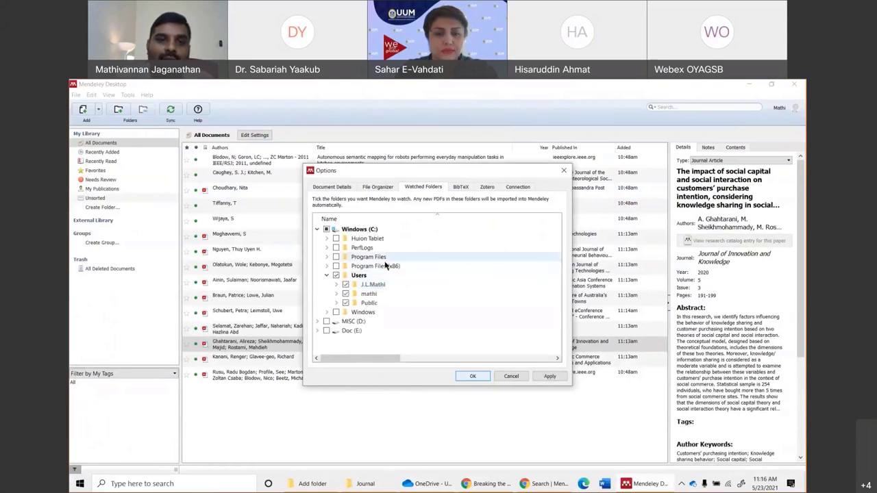
click(318, 322)
click(317, 321)
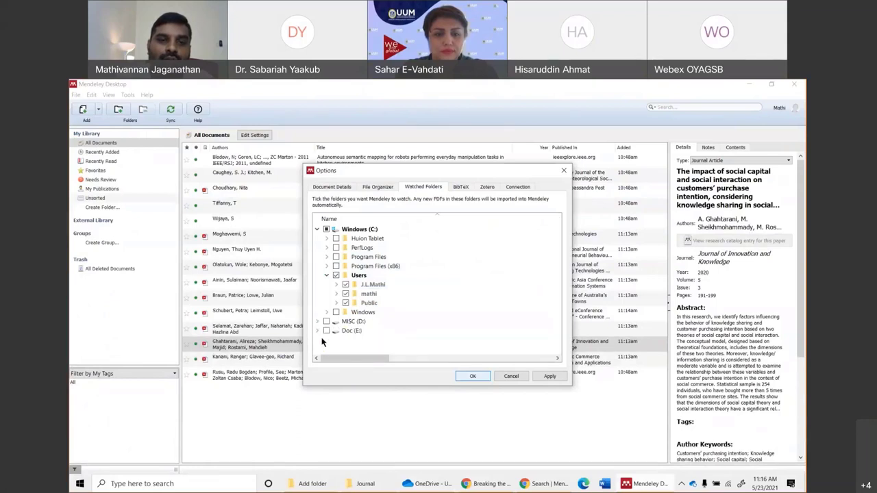
click(317, 331)
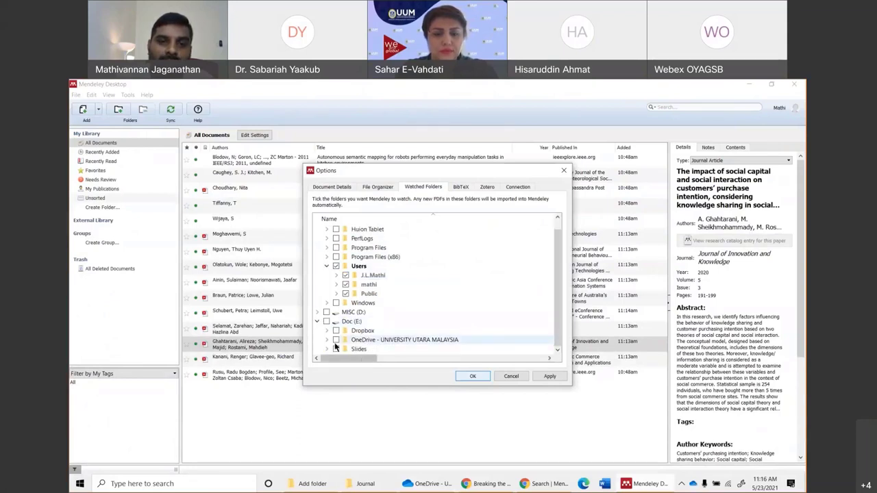
click(326, 340)
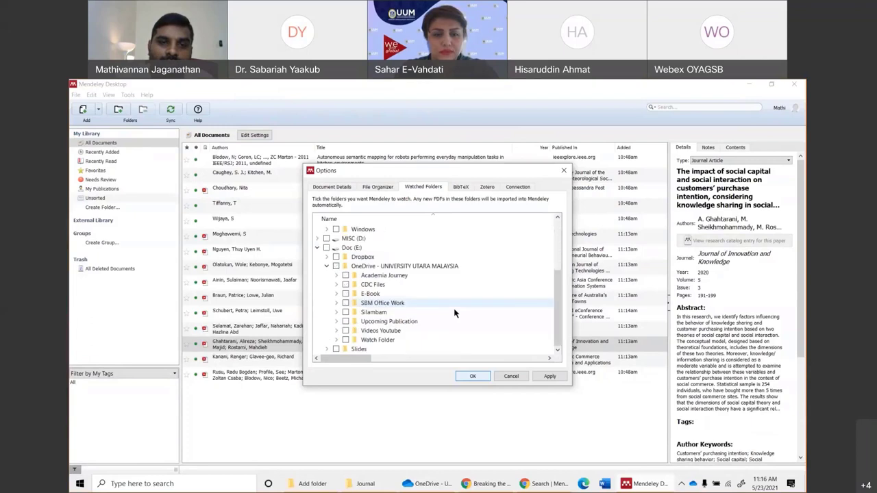
click(345, 339)
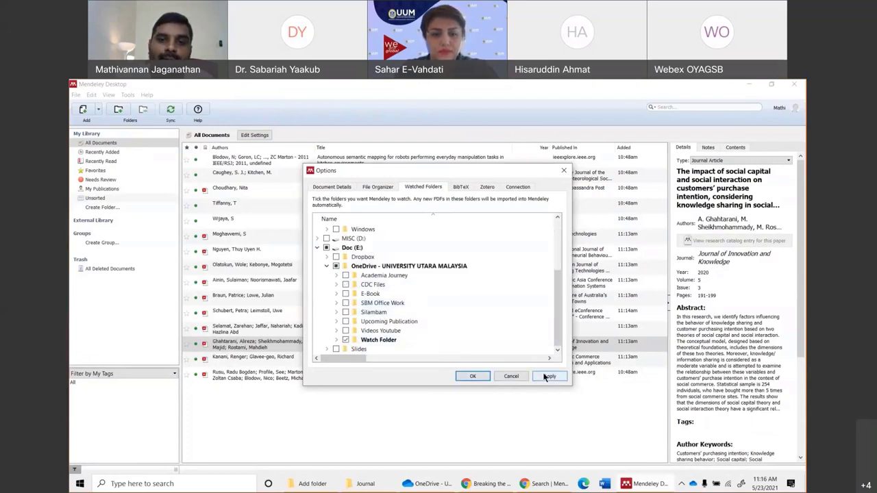
click(550, 376)
click(461, 377)
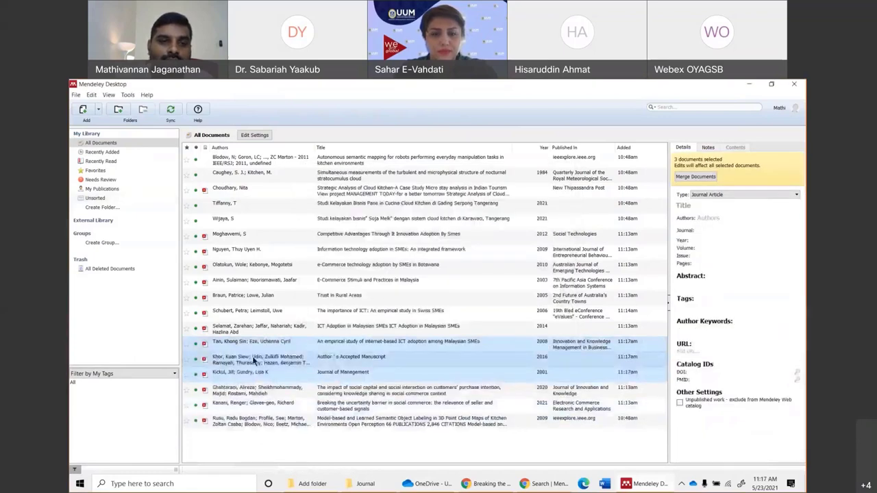
double_click(251, 343)
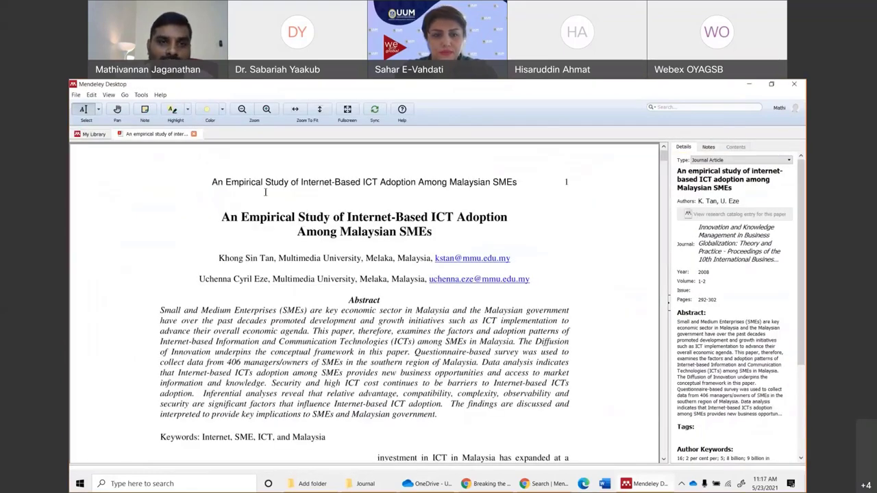
click(426, 484)
View the Khong, Eze 2008 PDF from Watch Folder in Acrobat, then close it.
double_click(231, 253)
click(220, 185)
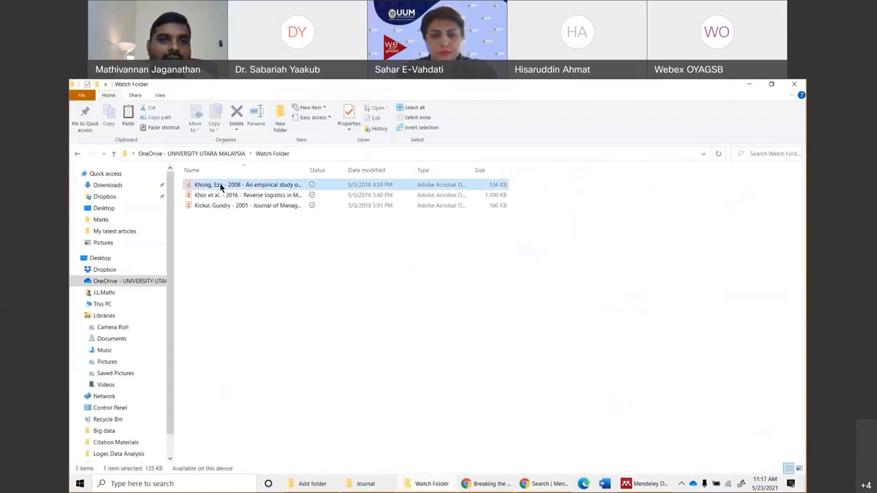
double_click(220, 185)
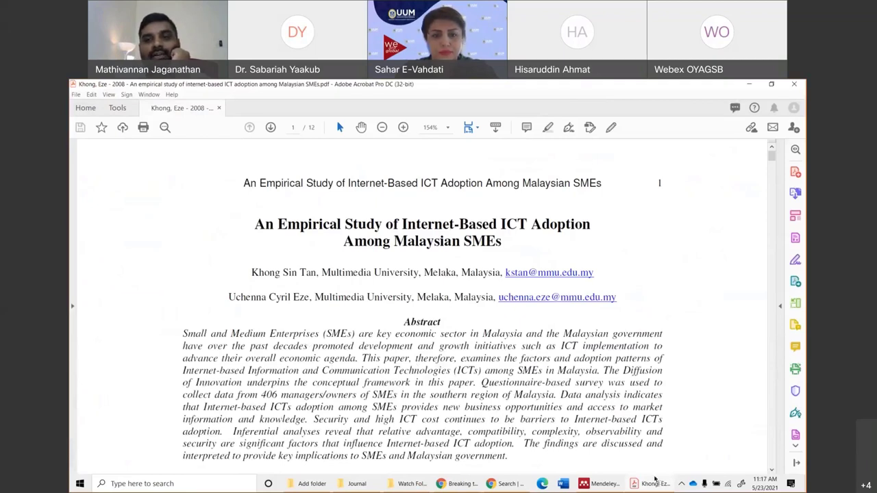
click(613, 485)
right_click(614, 485)
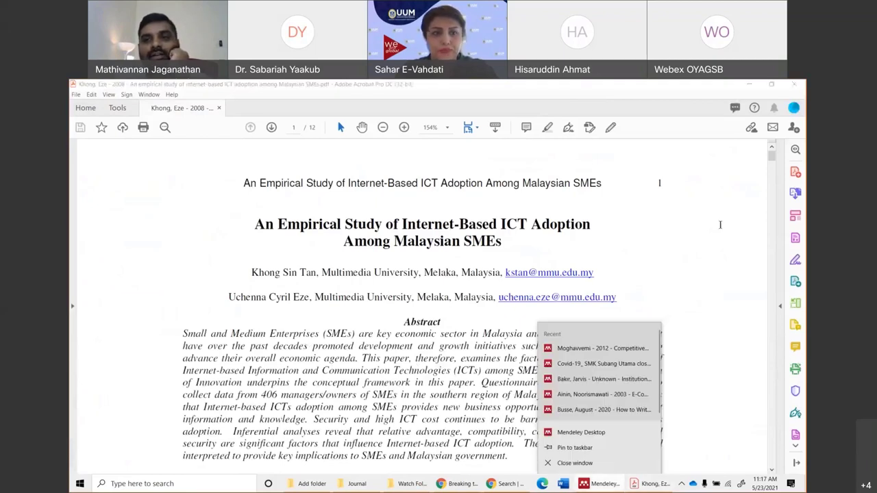
click(654, 223)
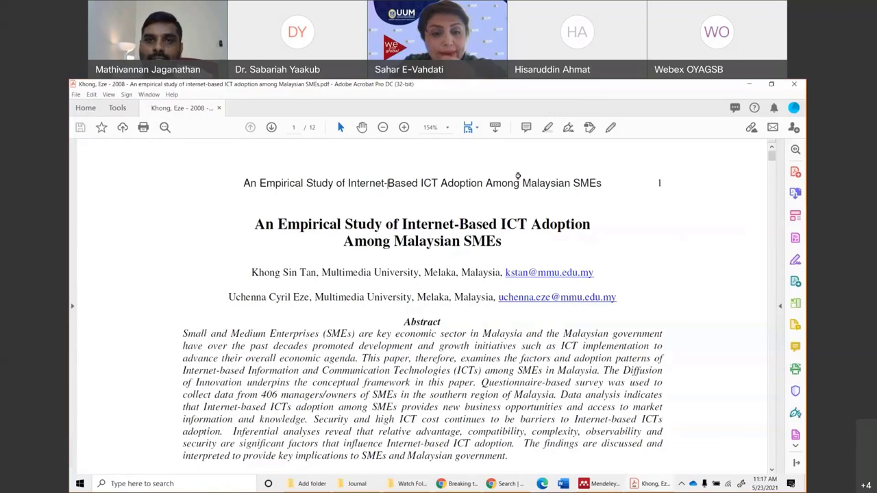
click(793, 84)
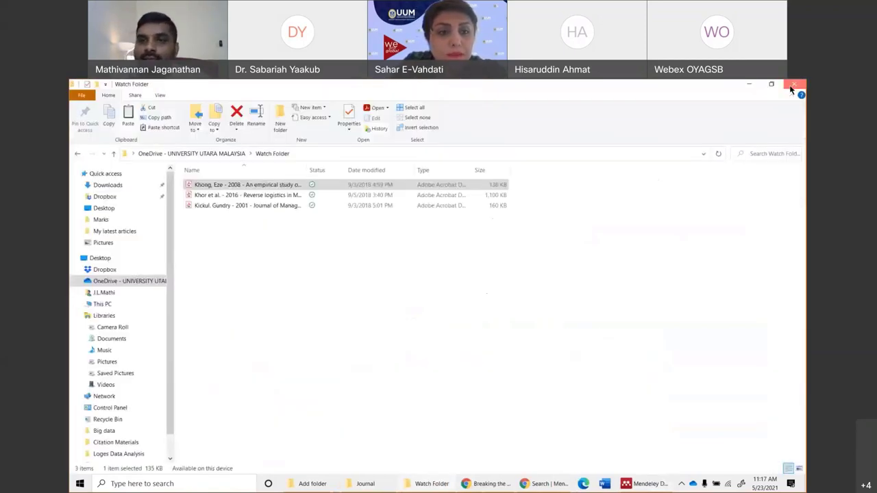
Close the Watch Folder Explorer window and the Tan–Eze ICT adoption PDF tab.
click(792, 87)
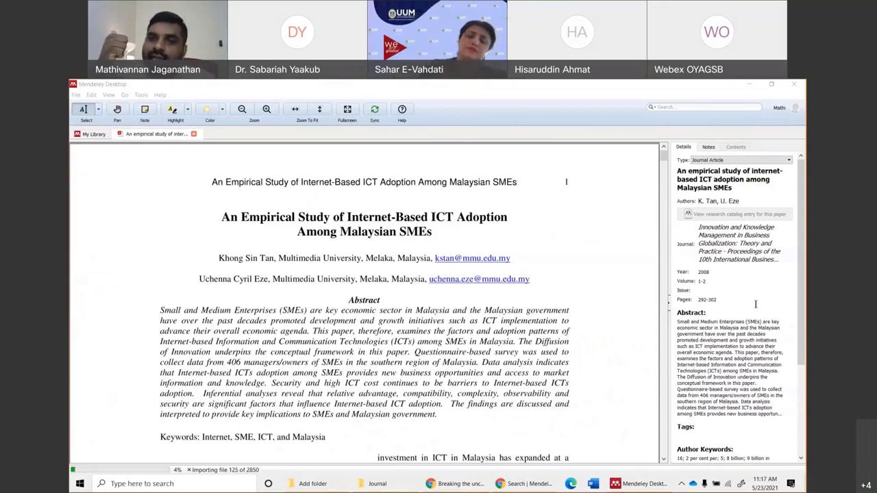
click(75, 95)
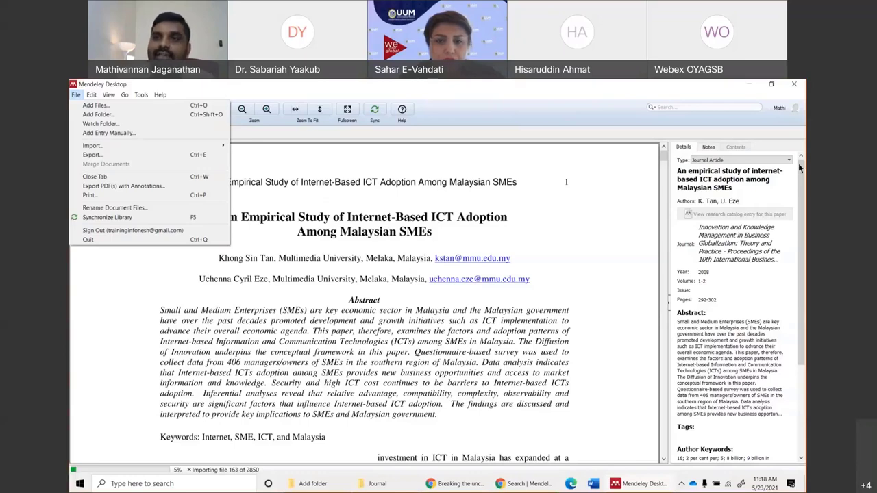
key(Escape)
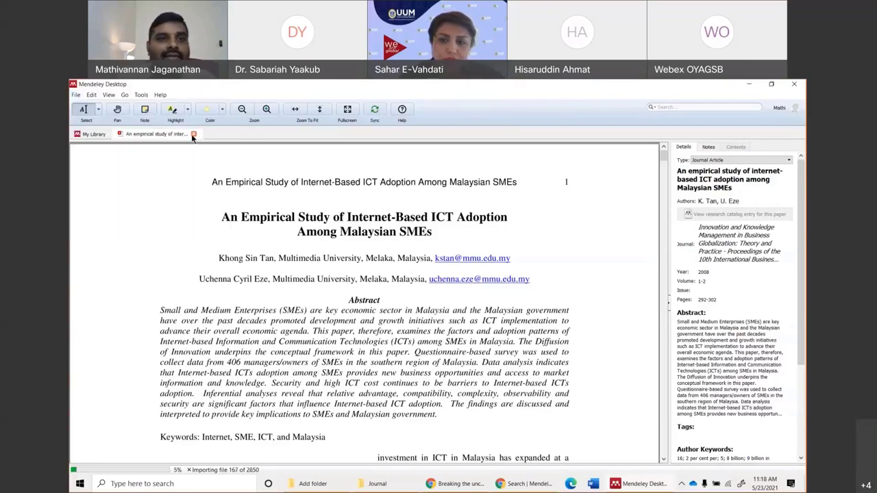
click(192, 133)
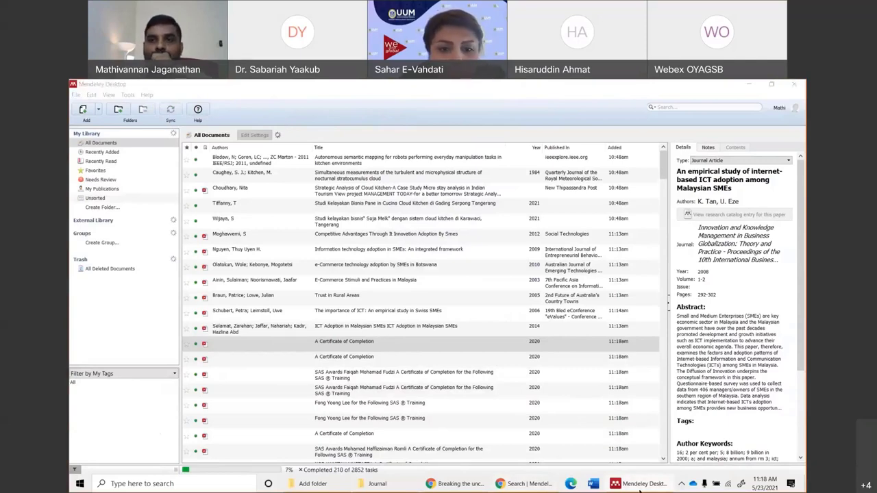
Close the Explorer Journal folder window and bring Mendeley Desktop back to the front.
key(alt+Tab)
click(792, 85)
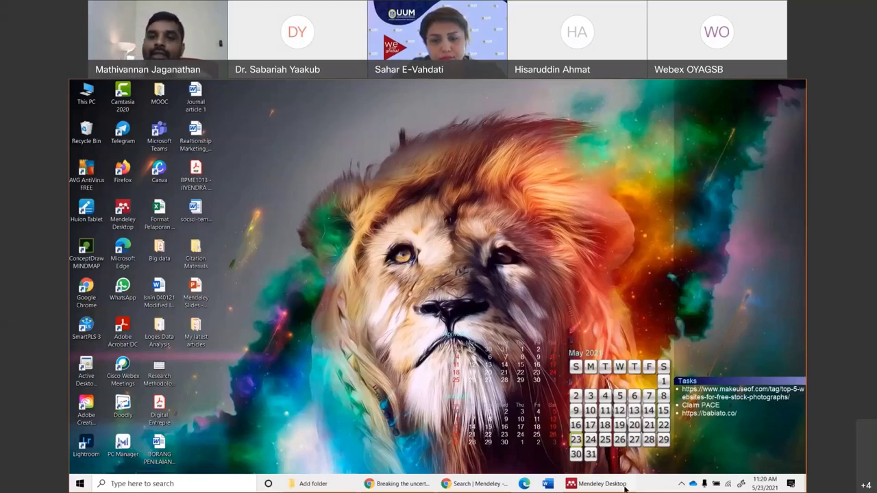
click(602, 484)
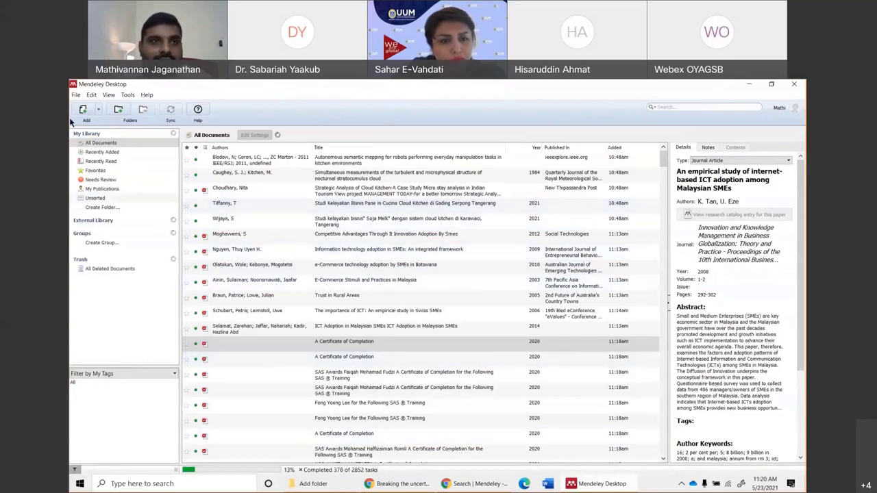
Scroll through the newly imported documents, then cancel the background import at 384 of 2852 tasks.
click(76, 94)
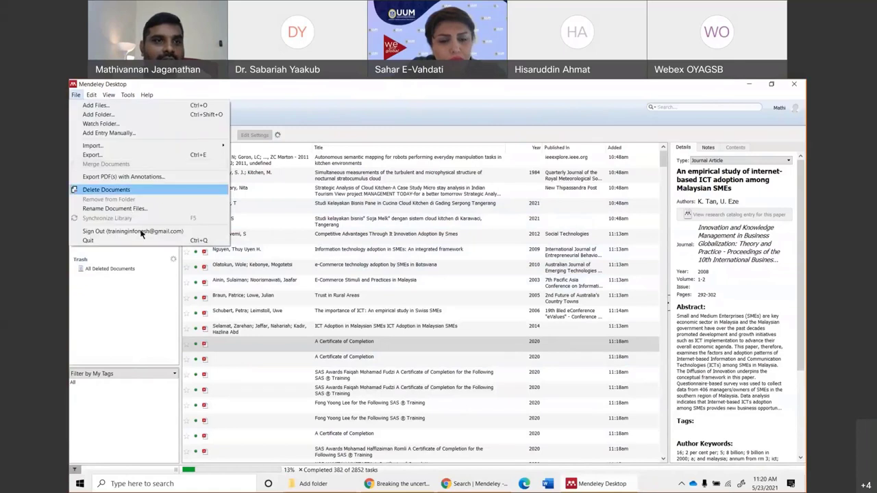
click(226, 322)
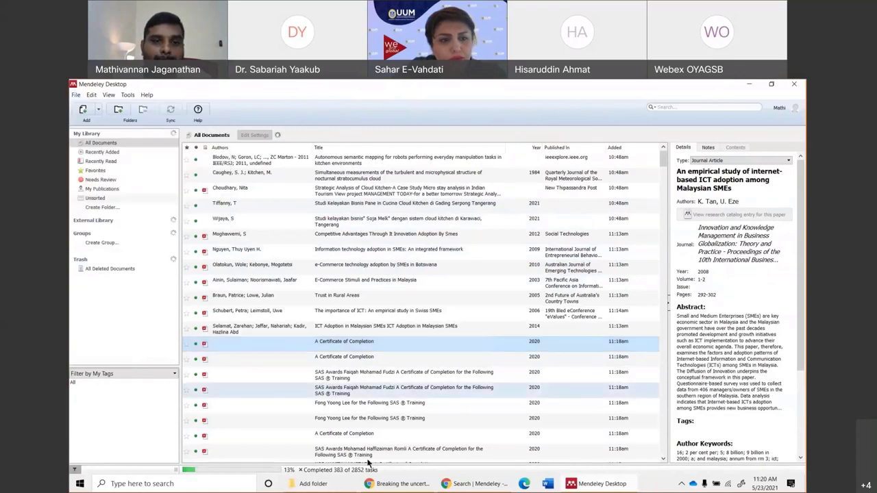
scroll(364, 327, down, 10)
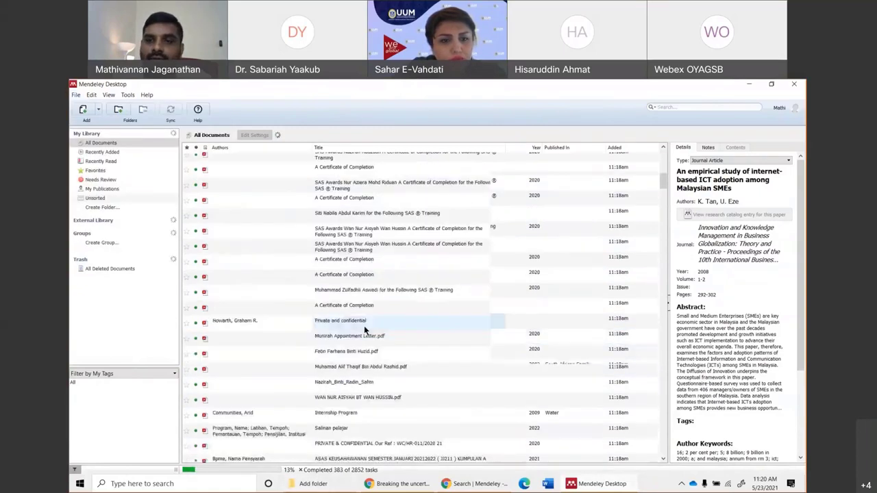
scroll(364, 325, down, 10)
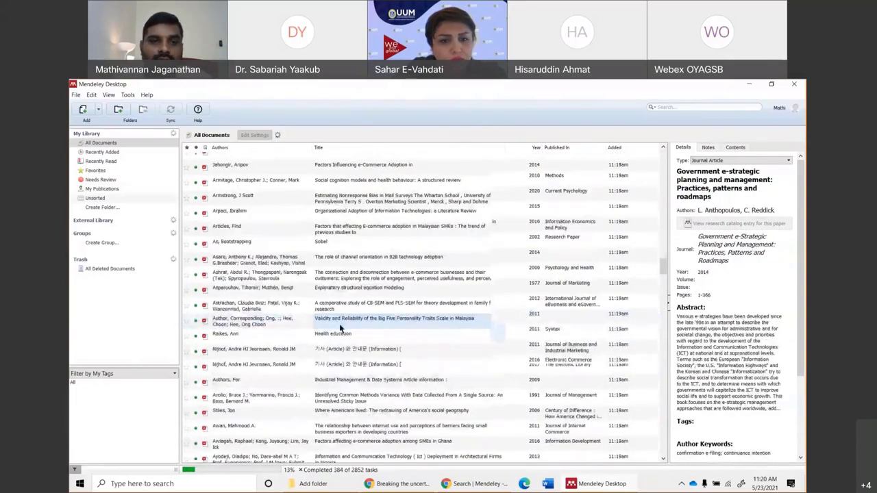
scroll(339, 324, down, 10)
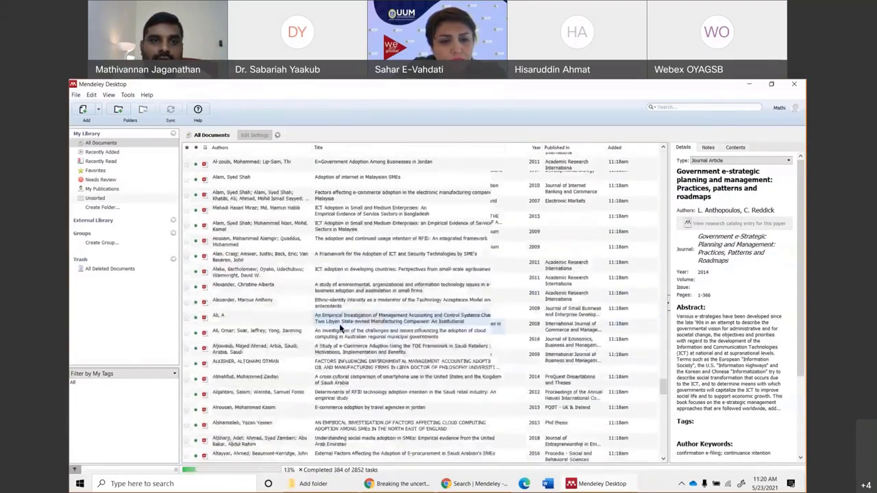
scroll(339, 323, down, 2)
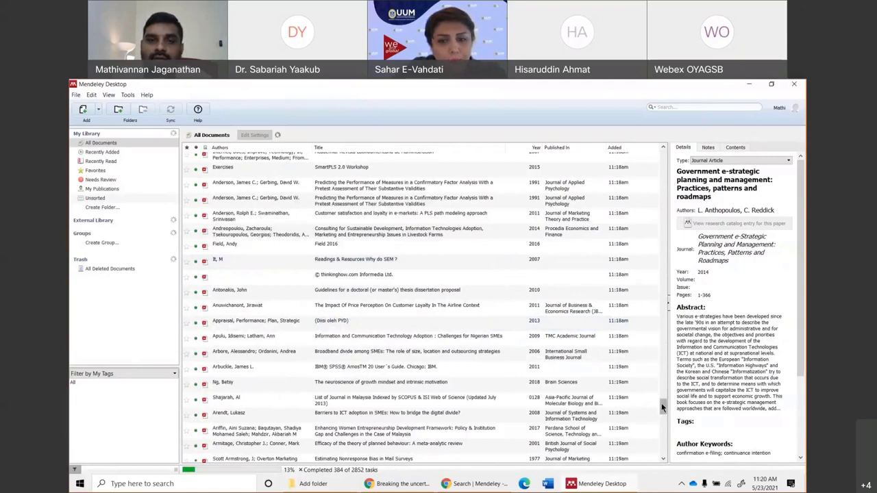
scroll(663, 407, down, 3)
drag(662, 333, 662, 157)
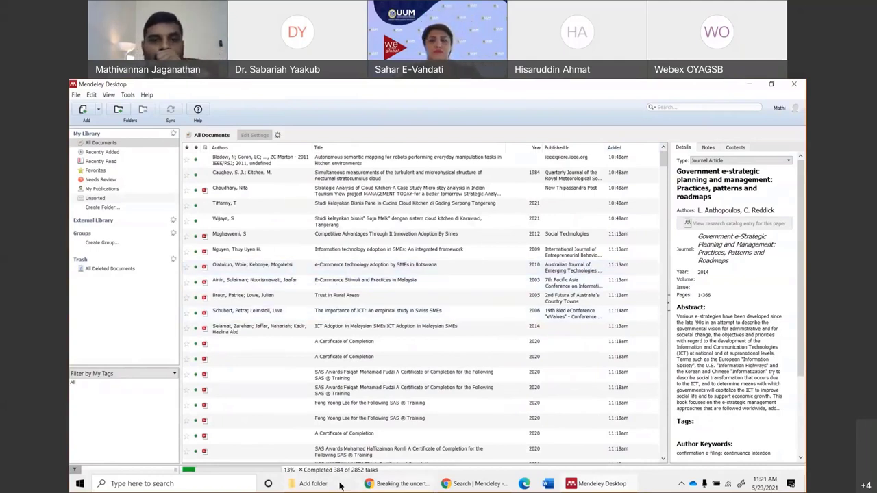
click(299, 470)
click(99, 111)
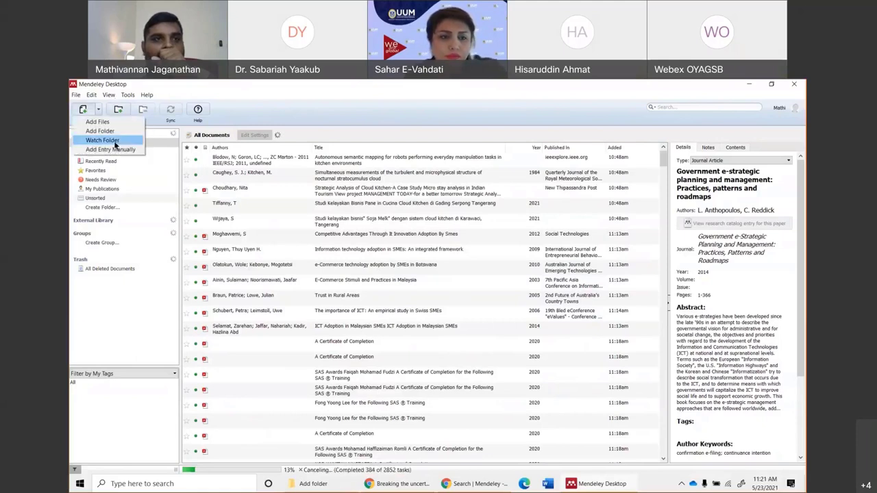
Untick the Users folder in Watched Folders options, then select the ICT Adoption in Malaysian SMEs record.
click(100, 140)
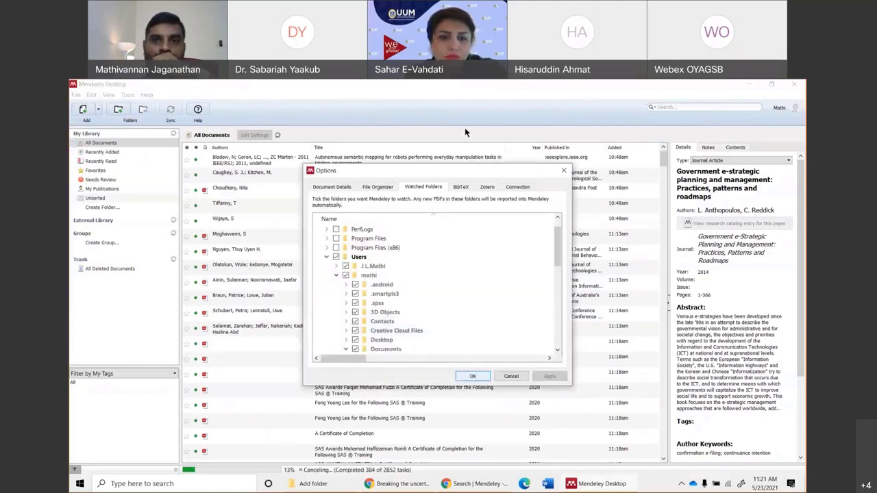
scroll(339, 264, down, 3)
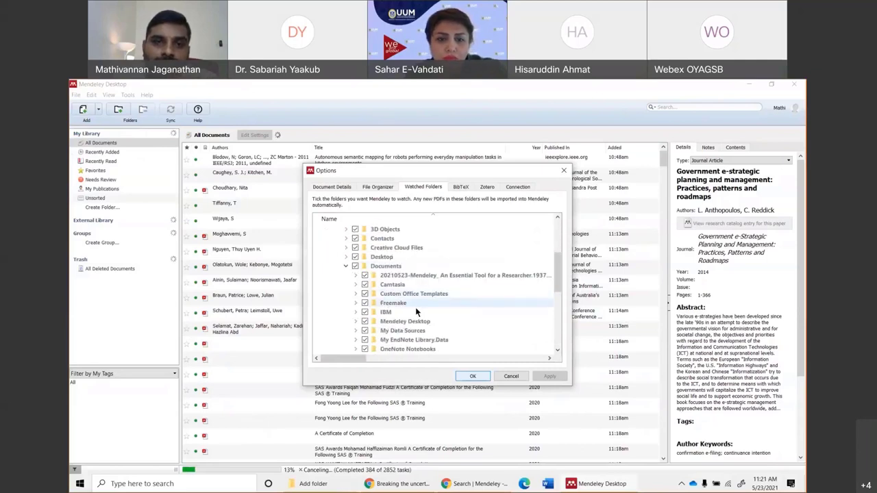
scroll(418, 312, up, 2)
scroll(419, 312, up, 3)
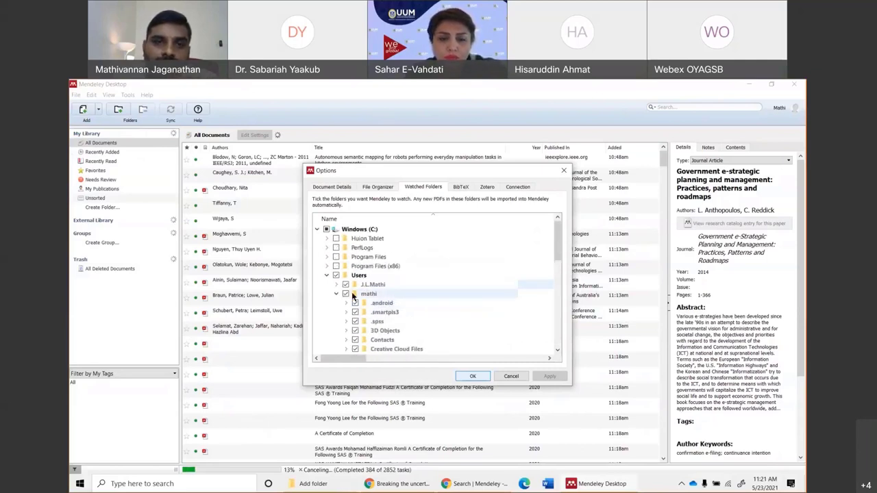
click(335, 275)
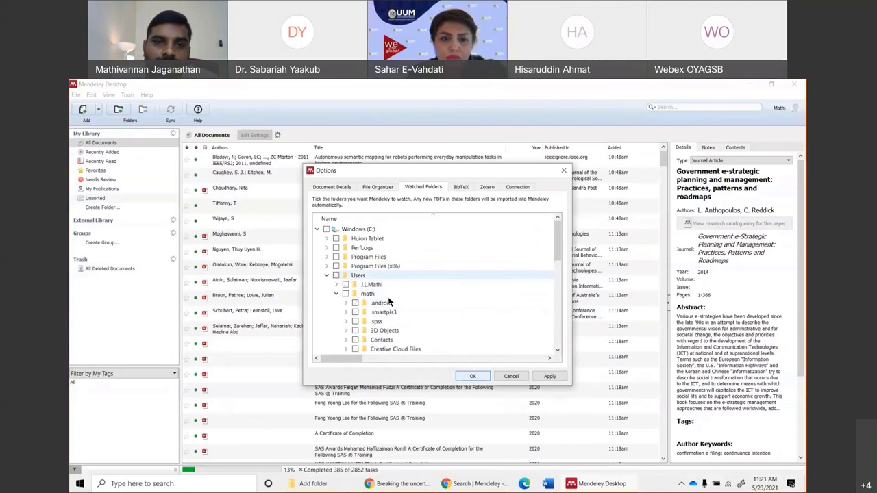
click(472, 376)
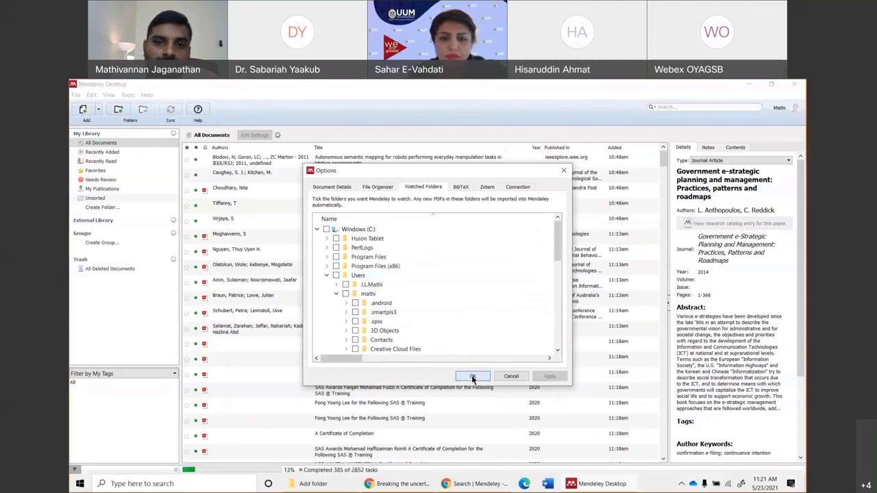
click(352, 327)
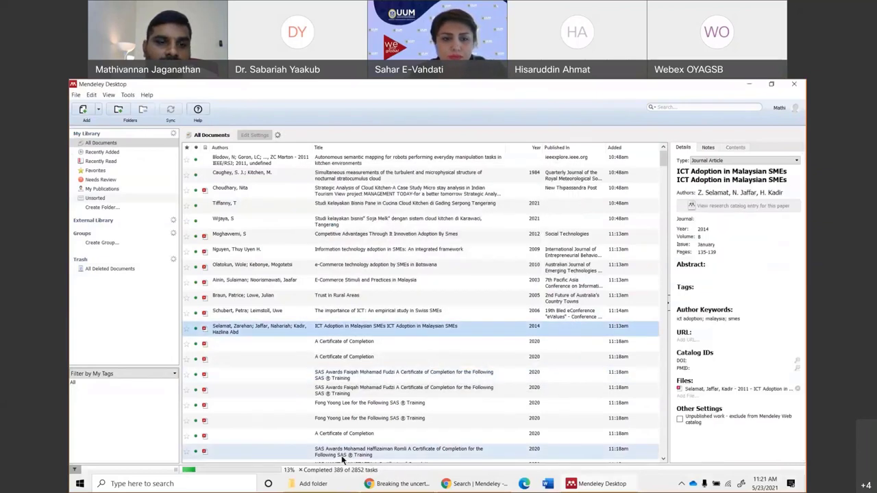
Cancel the remaining import tasks and look over the Wijaya and Information technology adoption records.
click(300, 470)
click(283, 221)
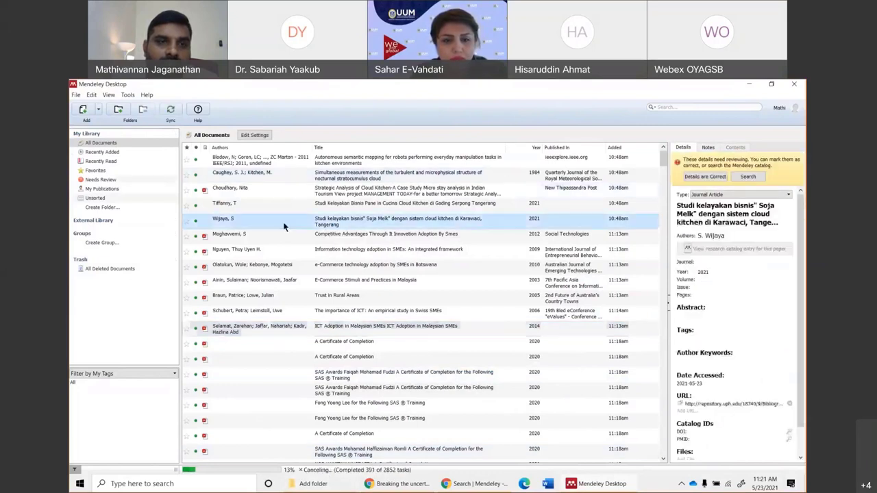
click(274, 329)
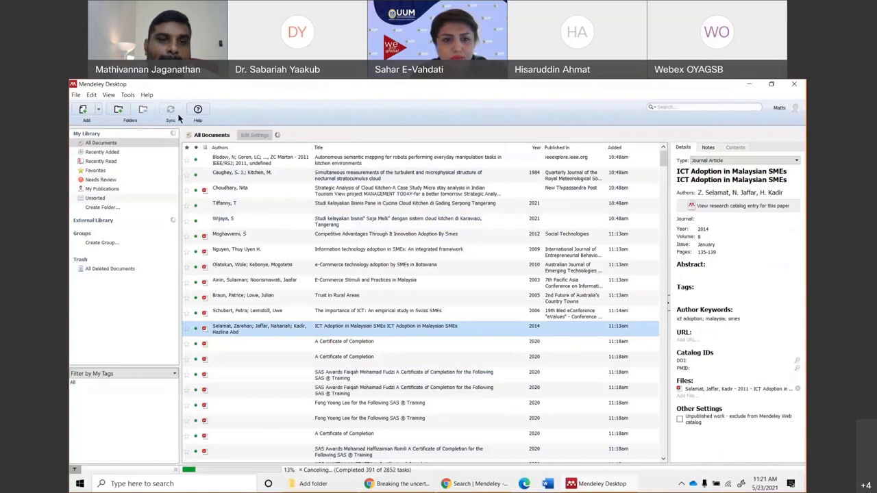
click(340, 254)
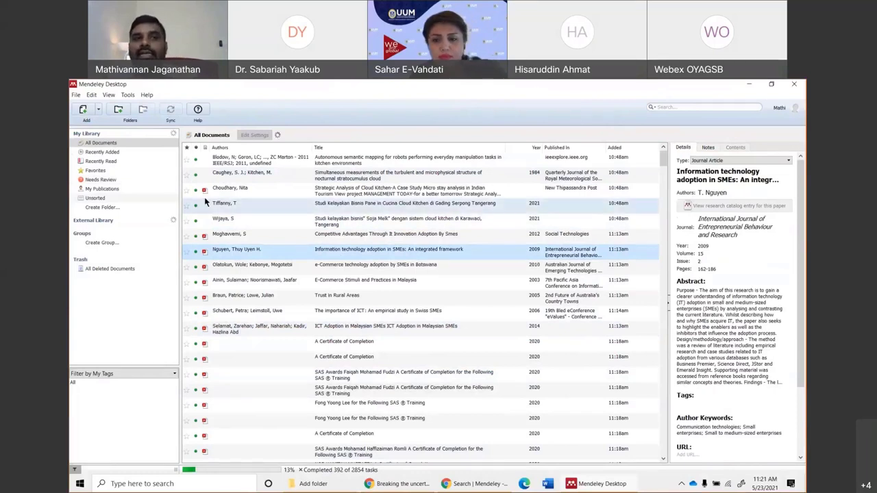
Show the Needs Review documents, select them all, inspect a few entries, then close Mendeley.
click(107, 180)
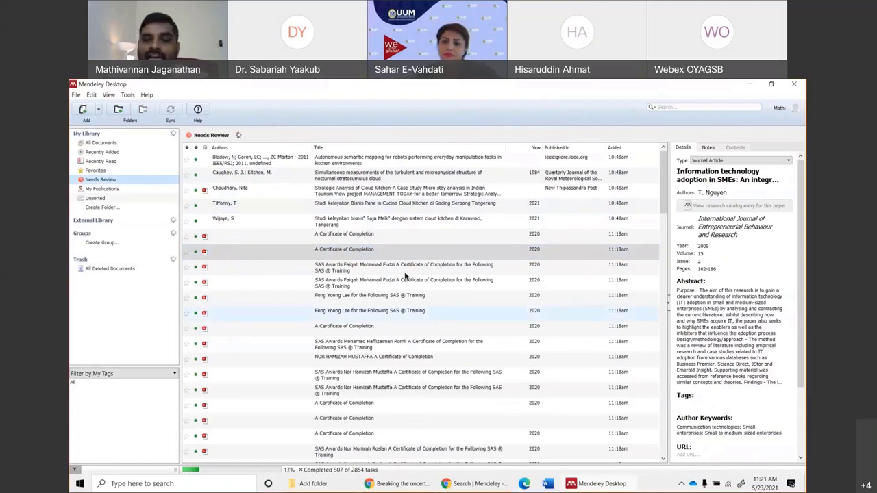
key(ctrl+a)
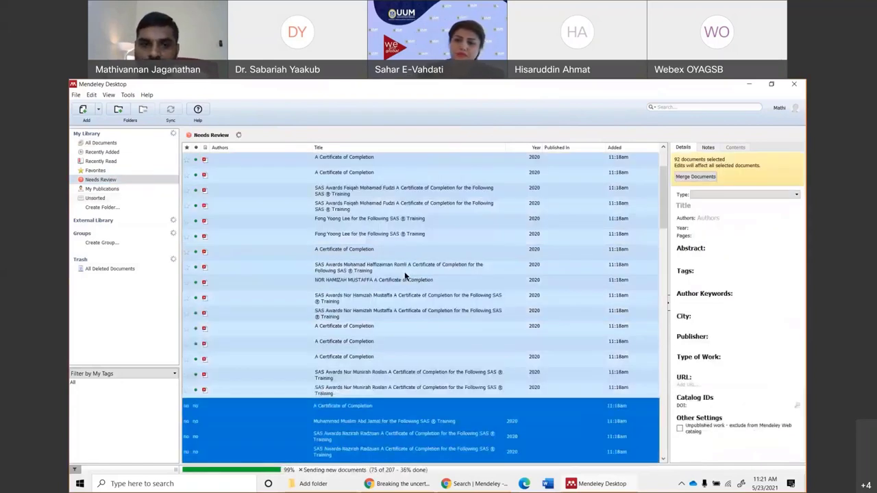
click(345, 255)
click(363, 267)
scroll(400, 340, down, 10)
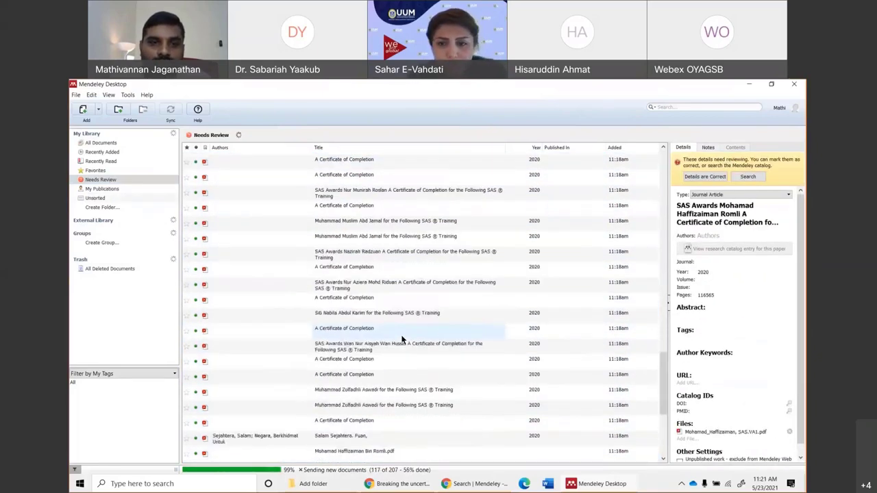
click(384, 315)
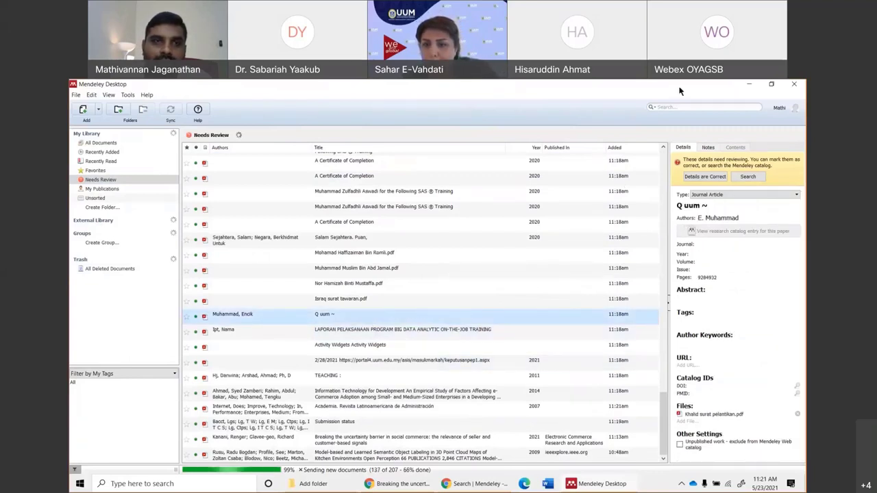
click(803, 85)
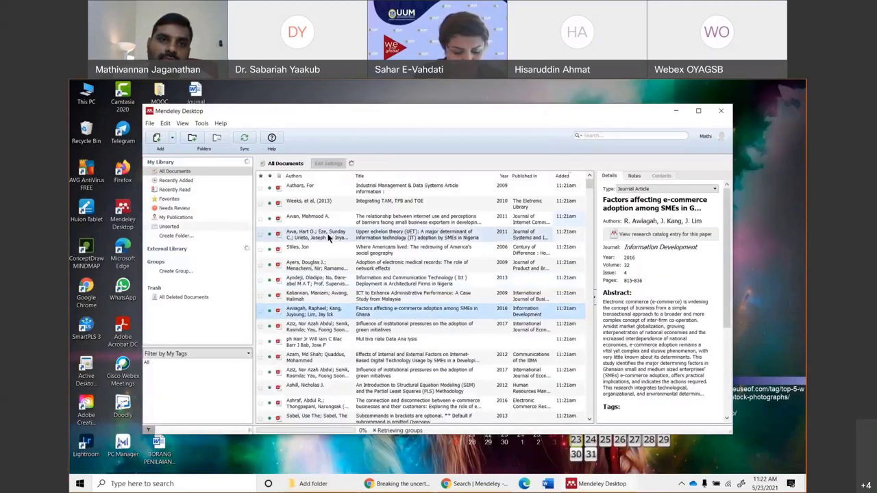
Start a manually entered new document from the Add menu, then discard it.
click(172, 138)
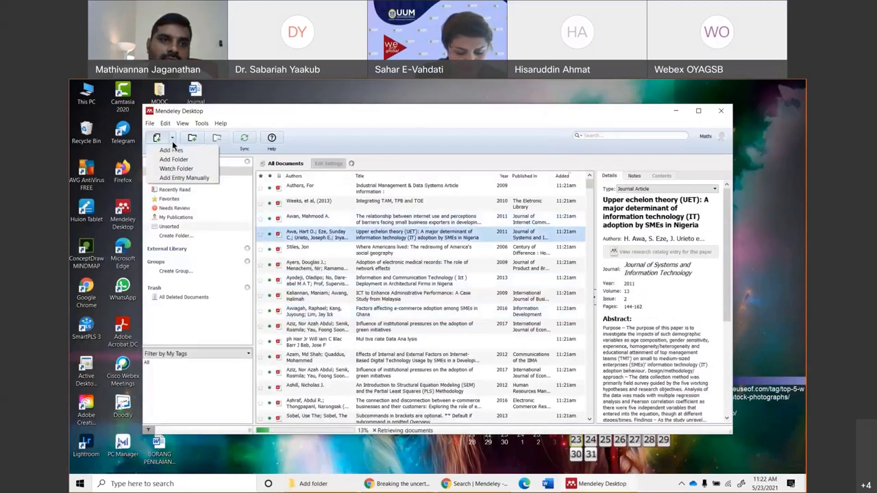
click(184, 177)
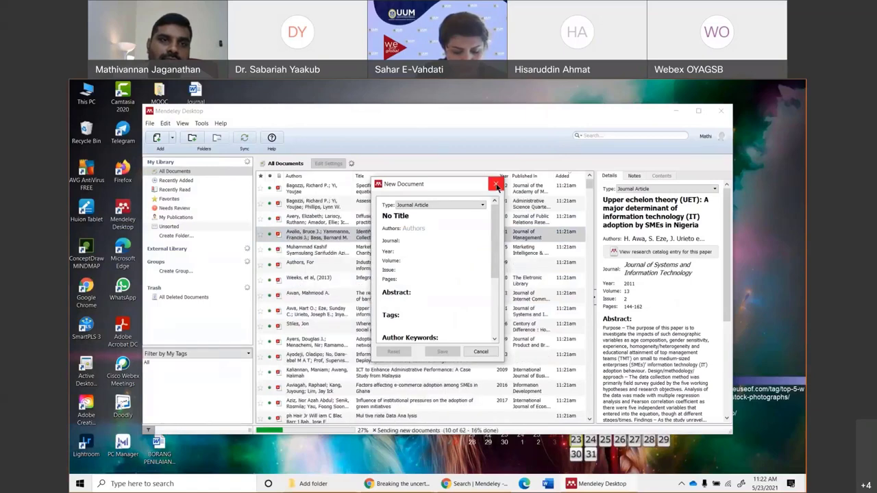
key(Escape)
Confirm in Watched Folders that only the OneDrive Watch Folder on Doc (E:) is ticked.
click(172, 138)
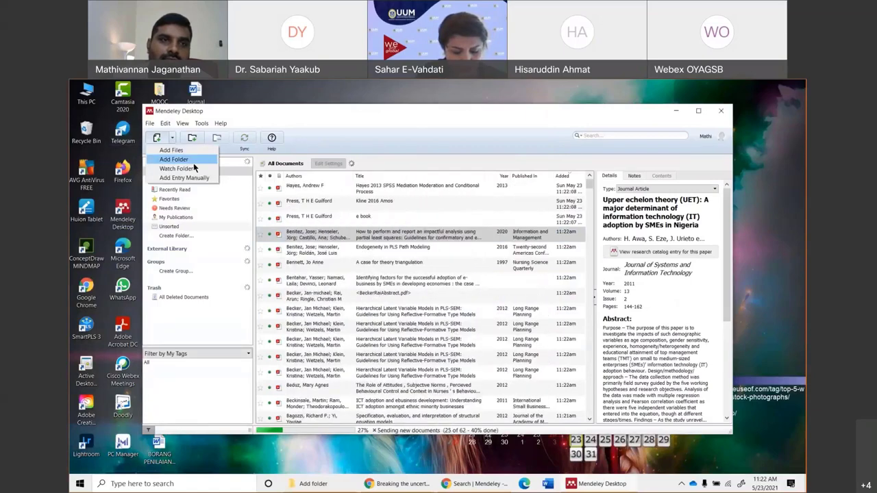
click(192, 169)
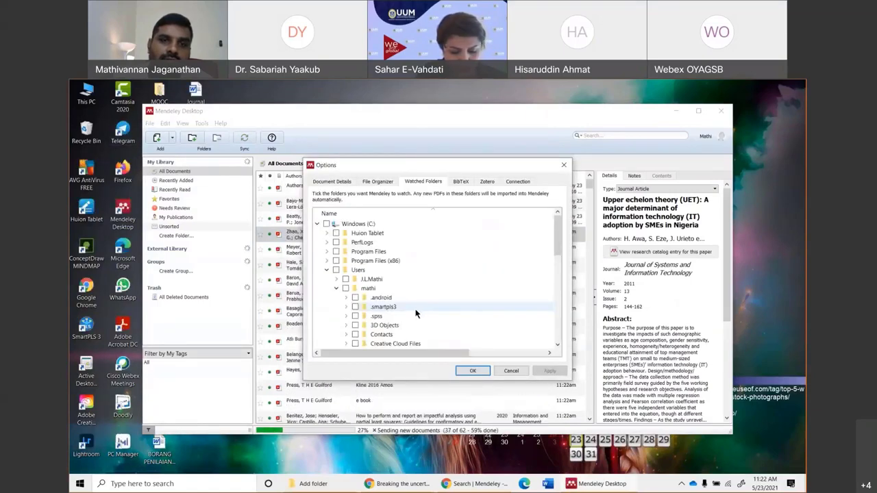
scroll(404, 301, down, 3)
scroll(386, 277, up, 4)
scroll(385, 277, down, 5)
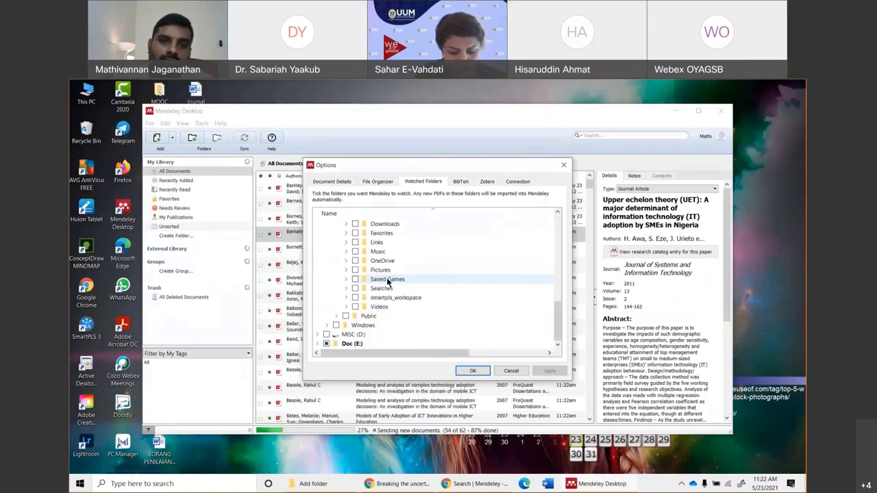
click(317, 344)
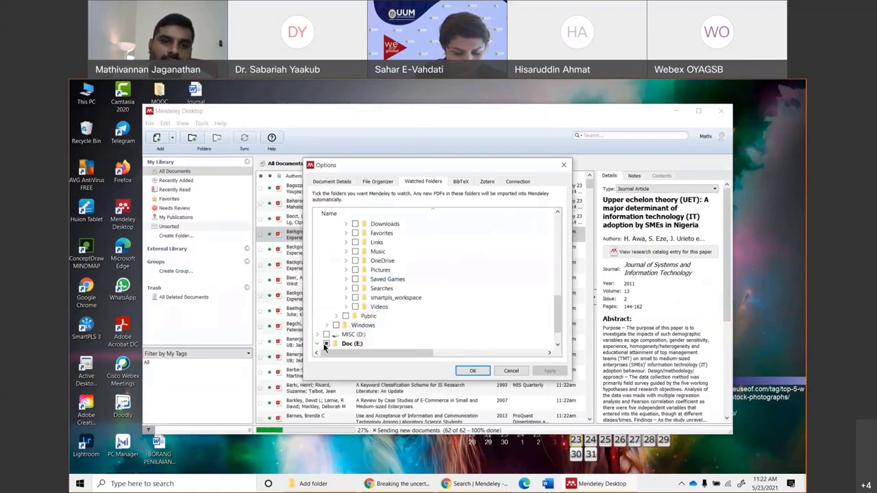
scroll(411, 308, down, 1)
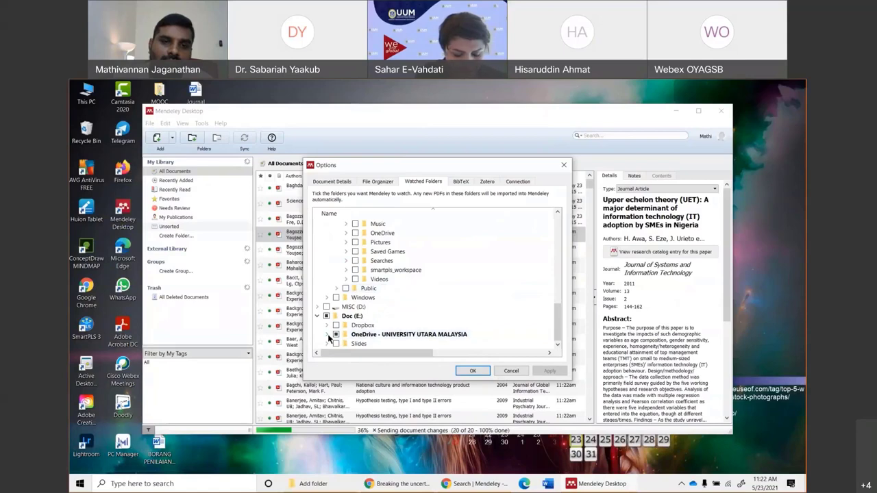
scroll(403, 307, down, 3)
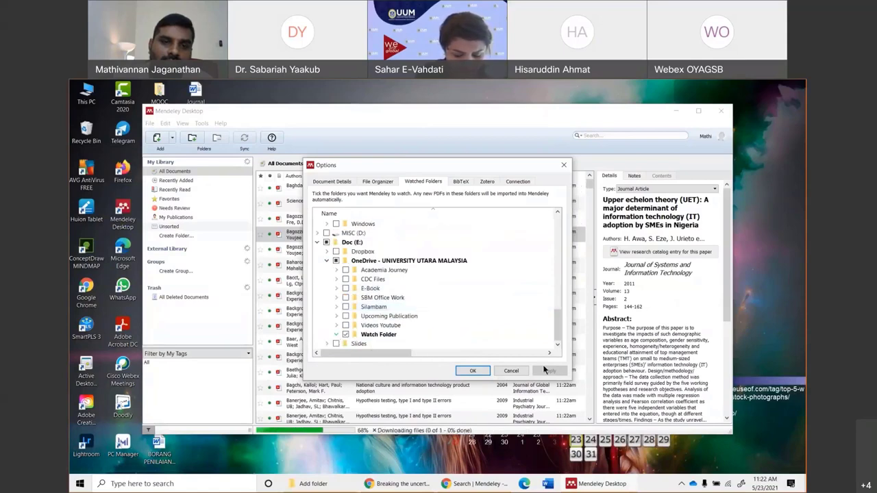
click(472, 373)
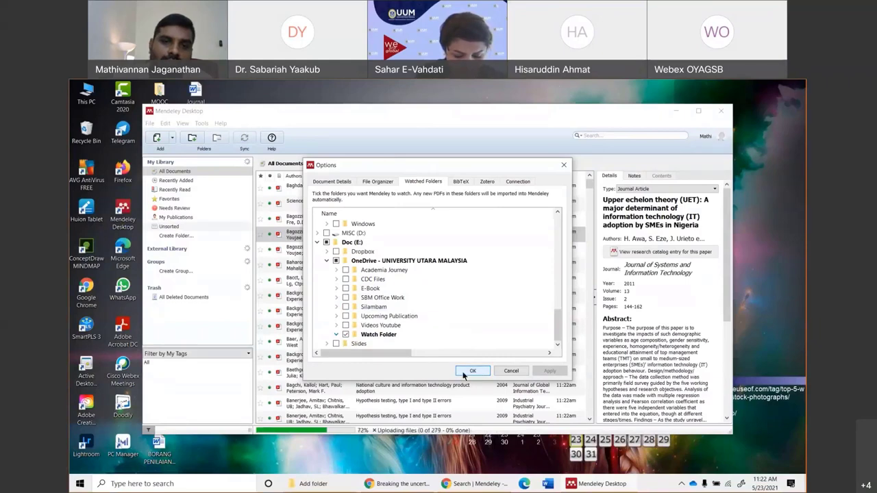
click(471, 372)
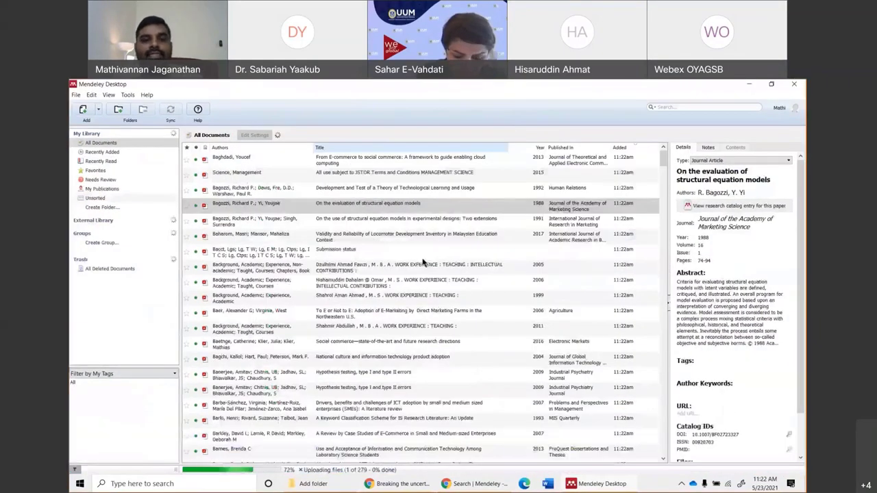
Browse the National culture, structural equation models and 1999 entries, ending on the 2016 Social commerce paper.
mouse_move(327, 489)
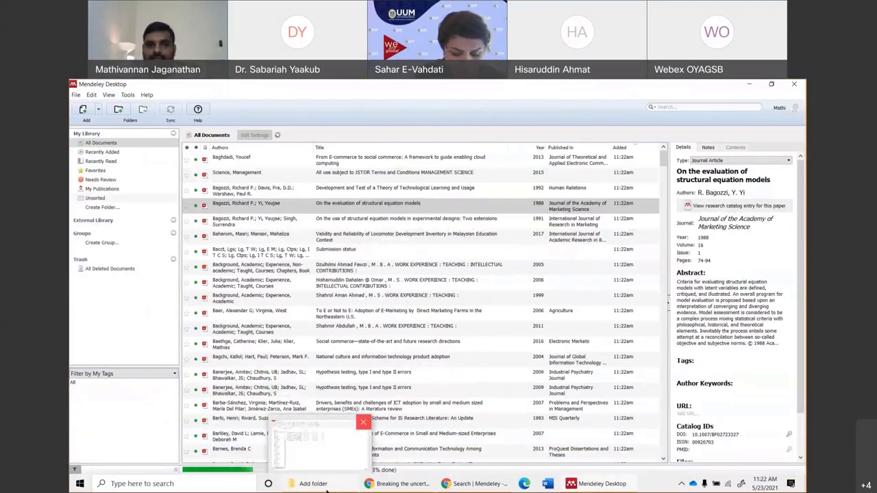
click(413, 351)
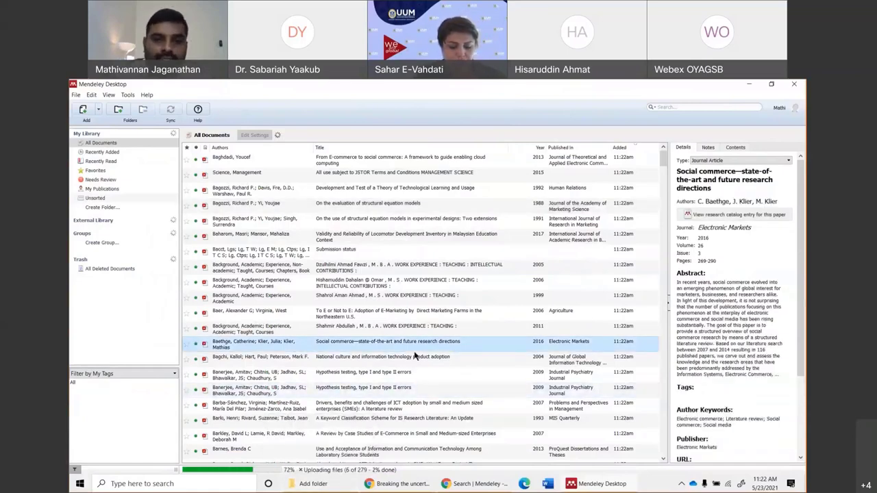
click(383, 356)
scroll(446, 309, down, 6)
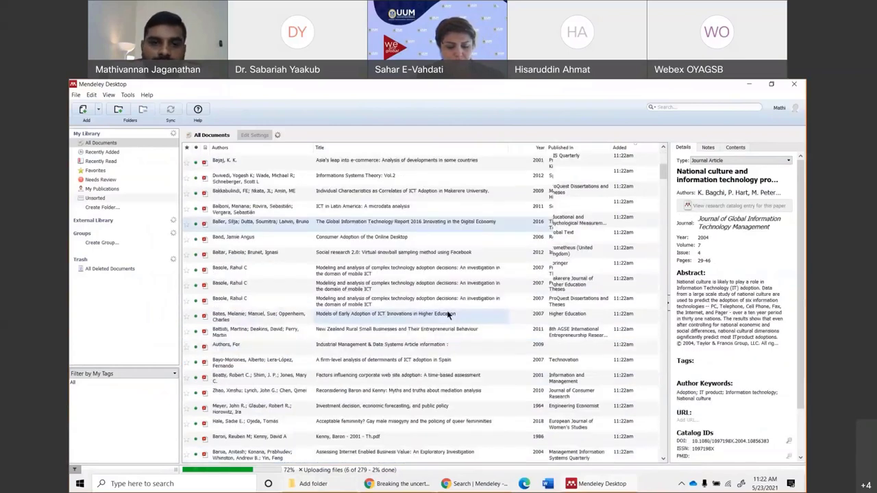
scroll(447, 312, up, 6)
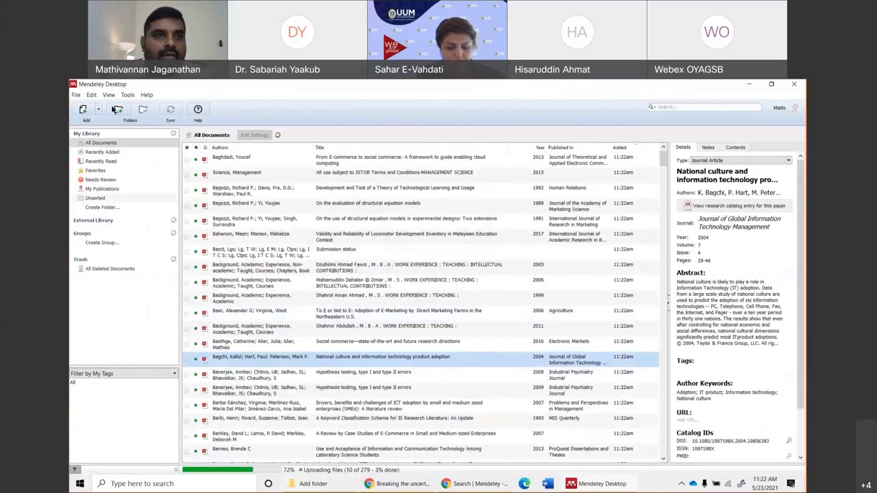
click(75, 95)
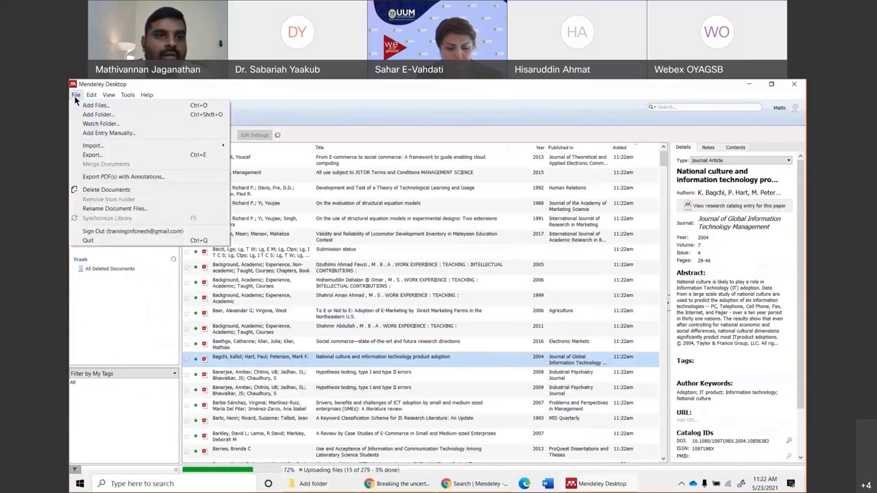
click(396, 217)
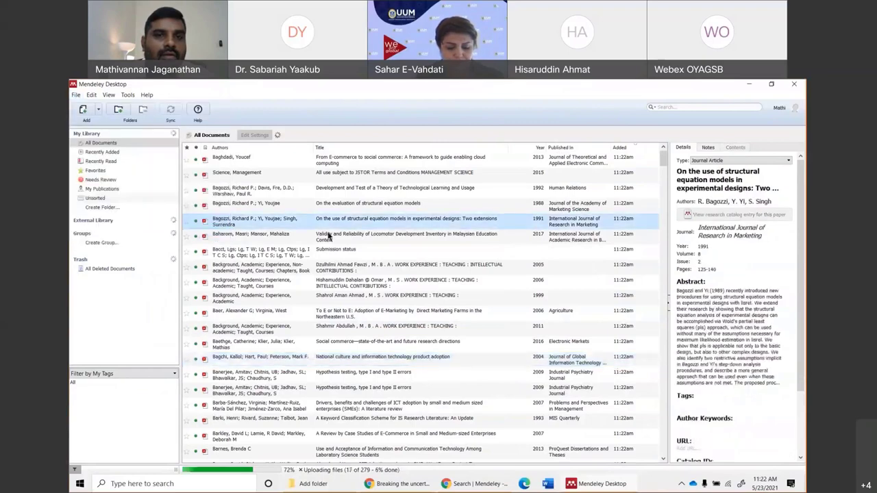
click(390, 305)
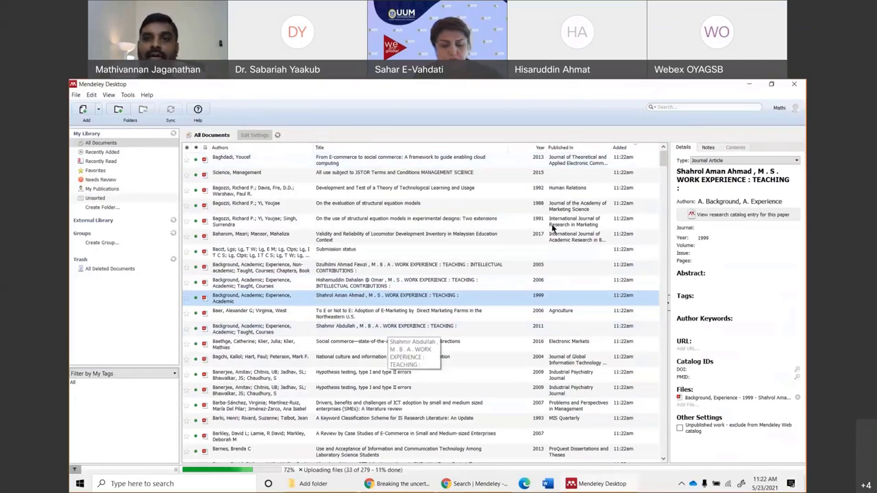
click(248, 342)
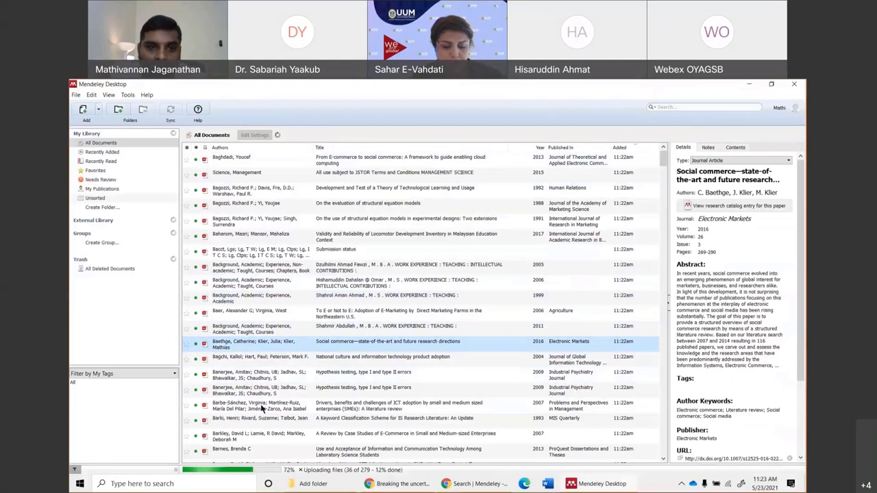
Open the 2016 Social commerce PDF, scroll through it, check its Journal field, and return to My Library.
double_click(231, 343)
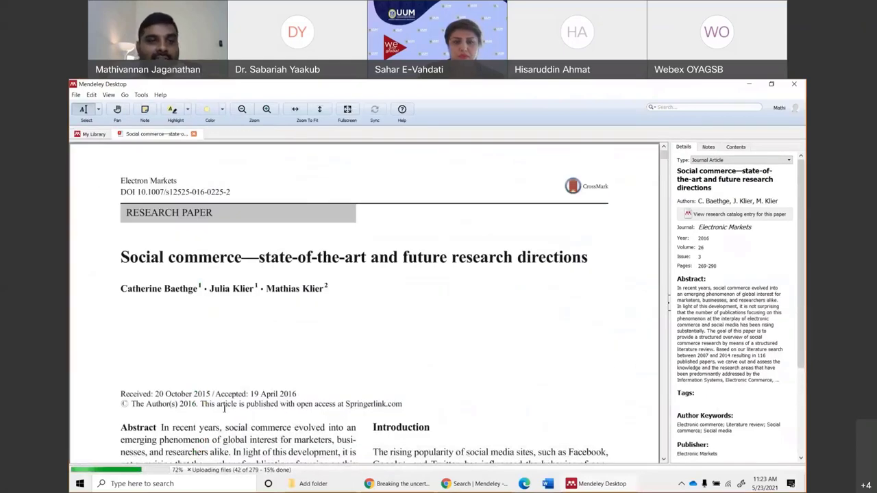
scroll(267, 320, down, 8)
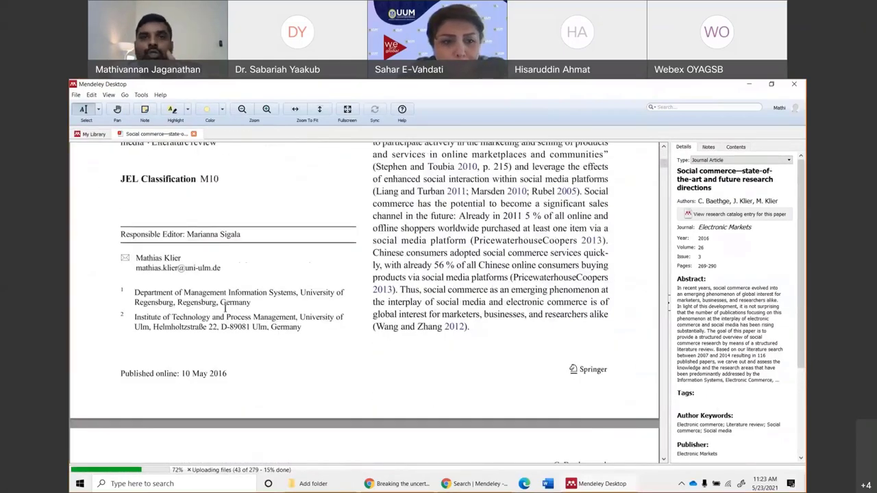
scroll(408, 352, up, 3)
scroll(408, 353, up, 4)
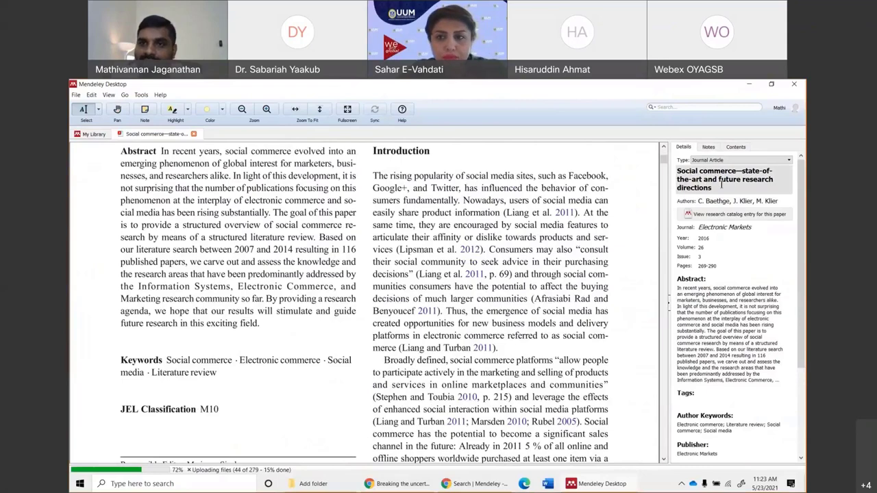
click(734, 231)
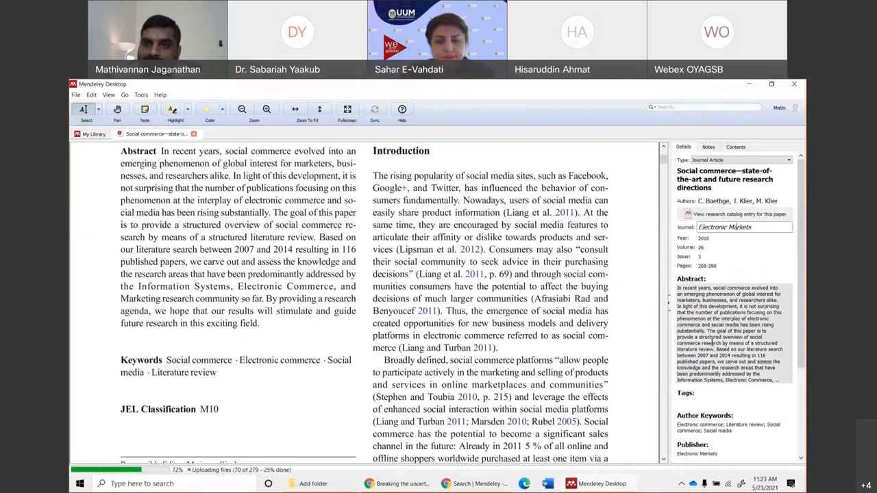
click(90, 134)
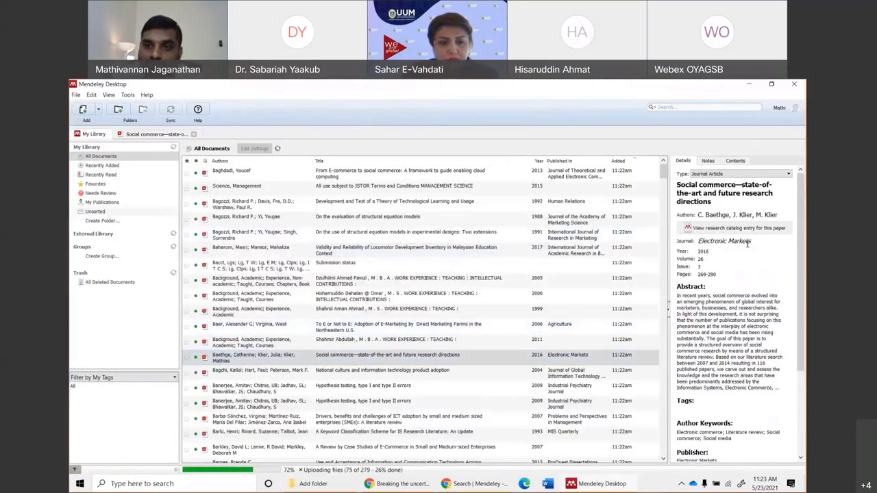
Select the 2004 Bagchi National culture paper and cut its title text.
click(234, 357)
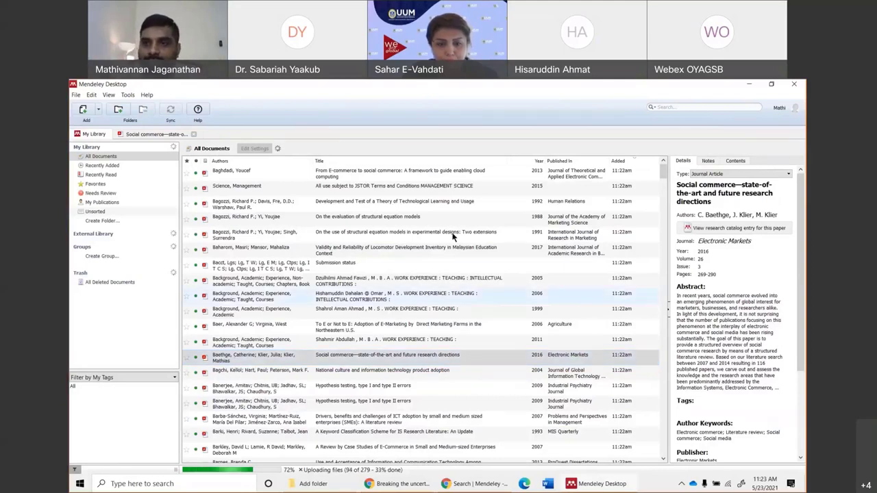
click(752, 274)
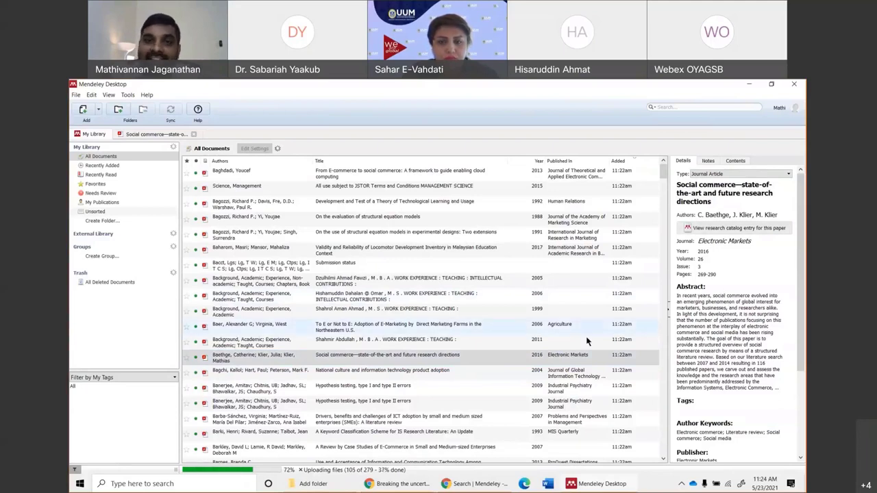
click(269, 374)
click(709, 193)
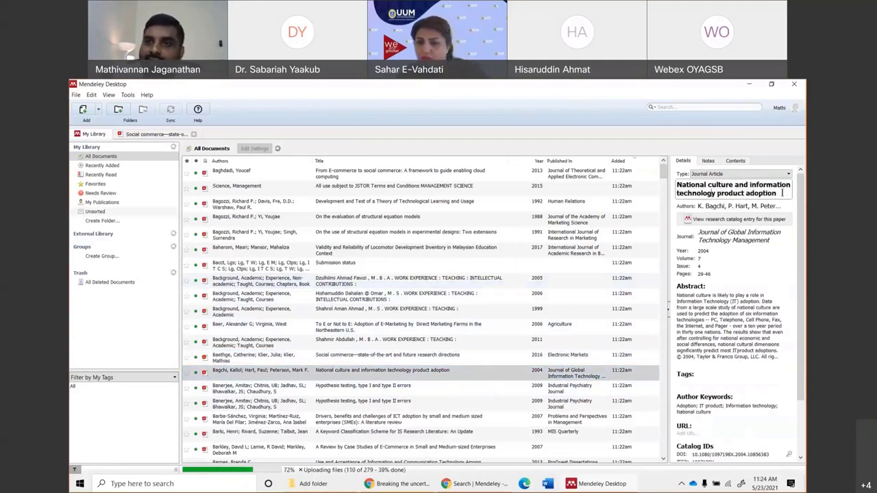
drag(781, 193, 668, 187)
key(ctrl+c)
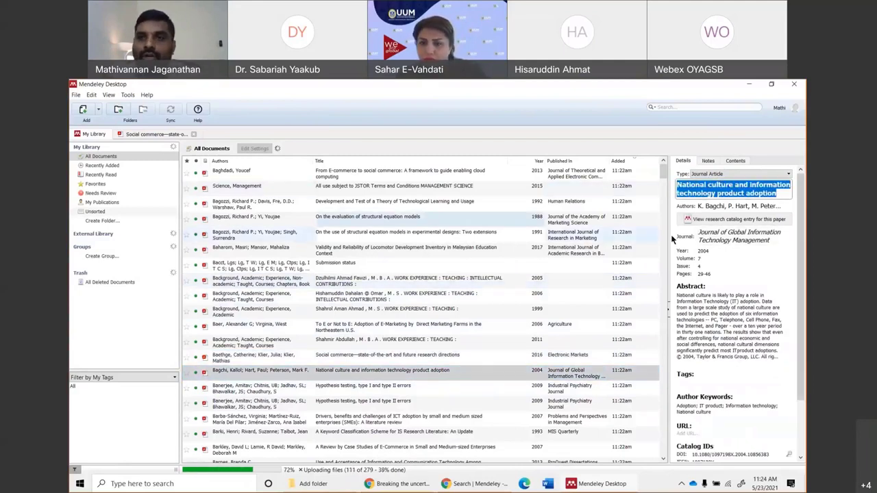
right_click(760, 190)
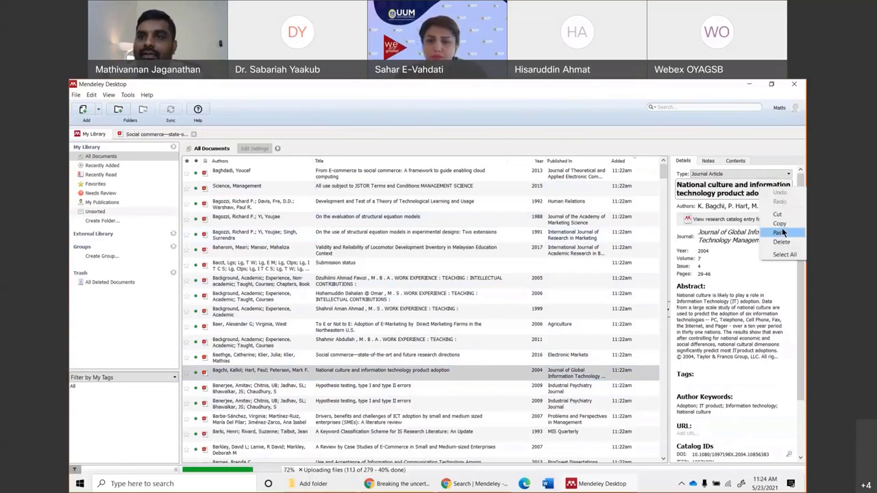
click(779, 215)
Enter placeholder title 'vdvddd', then paste back 'National culture and information technology product adoption'.
click(694, 202)
text(fbfBagchi, Kalloi)
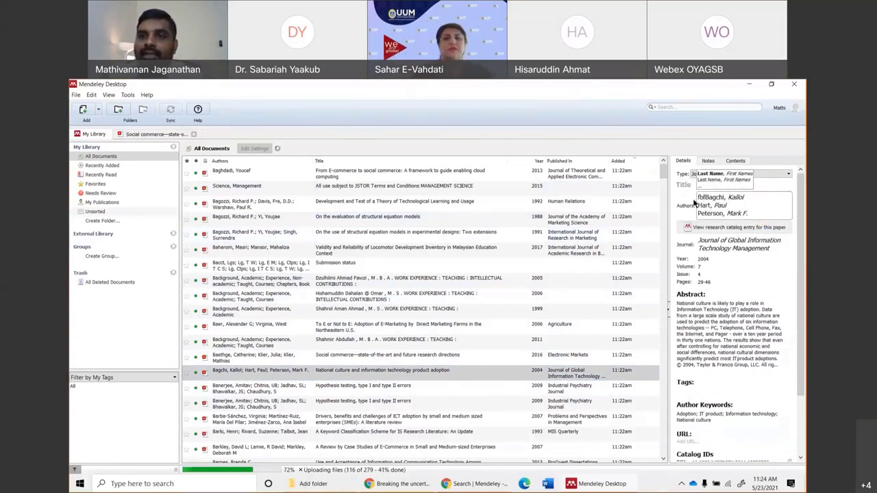
key(BackSpace)
key(BackSpace)
key(BackSpace)
key(shift+Tab)
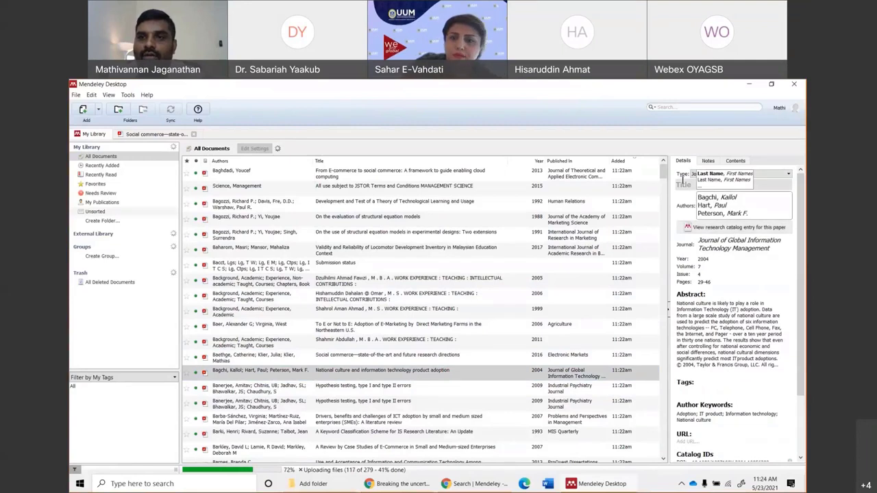
text(vdvddd)
click(722, 308)
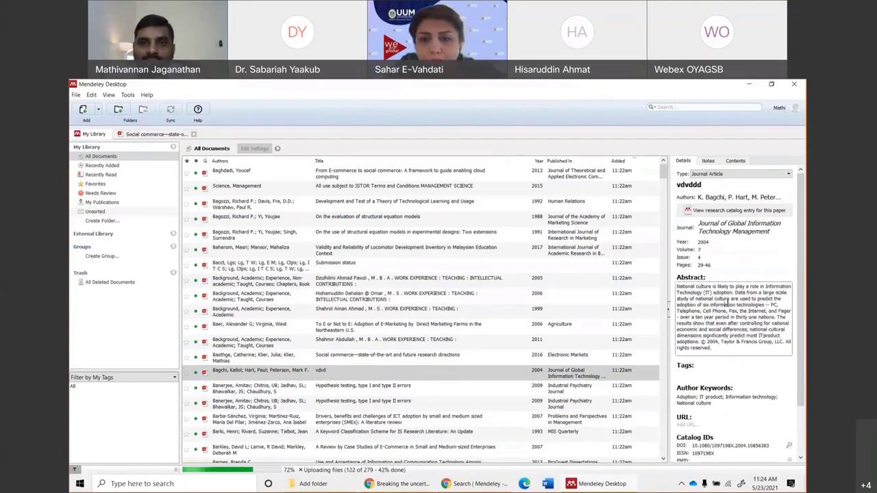
click(707, 185)
key(ctrl+a)
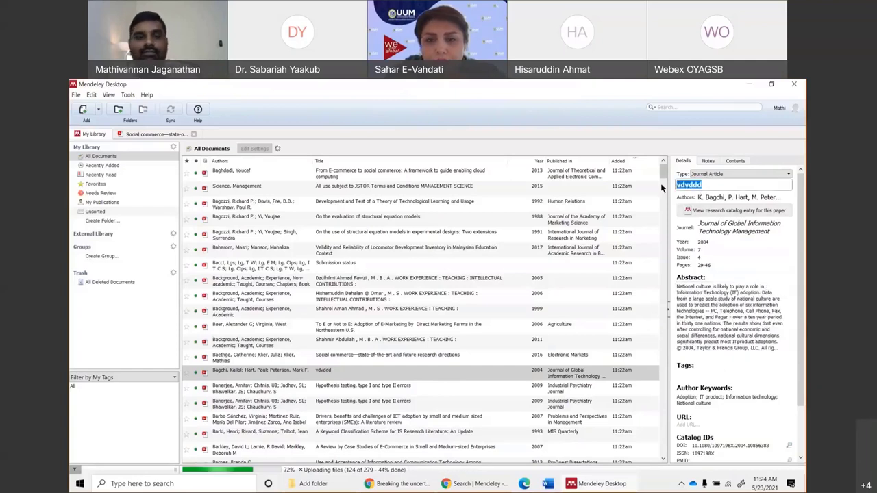
key(ctrl+v)
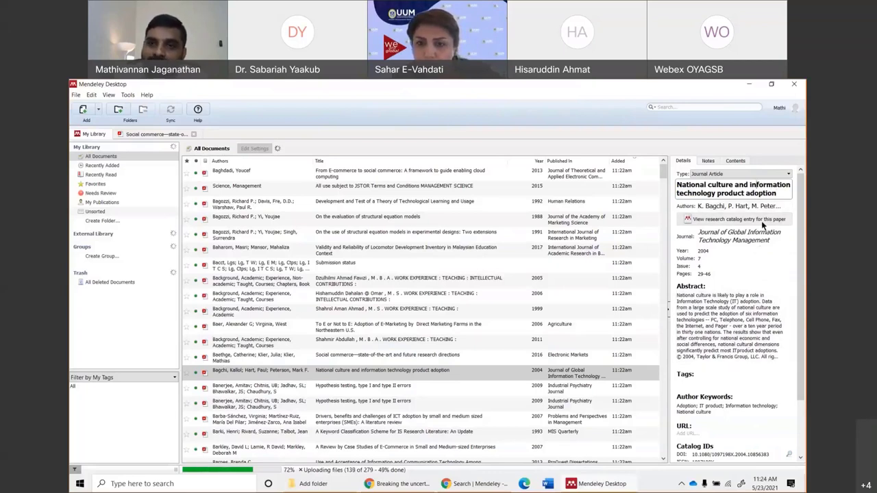
Change the Bagchi paper's year from 2004 to 2020.
click(722, 252)
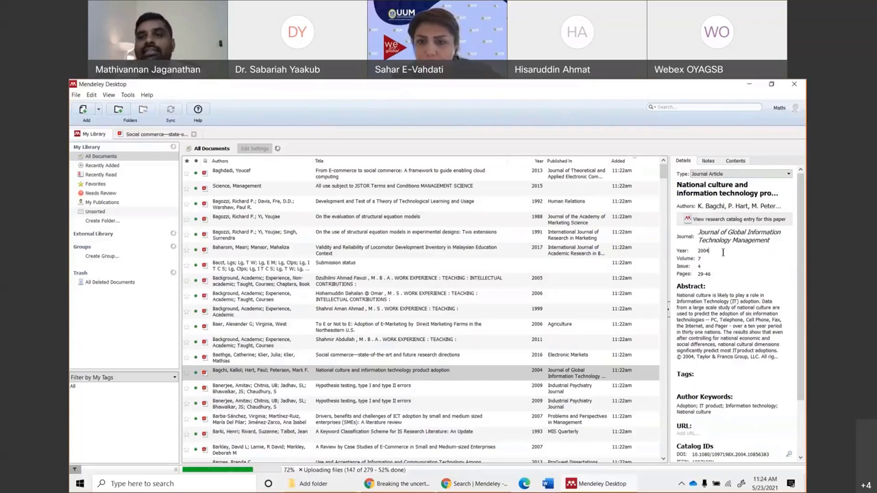
key(BackSpace)
key(BackSpace)
text(20)
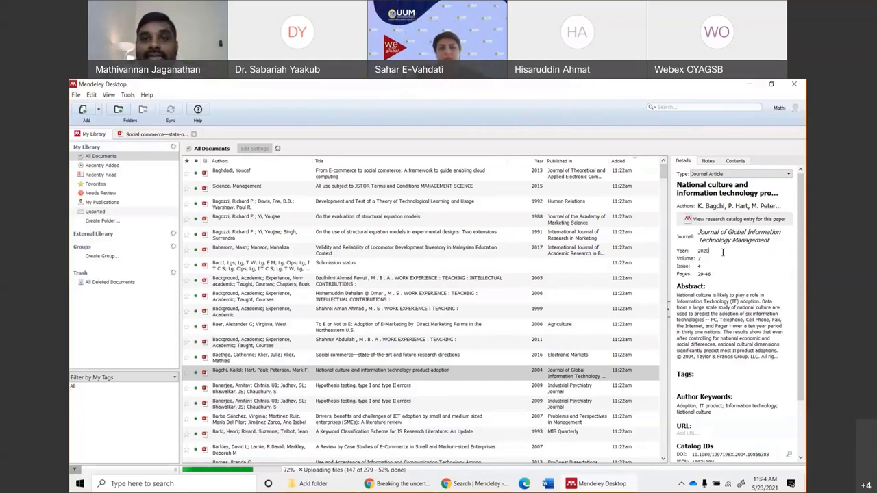
key(Return)
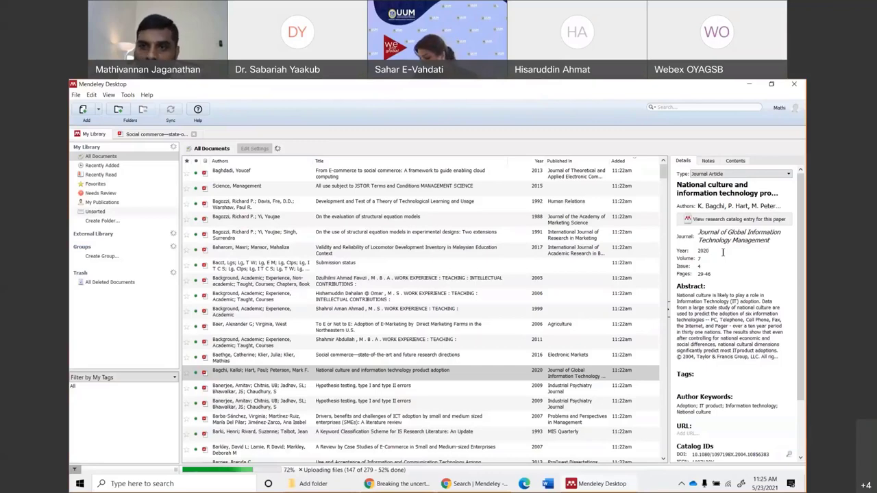
Open the Bagchi National culture paper, restore its year to 2004, and close both document tabs.
double_click(249, 370)
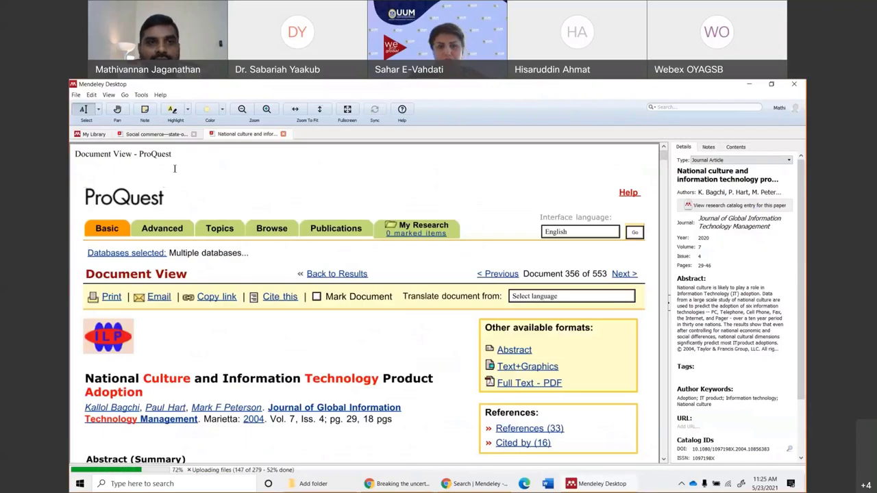
scroll(259, 163, down, 15)
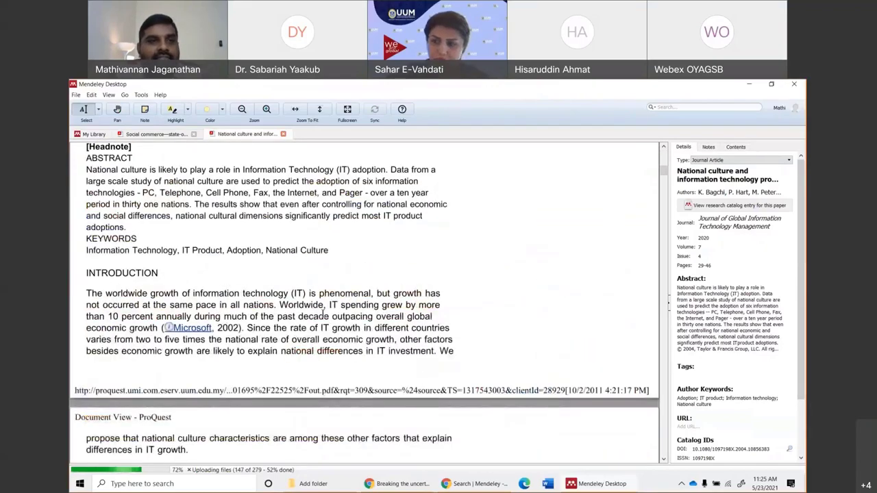
scroll(226, 329, up, 15)
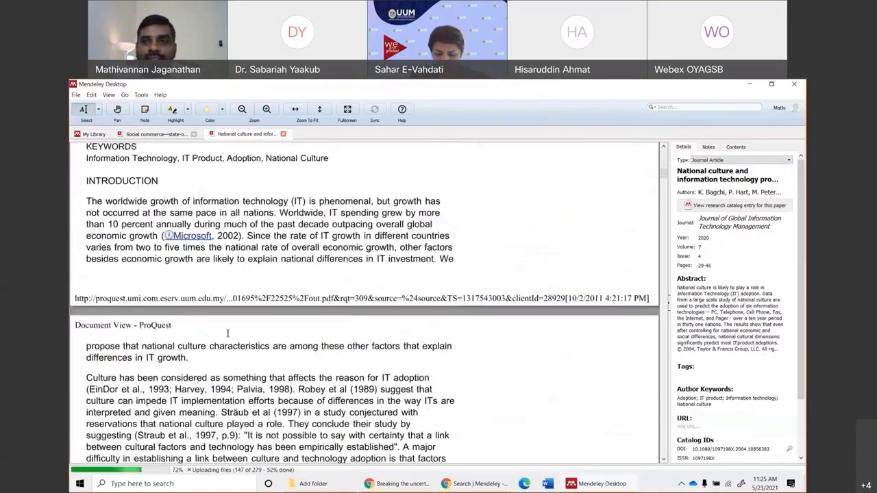
scroll(227, 333, down, 1)
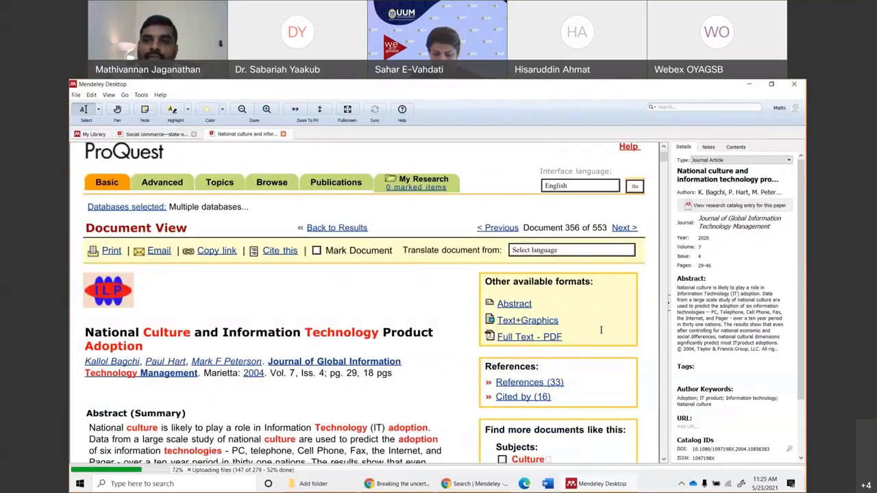
click(715, 238)
key(BackSpace)
key(BackSpace)
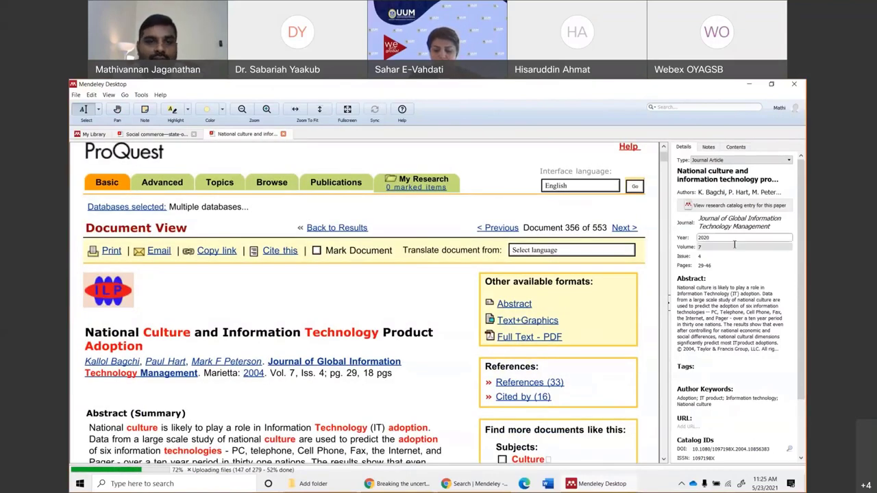
text(0)
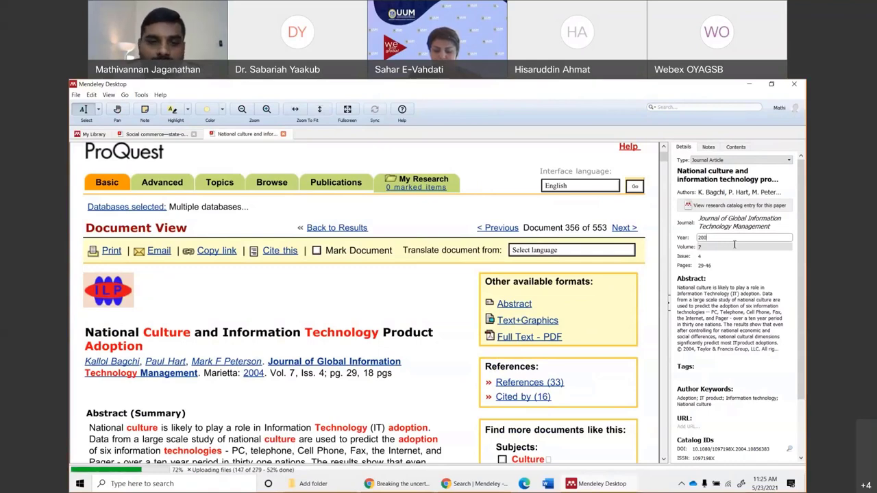
text(4)
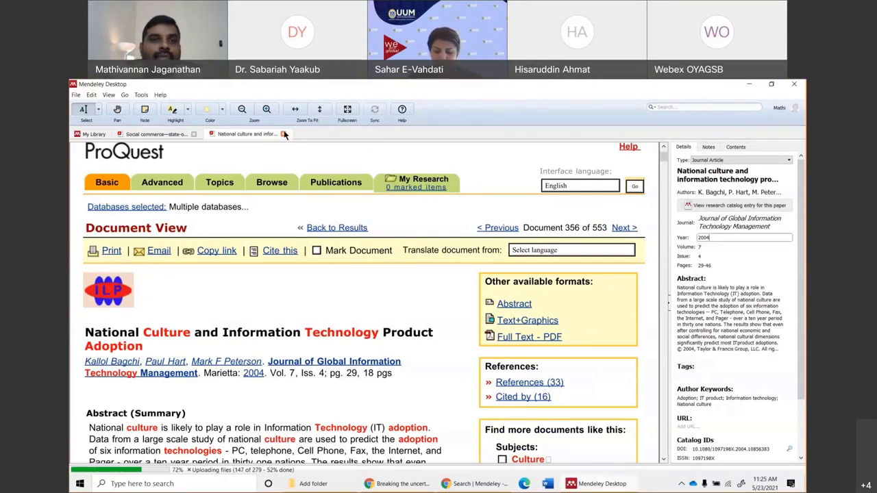
click(284, 134)
click(194, 133)
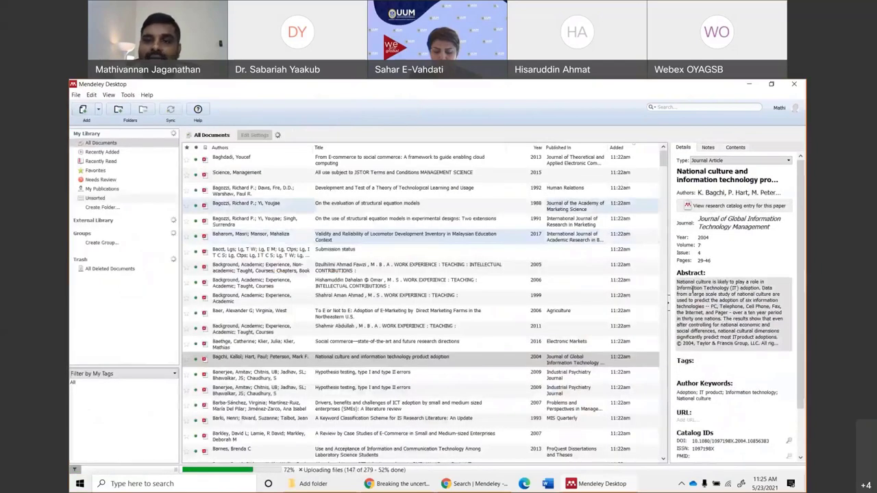
Check the work-experience, To E or Not to E and Individual Characteristics entries, then filter to Needs Review.
click(437, 333)
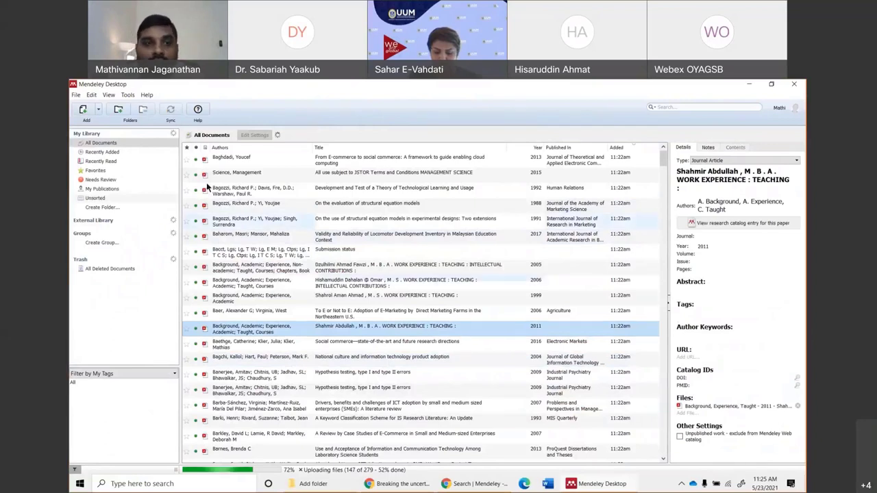
click(298, 311)
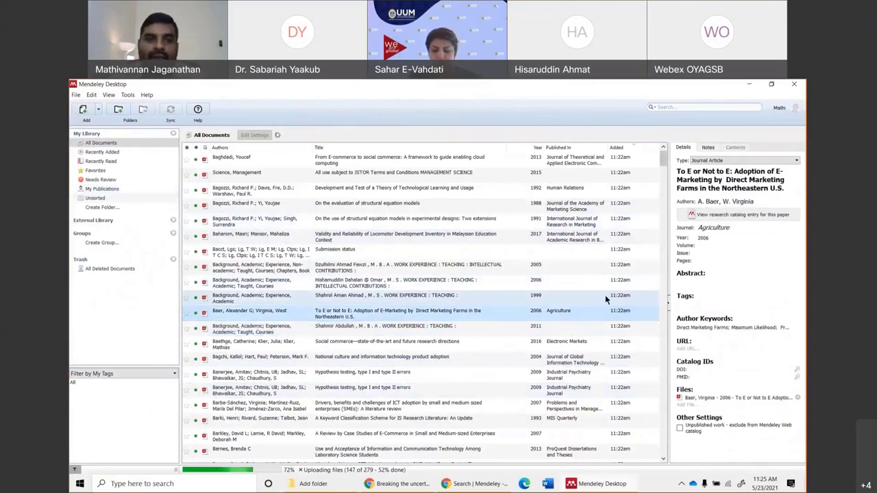
scroll(407, 417, down, 4)
click(407, 367)
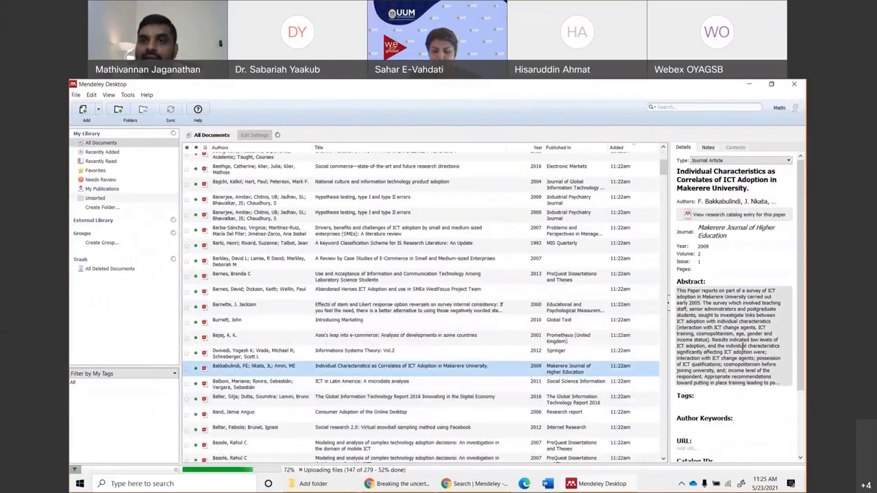
click(102, 180)
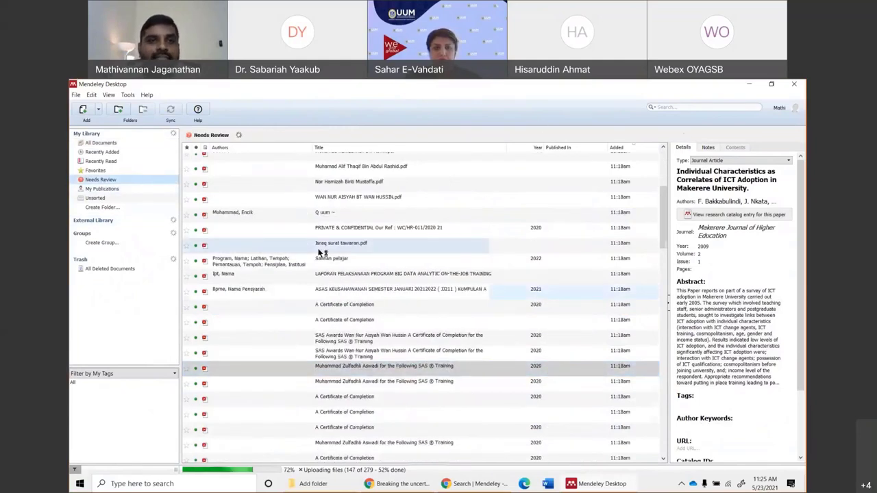
Scroll to the bottom of Needs Review and select the 2009 Model-based and Learned Semantic Object Labeling paper.
scroll(342, 281, up, 4)
click(350, 284)
click(357, 327)
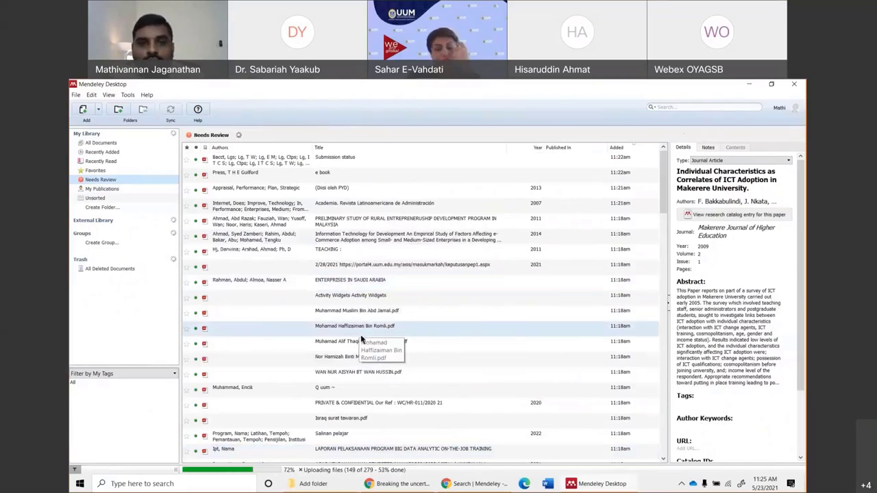
scroll(361, 334, down, 2)
scroll(362, 336, down, 6)
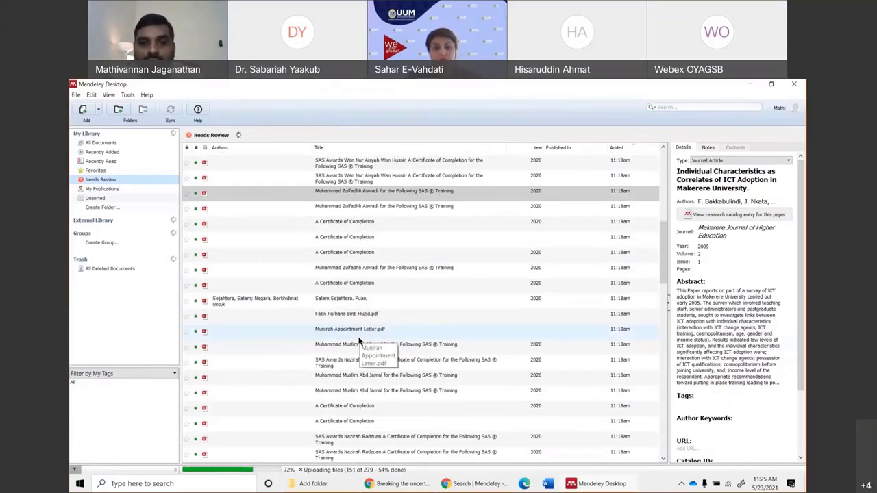
scroll(401, 406, down, 10)
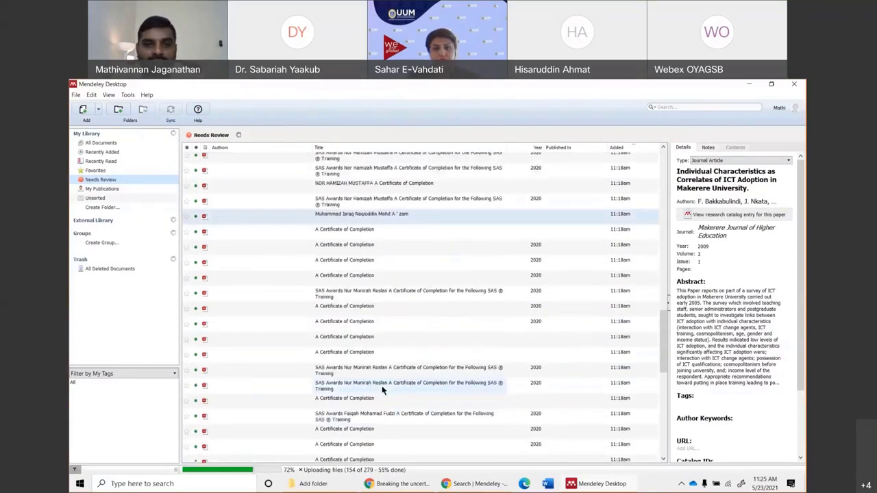
scroll(414, 421, down, 7)
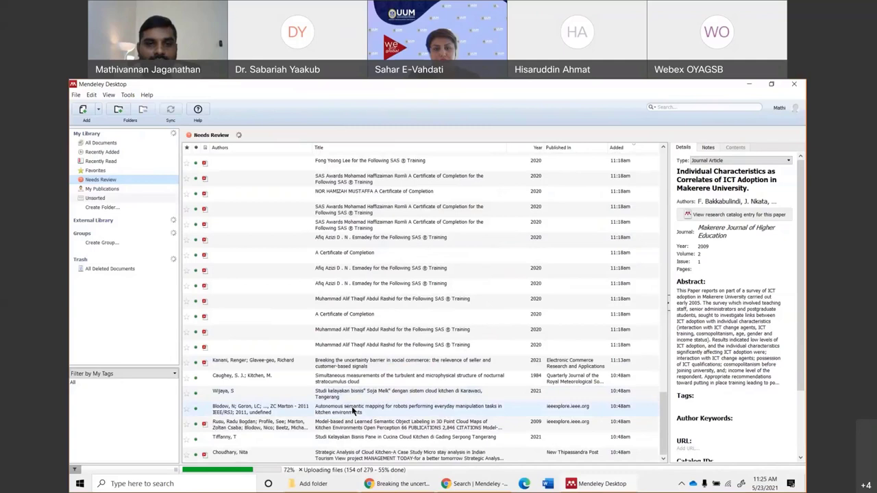
click(351, 407)
click(320, 425)
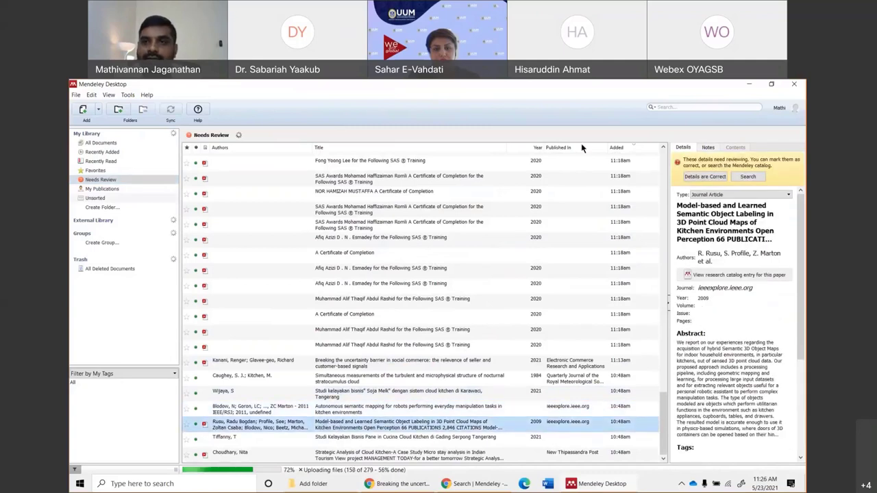
Open the Model-based paper's PDF and set its type to Conference Proceedings.
double_click(252, 421)
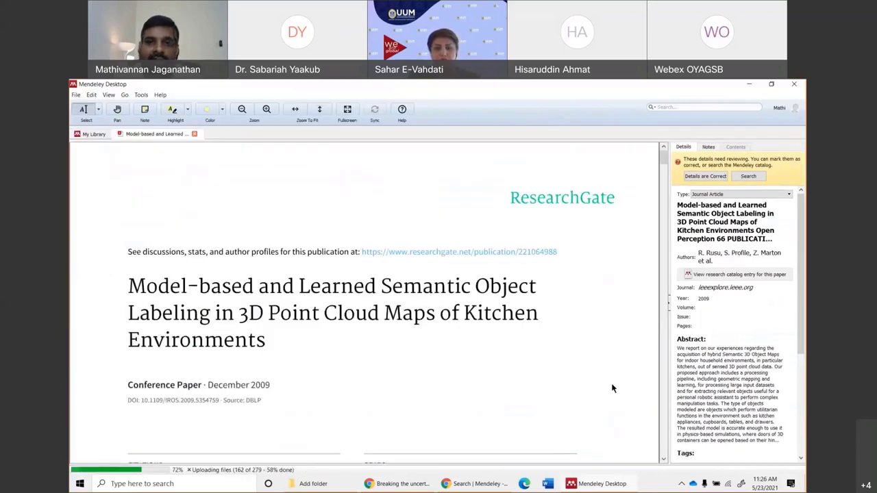
scroll(328, 295, down, 3)
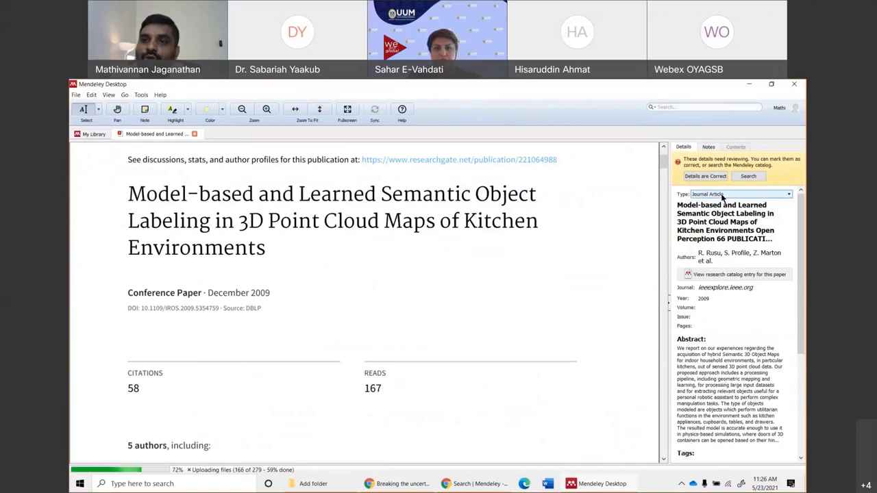
click(722, 195)
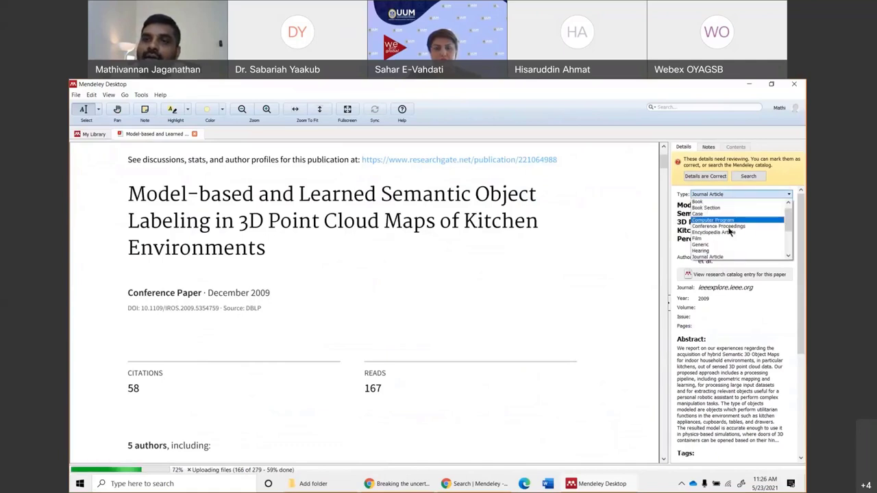
click(728, 226)
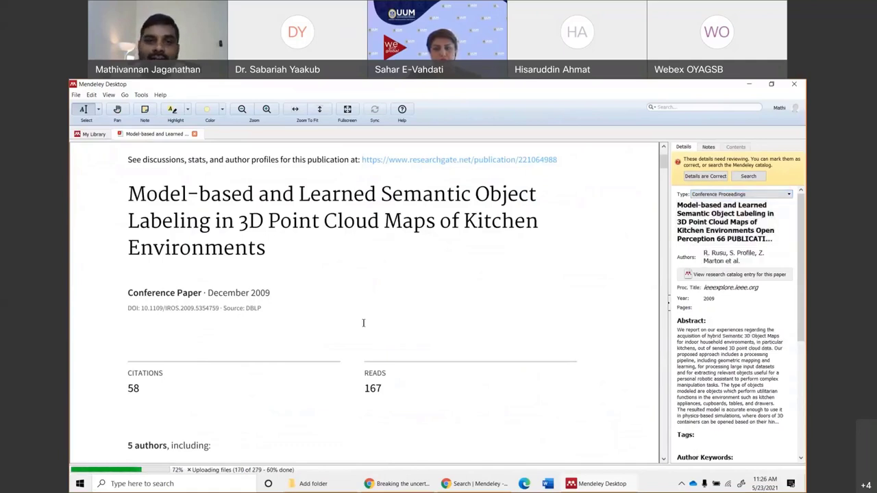
Replace the messy title with the clean title copied from the PDF, then close the PDF.
click(737, 232)
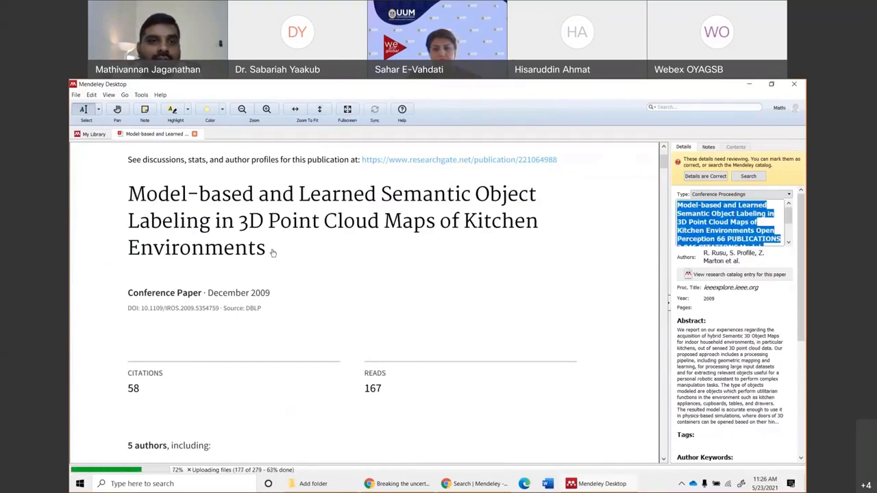
mouse_move(538, 226)
mouse_down()
mouse_move(159, 221)
mouse_move(157, 194)
mouse_up()
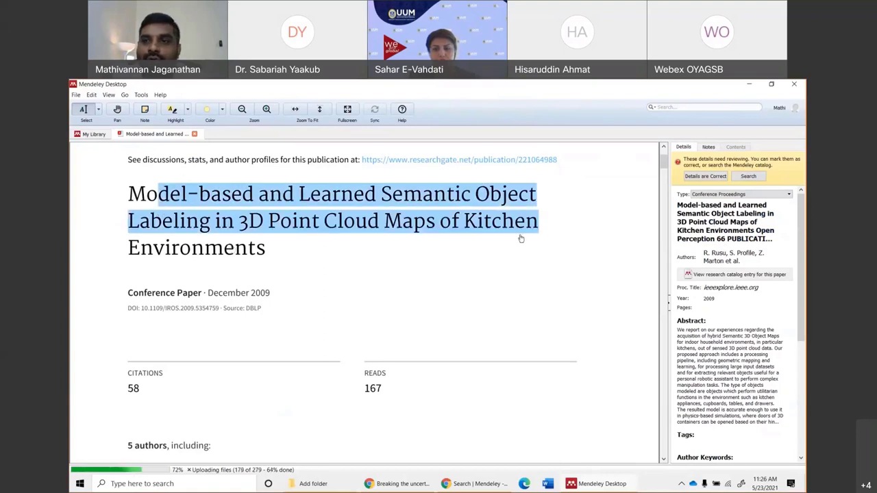
click(742, 224)
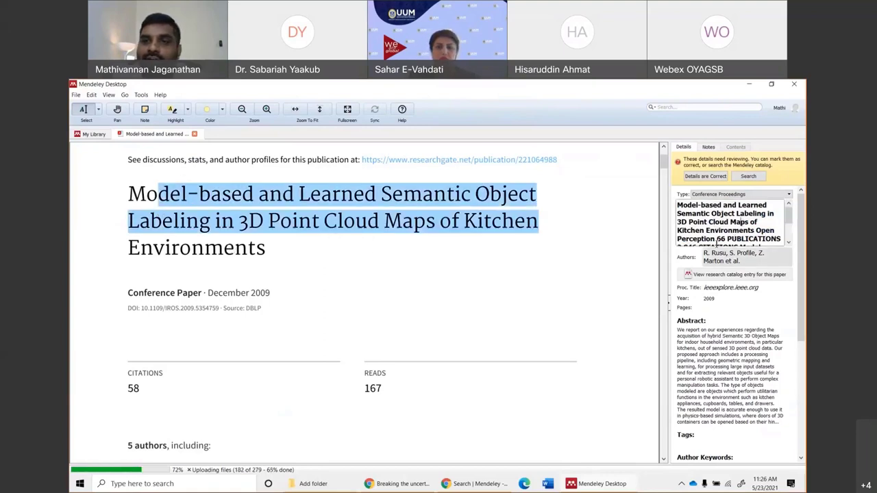
drag(716, 239, 762, 251)
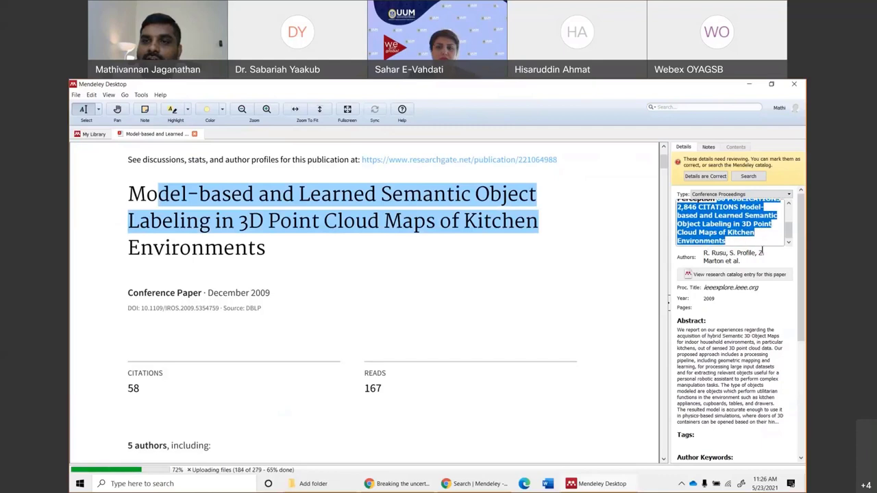
click(739, 235)
scroll(738, 235, up, 3)
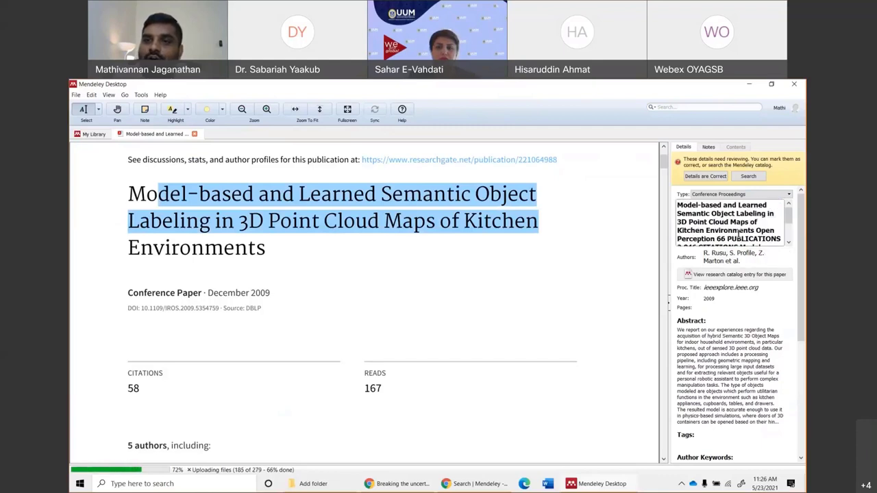
drag(677, 206, 790, 291)
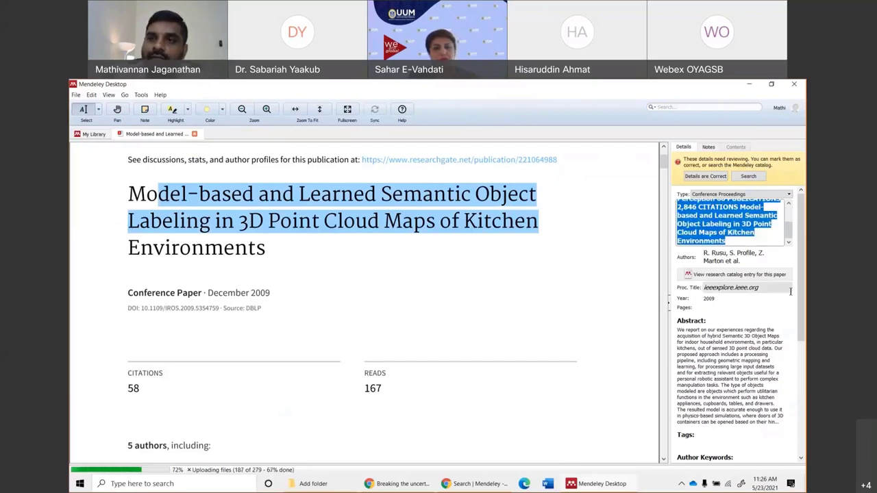
text(Model-based and Learned Semantic Object Labeling in 3D Point Cloud Maps of Kitchen Environments)
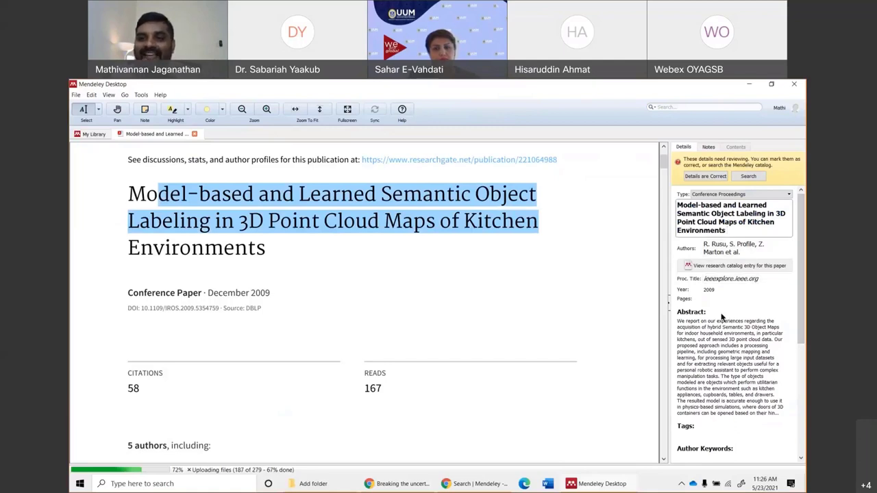
click(726, 299)
scroll(504, 303, down, 5)
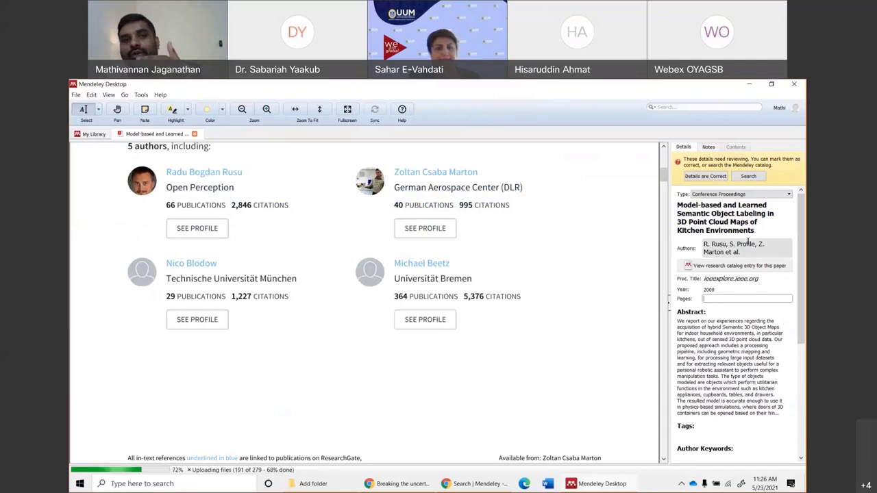
click(195, 134)
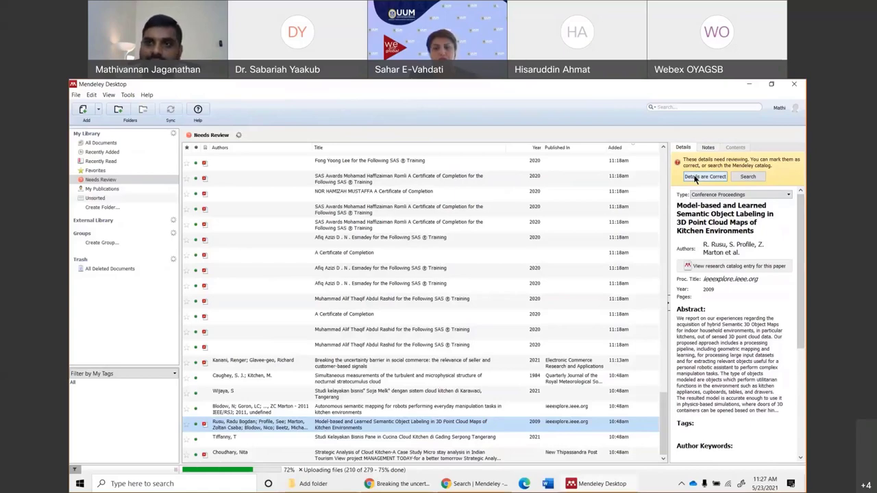
Mark the Model-based paper's details as correct and briefly inspect a letter's PDF.
click(696, 178)
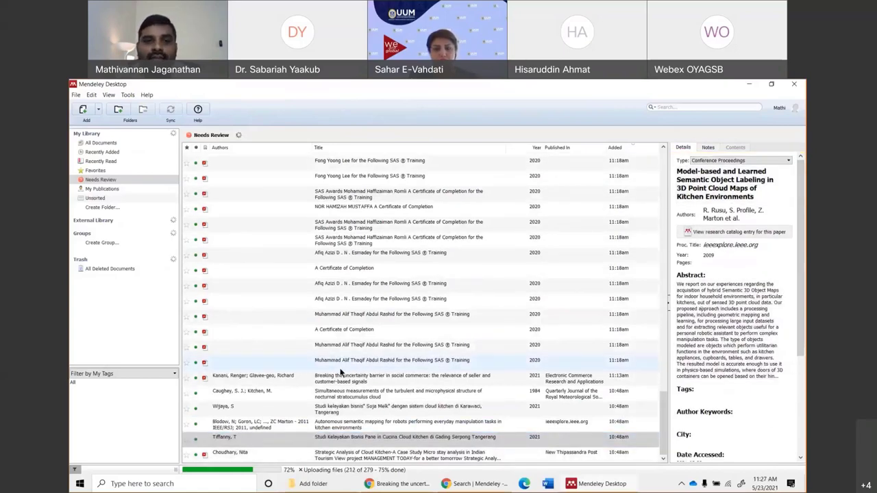
scroll(340, 372, up, 15)
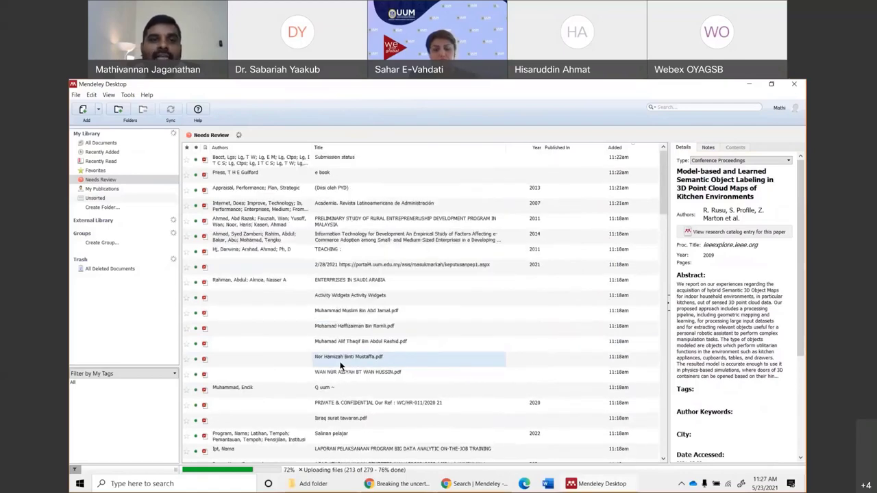
double_click(308, 311)
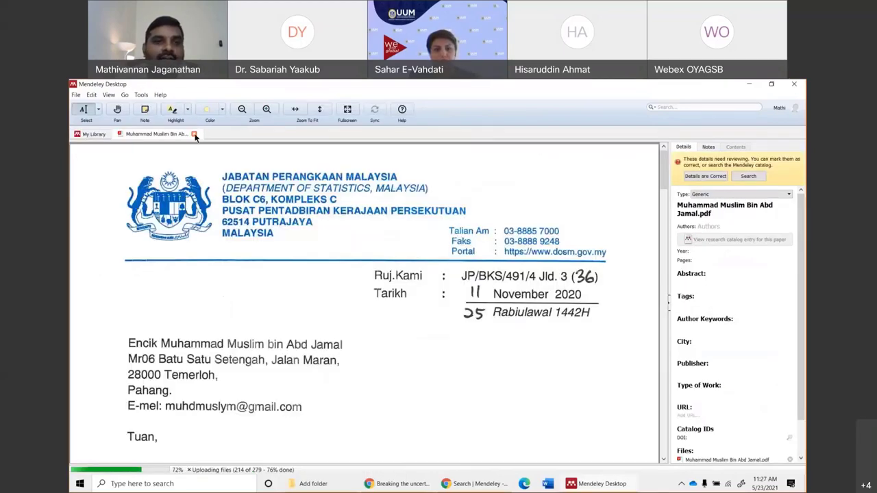
click(194, 134)
Return to All Documents and open the 2017 Locomotor Development Inventory validity paper's PDF.
scroll(364, 374, down, 10)
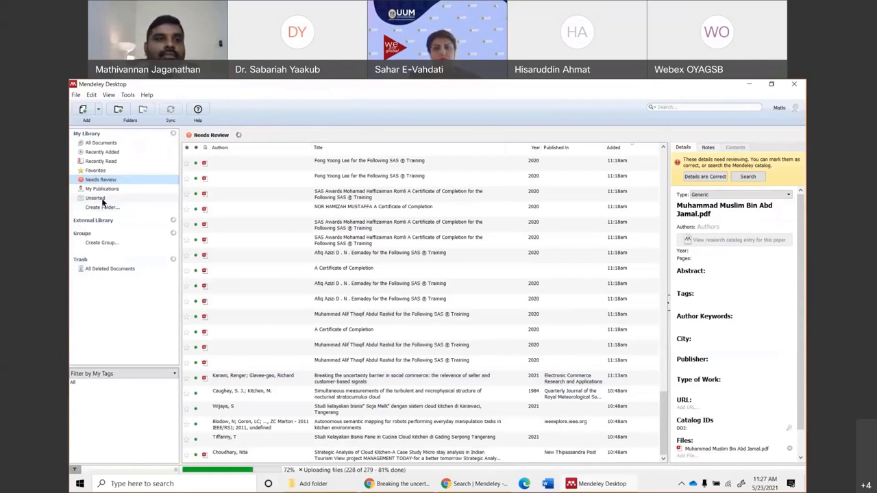
click(101, 143)
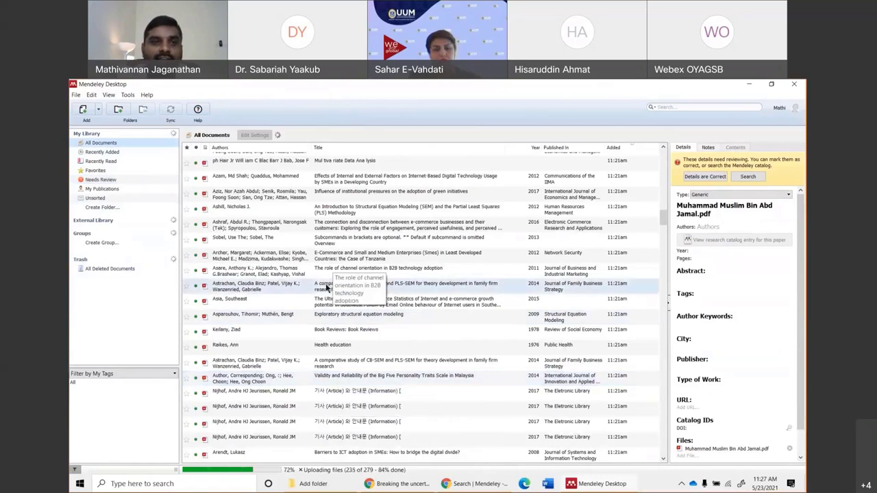
scroll(326, 283, up, 10)
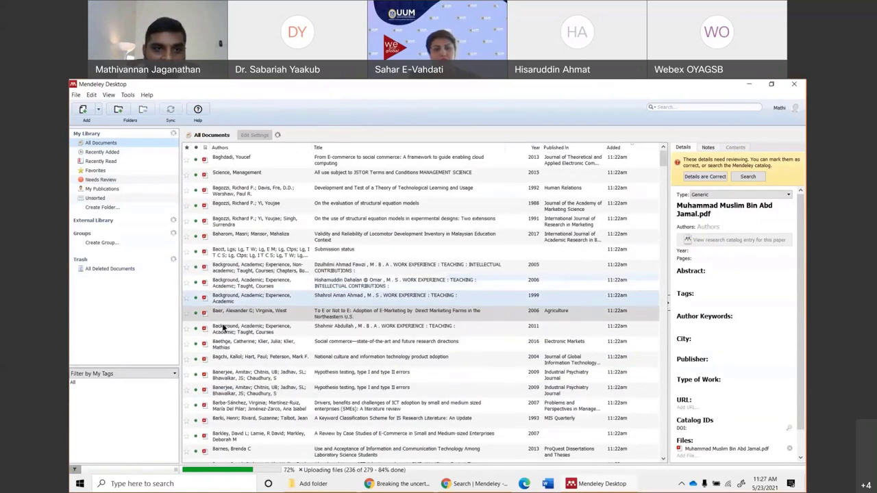
double_click(241, 233)
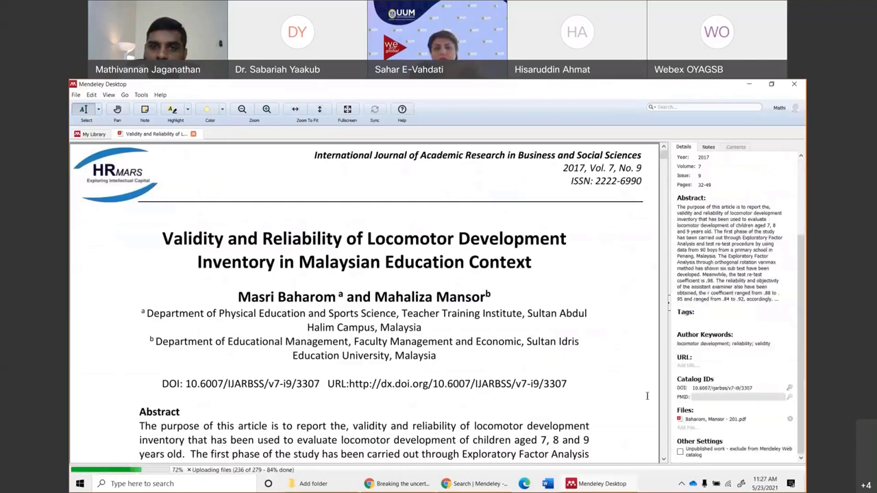
Delete the journal name from the Locomotor Development paper's details.
scroll(718, 340, up, 3)
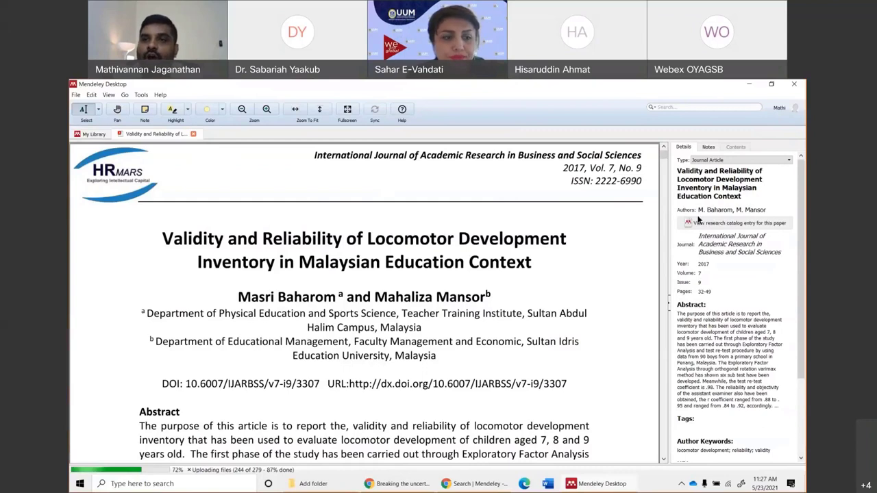
click(720, 184)
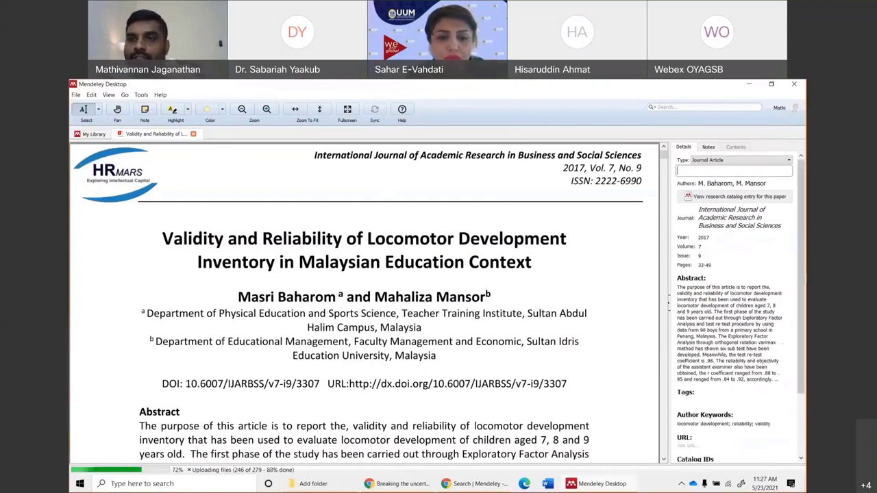
click(768, 230)
key(BackSpace)
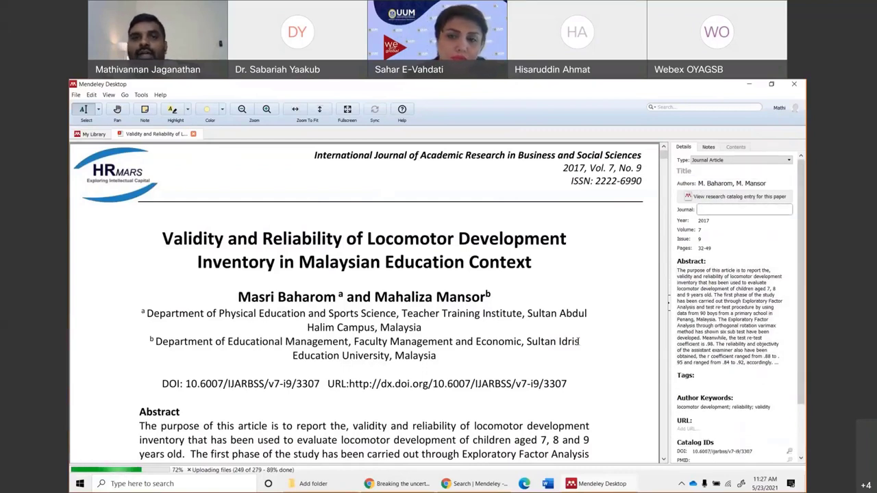
click(725, 301)
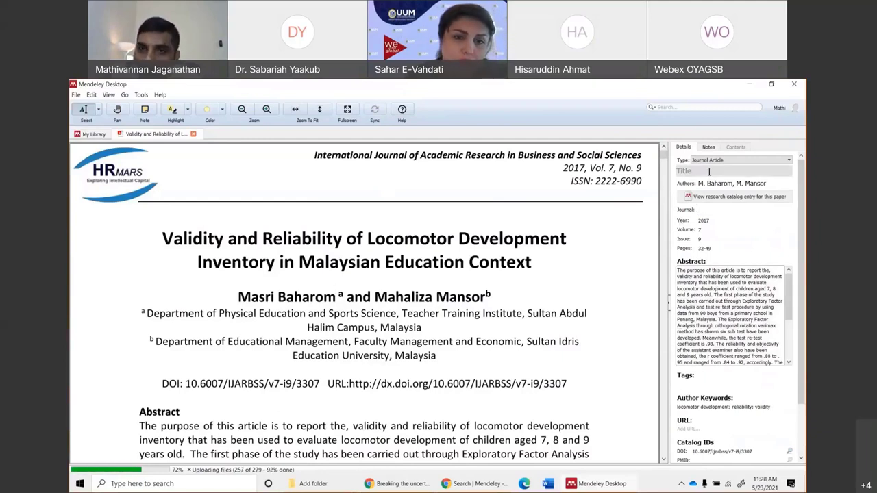
scroll(730, 315, down, 5)
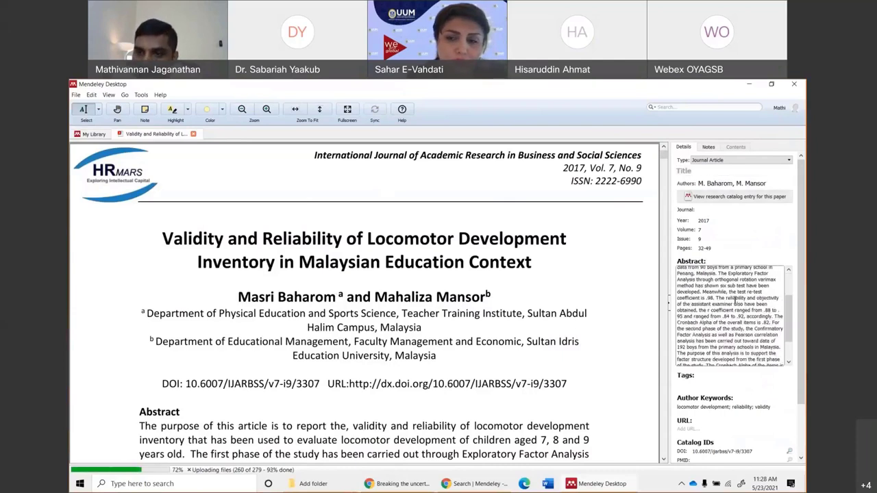
scroll(724, 374, down, 3)
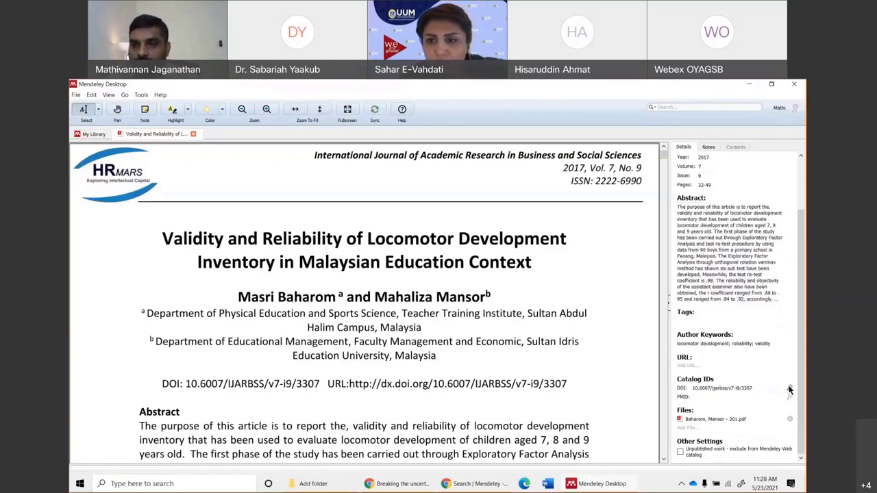
scroll(749, 327, up, 3)
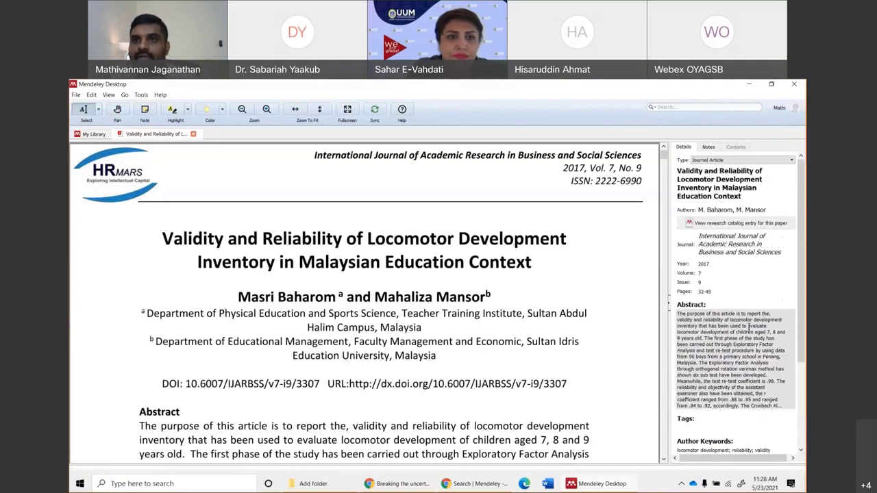
Clear the paper's title, journal, year and volume fields.
click(713, 187)
drag(741, 197, 674, 166)
key(BackSpace)
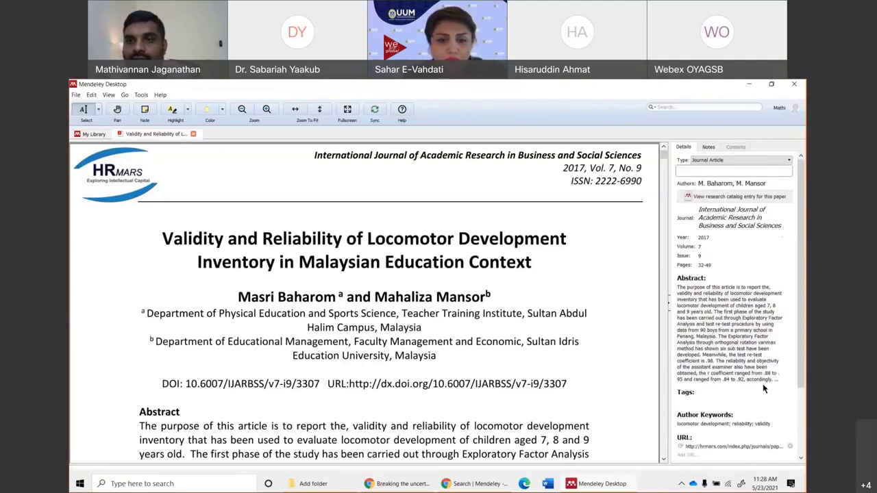
click(783, 232)
key(BackSpace)
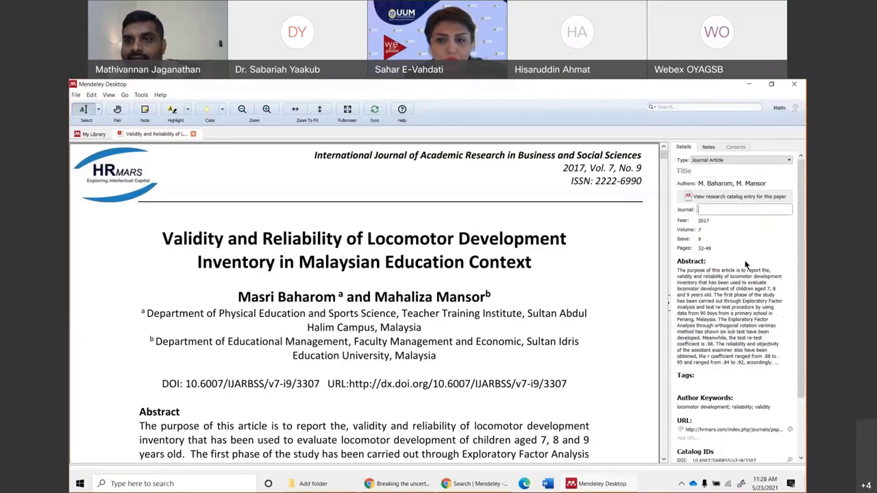
click(712, 248)
double_click(705, 221)
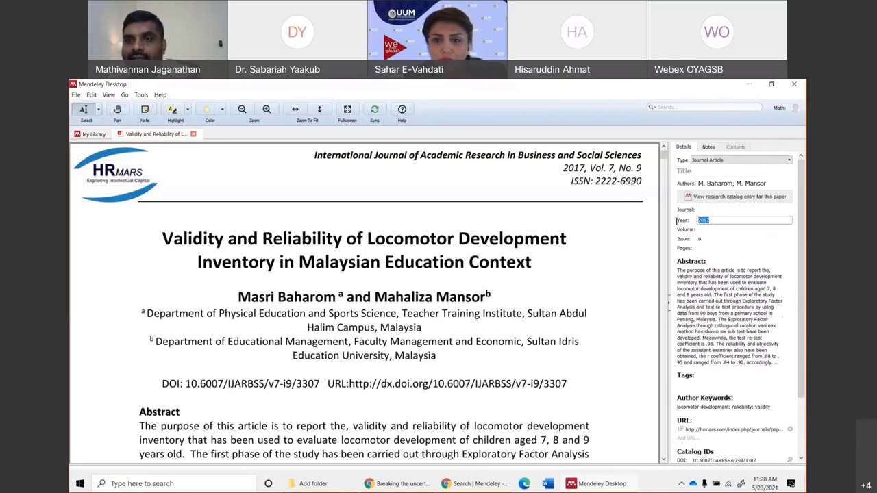
key(BackSpace)
click(697, 236)
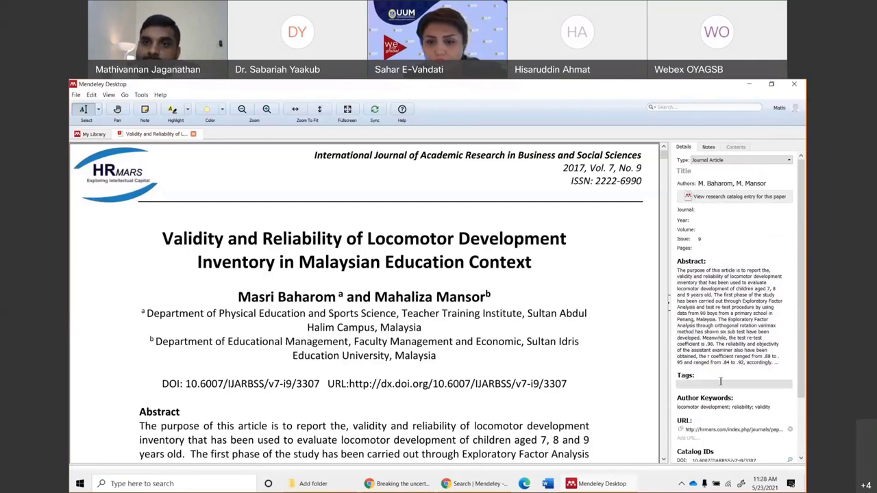
Refill the paper's details by looking up its DOI, then close the PDF.
scroll(683, 395, down, 2)
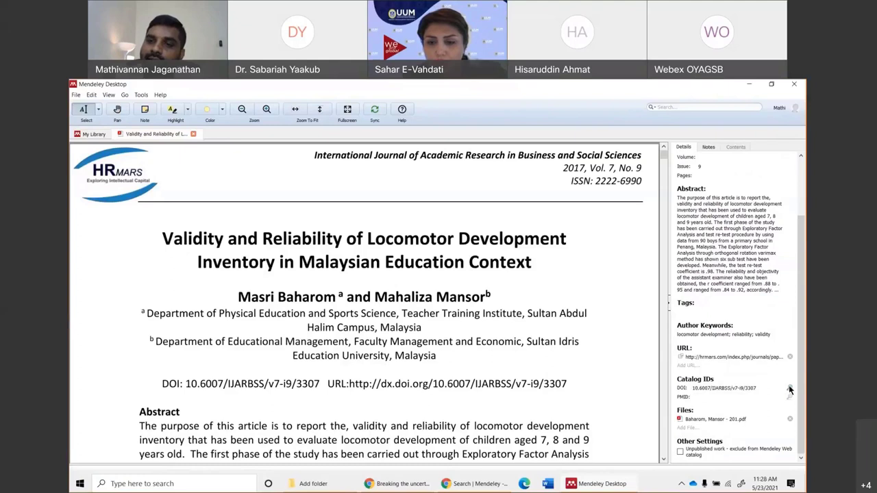
scroll(753, 315, up, 1)
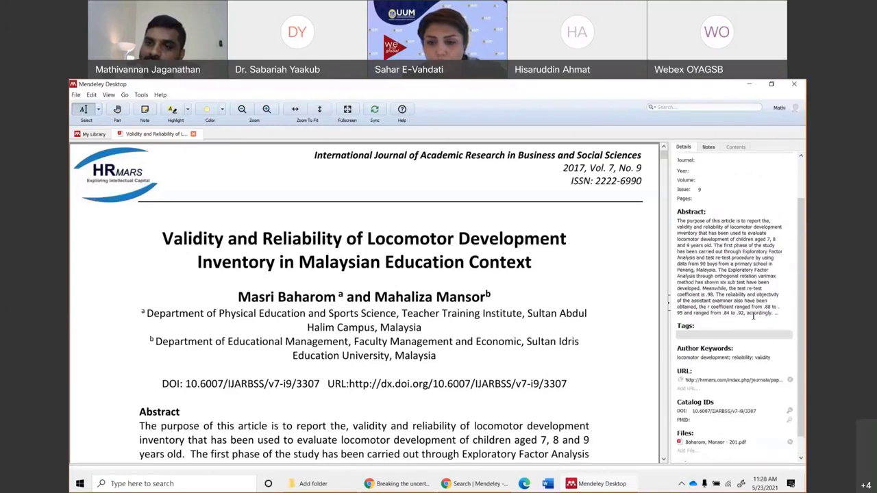
scroll(753, 316, up, 1)
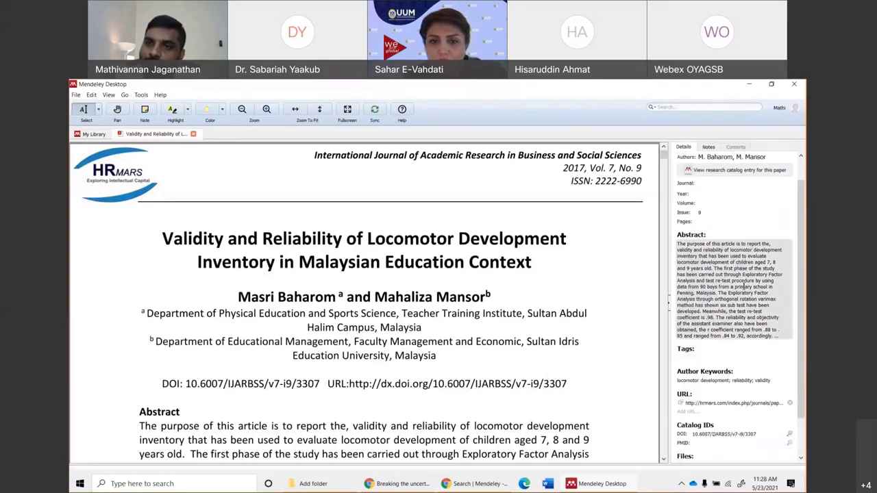
click(790, 436)
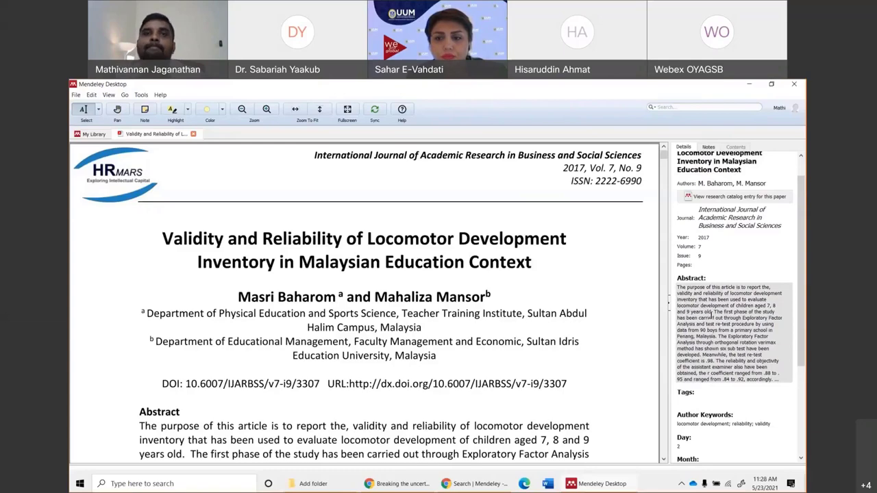
click(193, 134)
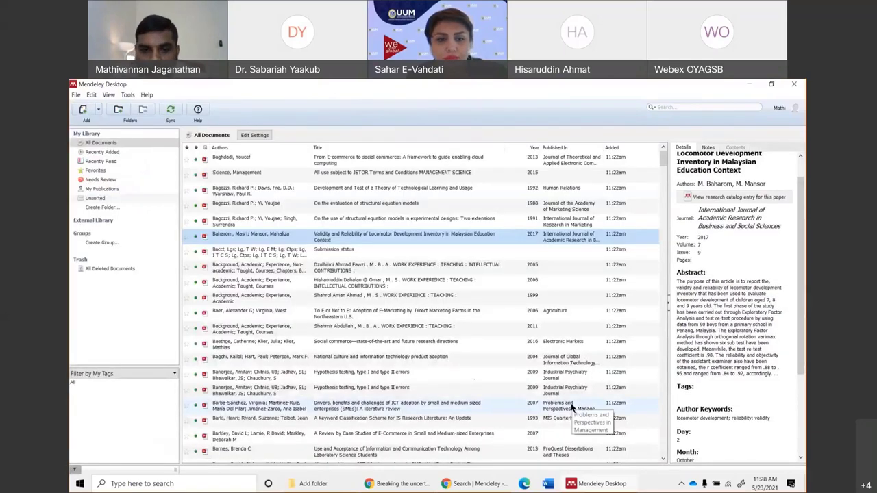
Bring Chrome back to ScienceDirect's 'social commerce' search results.
click(411, 486)
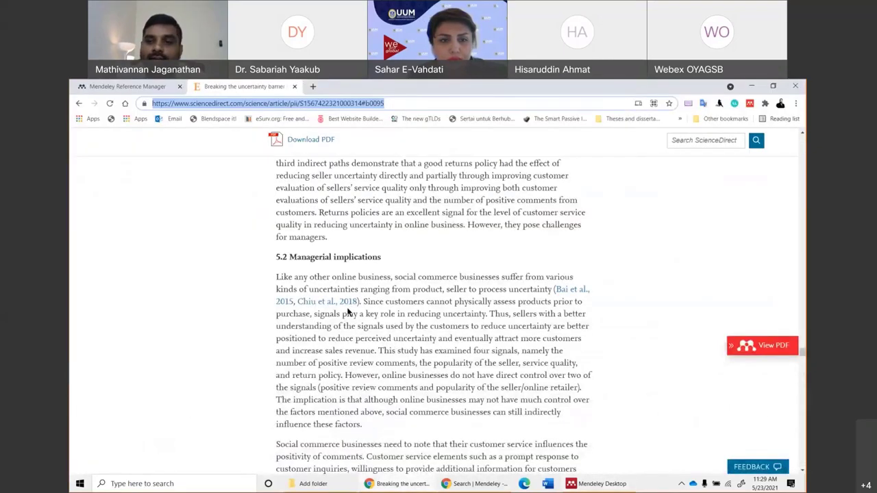
click(78, 104)
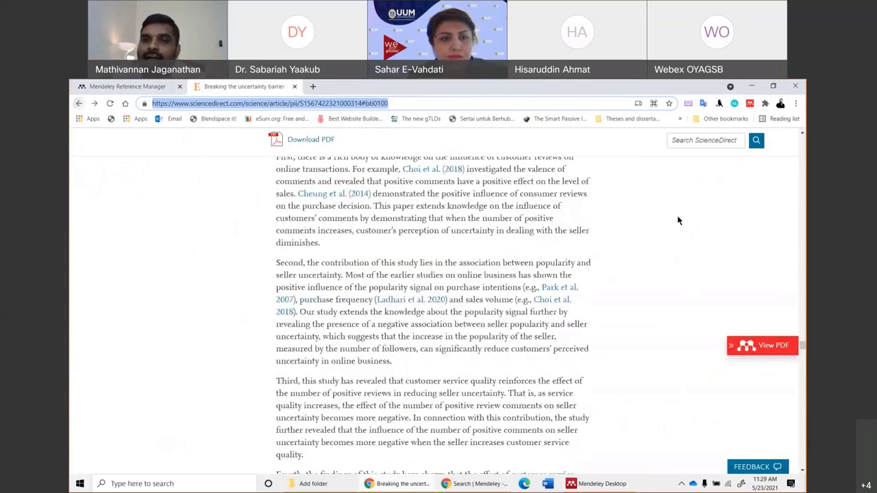
click(79, 104)
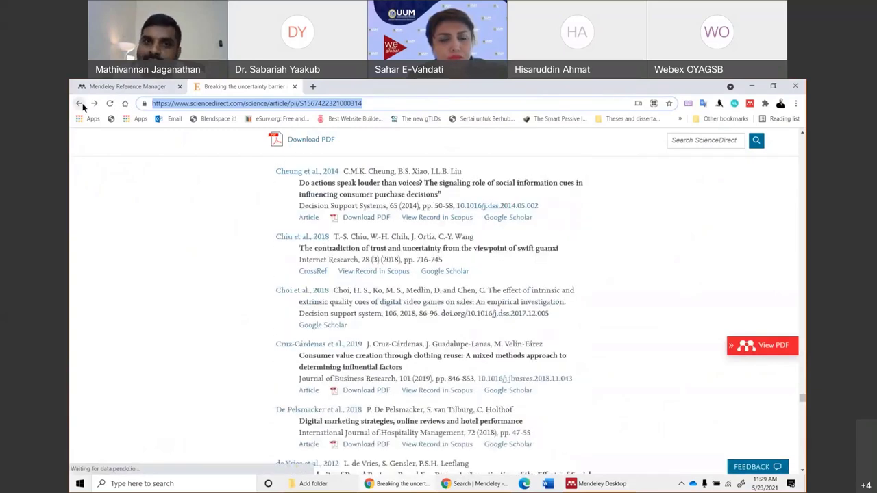
click(79, 103)
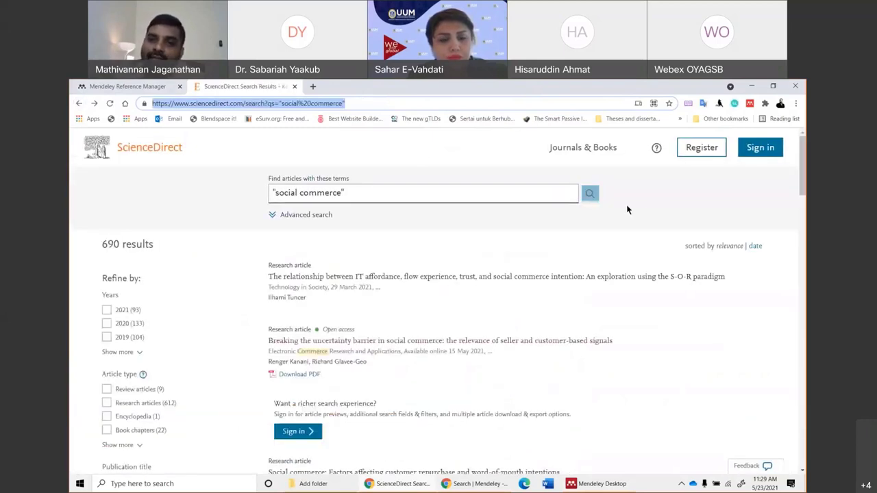
click(591, 195)
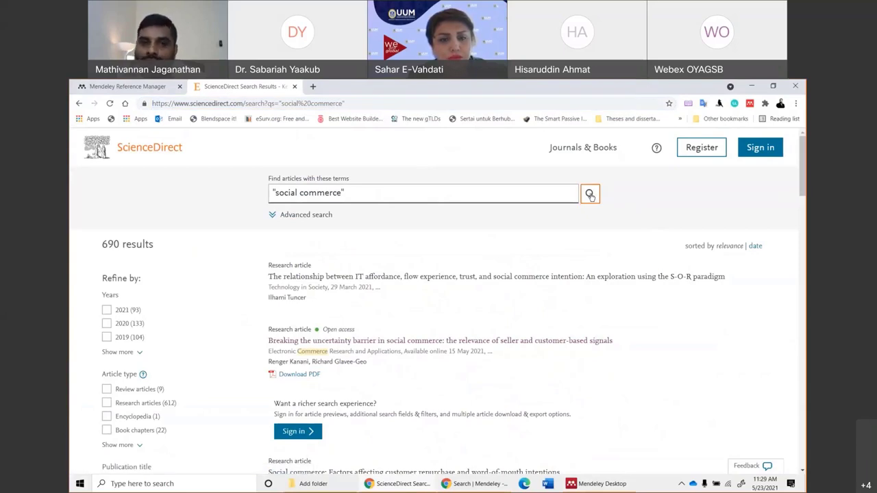
scroll(506, 311, down, 2)
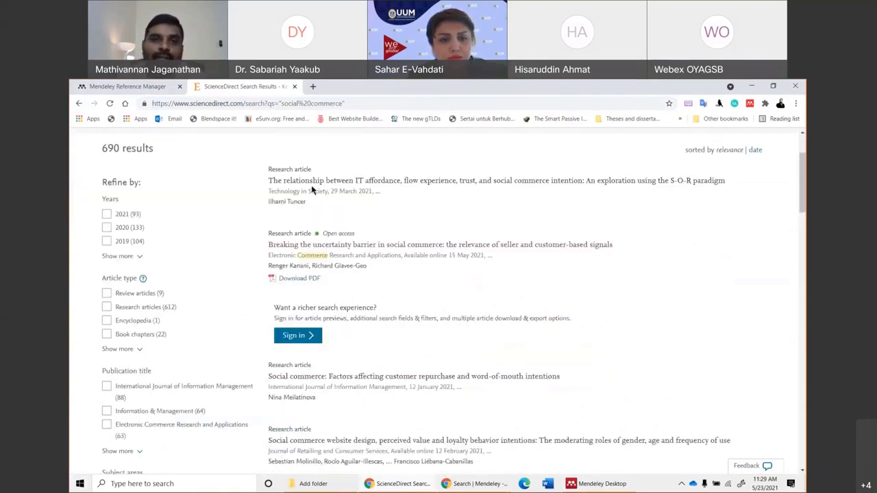
click(313, 181)
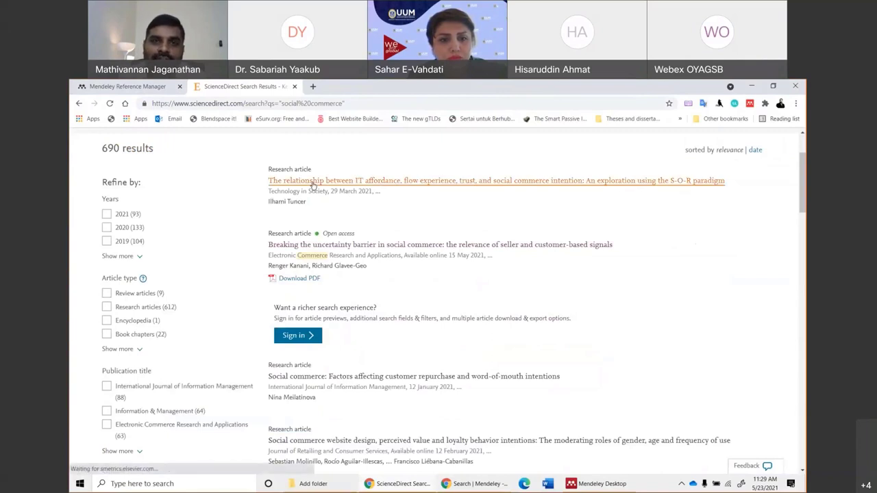
click(80, 103)
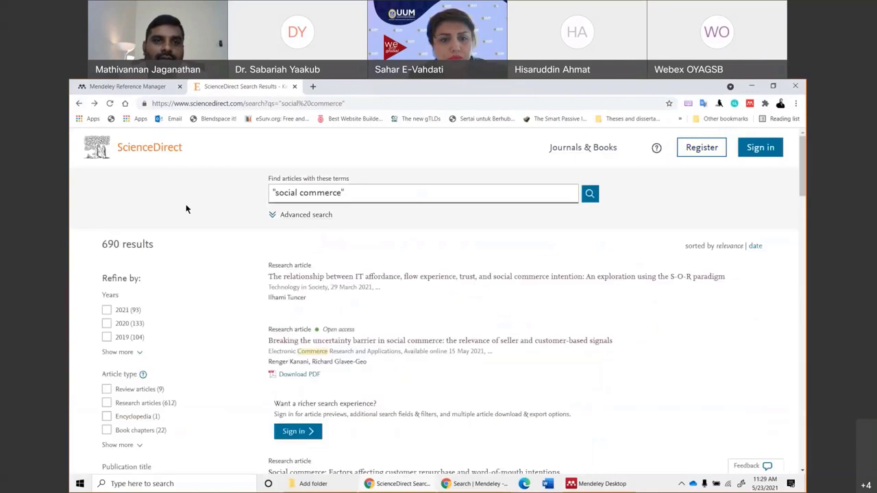
Open 'Social commerce: Factors affecting customer repurchase and word-of-mouth intentions' in a new tab and view it.
scroll(337, 272, down, 5)
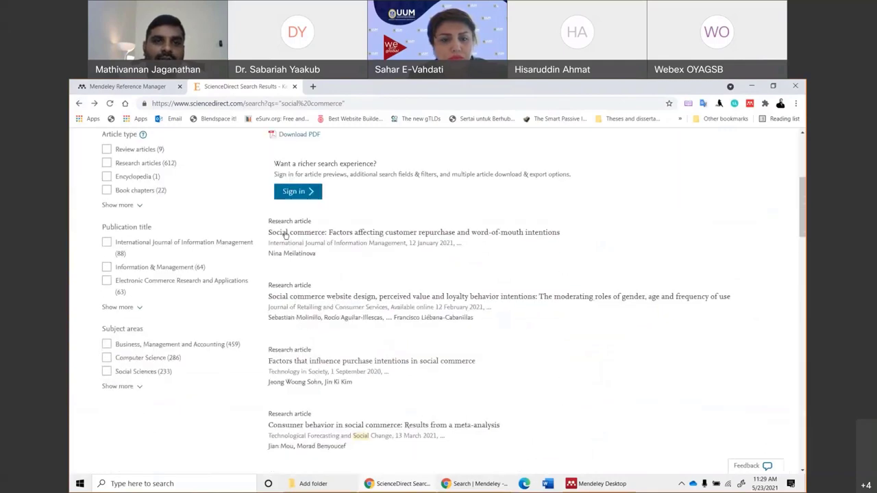
right_click(300, 235)
click(329, 241)
click(336, 87)
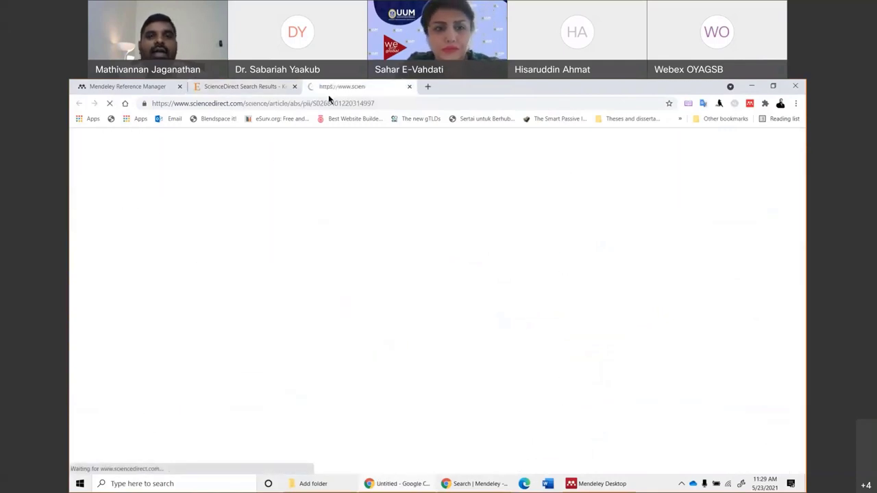
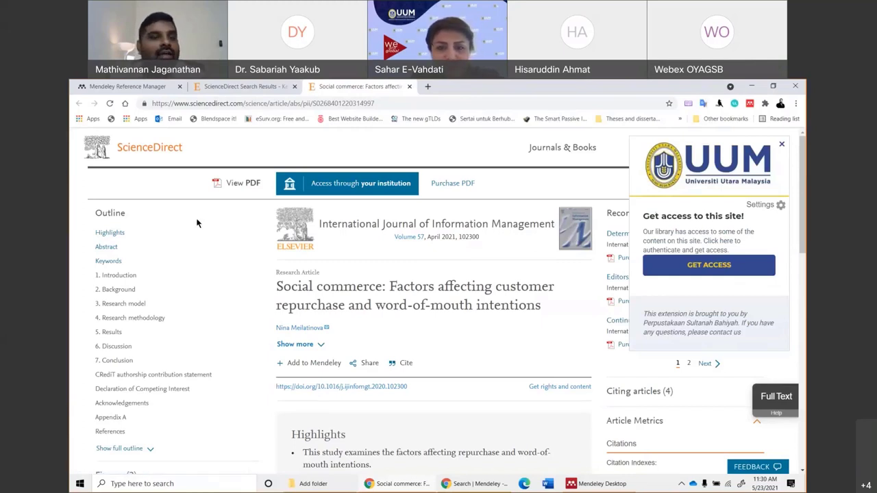
Try loading the social commerce article's full text through the Sci-Hub extension.
key(ctrl+l)
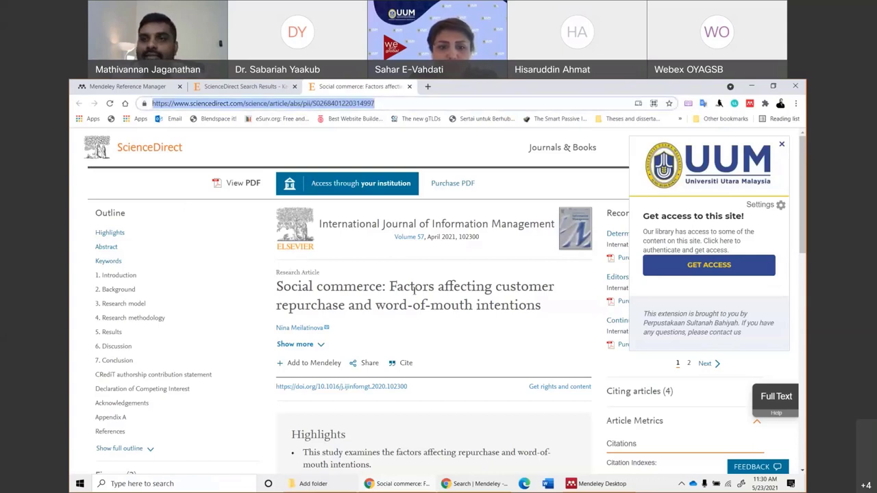
click(702, 104)
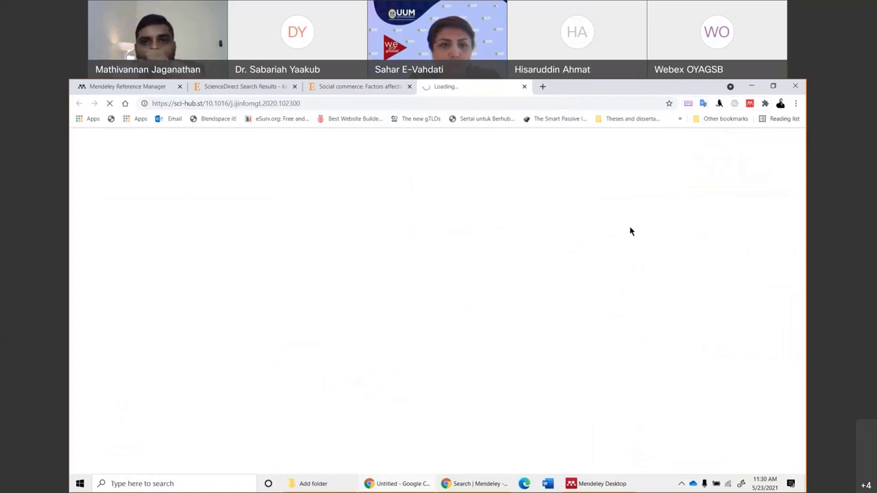
click(324, 92)
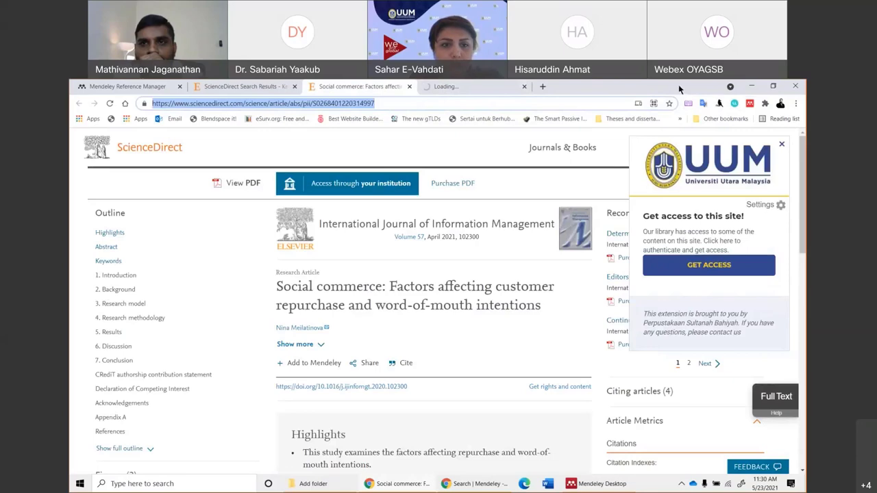
Close the stalled Sci-Hub tab and the article tab to return to the search results.
key(super+Down)
click(587, 151)
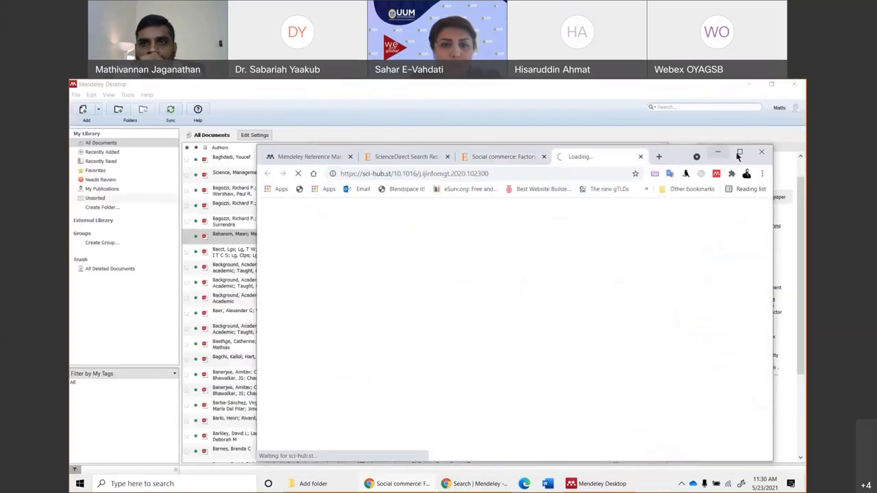
click(741, 150)
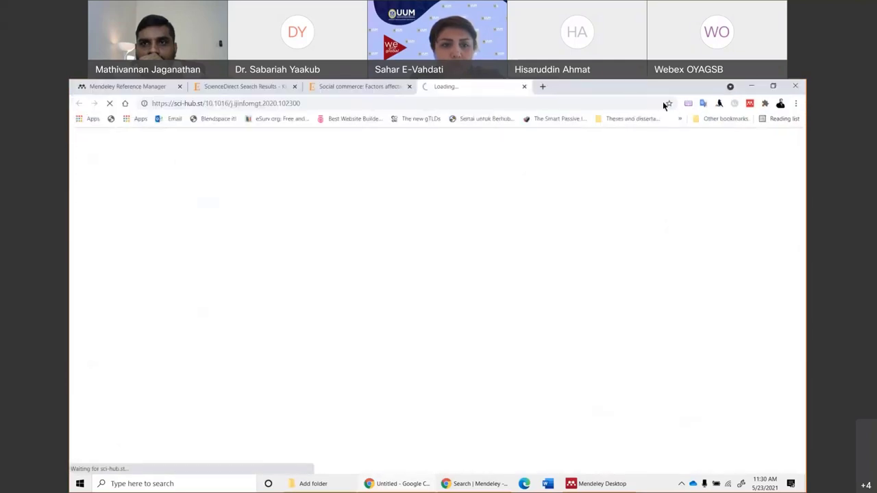
key(super+Down)
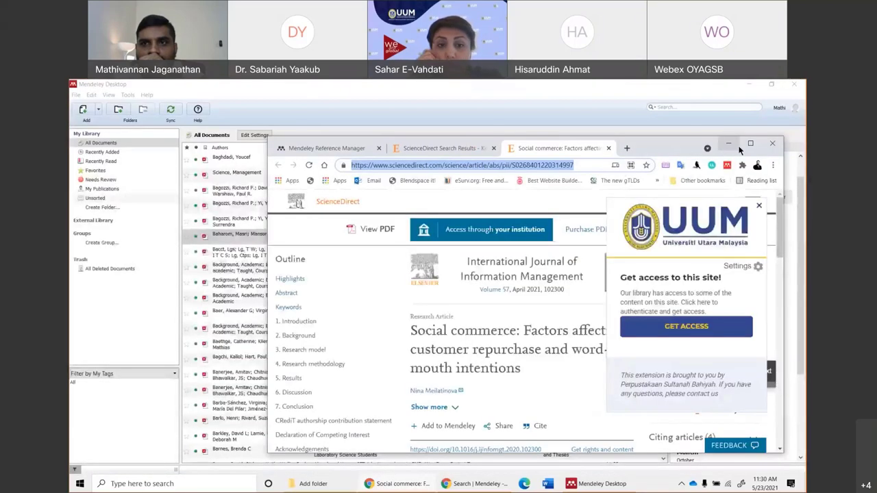
click(642, 148)
click(750, 144)
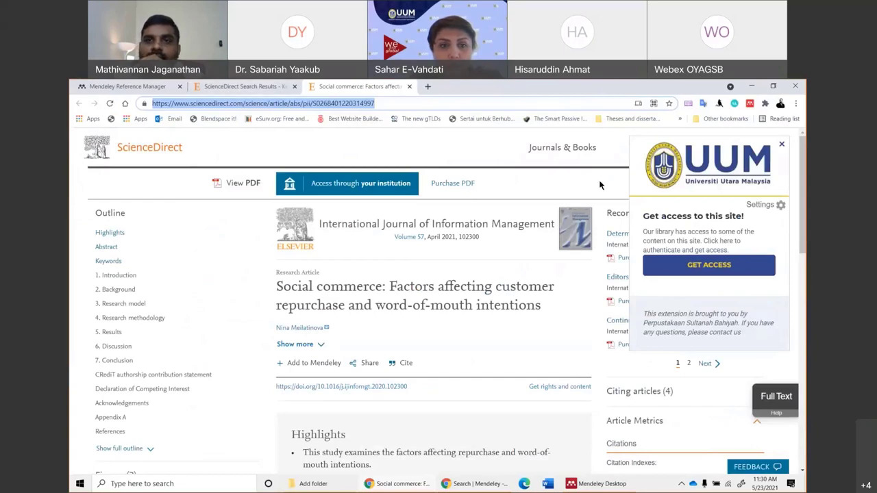
key(ctrl+w)
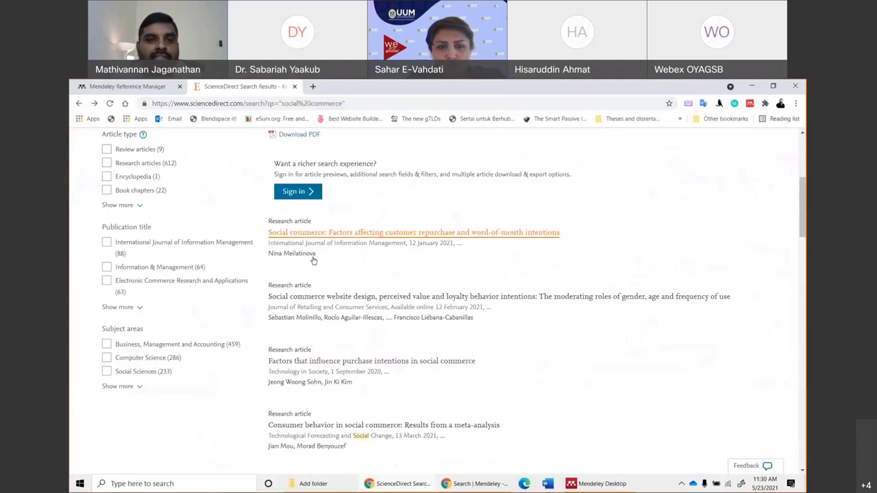
Open 'Factors that influence purchase intentions in social commerce' in a new tab as a Sci-Hub PDF.
scroll(334, 267, down, 2)
right_click(343, 219)
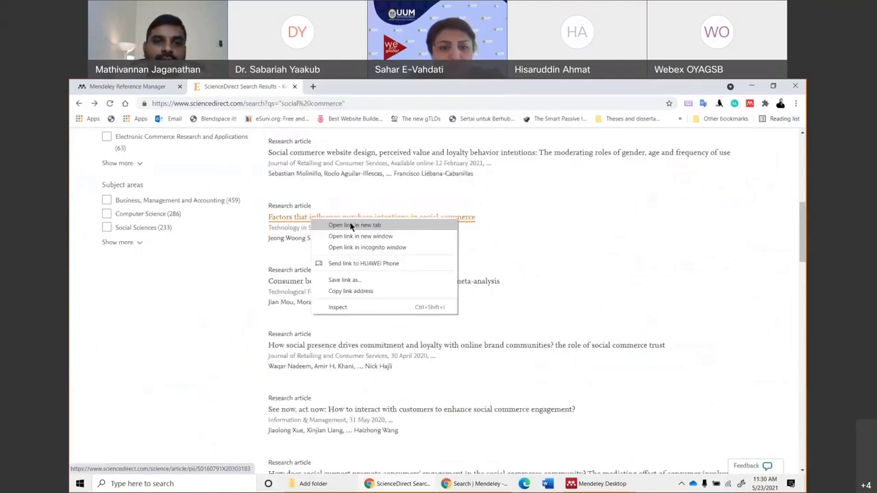
click(442, 224)
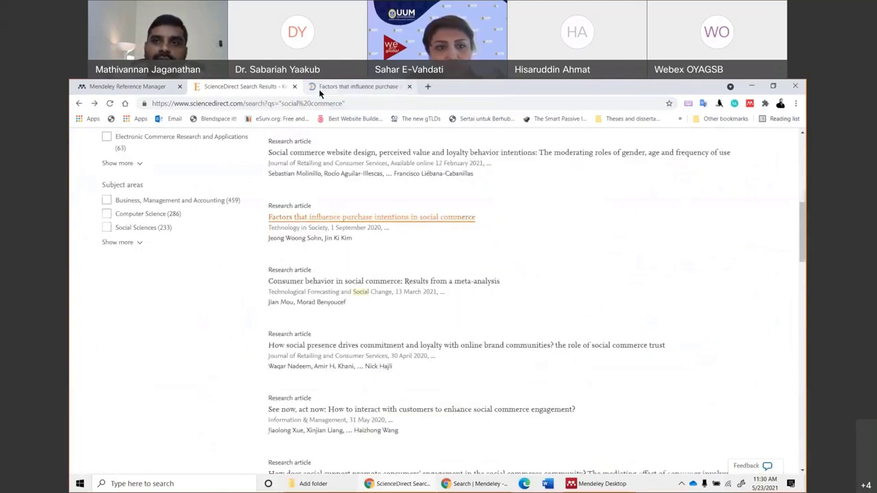
key(ctrl+Tab)
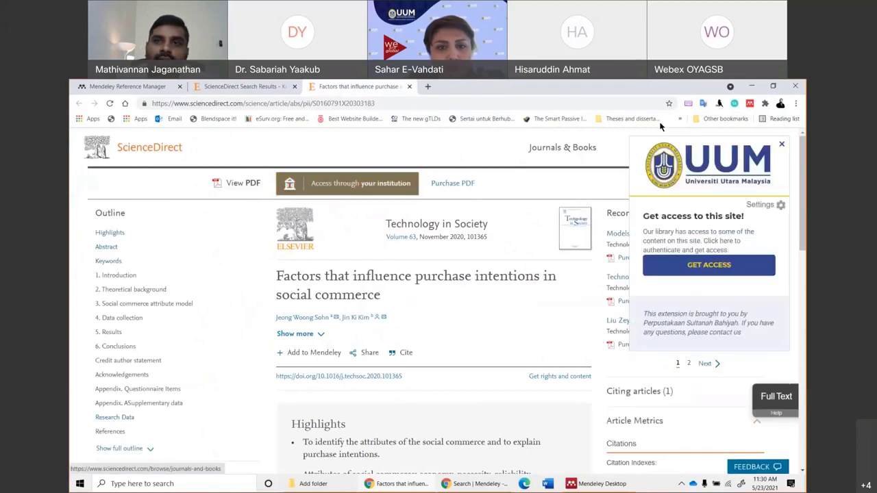
click(718, 104)
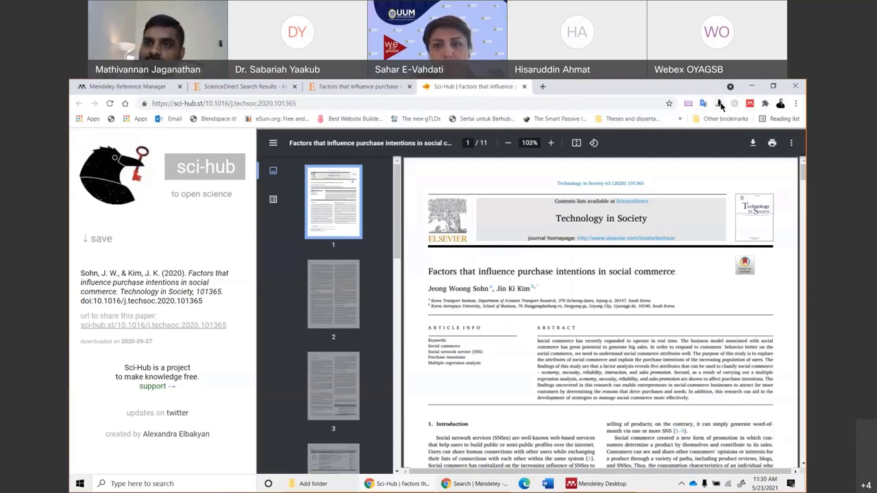
Remove the Sci-Hub X Now! extension from Chrome.
right_click(719, 103)
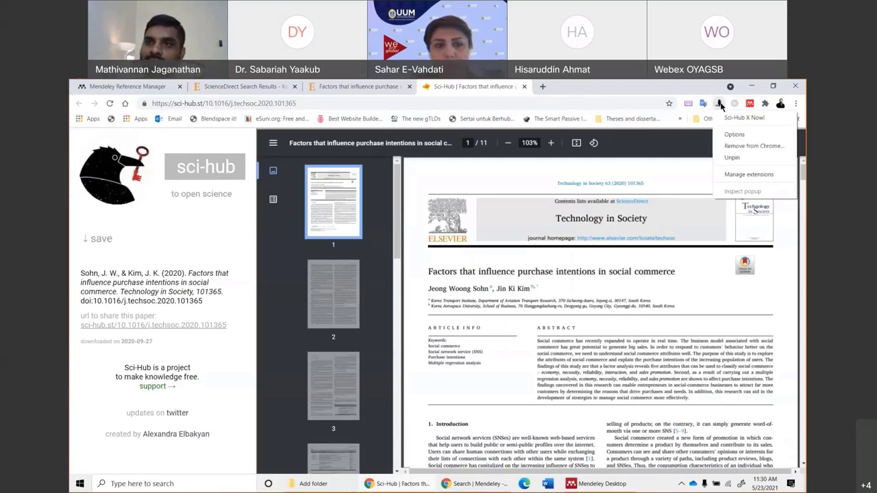
click(736, 150)
click(654, 177)
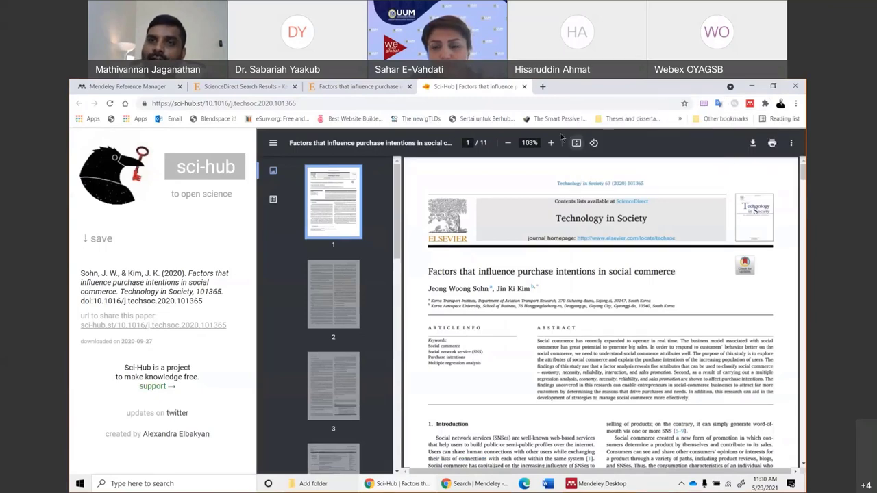
Search Google for 'google chrome extension' from the address bar.
click(534, 104)
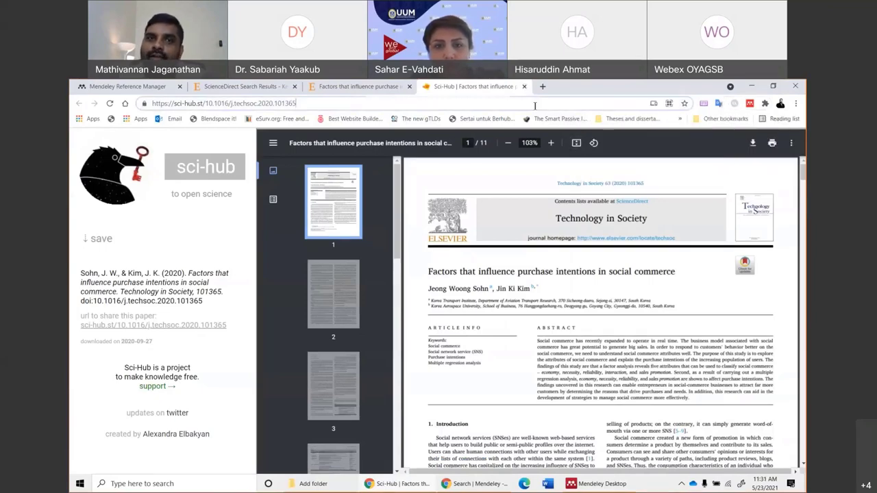
text(google ch)
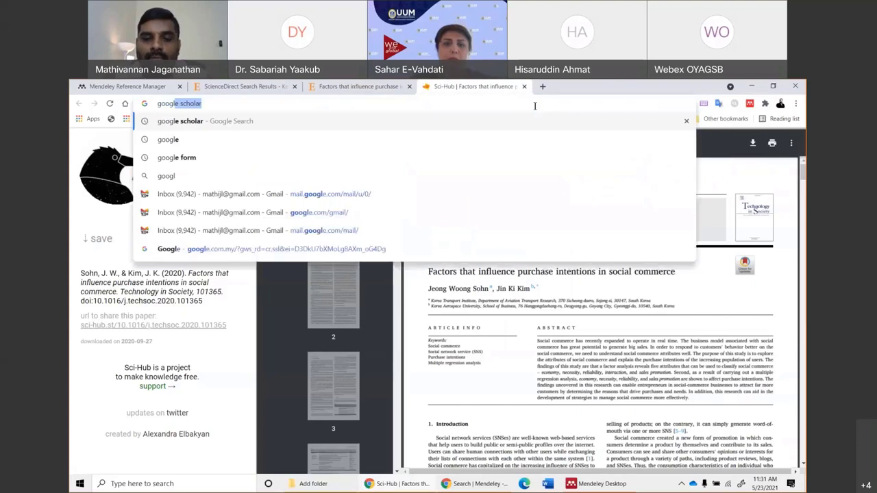
text(rome)
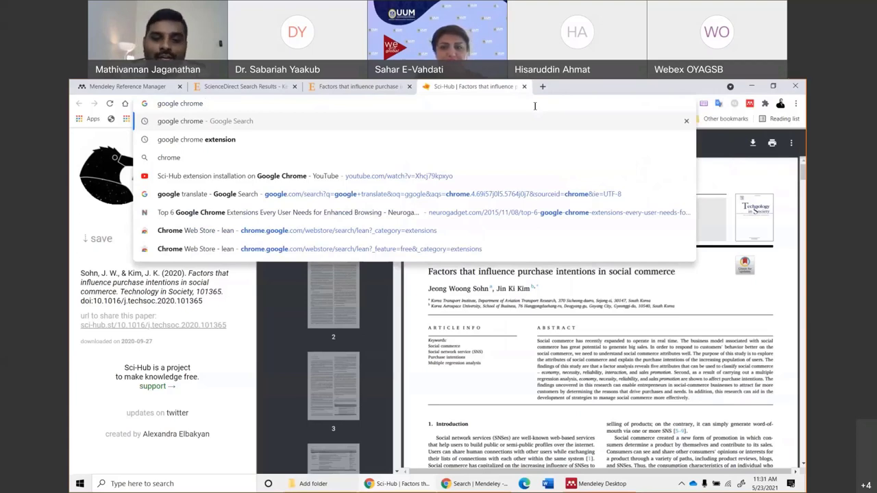
text(extens)
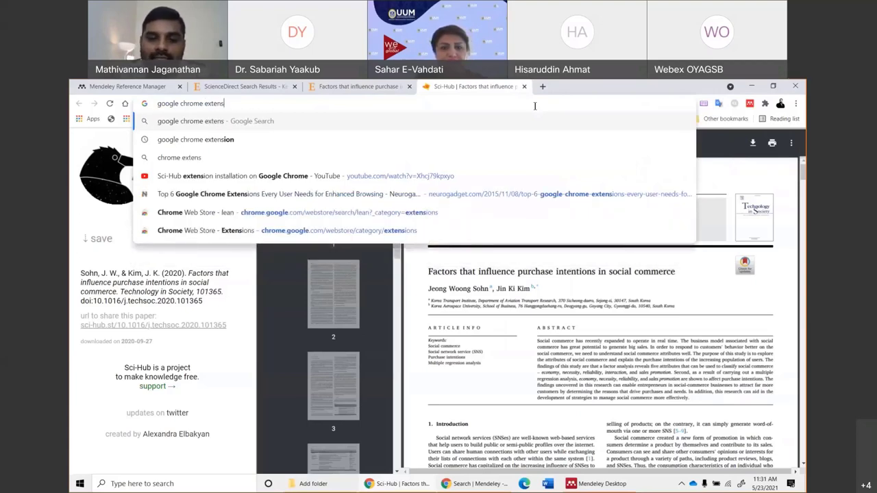
text(ion)
key(Return)
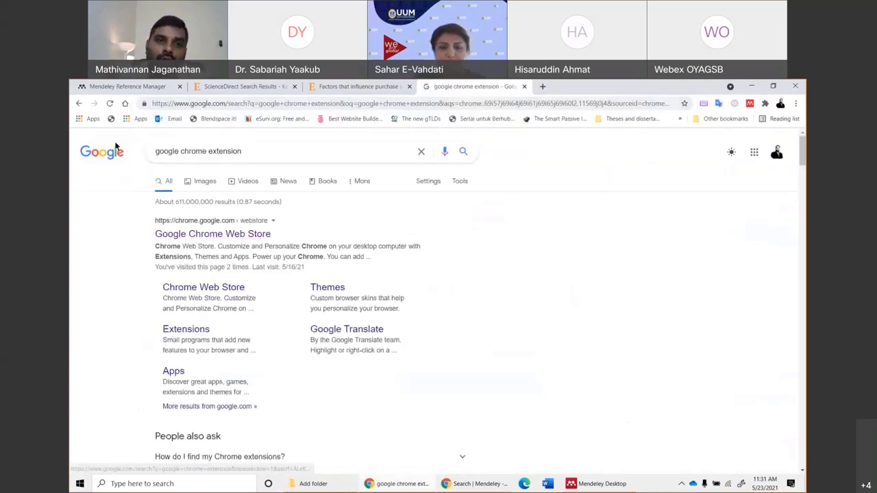
click(541, 87)
Search the Chrome Web Store for 'sci-hub' and open the Sci-Hub X Now! listing.
text(y)
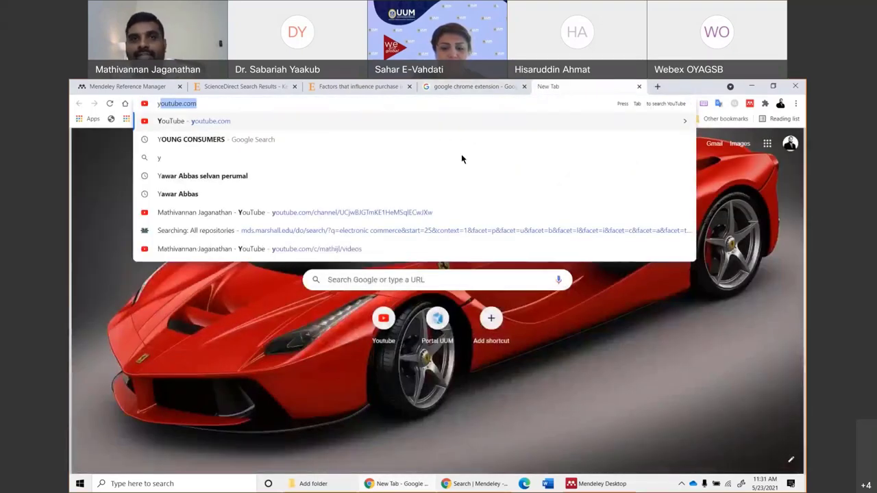
click(638, 87)
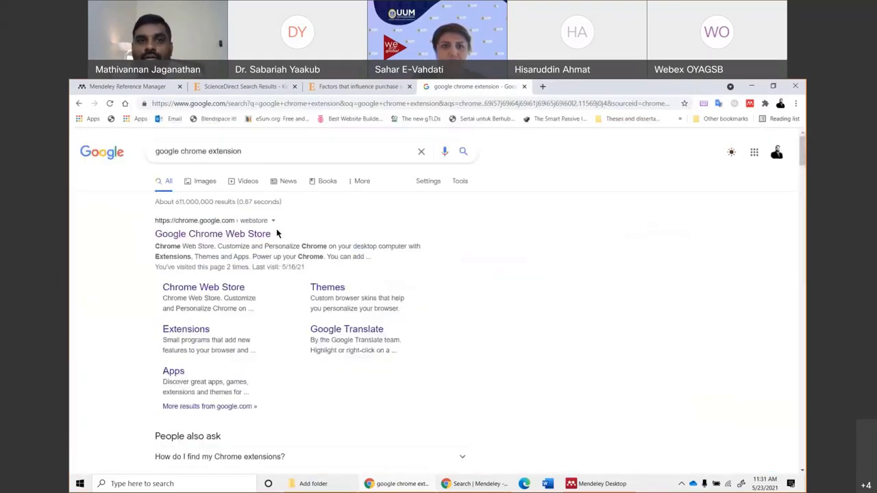
click(195, 233)
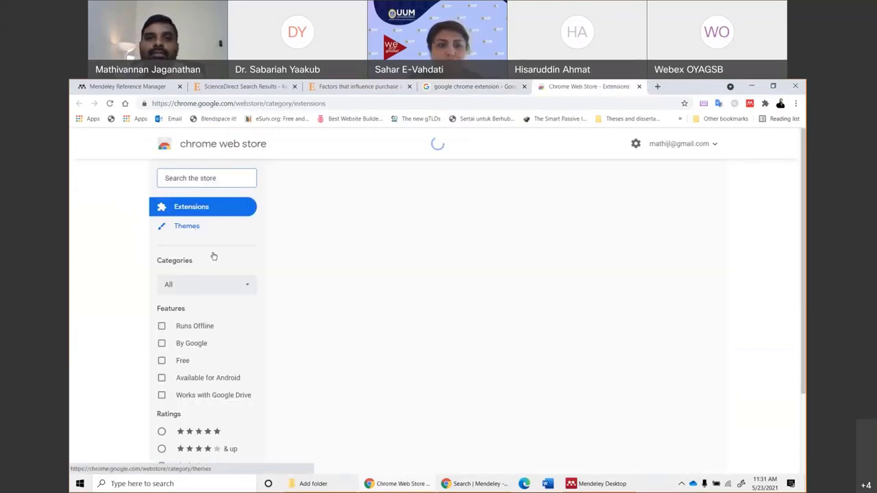
click(169, 180)
text(sci-h)
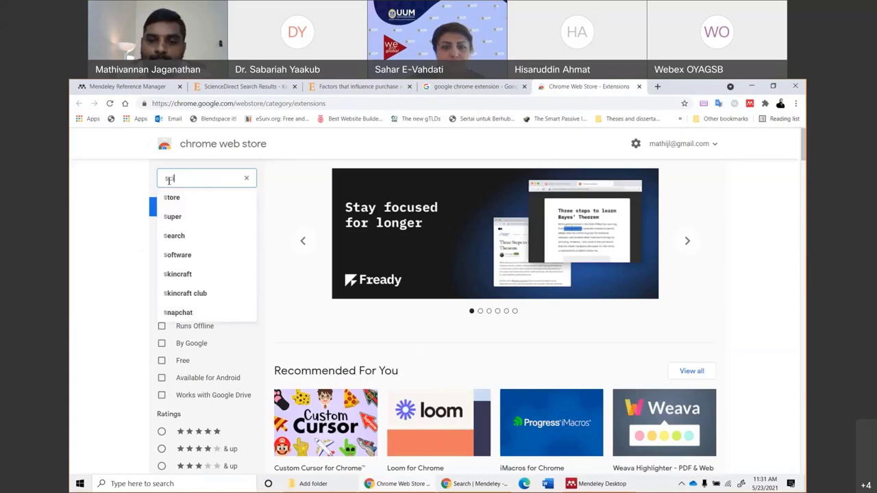
text(ub)
key(Return)
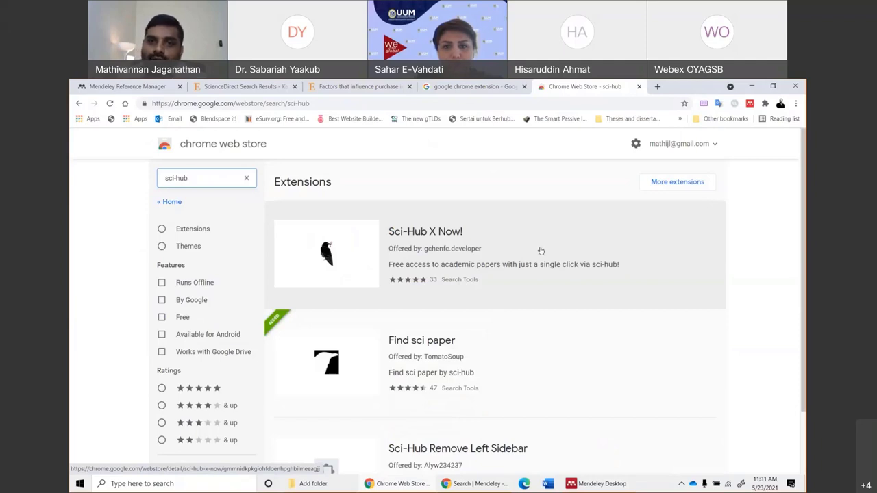
click(477, 257)
Reinstall the Sci-Hub X Now! extension from the Chrome Web Store.
click(624, 215)
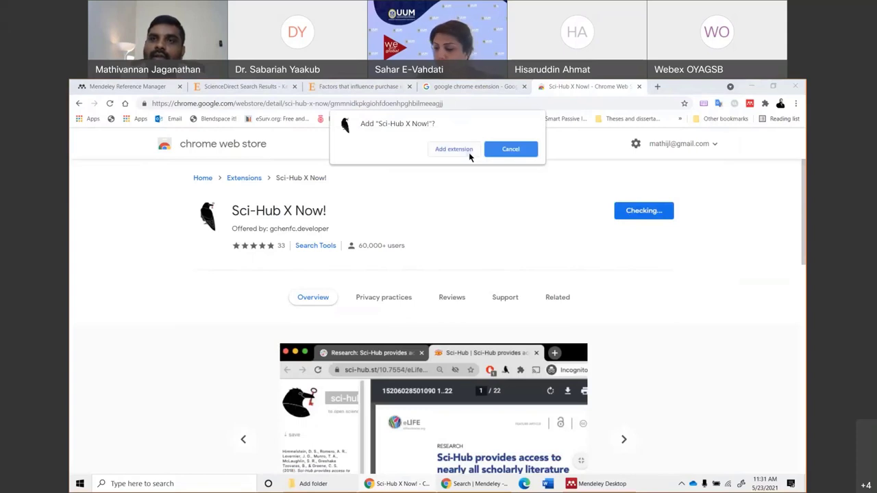
click(469, 154)
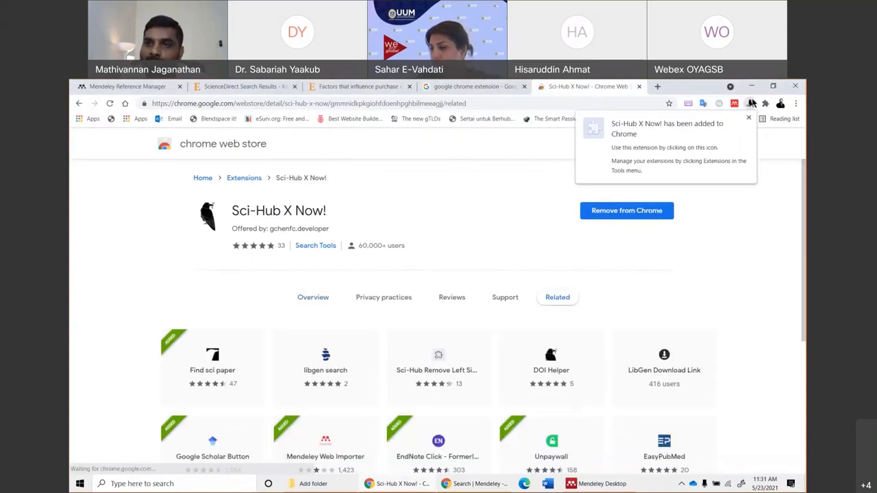
click(749, 120)
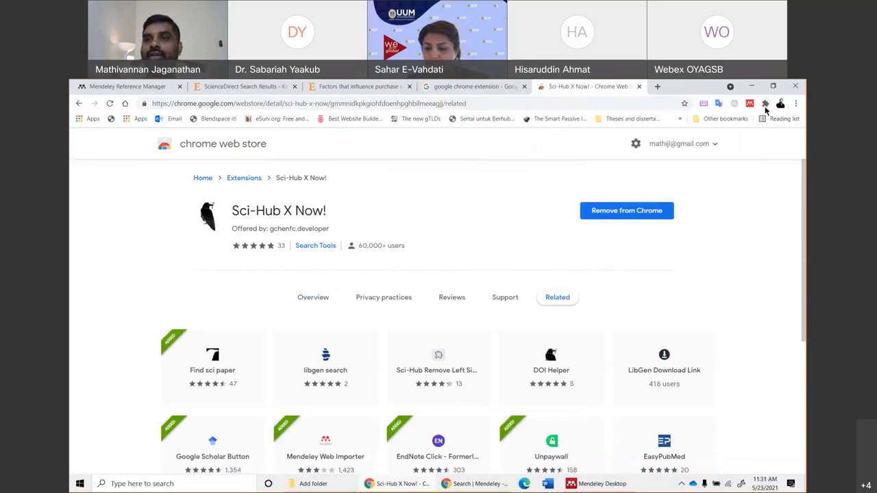
Pin Sci-Hub X Now! to the toolbar, close the store tab, and return to the purchase-intentions article.
click(765, 105)
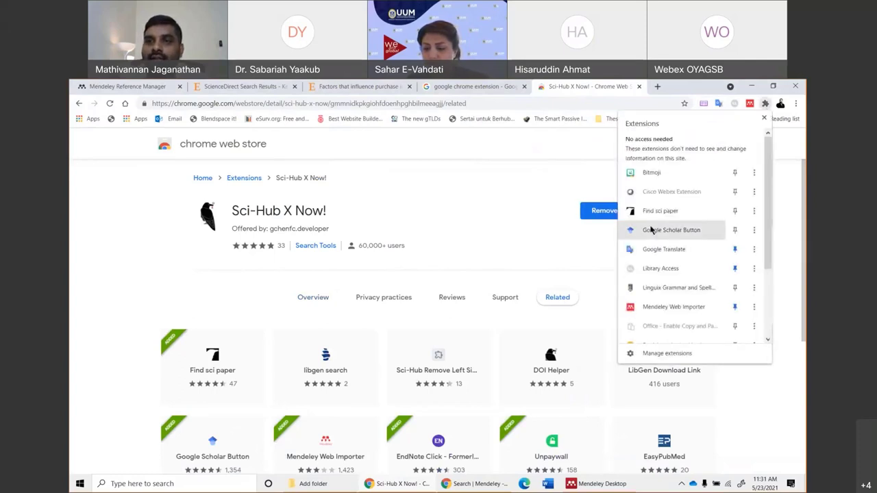
scroll(712, 233, down, 3)
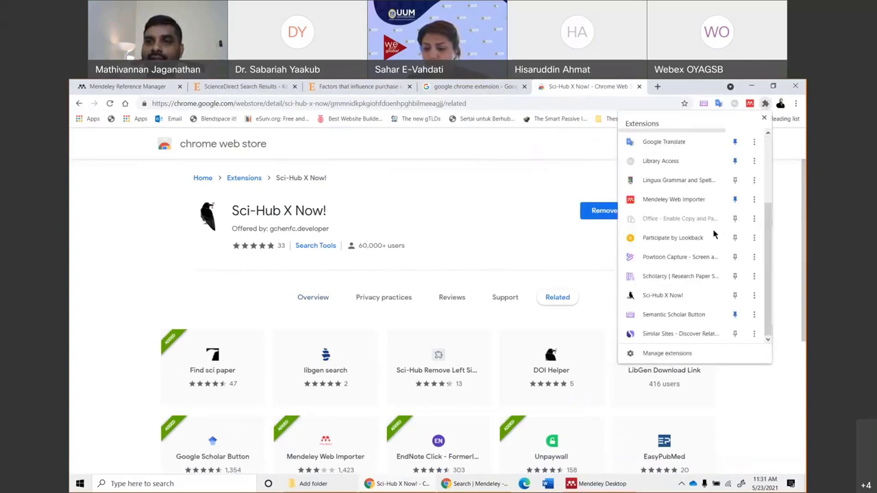
click(734, 295)
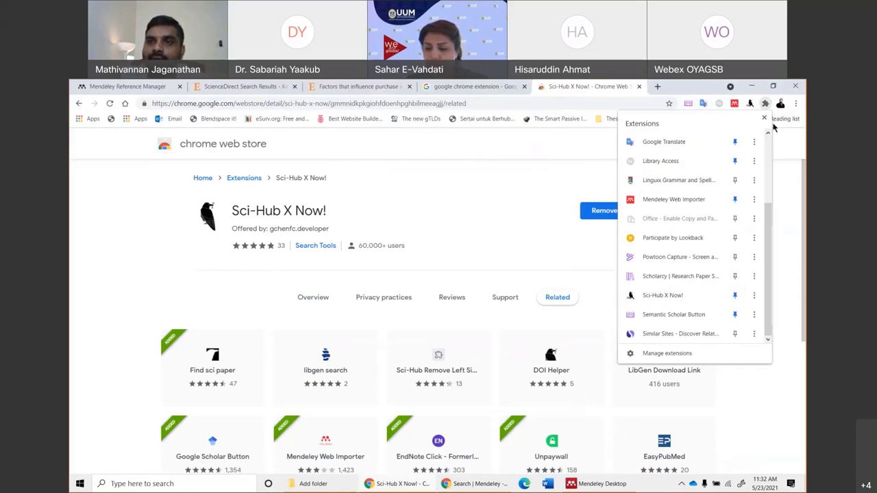
click(763, 107)
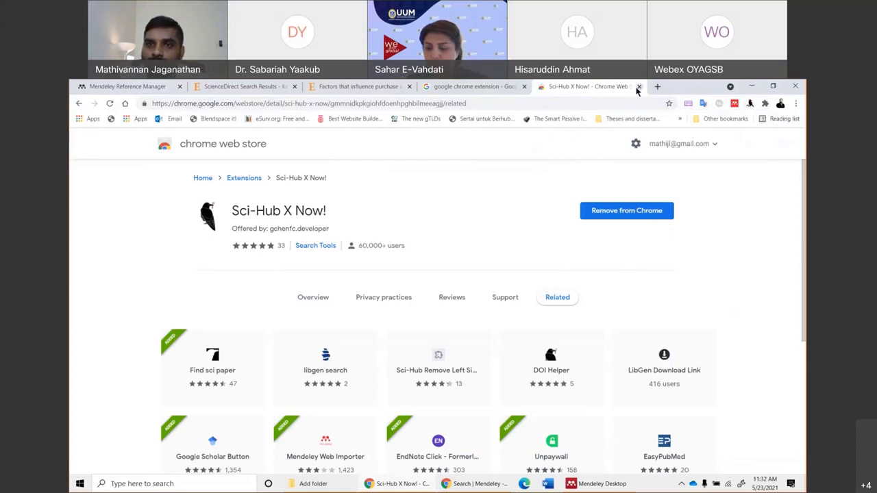
click(637, 90)
click(358, 87)
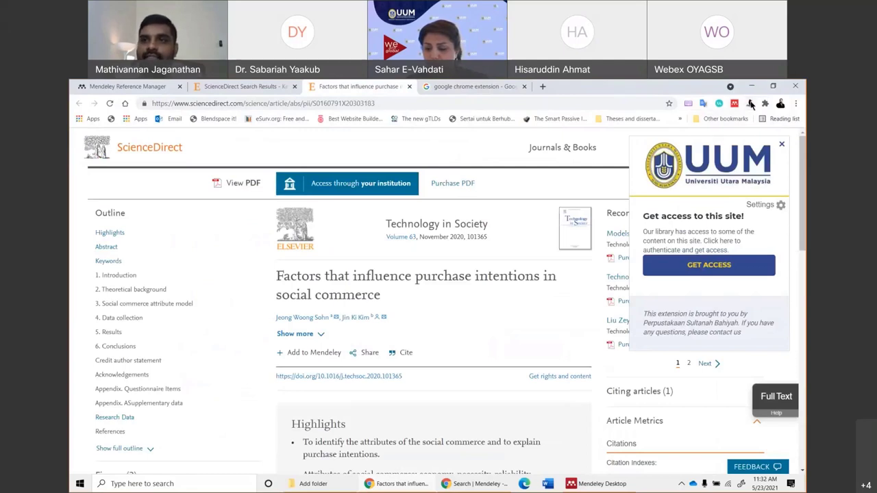
Fetch the article's full text with Sci-Hub X Now!, then close that page and return to ScienceDirect's results.
click(750, 103)
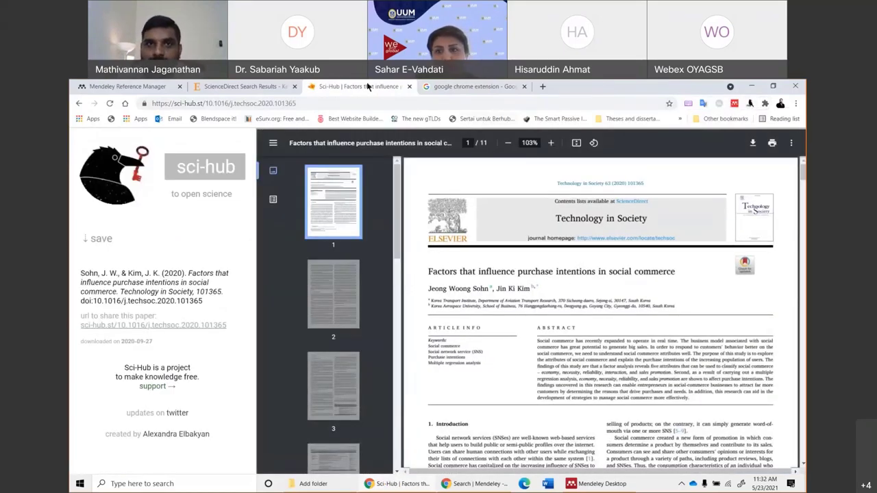
click(772, 86)
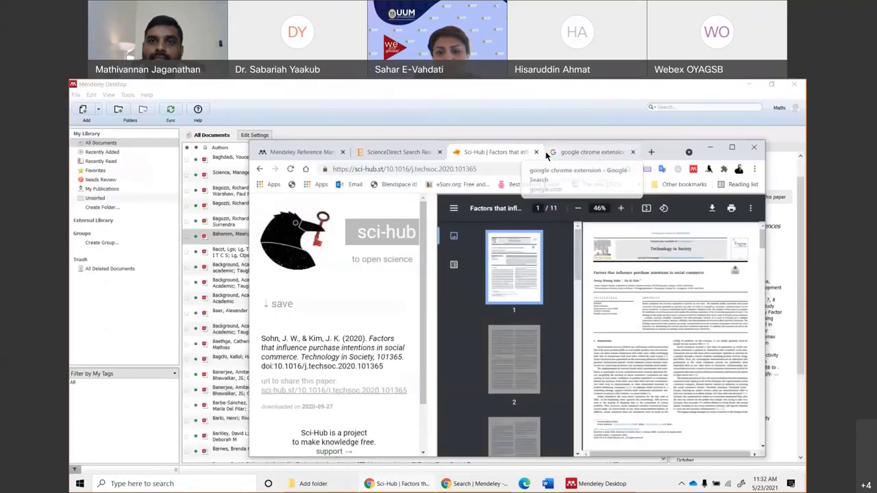
click(589, 151)
click(737, 145)
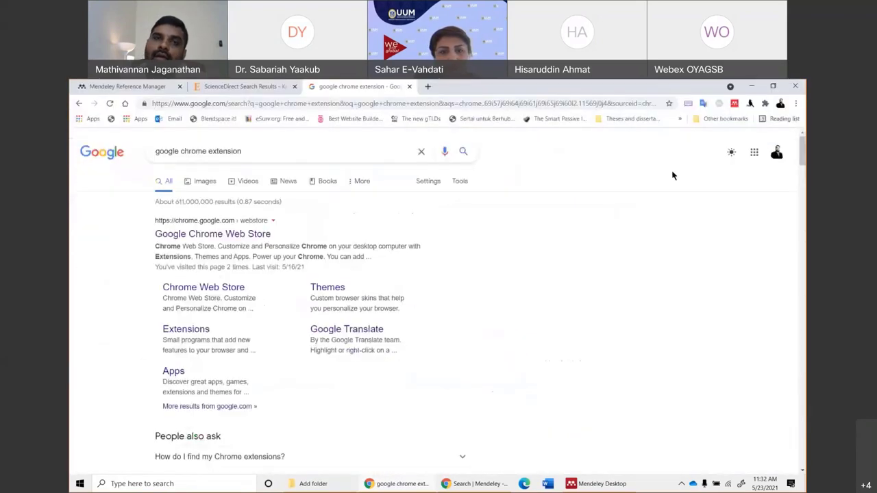
click(220, 87)
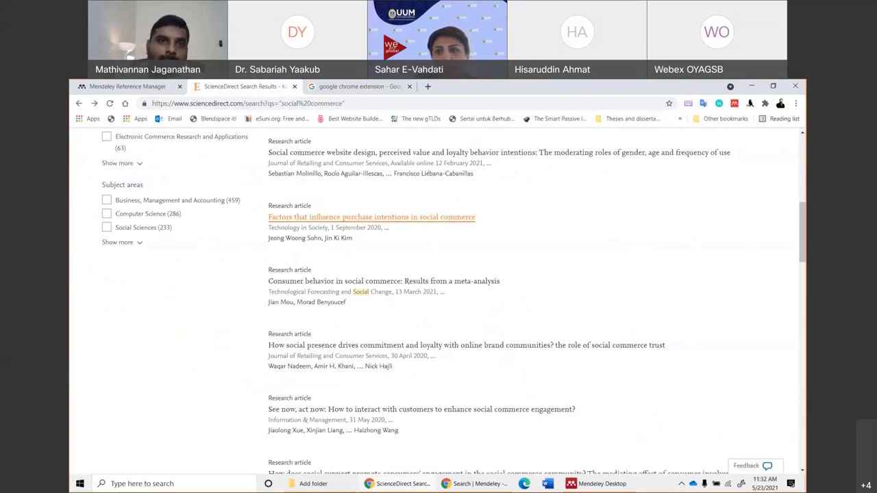
Close the leftover Google search tab and bring Mendeley Desktop to the front.
click(331, 87)
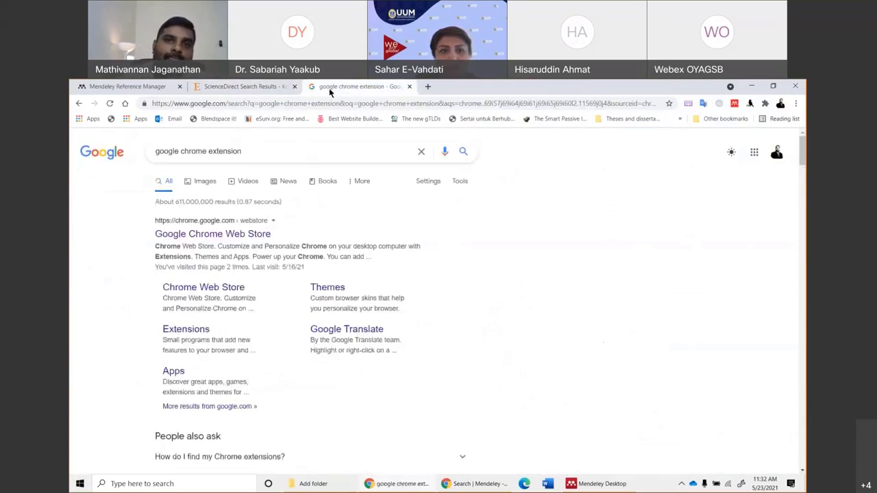
key(ctrl+w)
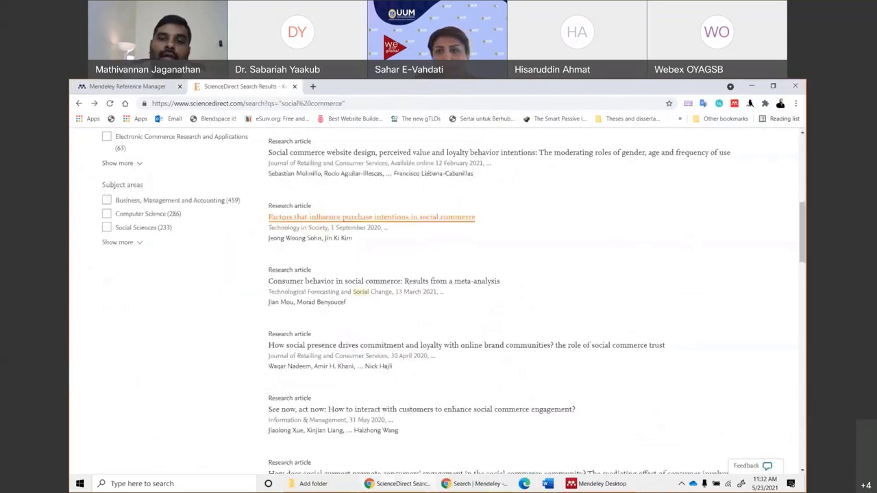
click(596, 484)
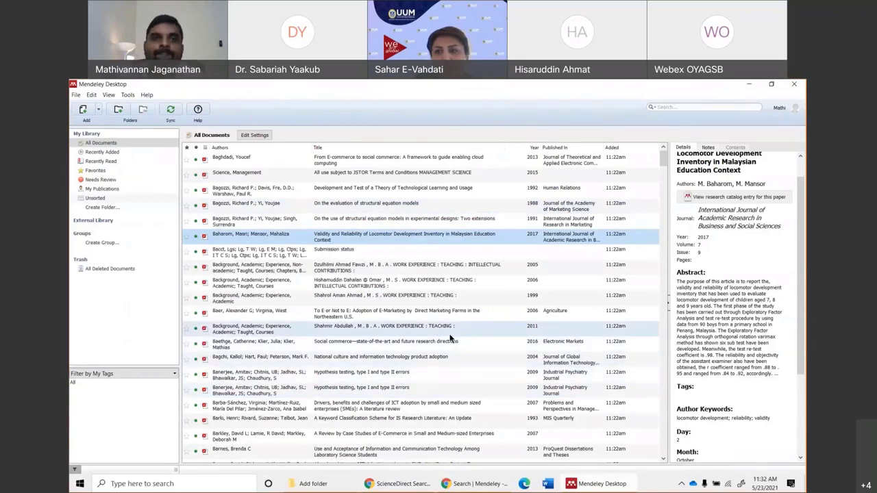
click(384, 221)
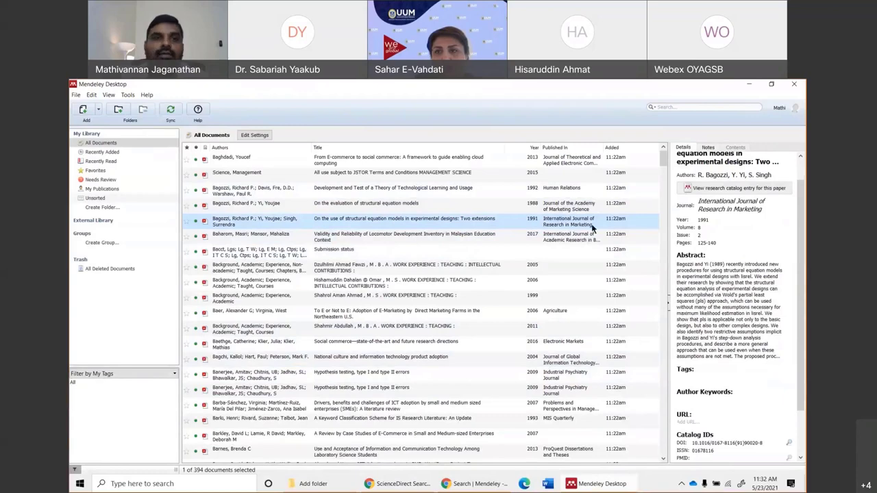
click(100, 179)
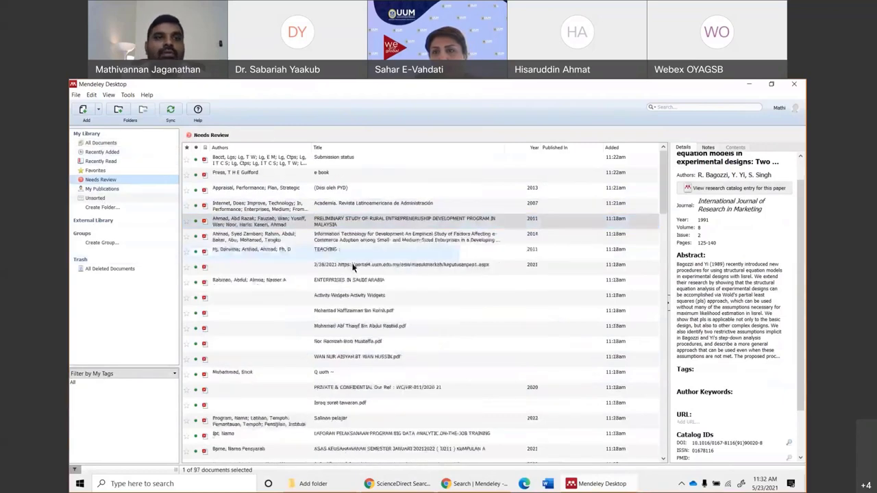
click(103, 189)
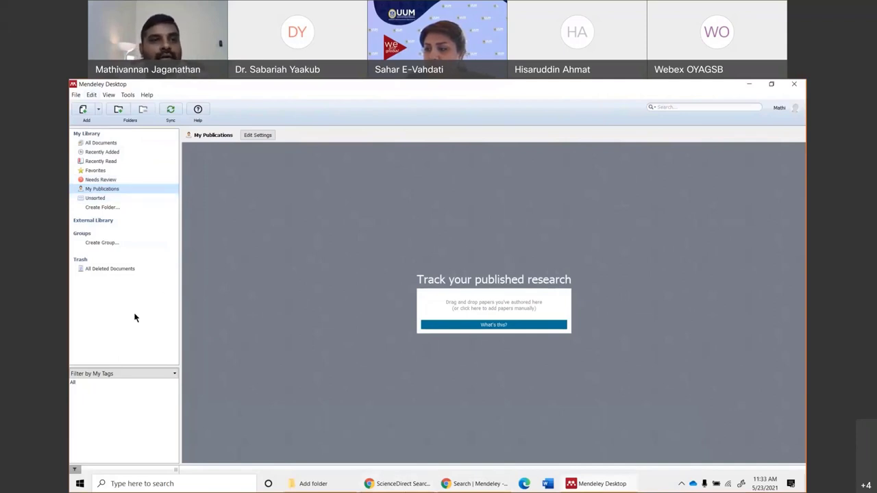
click(102, 142)
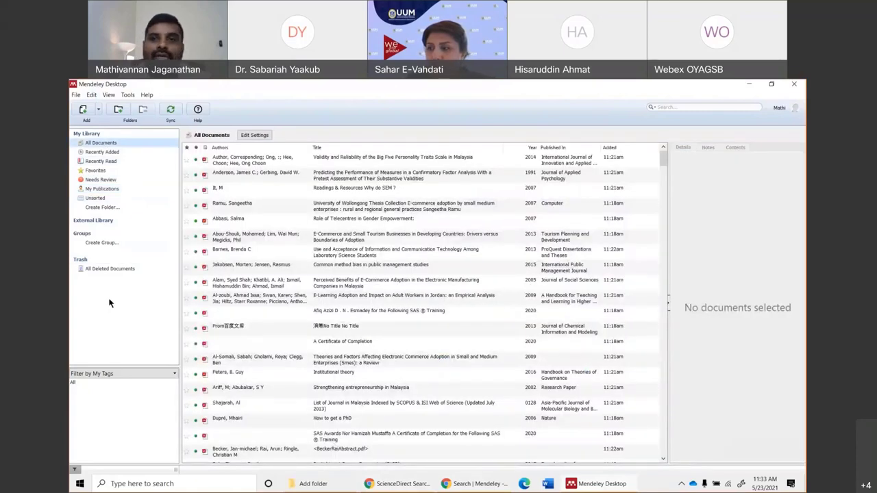
click(102, 207)
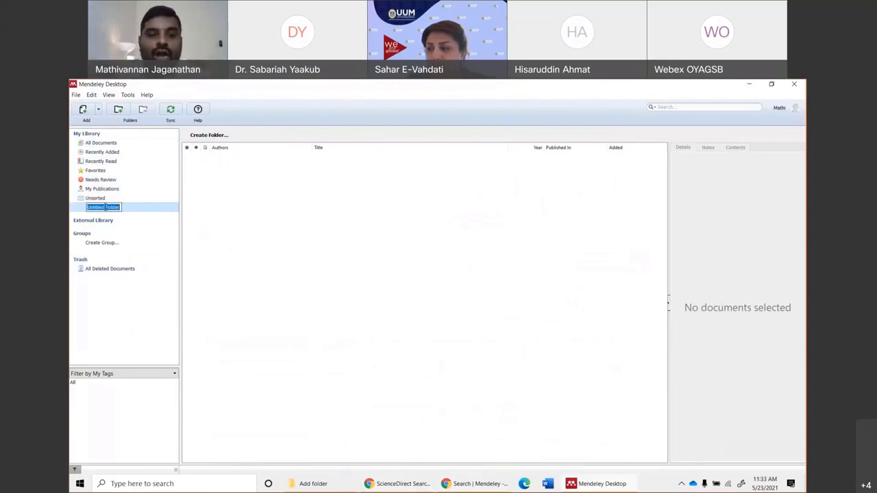
Name the new folder 'Social Commerce' and open it to confirm it is empty.
text(Soc)
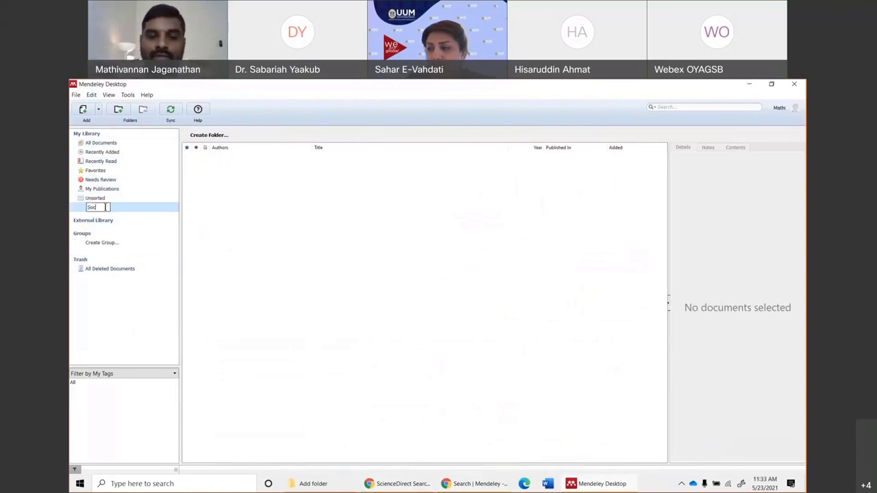
text(ial Commerce)
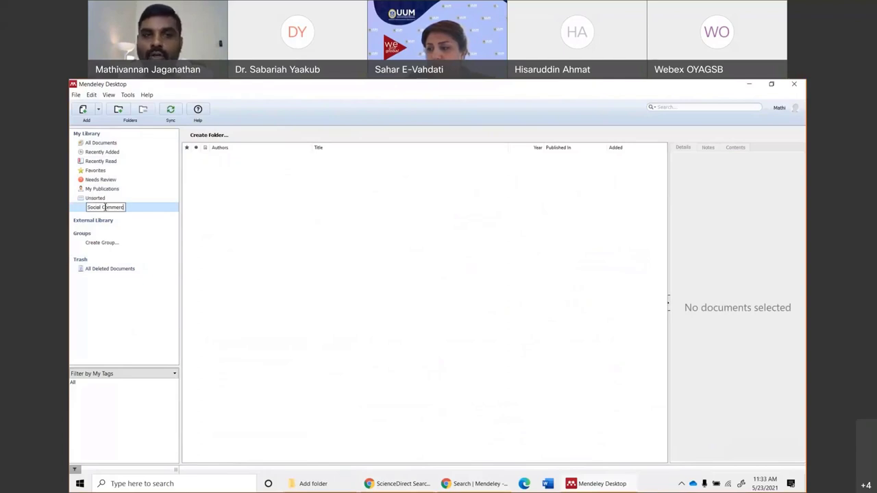
key(Return)
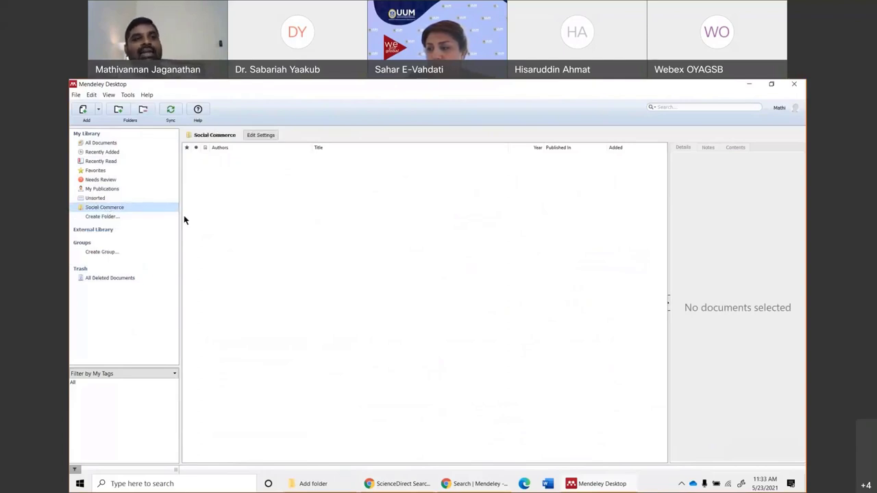
click(113, 208)
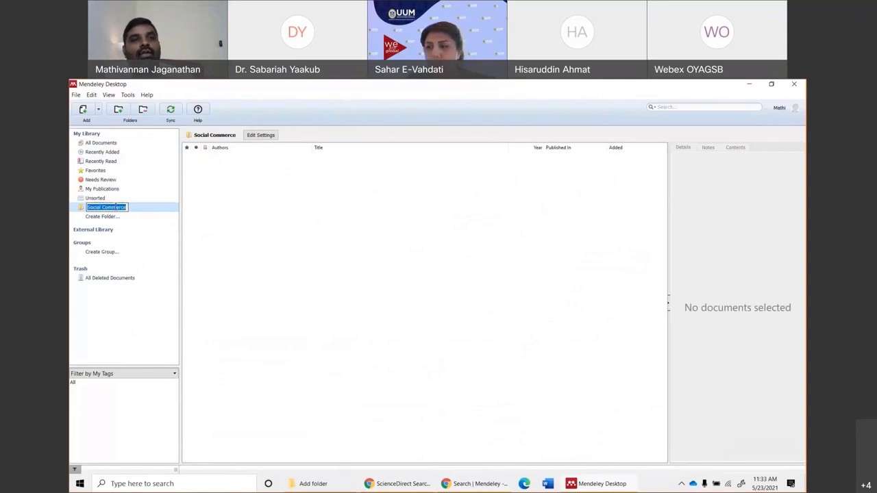
click(104, 143)
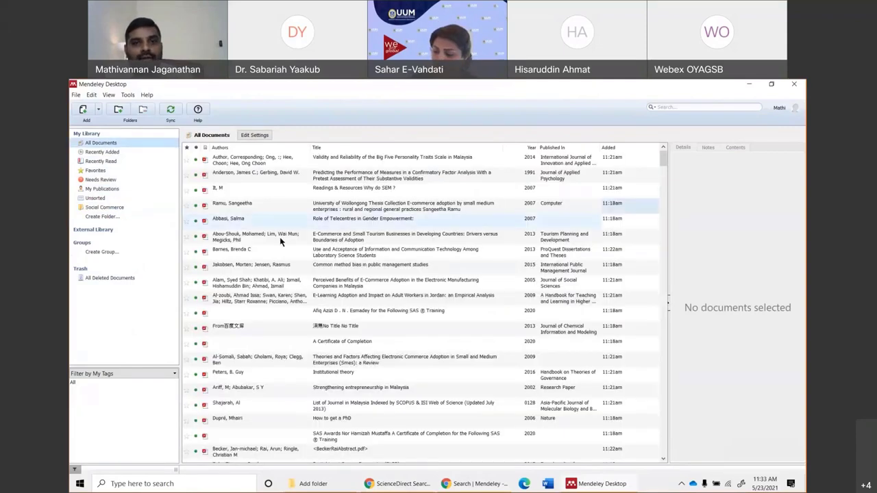
click(105, 208)
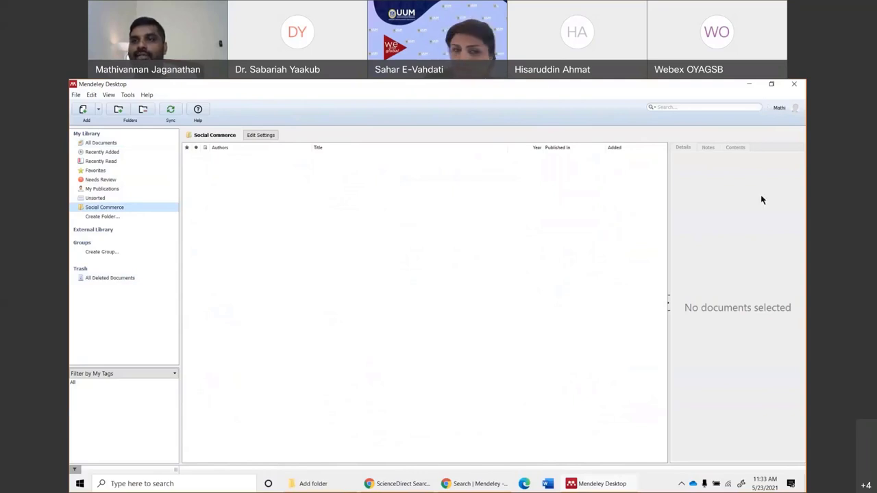
Open the Citation Materials > Thesis folder in File Explorer beside a resized Mendeley window.
double_click(487, 85)
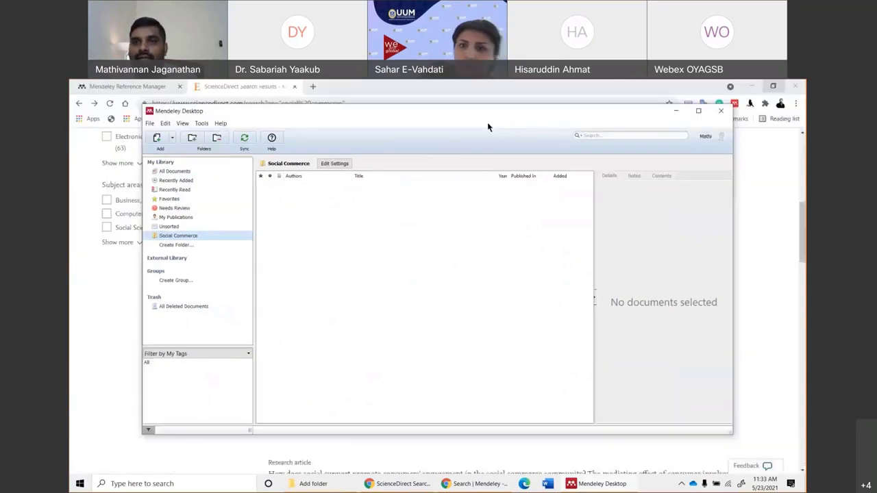
click(751, 87)
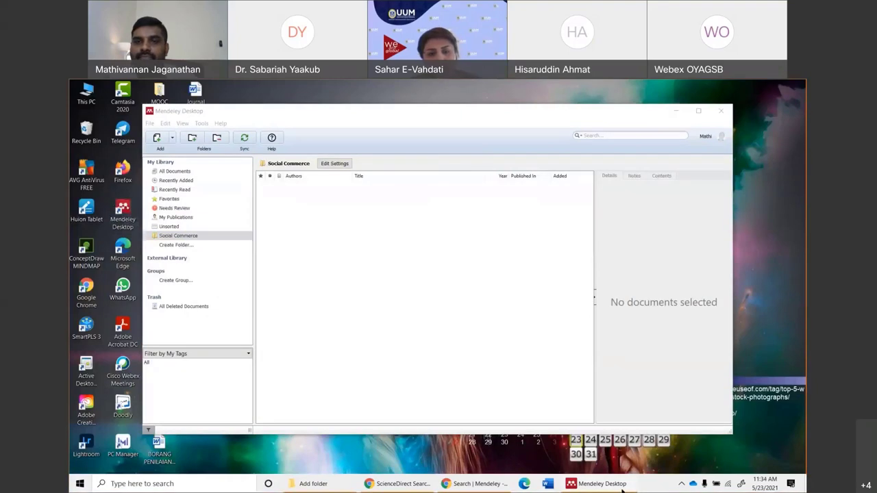
drag(414, 108, 505, 98)
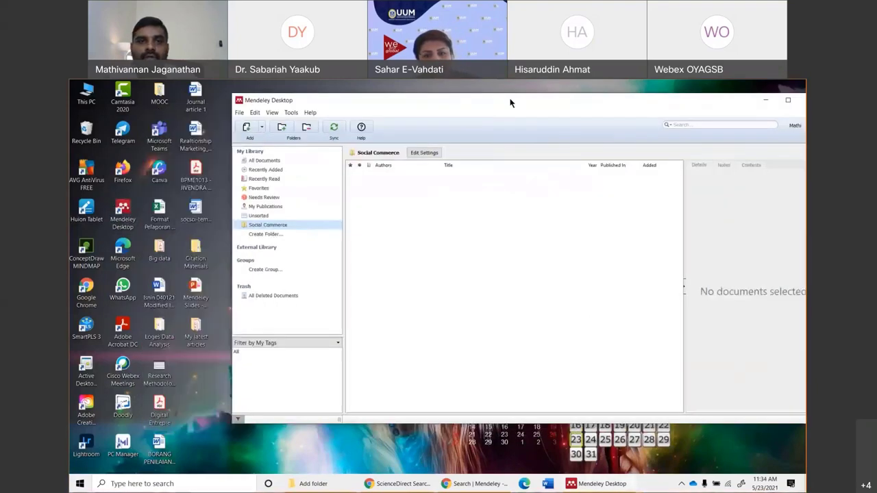
double_click(195, 255)
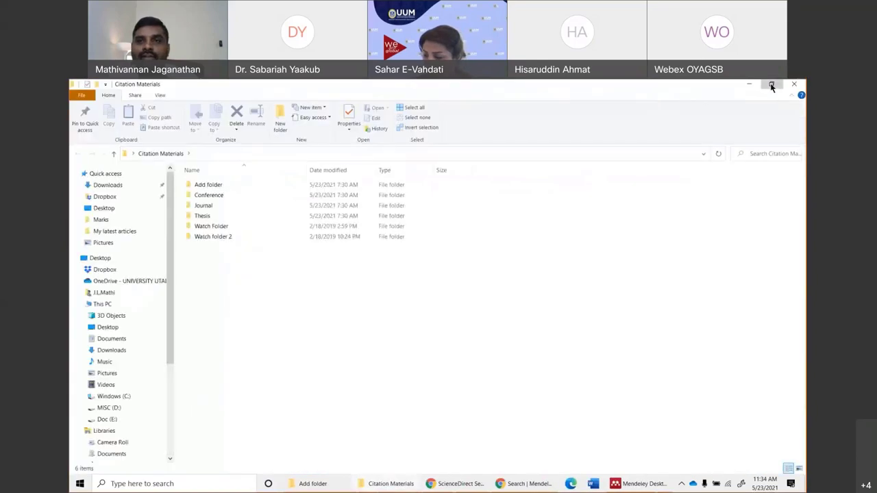
click(771, 84)
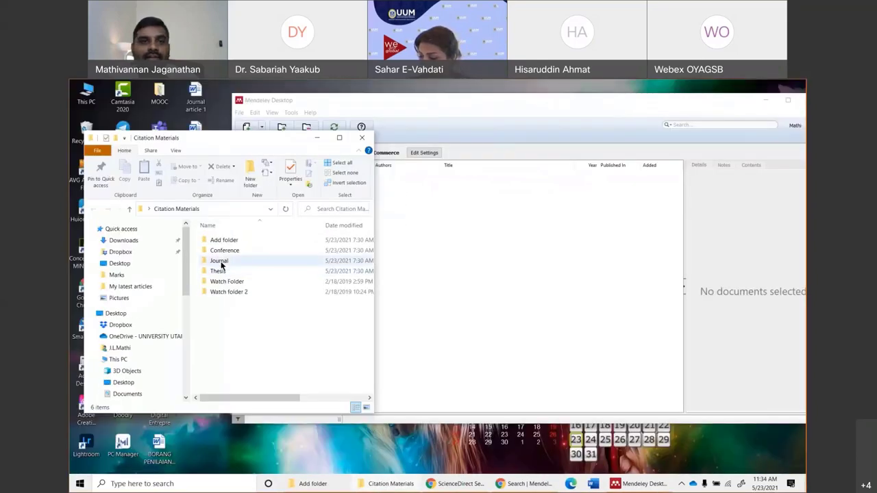
double_click(218, 271)
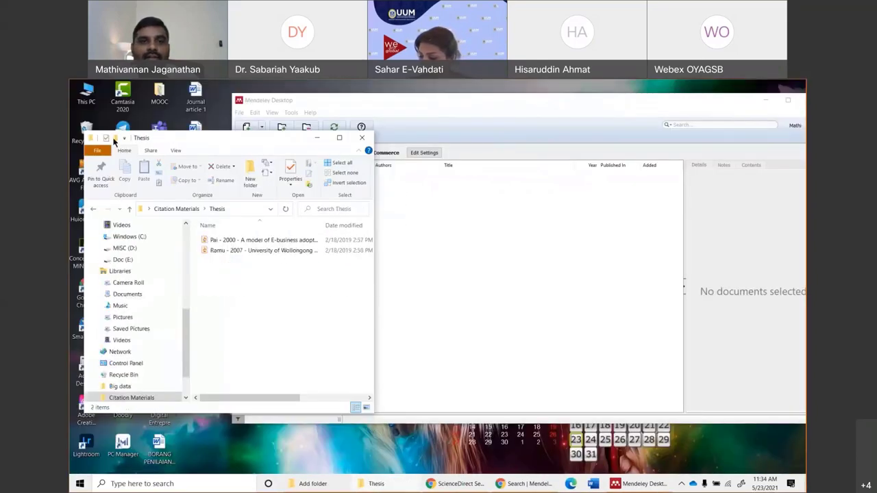
drag(268, 141, 149, 144)
Drag both thesis PDFs into the Social Commerce folder, close Explorer, and maximize Mendeley.
drag(88, 282, 477, 256)
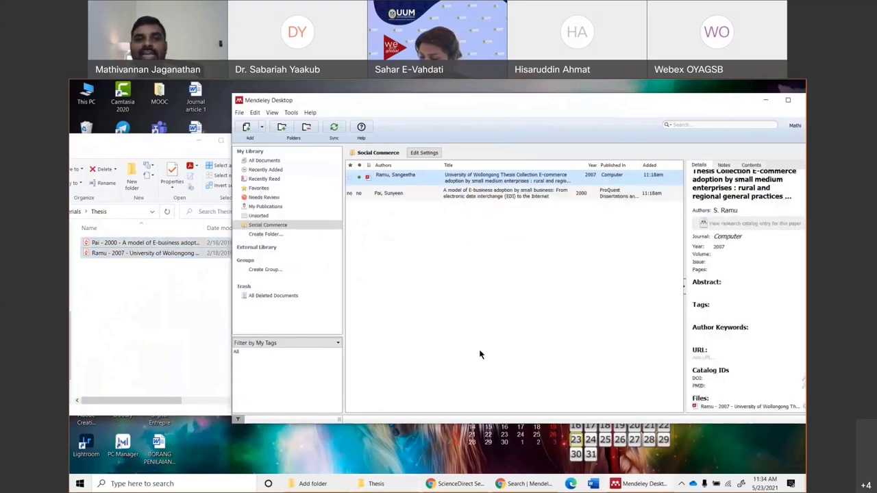
click(141, 143)
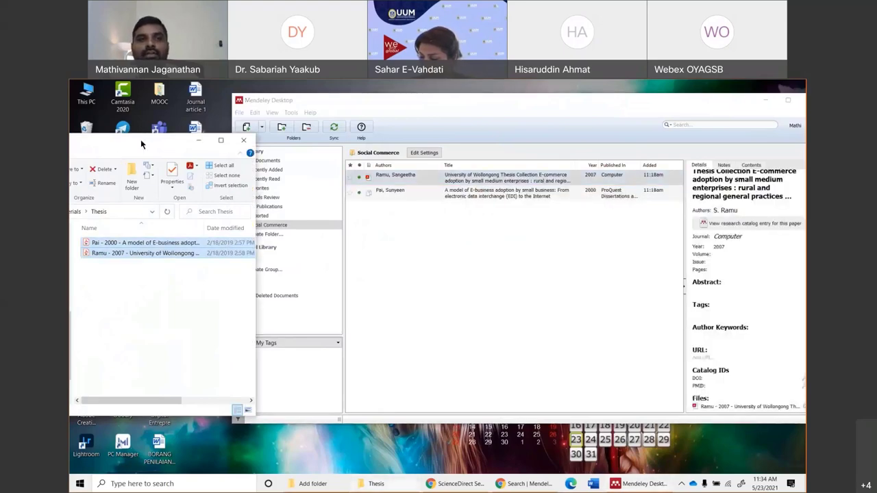
click(243, 140)
click(787, 101)
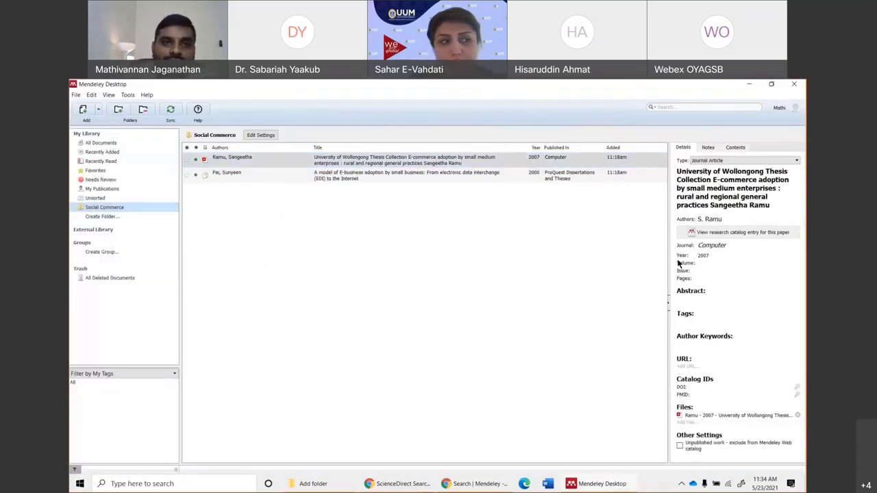
Compare the Social Commerce folder's documents with the All Documents library.
click(294, 292)
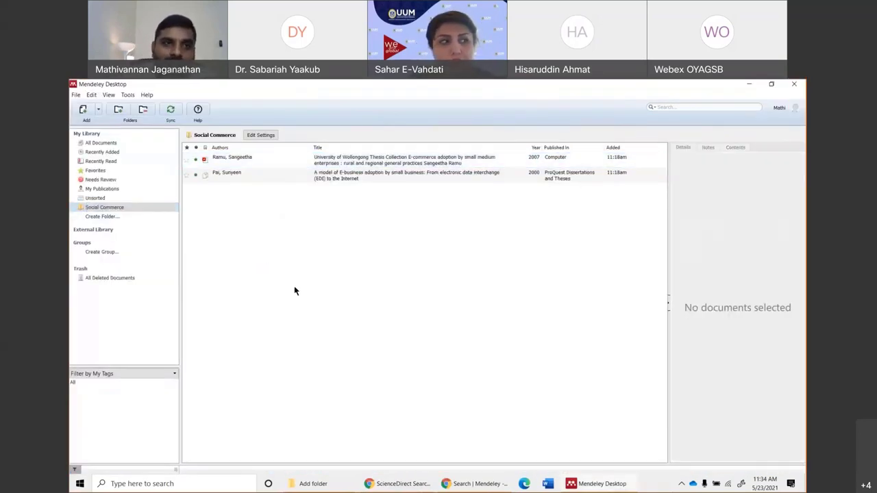
key(Down)
click(371, 178)
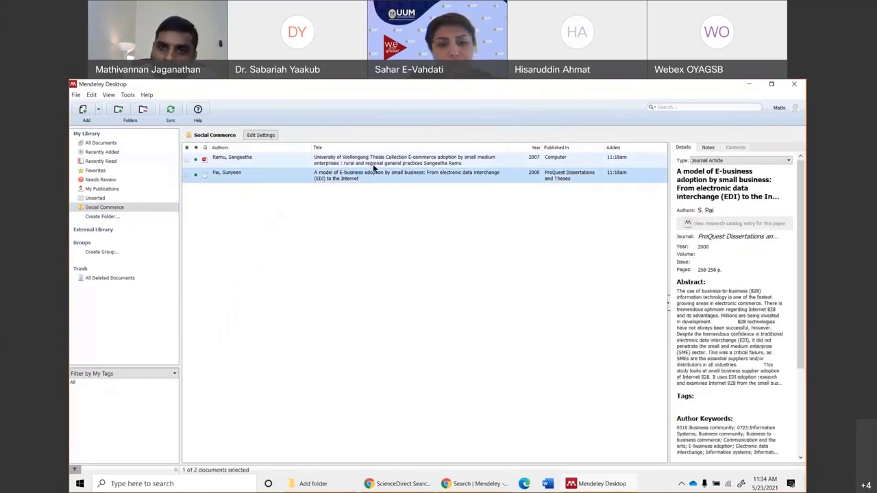
click(87, 142)
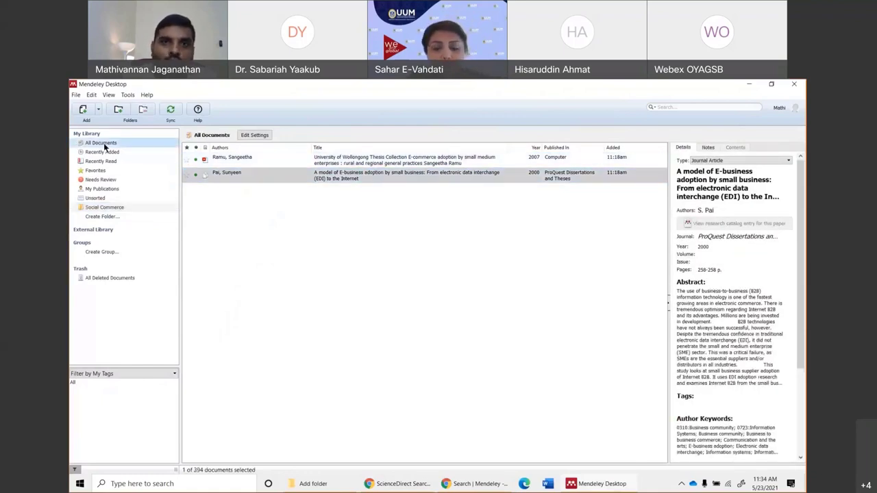
click(130, 207)
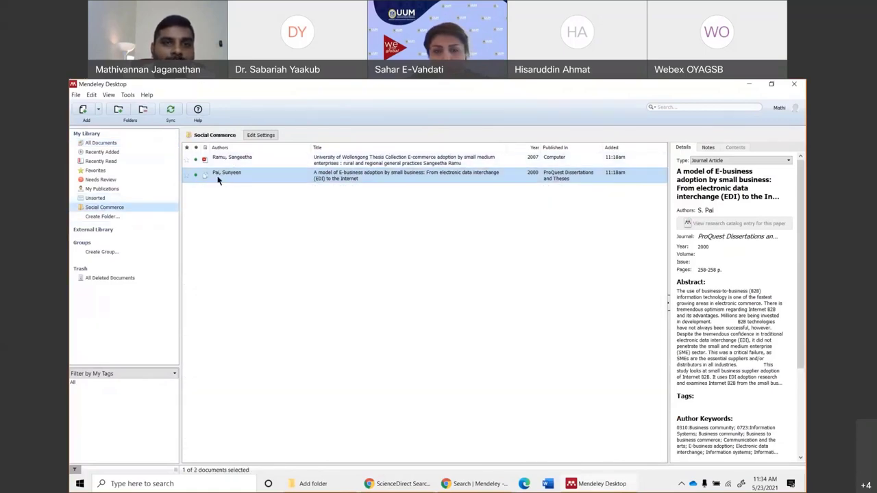
click(123, 142)
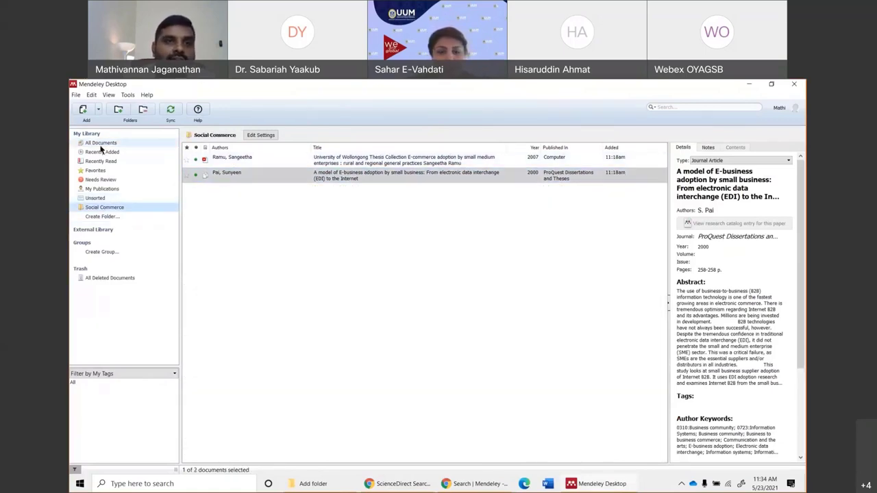
click(228, 159)
click(240, 174)
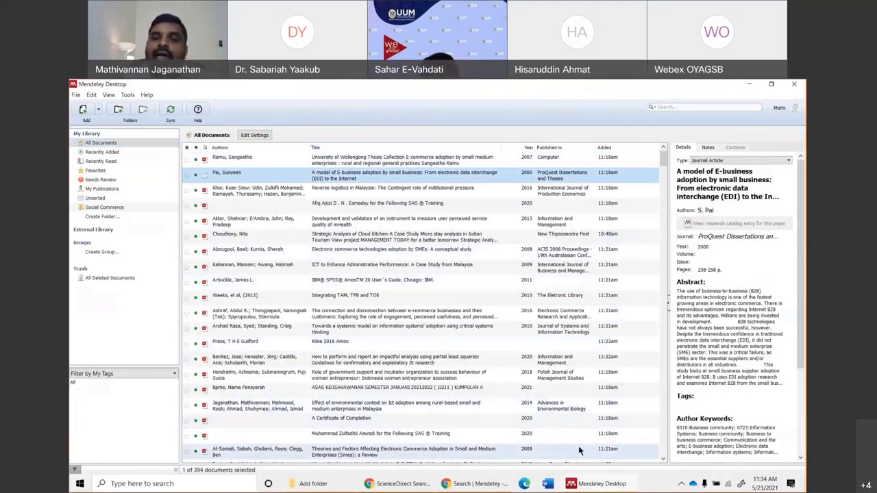
click(104, 208)
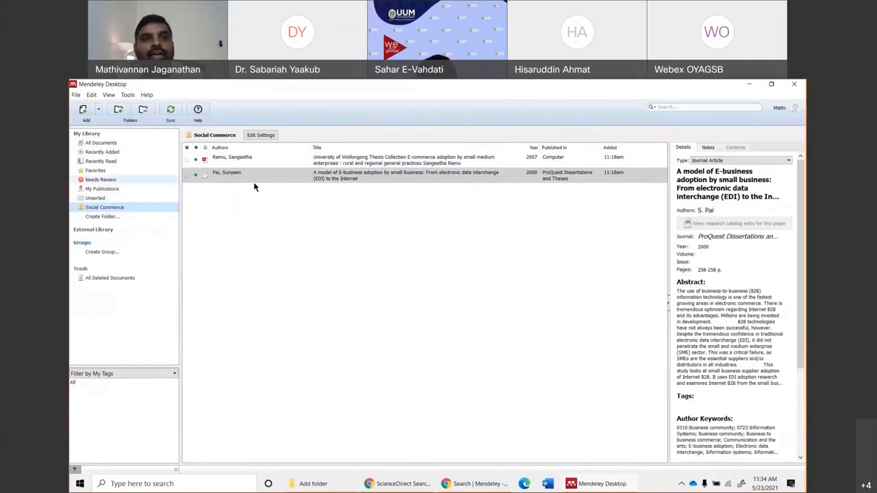
key(Tab)
click(112, 143)
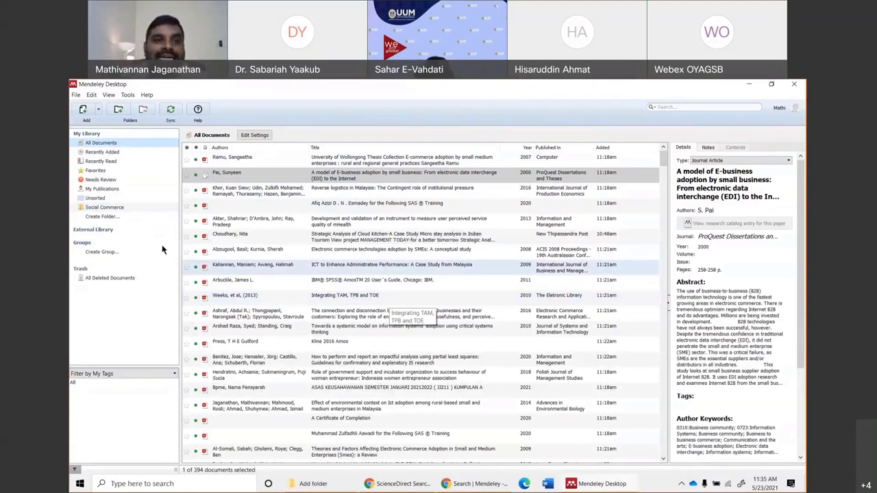
click(100, 206)
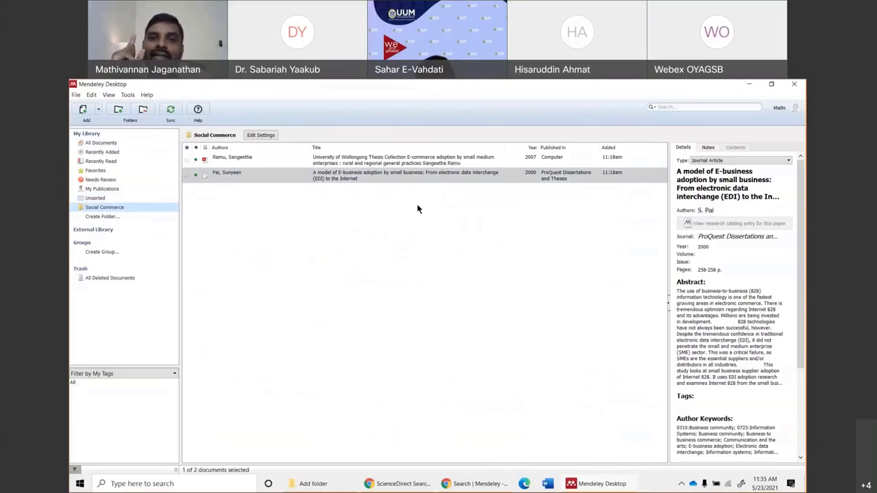
File 'ICT to Enhance Administrative Performance: A Case Study from Malaysia' into Social Commerce.
click(105, 142)
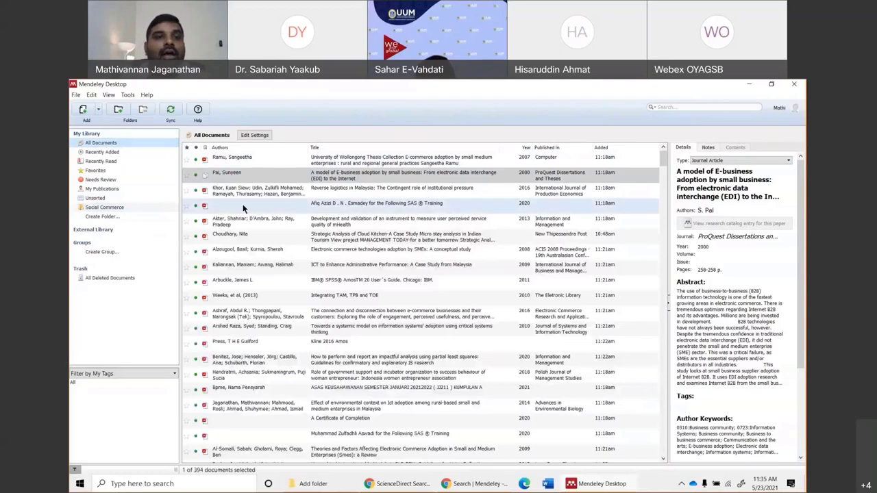
click(281, 186)
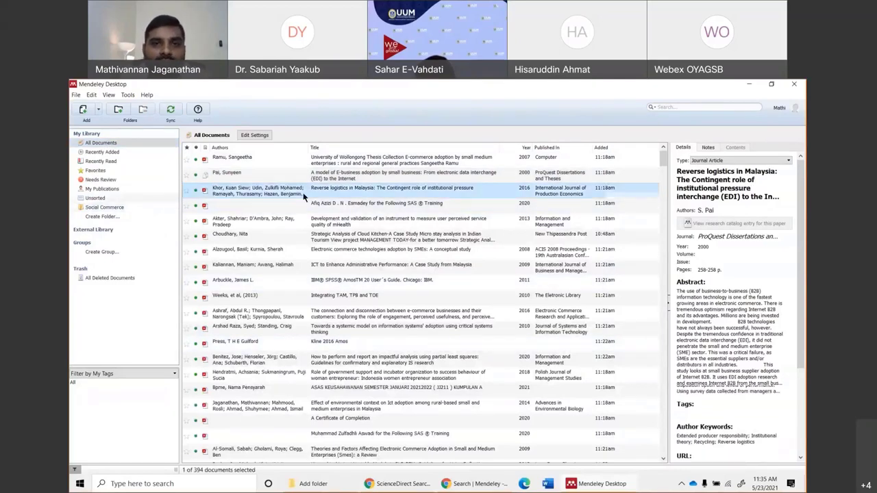
click(339, 221)
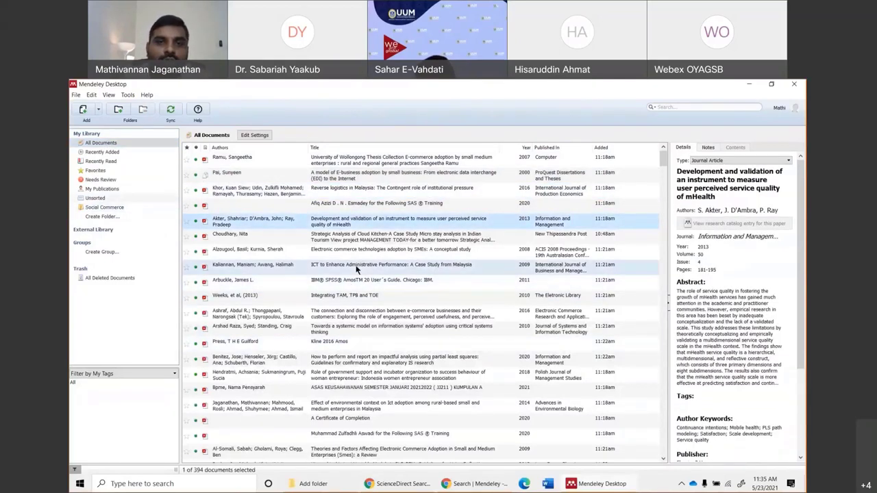
click(282, 268)
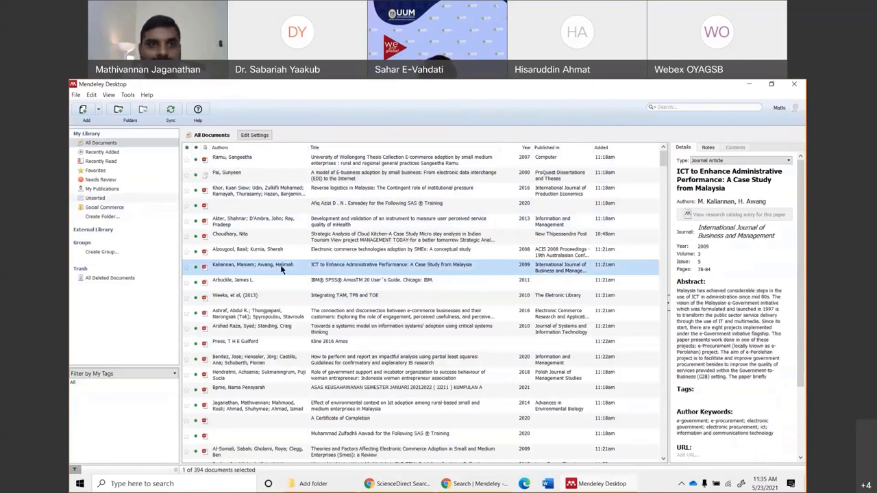
drag(281, 269, 124, 204)
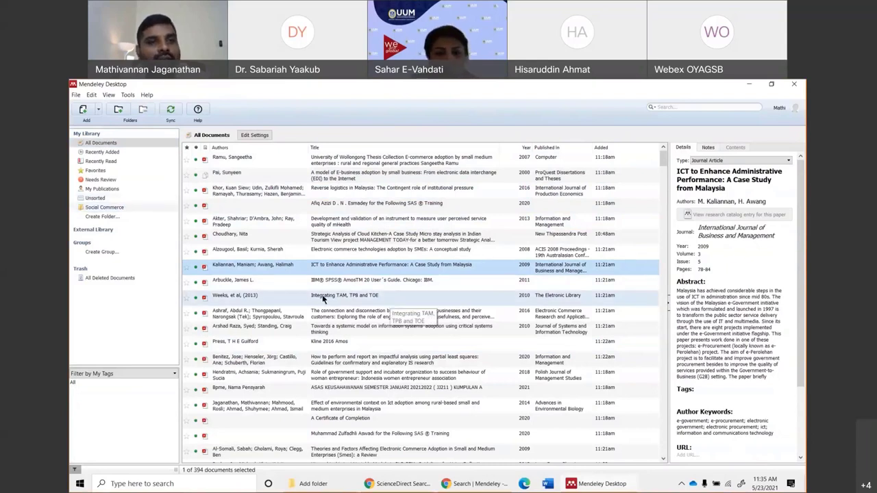
Create a top-level library folder named 'Cloud Kitchen'.
click(103, 216)
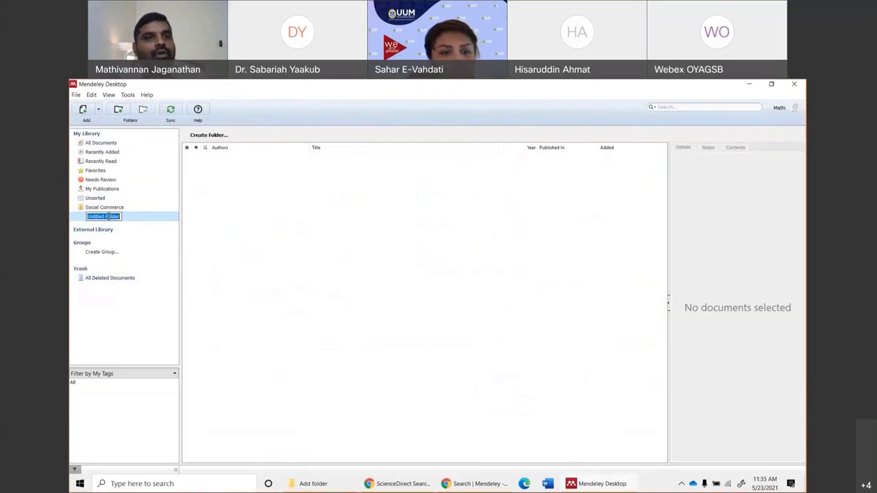
text(c)
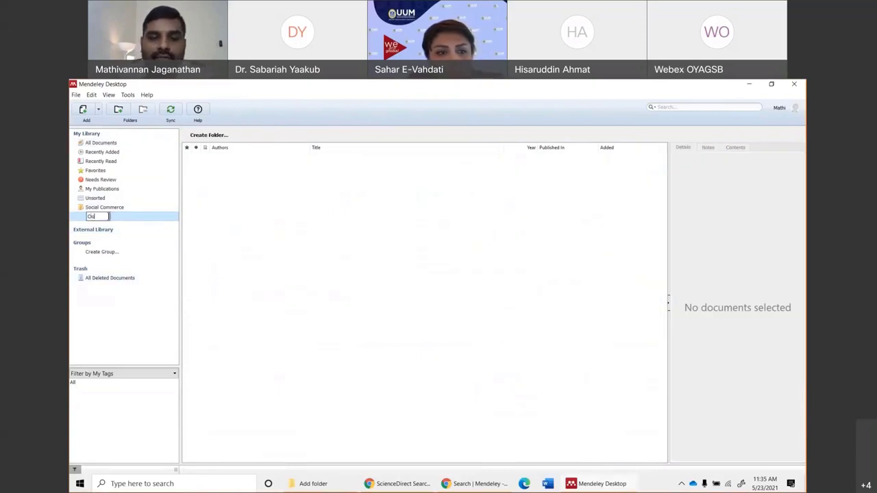
text(loud Kit)
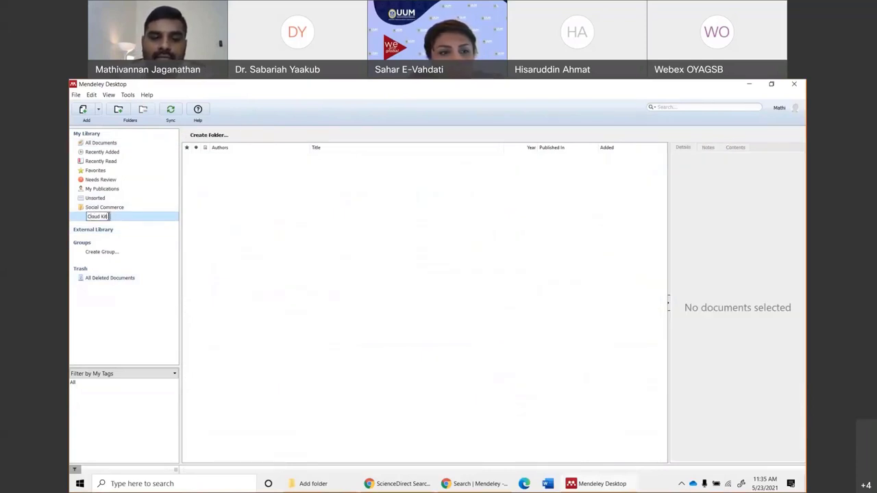
text(chen)
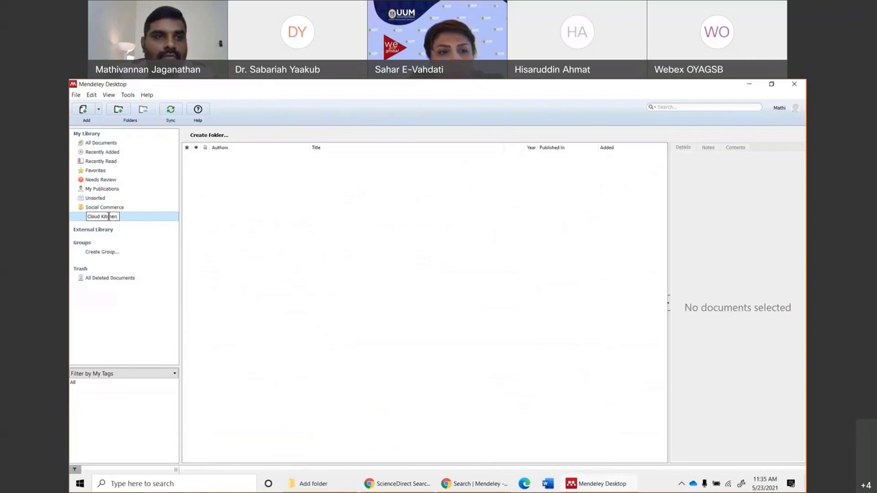
key(Return)
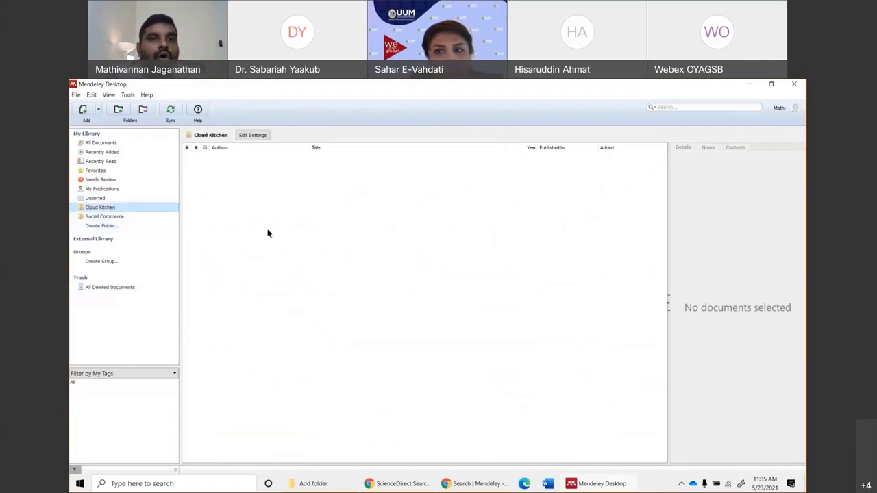
Add 'Malaysia' and 'USA' subfolders under Social Commerce.
right_click(96, 218)
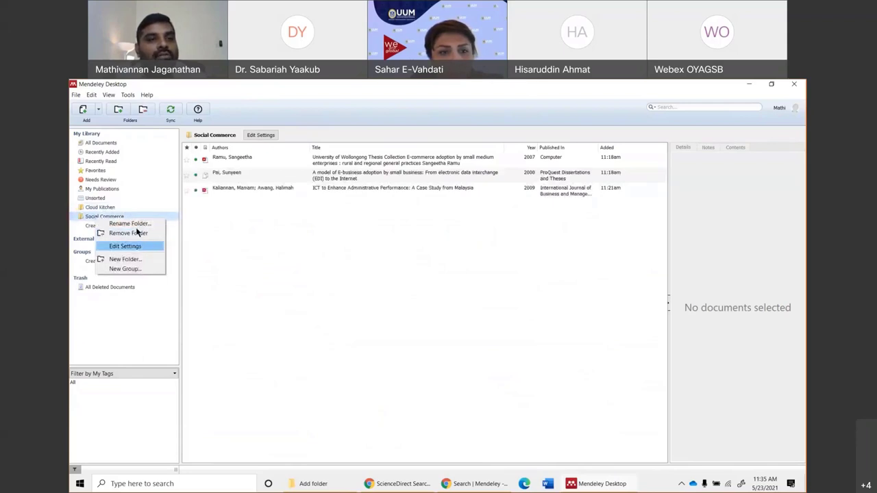
click(124, 259)
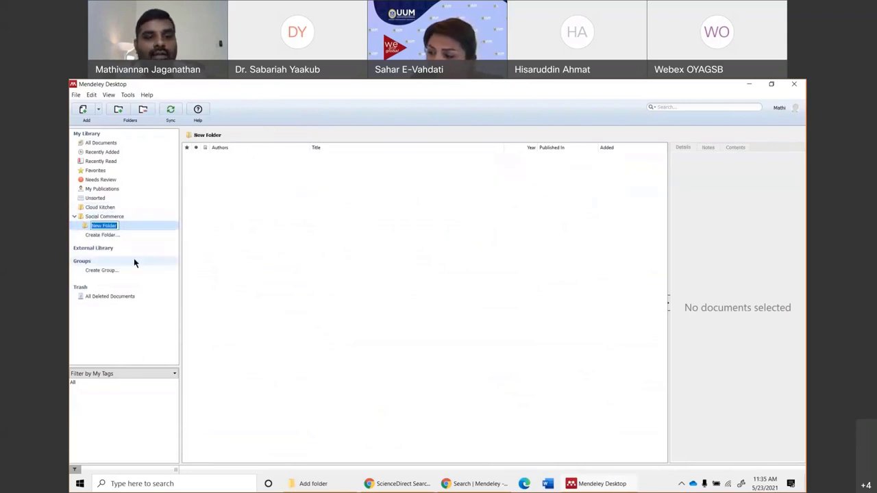
text(Malaysia)
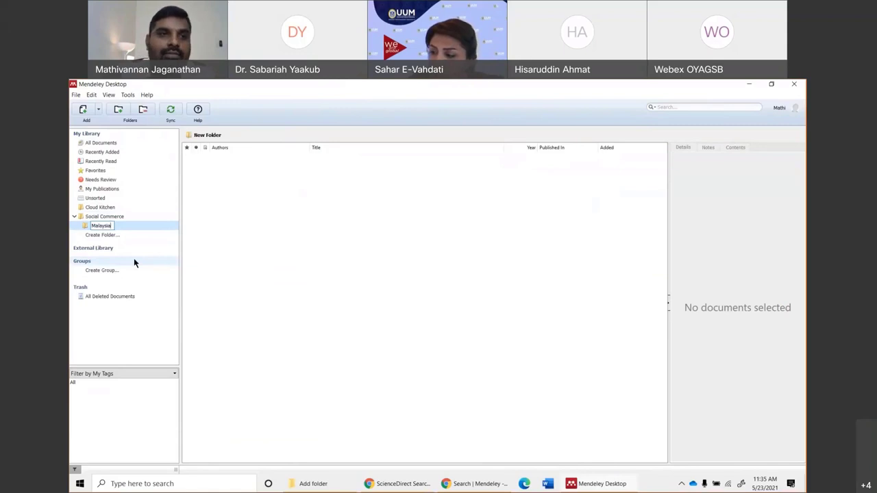
key(Return)
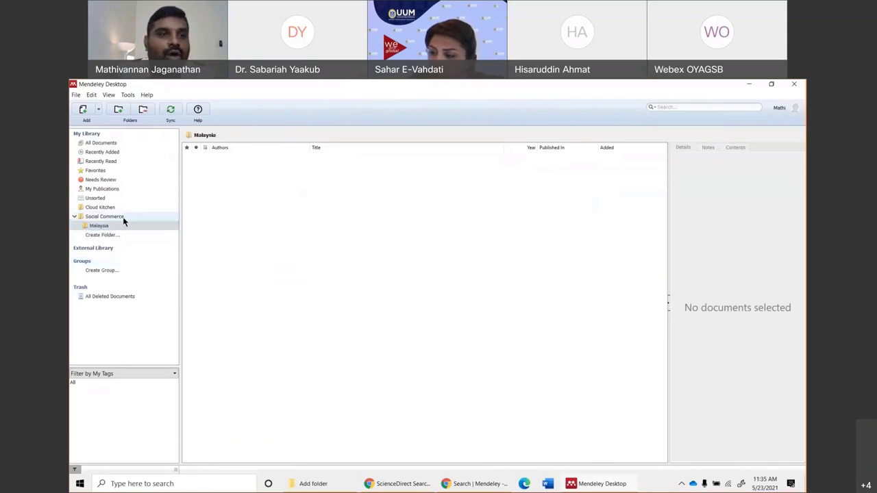
right_click(122, 216)
click(162, 258)
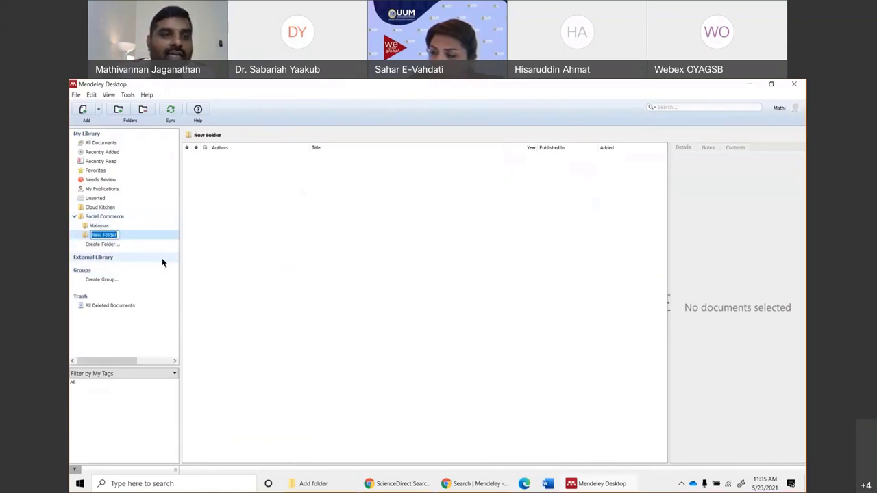
text(USA)
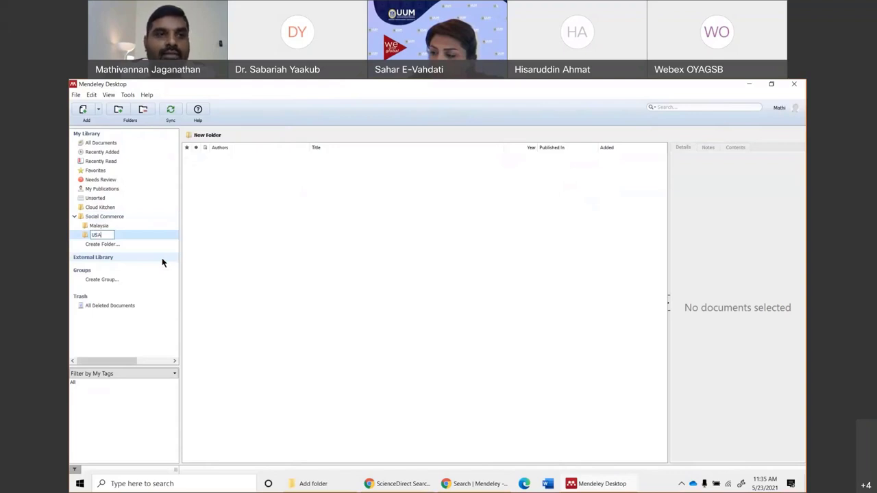
click(235, 252)
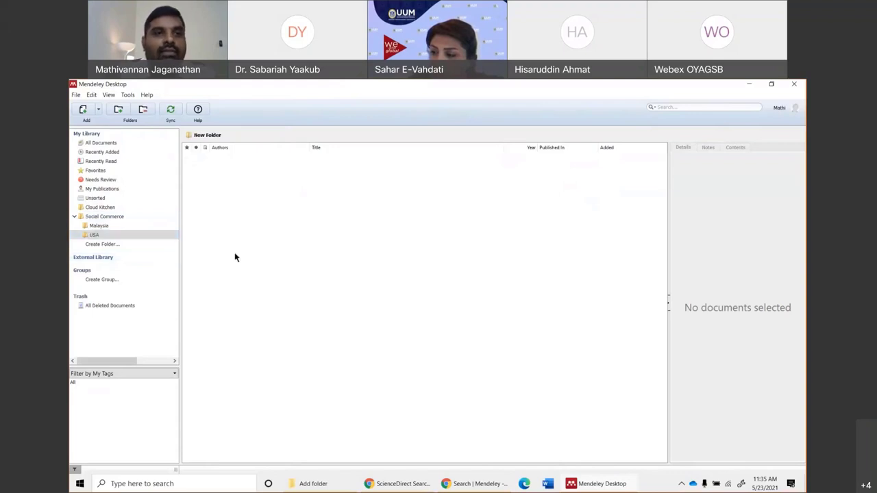
click(73, 217)
click(74, 218)
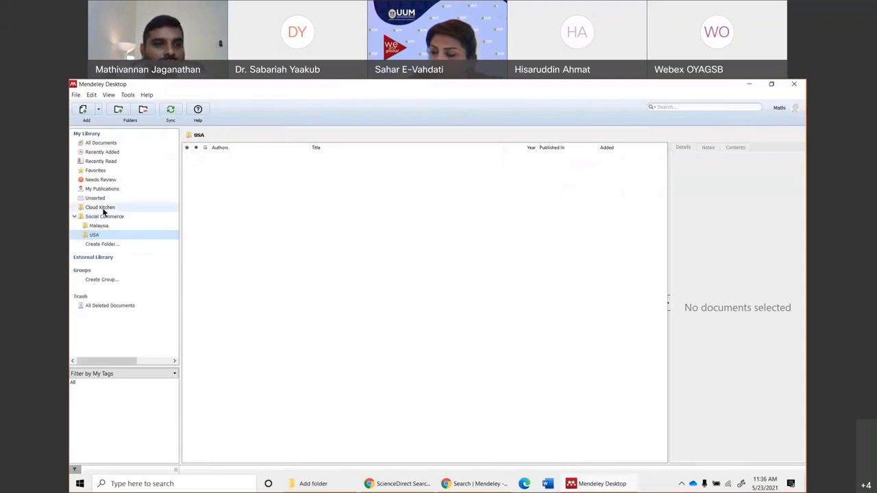
Move the Jakobsen, Alam and Al-zoubi papers into the Cloud Kitchen folder, then list all documents.
click(103, 143)
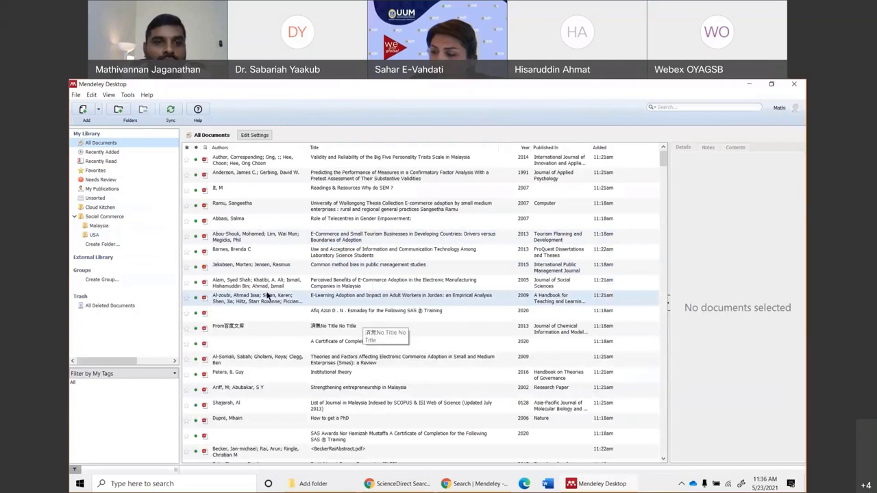
drag(260, 300, 94, 236)
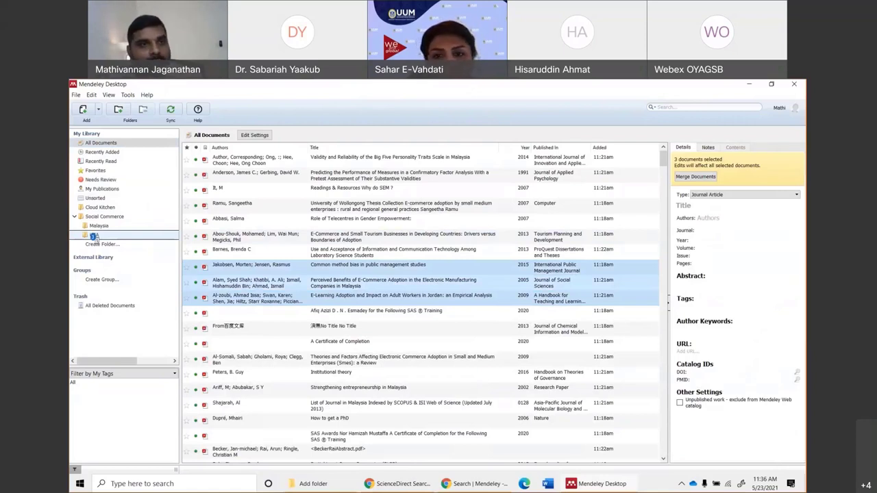
drag(94, 236, 114, 208)
click(112, 208)
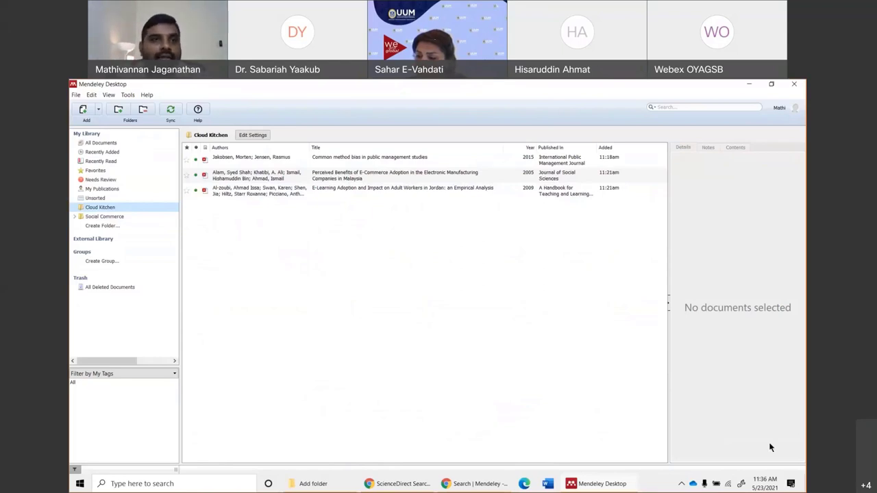
click(100, 143)
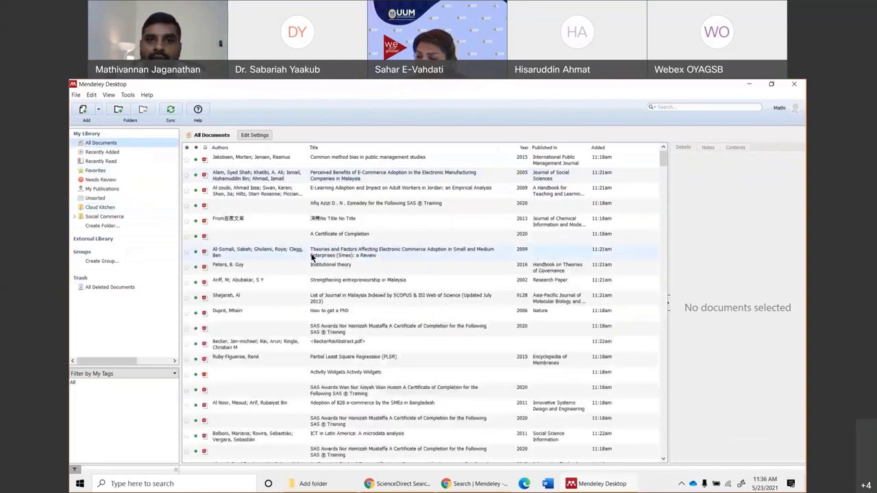
Sort the library by date added in reverse order.
scroll(356, 289, down, 5)
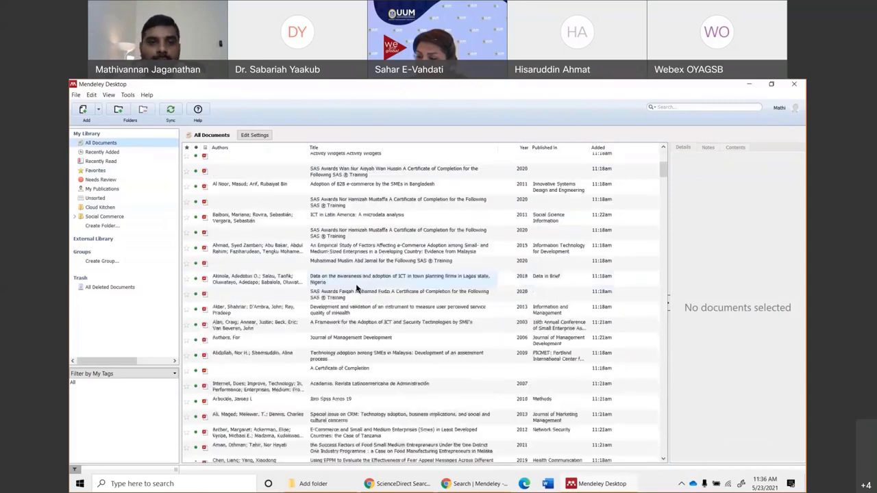
scroll(356, 289, down, 5)
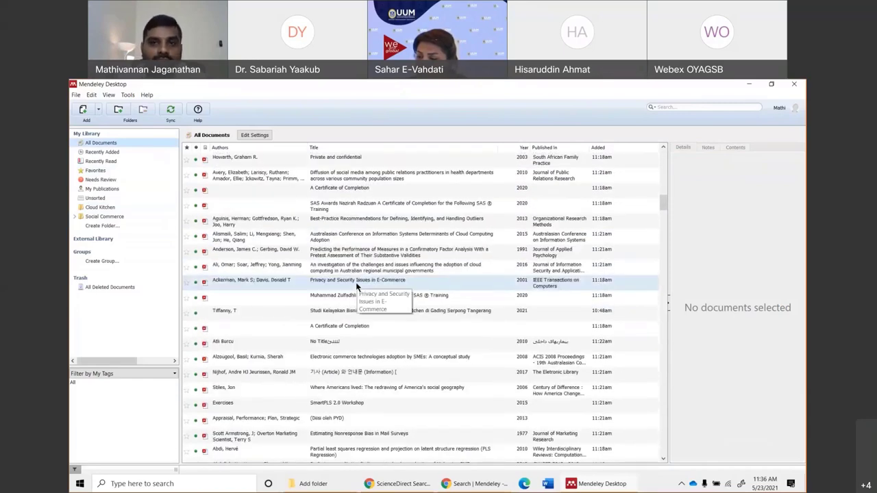
click(606, 147)
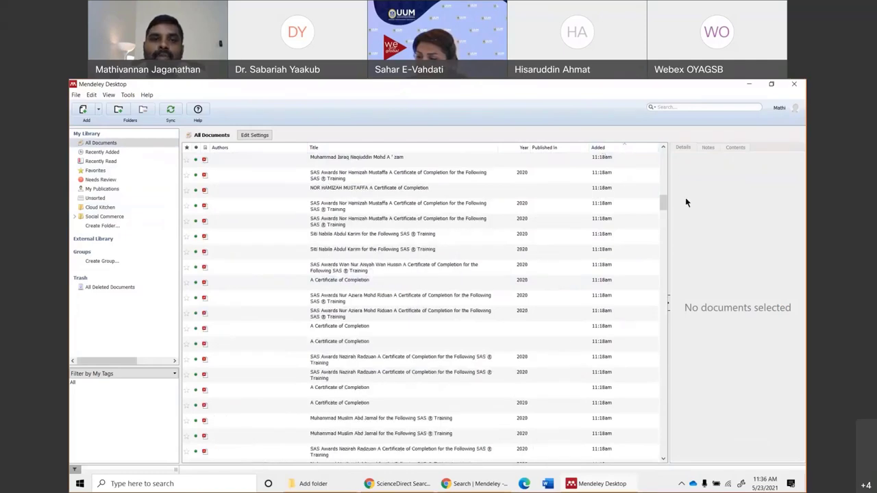
click(597, 148)
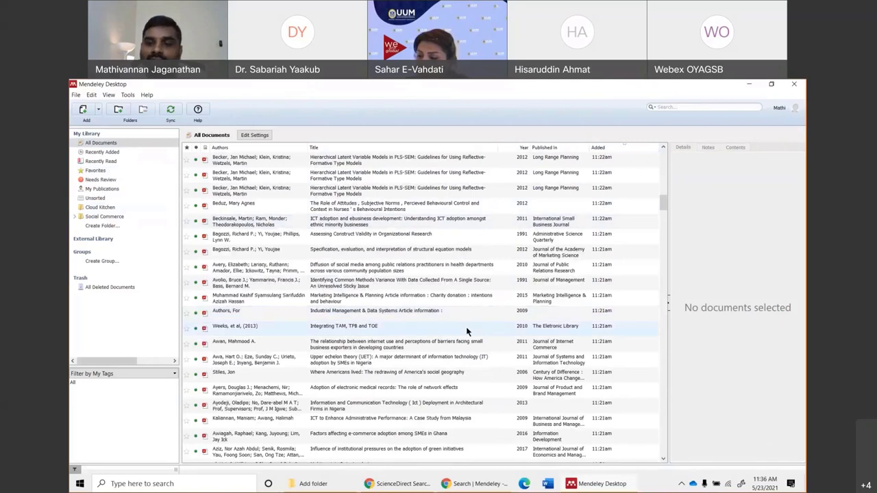
Select the 32 unwanted entries from the e-business adoption study to the B2B e-commerce entry and delete them.
scroll(466, 331, down, 10)
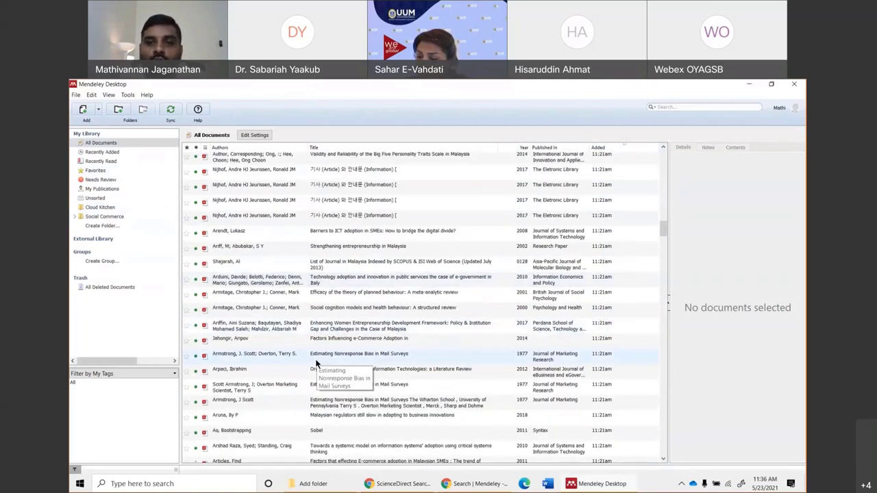
scroll(315, 359, down, 10)
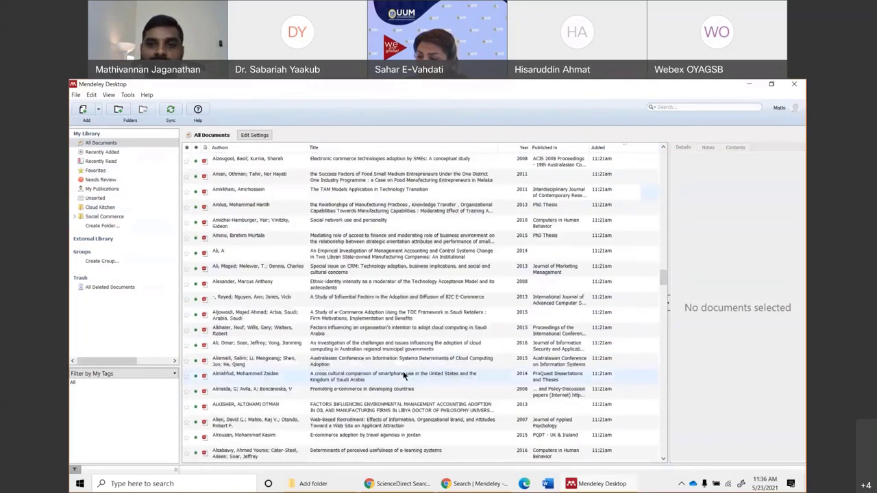
scroll(412, 368, down, 5)
shift+click(307, 320)
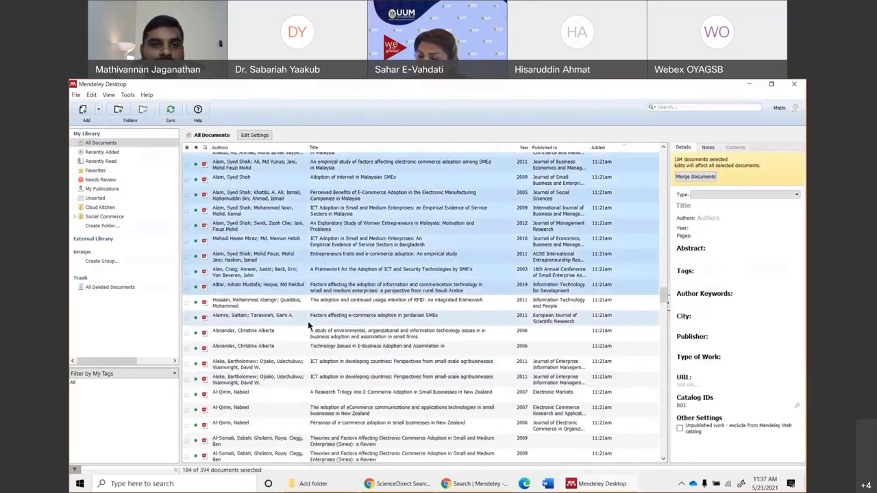
click(349, 334)
scroll(370, 386, down, 5)
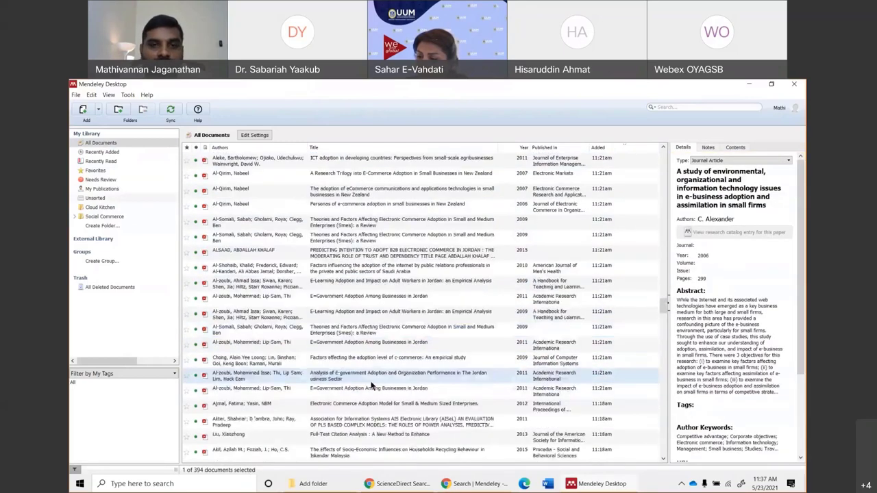
scroll(371, 385, down, 5)
shift+click(377, 370)
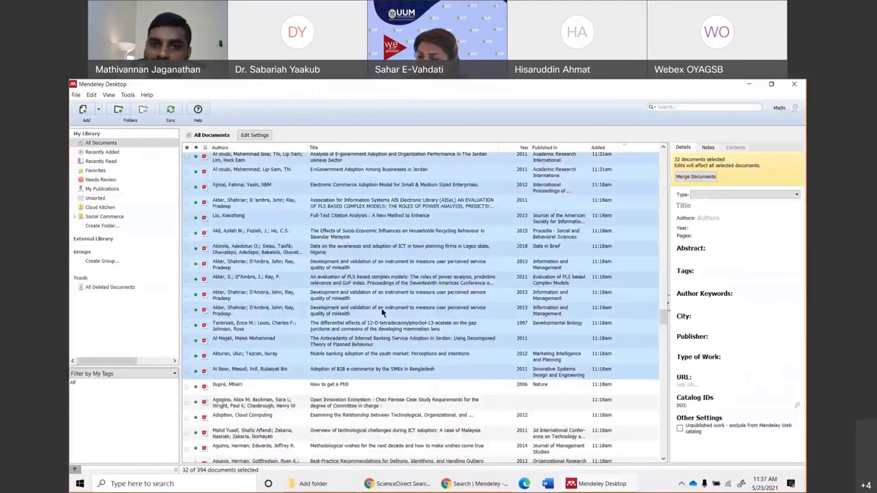
key(Delete)
click(376, 269)
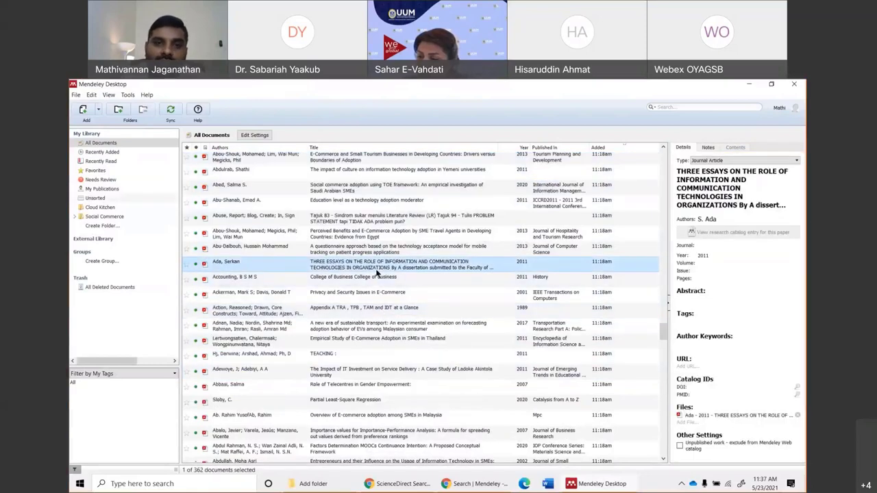
Delete the THREE ESSAYS thesis entry from the library.
right_click(375, 272)
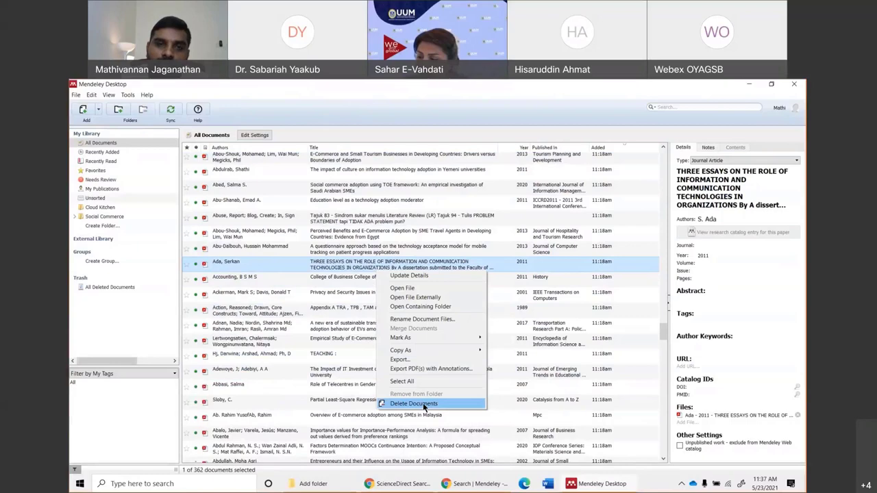
click(422, 402)
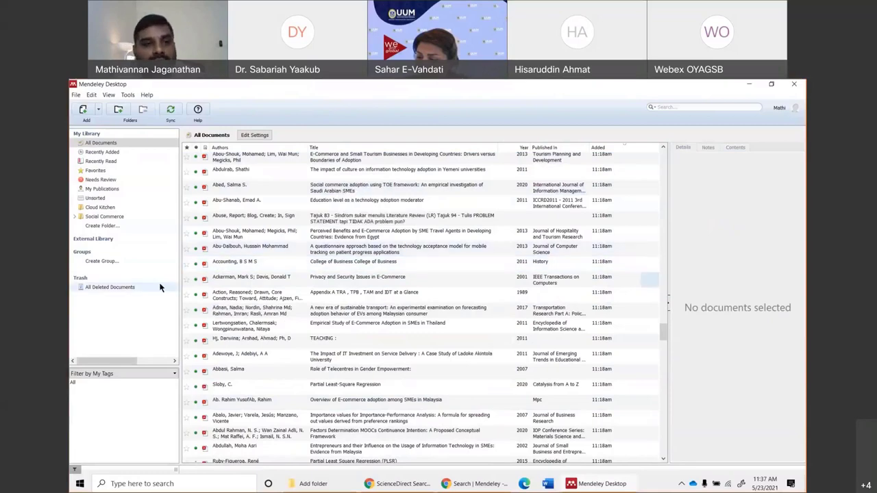
click(120, 289)
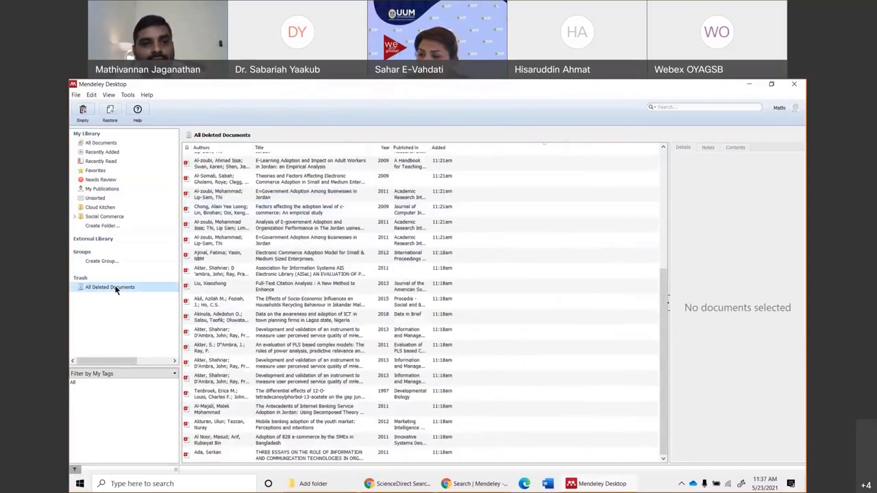
Empty the trash, permanently deleting the 33 documents, and view the blank trash.
right_click(117, 286)
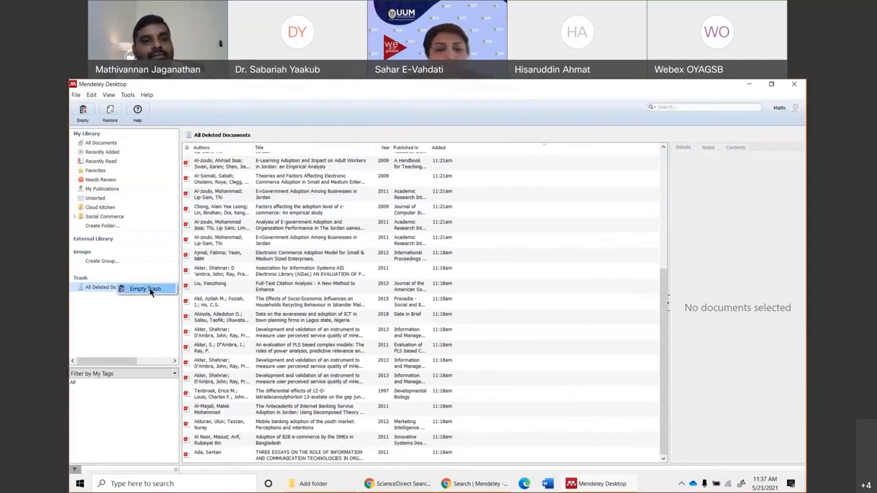
click(146, 288)
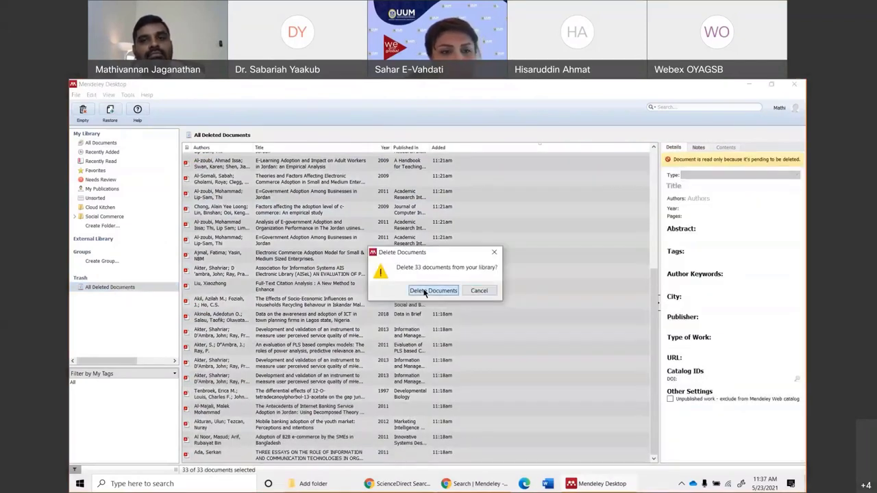
click(434, 292)
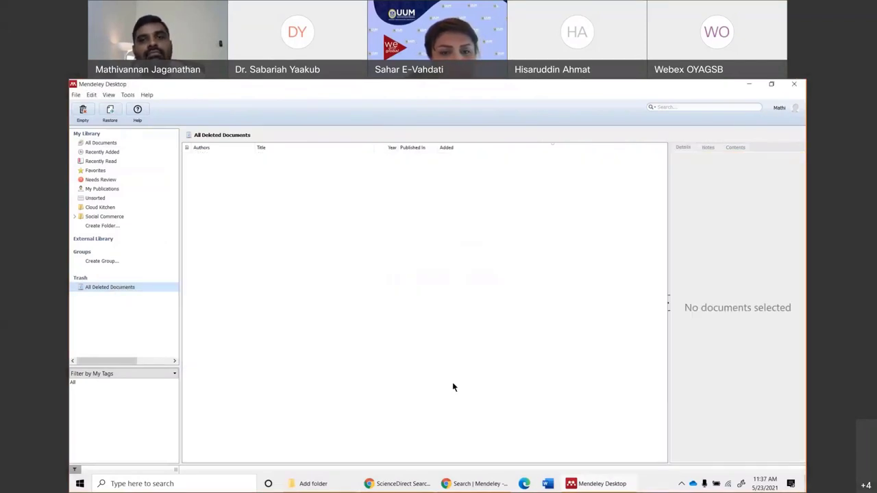
click(101, 152)
click(111, 288)
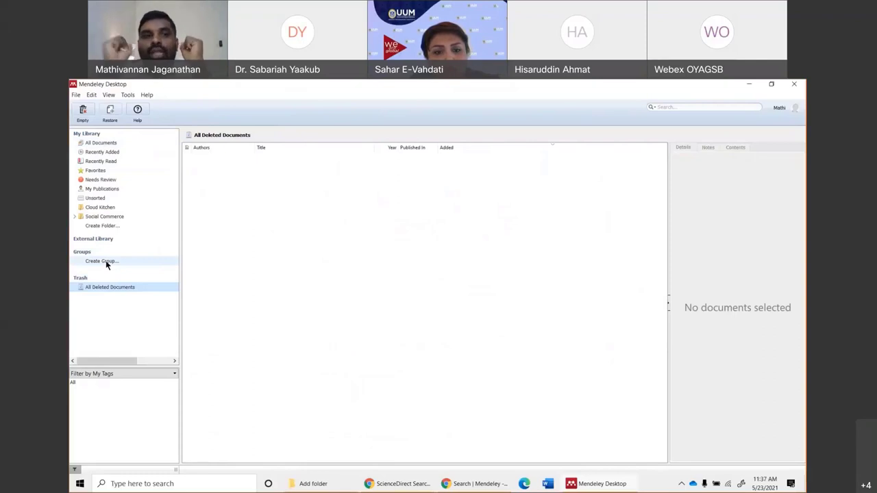
Create a new private group named 'FRGS GRANT 1'.
click(103, 261)
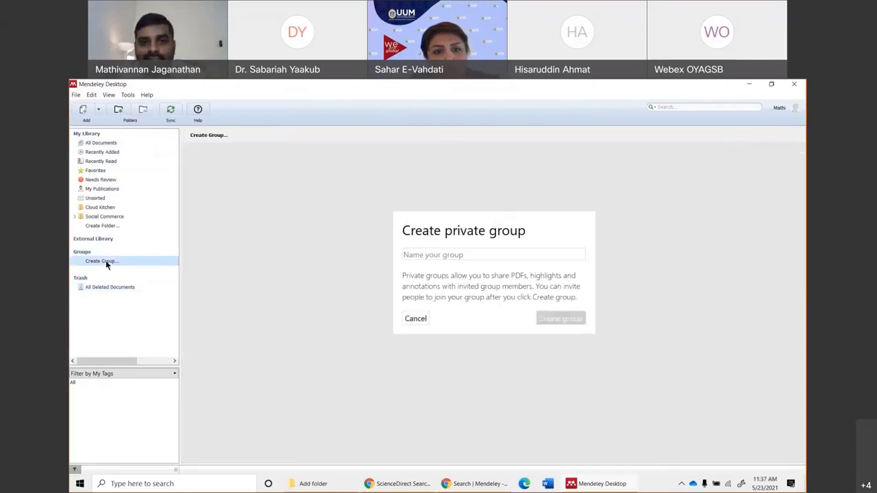
click(441, 254)
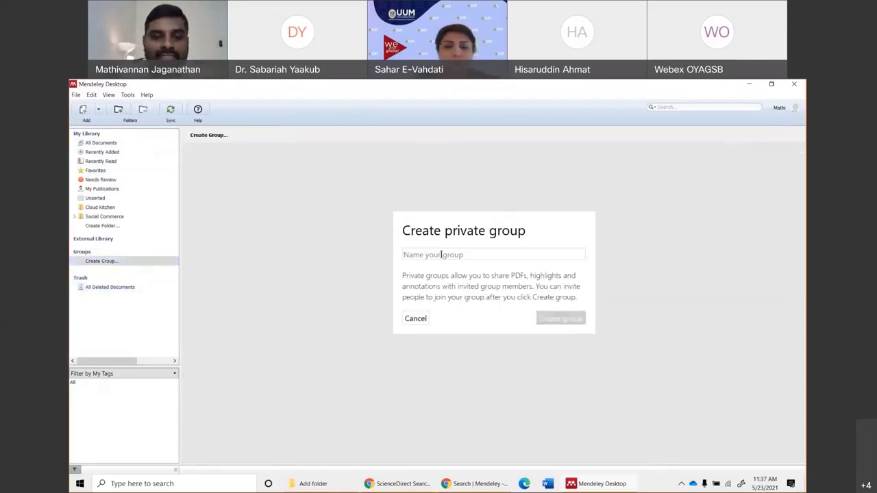
text(FRGS G)
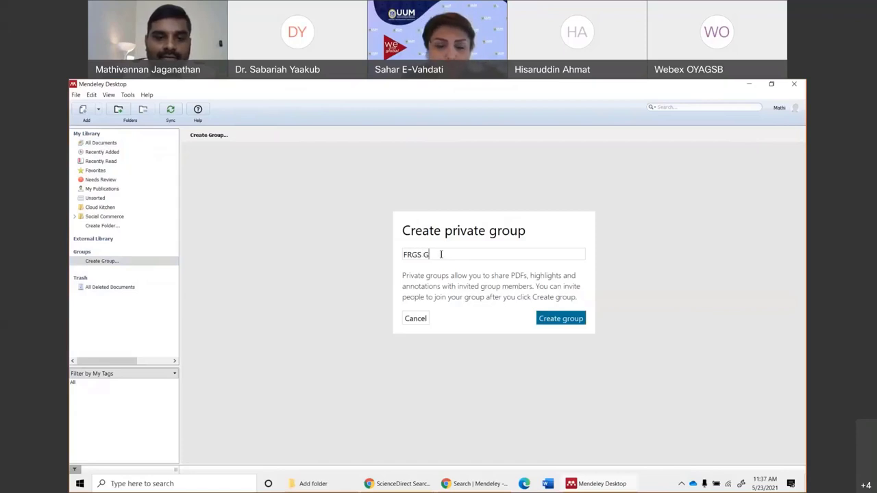
text(RANT)
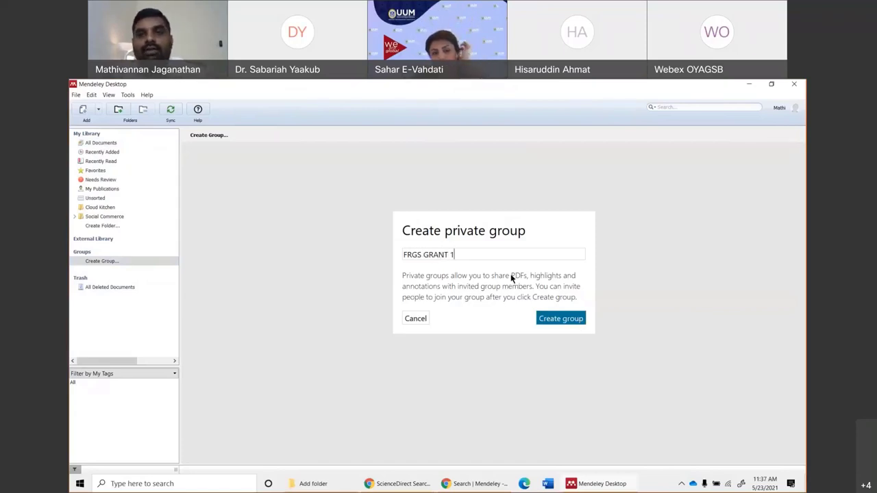
text( 1)
click(562, 323)
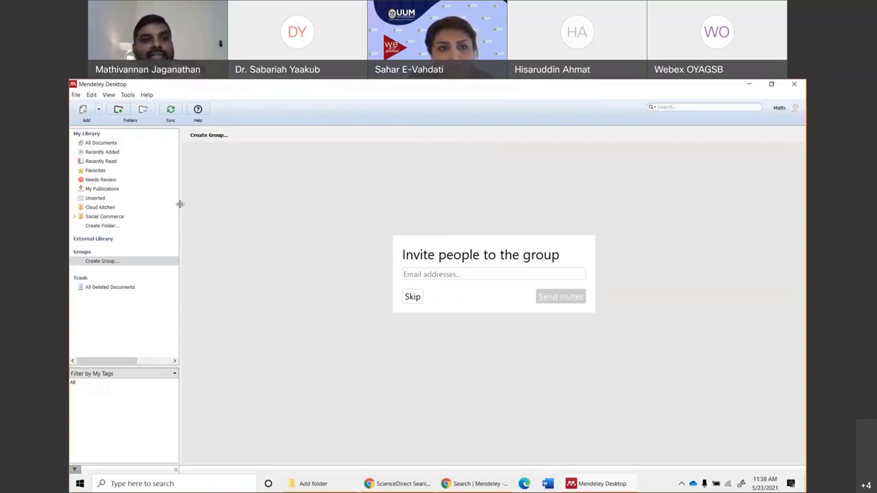
Send the group invitation to the collaborator's corrected e-mail address, then open FRGS GRANT 1.
click(109, 143)
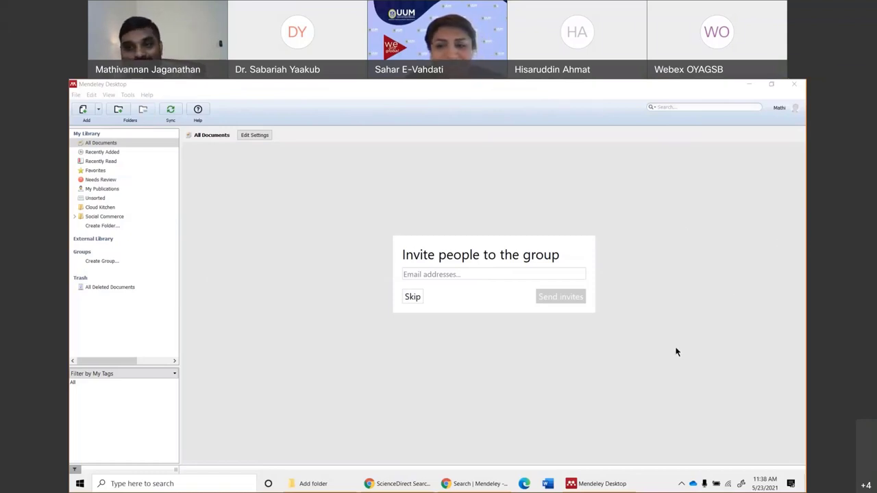
click(465, 274)
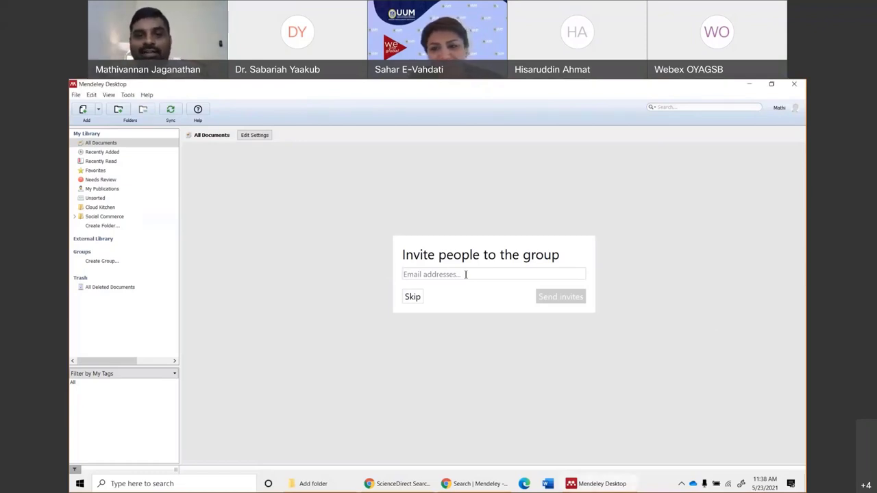
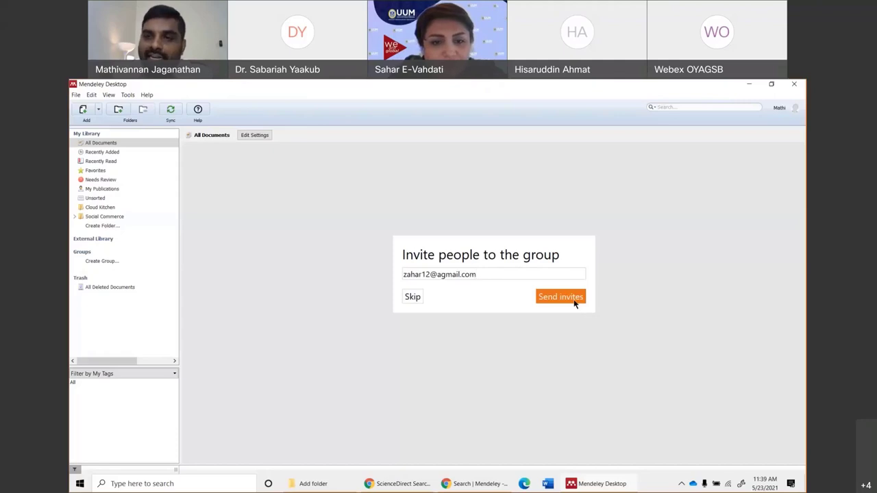
drag(503, 274, 332, 285)
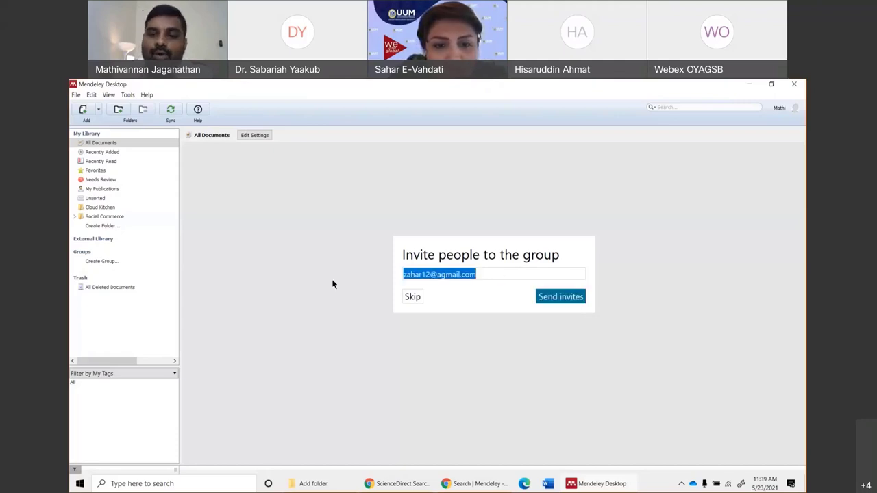
key(BackSpace)
text(train)
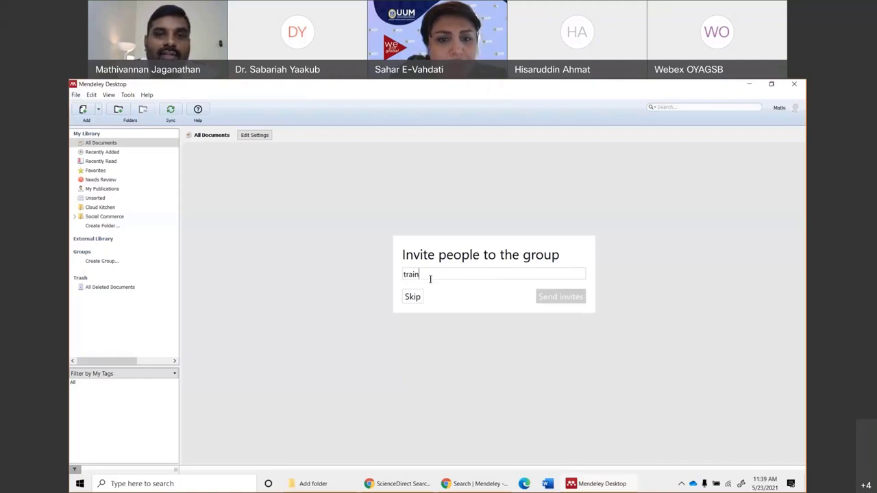
key(BackSpace)
key(BackSpace)
key(BackSpace)
key(BackSpace)
key(BackSpace)
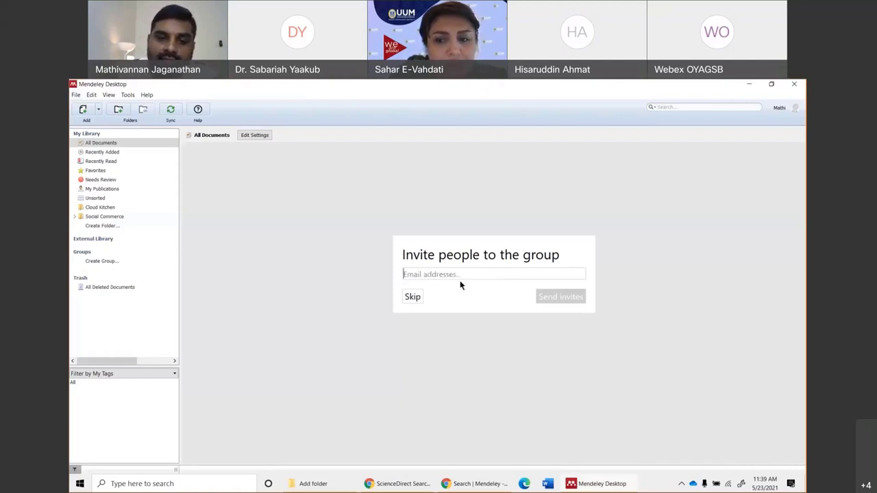
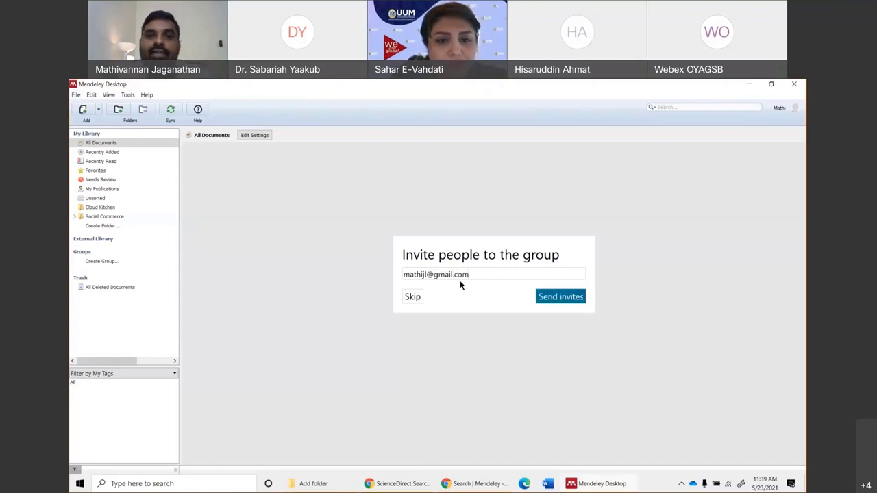
click(560, 297)
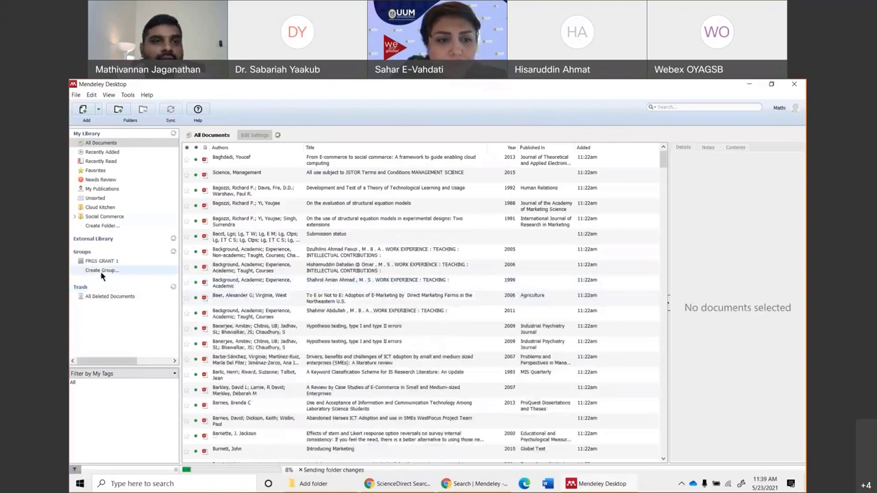
click(130, 261)
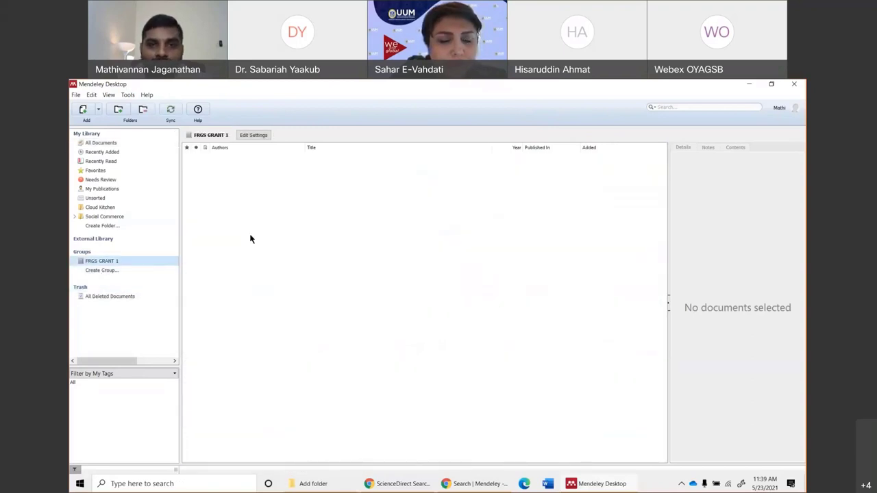
Add the Abou-Shouk e-commerce and Jakobsen common method bias papers to FRGS GRANT 1.
click(101, 143)
click(302, 240)
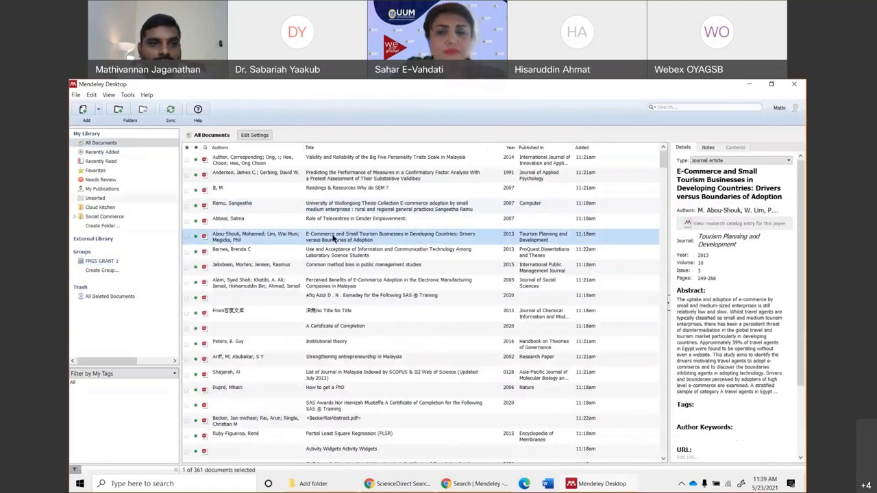
ctrl+click(278, 266)
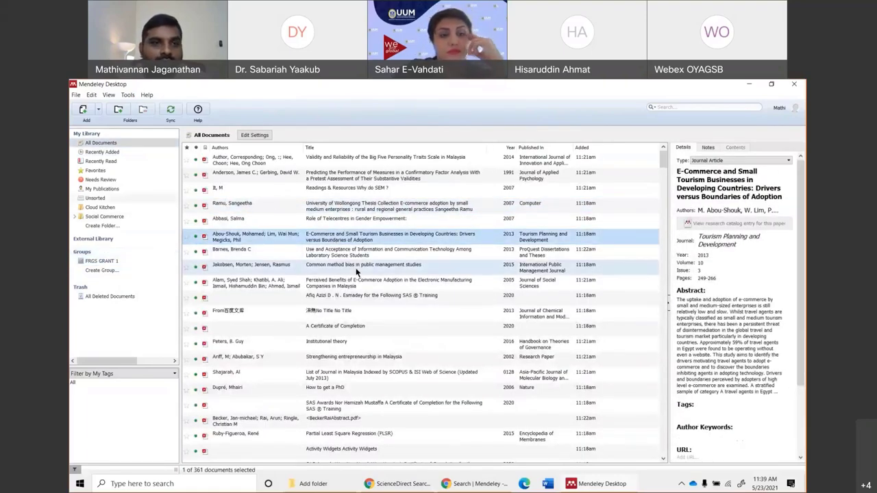
drag(278, 266, 112, 262)
click(97, 262)
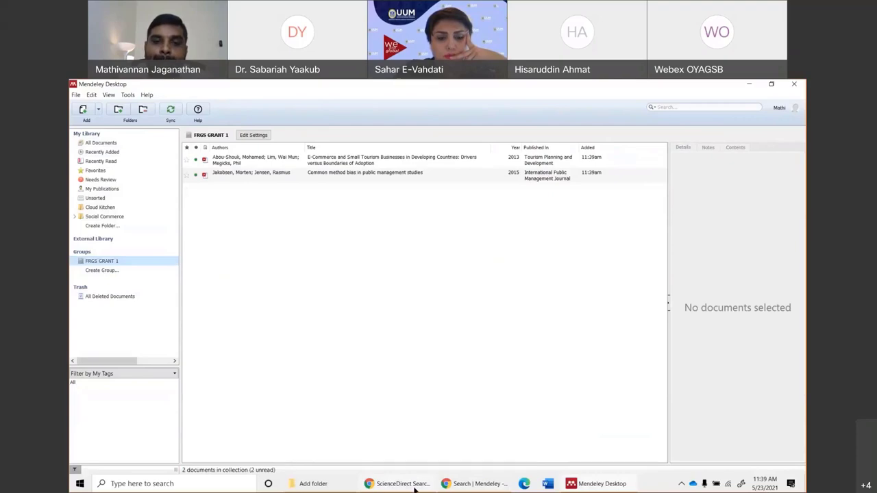
Bring Chrome forward and open a new full-screen browser tab.
mouse_move(414, 488)
click(380, 445)
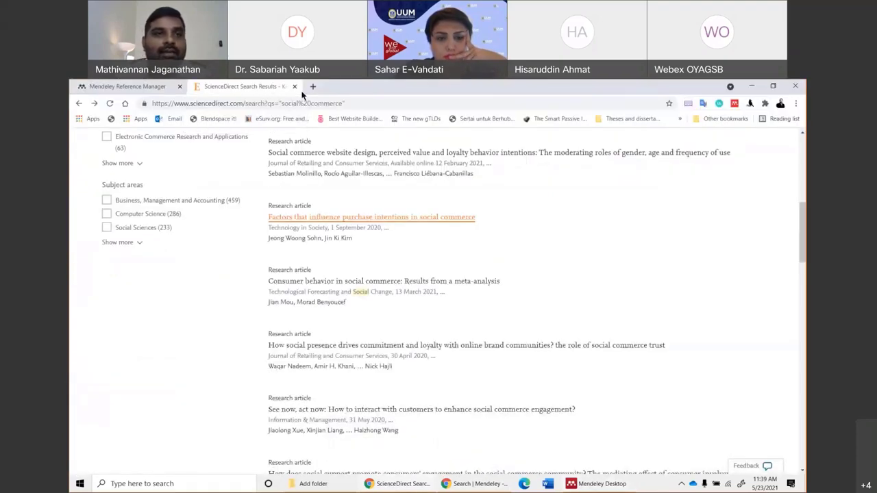
click(130, 86)
click(239, 86)
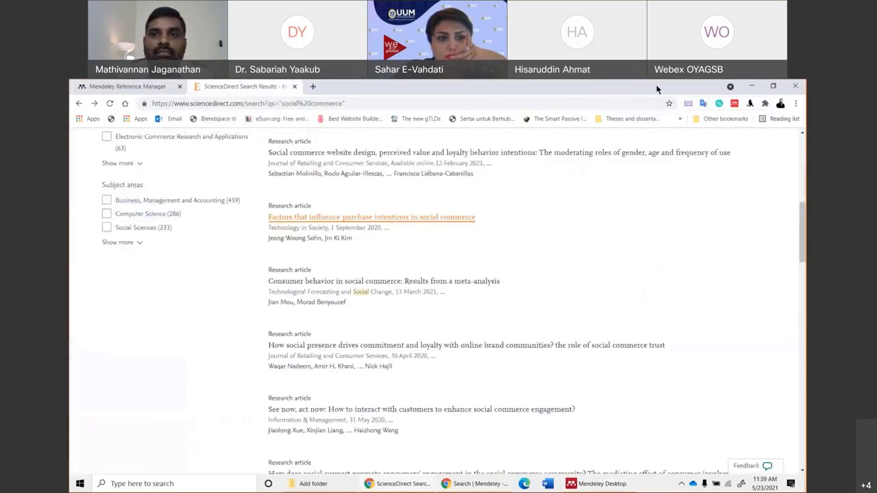
drag(411, 88, 413, 209)
click(410, 212)
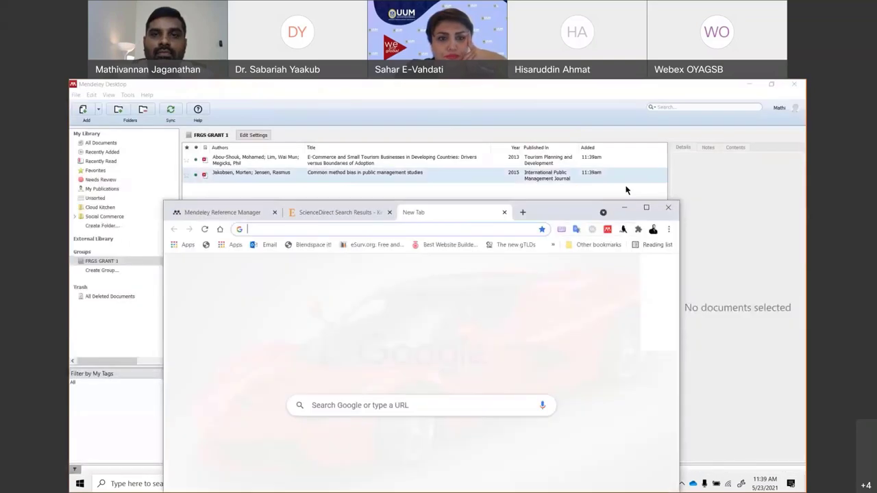
click(646, 207)
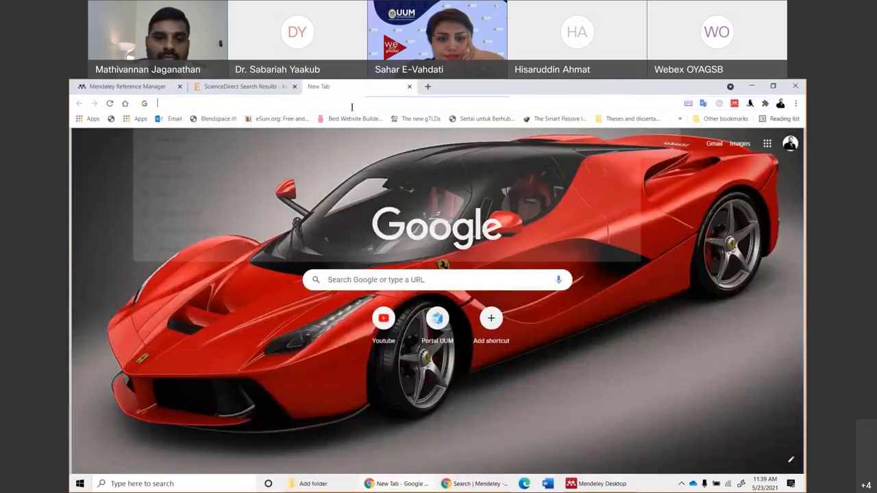
In Gmail, open the Mendeley group invitation email and join FRGS GRANT 1.
click(351, 104)
text(gmail.com)
key(Return)
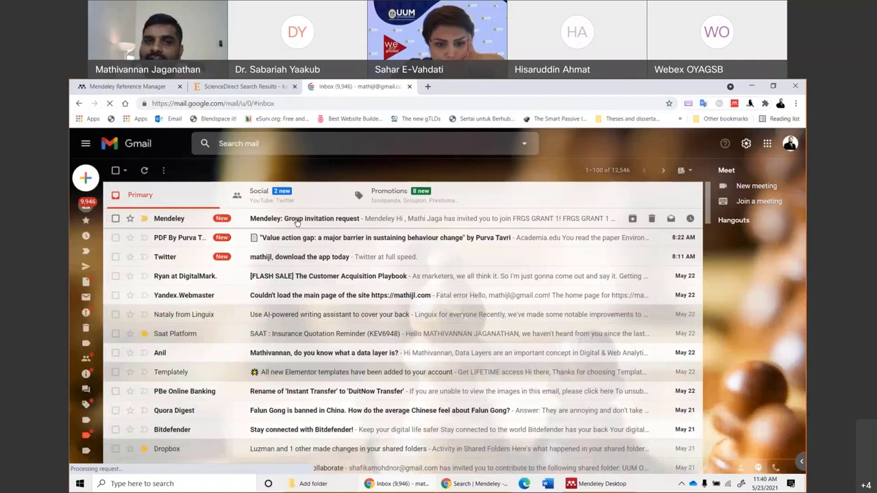
click(297, 219)
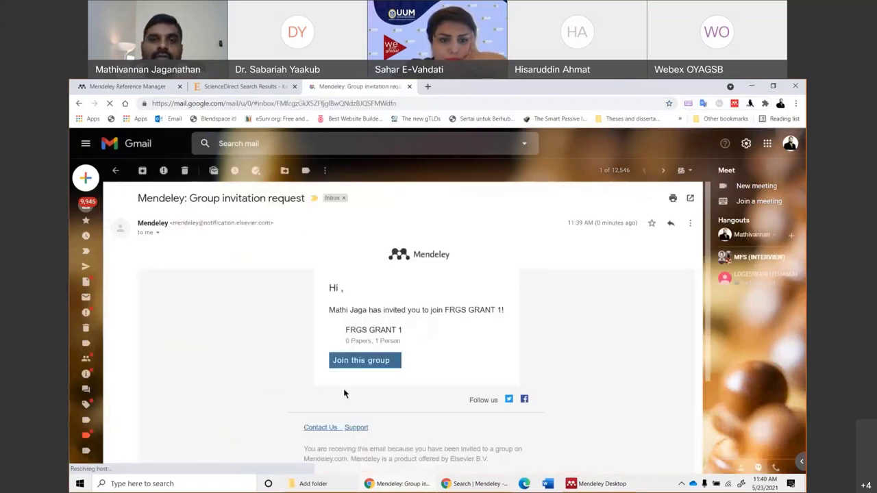
click(357, 363)
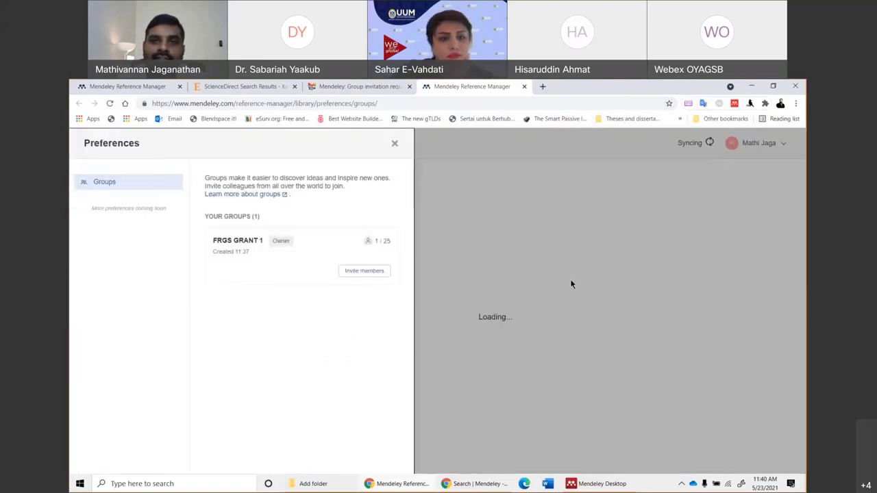
Close the Reference Manager groups page and switch back to Mendeley Desktop.
click(395, 146)
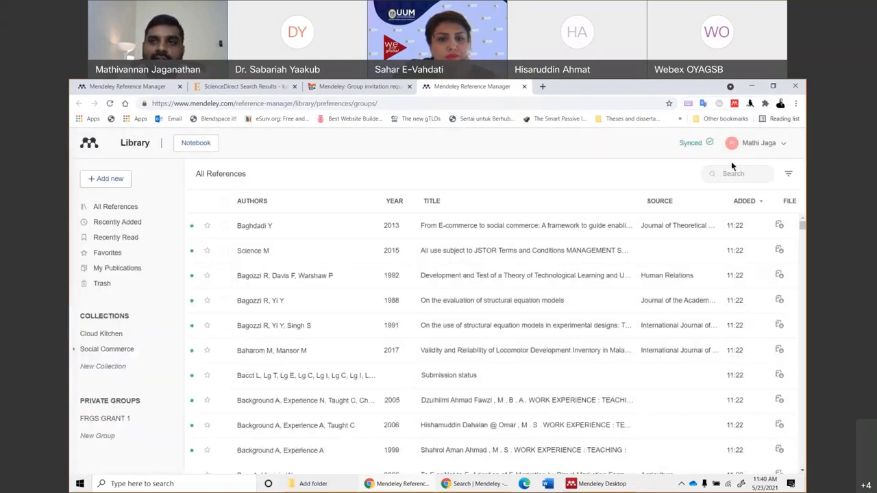
click(764, 142)
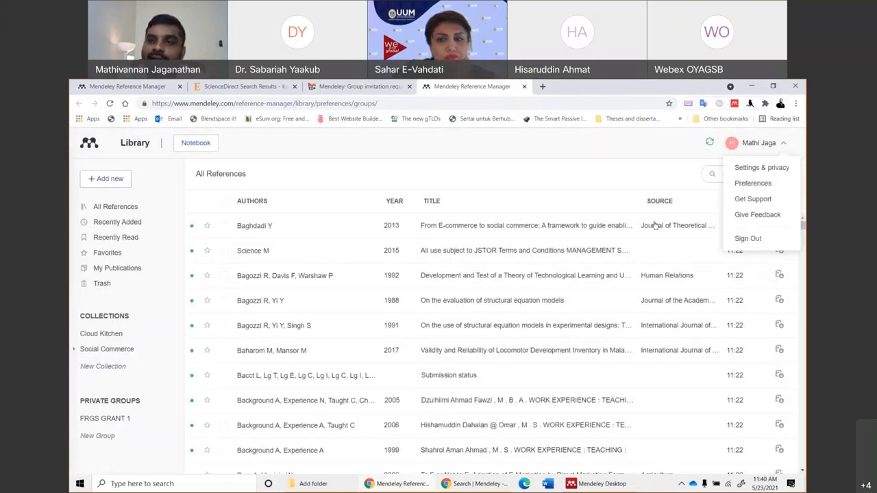
click(524, 86)
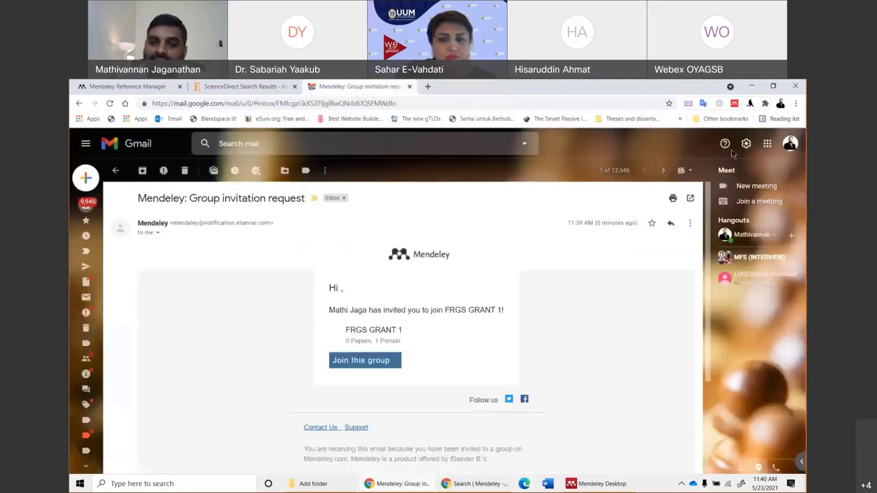
key(alt+Tab)
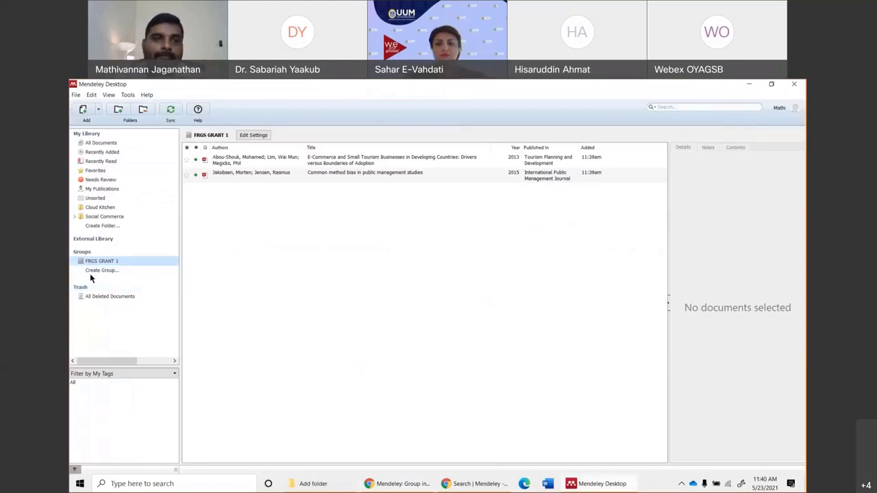
Open the Abou-Shouk e-commerce paper's PDF from All Documents.
click(102, 143)
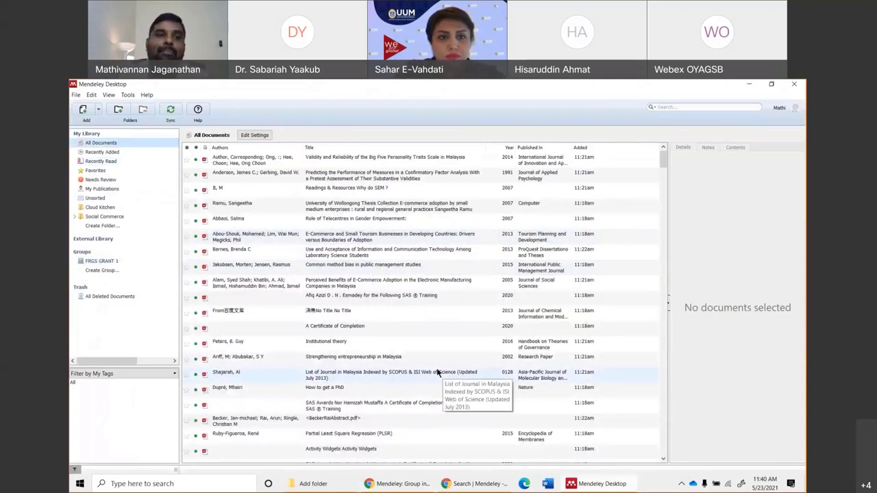
click(243, 211)
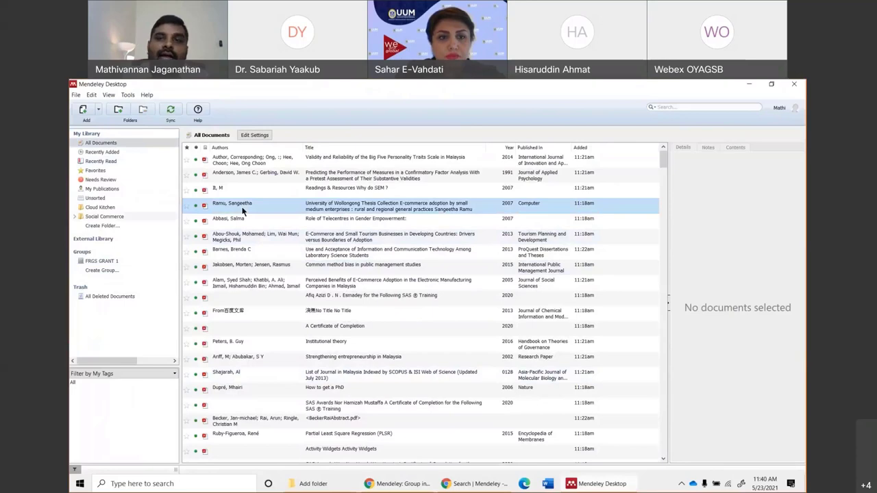
click(315, 236)
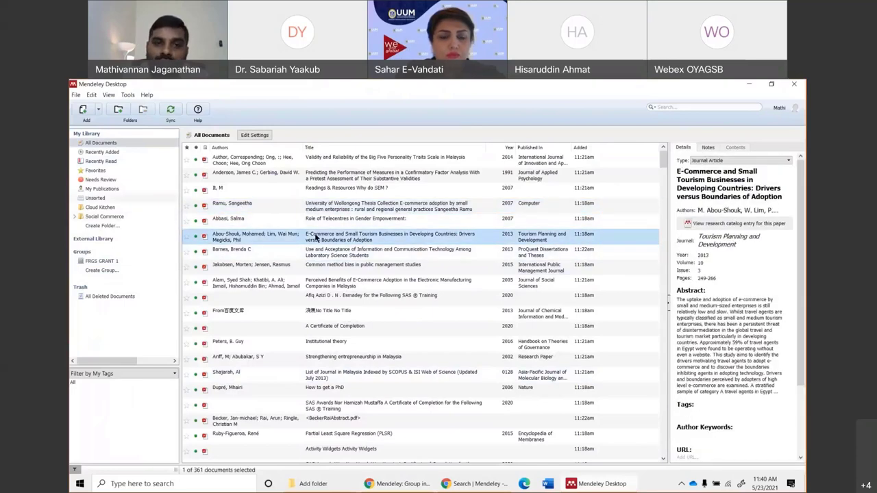
double_click(315, 237)
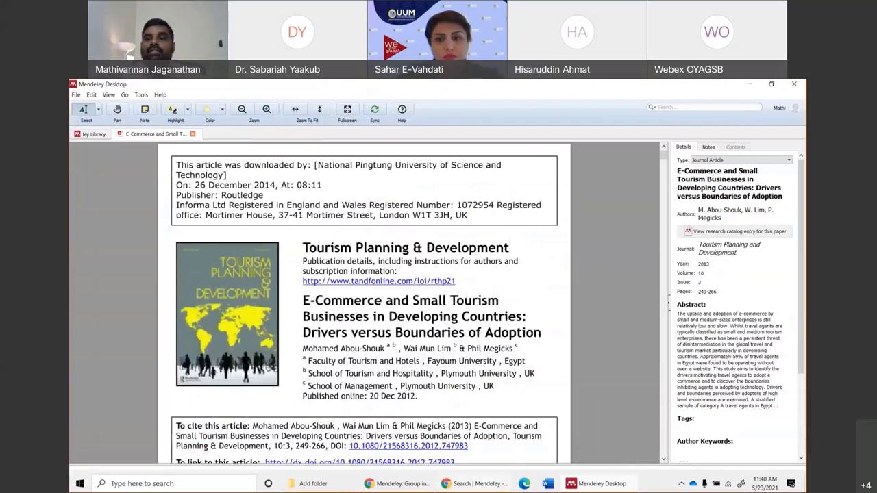
Highlight the Introduction's opening sentence in yellow on page 2.
mouse_move(450, 479)
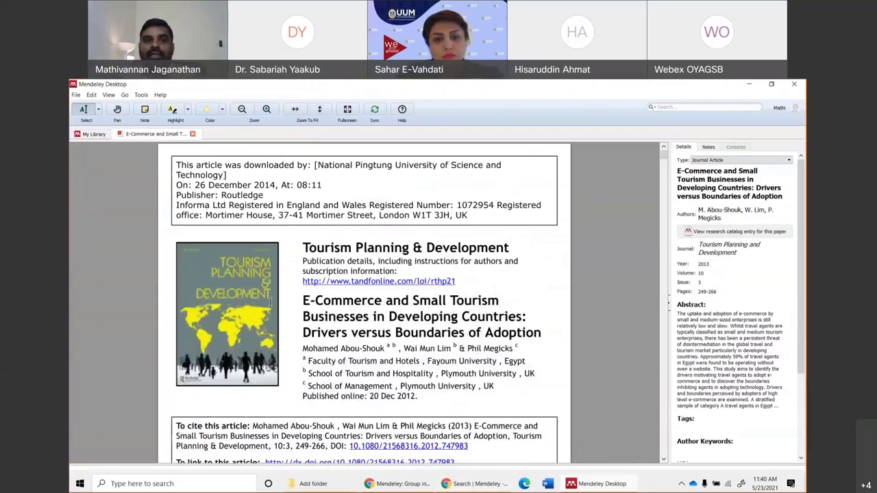
scroll(270, 302, down, 15)
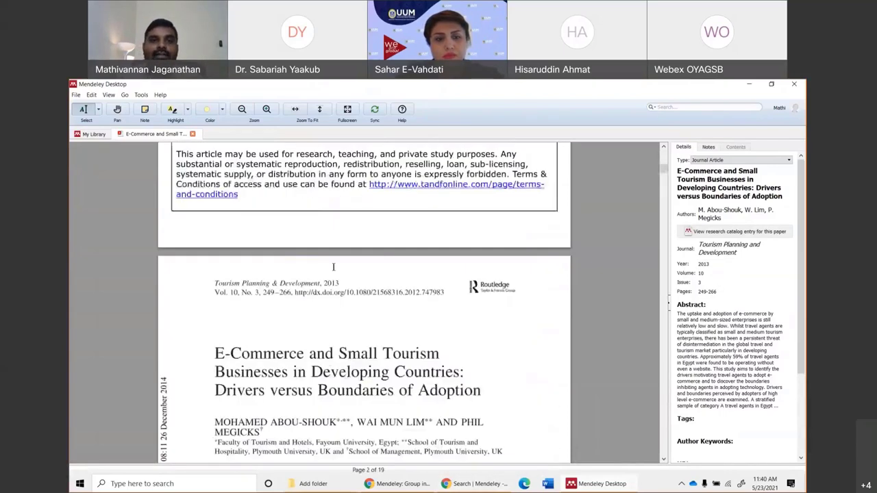
scroll(334, 267, down, 3)
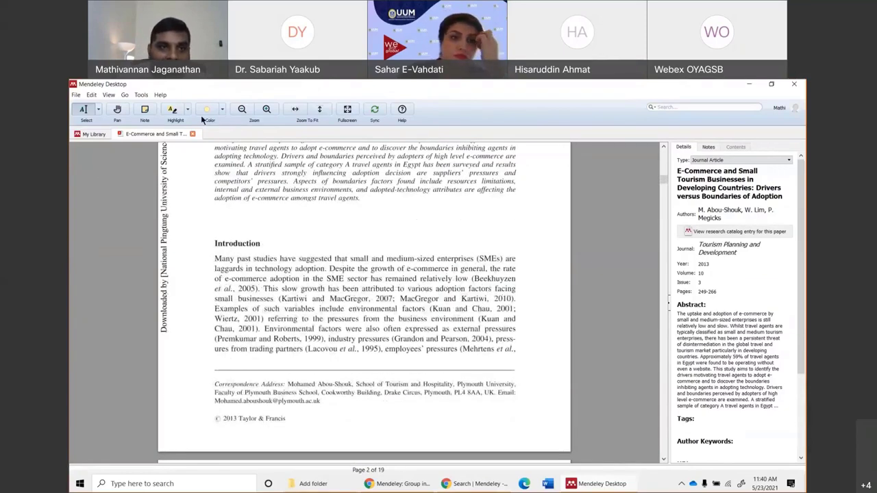
click(174, 113)
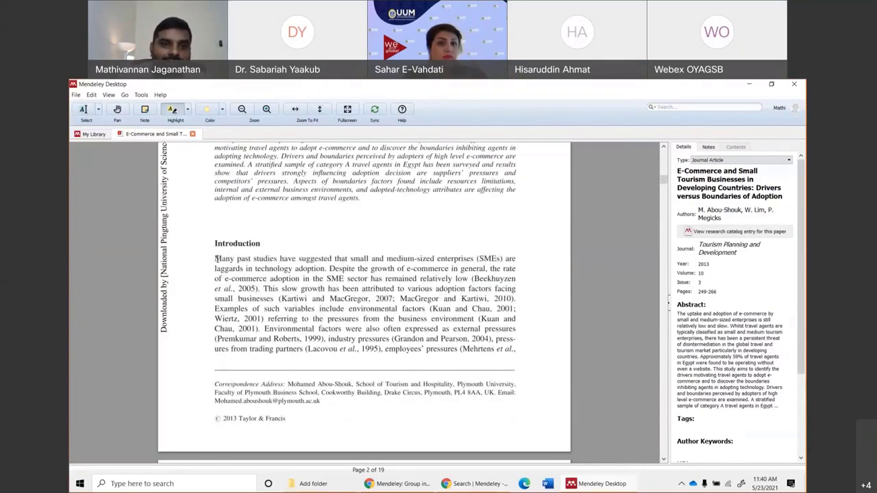
drag(212, 259, 470, 281)
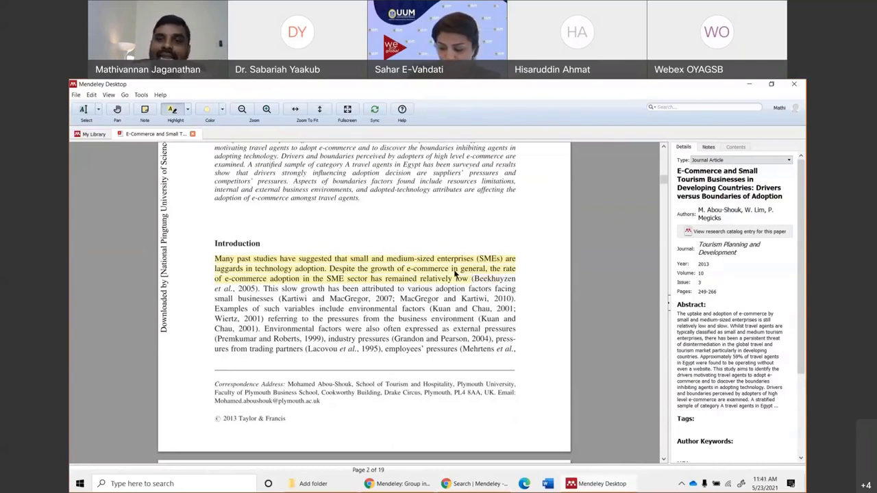
Attach a note reading 'Introduction' to the yellow-highlighted opening passage.
right_click(454, 271)
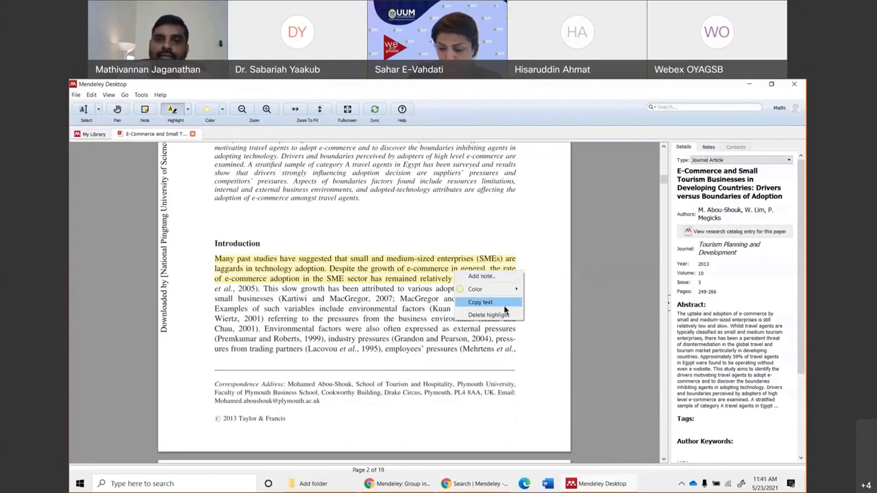
click(483, 276)
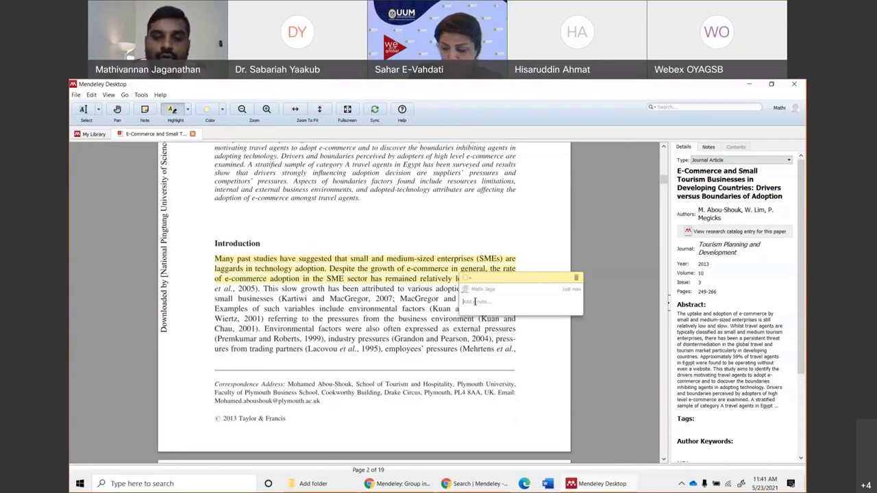
text(Intro)
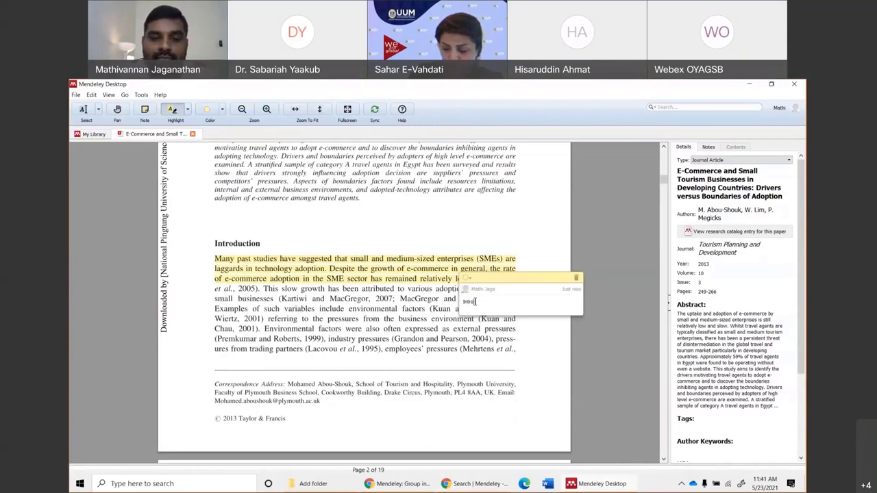
text(duction)
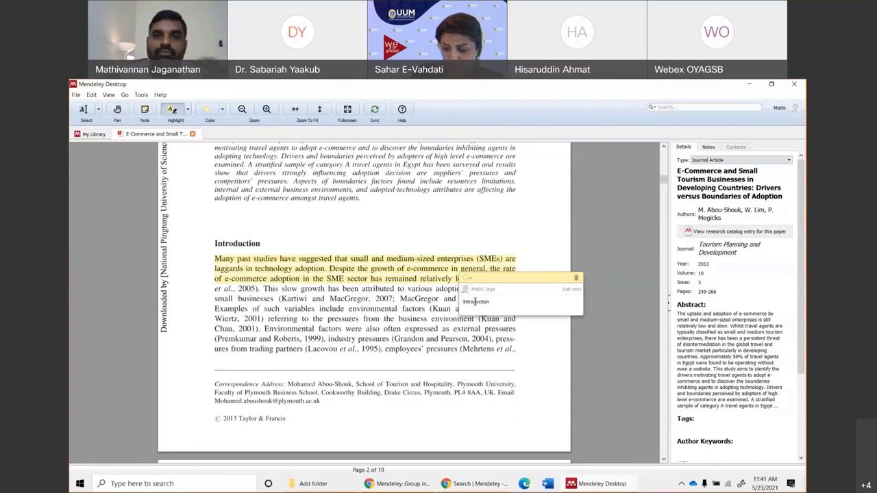
click(448, 311)
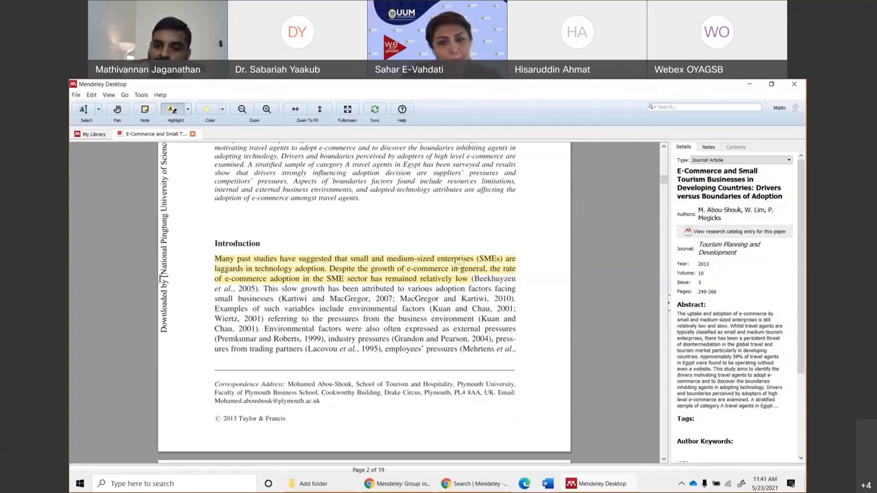
scroll(473, 321, down, 3)
scroll(475, 350, up, 4)
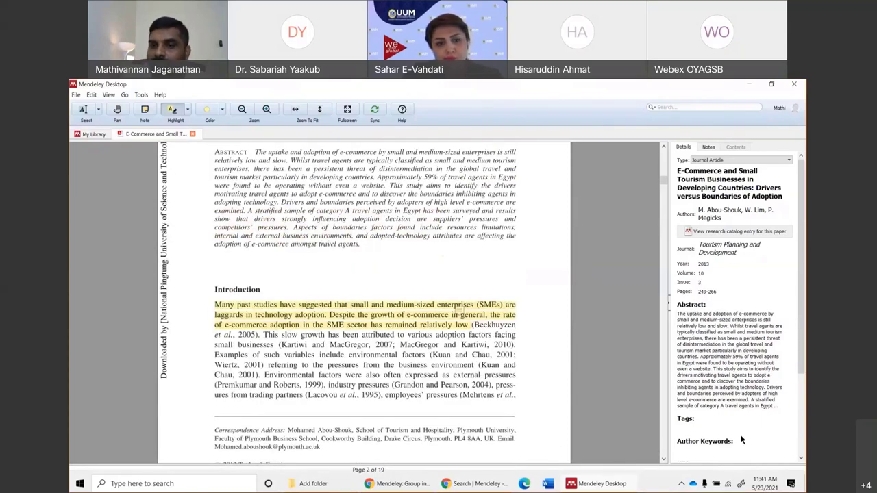
Add the tag 'intro' to the E-Commerce paper.
click(693, 428)
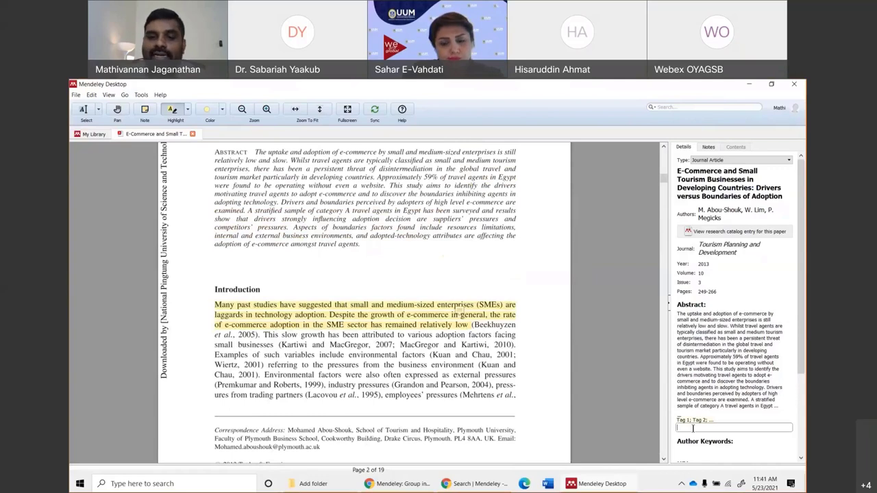
text(intr)
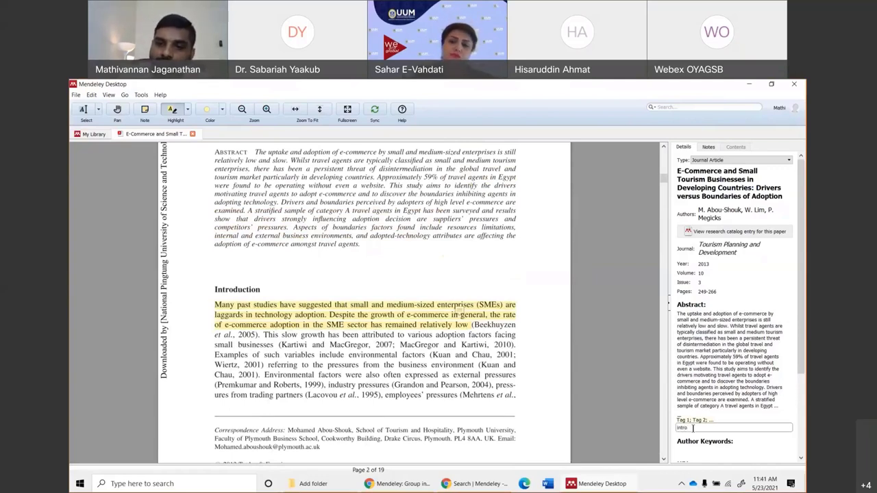
text(o)
key(Return)
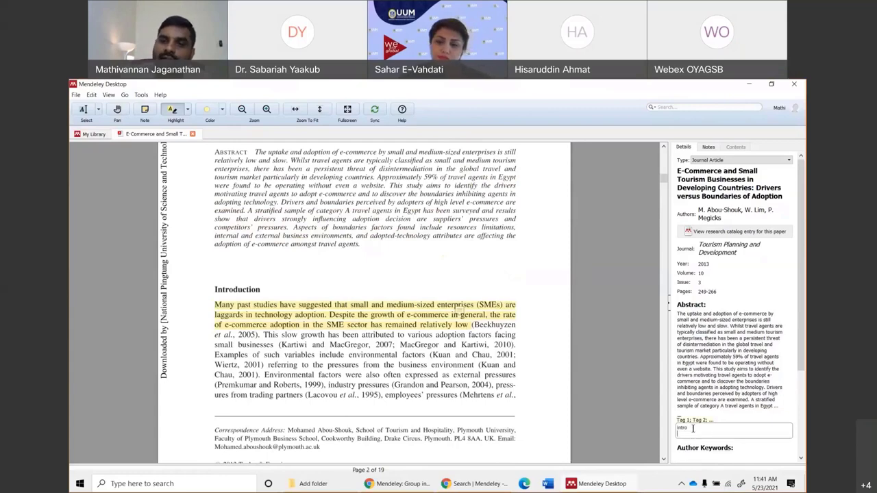
click(718, 387)
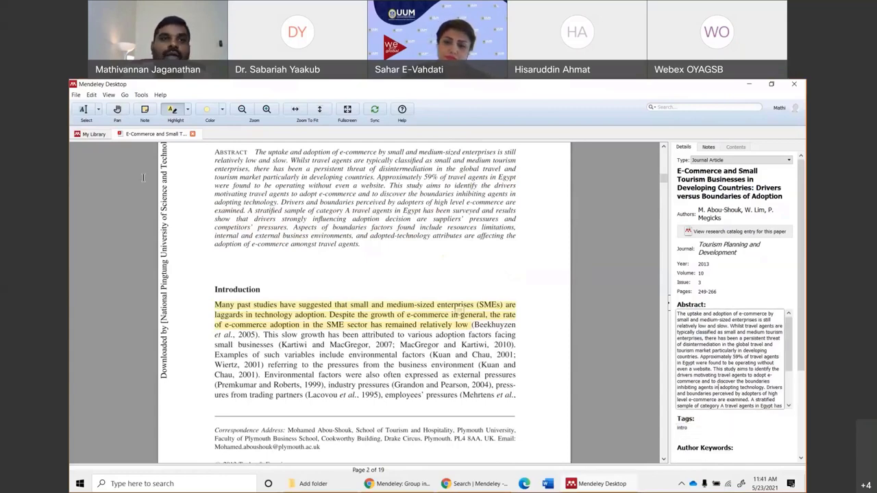
Open the Strengthening entrepreneurship in Malaysia paper and tag it 'intro' too.
click(89, 134)
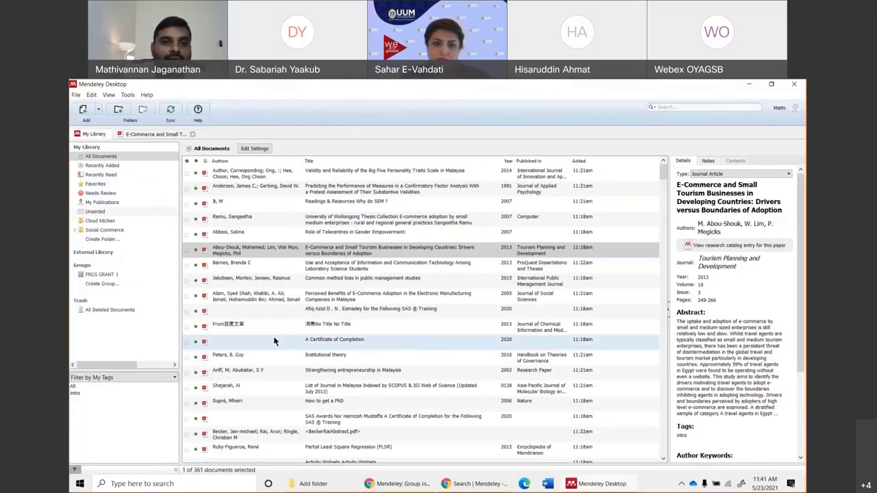
double_click(329, 370)
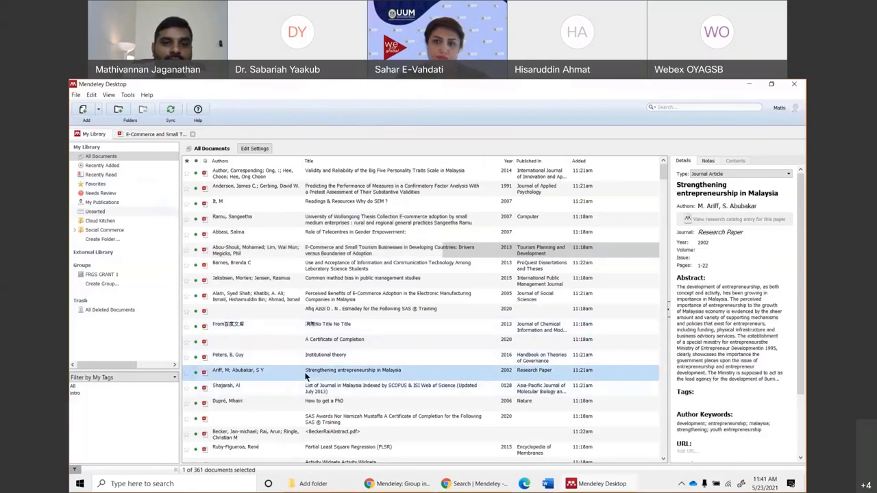
scroll(739, 385, down, 1)
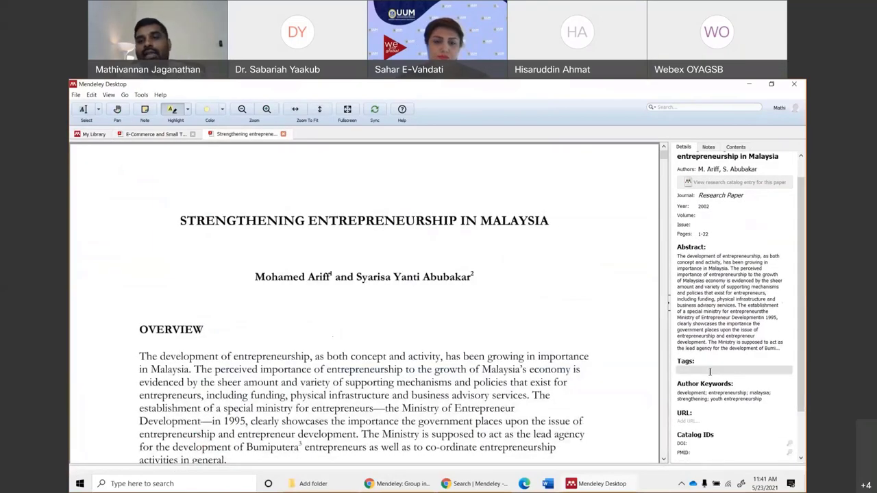
click(693, 369)
text(int)
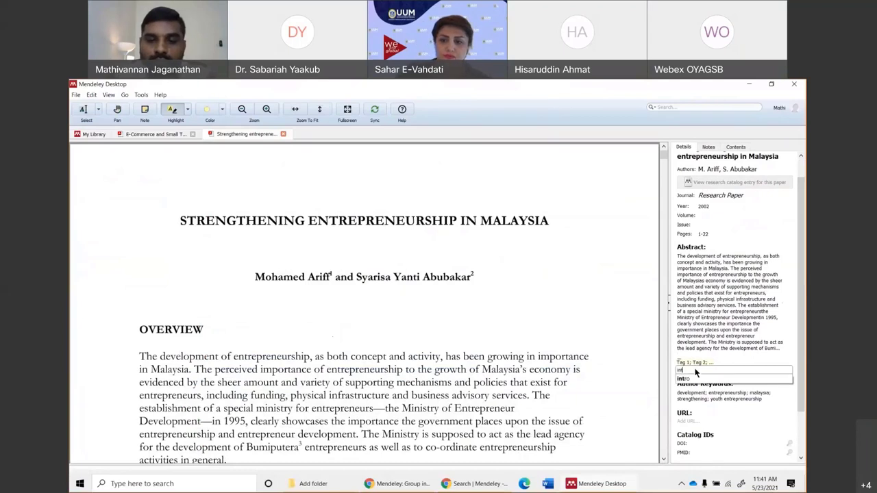
text(ro)
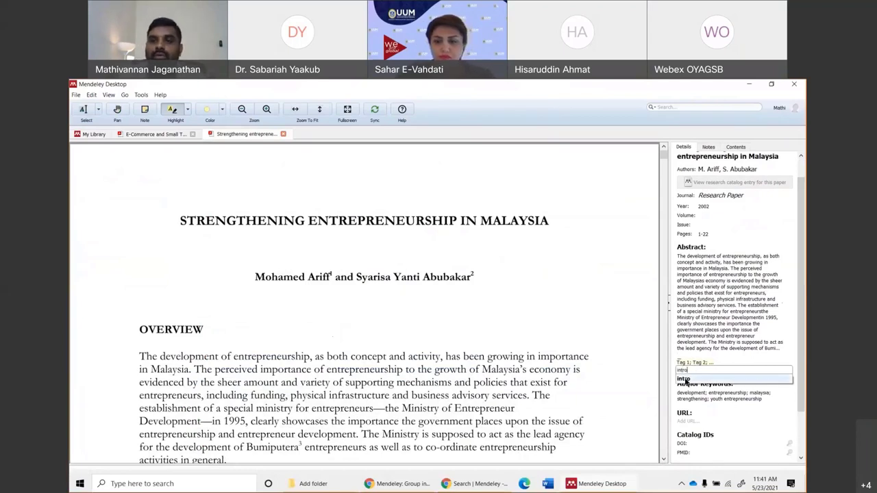
key(Return)
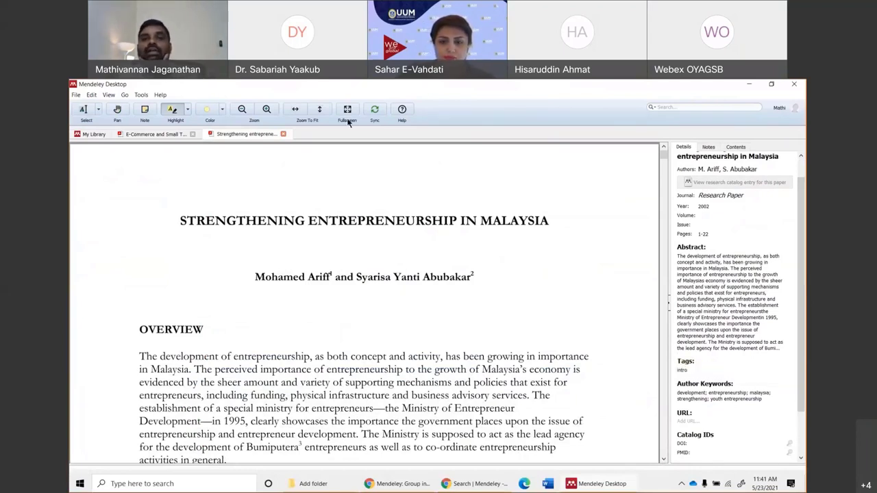
Close both paper tabs and filter the library by My Tags > intro.
click(283, 134)
click(192, 135)
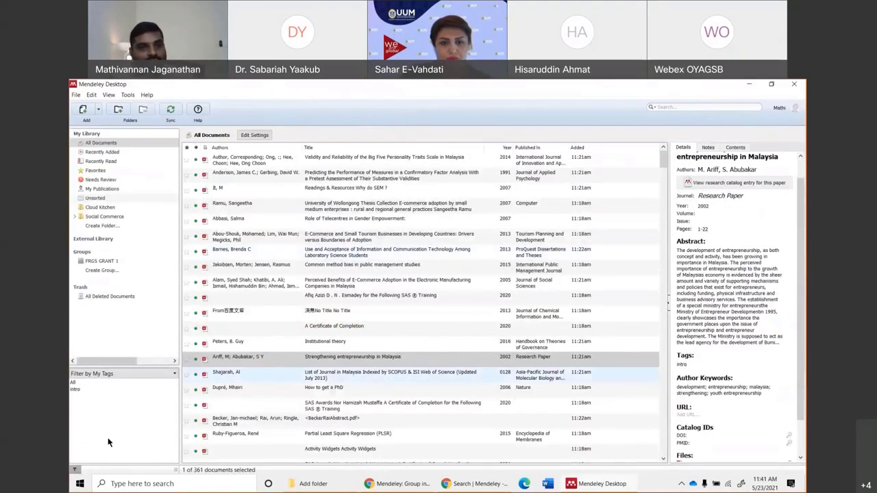
click(74, 390)
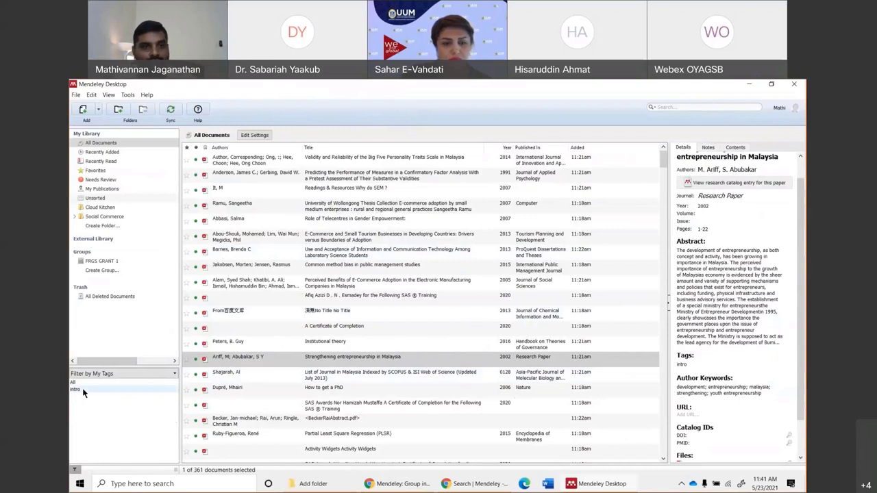
click(106, 374)
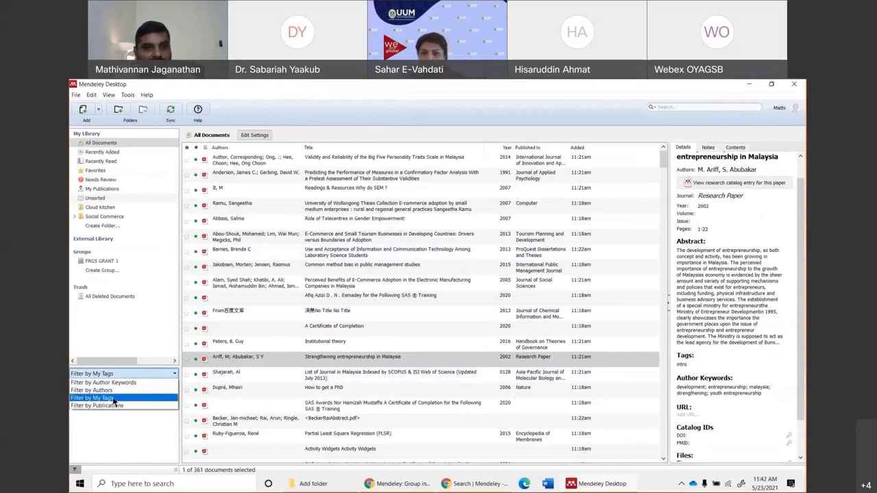
click(113, 398)
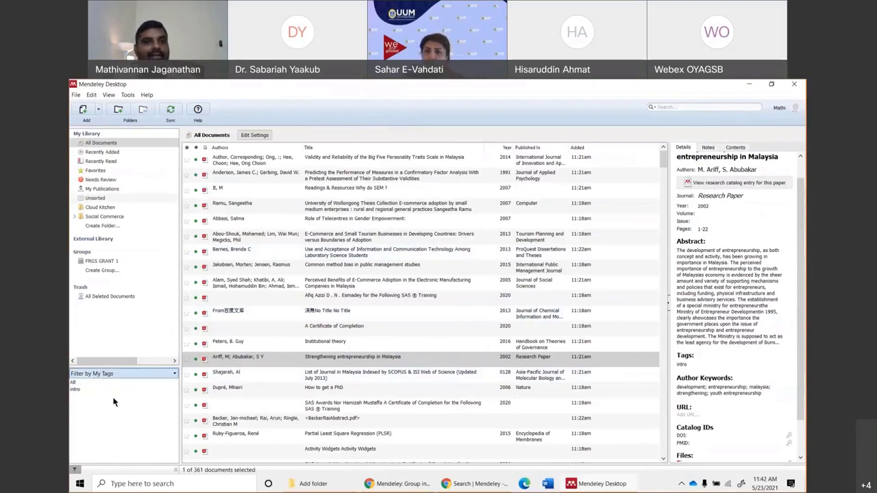
click(75, 390)
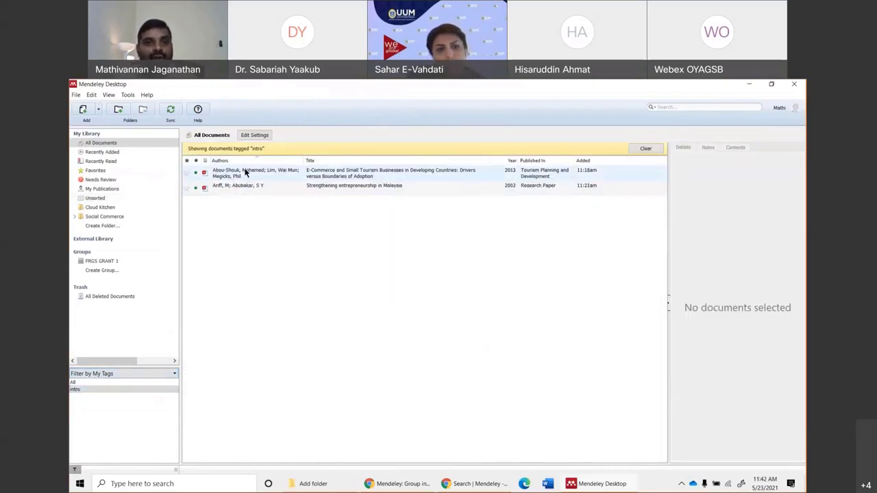
Review the two intro-tagged papers, close them, and clear the tag filter.
double_click(244, 190)
scroll(366, 309, down, 8)
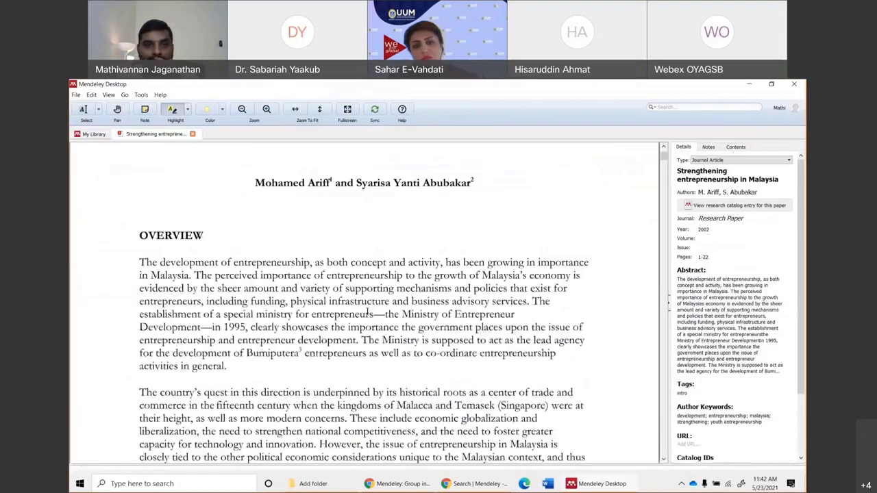
click(90, 134)
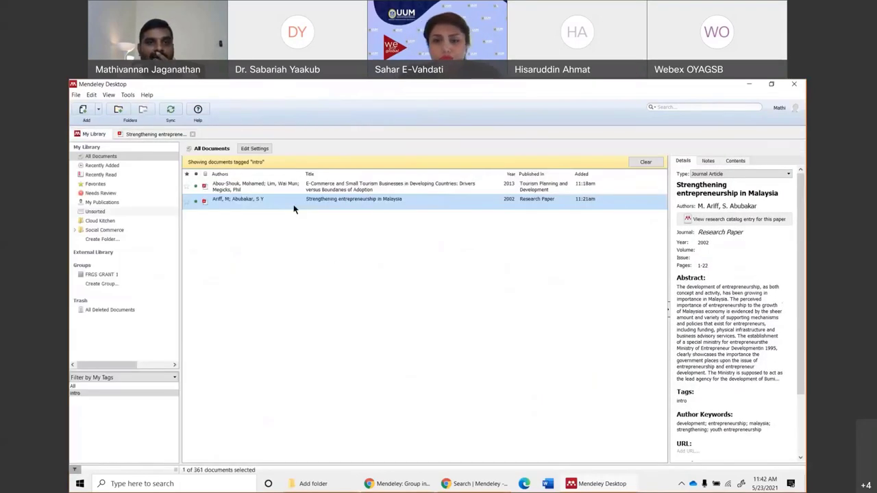
double_click(291, 188)
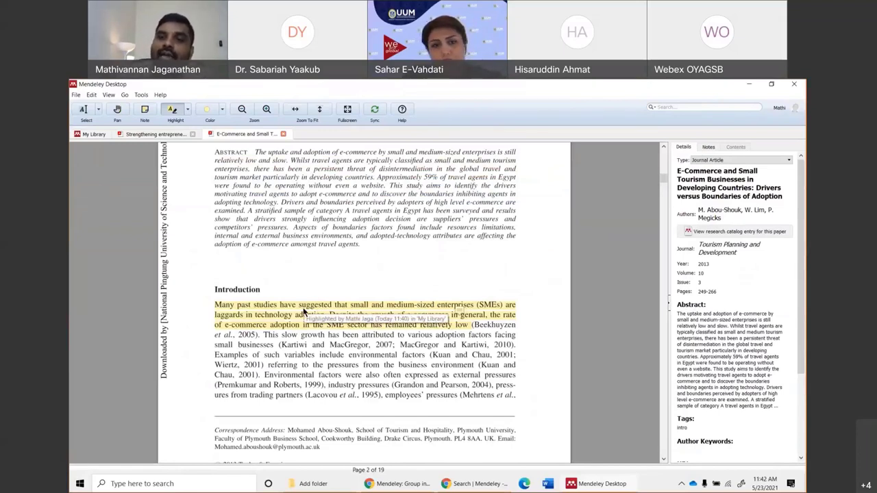
scroll(733, 383, down, 3)
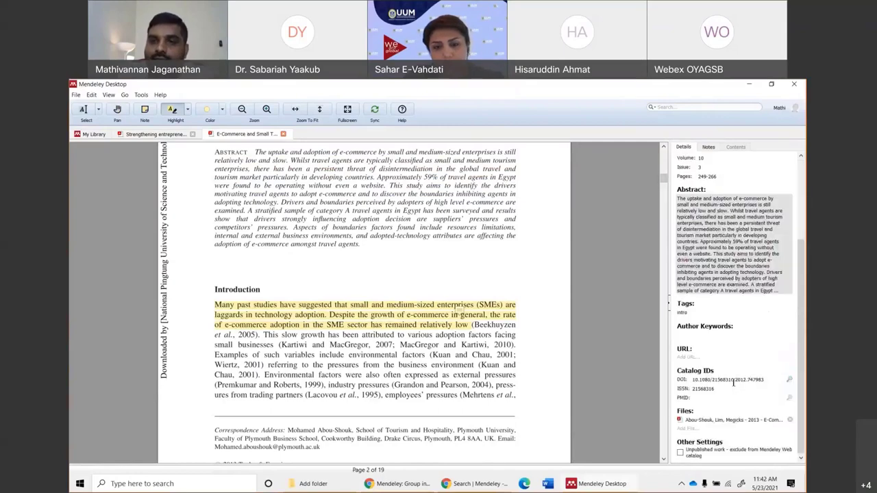
click(284, 135)
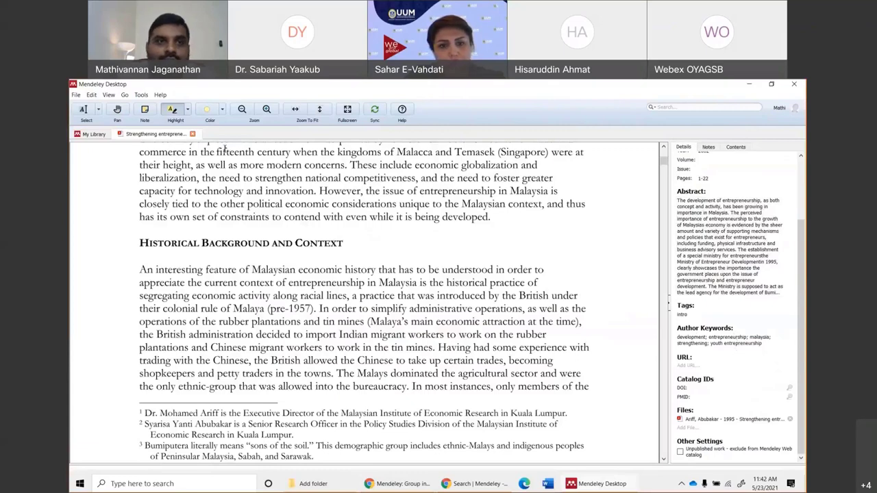
click(192, 134)
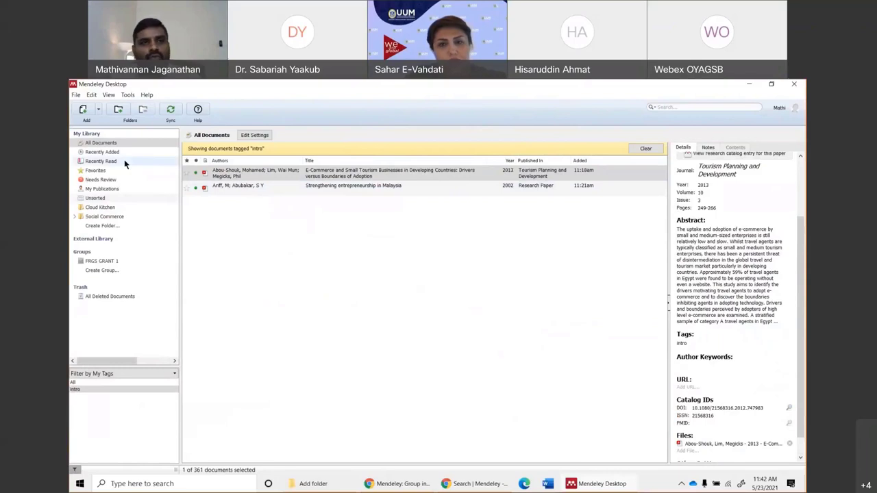
click(645, 149)
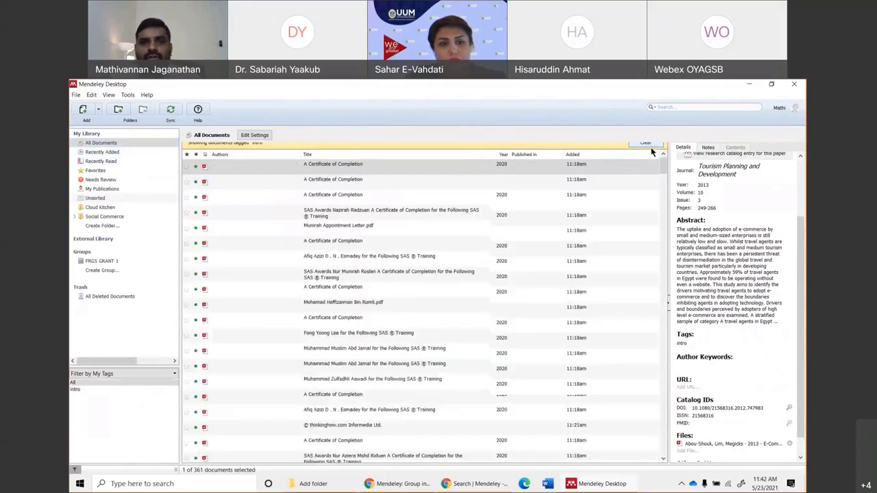
Inspect a couple of library documents and switch the filter pane to Author Keywords.
click(349, 296)
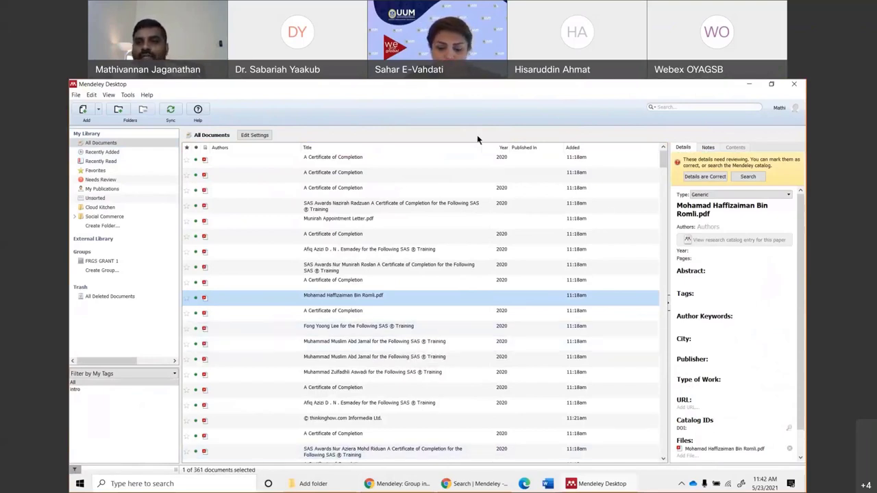
click(405, 359)
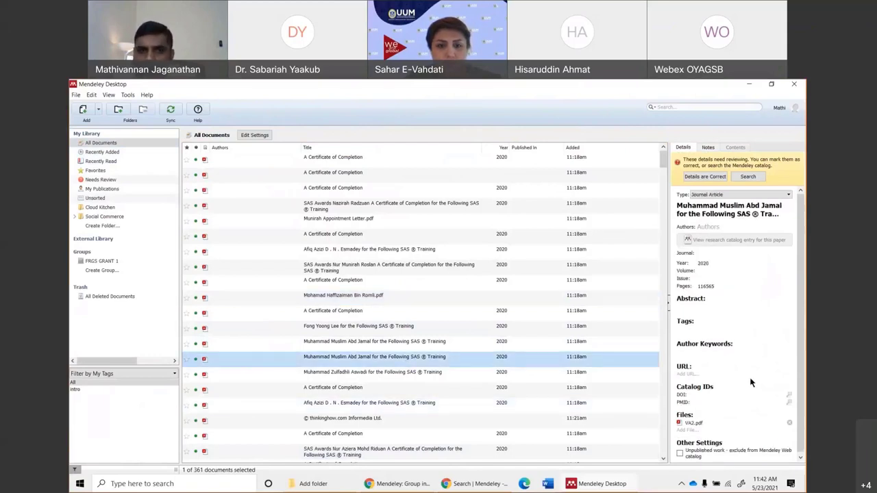
click(141, 374)
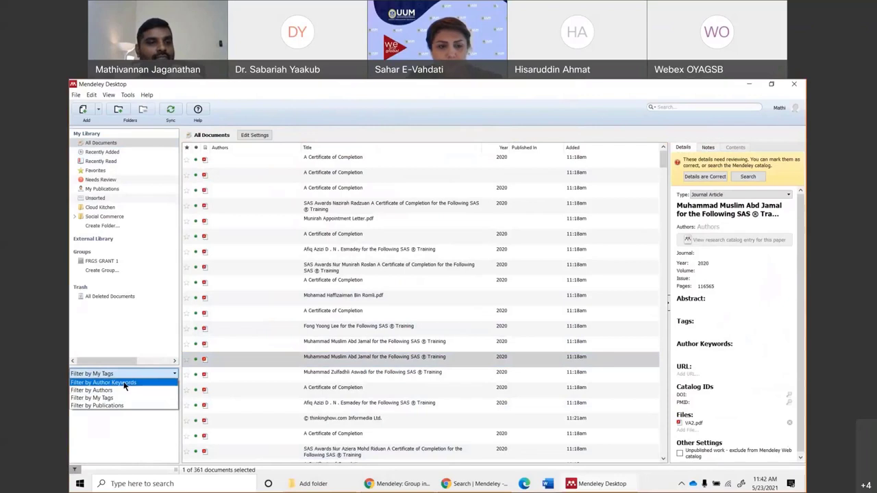
click(124, 383)
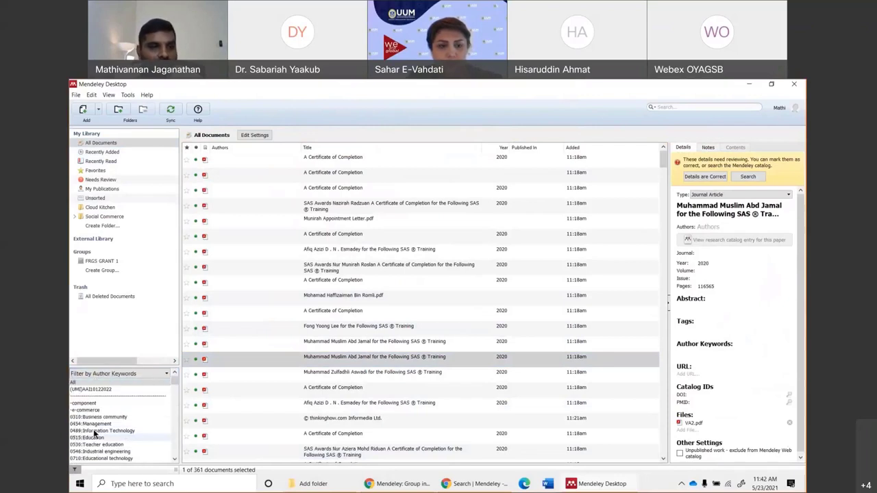
Try keywords -e-commerce, 0489:Information Technology, 0530:Teacher education and 2005, then clear and show All Documents.
click(89, 409)
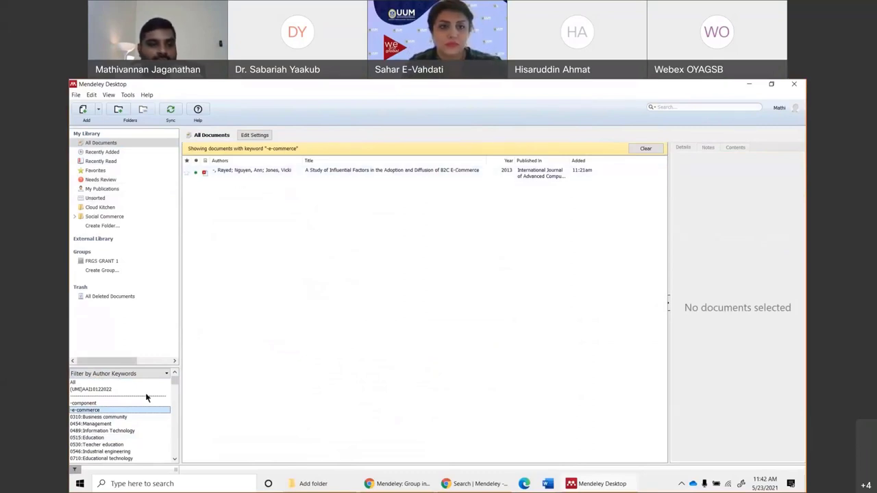
click(94, 430)
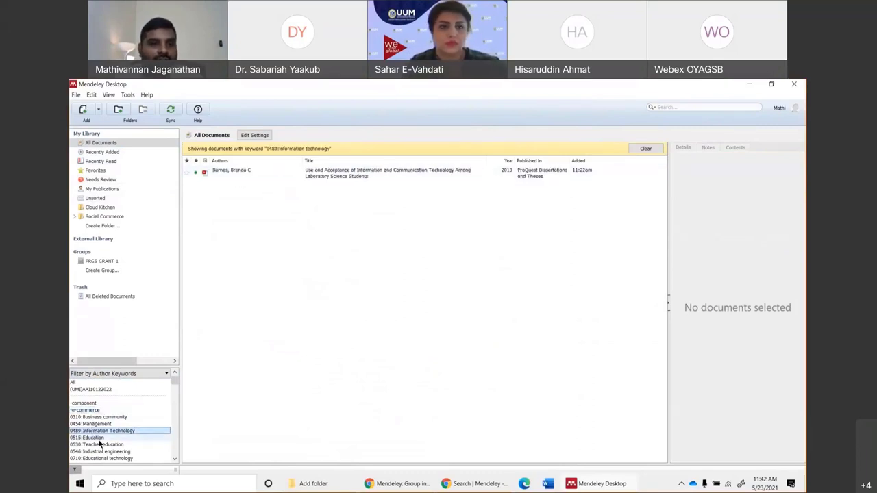
click(96, 444)
scroll(105, 446, down, 2)
scroll(105, 443, down, 2)
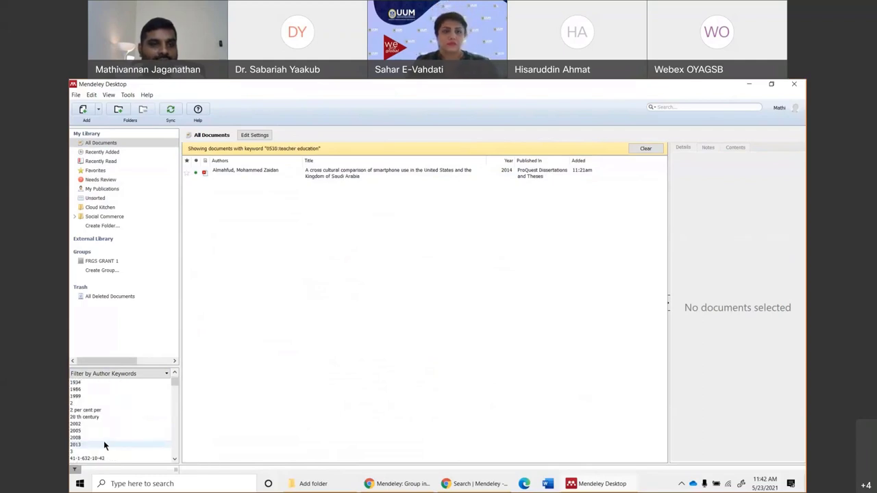
click(104, 431)
scroll(106, 435, down, 3)
scroll(109, 432, down, 2)
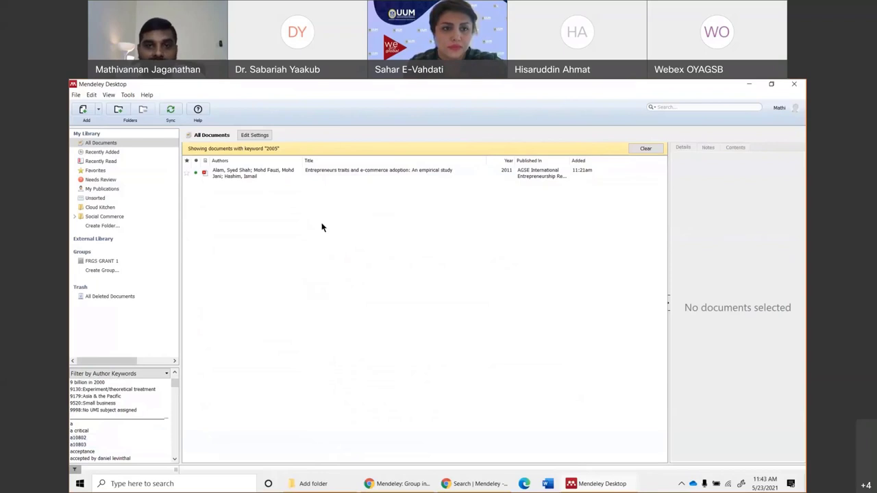
click(645, 148)
click(106, 143)
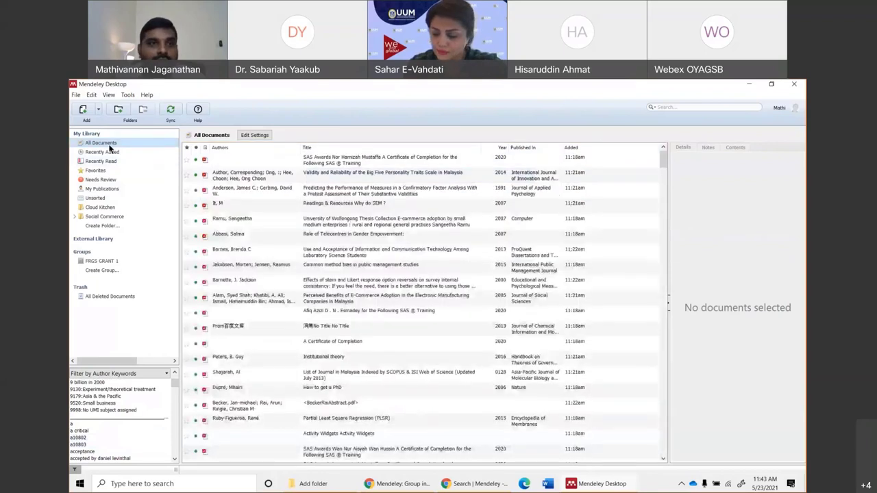
Inspect the Wollongong e-commerce thesis and common method bias paper, then select the charity donation paper.
click(252, 221)
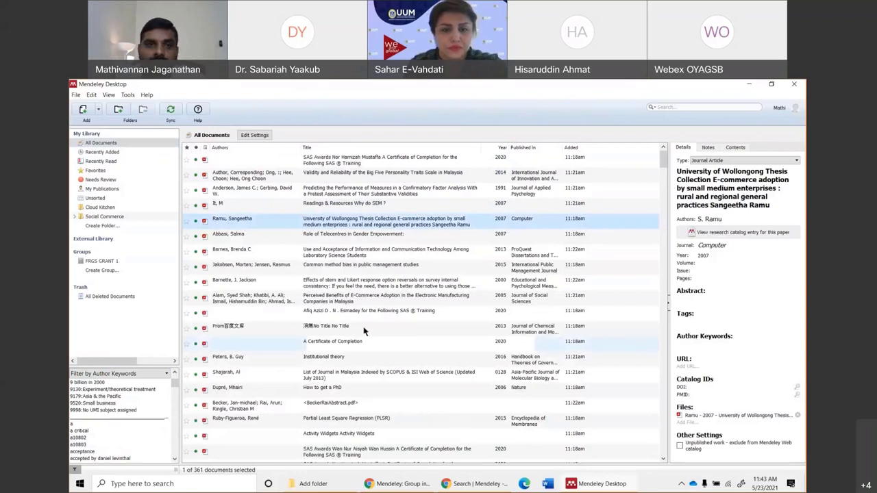
click(252, 265)
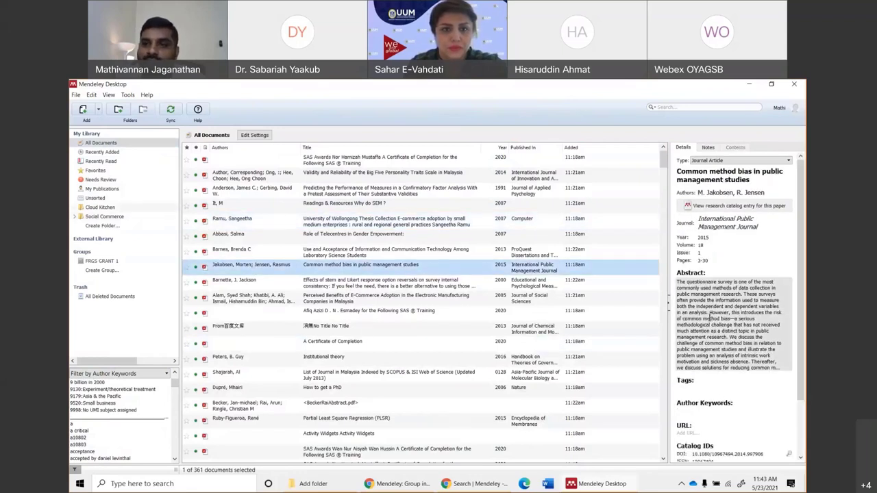
scroll(716, 383, down, 1)
click(709, 369)
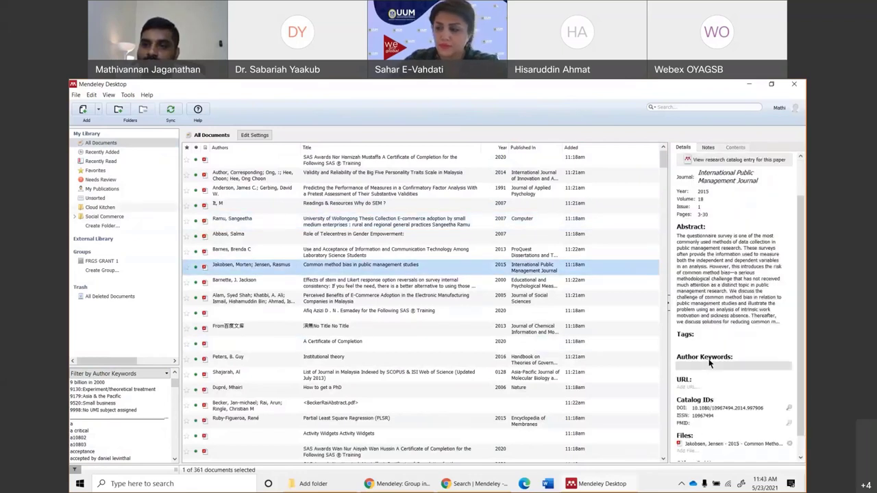
scroll(737, 324, up, 1)
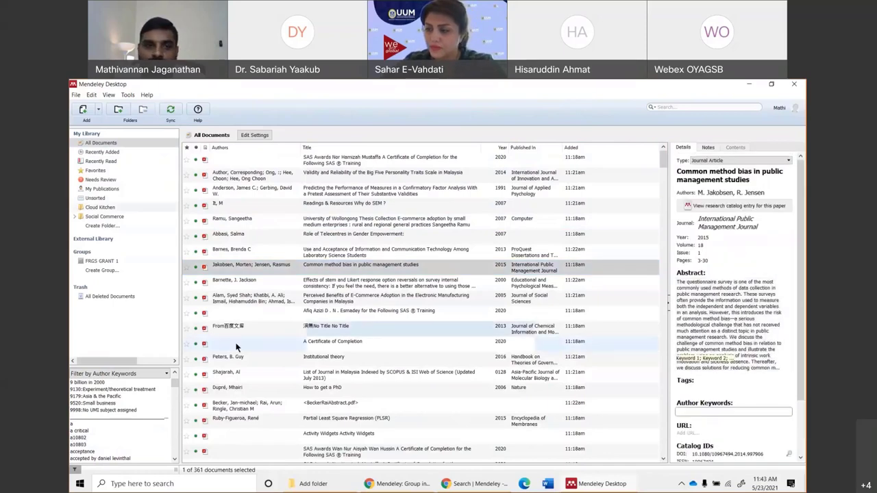
click(231, 264)
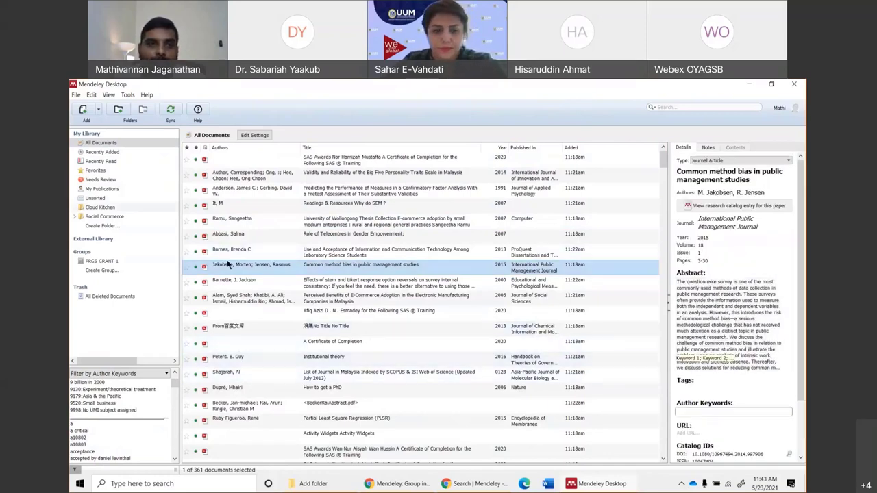
click(274, 221)
scroll(337, 342, down, 5)
scroll(411, 397, down, 3)
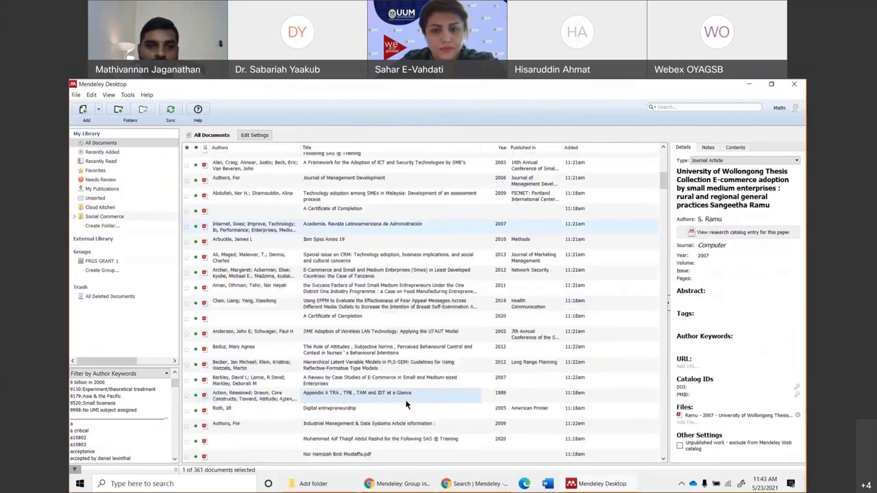
click(272, 432)
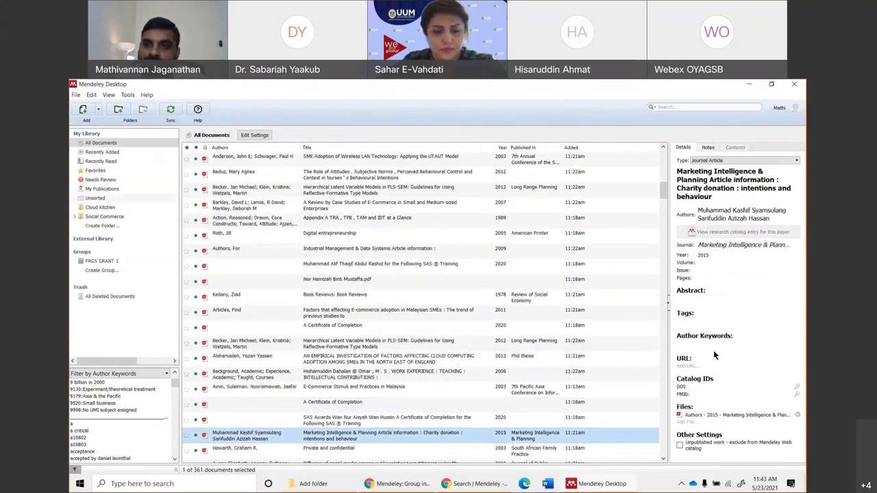
Open the charity donation PDF and highlight 'such initiatives … beneficial to society' with a 'Problem statement' note.
double_click(267, 432)
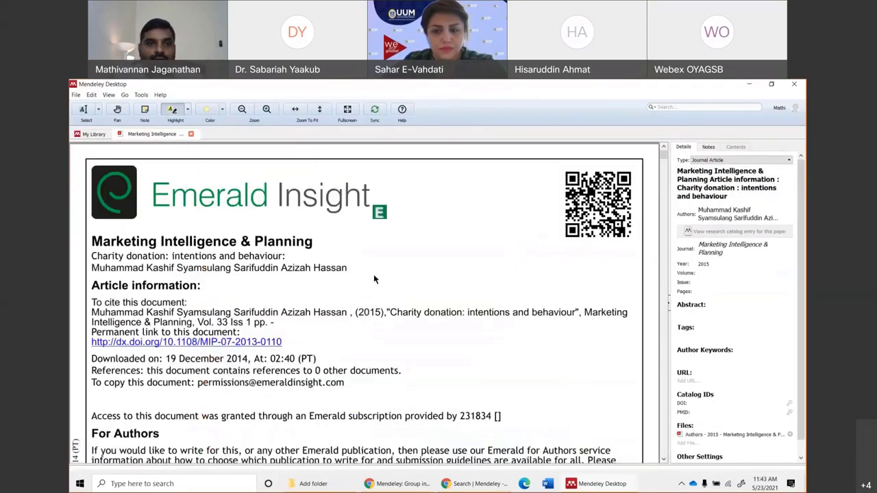
click(709, 147)
click(712, 180)
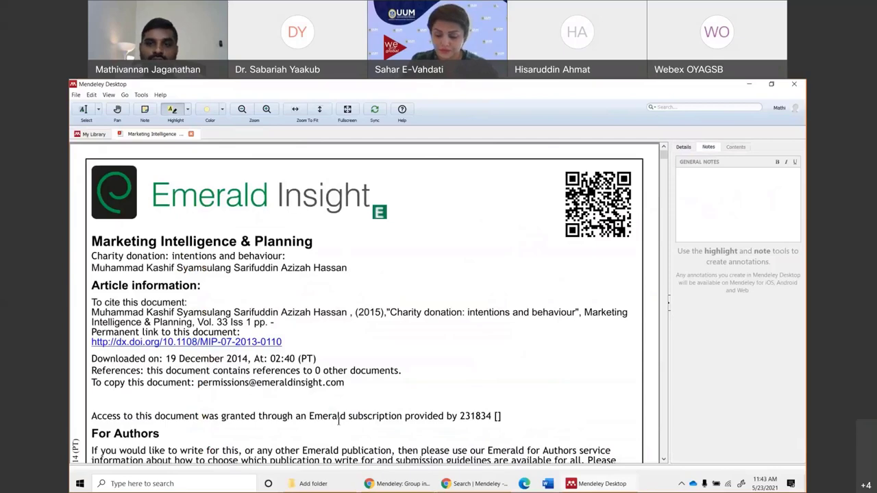
scroll(337, 420, down, 10)
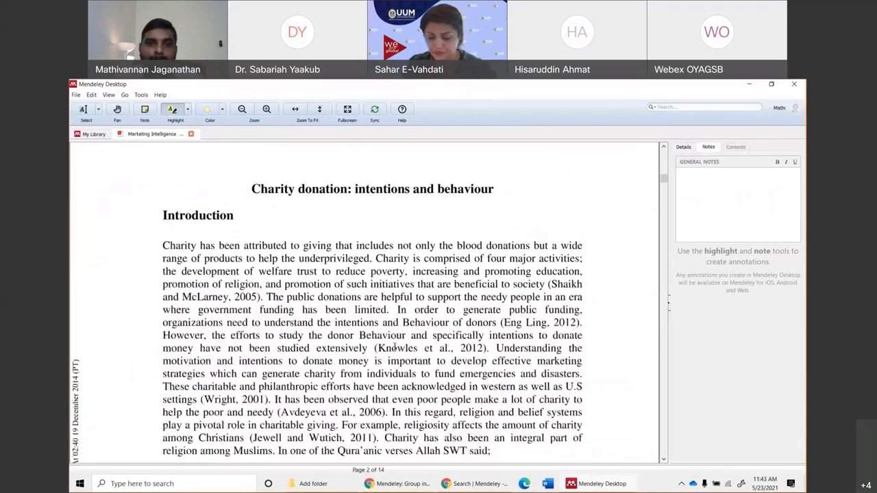
drag(346, 284, 433, 284)
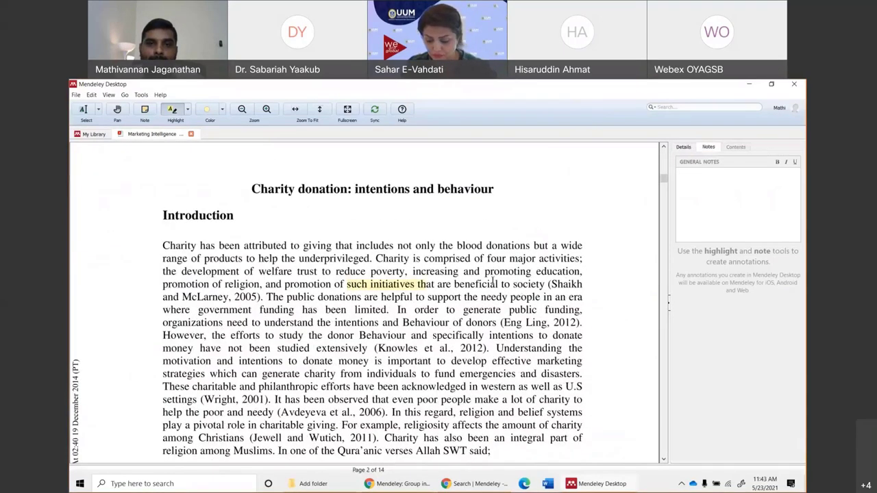
drag(493, 282, 541, 283)
right_click(547, 284)
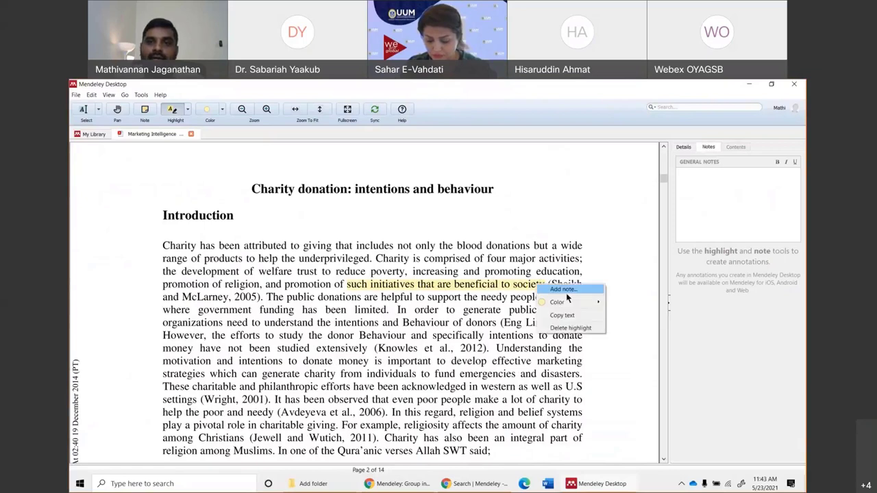
click(564, 289)
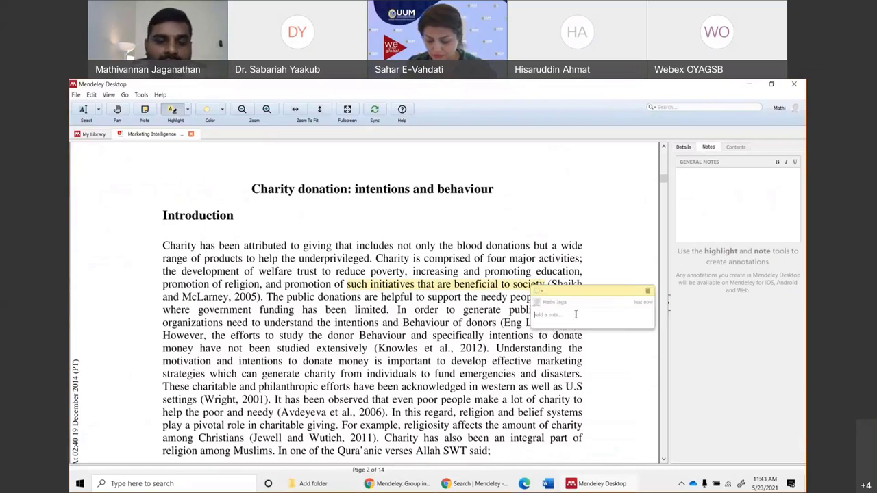
click(575, 313)
text(Probl)
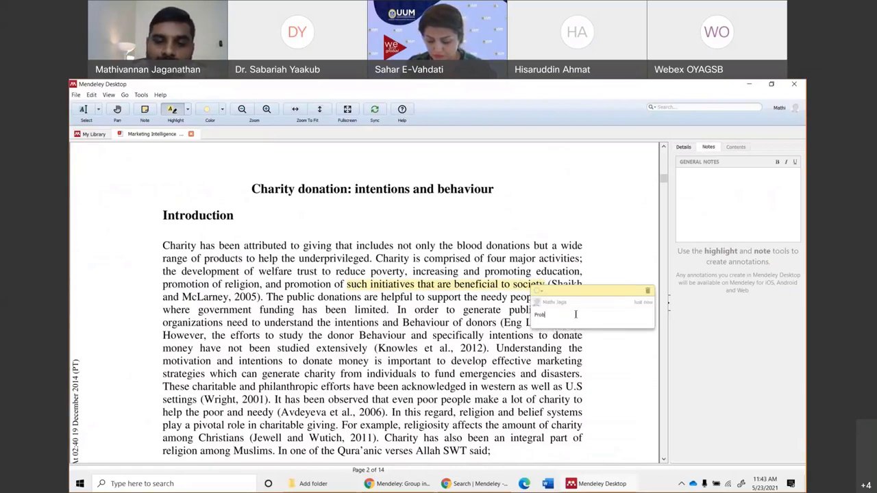
text(em statement)
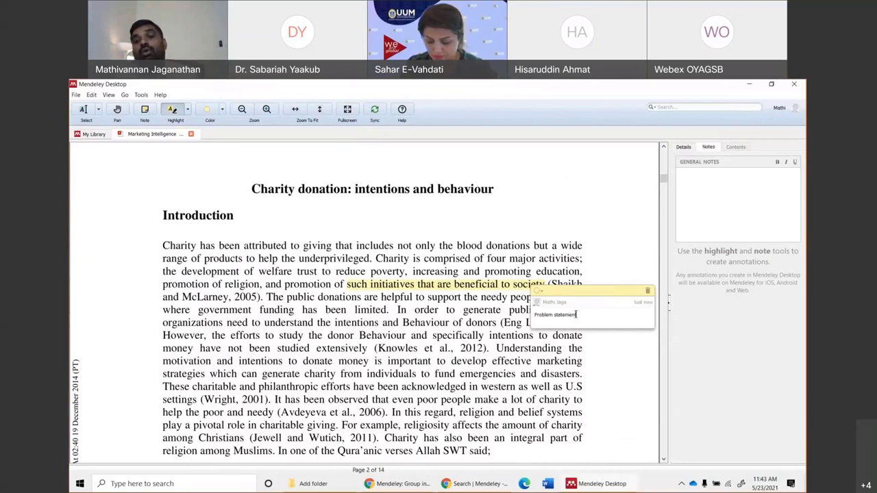
click(519, 350)
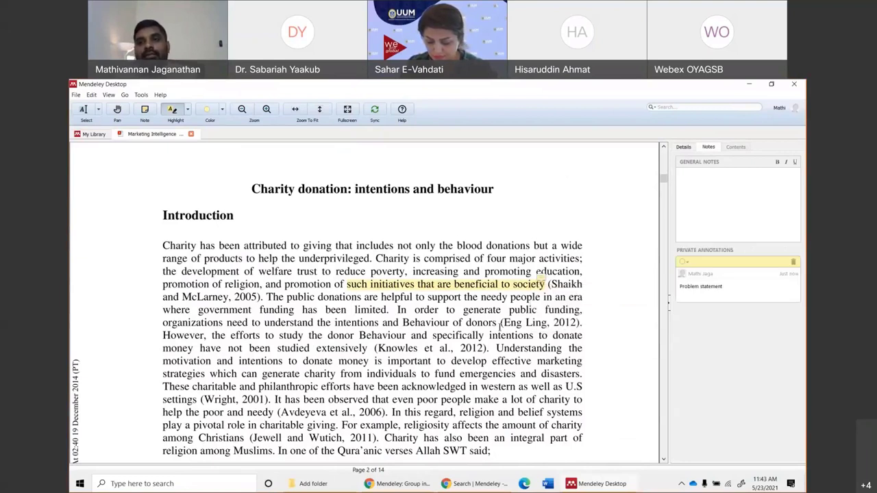
Highlight the sentence about TPB across cultures and attach an LR note to it.
click(683, 148)
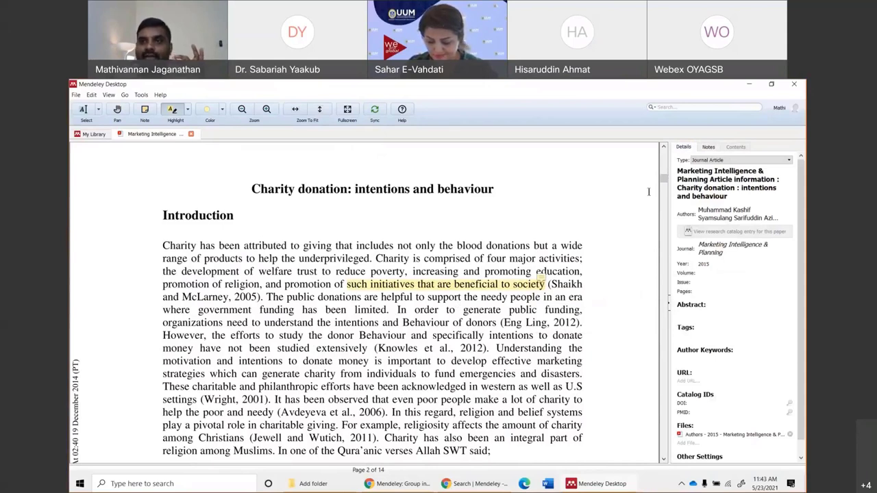
click(715, 148)
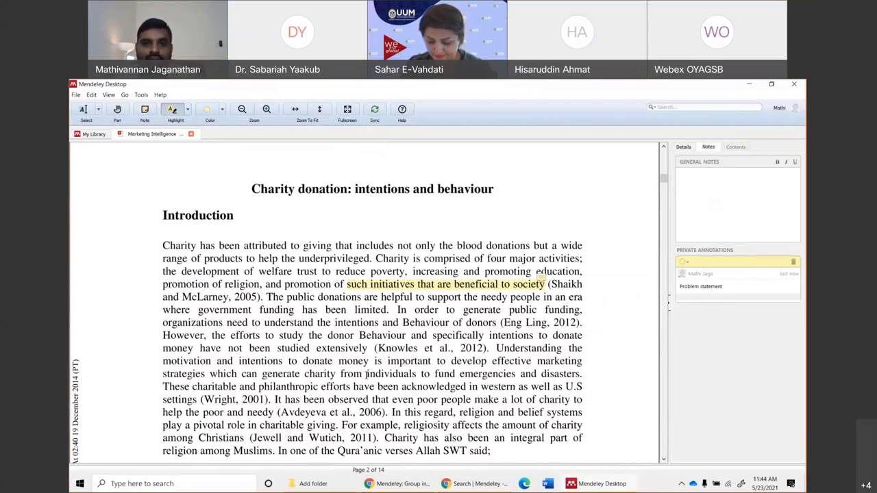
scroll(429, 356, down, 10)
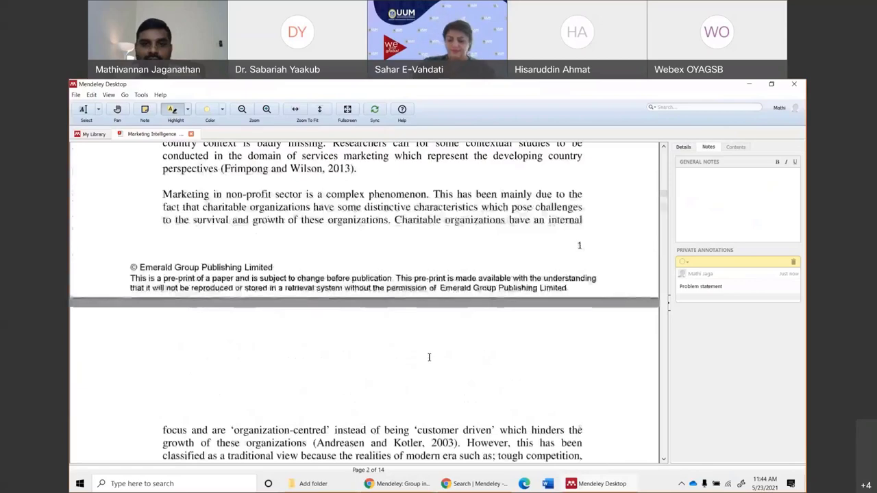
scroll(429, 357, down, 5)
drag(421, 350, 582, 363)
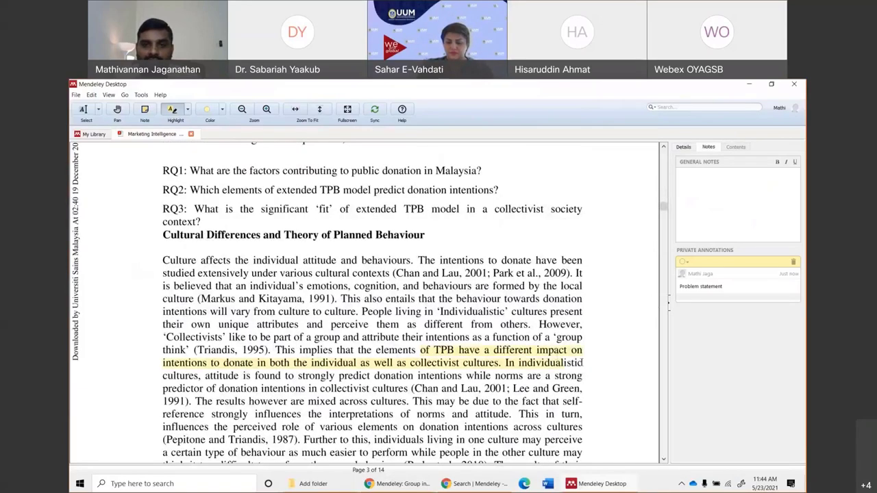
right_click(582, 363)
click(597, 374)
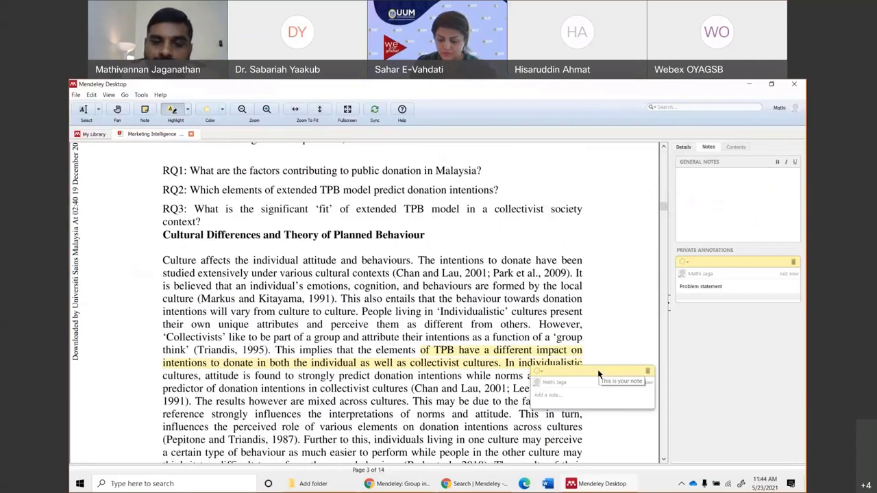
text(Lit)
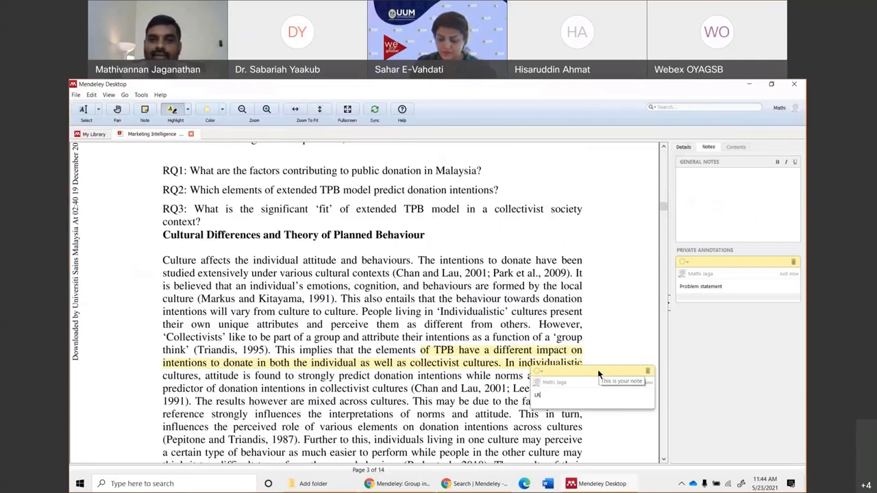
click(632, 316)
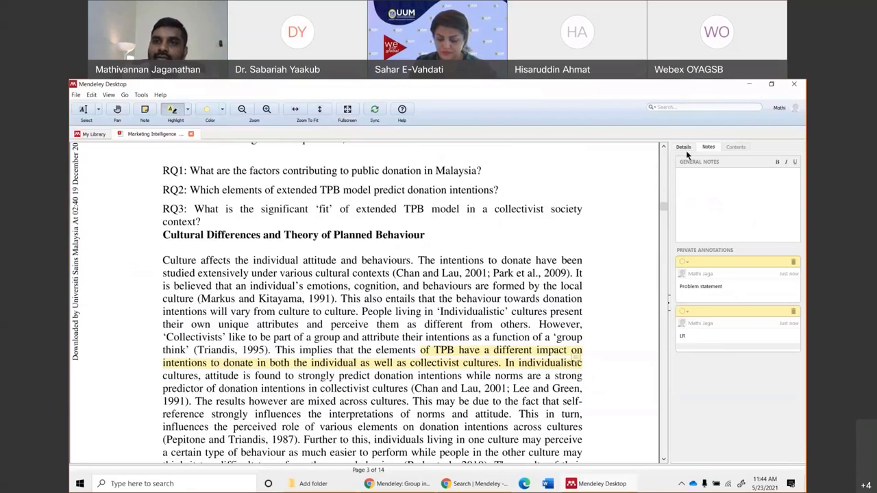
Jump to the Problem statement and LR annotations, then close the paper.
click(708, 269)
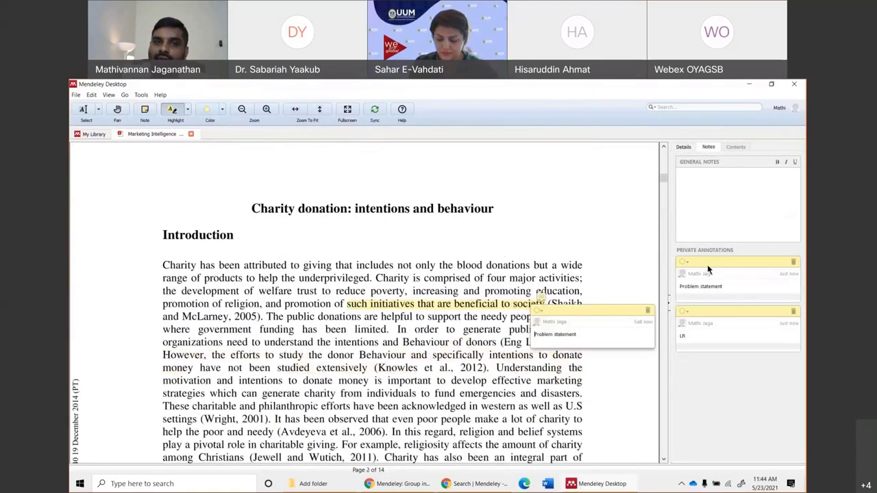
click(713, 311)
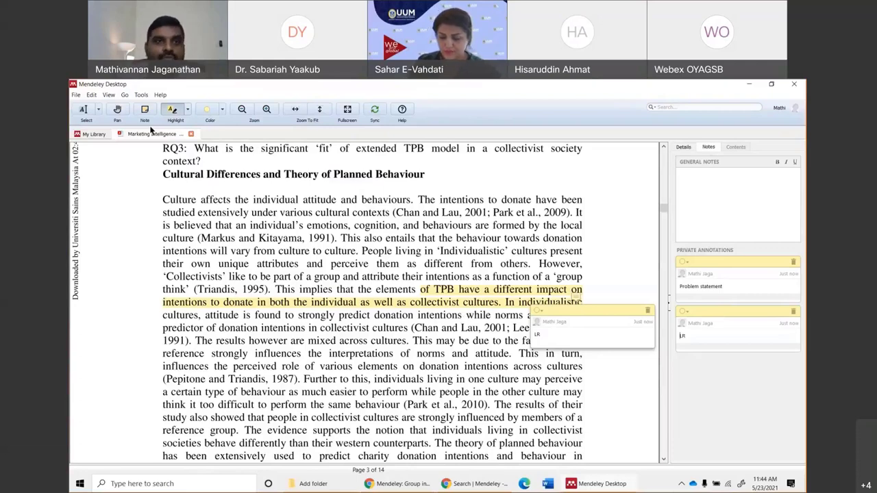
click(191, 133)
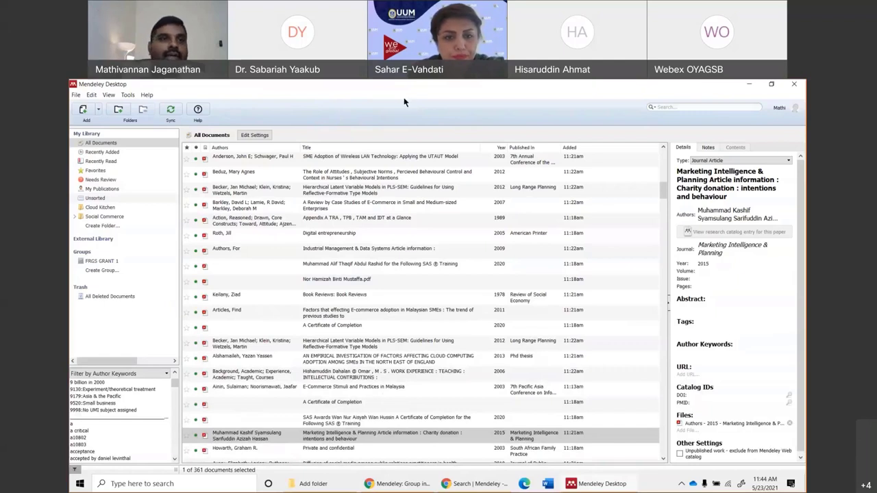
Sync the Mendeley library, glance at the Edit menu, and launch Microsoft Word.
click(170, 112)
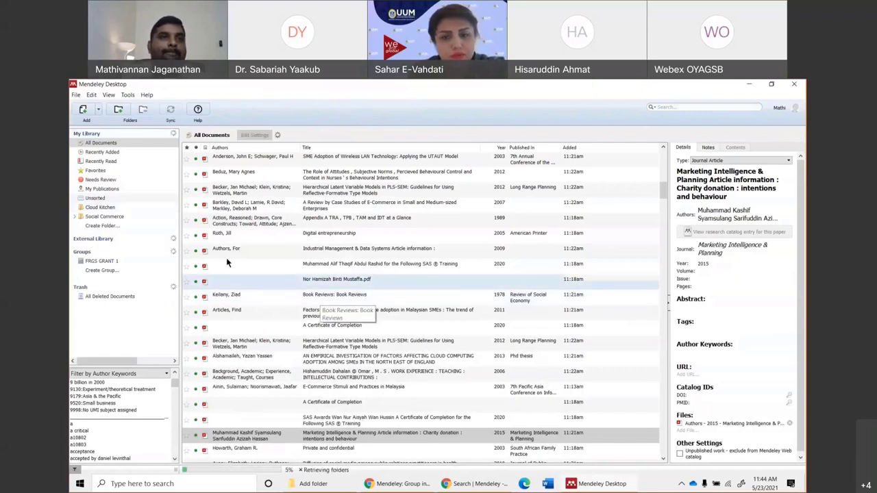
click(108, 95)
mouse_move(97, 98)
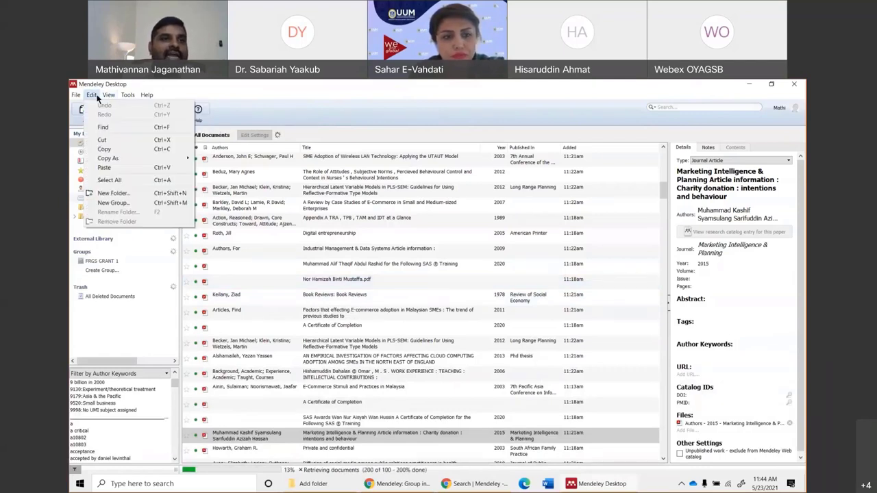
click(219, 94)
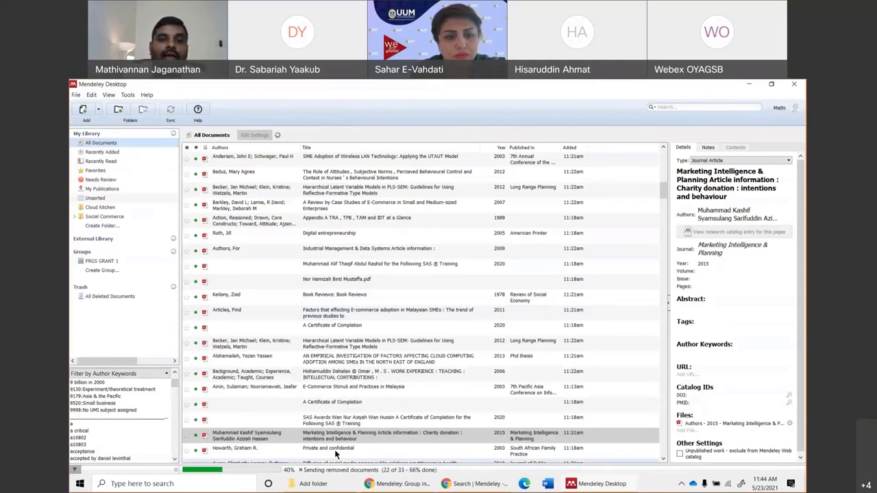
click(547, 483)
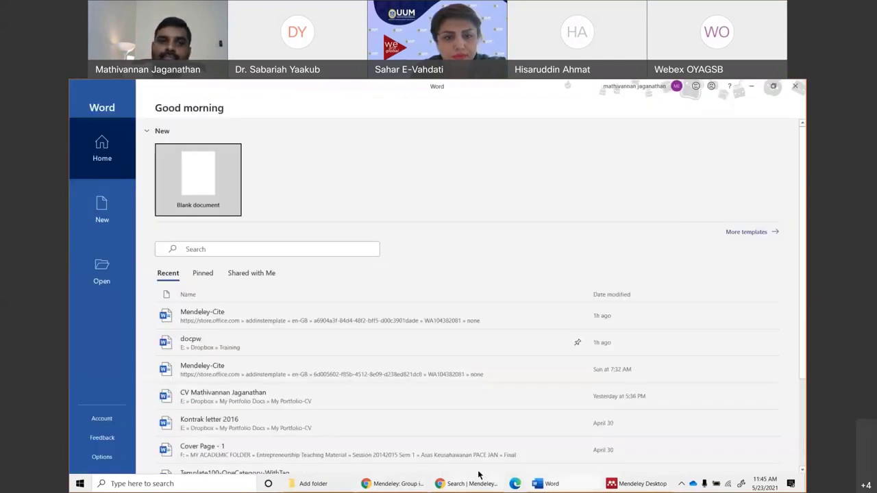
Create a blank document filled with sample text using =rand(6,5).
click(196, 188)
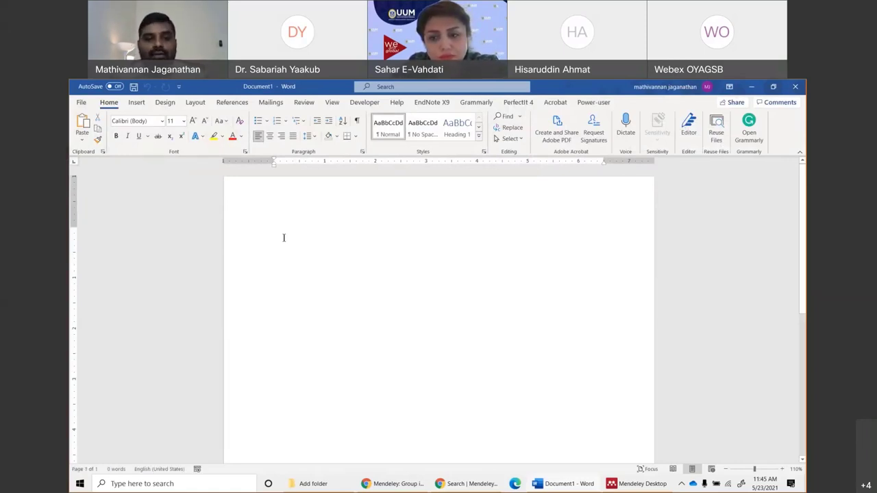
text(=rand)
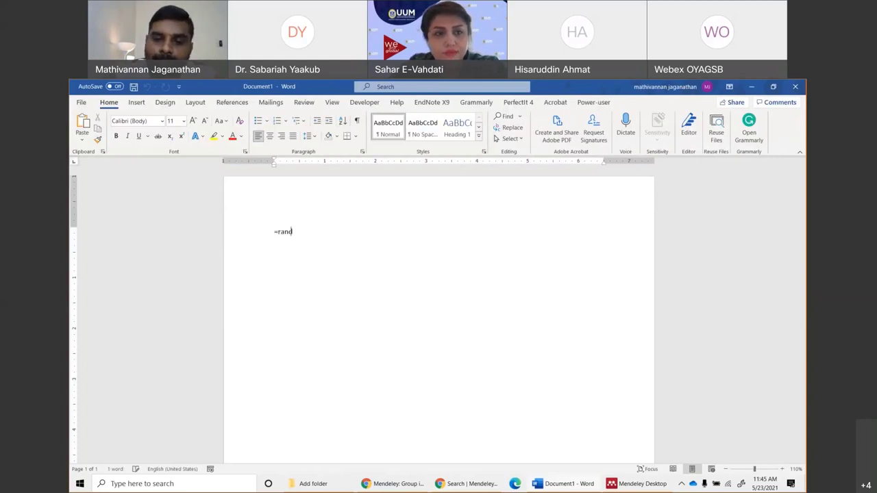
text((5)
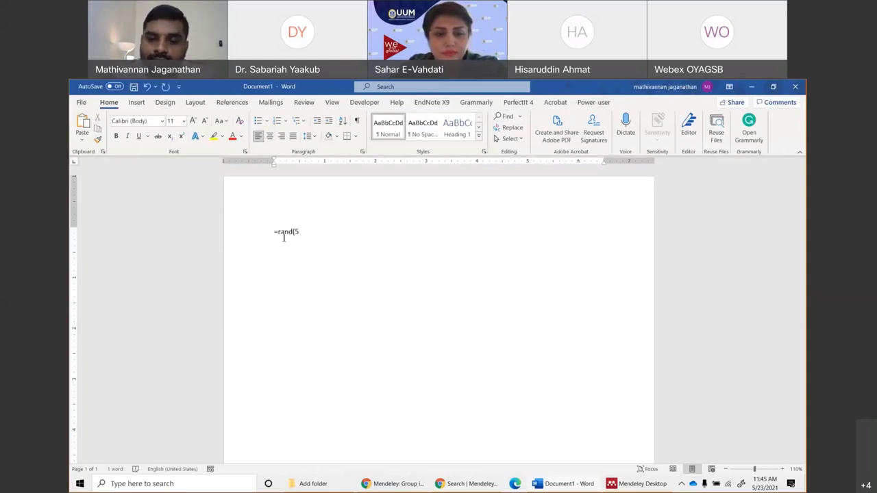
key(BackSpace)
key(BackSpace)
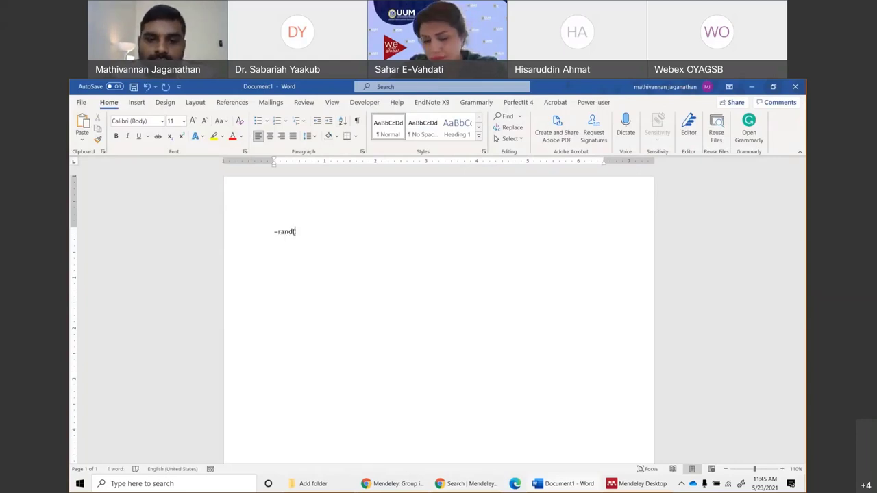
text(6,5))
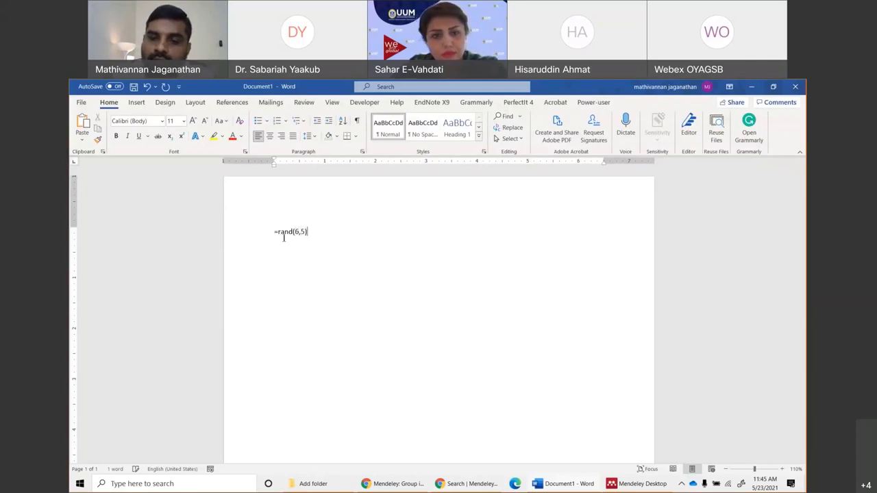
key(Return)
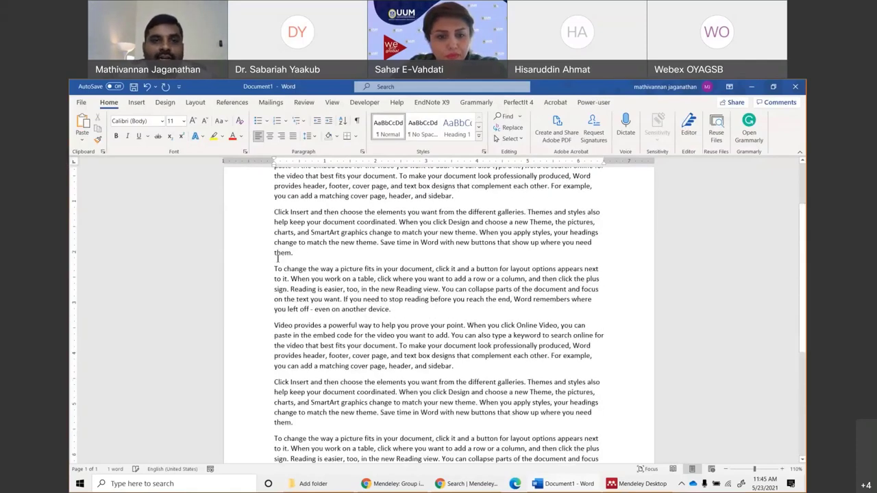
Justify all paragraphs and place the cursor after 'sidebar' in the first paragraph.
key(ctrl+a)
click(293, 136)
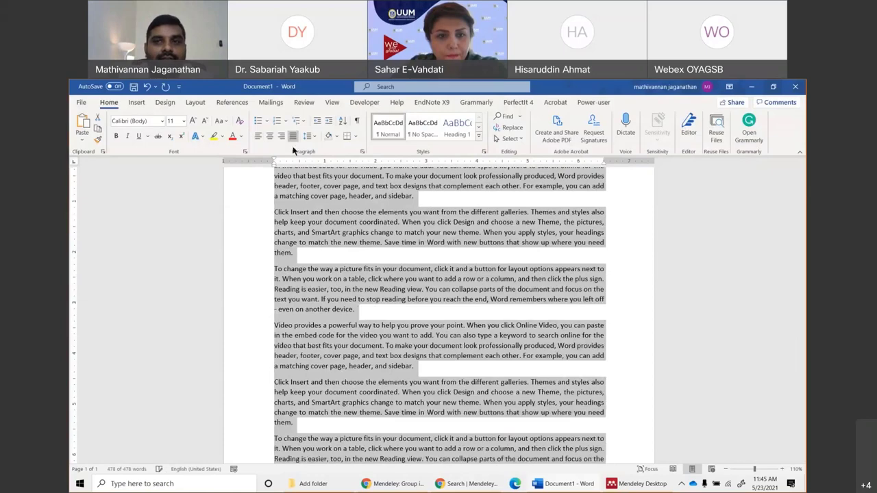
click(393, 258)
scroll(392, 259, up, 3)
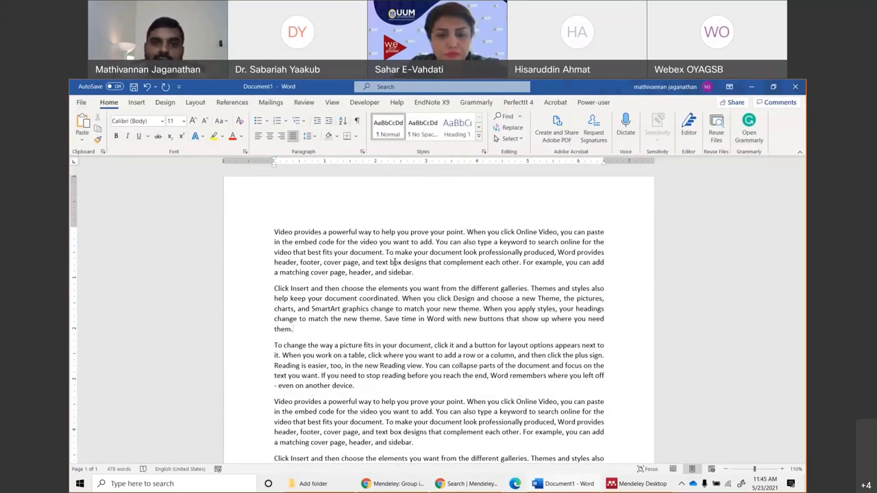
click(413, 272)
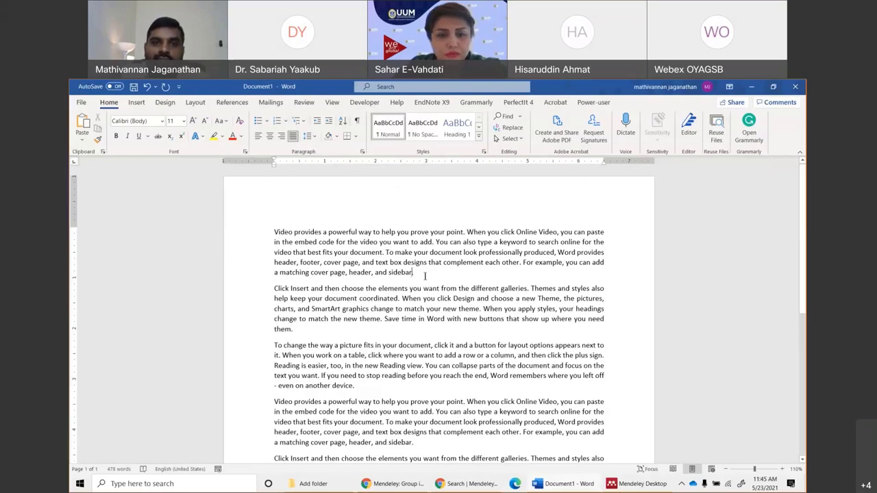
scroll(418, 288, up, 7)
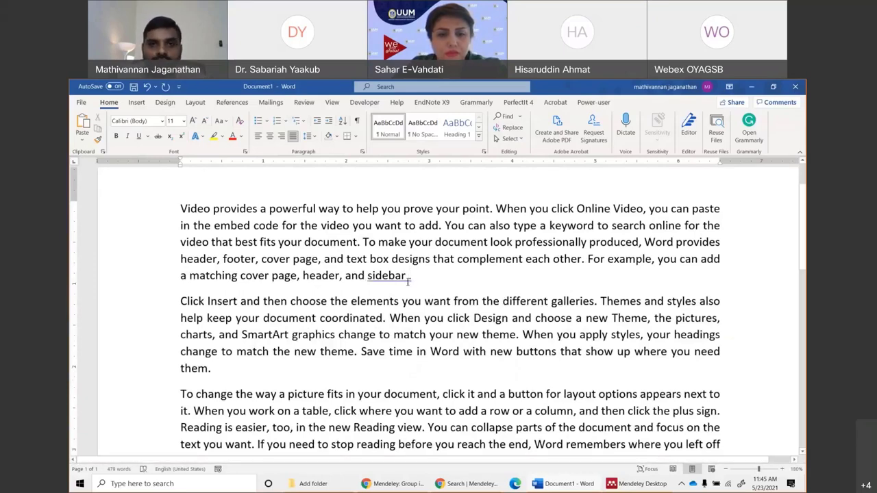
Cite the 2014 Big Five personality traits scale paper after 'sidebar' via Go To Mendeley.
click(231, 104)
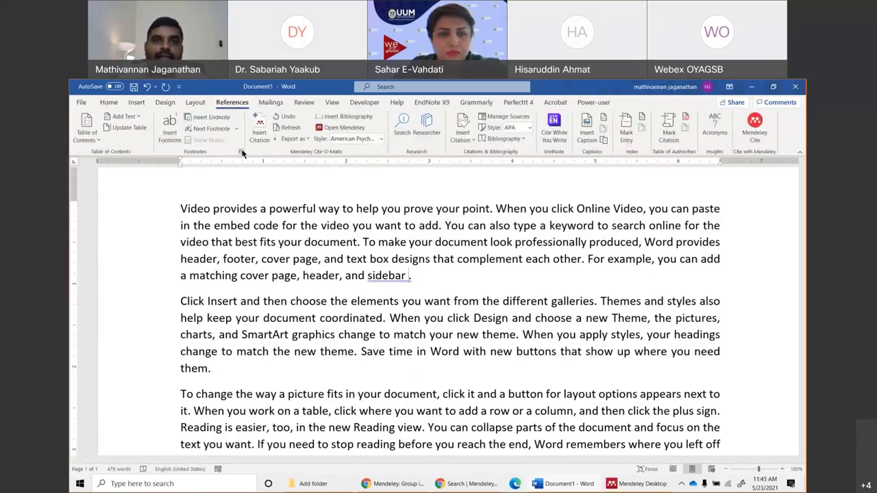
click(260, 131)
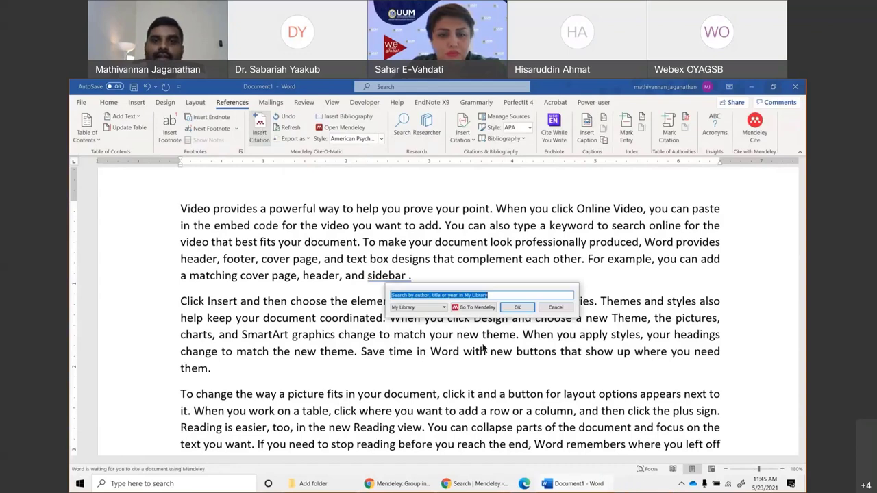
click(464, 311)
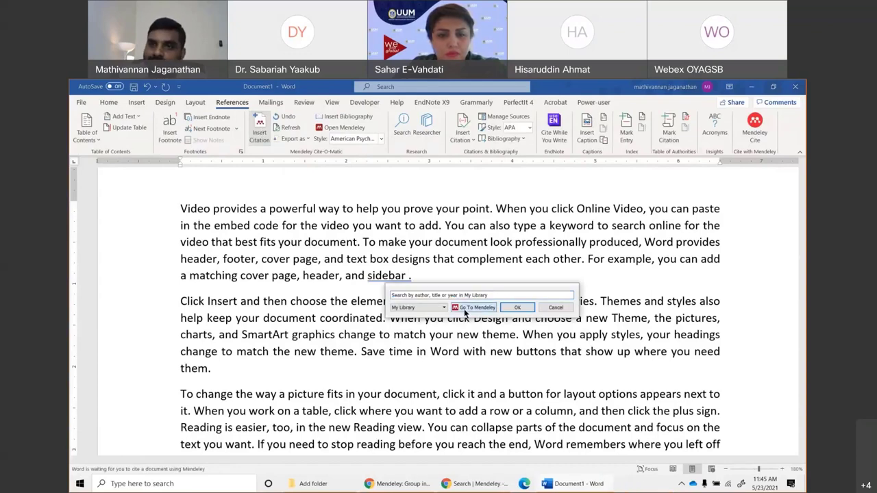
drag(464, 312, 430, 260)
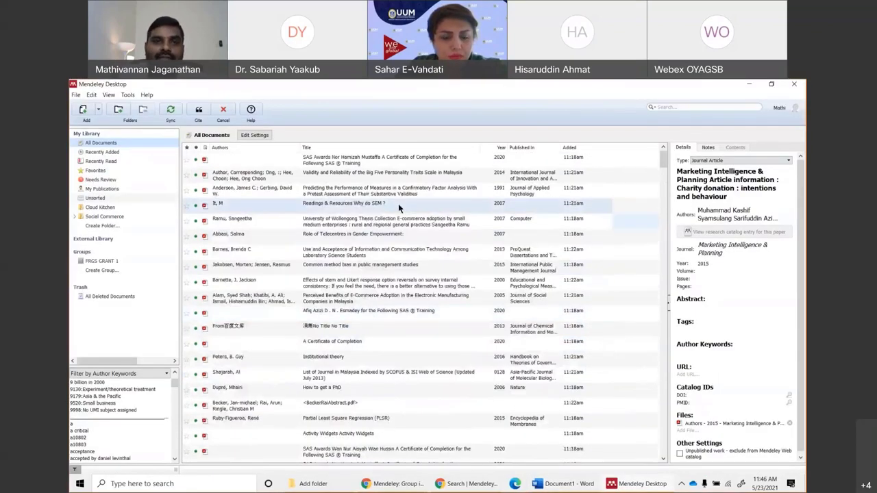
click(396, 176)
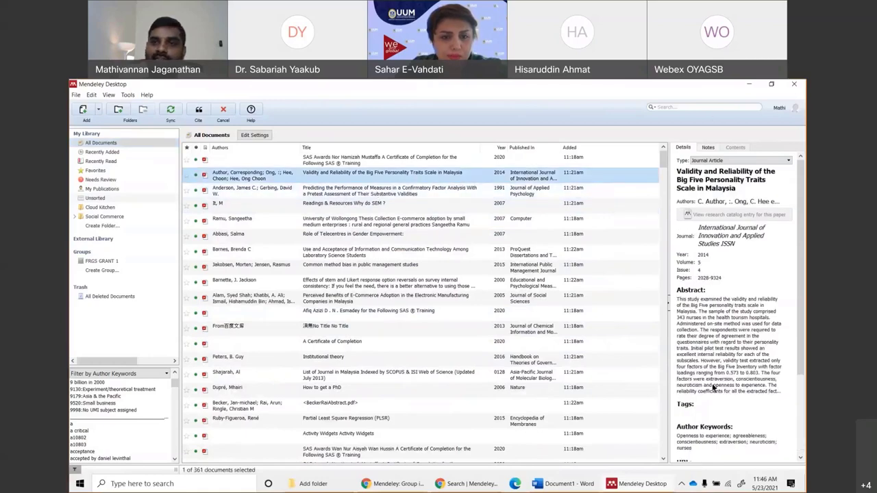
click(199, 113)
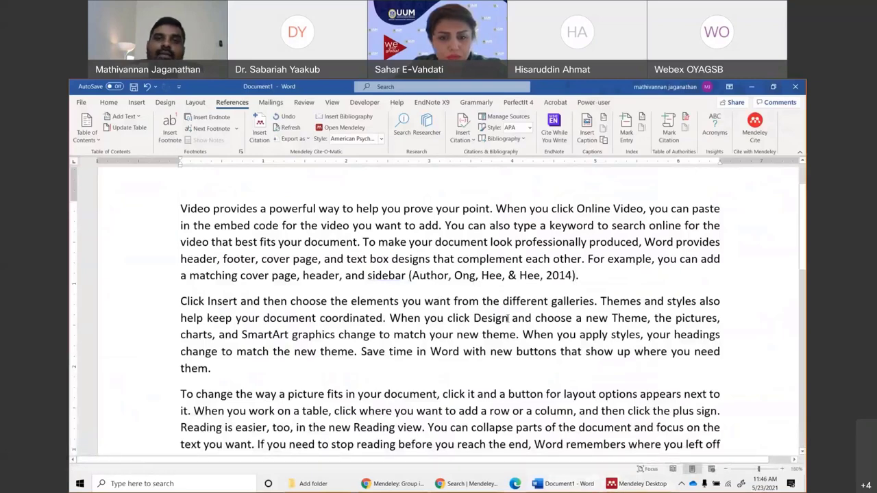
click(446, 276)
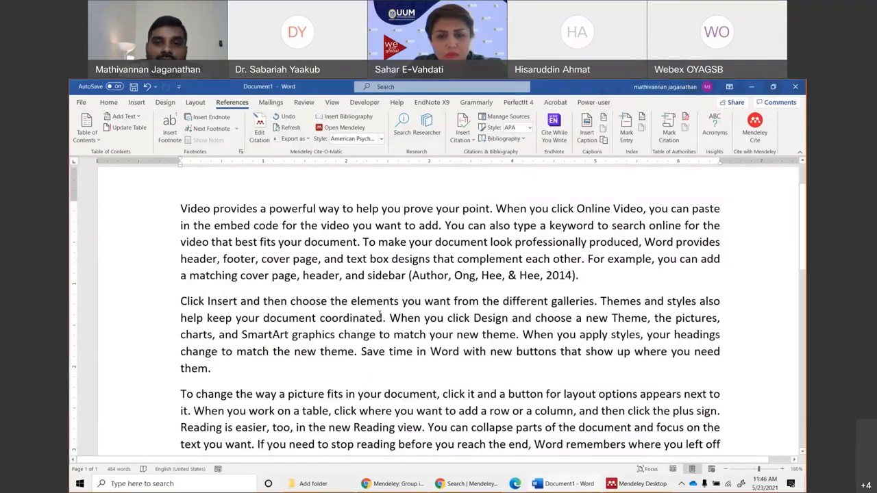
scroll(449, 283, down, 2)
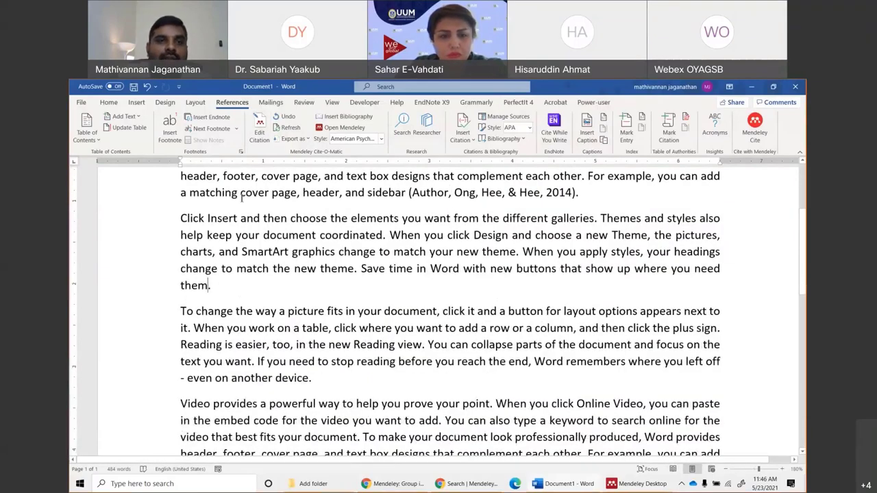
Cite the ICT use and acceptance paper as (Barnes, 2013) after 'them'.
click(259, 130)
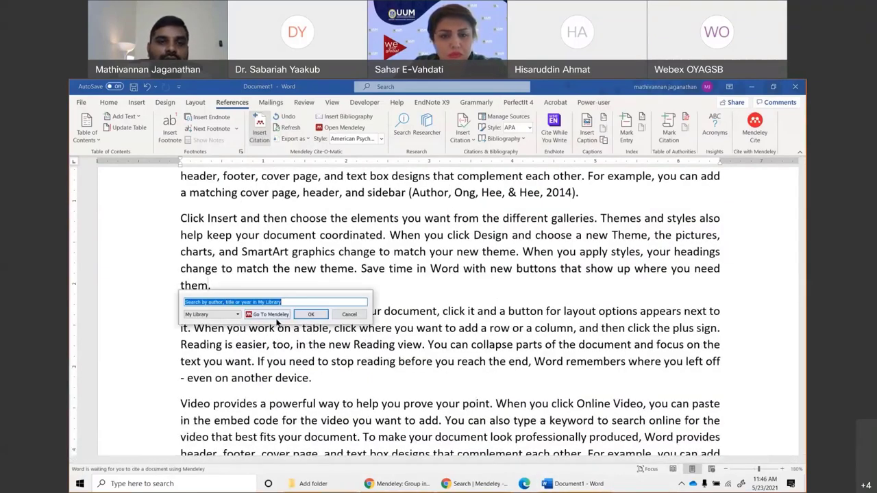
click(271, 314)
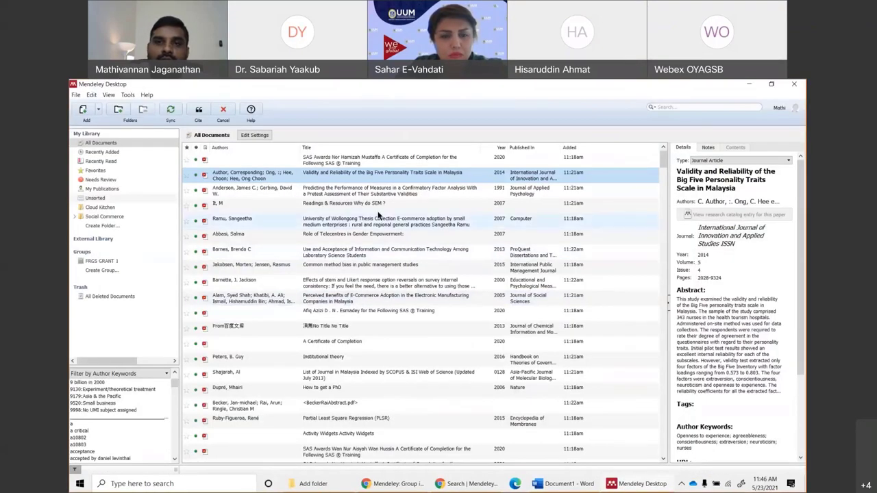
click(726, 203)
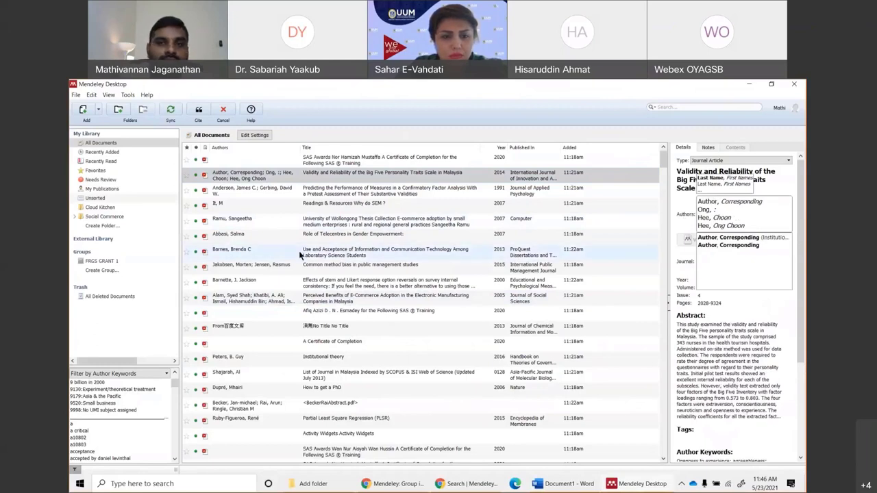
click(299, 255)
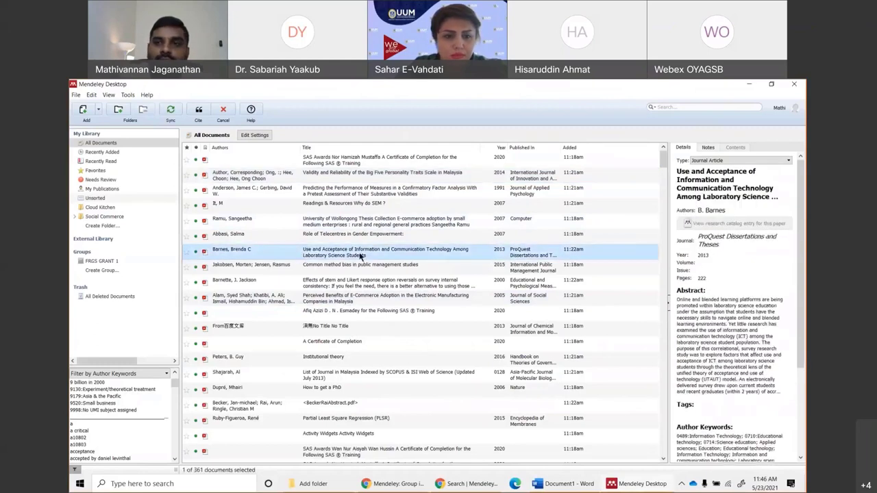
click(198, 110)
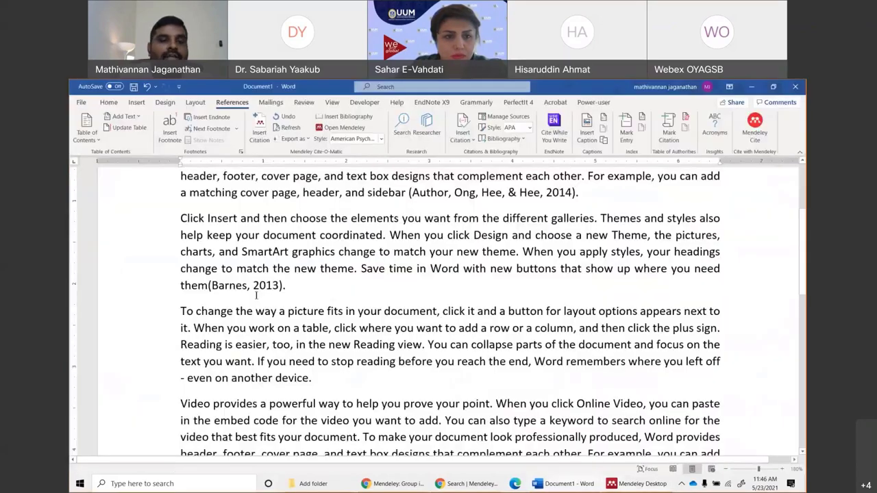
Add a full stop after the (Author, Ong, Hee, & Hee, 2014) citation.
scroll(398, 287, up, 2)
click(573, 275)
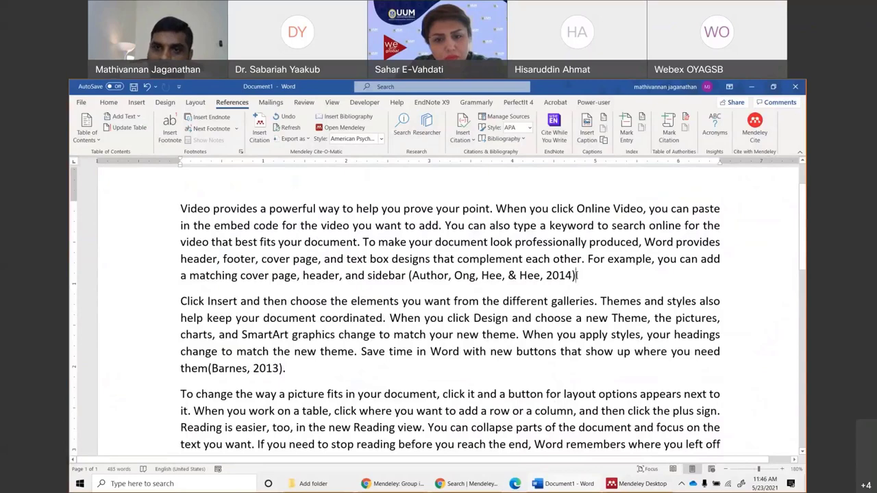
text(.)
click(257, 128)
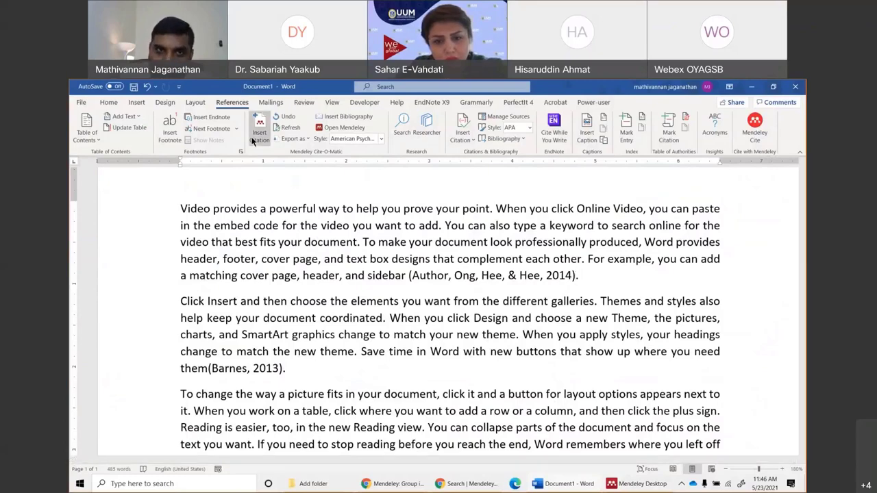
Cite the Hierarchical Latent Variable Models paper as (Becker, Klein, & Wetzels, 2012).
click(627, 305)
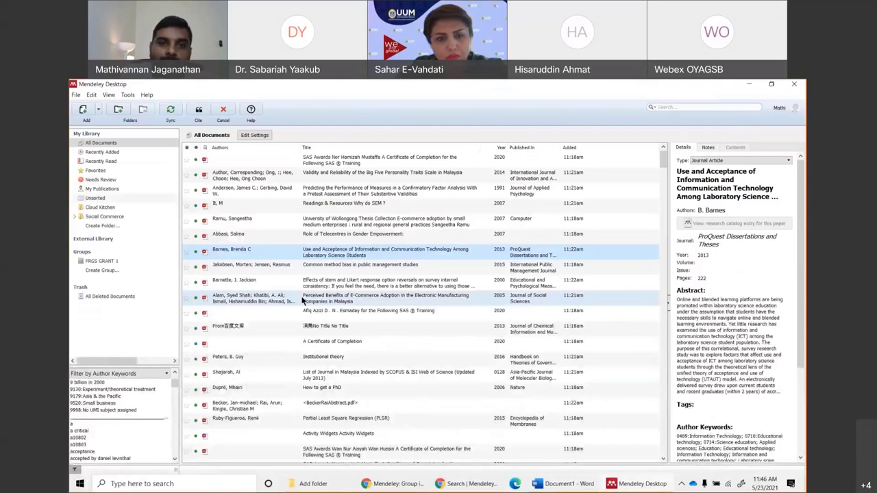
scroll(303, 299, down, 10)
click(319, 255)
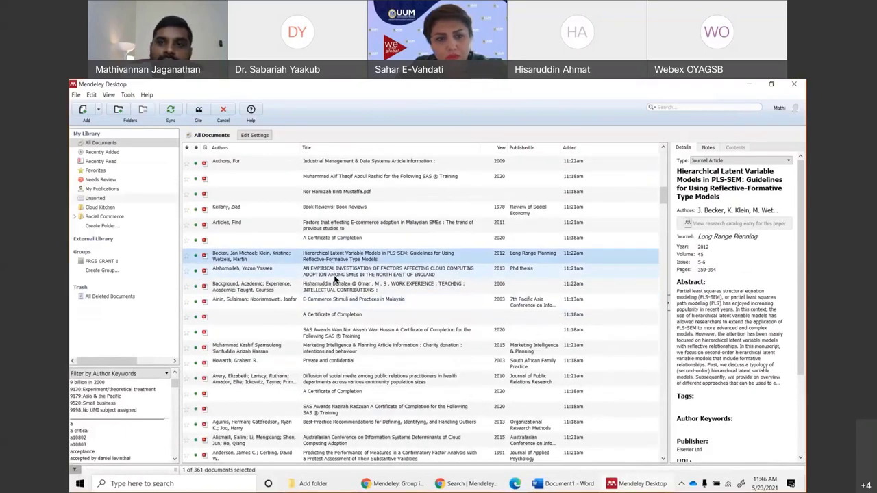
click(198, 112)
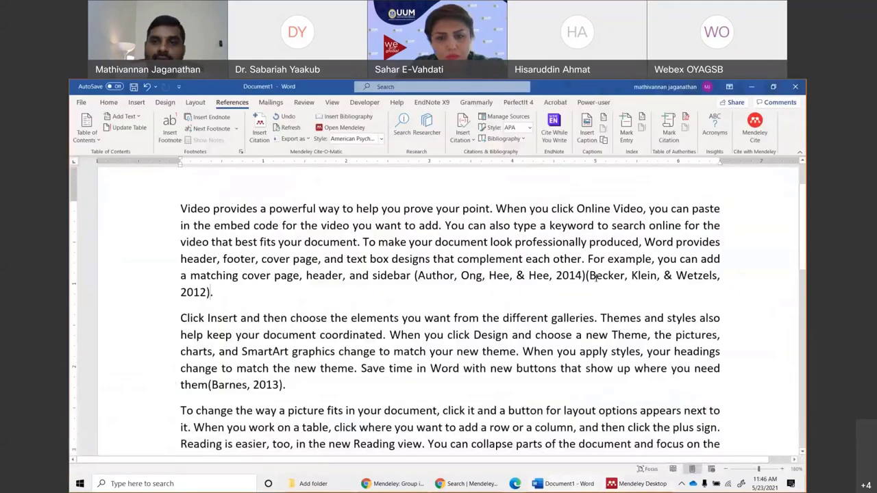
click(415, 275)
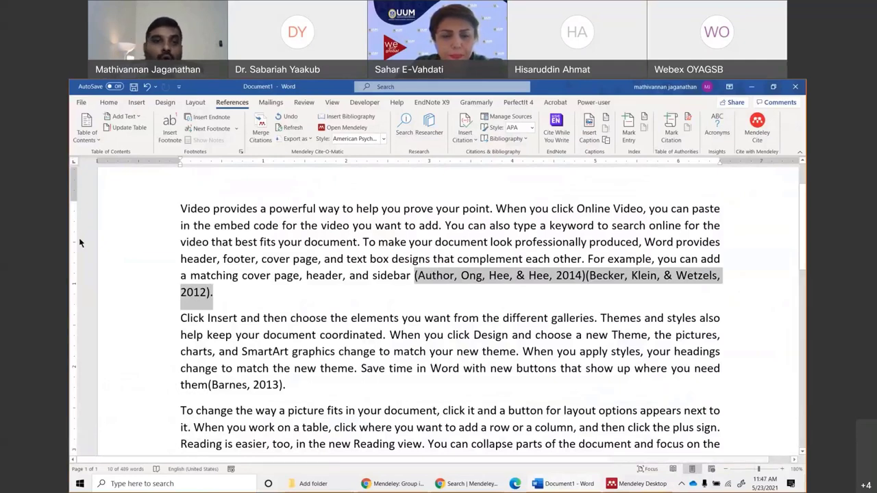
click(212, 292)
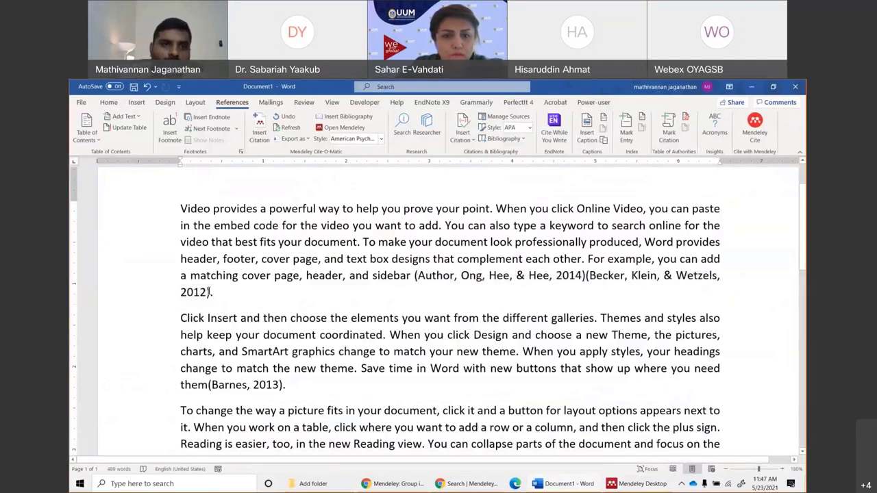
Browse the Mendeley library, trying to select the Anderson and Gerbing 1991 and Validity and Reliability papers.
click(259, 132)
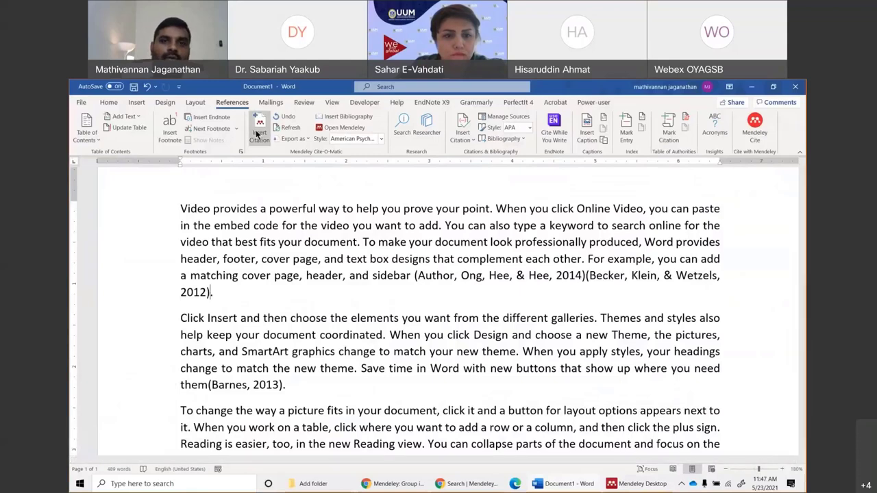
click(269, 322)
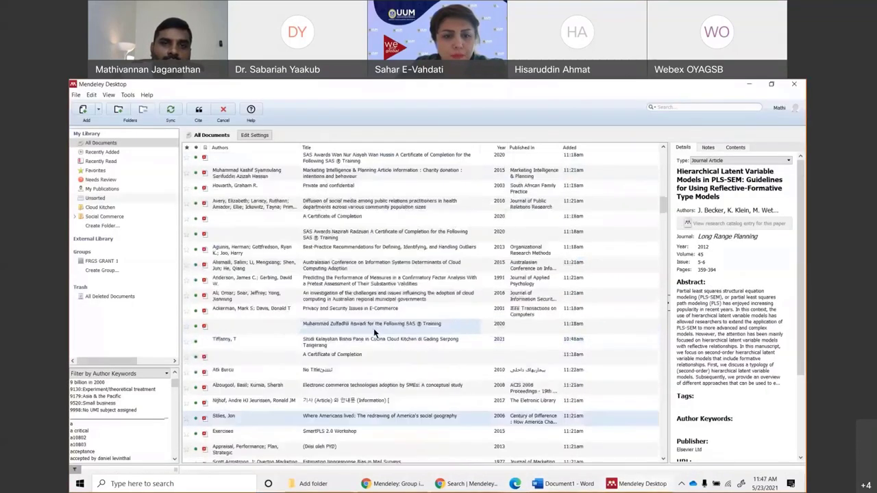
click(373, 265)
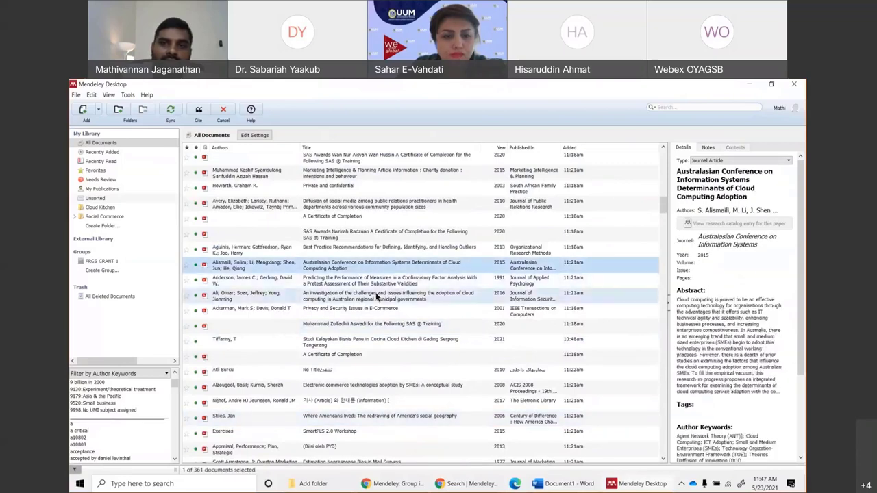
click(376, 296)
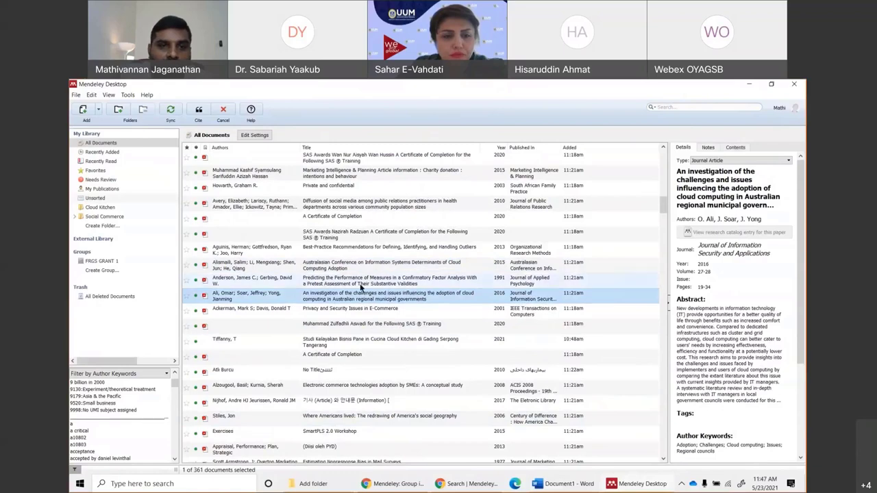
click(349, 266)
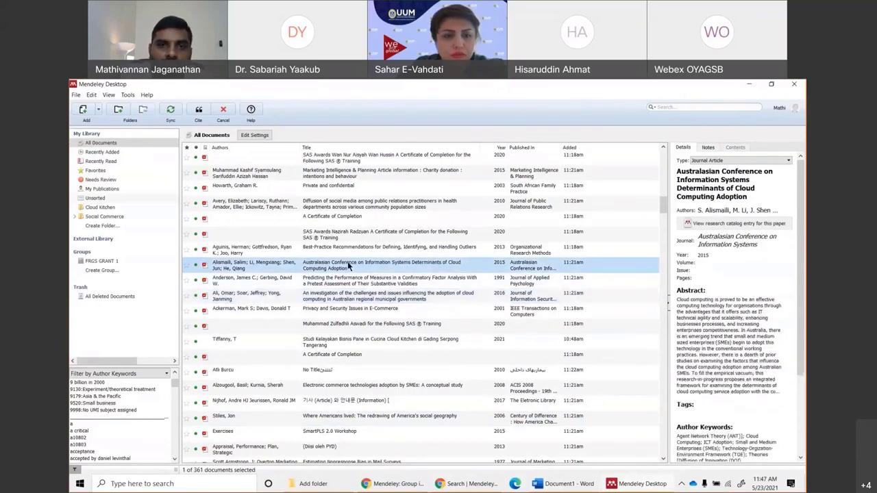
scroll(349, 266, up, 6)
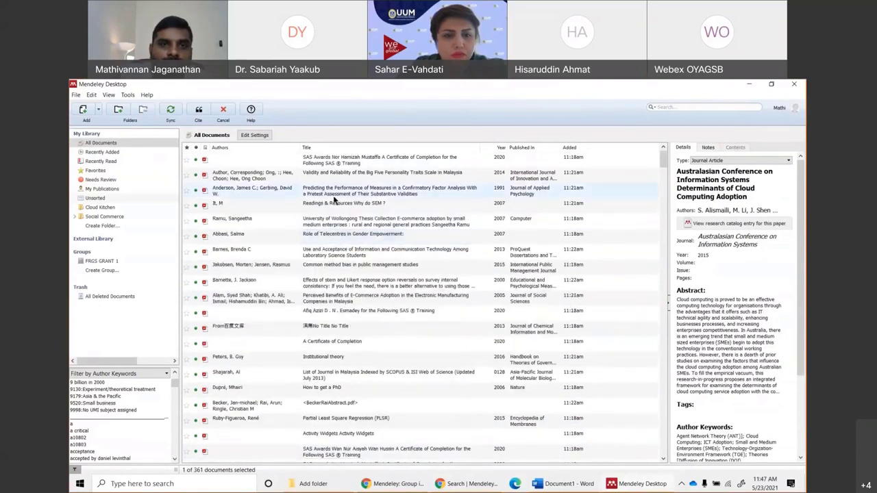
click(336, 195)
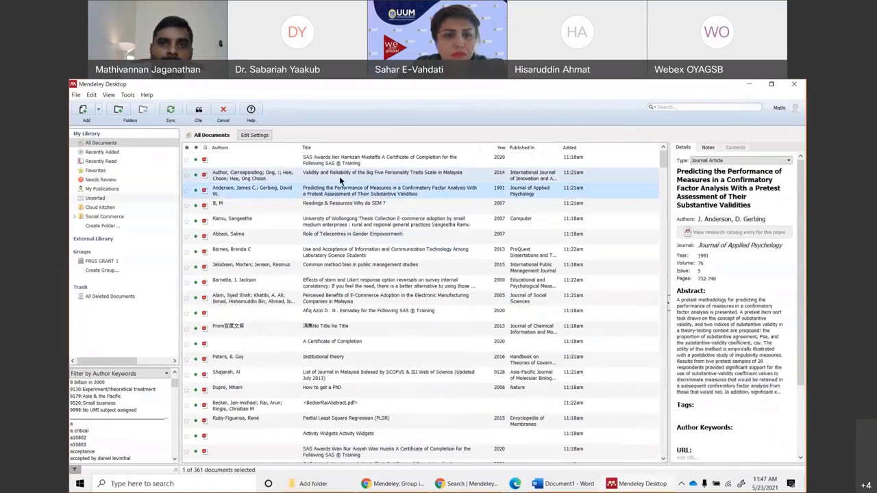
ctrl+click(342, 176)
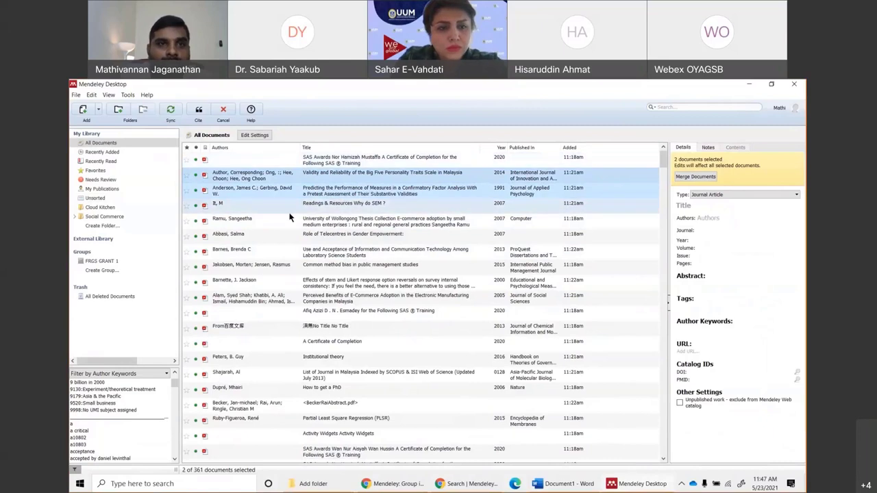
click(308, 197)
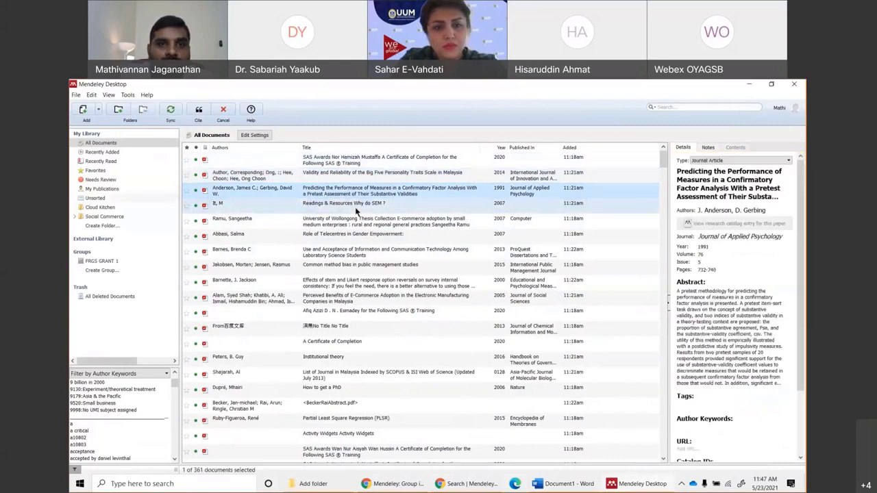
shift+click(348, 203)
click(343, 194)
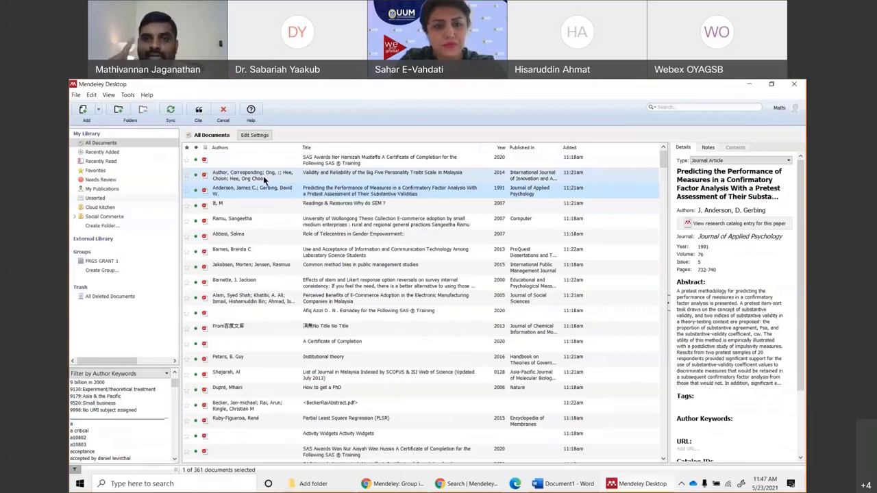
click(235, 177)
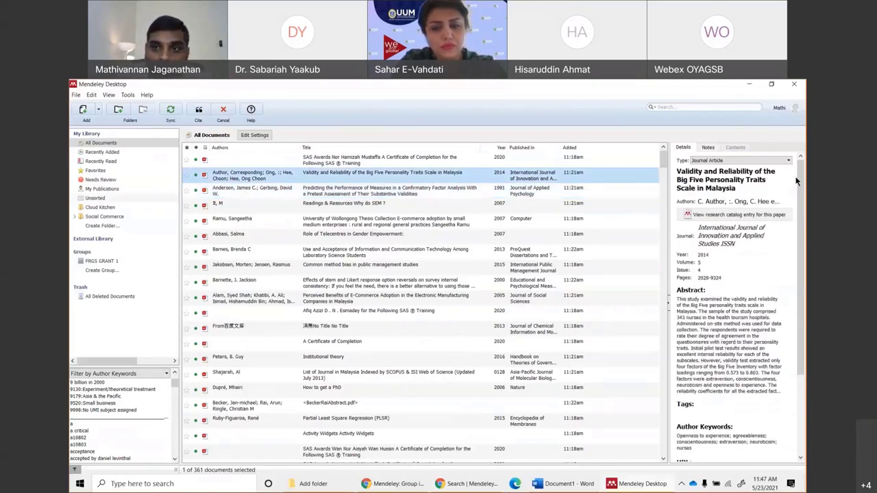
Insert the combined citation (Anderson & Gerbing, 1991; Author et al., 2014) after the Becker citation.
click(542, 483)
click(441, 276)
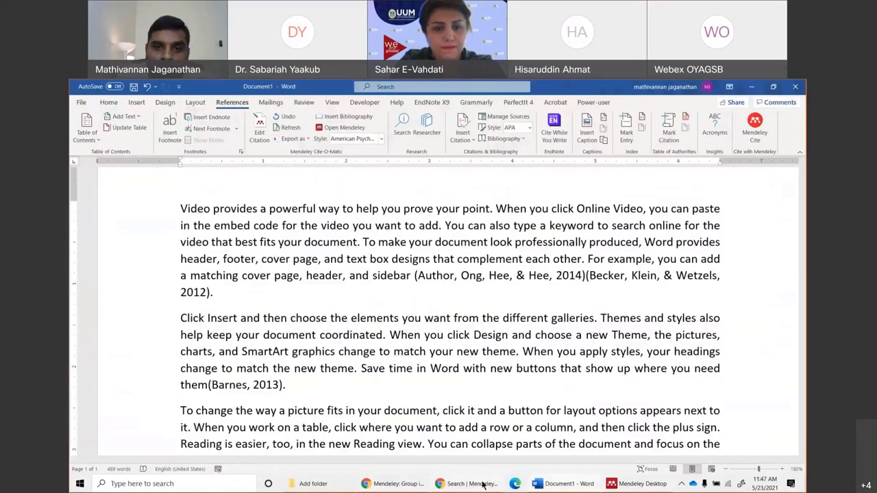
click(483, 484)
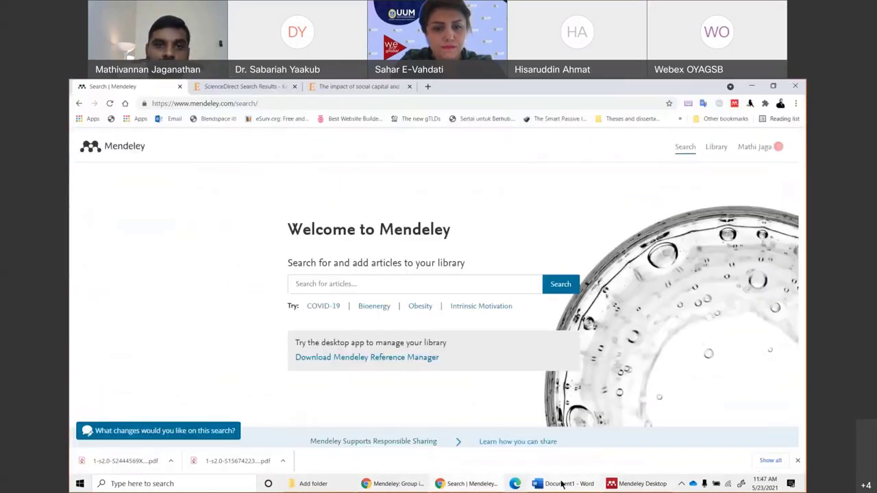
click(560, 483)
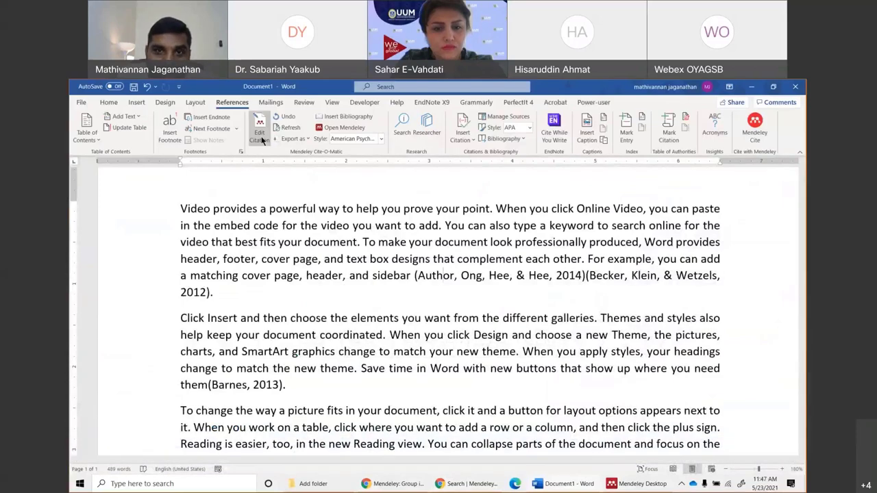
click(256, 208)
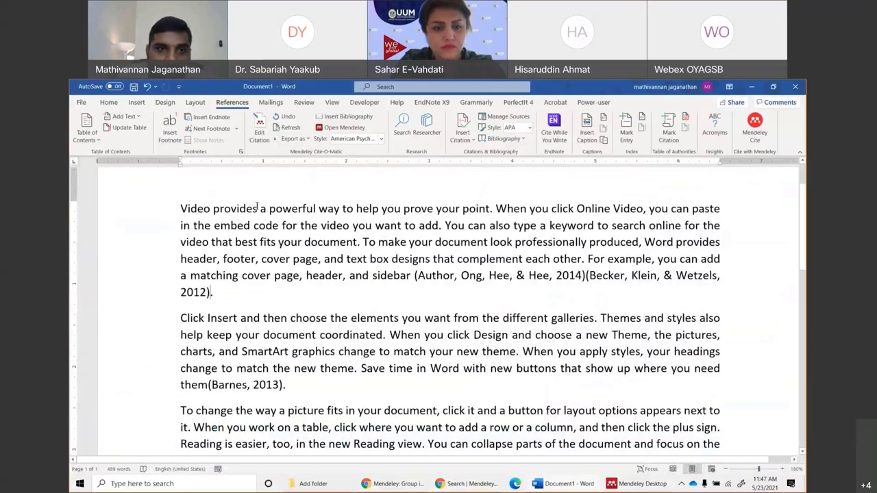
click(260, 131)
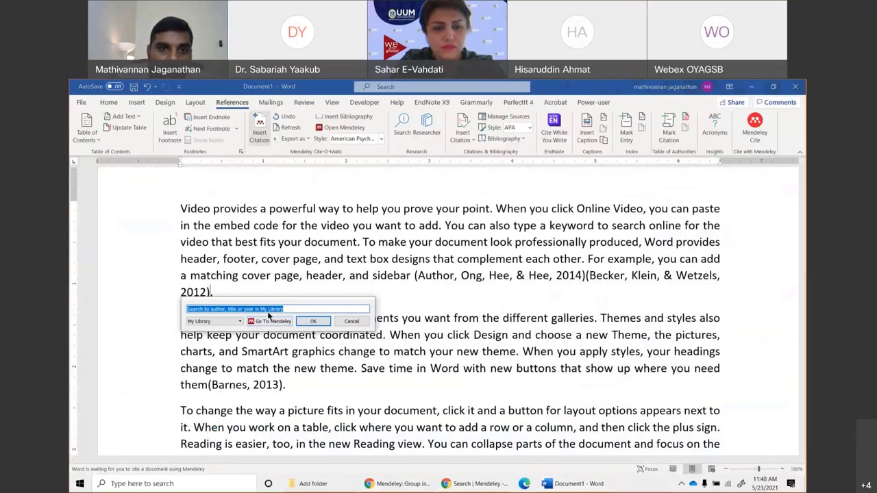
click(266, 322)
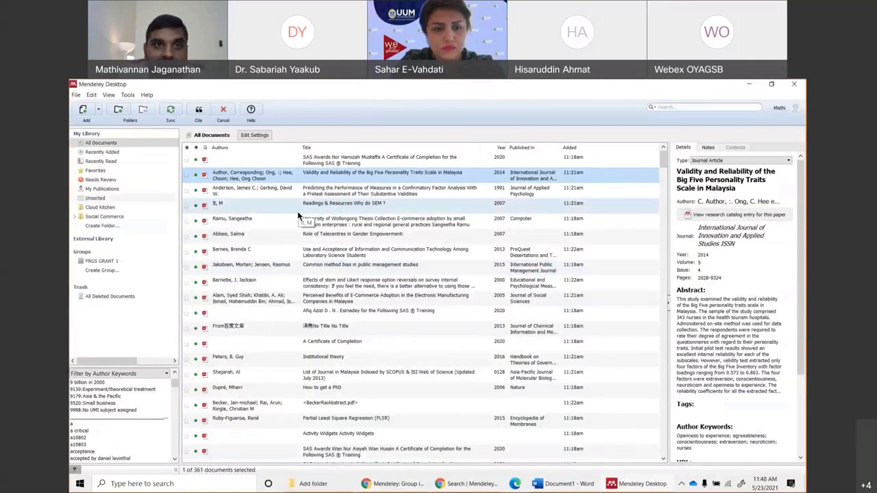
shift+click(285, 192)
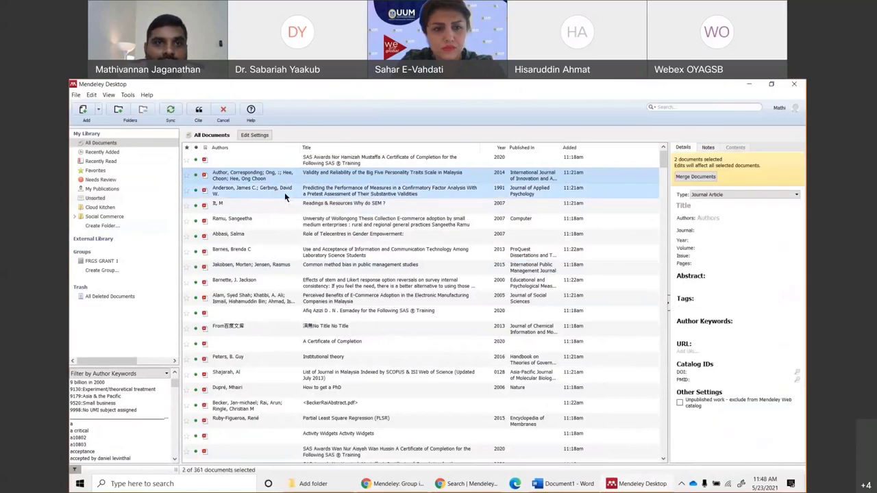
click(199, 112)
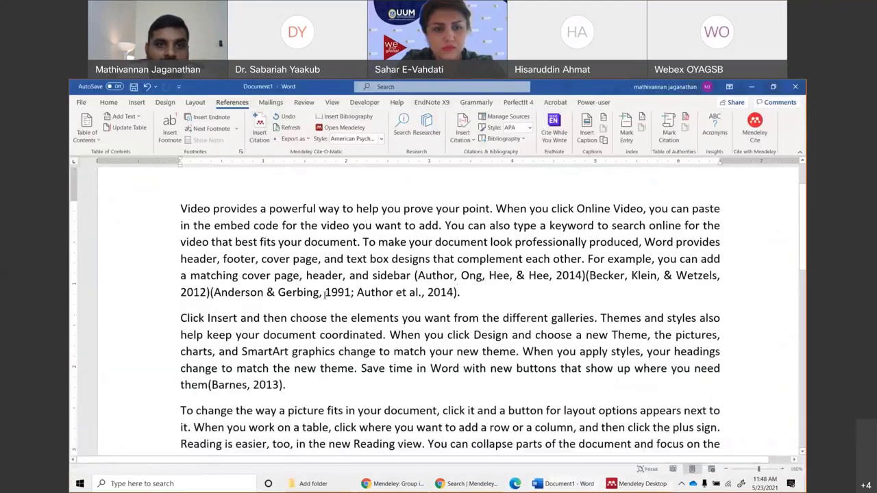
click(383, 293)
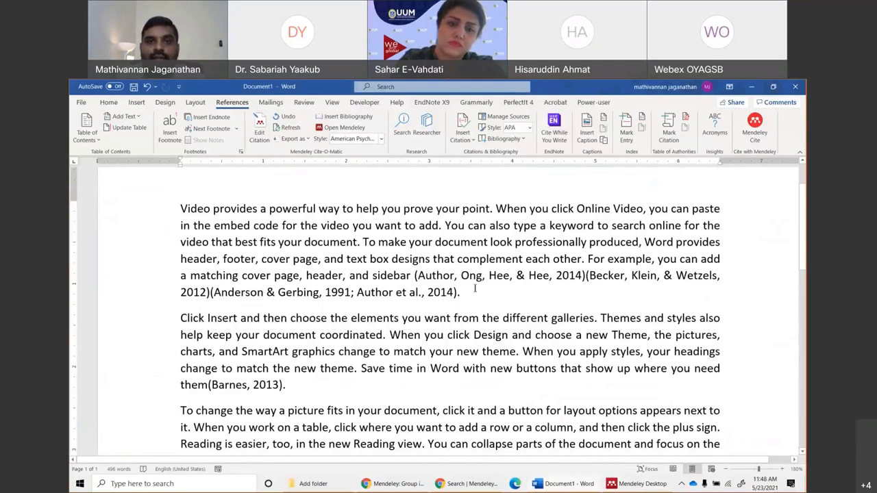
drag(417, 276, 554, 275)
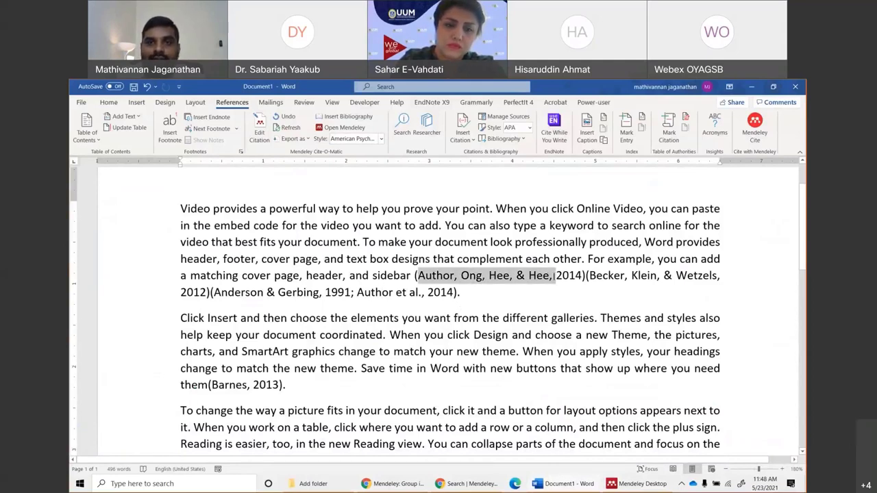
click(395, 310)
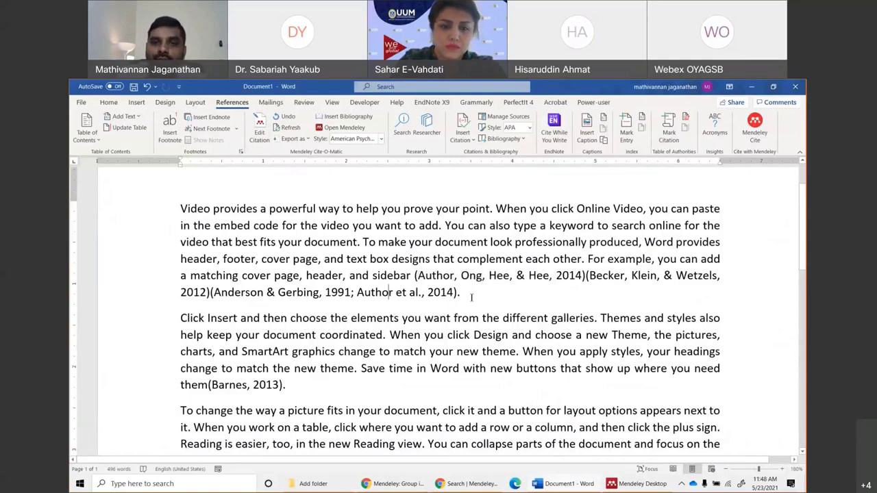
click(450, 292)
drag(449, 292, 415, 276)
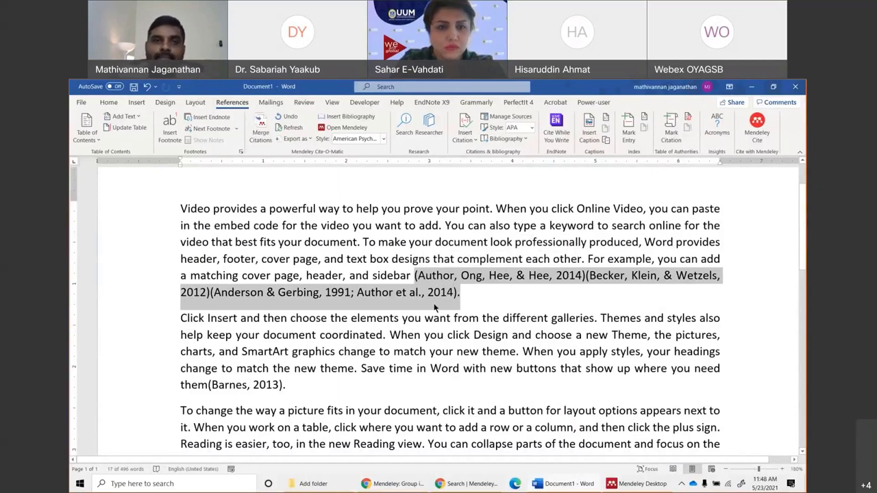
click(262, 144)
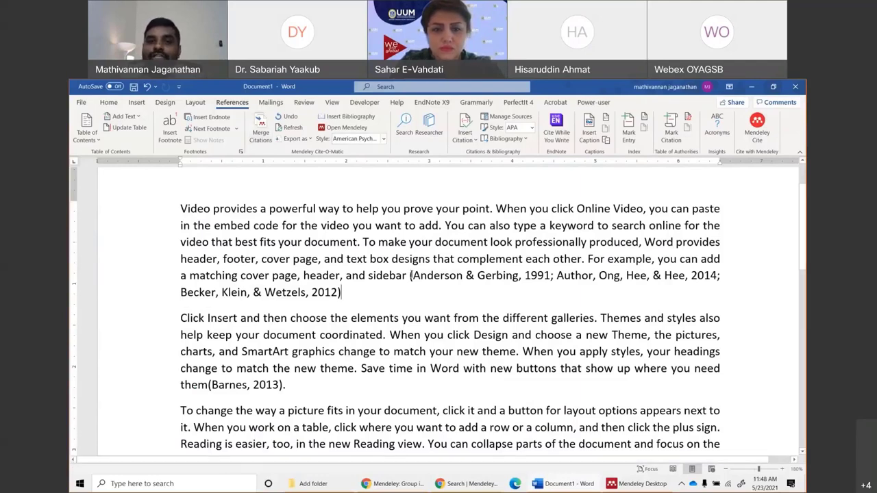
click(409, 277)
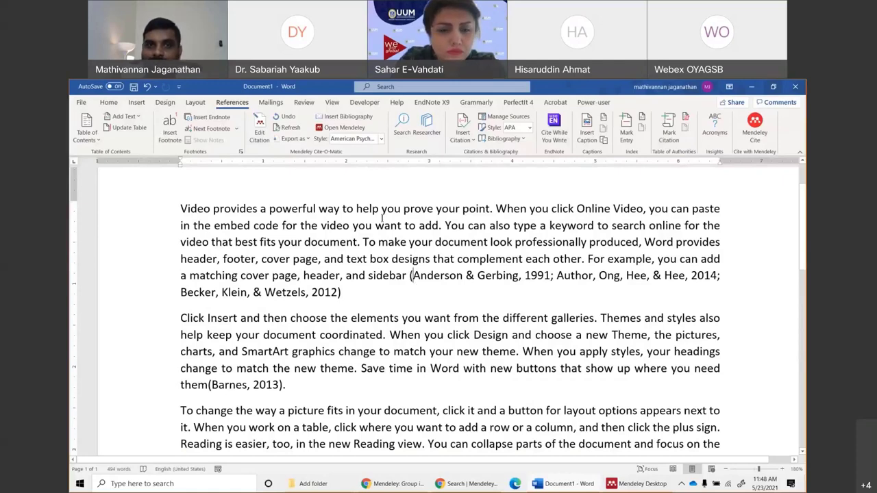
click(361, 139)
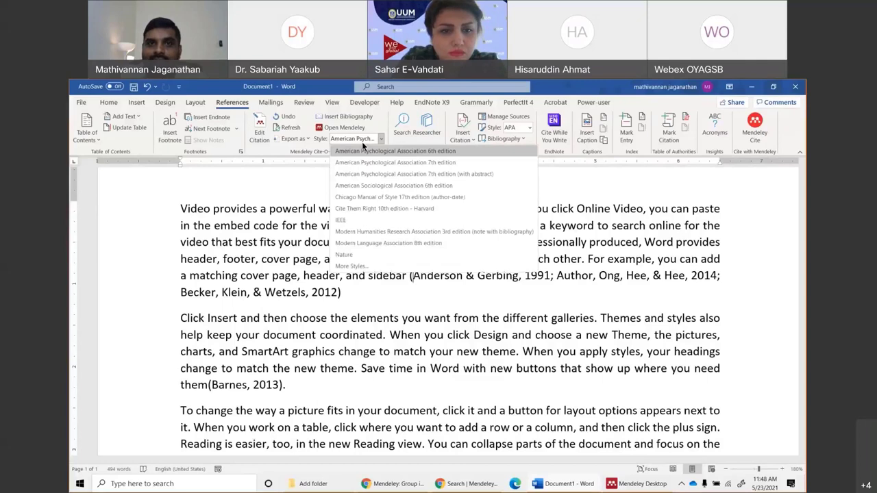
click(442, 163)
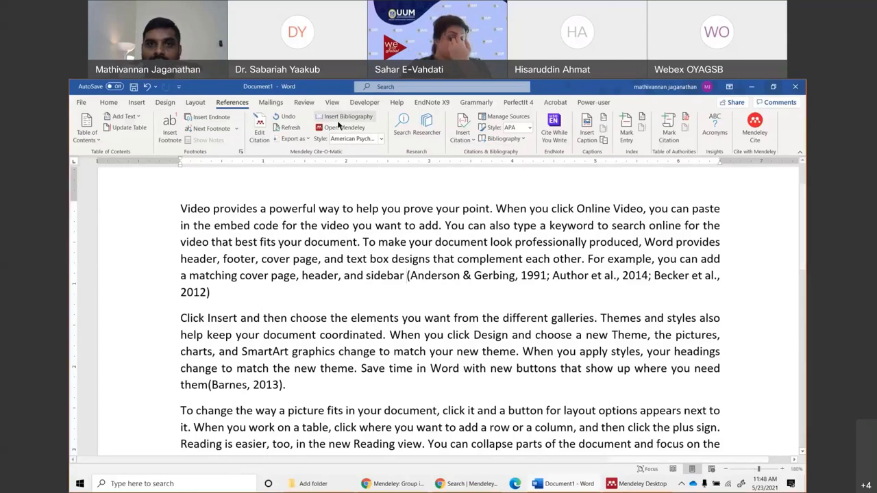
click(356, 139)
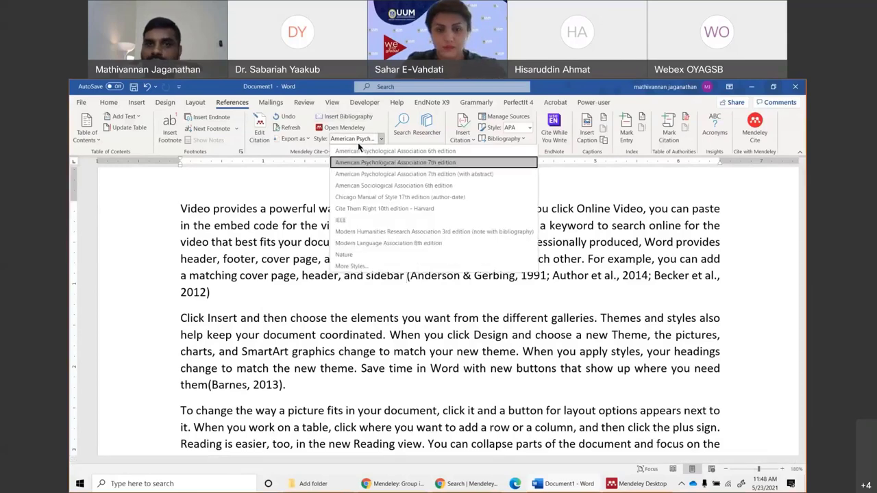
click(378, 151)
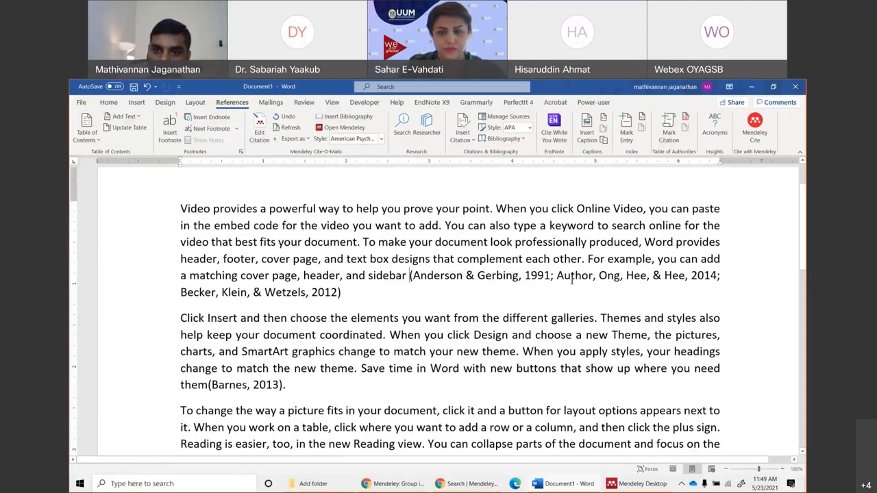
click(565, 276)
drag(556, 275, 594, 275)
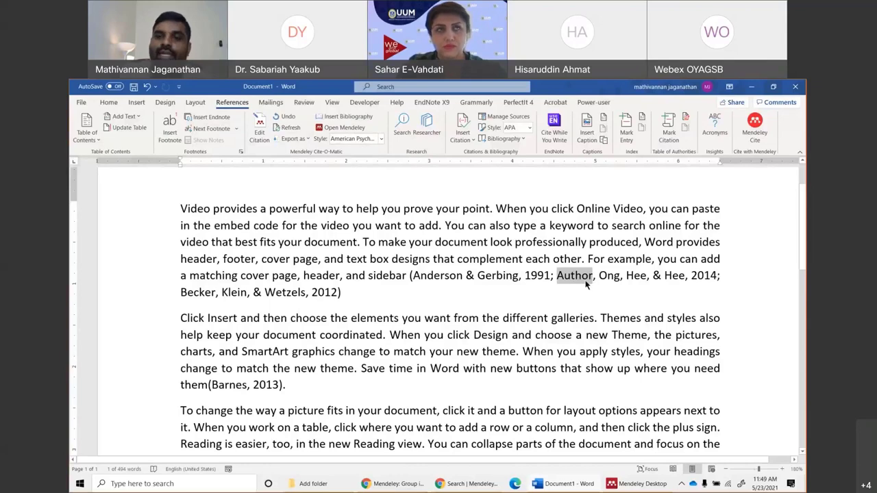
In Mendeley, open the PDF of the Validity and Reliability Big Five personality traits paper.
key(alt+Tab)
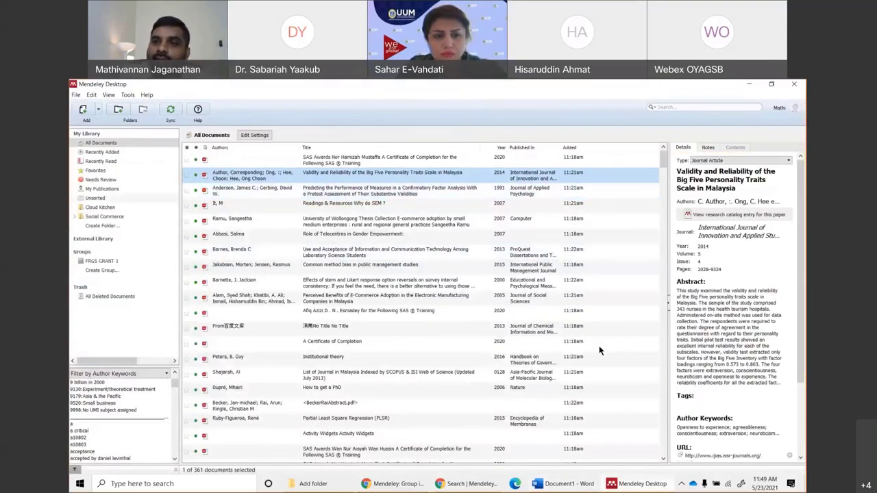
click(726, 201)
click(281, 165)
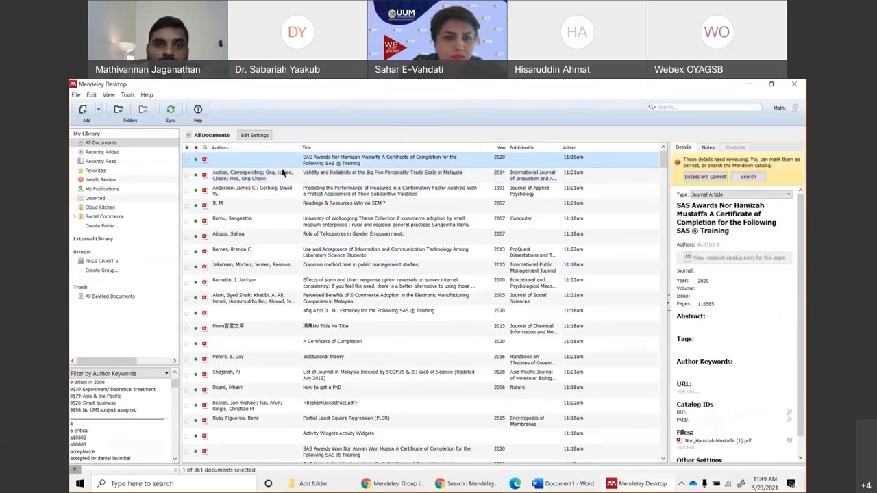
double_click(278, 170)
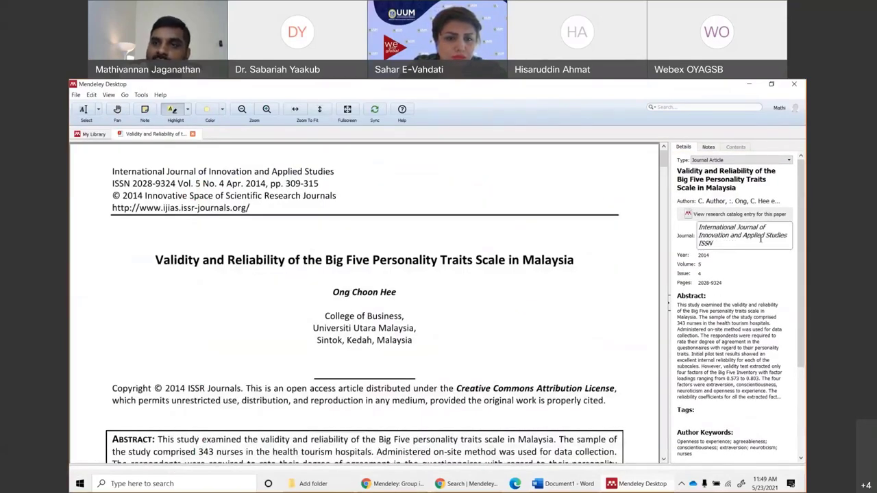
click(739, 201)
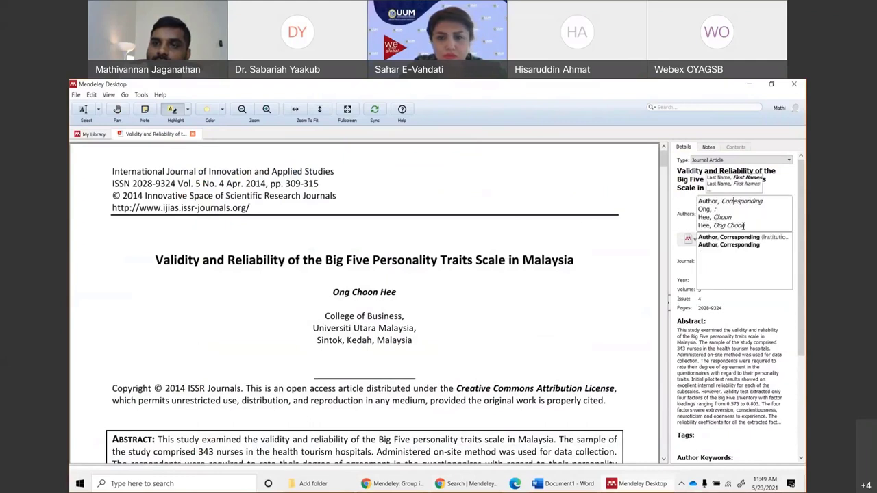
drag(747, 223, 699, 198)
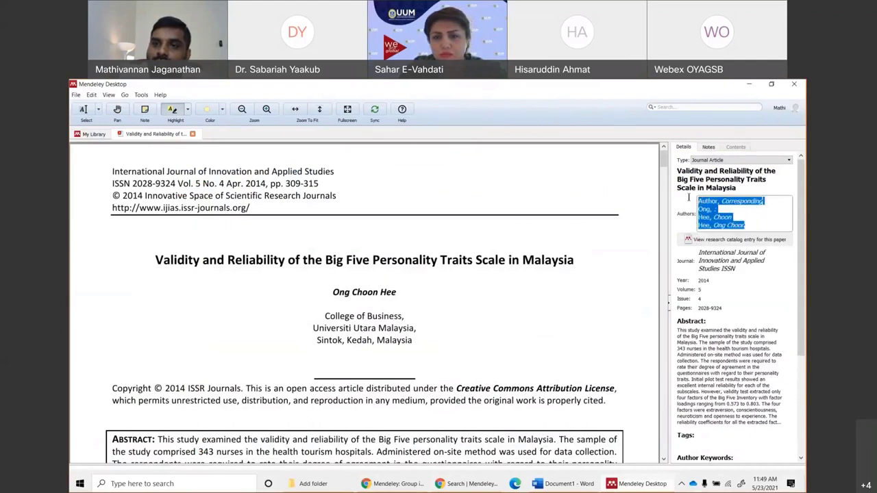
key(BackSpace)
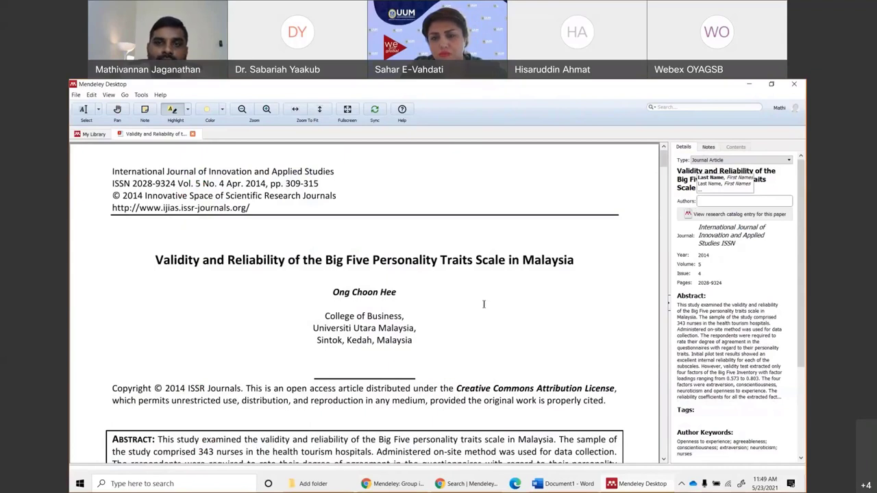
key(ctrl+z)
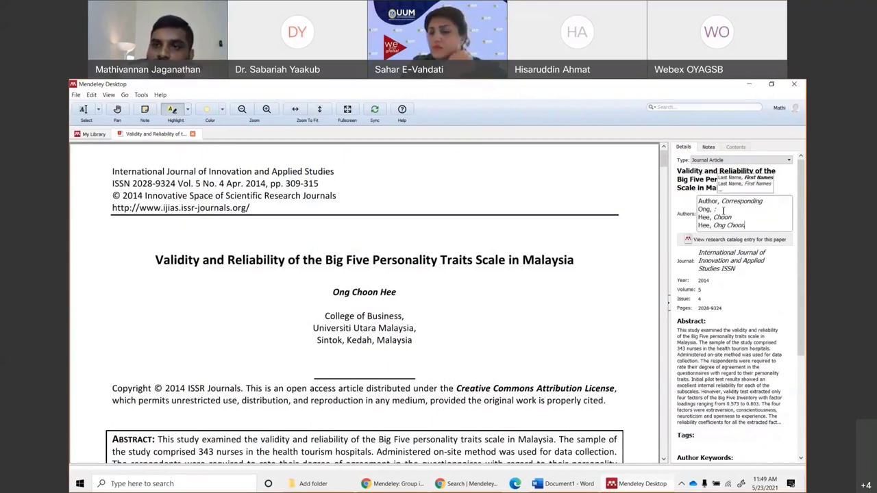
drag(718, 210, 693, 201)
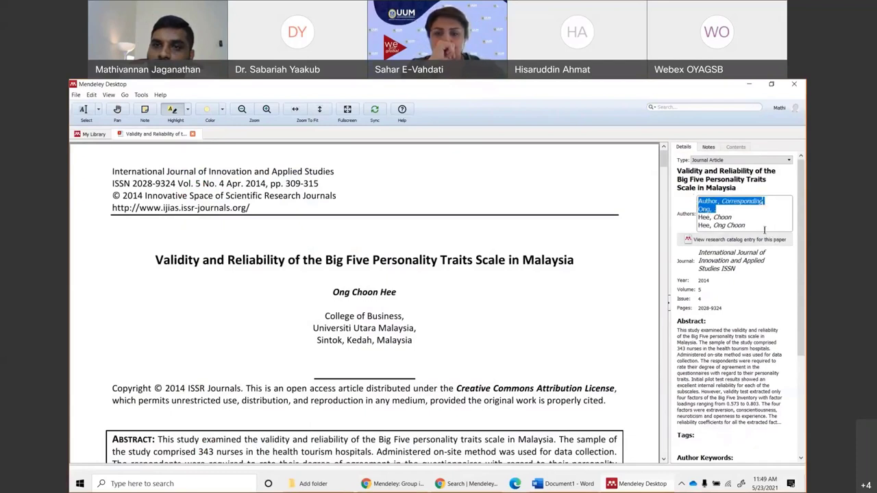
drag(739, 217, 698, 198)
key(BackSpace)
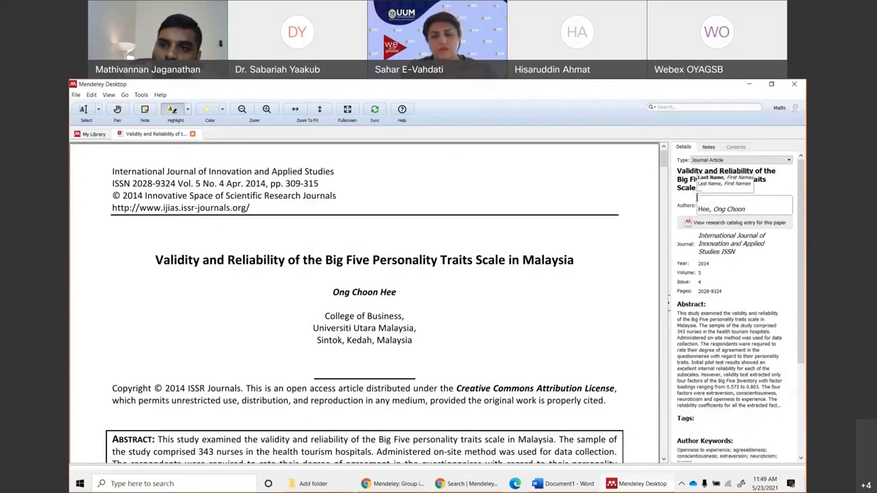
key(Delete)
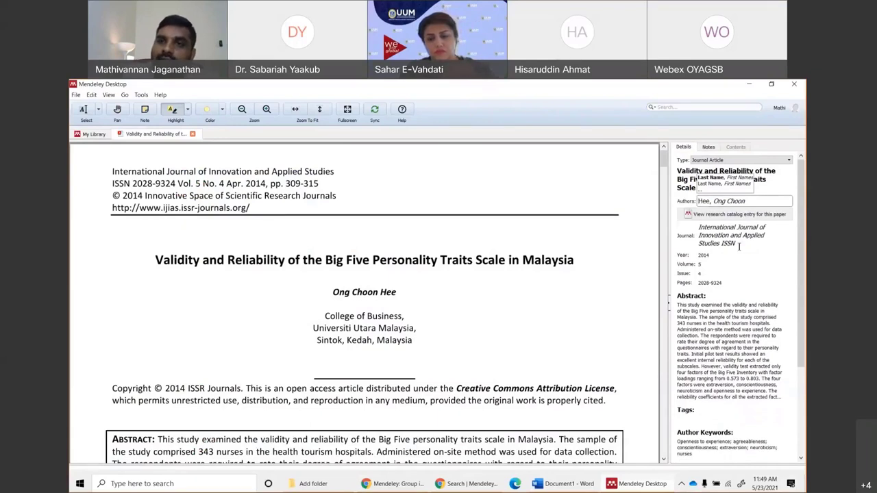
click(740, 241)
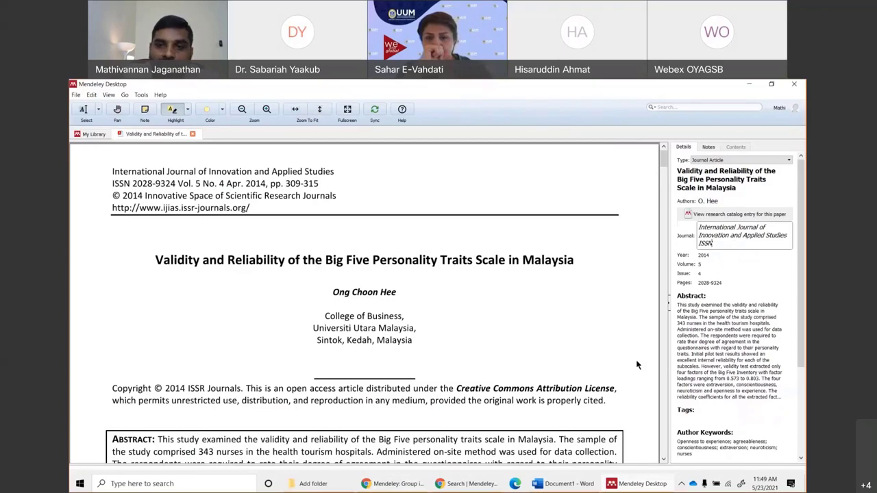
Refresh Word's citations so the merged citation ends with 'Hee, 2014', then return to Mendeley.
click(563, 485)
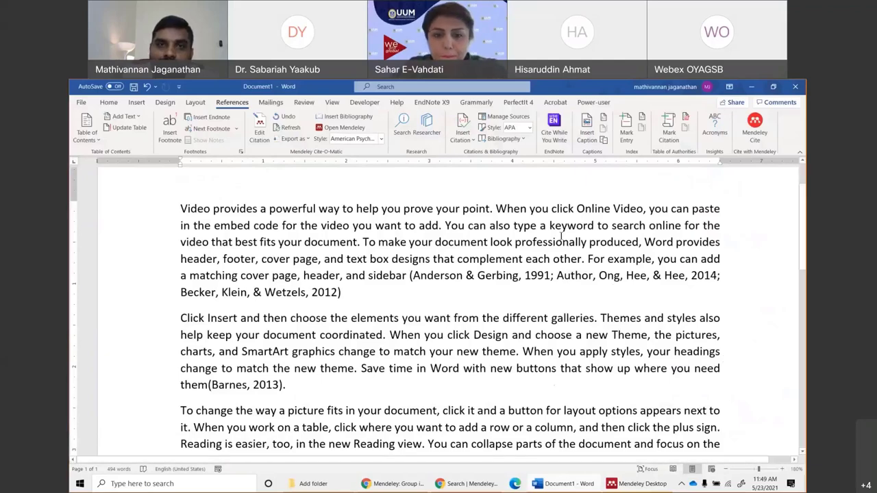
click(291, 128)
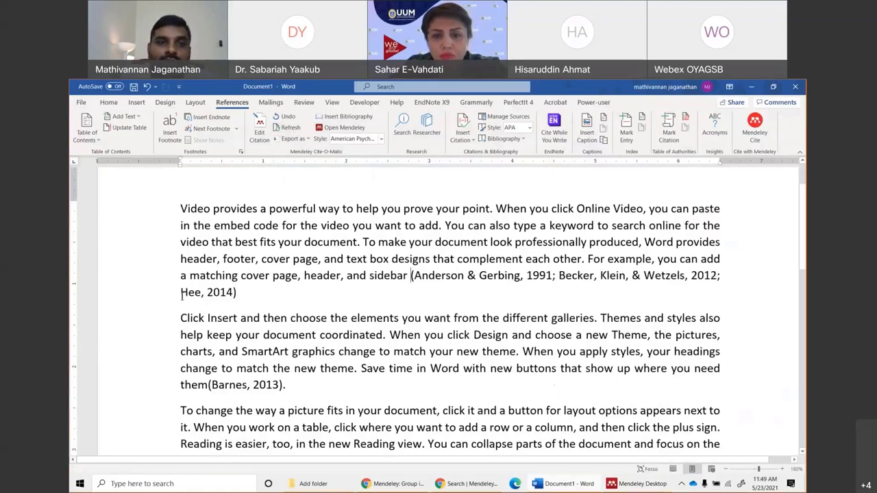
click(222, 293)
drag(221, 293, 236, 293)
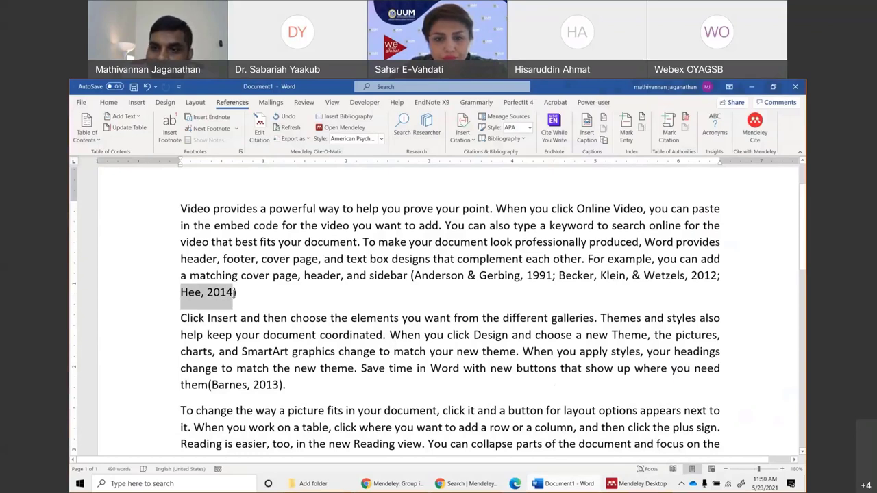
click(190, 291)
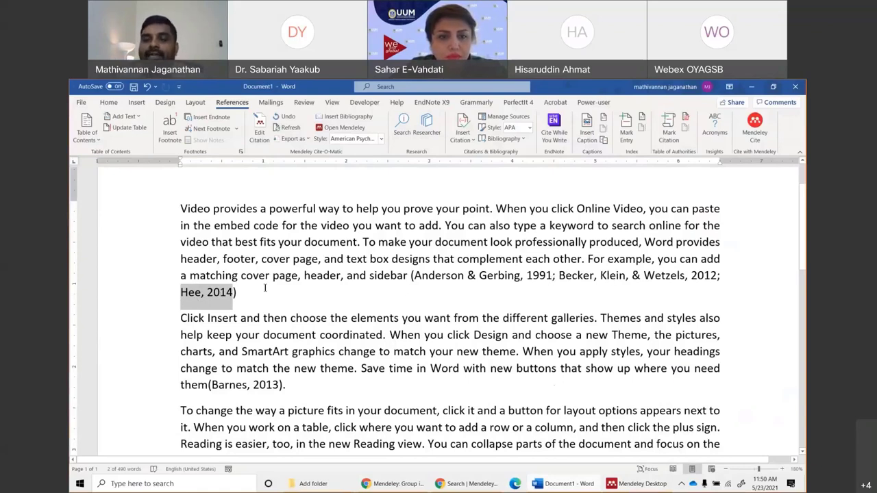
click(616, 484)
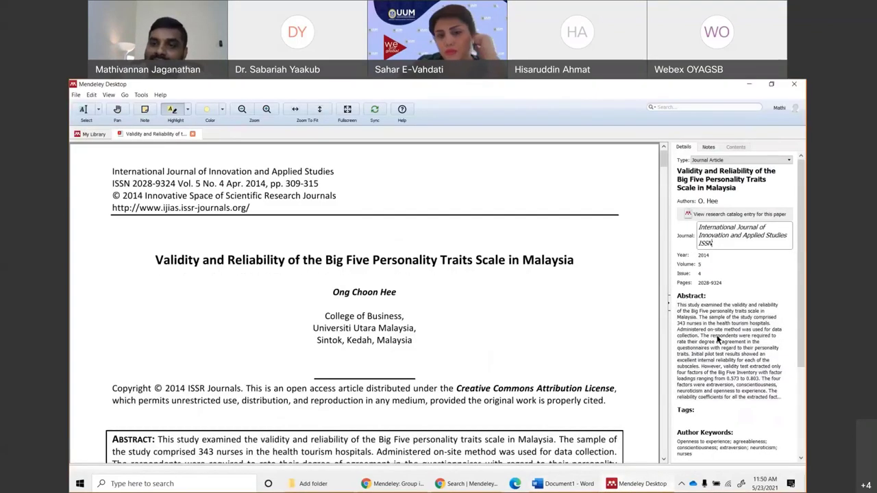
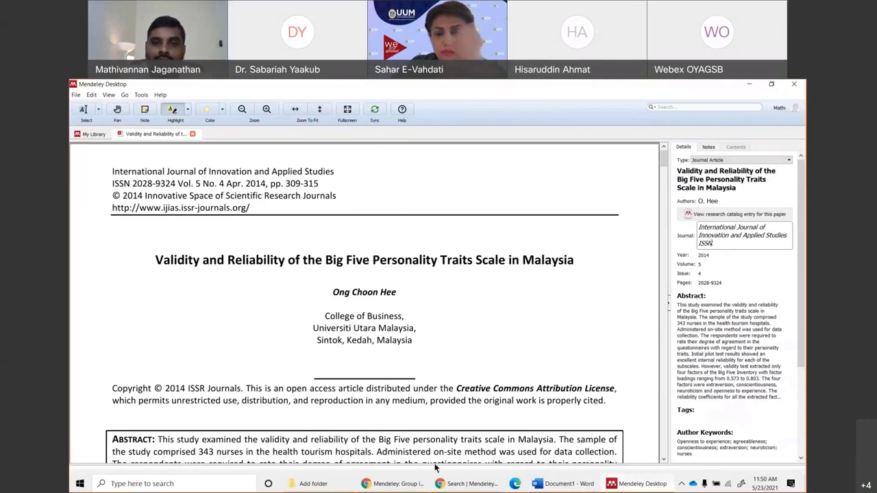
Bring Document1 back to the front in Word and scroll to its last paragraph.
click(556, 483)
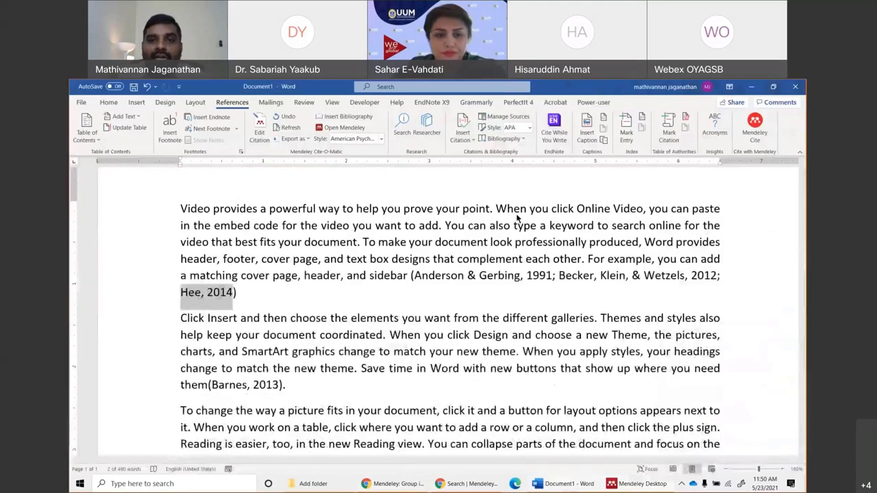
scroll(335, 277, down, 10)
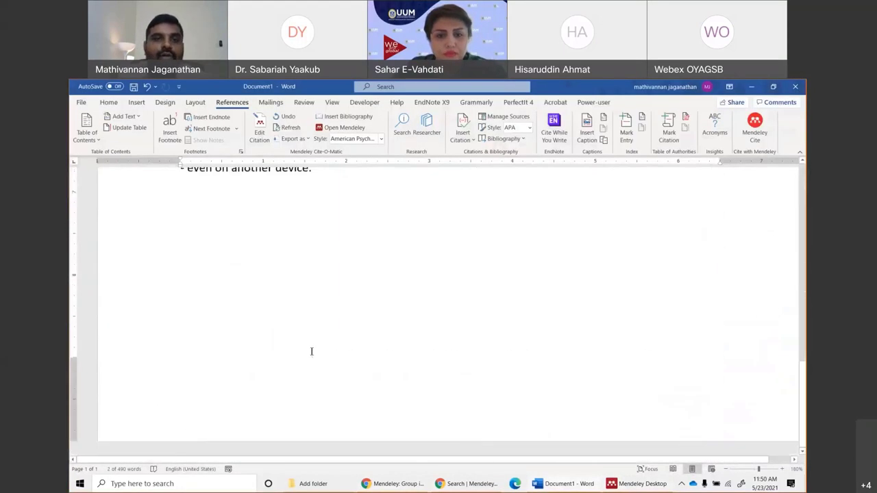
scroll(311, 352, up, 4)
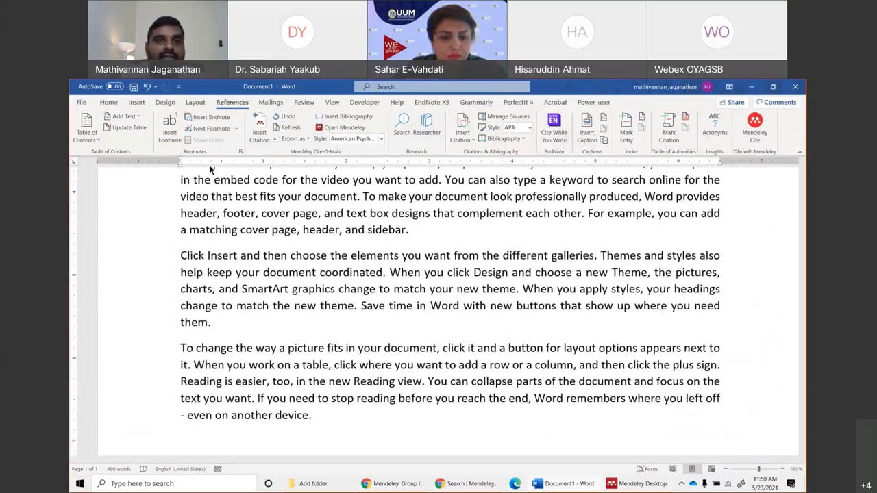
Insert a Next Page section break to start a new second page.
click(165, 105)
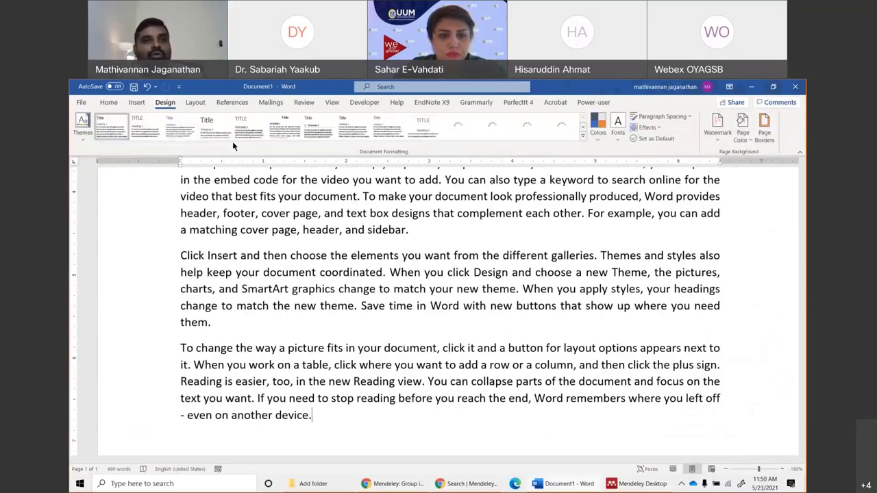
click(233, 104)
click(197, 104)
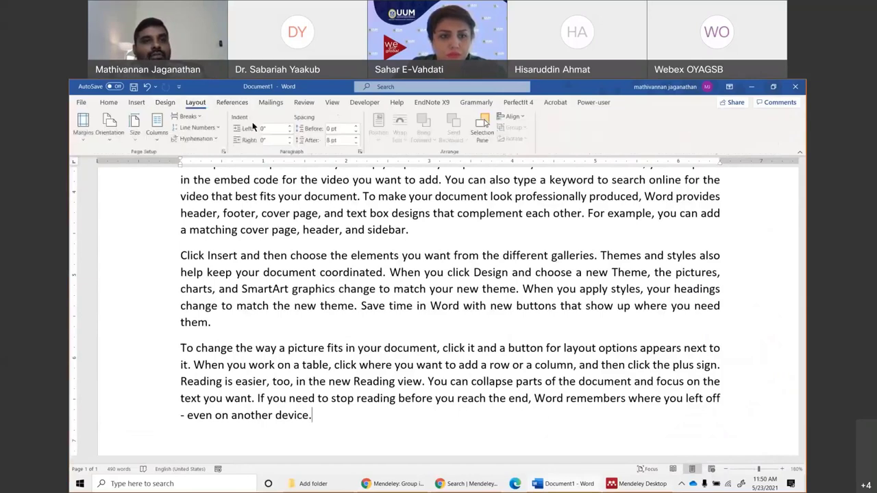
click(188, 118)
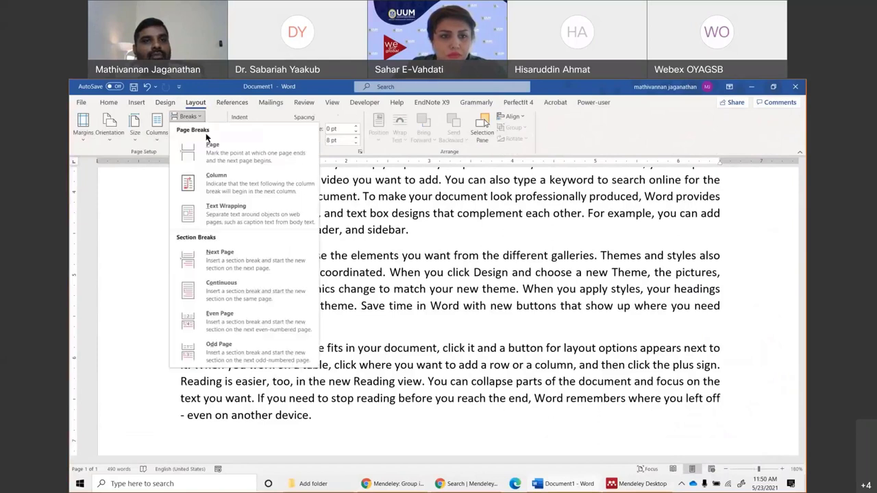
click(218, 257)
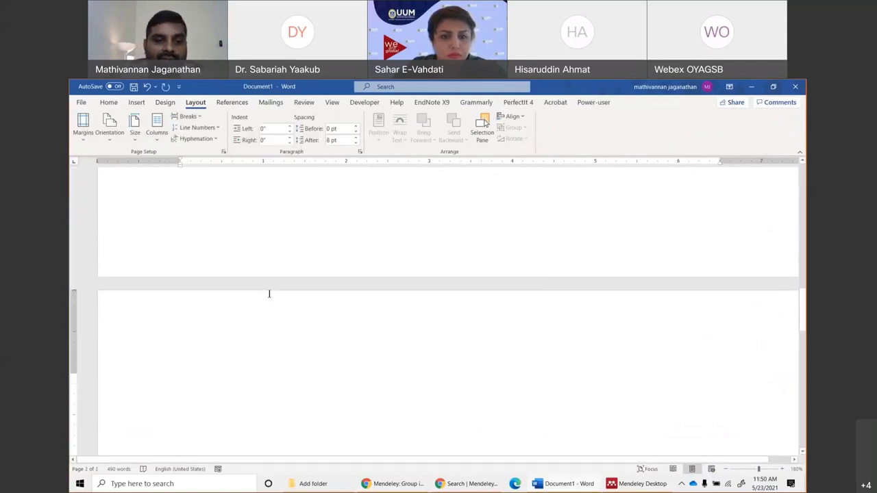
Add a bold 'References' heading on the new page, followed by an empty line.
text(References)
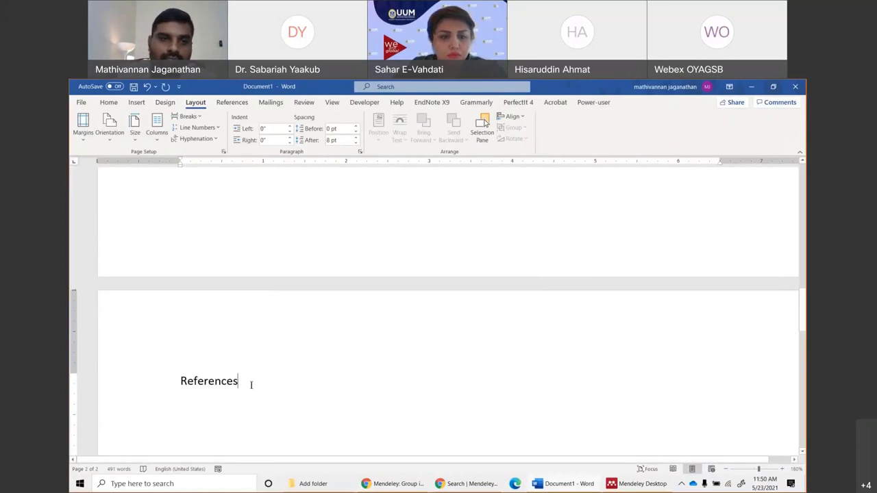
drag(251, 384, 169, 385)
click(108, 102)
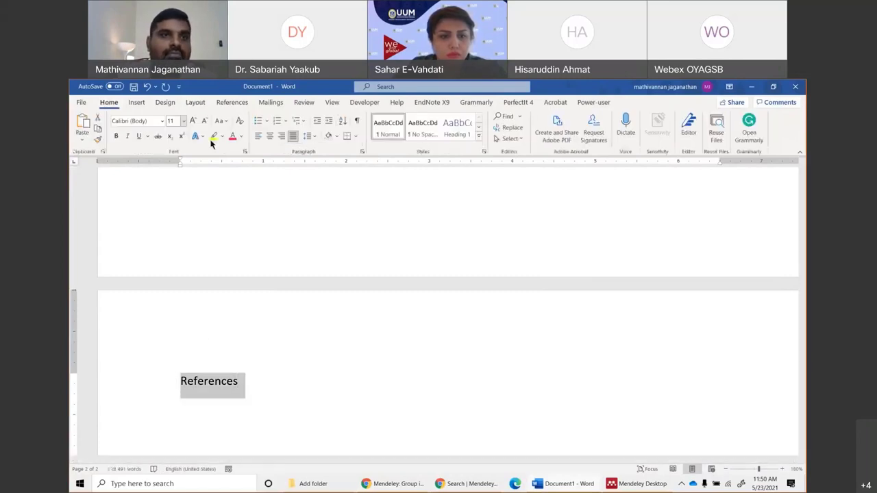
click(116, 137)
click(249, 384)
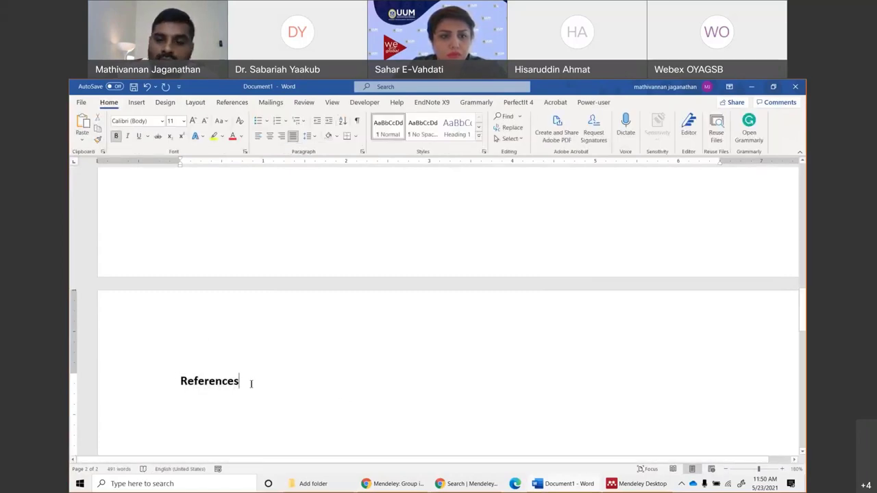
key(Return)
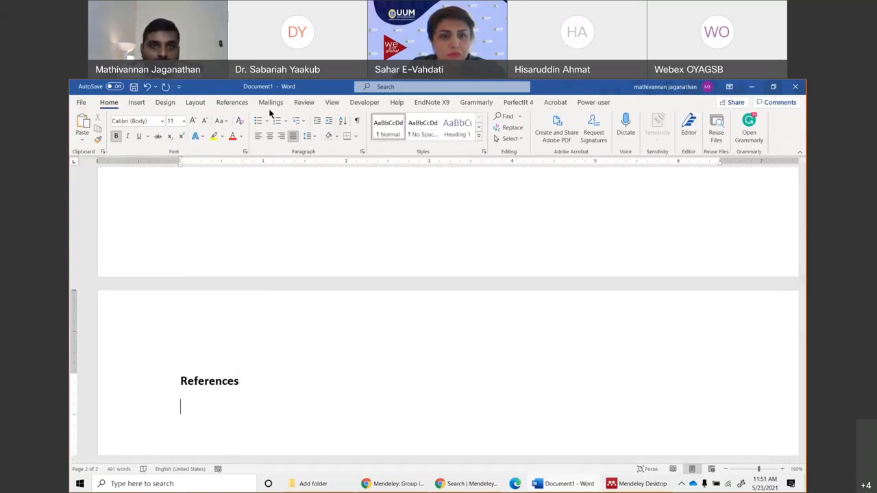
Show the References tab with the Mendeley Cite-O-Matic group.
click(233, 104)
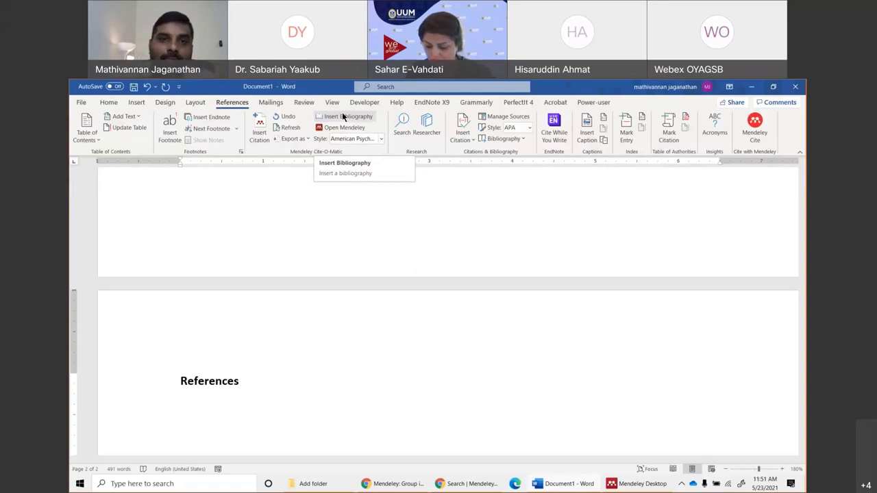
Insert the Mendeley APA bibliography (Anderson & Gerbing to Hee) under References and review the document.
click(344, 117)
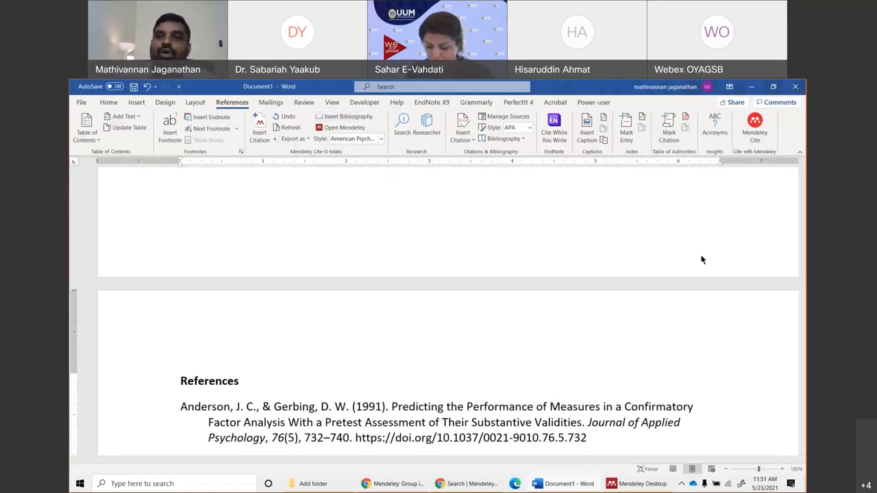
scroll(477, 407, down, 8)
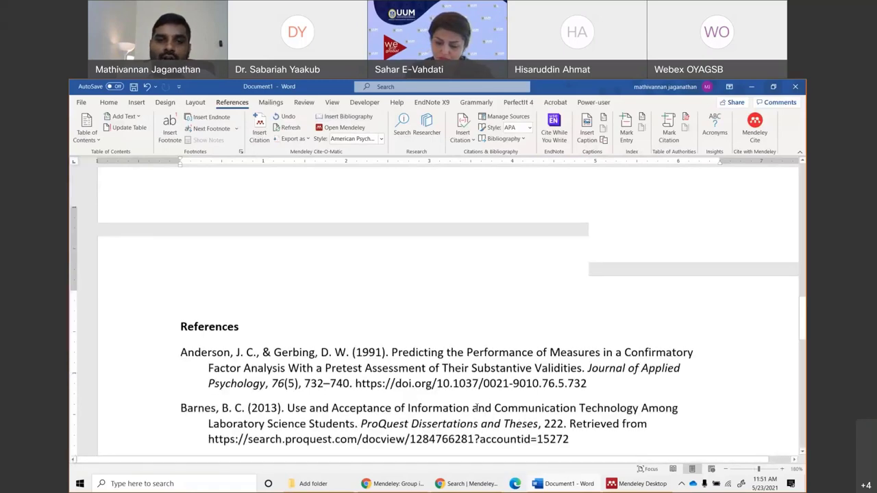
scroll(346, 408, up, 5)
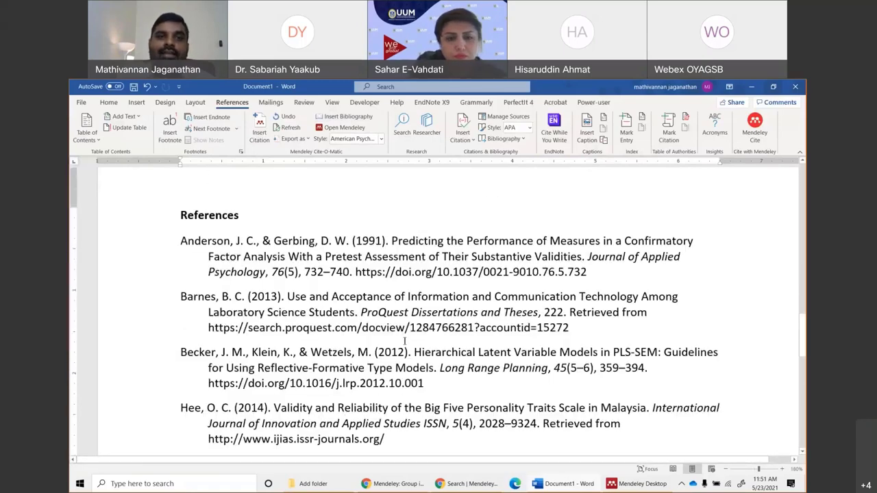
scroll(404, 341, up, 1)
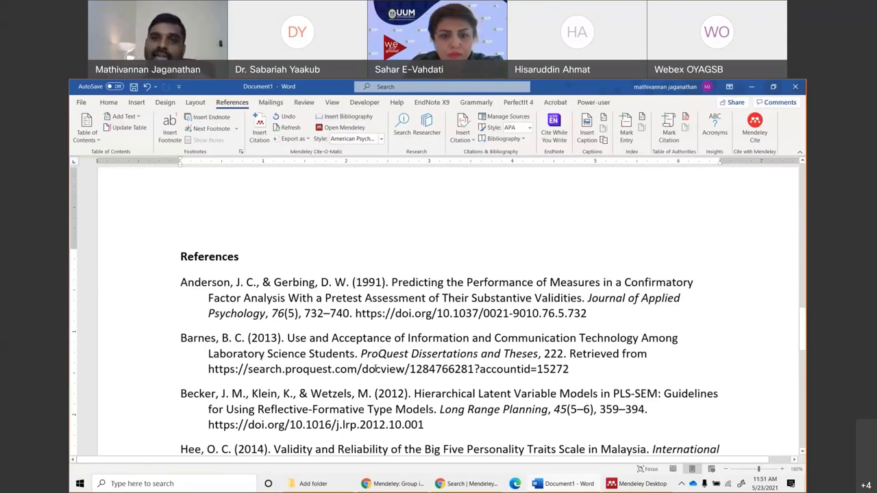
scroll(375, 369, up, 10)
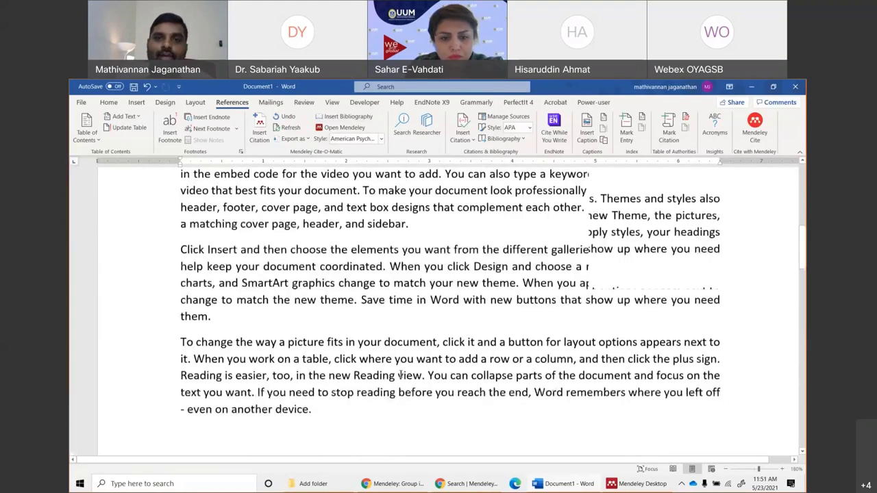
scroll(401, 375, up, 10)
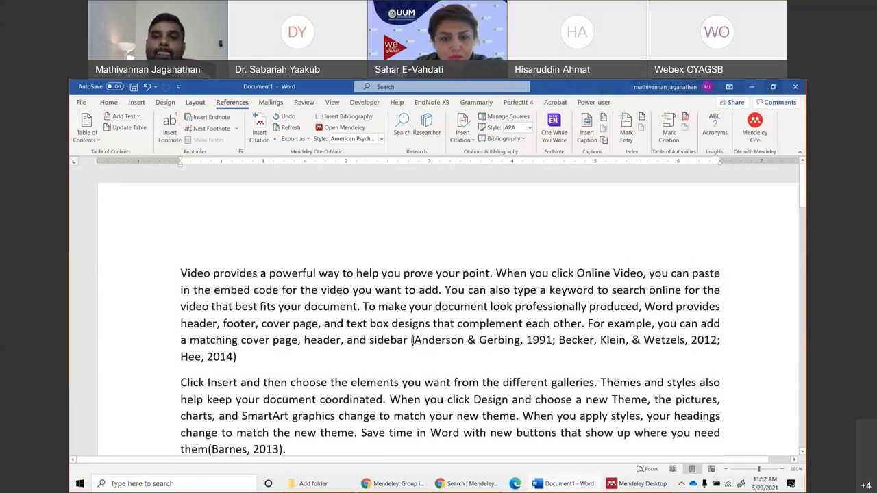
scroll(412, 339, down, 3)
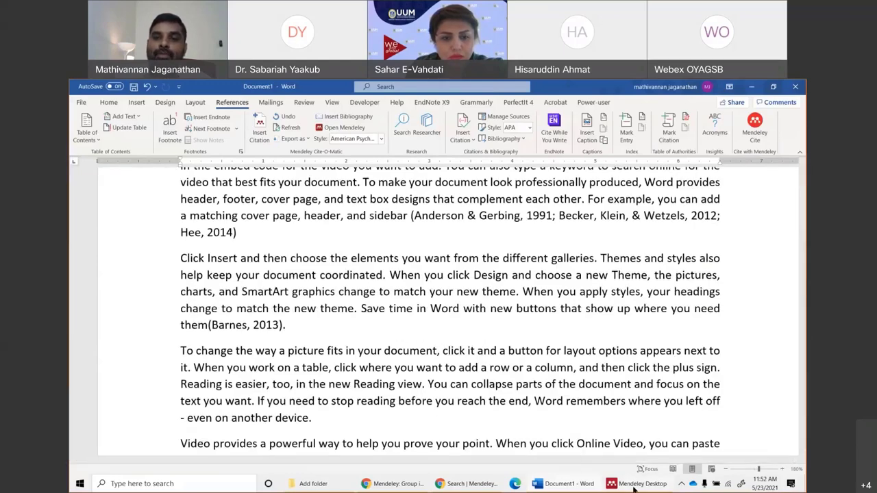
mouse_move(635, 488)
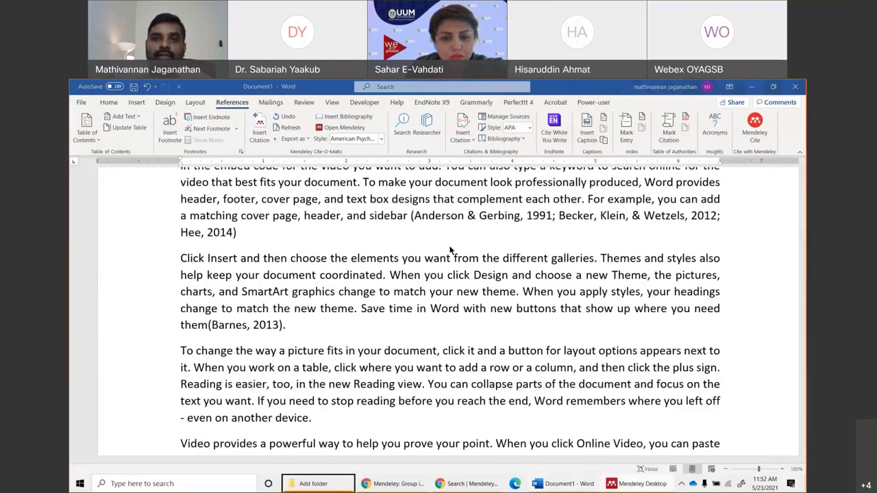
right_click(634, 489)
scroll(407, 315, down, 4)
scroll(407, 314, down, 6)
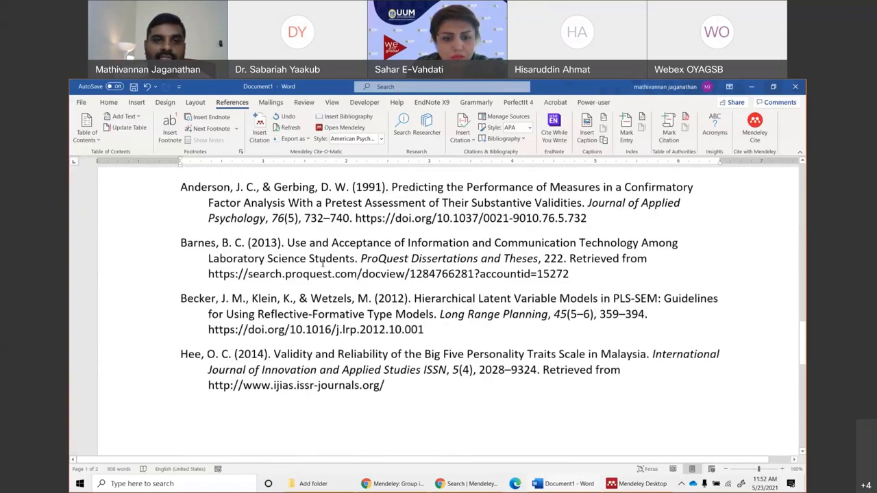
In Mendeley Desktop, search the library for 'barnes' and open the Barnes 2013 dissertation.
click(630, 484)
click(193, 139)
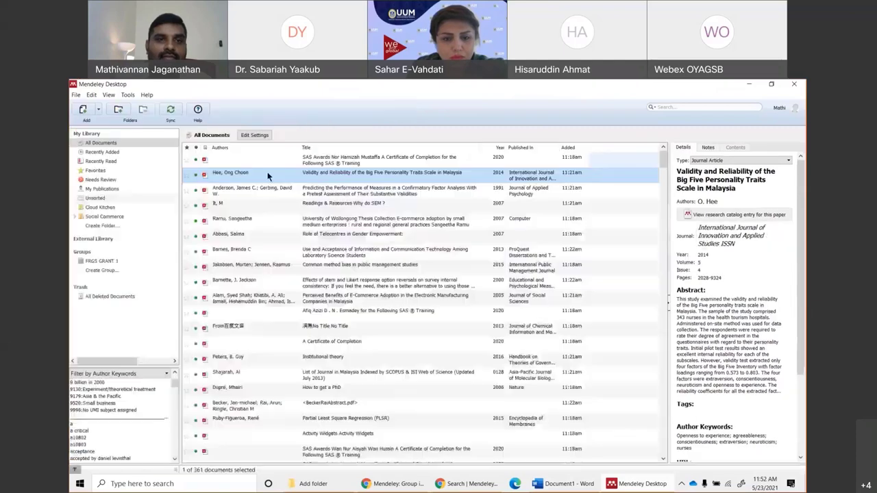
click(664, 108)
text(ba)
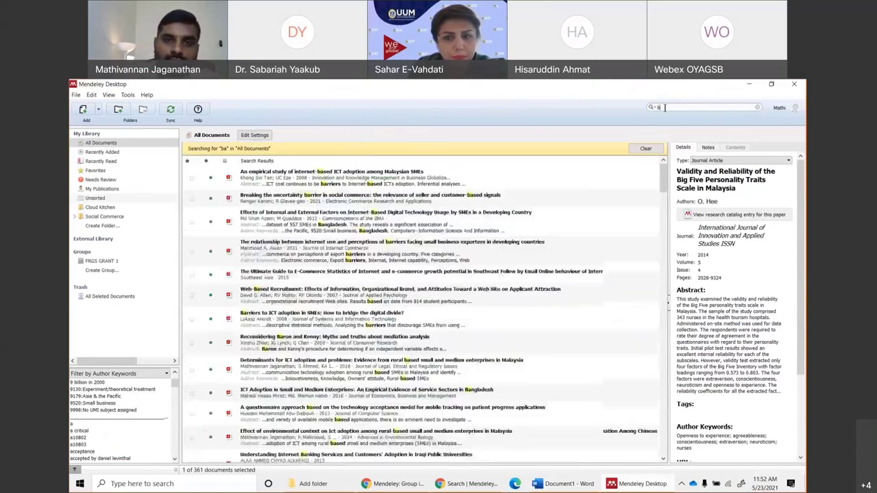
text(rnes)
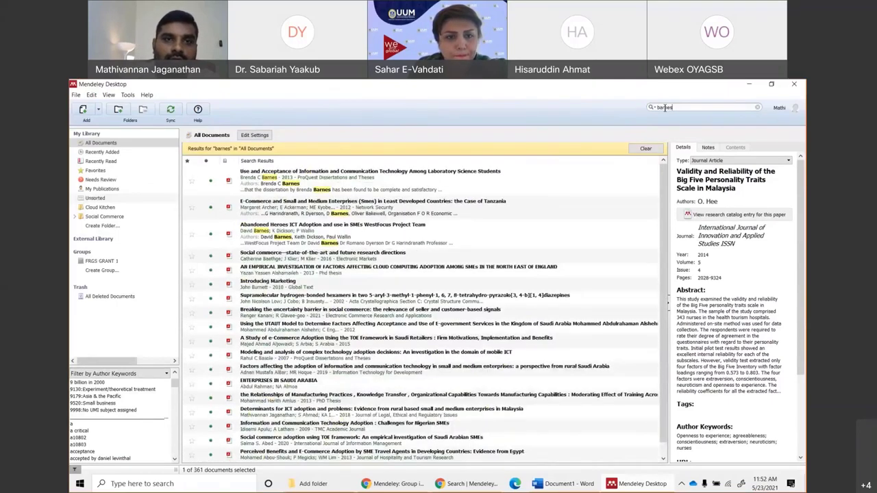
click(324, 177)
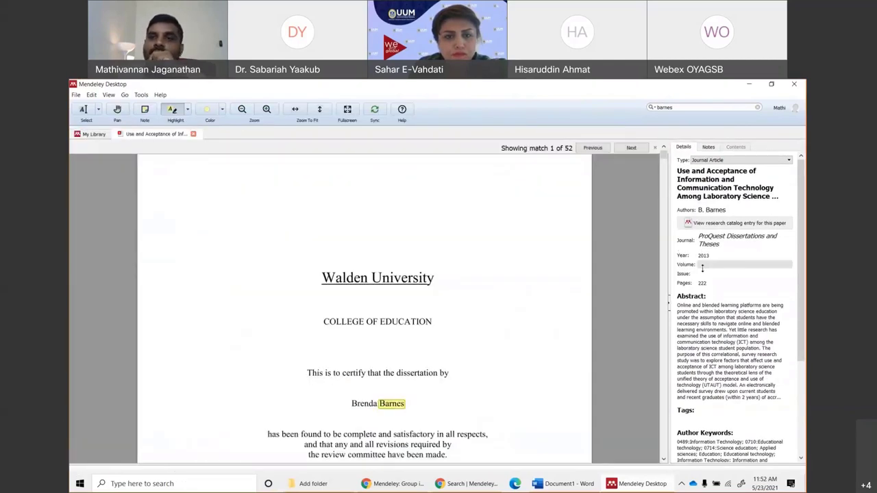
Change the Barnes record's document type to Thesis.
click(725, 161)
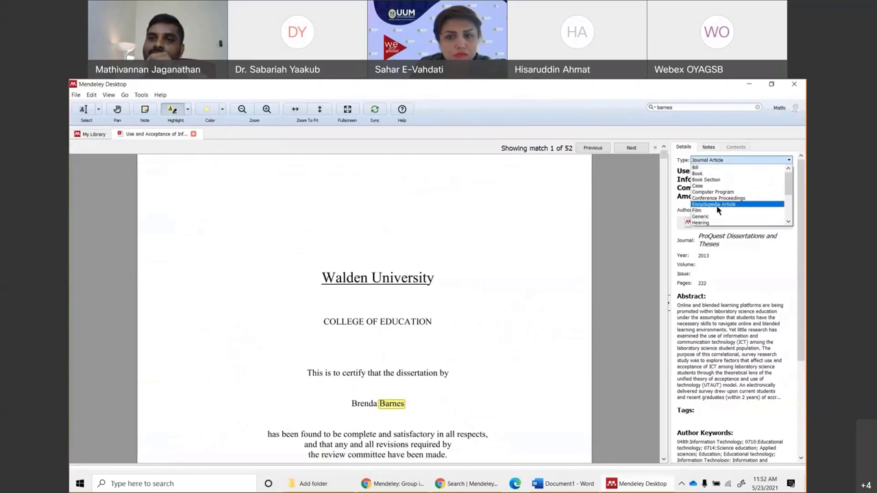
scroll(718, 211, down, 1)
scroll(717, 210, down, 3)
click(713, 219)
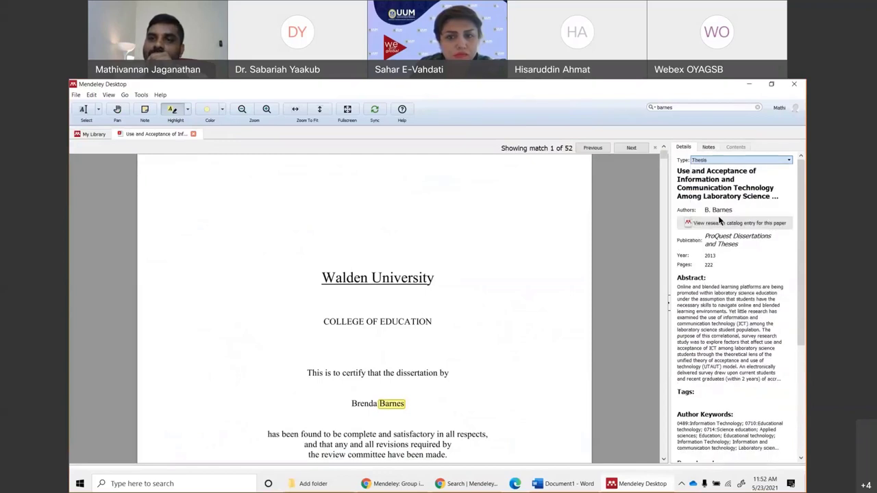
scroll(656, 271, down, 1)
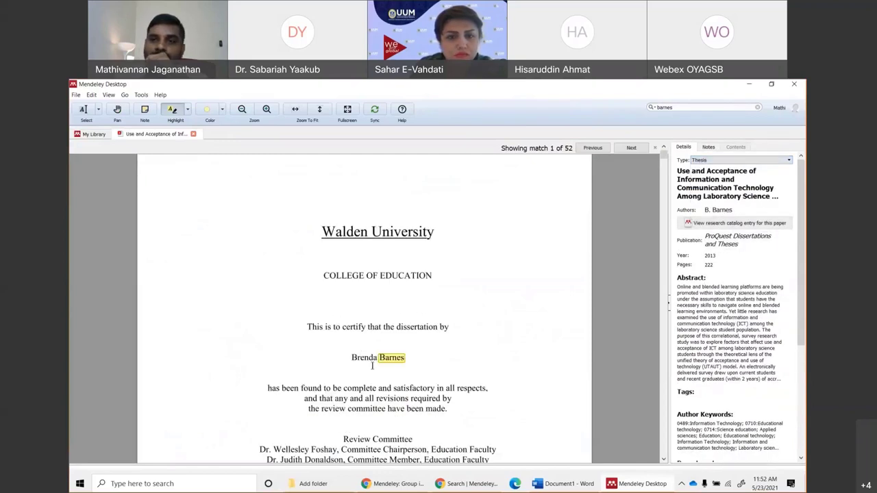
scroll(389, 353, down, 4)
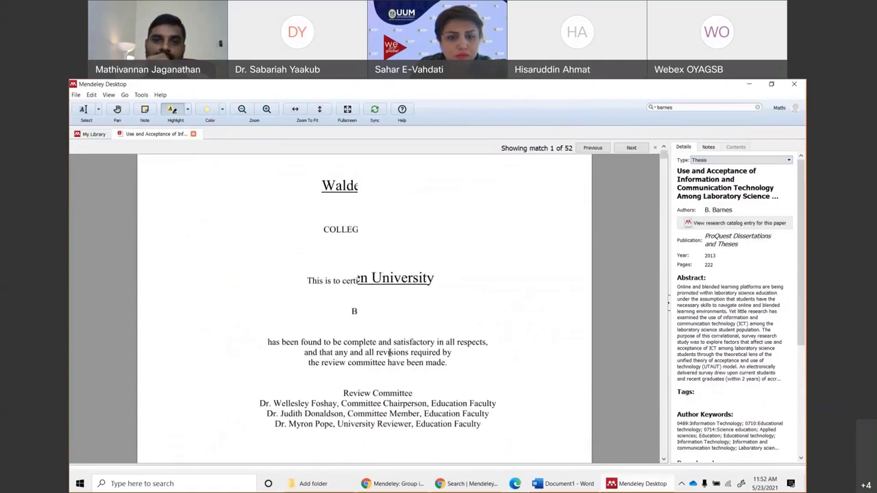
scroll(389, 353, down, 6)
scroll(651, 281, up, 4)
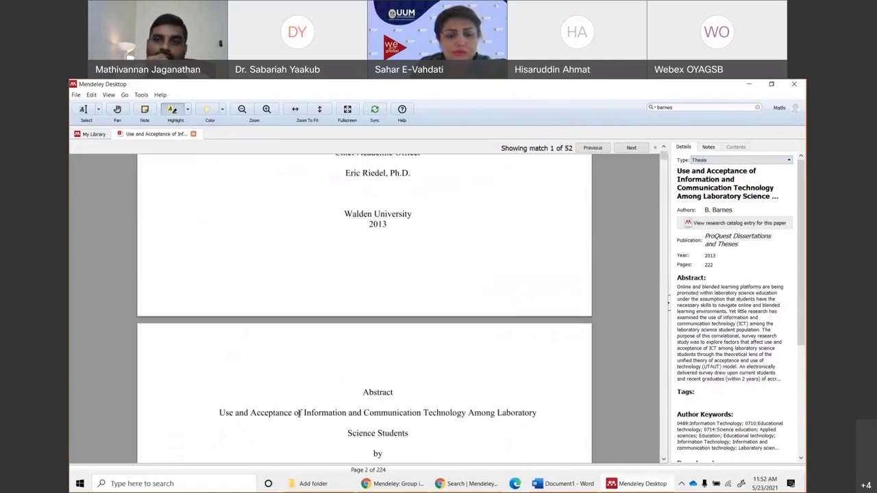
Clear 'ProQuest Dissertations and Theses' from the Publication field, leaving the author name unchanged.
click(709, 237)
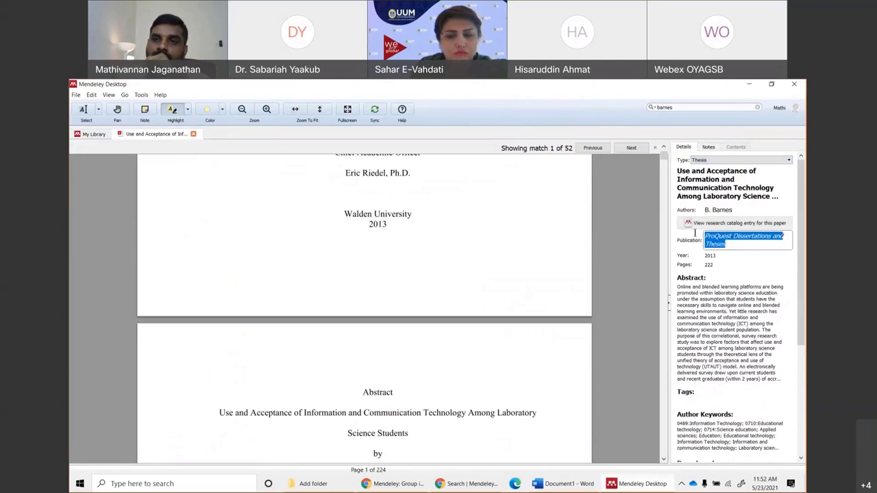
key(BackSpace)
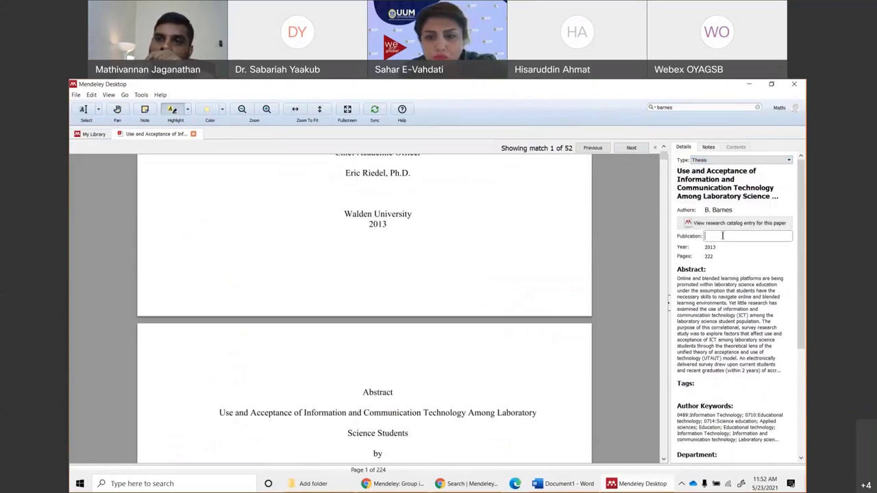
scroll(334, 343, up, 2)
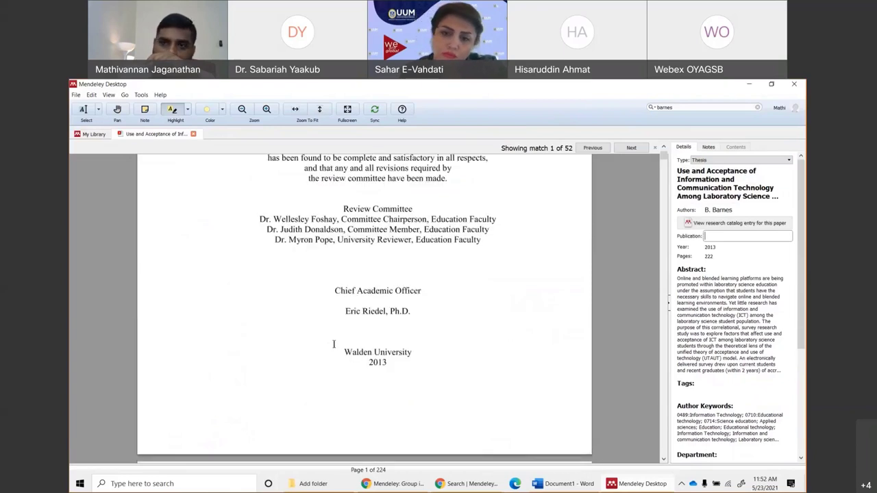
scroll(640, 306, up, 1)
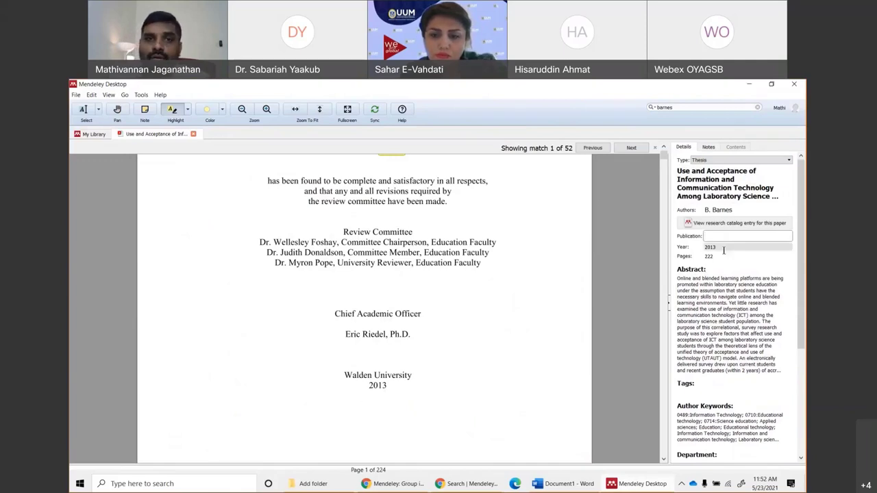
scroll(757, 345, down, 1)
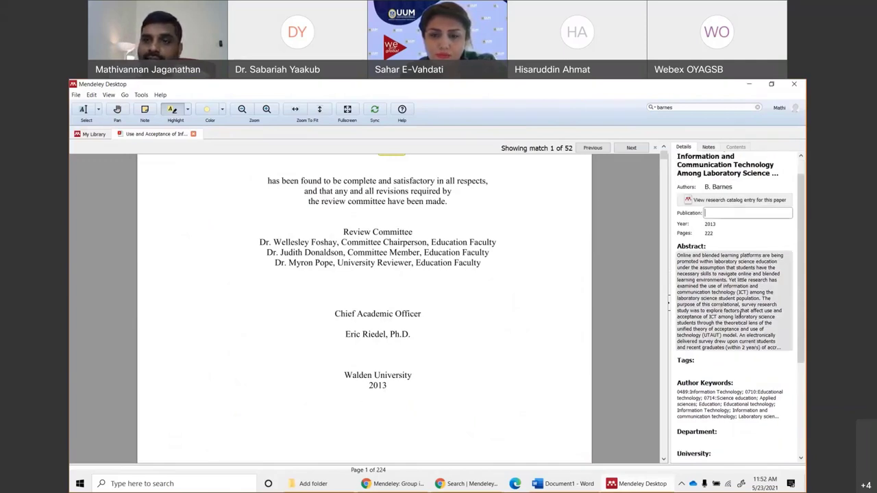
scroll(745, 367, up, 1)
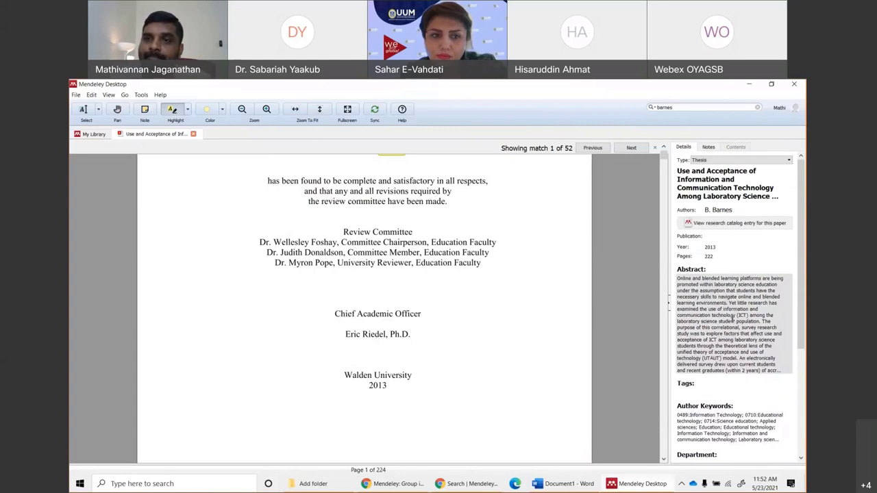
click(718, 210)
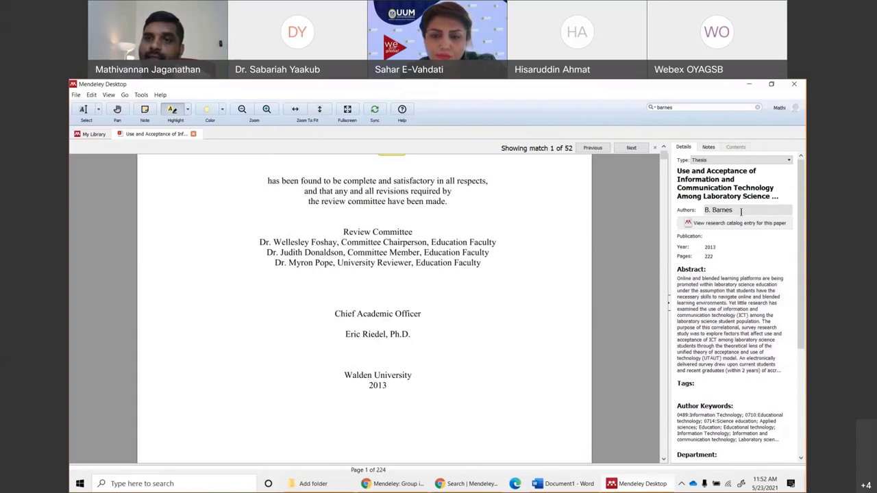
click(656, 279)
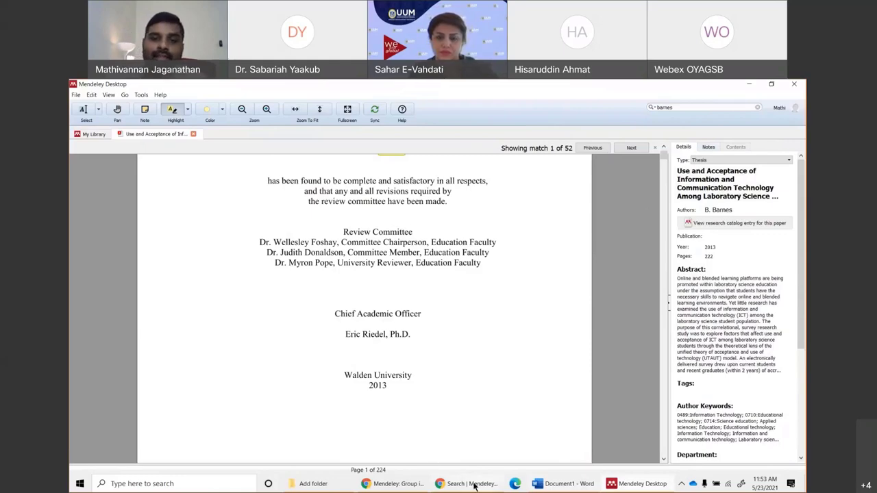
Refresh the Word bibliography from Mendeley and copy 'Hierarchical Latent Variable Models' from the Becker entry.
click(544, 483)
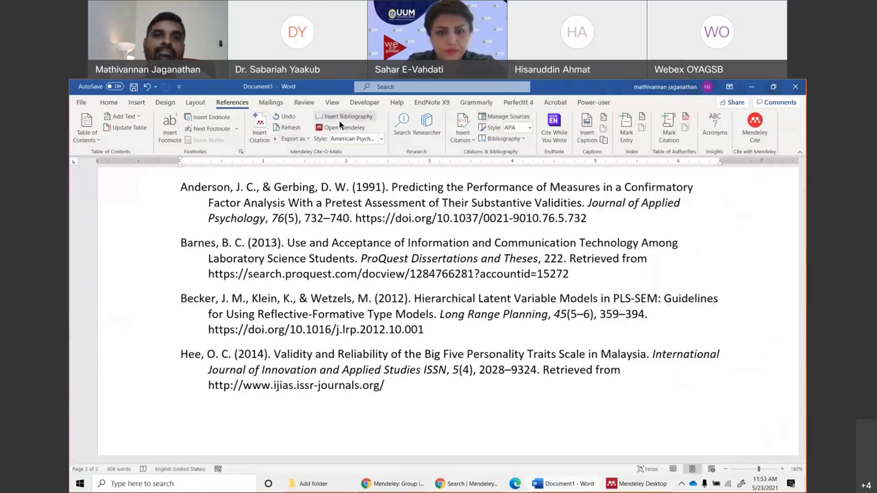
click(288, 129)
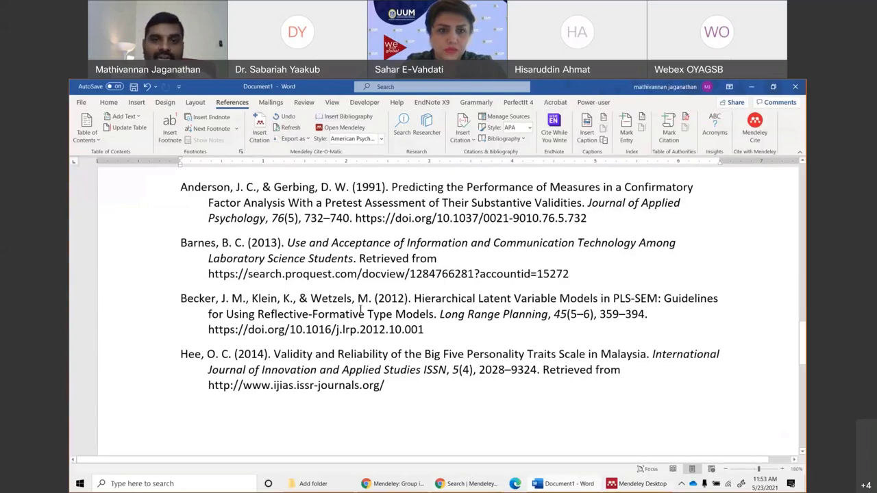
drag(413, 298, 588, 306)
right_click(588, 306)
click(593, 333)
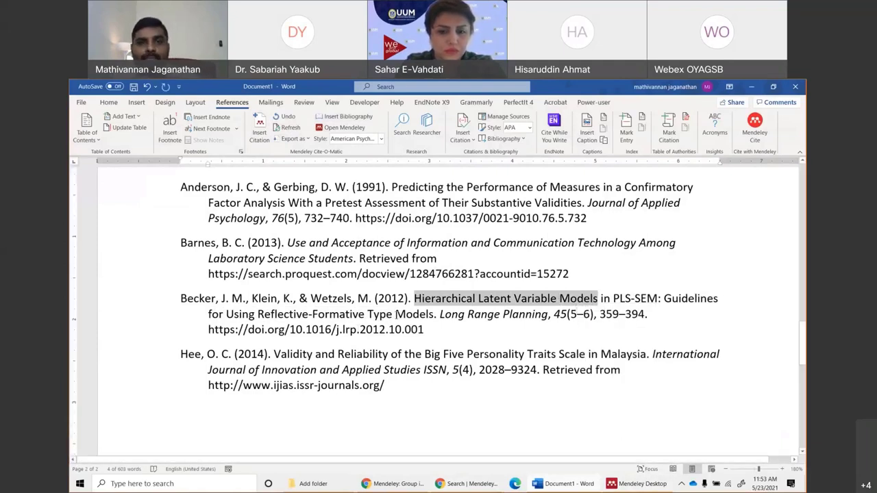
scroll(403, 335, up, 10)
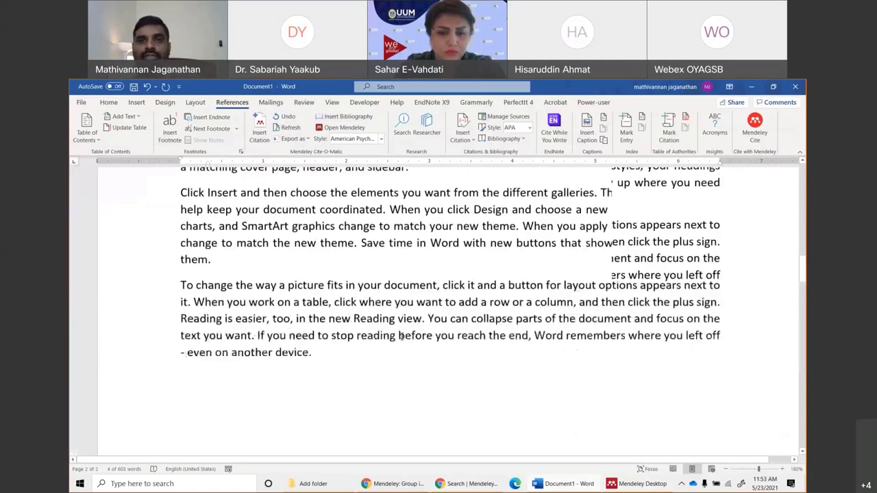
scroll(403, 335, down, 6)
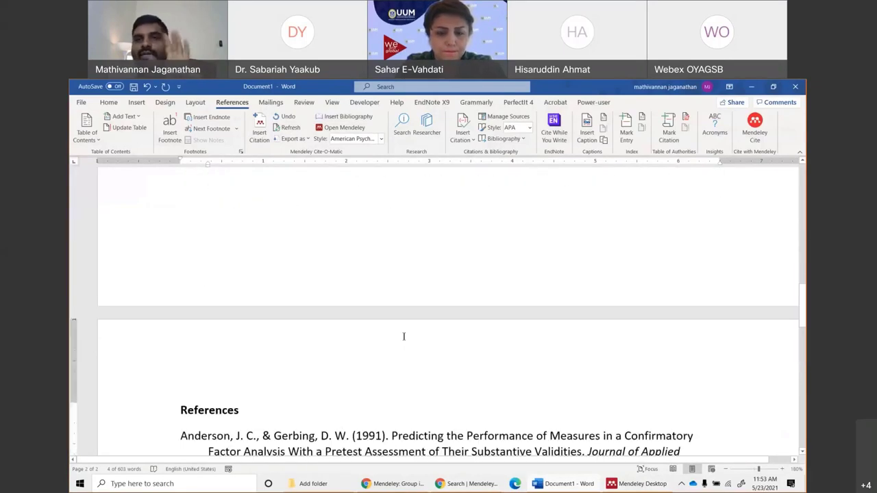
scroll(404, 336, down, 6)
scroll(404, 336, up, 3)
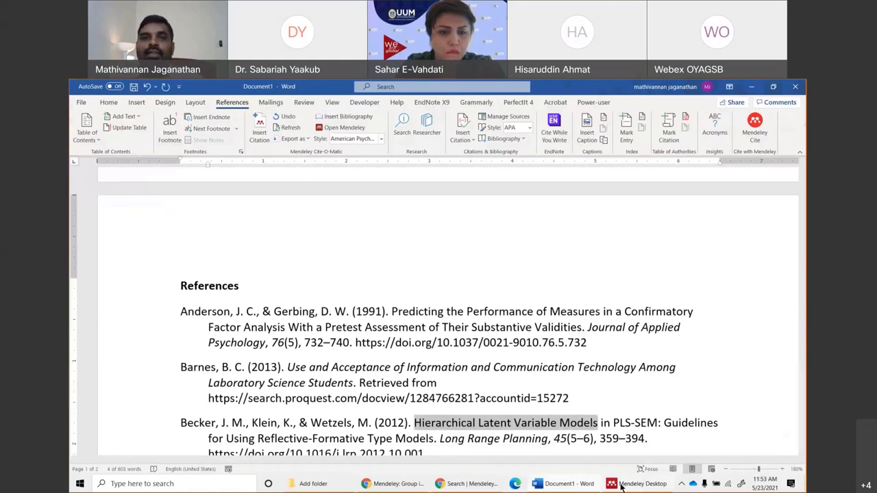
click(637, 484)
Search the Mendeley library for 'Hierarchical Latent Variable Models' and open the Becker 2012 article.
click(194, 134)
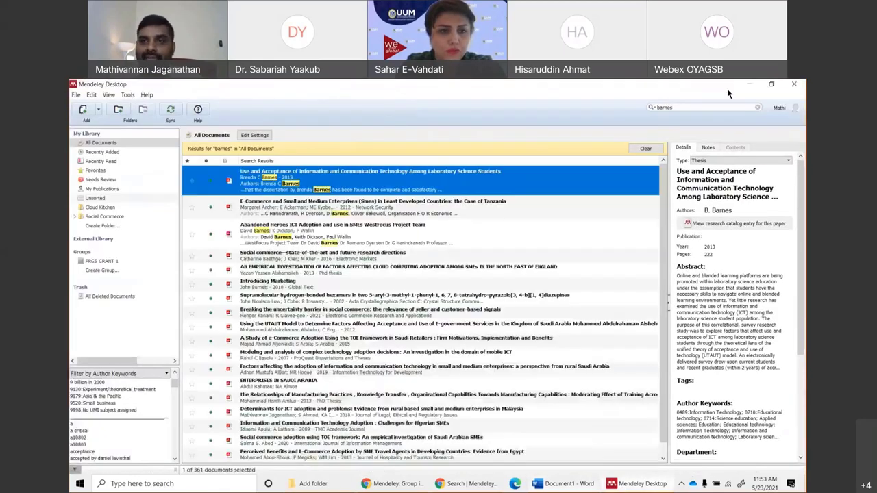
click(708, 107)
key(ctrl+v)
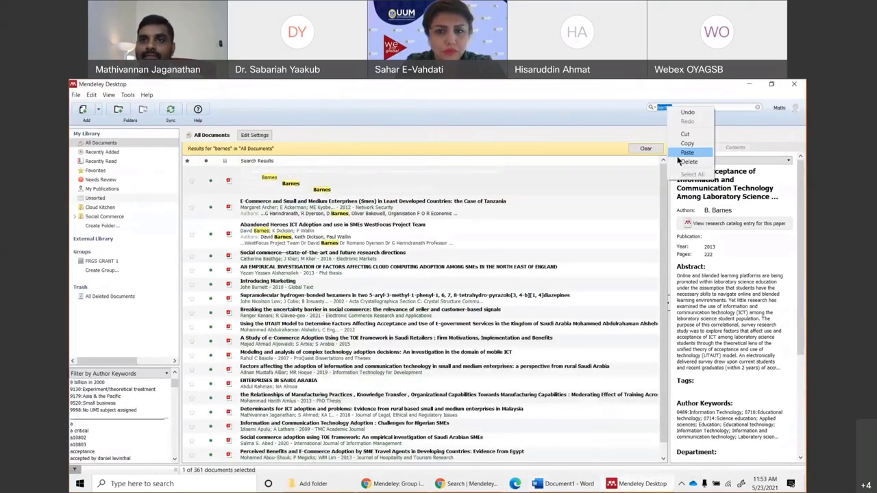
key(Return)
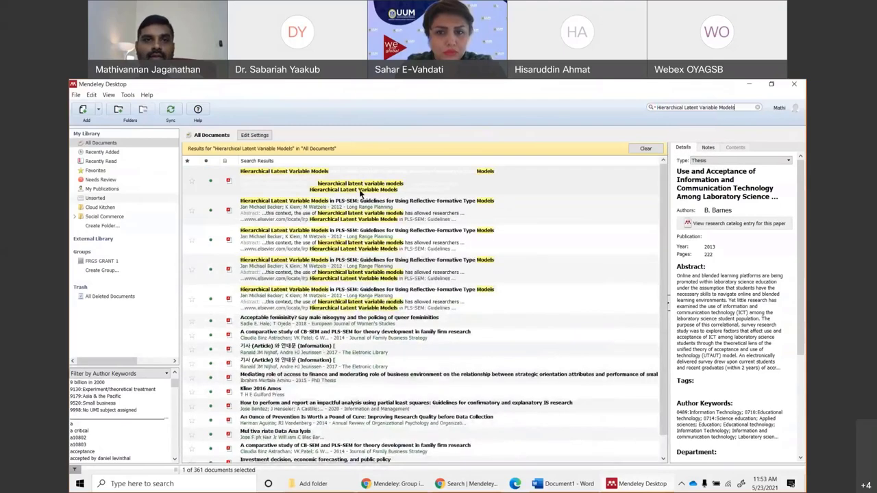
click(360, 185)
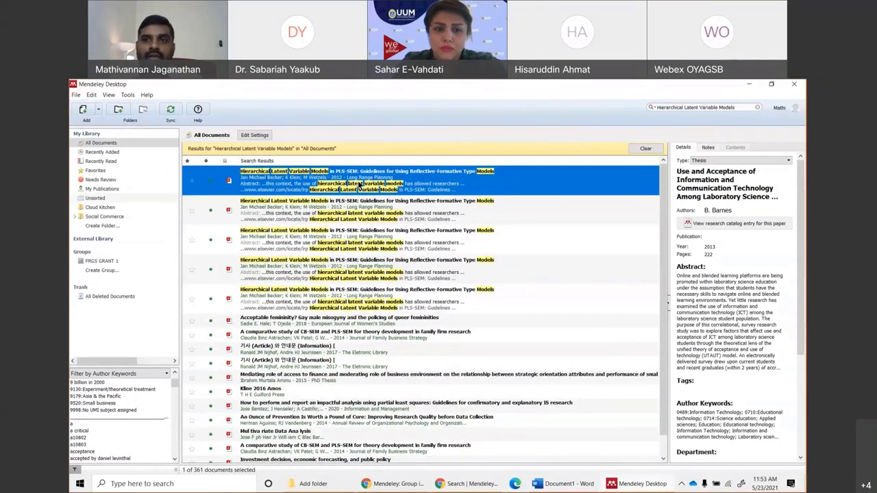
double_click(360, 185)
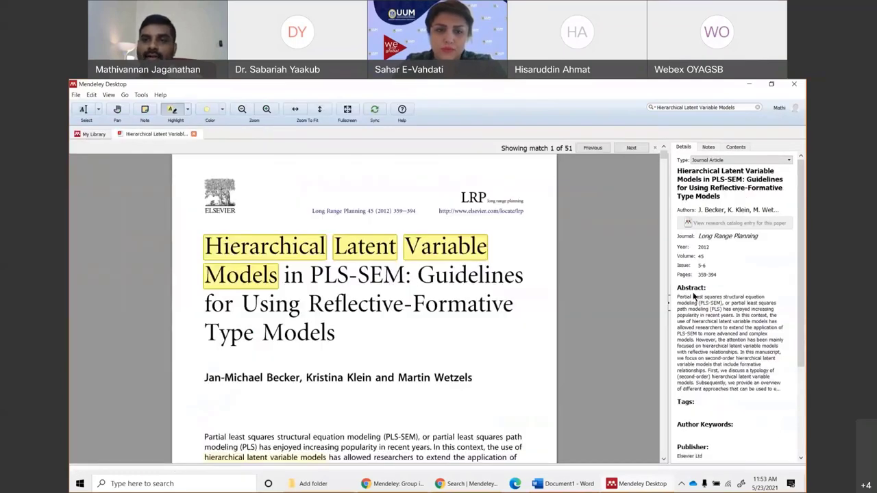
Clear the Becker article's Title and Authors fields in the Details pane.
click(732, 199)
key(Delete)
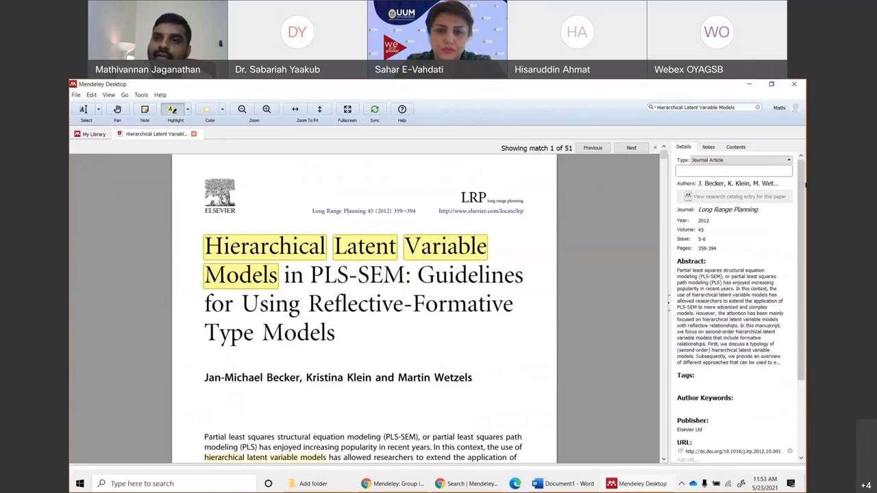
click(773, 187)
key(ctrl+a)
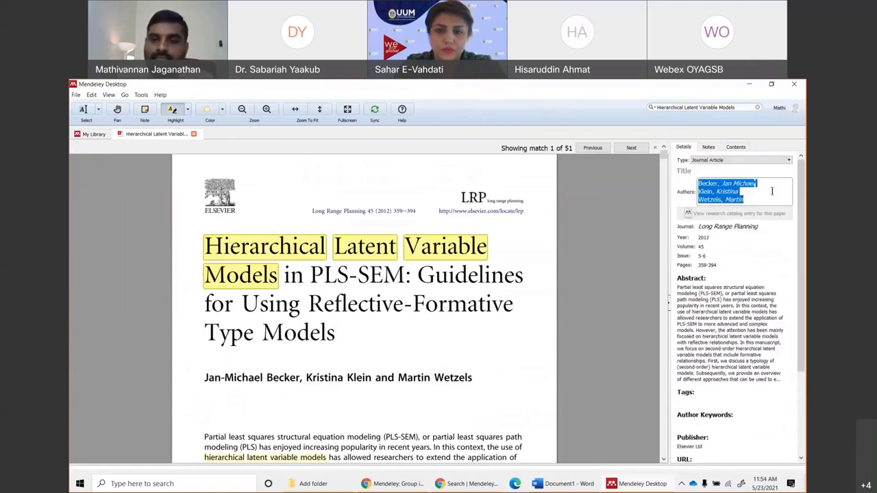
key(Delete)
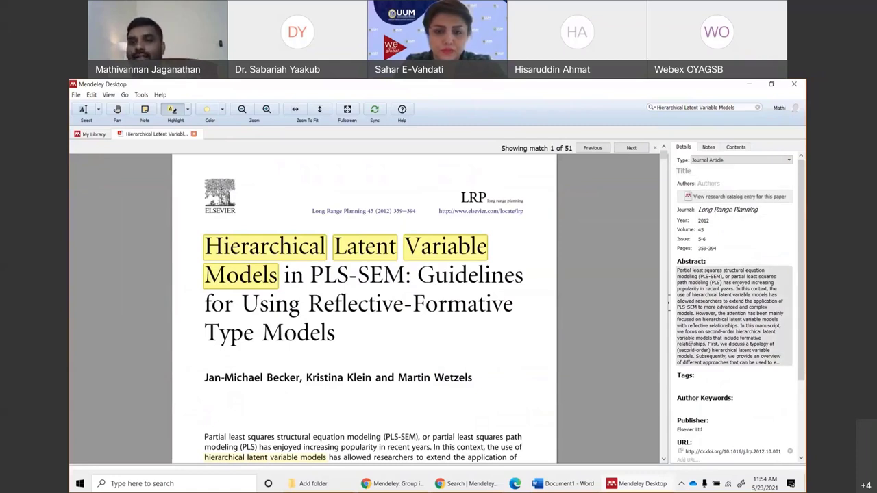
scroll(702, 181, down, 3)
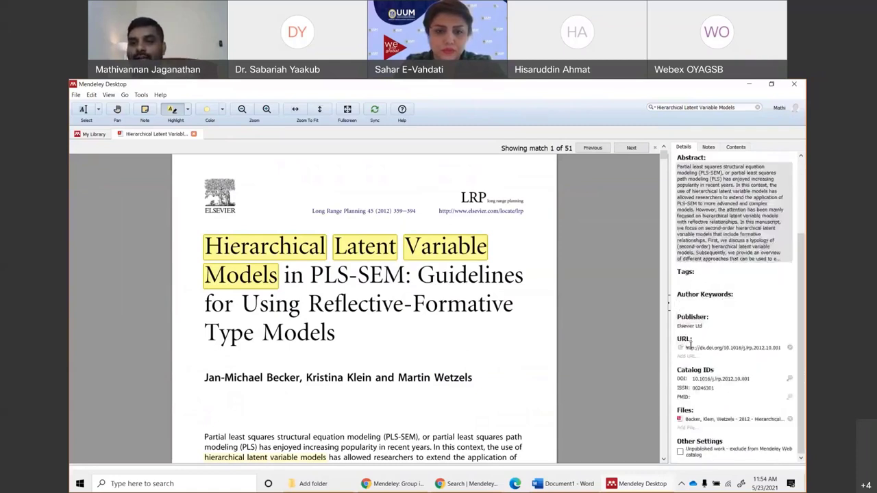
click(569, 485)
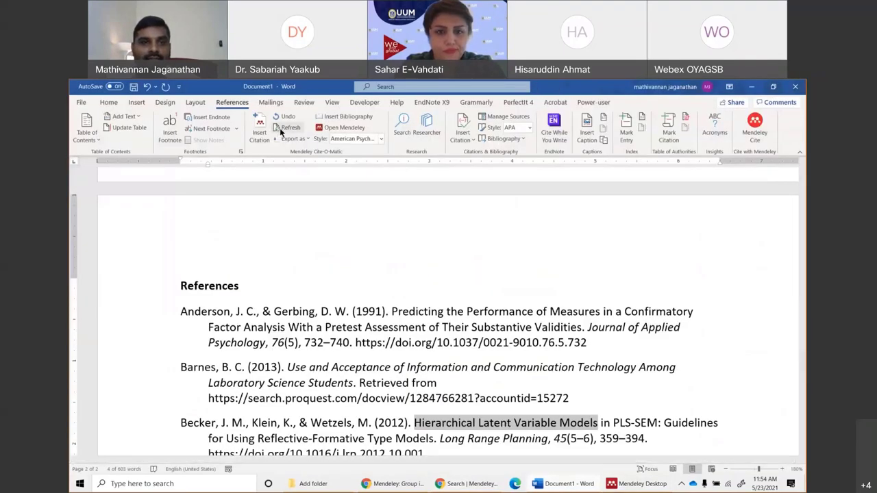
Refresh the Word reference list from Mendeley and close the Becker PDF in Mendeley.
click(279, 127)
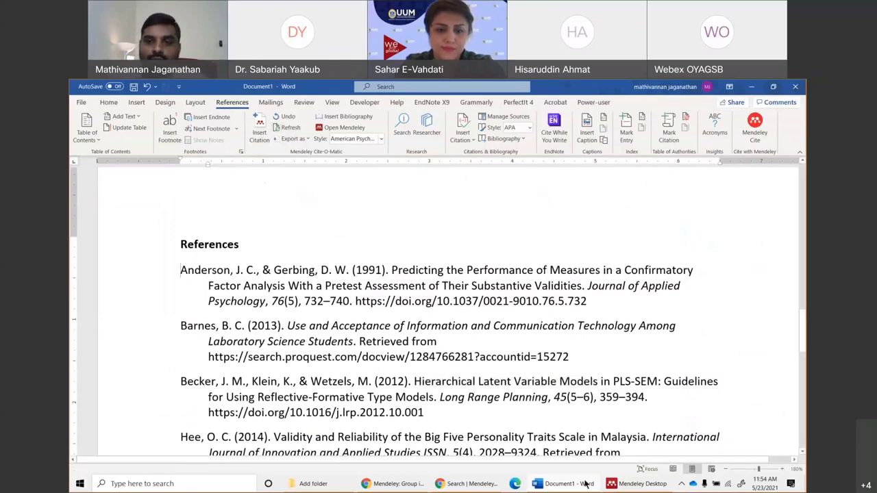
click(644, 487)
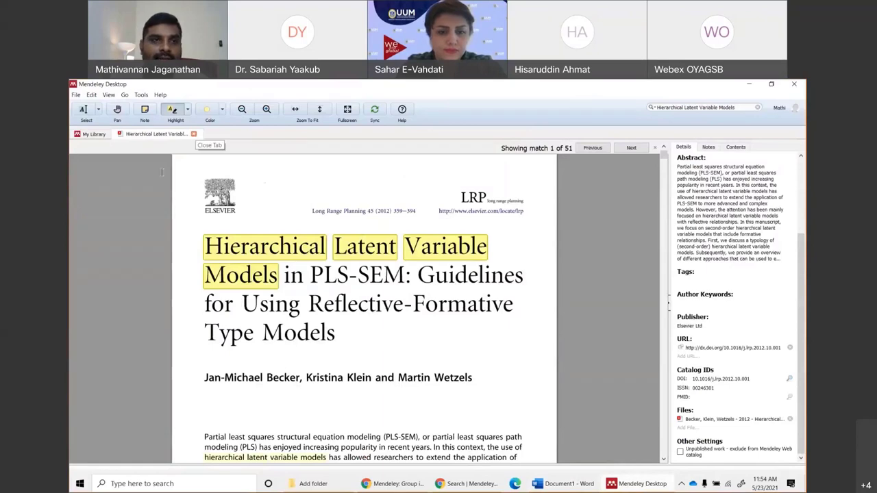
click(195, 134)
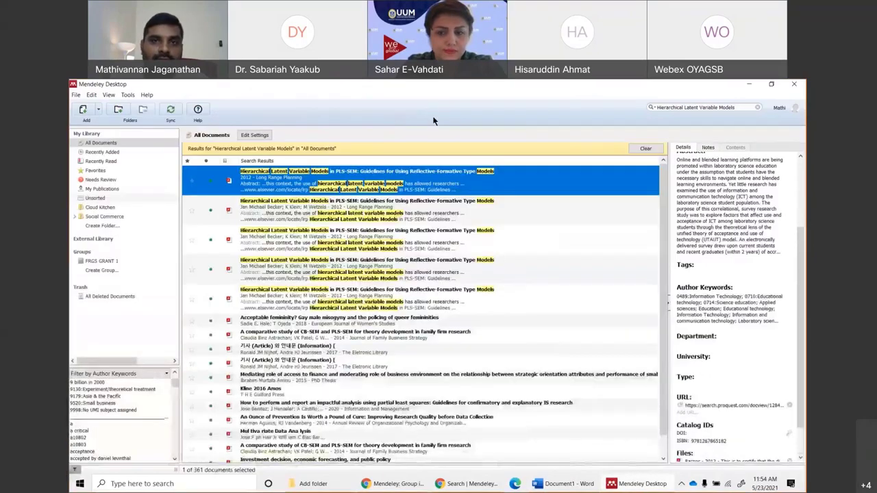
click(574, 487)
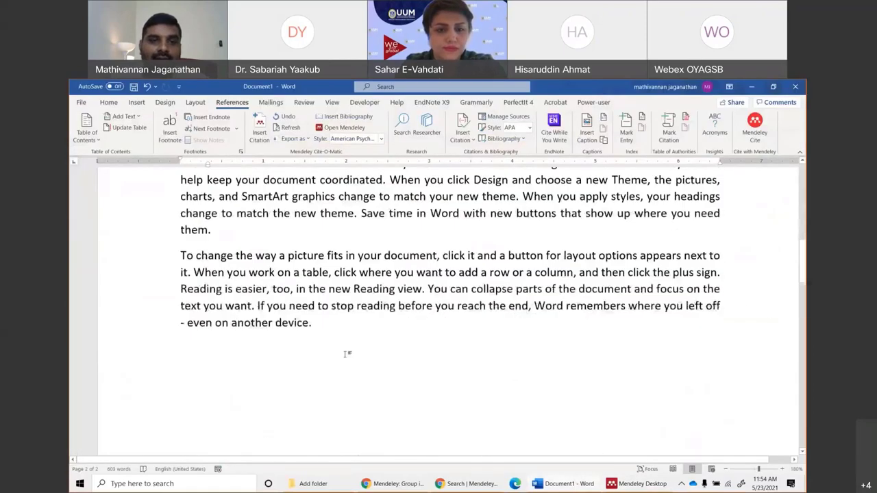
Insert a (Barnes, 2013) Mendeley citation before the paragraph's final period.
click(308, 324)
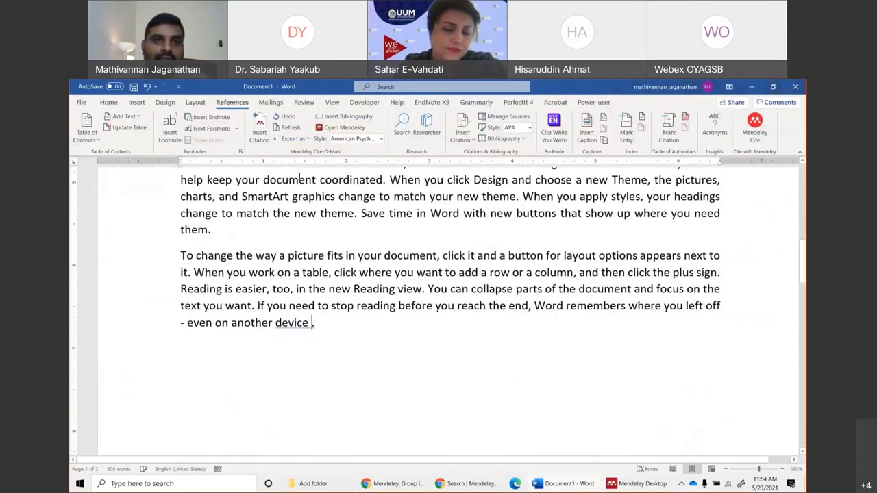
click(259, 129)
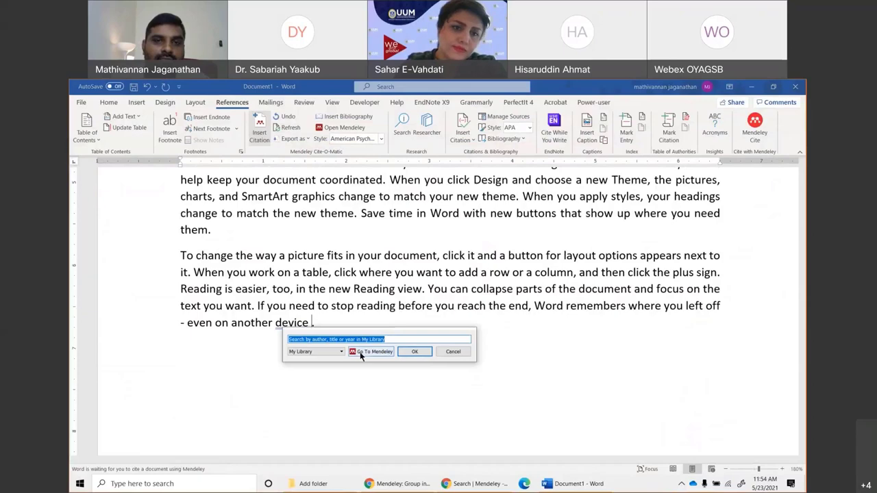
click(361, 352)
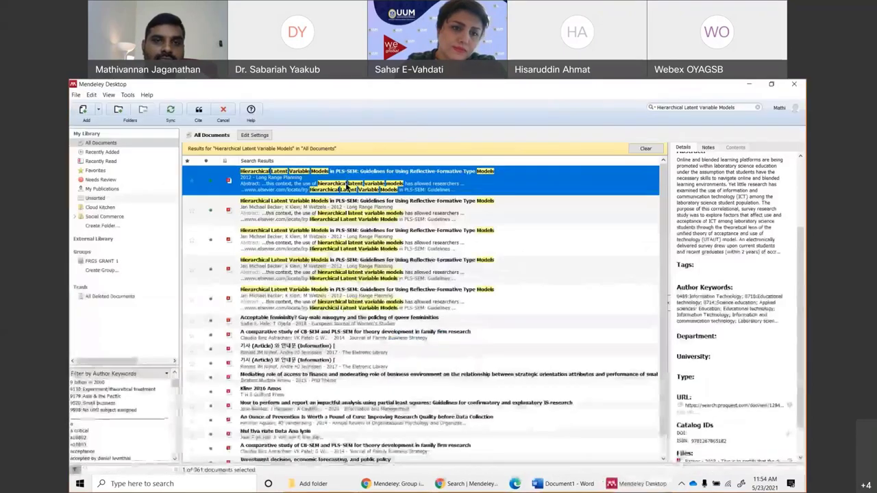
click(198, 111)
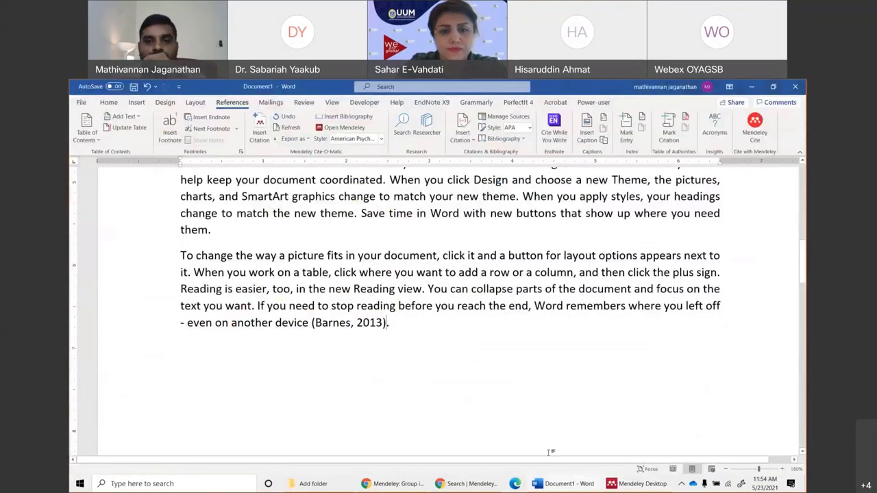
key(alt+Tab)
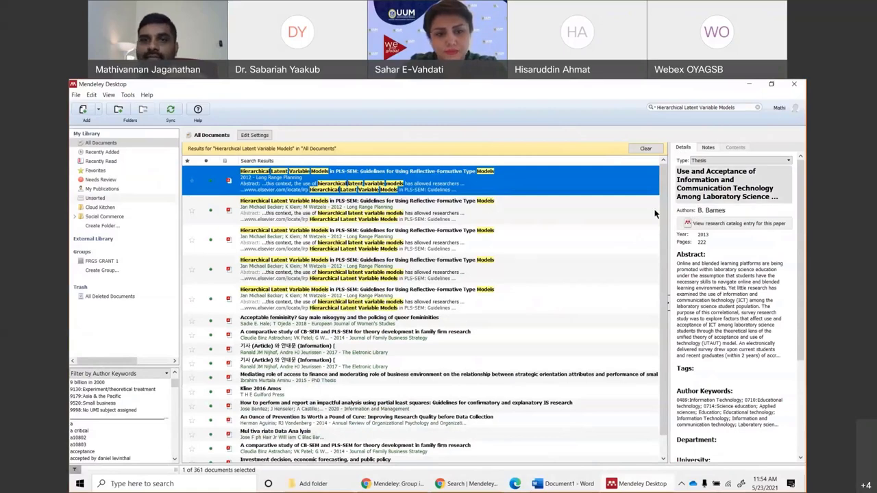
Open and close the Hierarchical Latent Variable Models PDF in Mendeley, then return to Word.
double_click(293, 184)
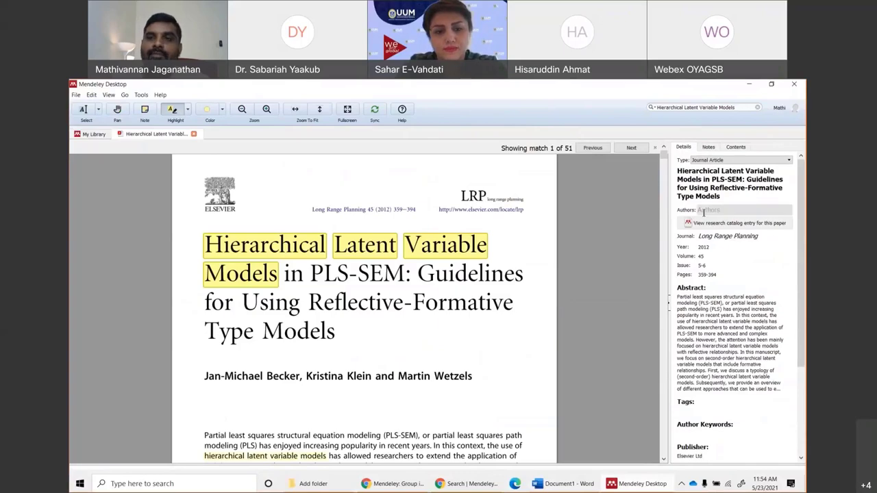
click(195, 135)
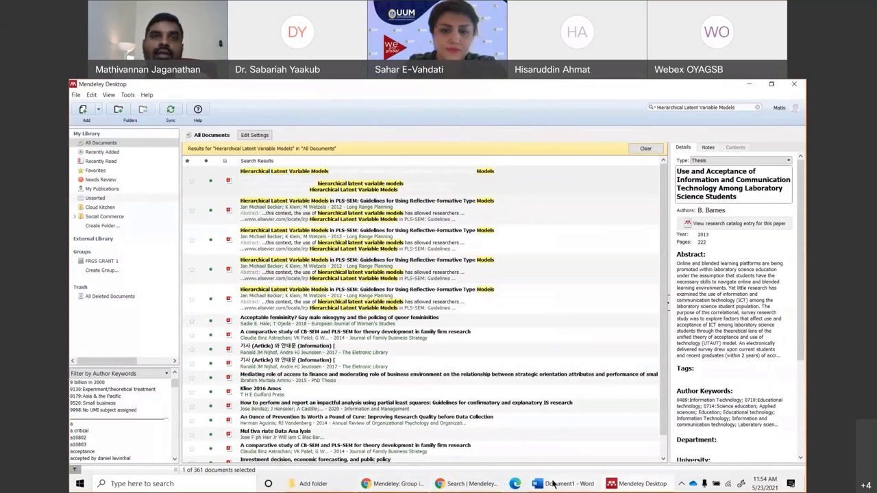
click(553, 483)
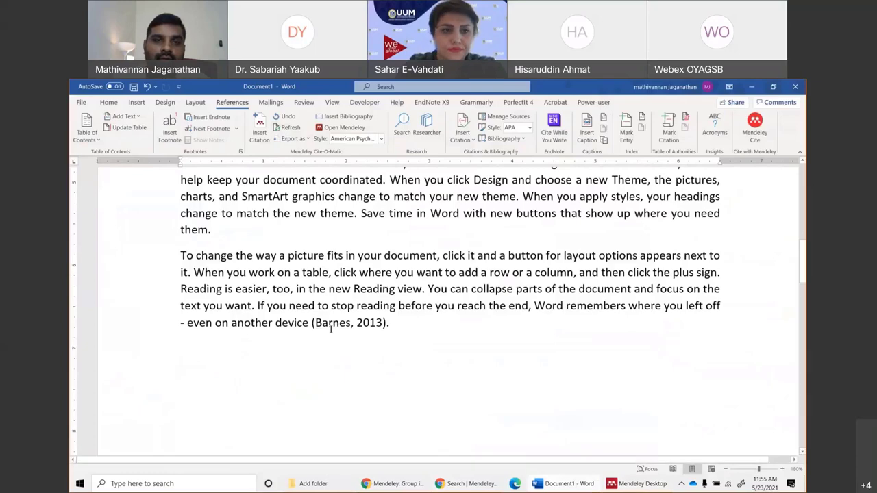
scroll(331, 329, down, 10)
scroll(289, 361, up, 2)
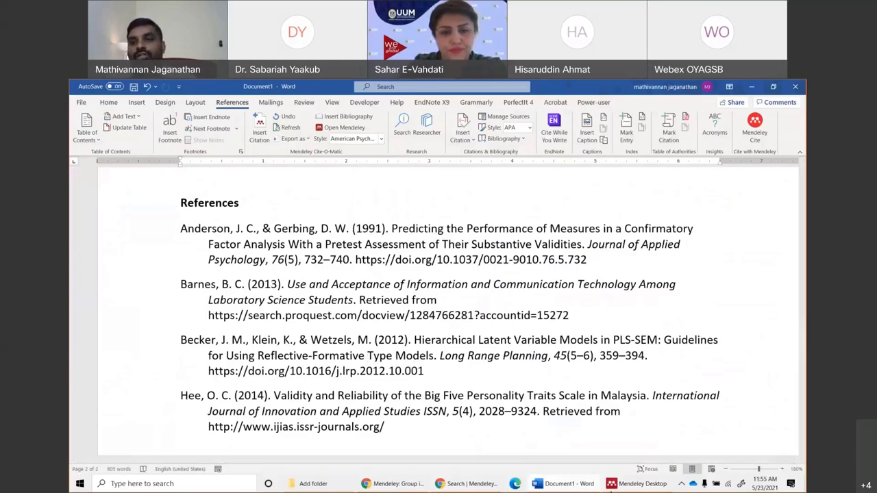
click(610, 486)
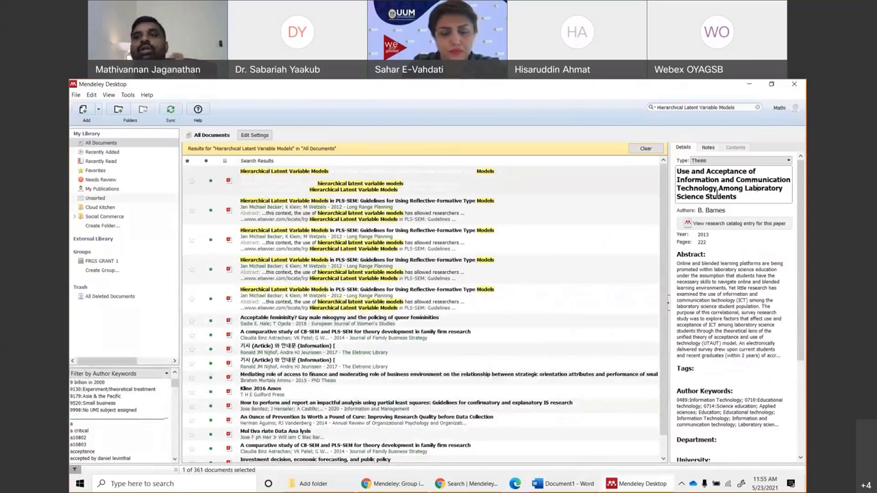
click(722, 284)
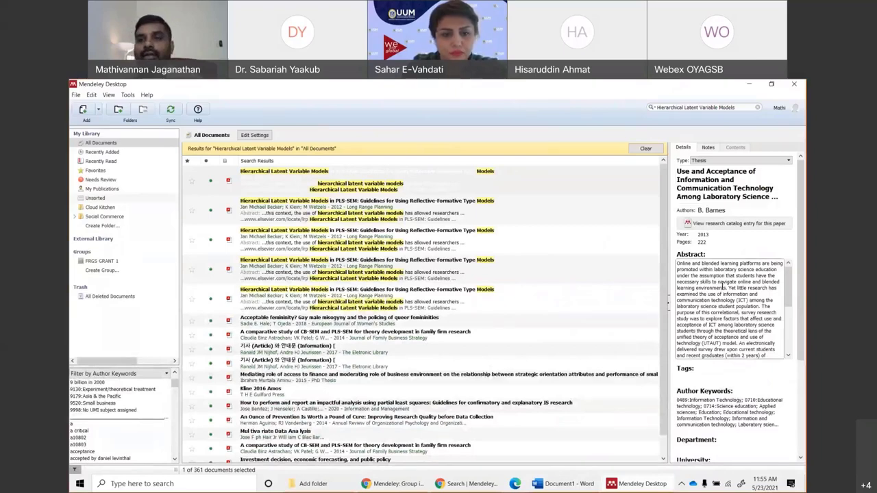
click(569, 484)
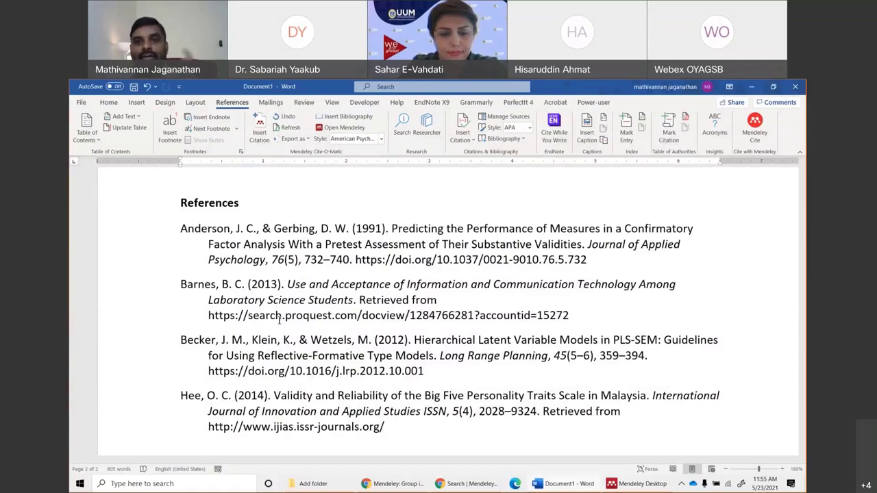
click(637, 486)
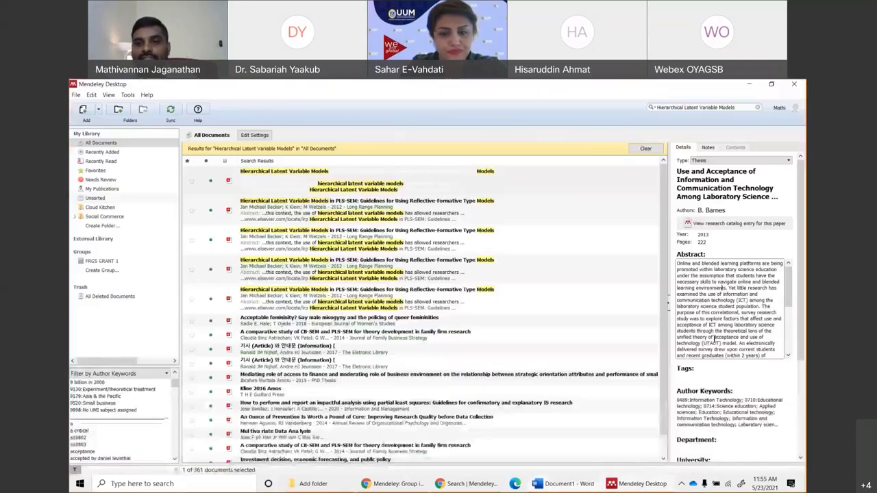
click(558, 485)
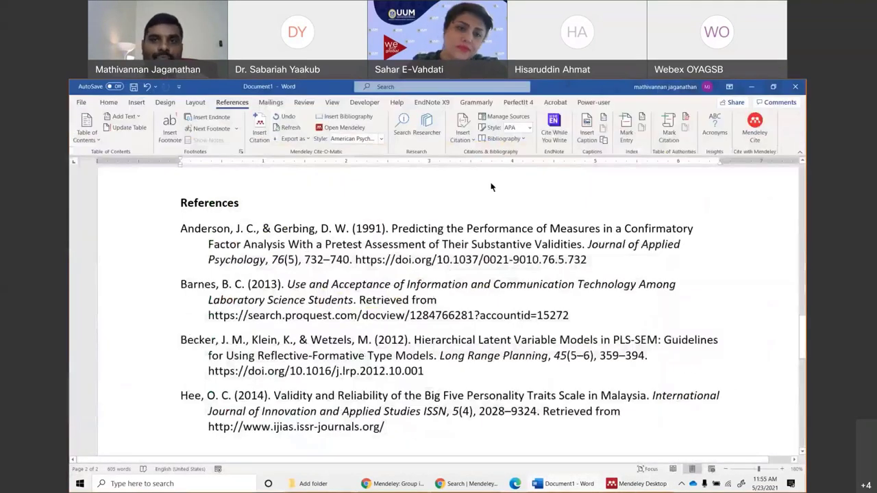
scroll(294, 269, down, 5)
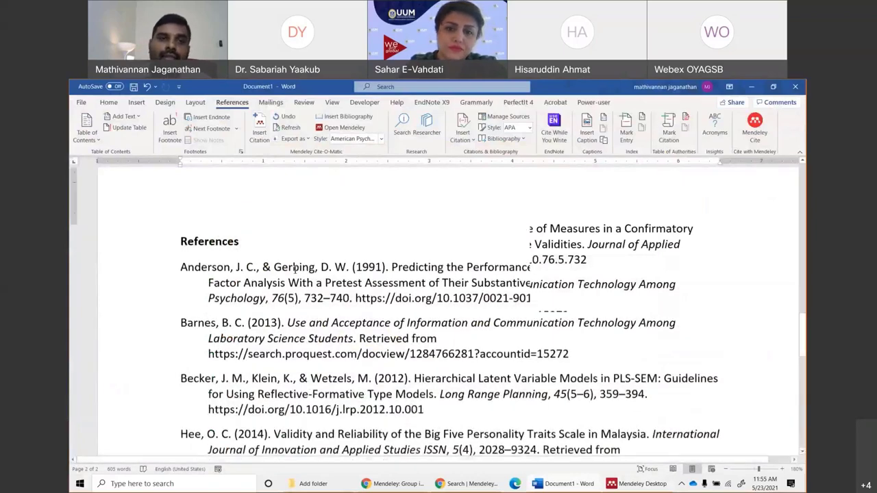
scroll(295, 270, up, 10)
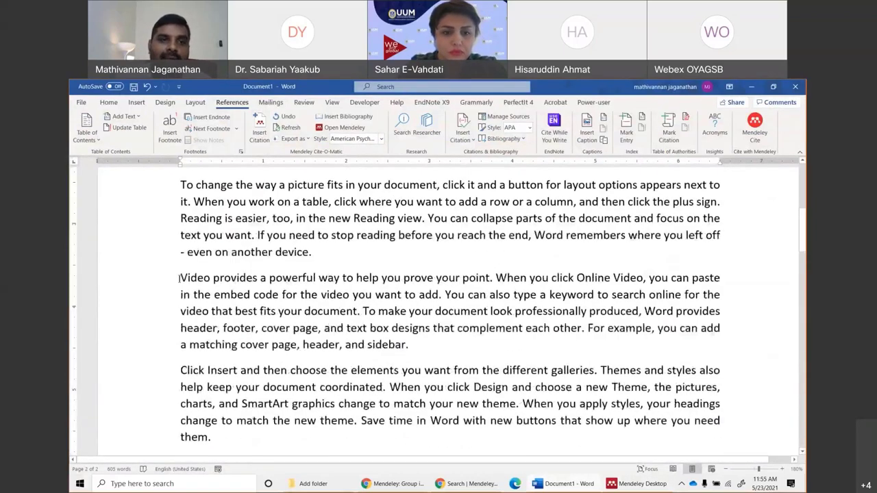
Type 'According to' and select the 2005 e-commerce adoption article in Mendeley's full library.
text(Accordi)
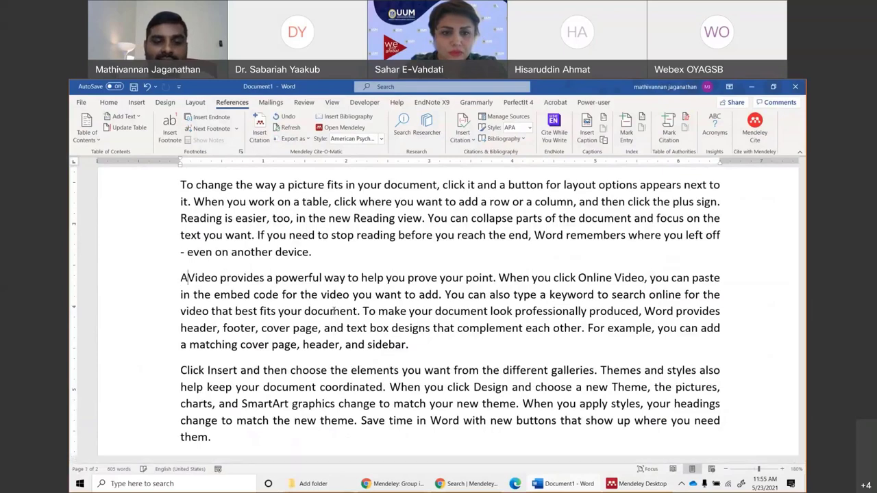
text(ng to)
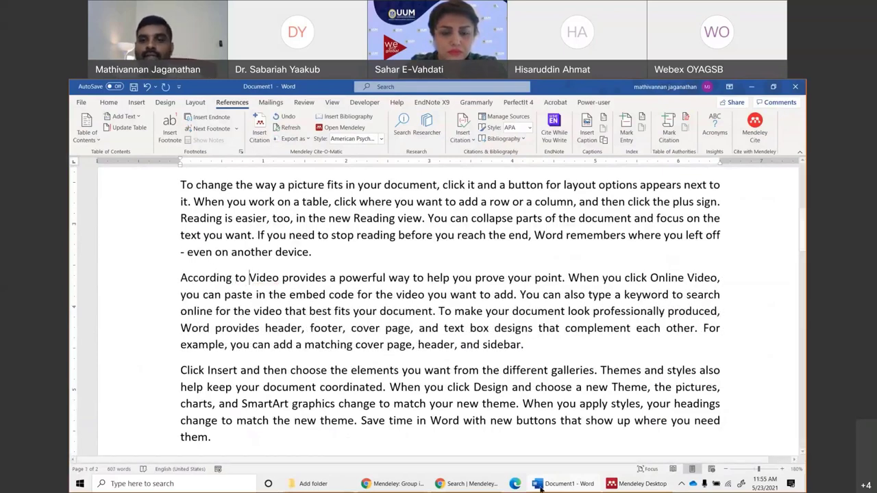
click(643, 483)
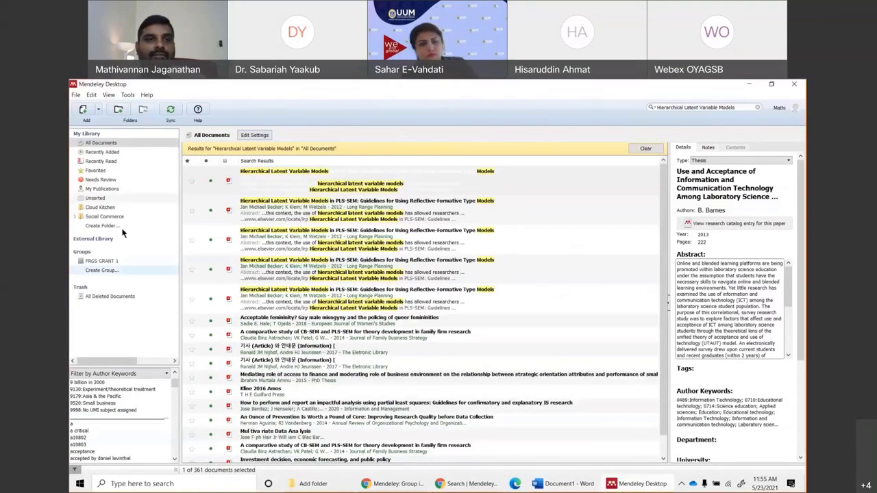
click(101, 142)
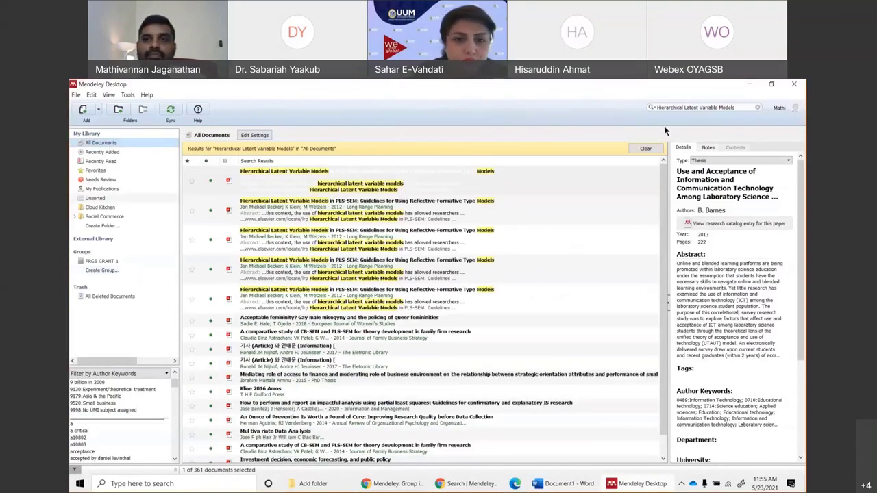
click(757, 108)
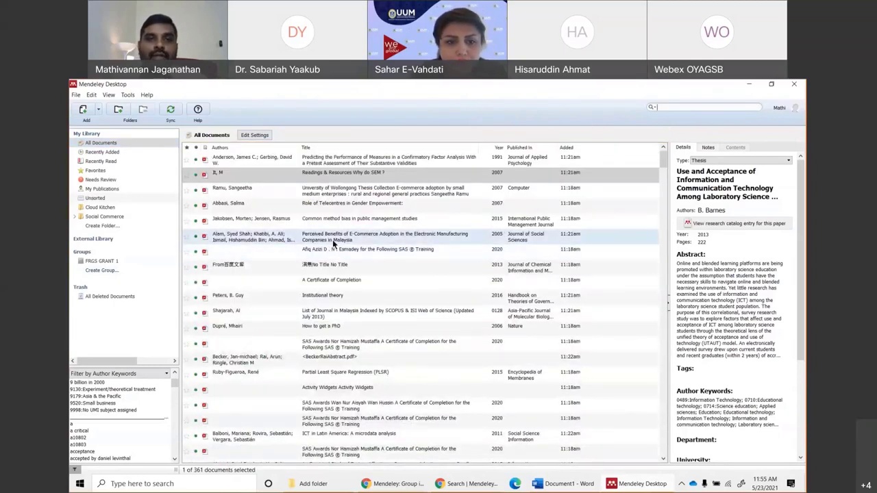
click(334, 243)
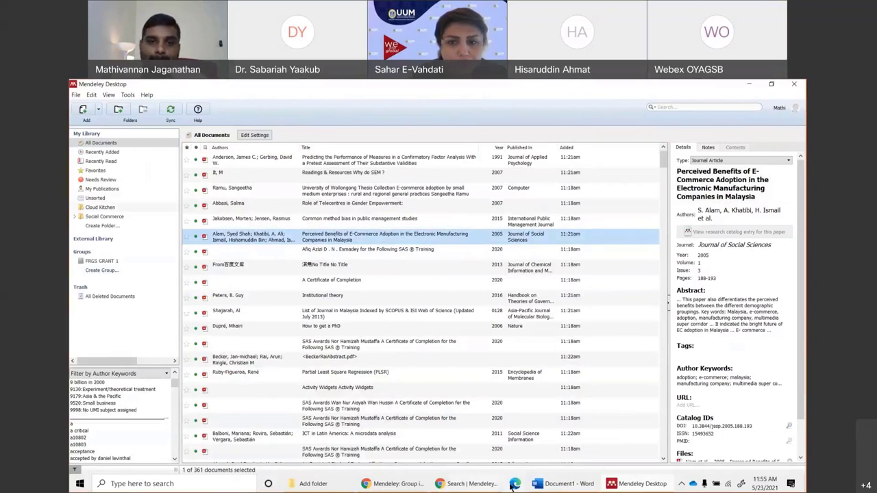
Insert a Mendeley citation of the 2005 e-commerce adoption article after 'According to'.
click(560, 485)
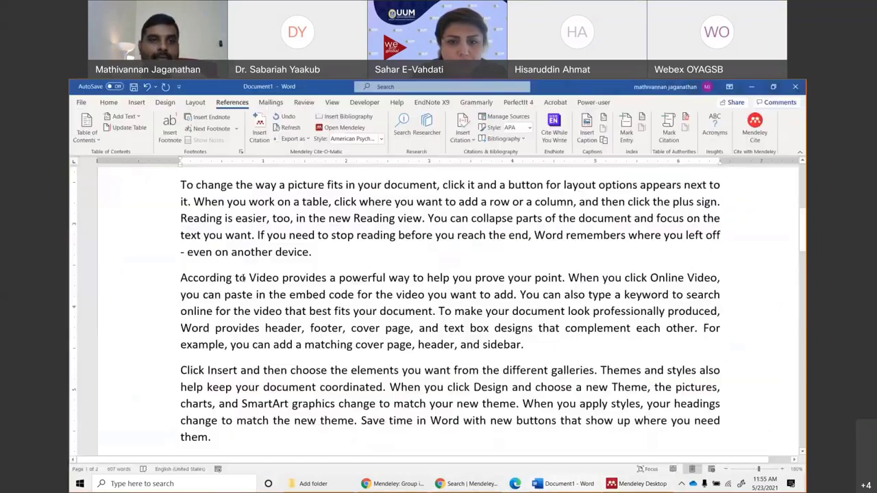
click(264, 130)
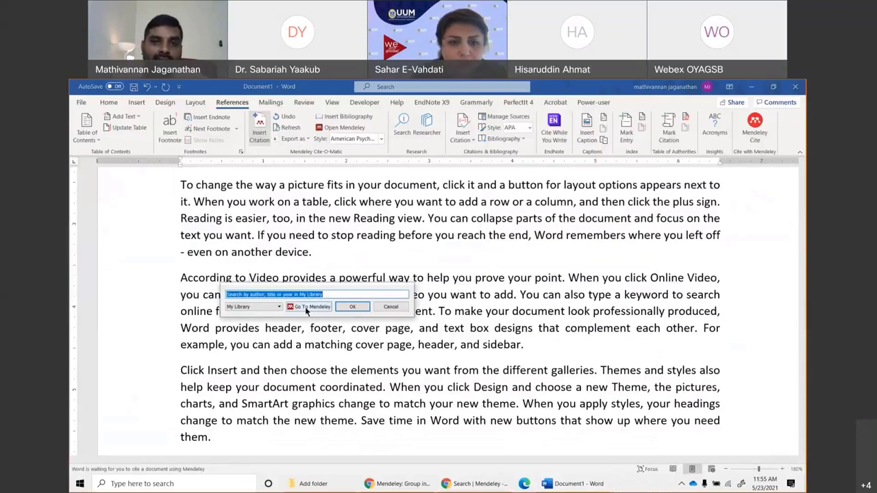
click(308, 306)
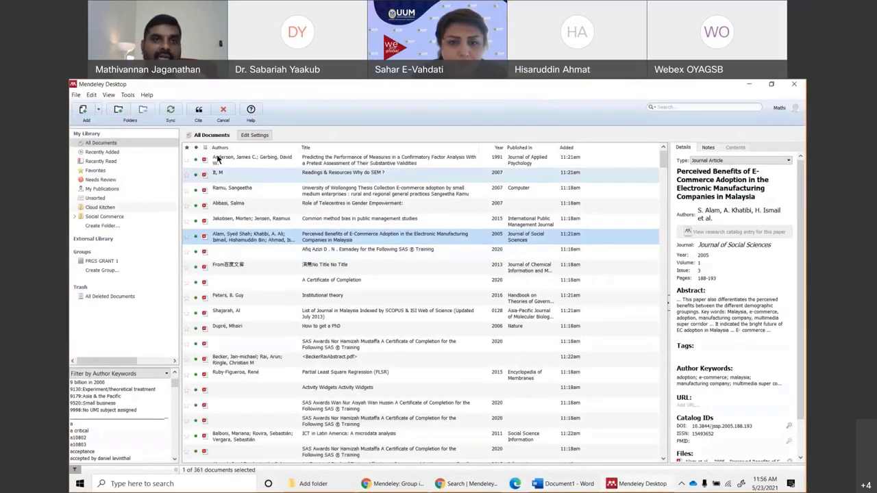
click(200, 110)
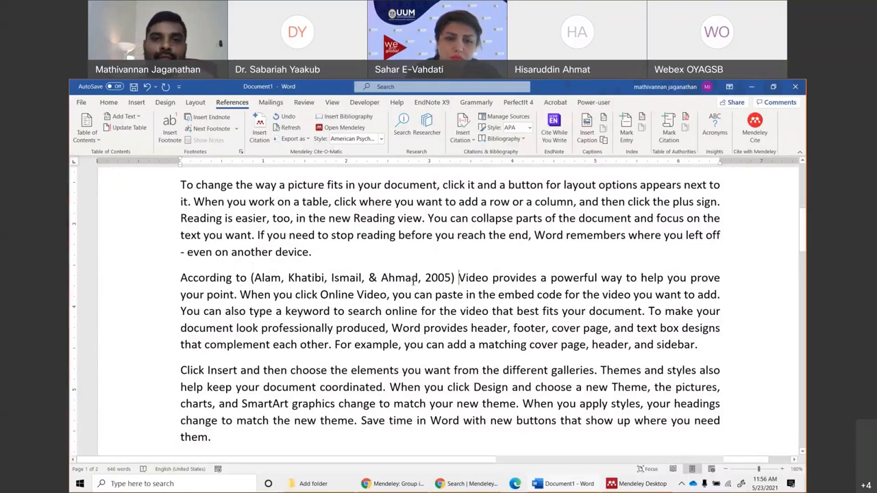
Copy the citation's author names and paste them as plain text before the Alam 2005 citation.
drag(420, 278, 249, 278)
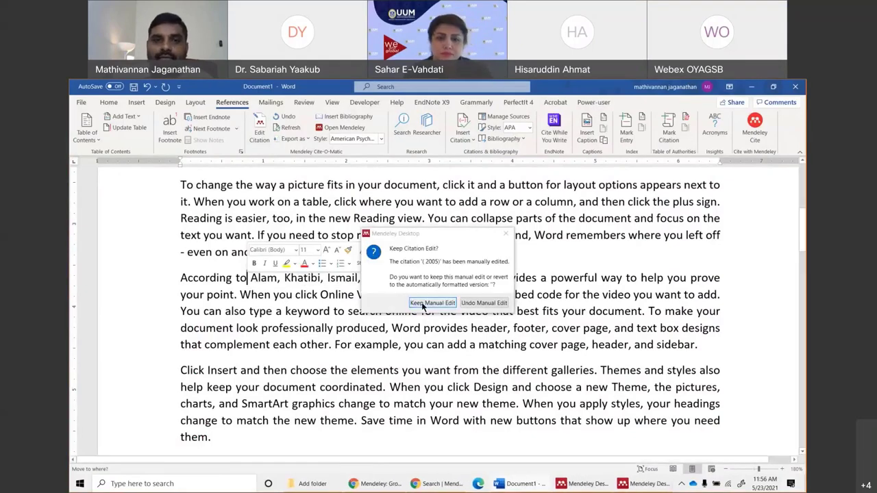
click(421, 302)
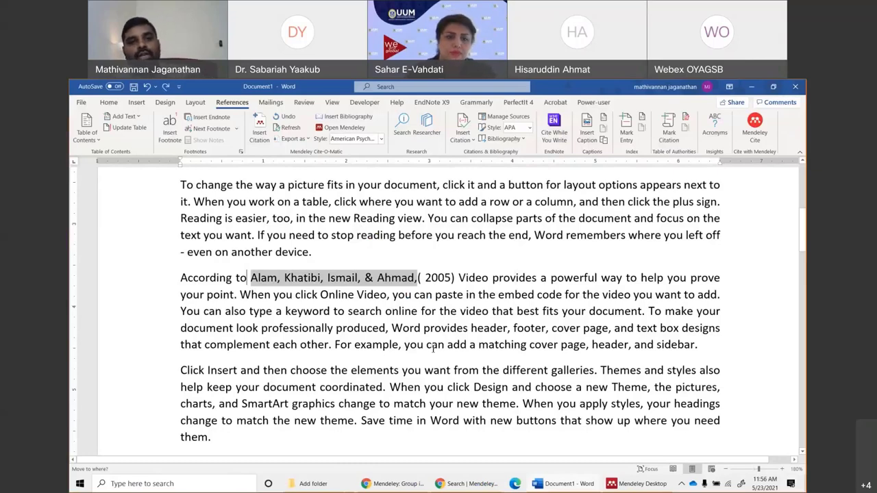
right_click(417, 280)
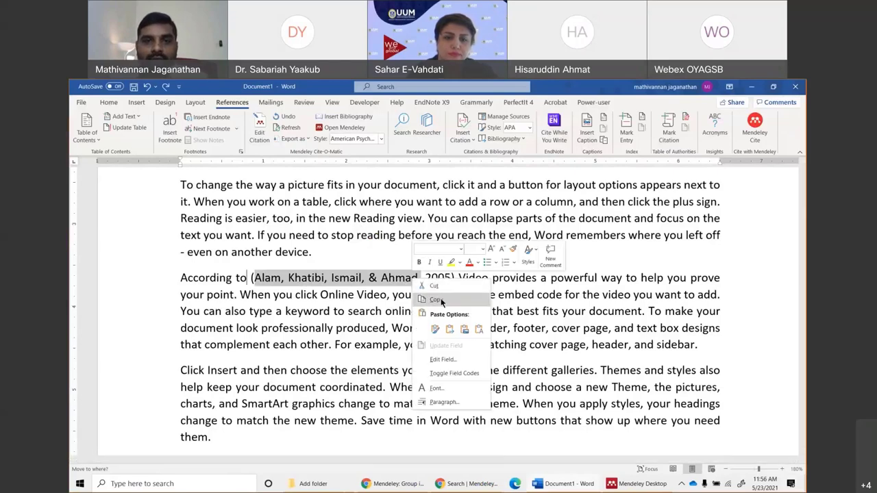
click(437, 300)
click(248, 280)
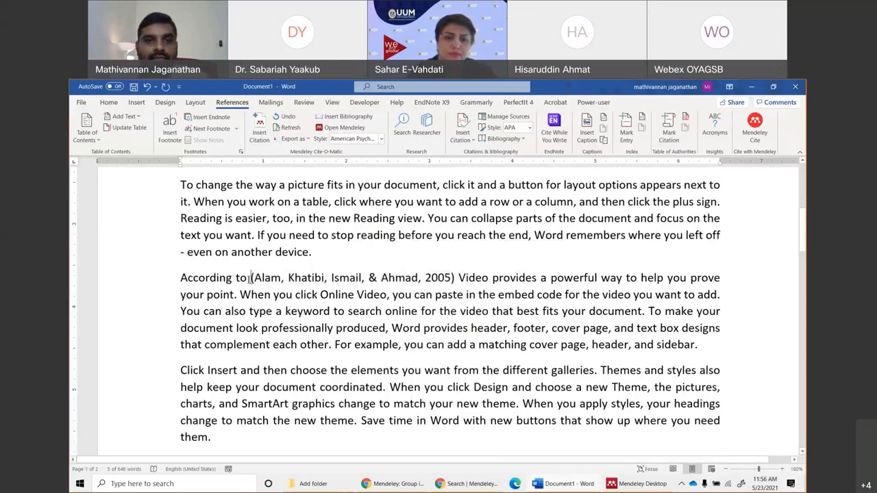
right_click(250, 279)
click(315, 331)
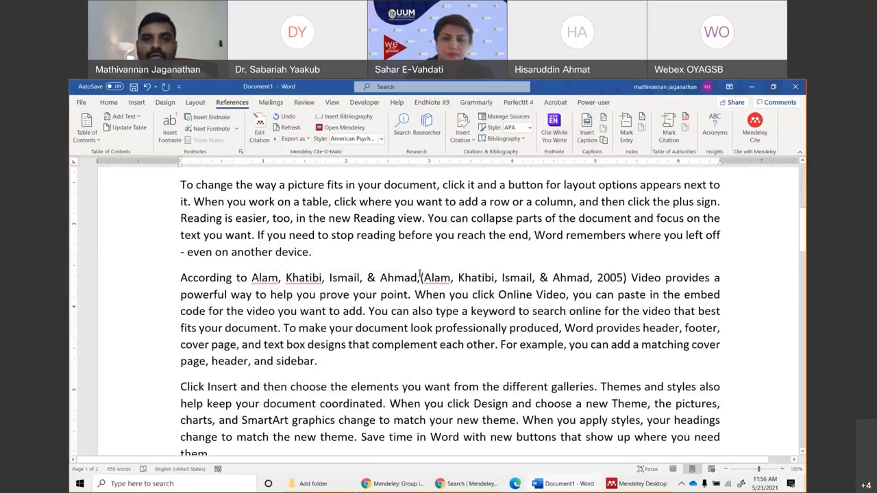
Redo the paste so 'Alam, Khatibi, Ismail, & Ahmad,' precedes the (Alam … 2005) citation.
click(619, 277)
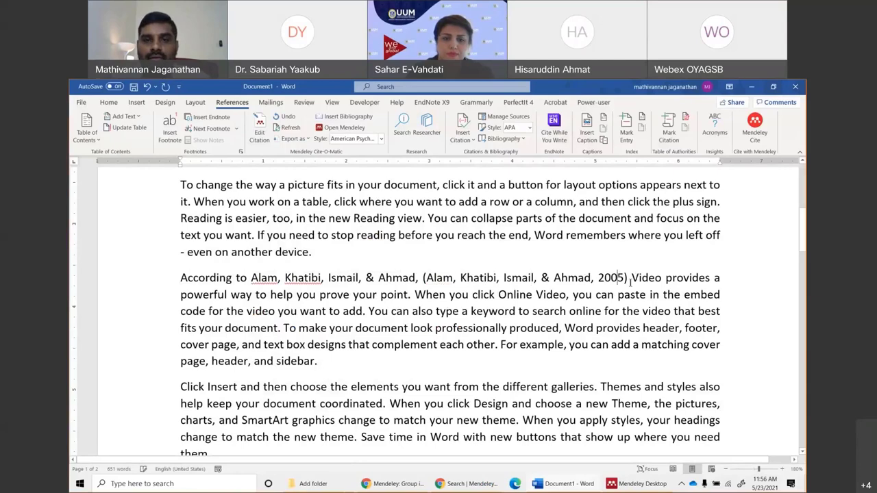
drag(251, 278, 420, 277)
key(Delete)
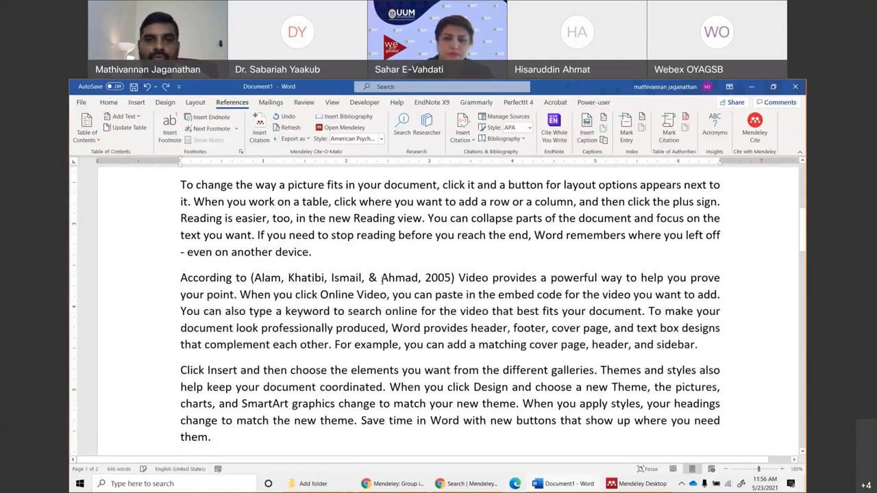
double_click(383, 278)
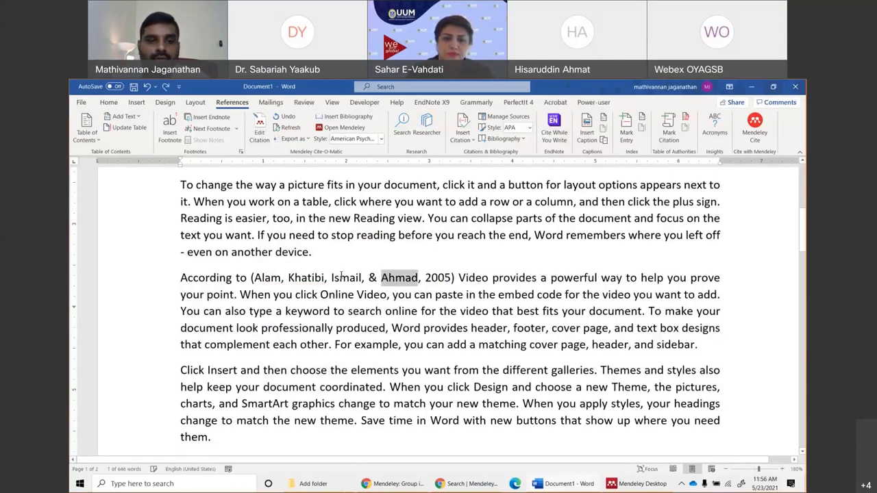
click(250, 278)
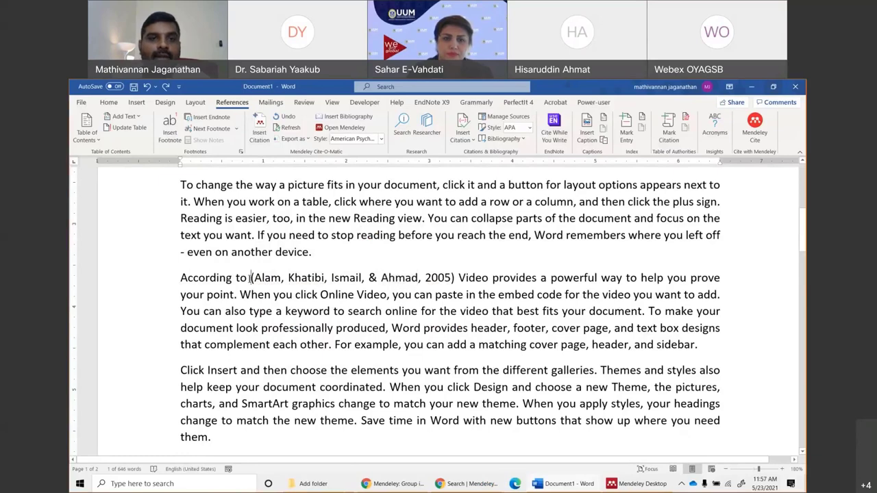
right_click(250, 277)
click(317, 329)
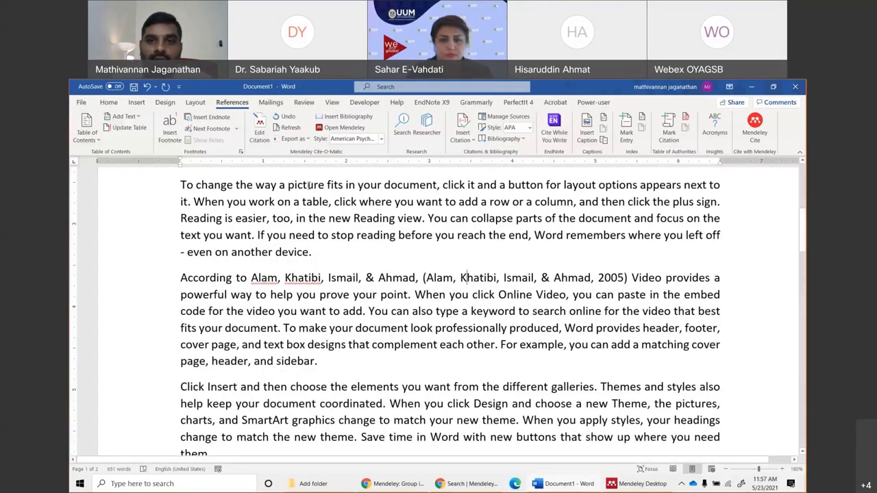
drag(626, 277, 466, 278)
click(475, 277)
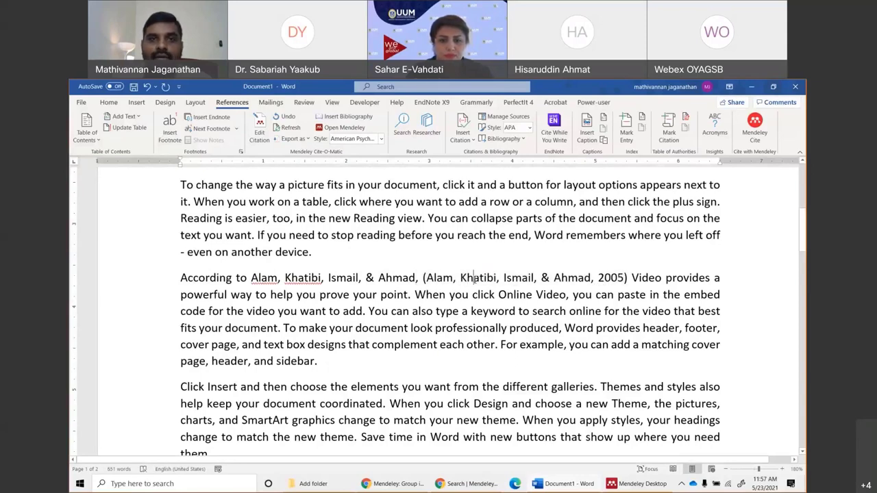
Dismiss the misplaced-citation error and delete the stray ADDIN field below the references.
click(259, 135)
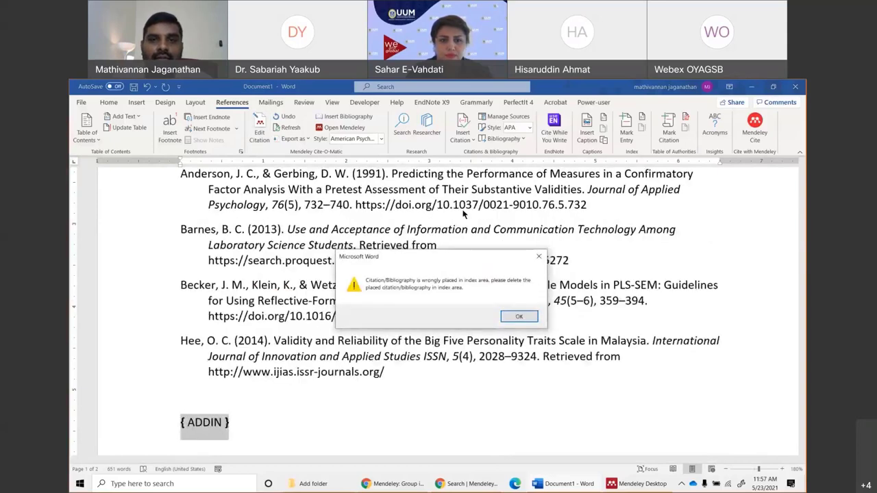
key(Return)
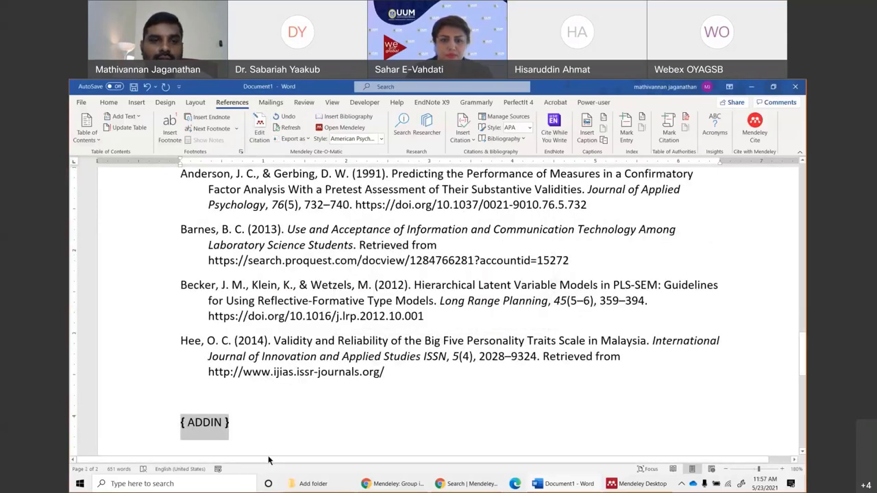
drag(233, 423, 180, 422)
key(Delete)
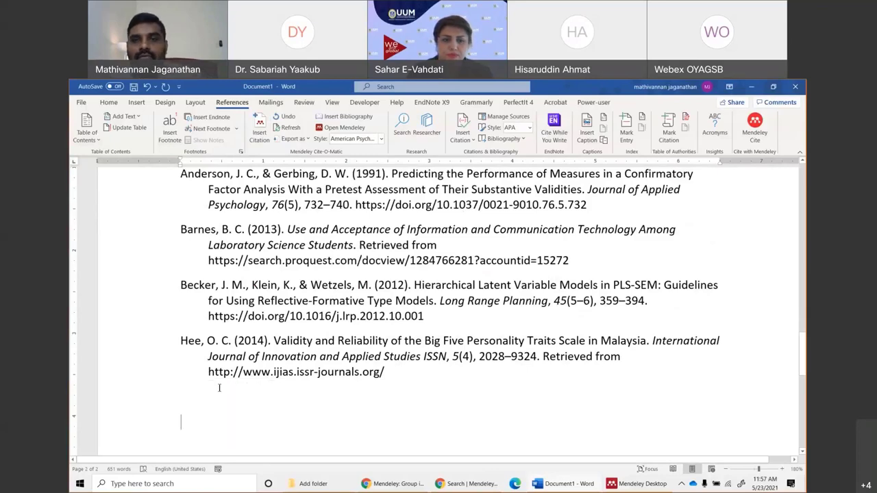
scroll(219, 388, up, 15)
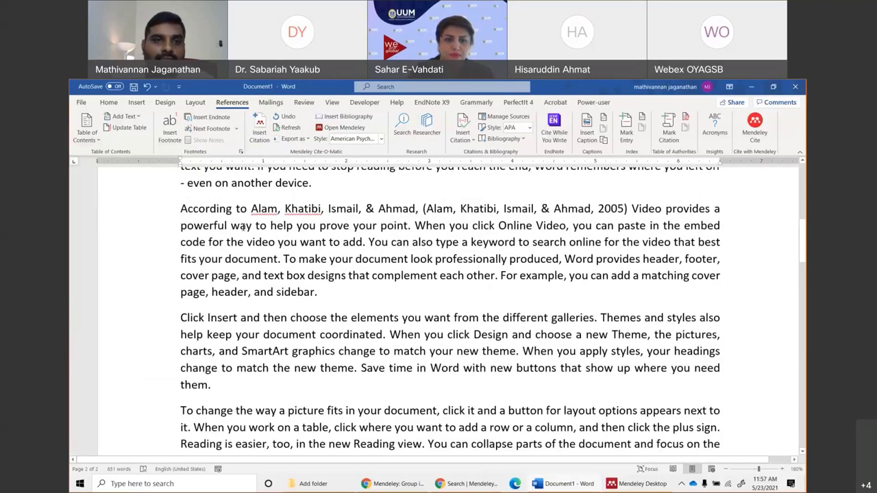
Edit the Alam citation with Suppress author ticked so it shows only (2005).
click(459, 208)
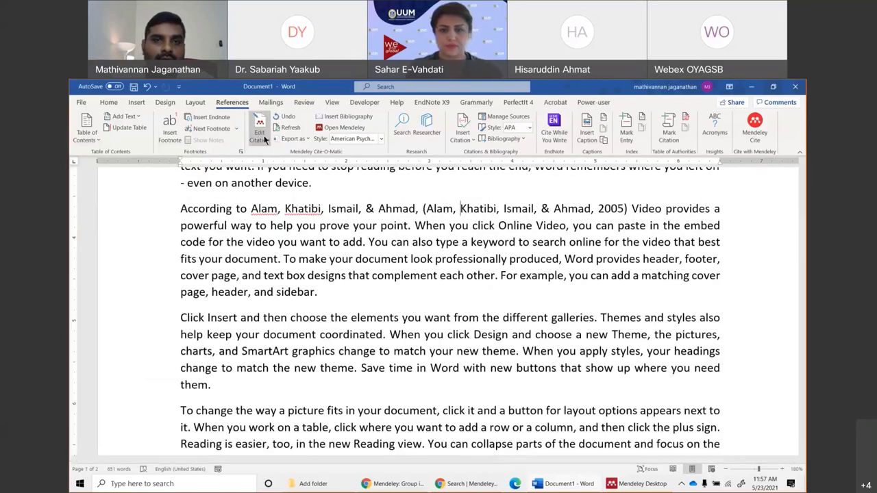
click(264, 139)
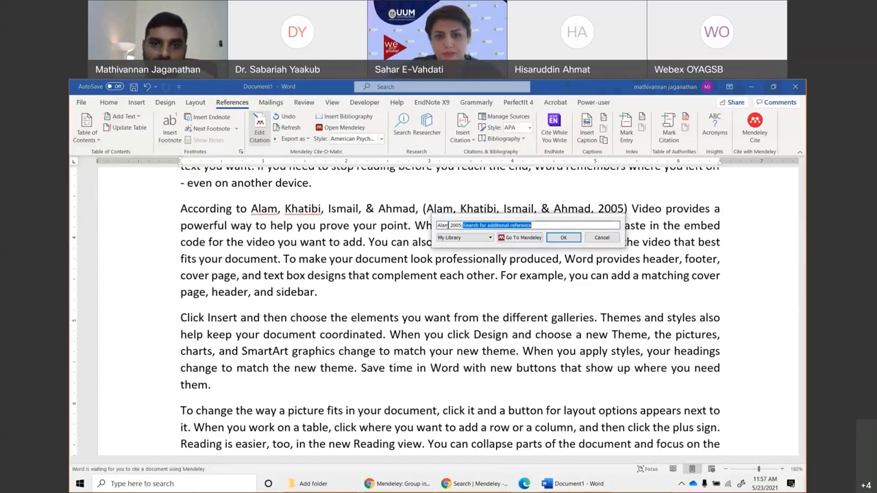
click(449, 225)
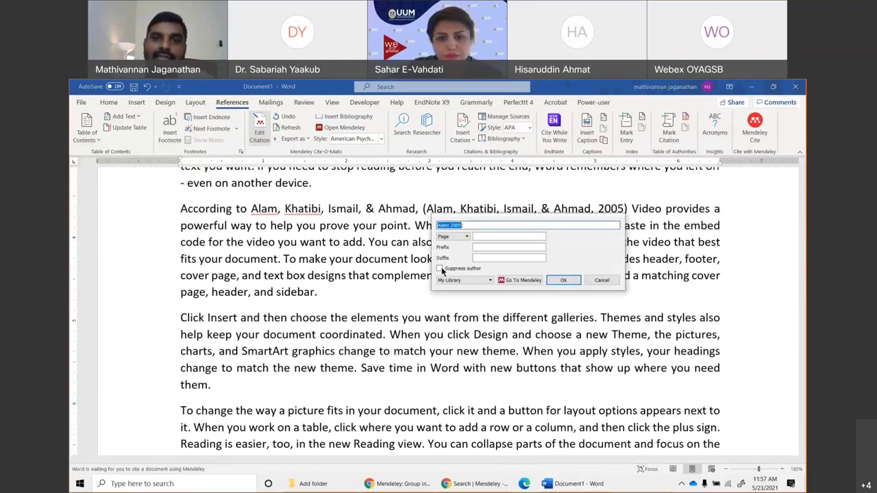
click(439, 268)
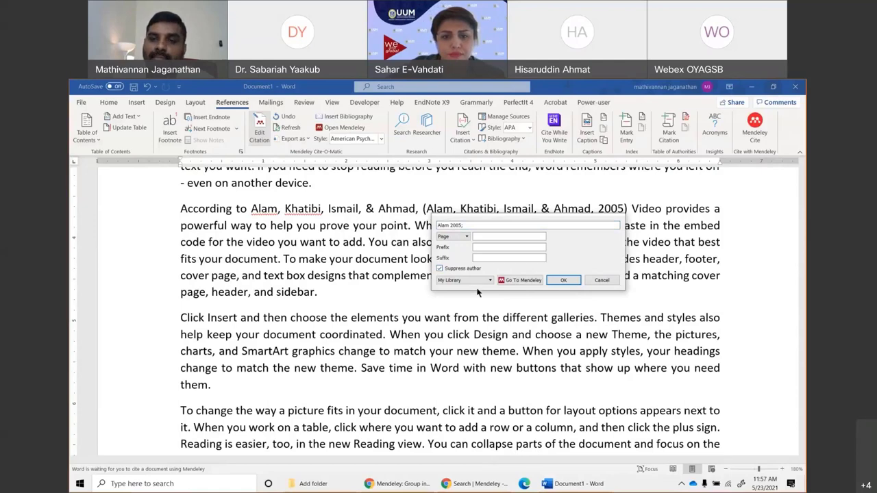
click(565, 280)
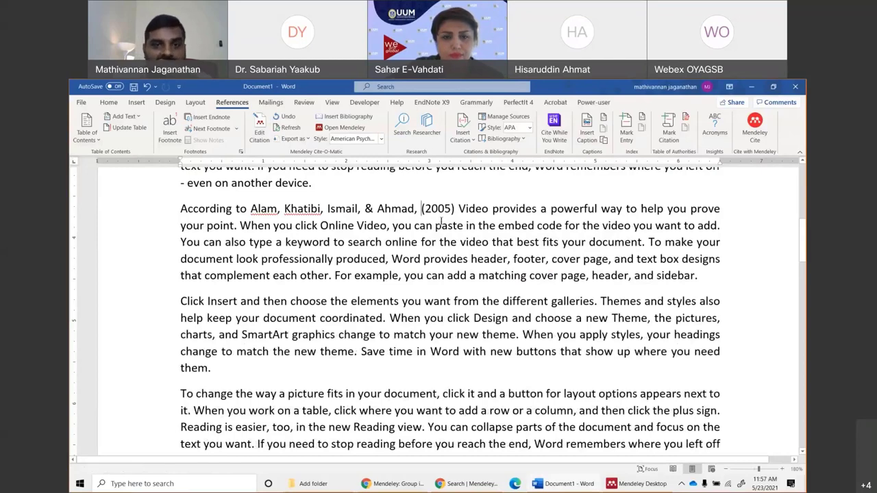
key(Delete)
key(Delete)
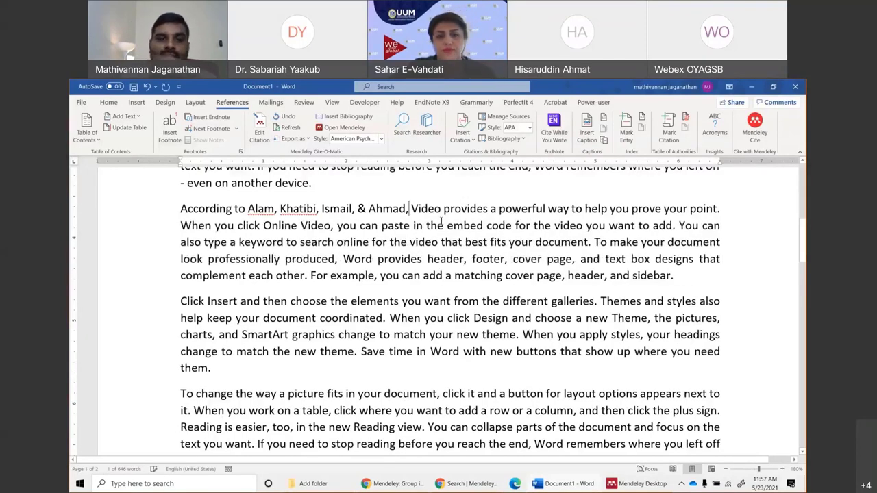
key(ctrl+z)
key(ctrl+z)
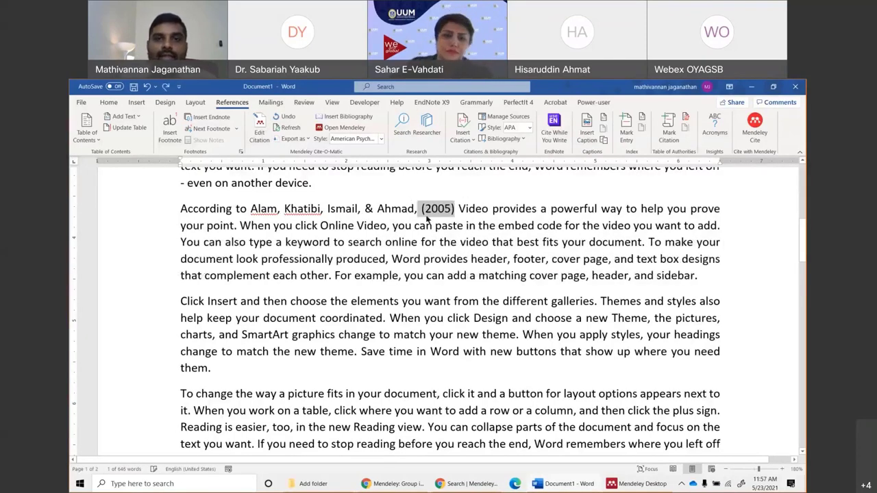
Remove the comma after Ahmad and the ', &' before Ahmad.
key(BackSpace)
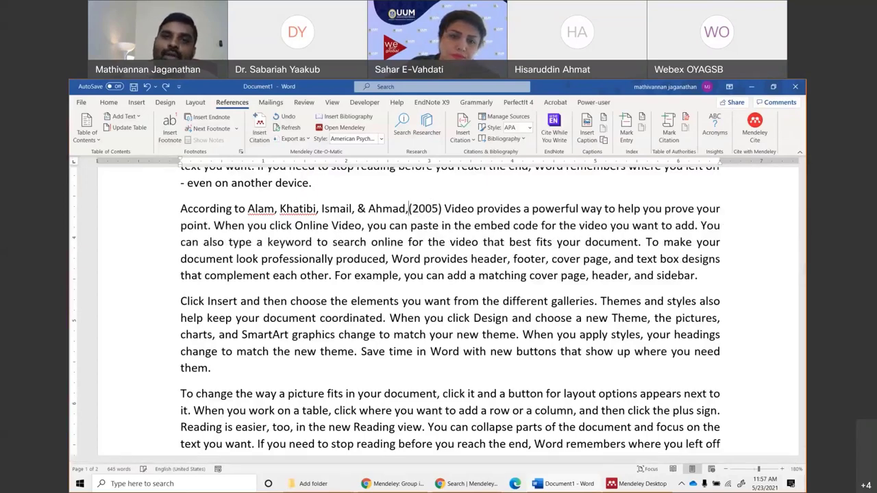
key(BackSpace)
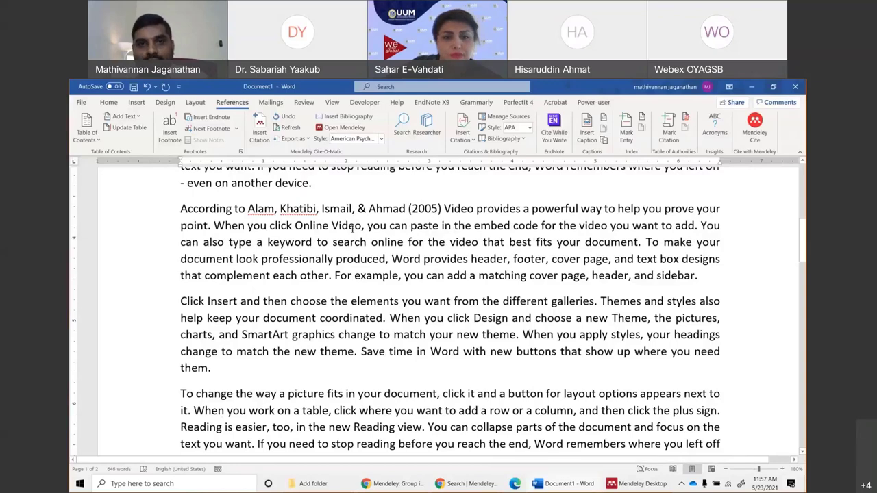
click(366, 208)
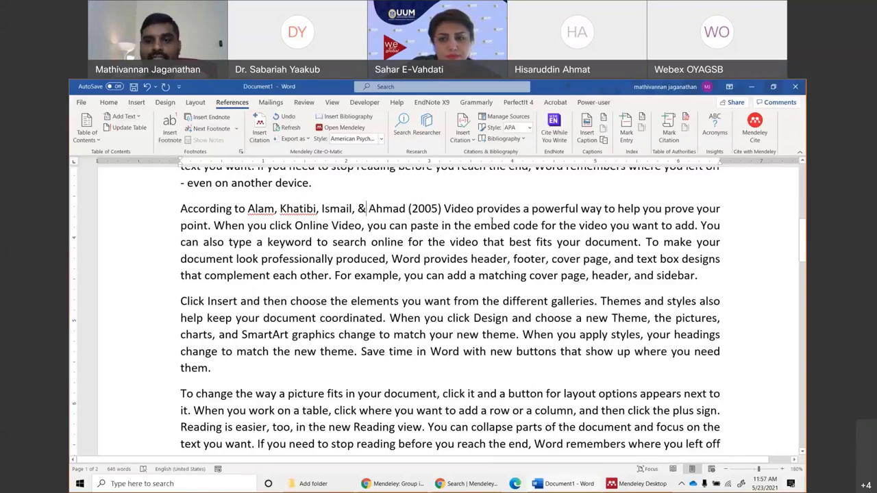
key(BackSpace)
key(BackSpace)
key(BackSpace)
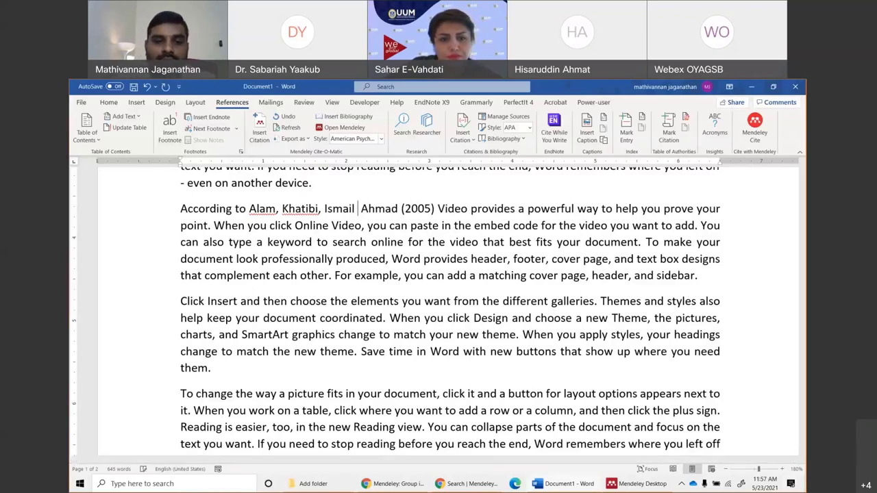
Type 'and' between Ismail and Ahmad in the author names.
text(and)
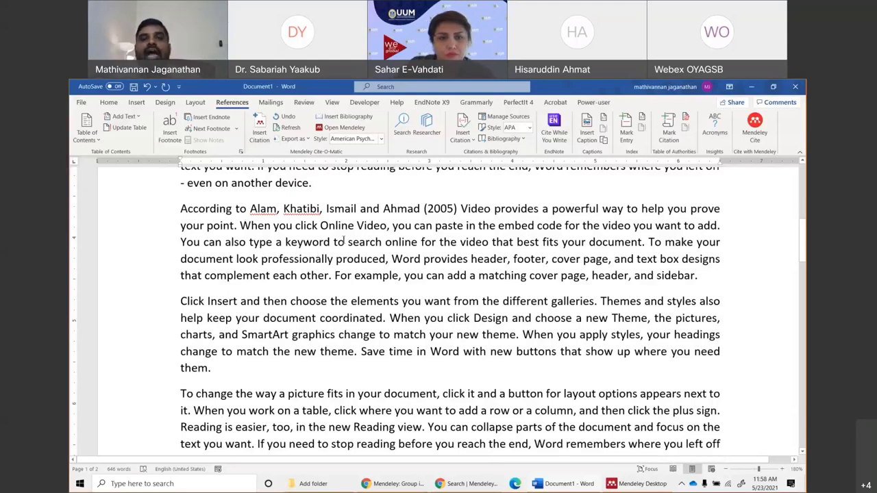
scroll(331, 370, down, 6)
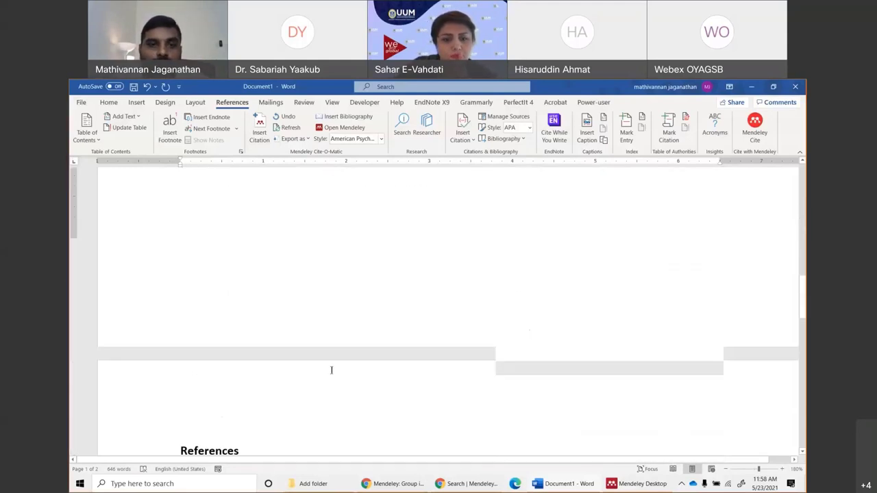
scroll(331, 370, down, 5)
scroll(359, 319, up, 10)
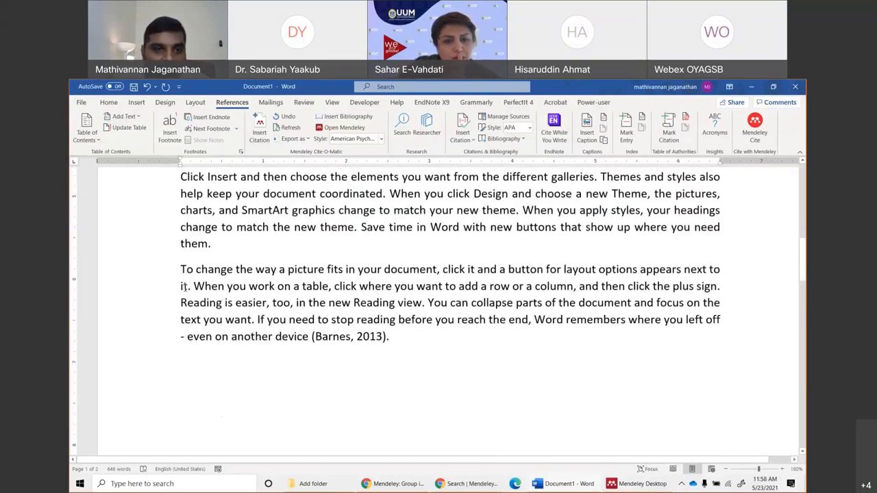
Position the cursor after 'next to it' in the final body paragraph.
click(187, 286)
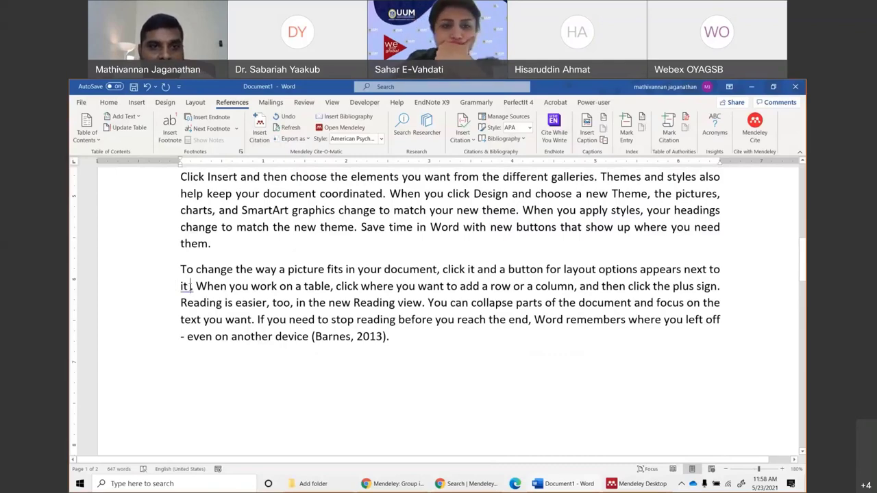
scroll(222, 303, down, 5)
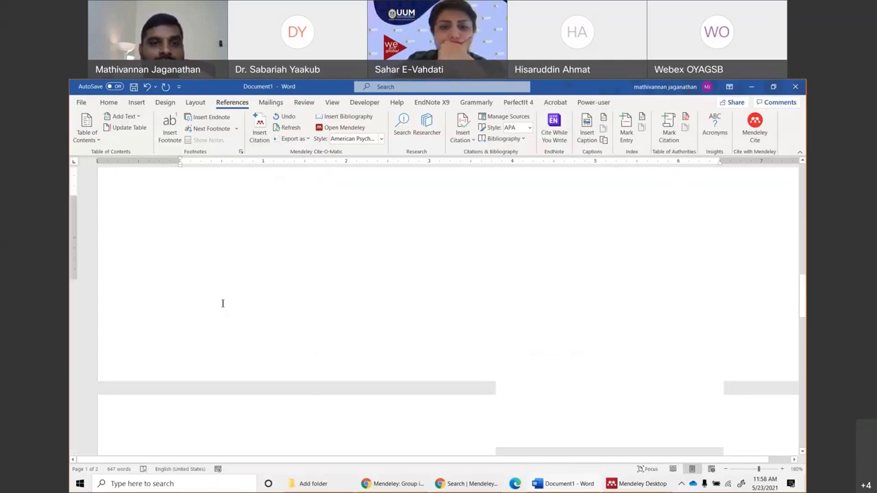
scroll(222, 304, down, 5)
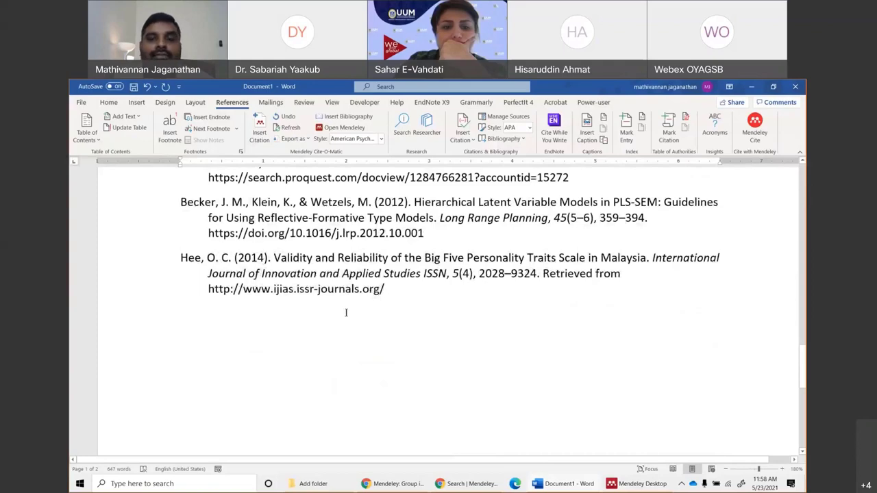
scroll(346, 312, up, 15)
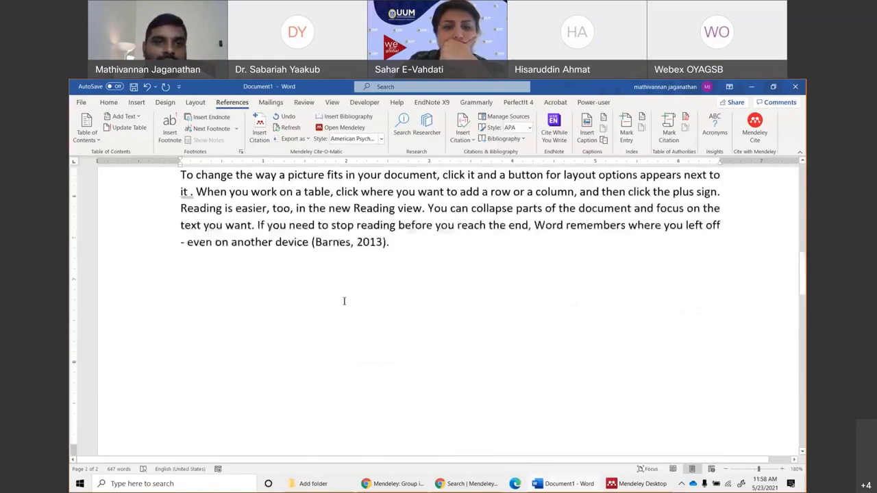
scroll(344, 301, up, 3)
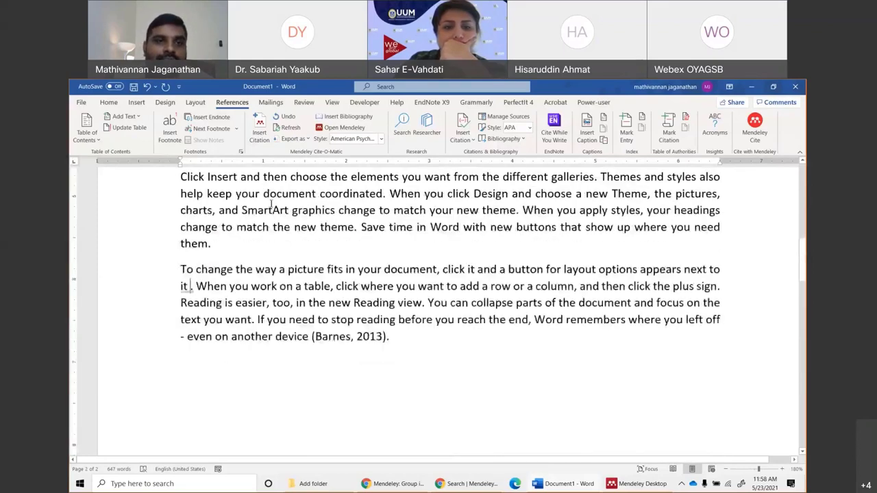
Cite the Abalo 2007 and Morard & Simonin 2016 articles together after 'next to it'.
click(259, 137)
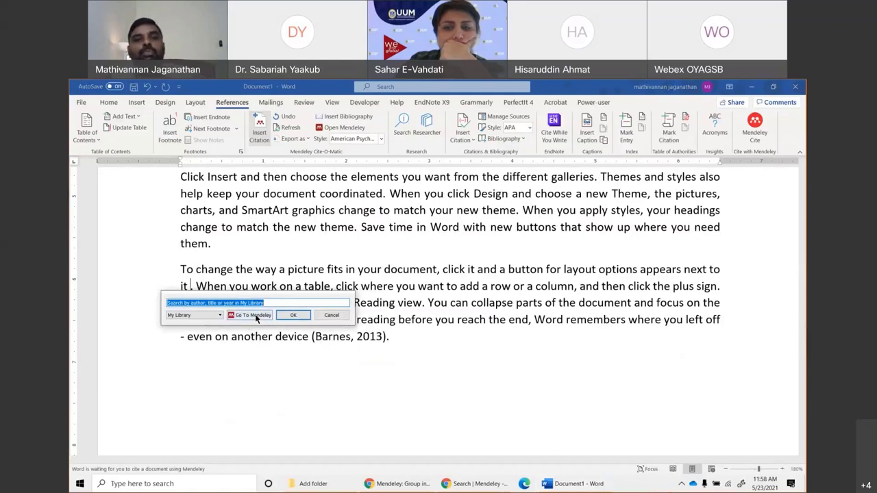
click(254, 315)
scroll(312, 304, down, 20)
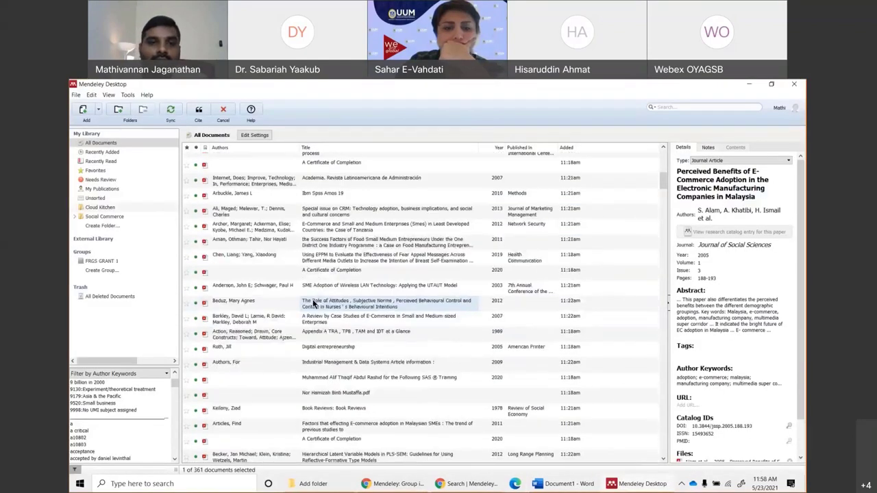
scroll(355, 281, up, 3)
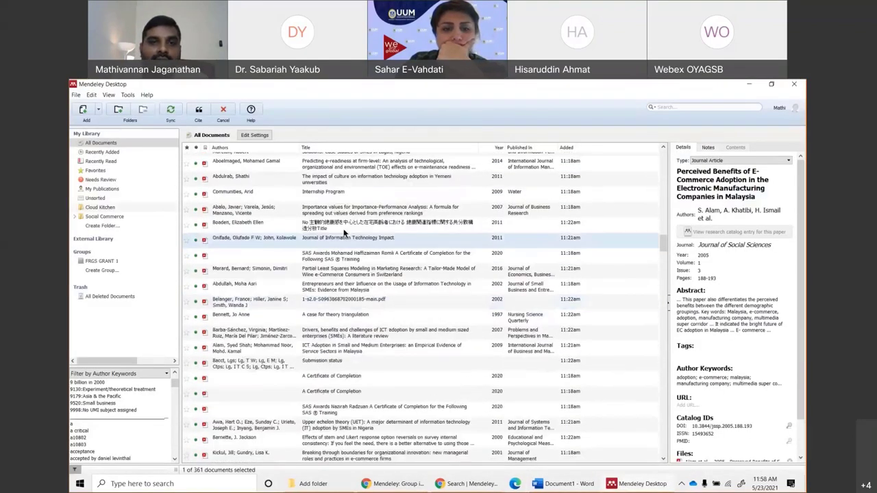
click(342, 214)
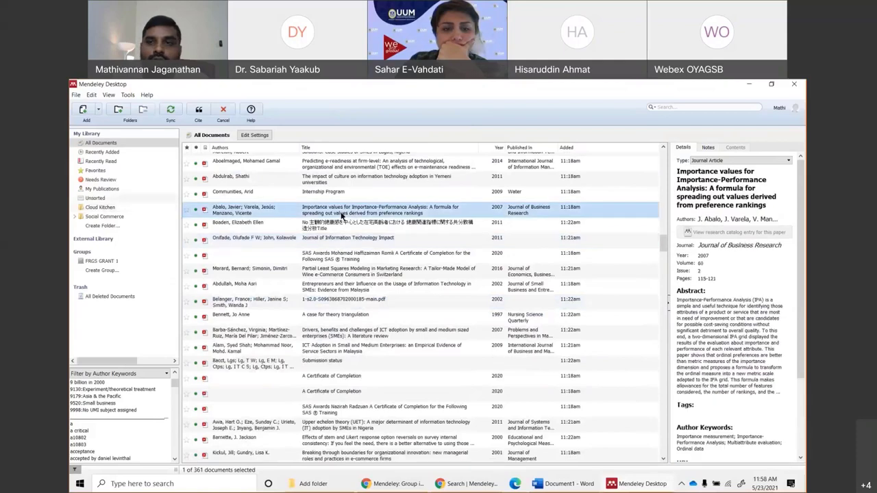
click(335, 275)
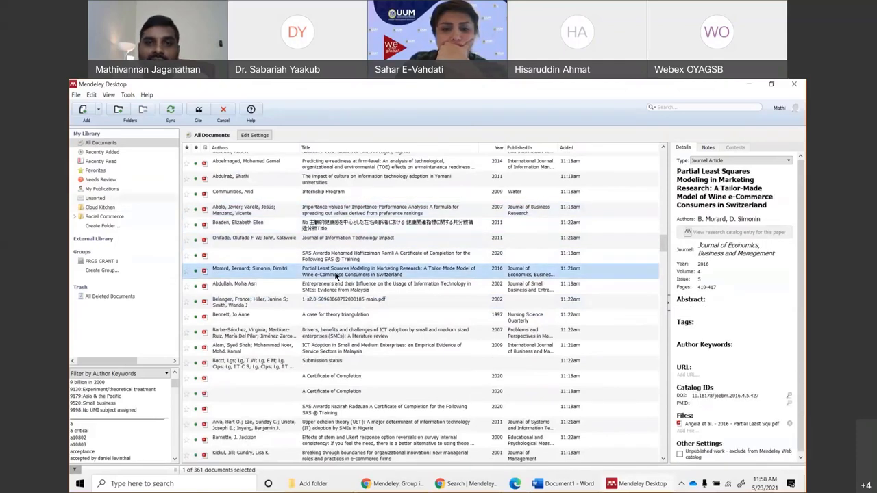
ctrl+click(341, 212)
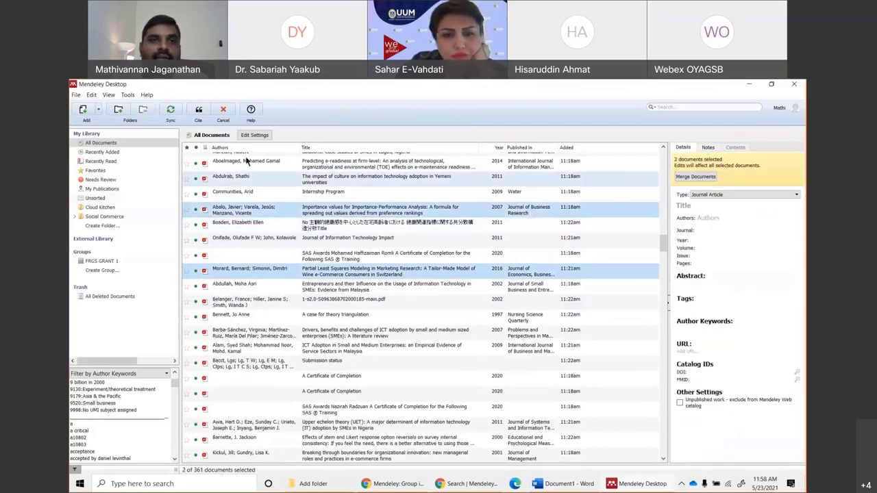
click(198, 112)
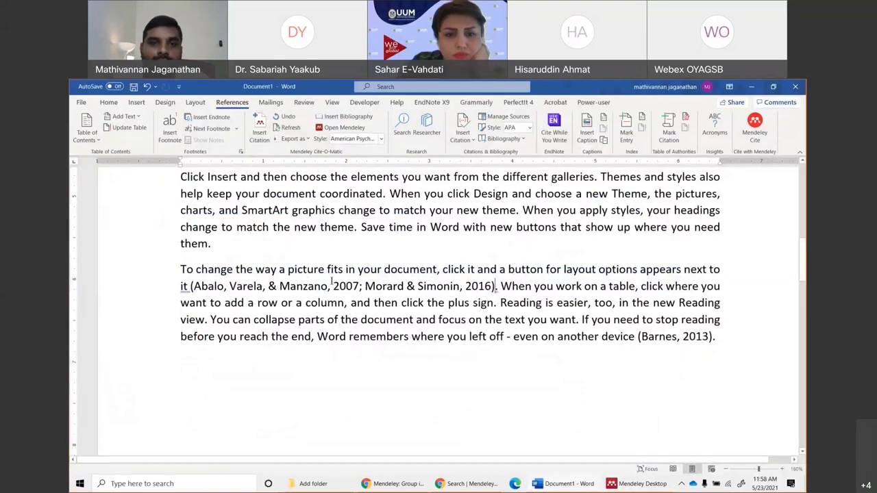
click(223, 287)
drag(192, 286, 487, 286)
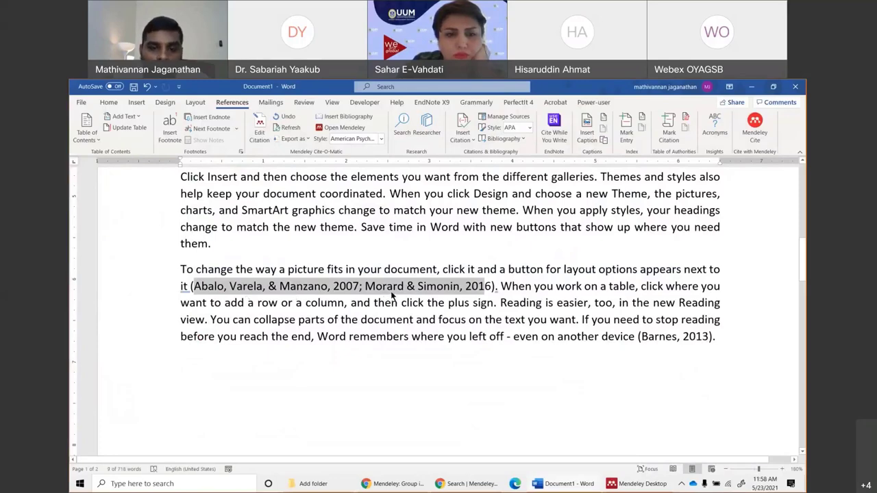
scroll(412, 333, down, 3)
scroll(411, 334, down, 8)
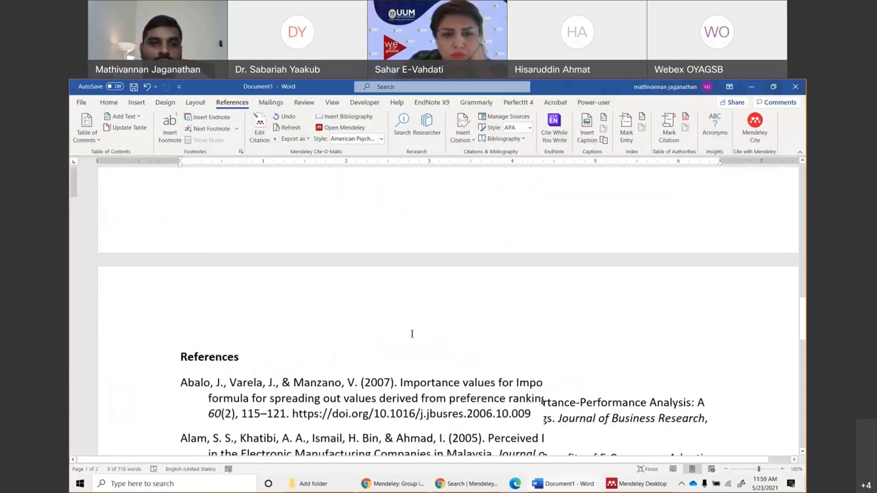
scroll(412, 333, up, 3)
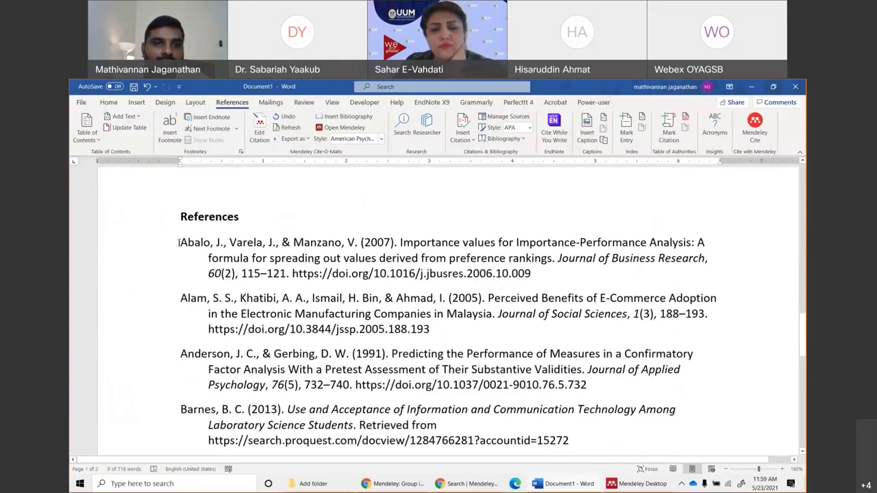
drag(179, 242, 276, 242)
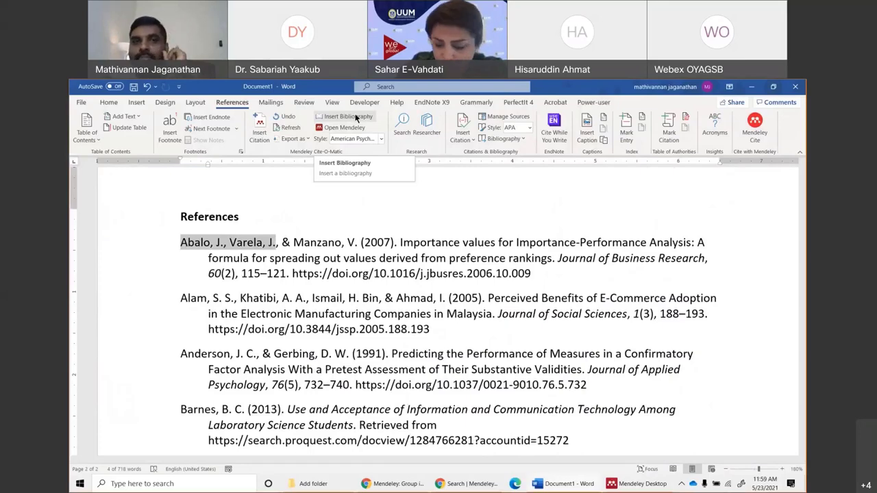
scroll(281, 274, down, 1)
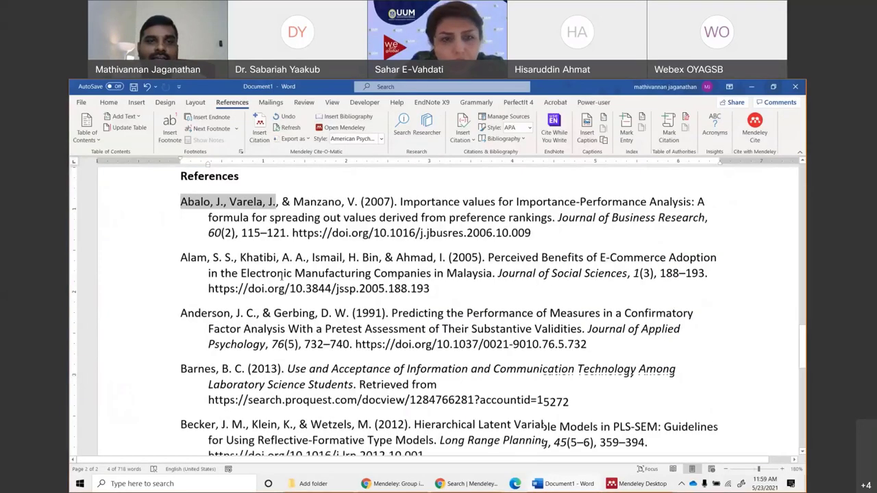
scroll(284, 274, up, 4)
scroll(285, 274, up, 4)
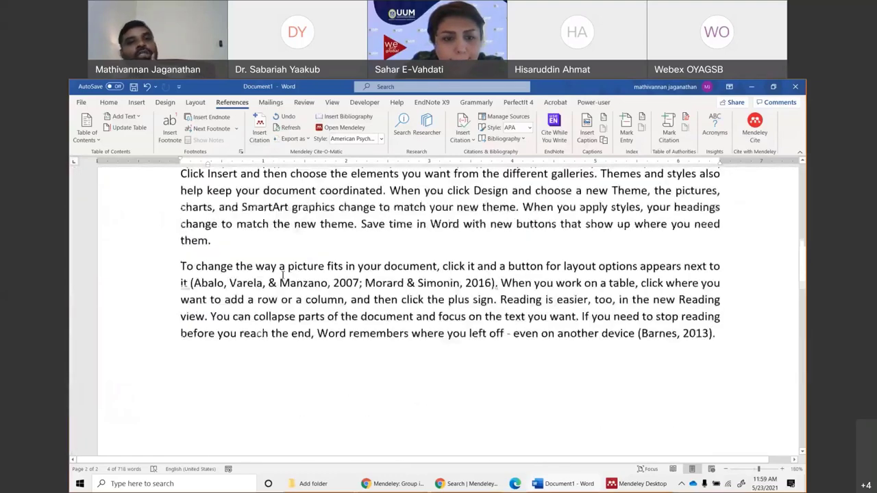
click(320, 286)
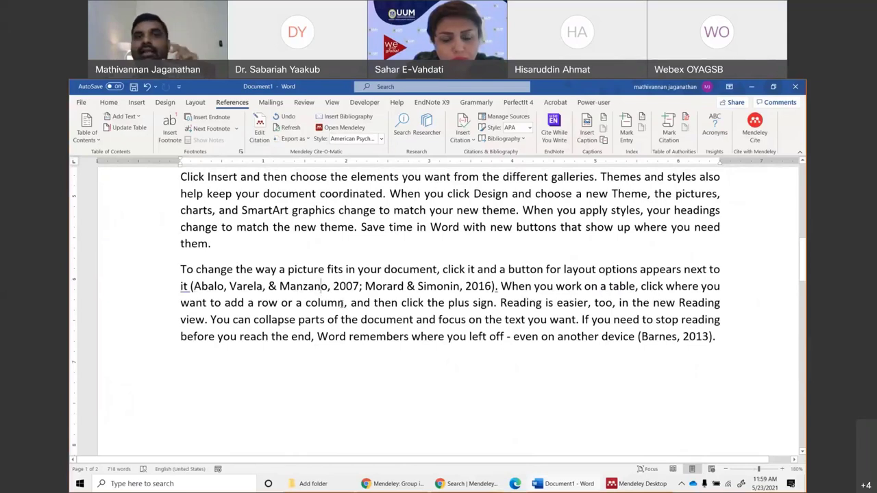
Switch the Mendeley citation style to APA 7th, then IEEE, and finally Nature.
click(381, 139)
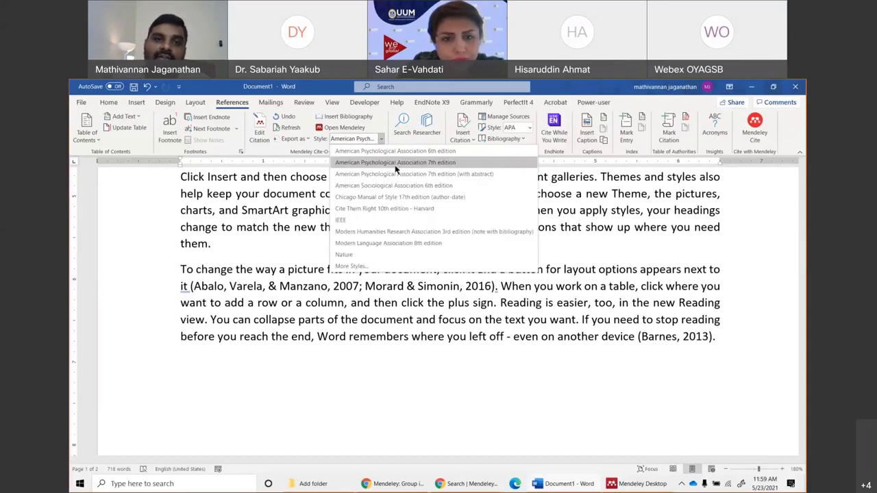
click(396, 166)
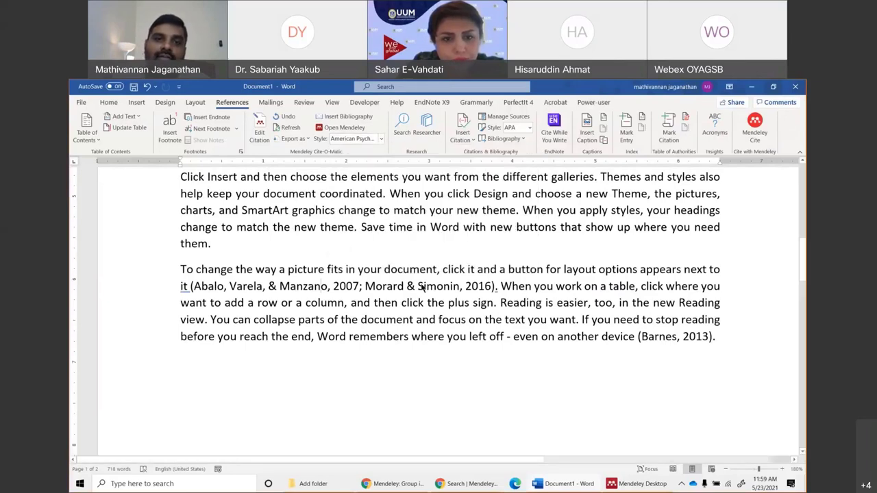
click(380, 139)
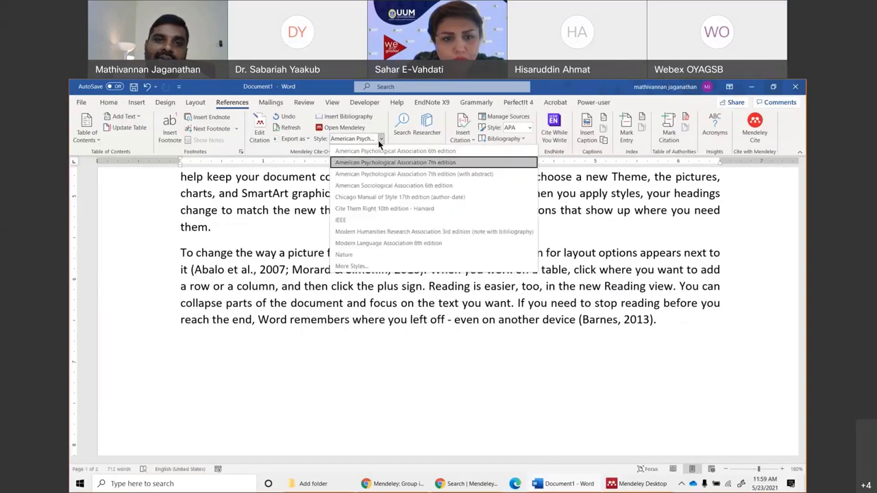
click(347, 220)
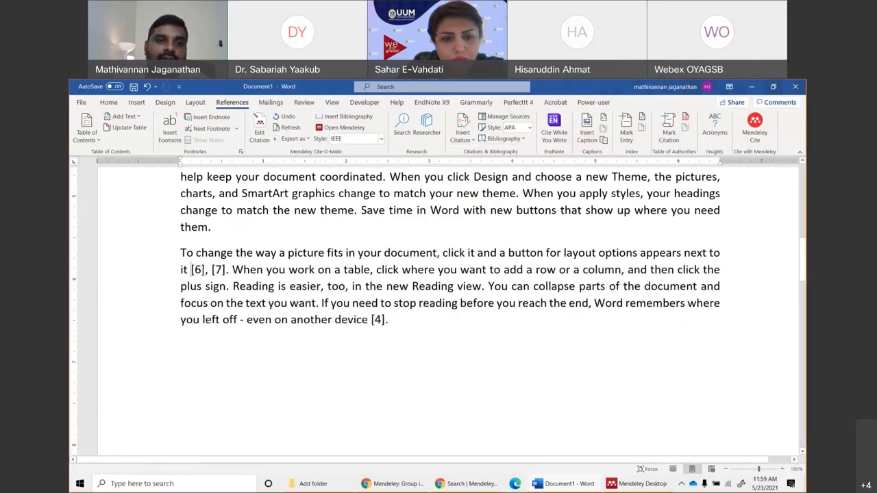
scroll(251, 352, down, 10)
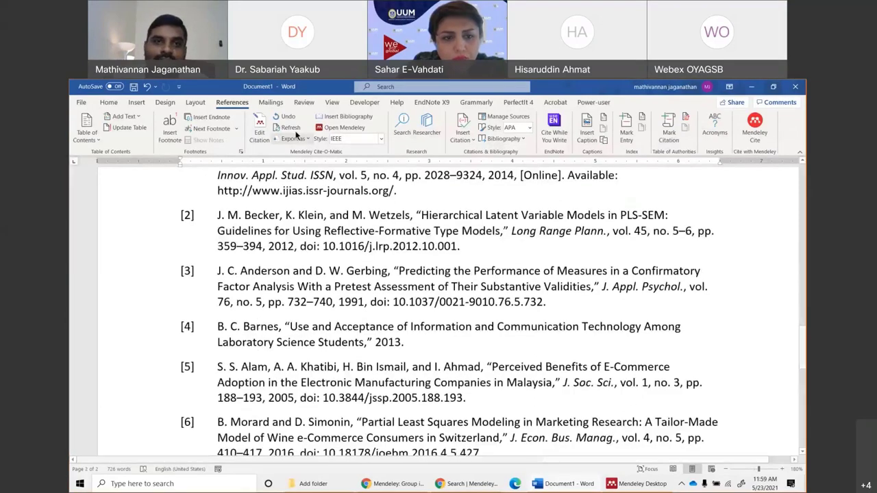
click(381, 138)
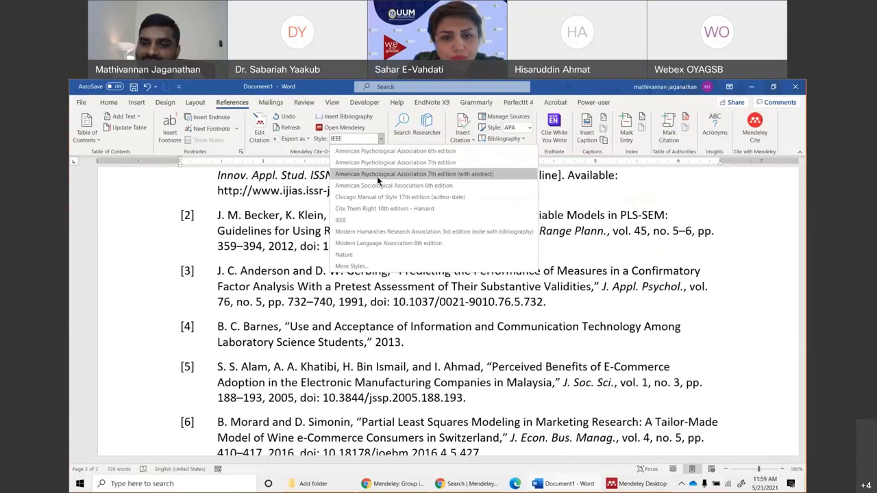
click(358, 256)
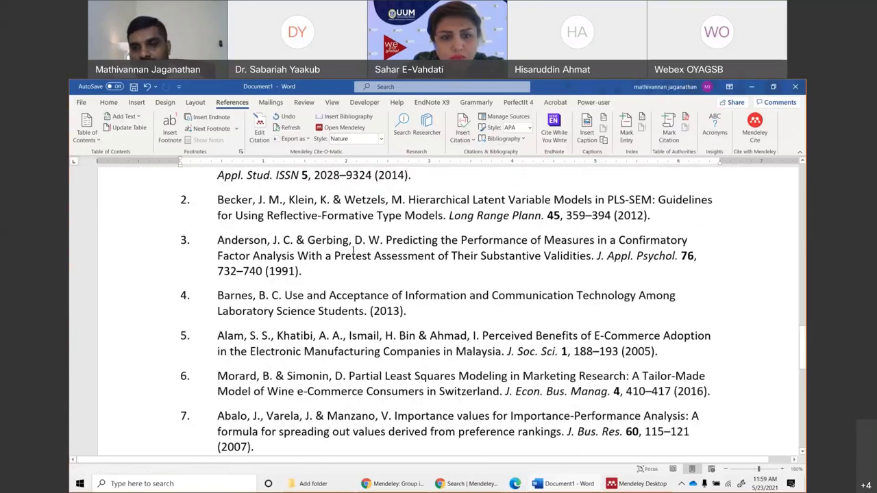
click(370, 138)
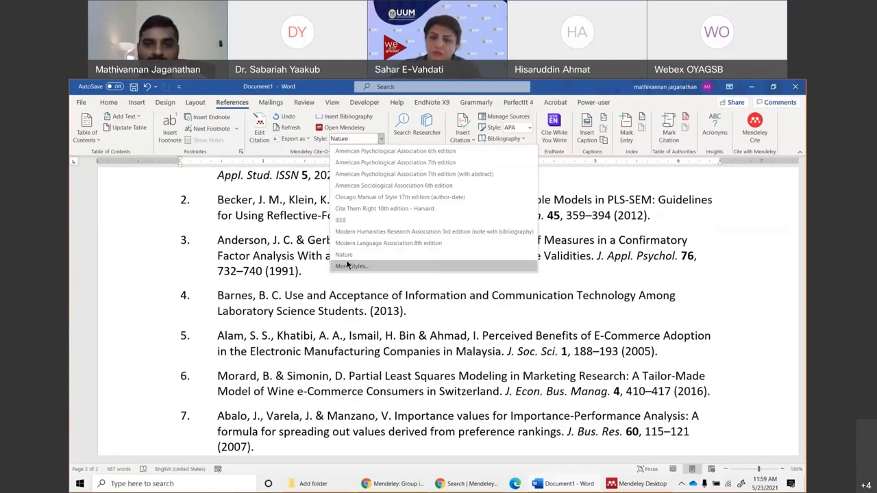
Search the downloadable citation styles for 'american psycholo' and pick APA 6th edition.
click(346, 267)
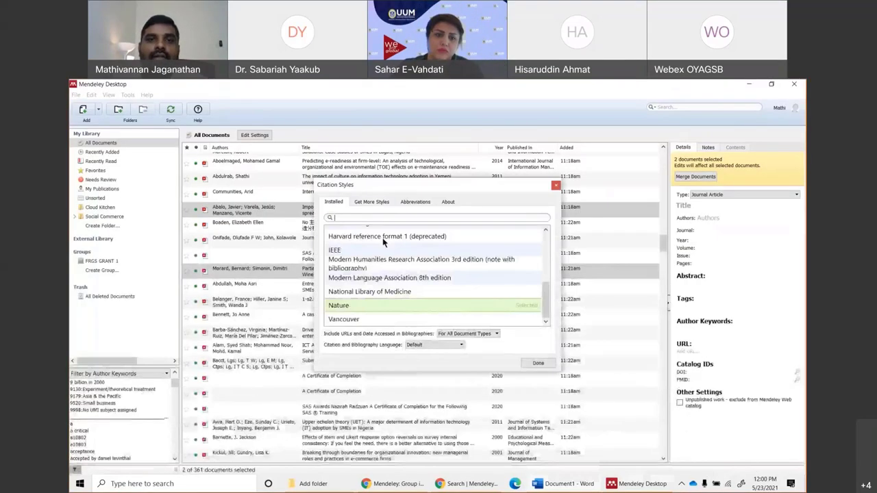
click(371, 201)
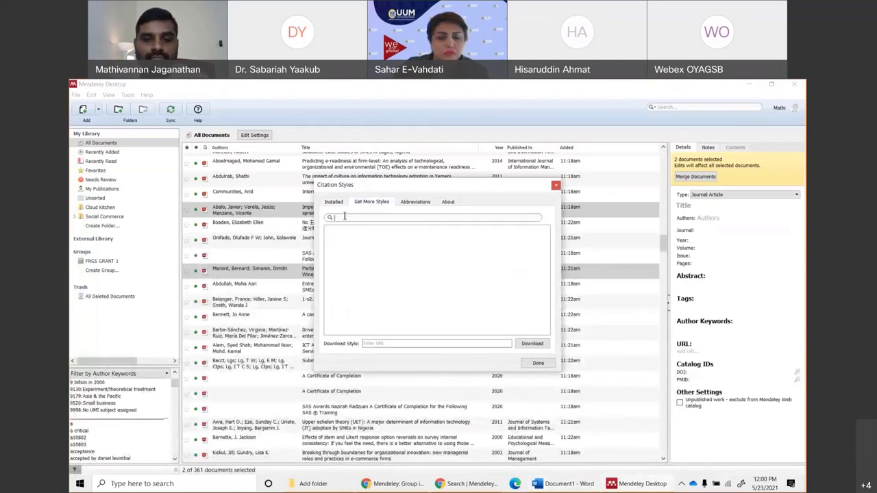
text(america)
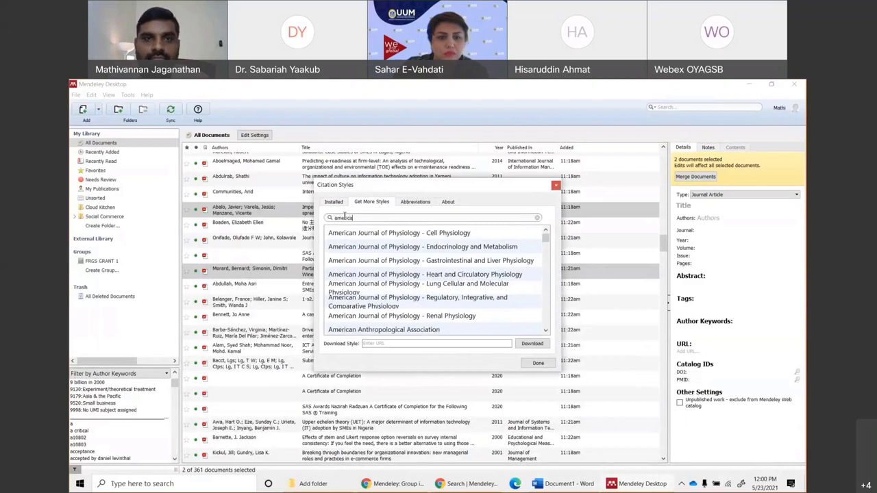
text(n)
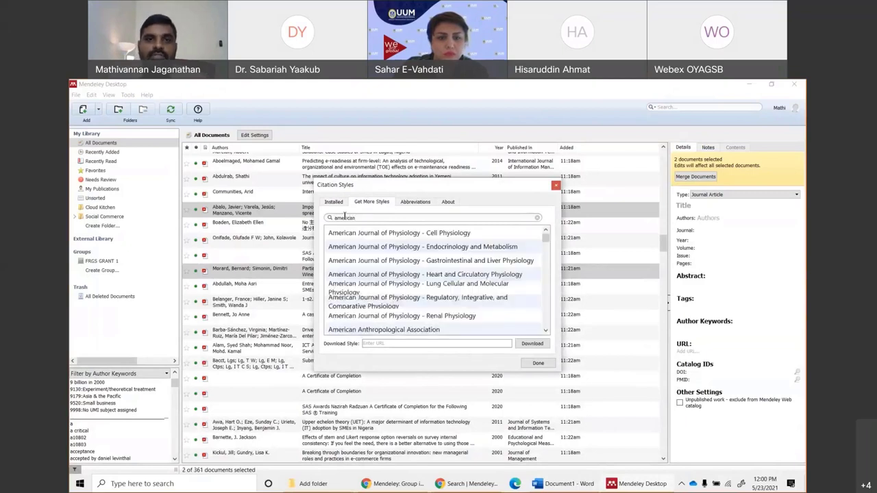
text( p)
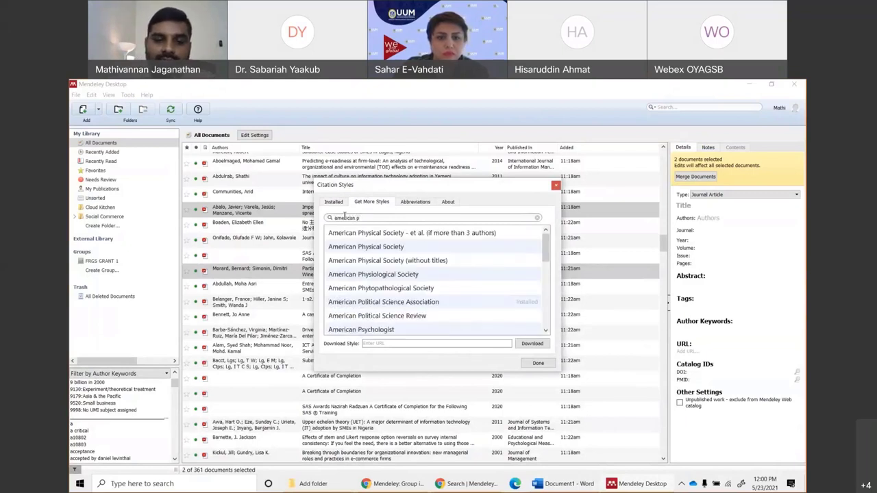
text(sycholo)
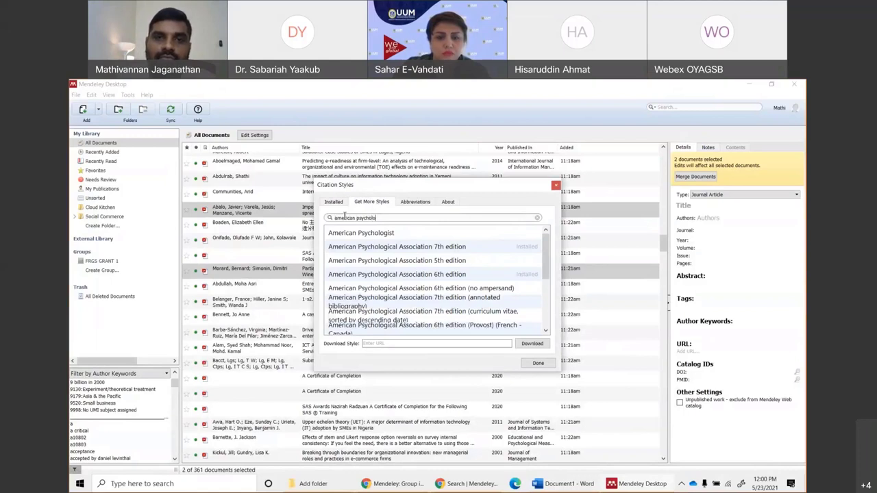
click(435, 274)
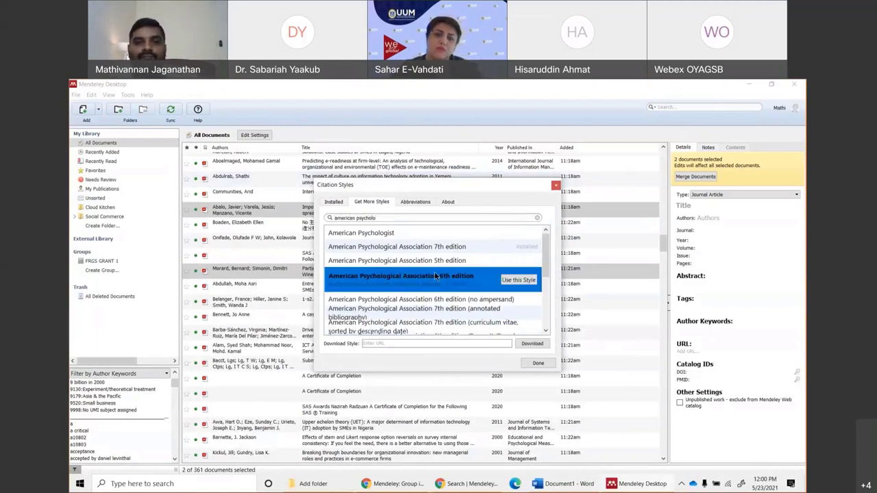
Install and use the APA 6th edition style, then close the styles window.
scroll(436, 275, down, 3)
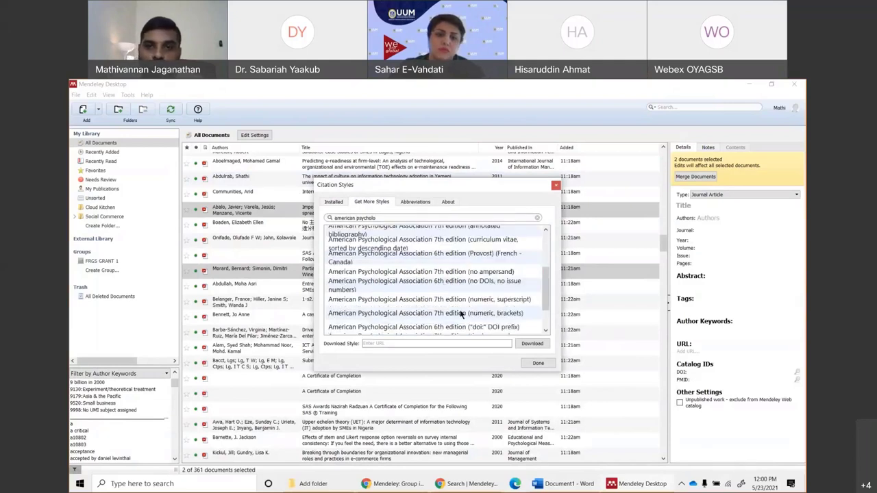
scroll(464, 283, down, 2)
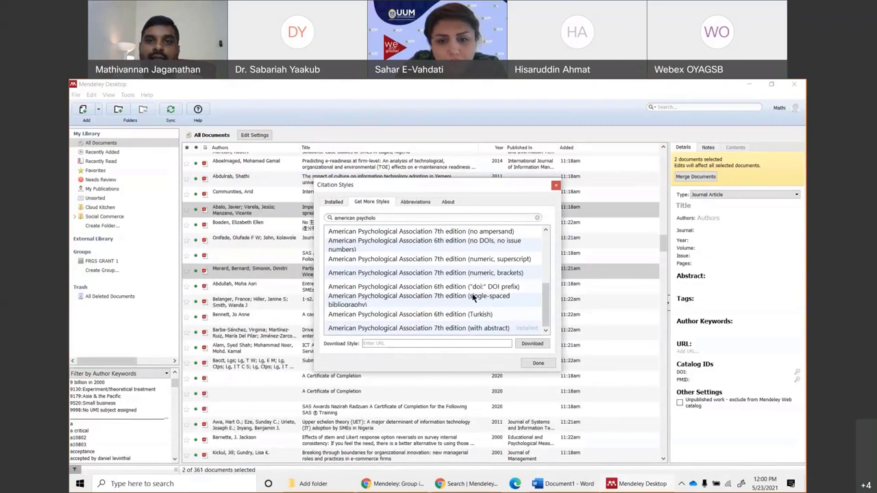
scroll(468, 294, up, 4)
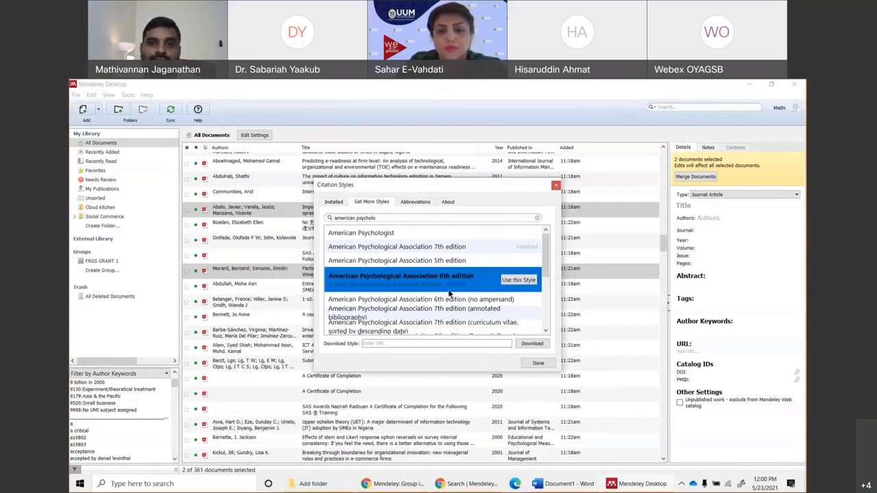
click(447, 249)
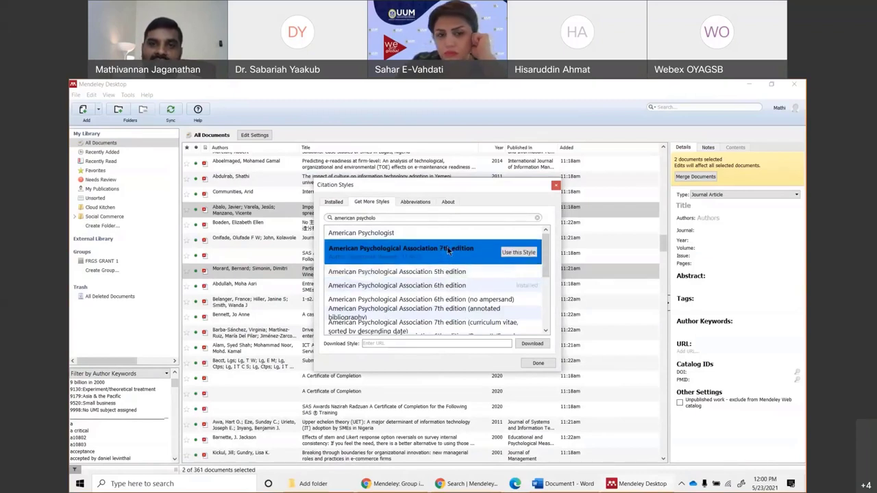
click(452, 264)
click(456, 281)
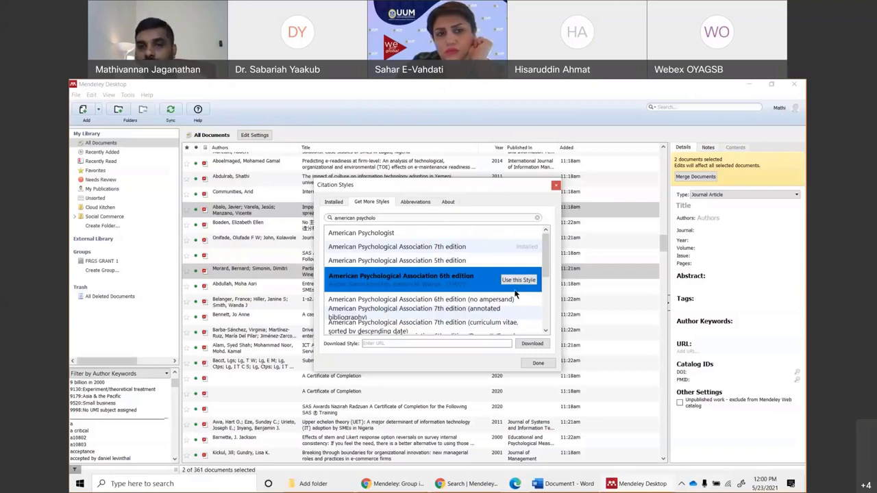
click(516, 280)
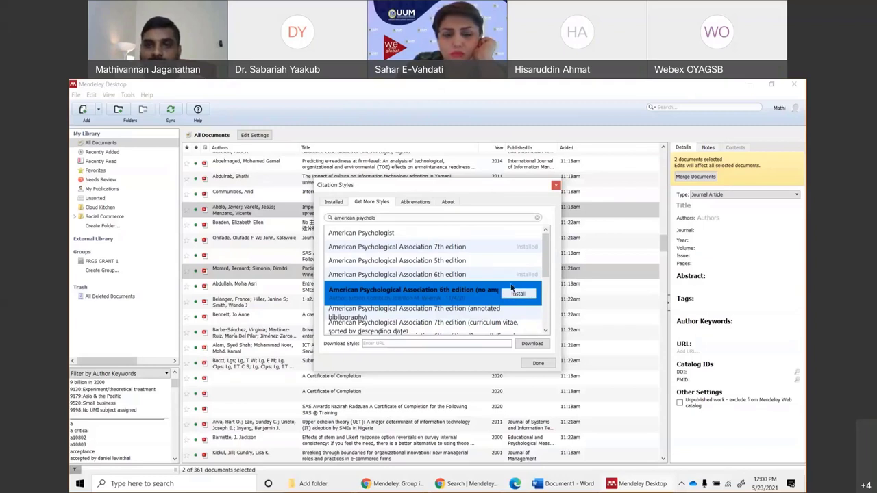
click(514, 276)
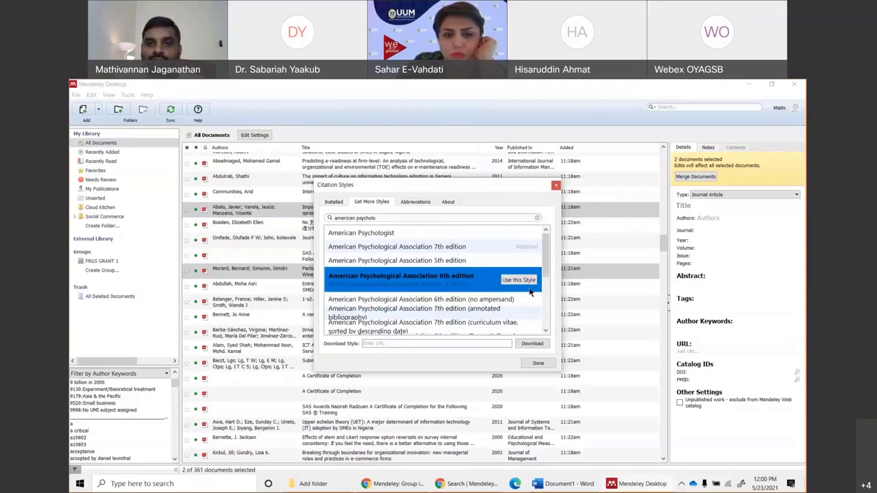
click(519, 280)
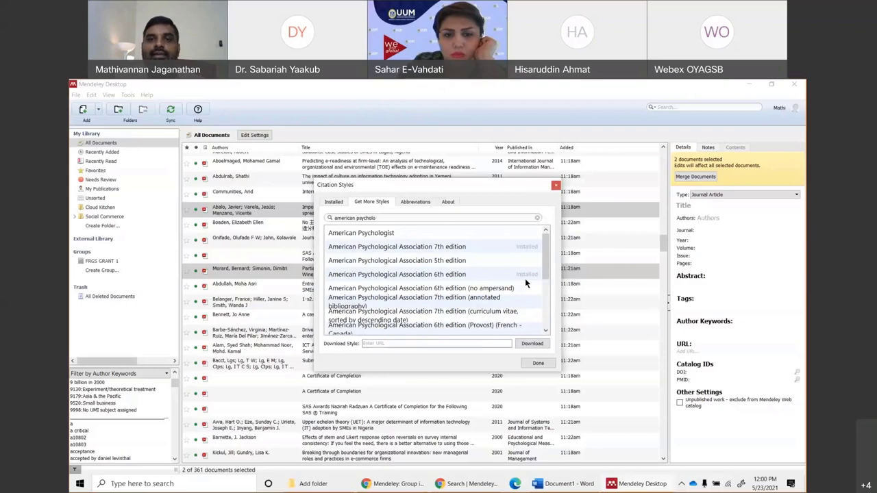
click(538, 364)
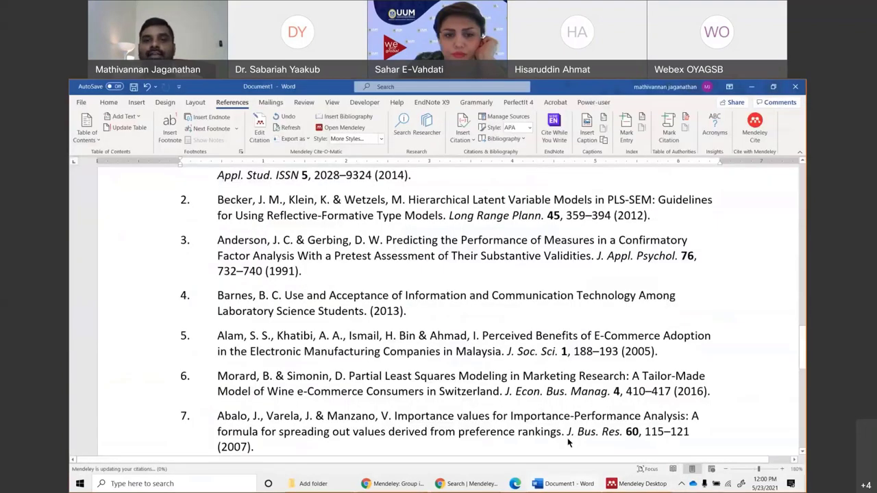
Install the APA 7th edition (numeric, superscript) style from the downloadable styles.
click(367, 137)
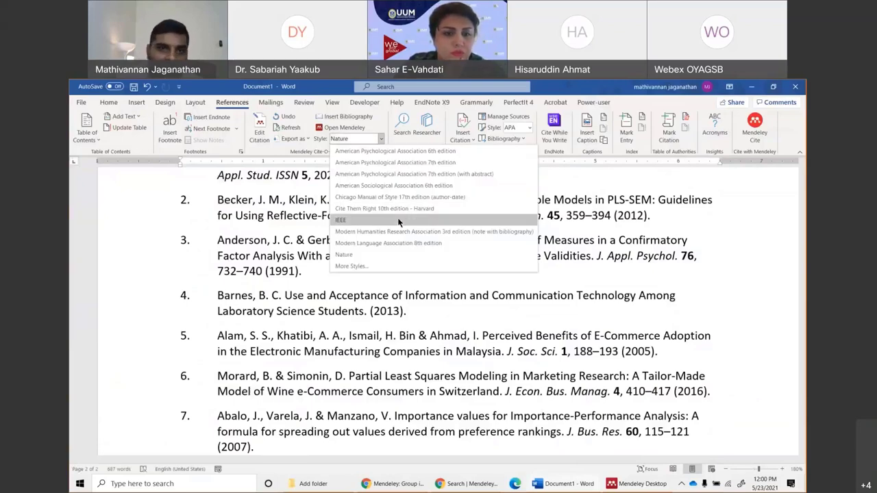
click(380, 265)
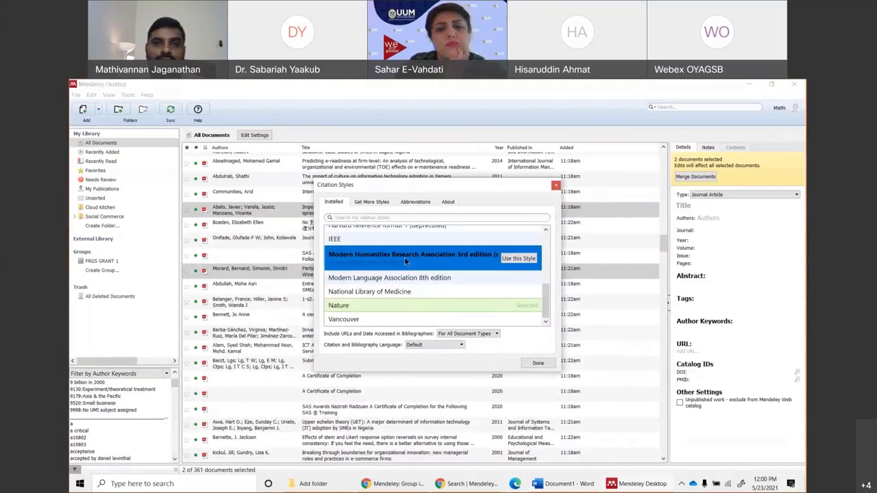
scroll(404, 256, up, 1)
click(368, 201)
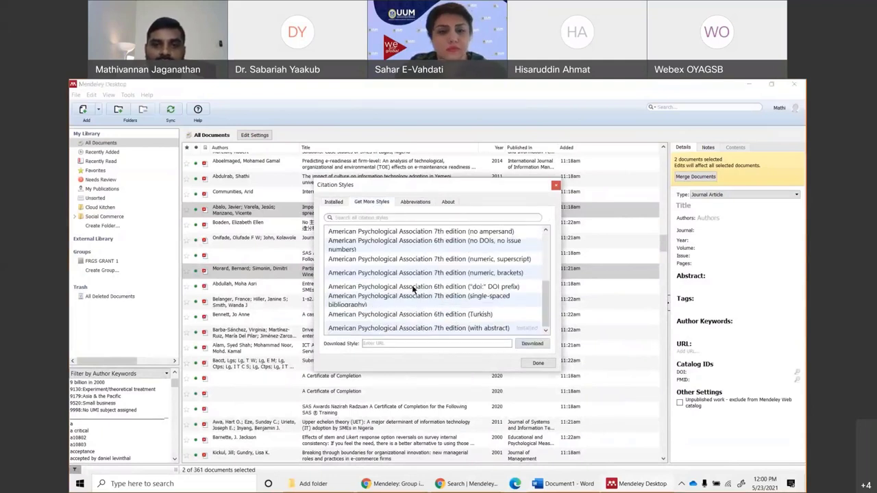
click(496, 309)
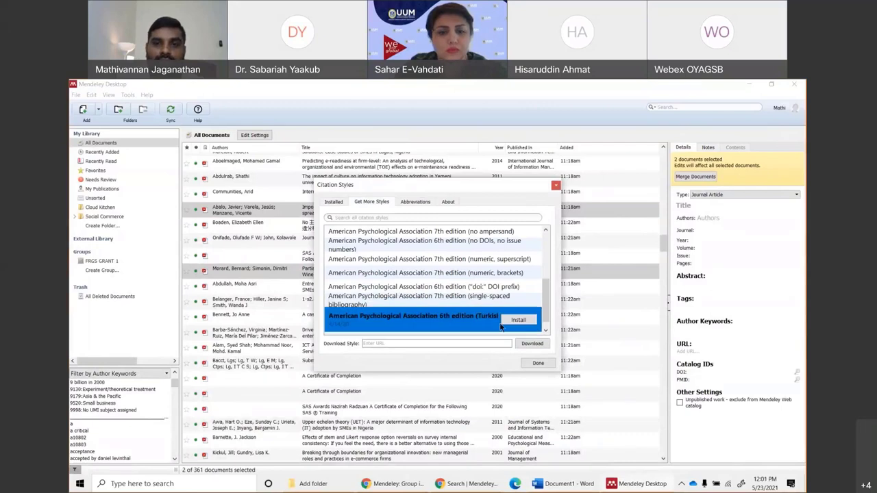
click(468, 273)
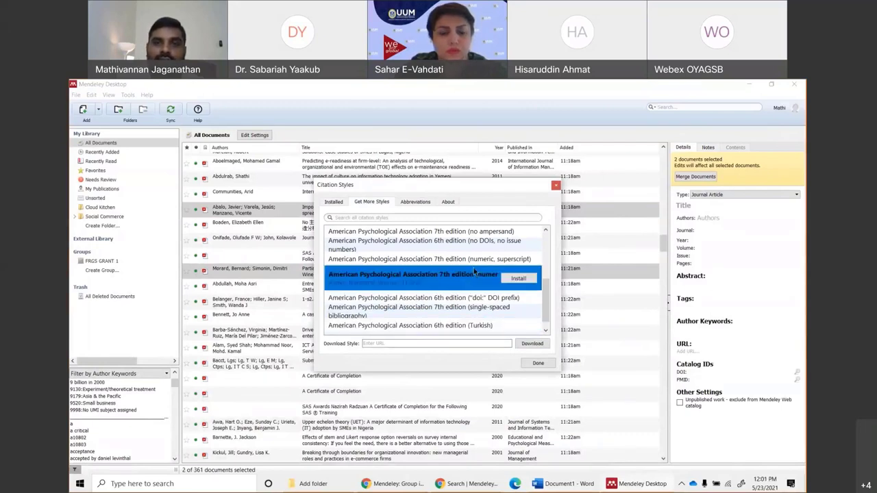
click(510, 260)
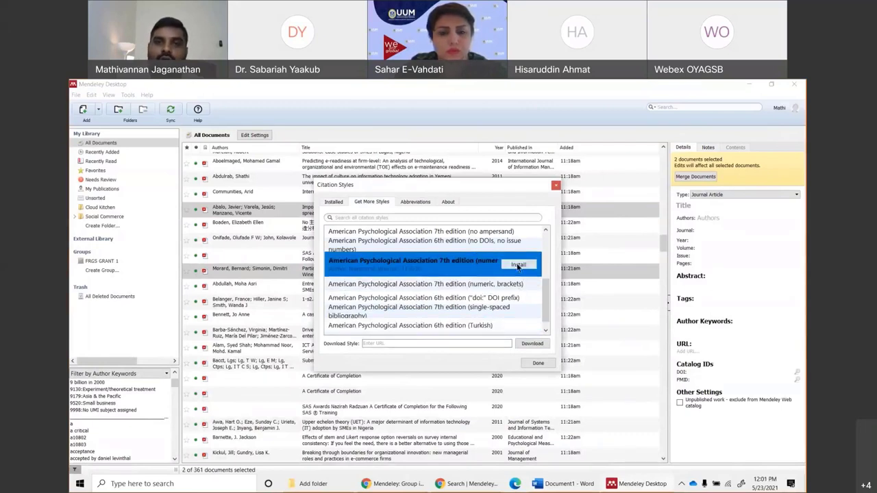
click(518, 265)
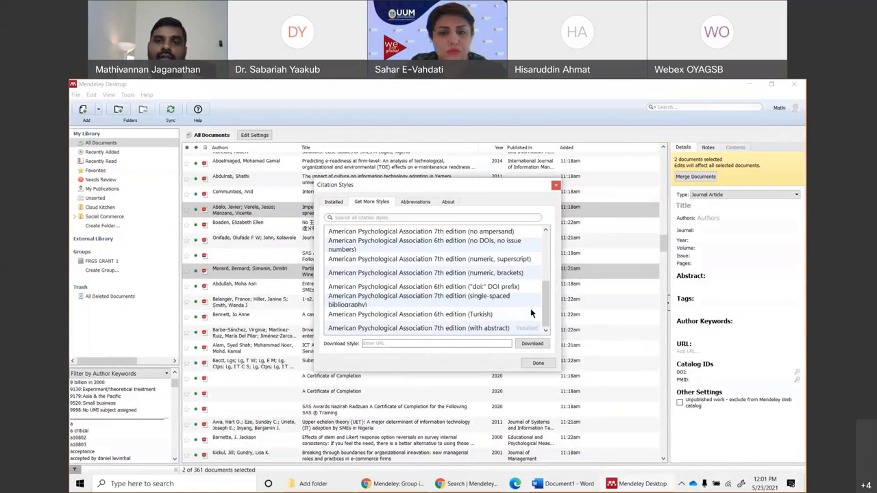
Make APA 7th edition (numeric, superscript) the active style and close the window.
click(486, 270)
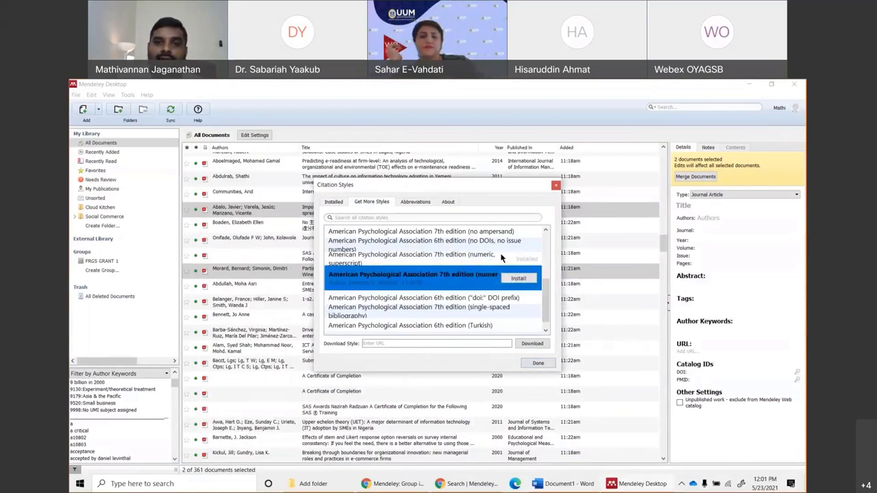
click(500, 254)
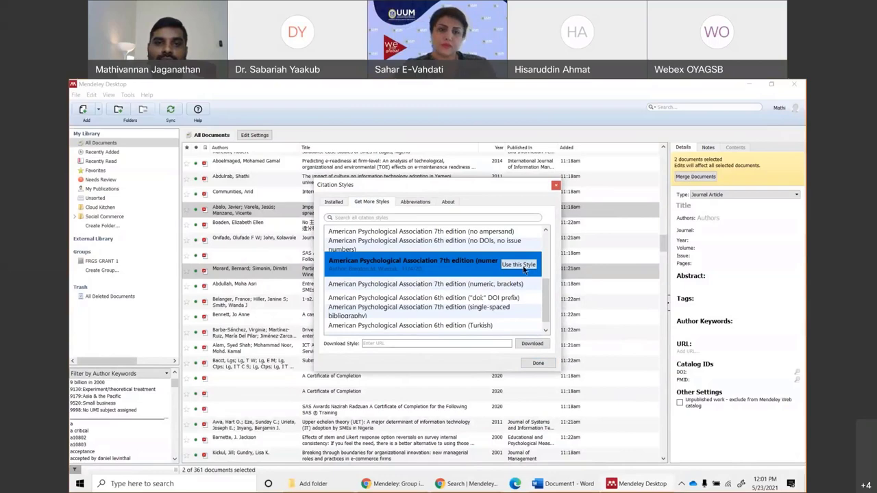
click(520, 265)
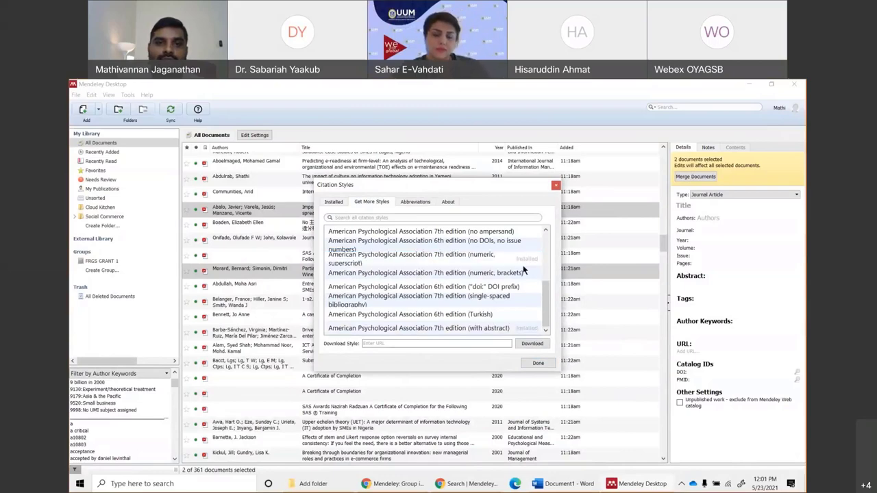
click(535, 364)
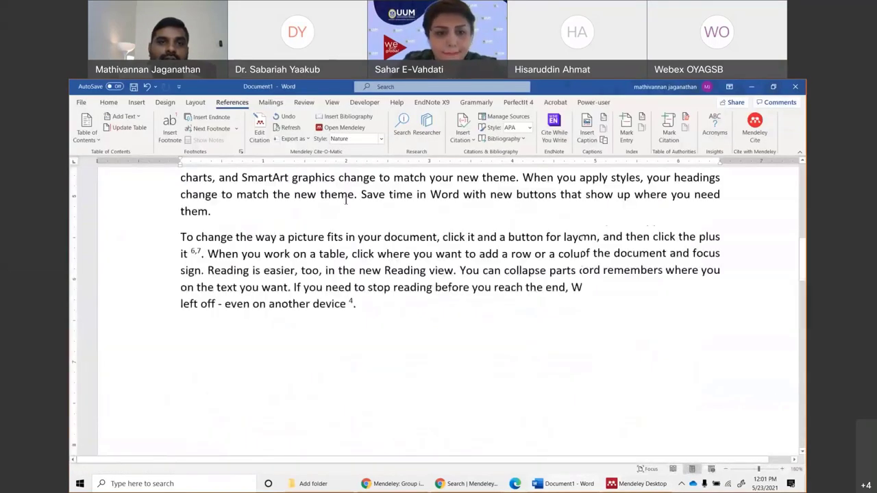
Switch the citation style to APA 7th edition, then APA 7th edition (with abstract).
click(353, 138)
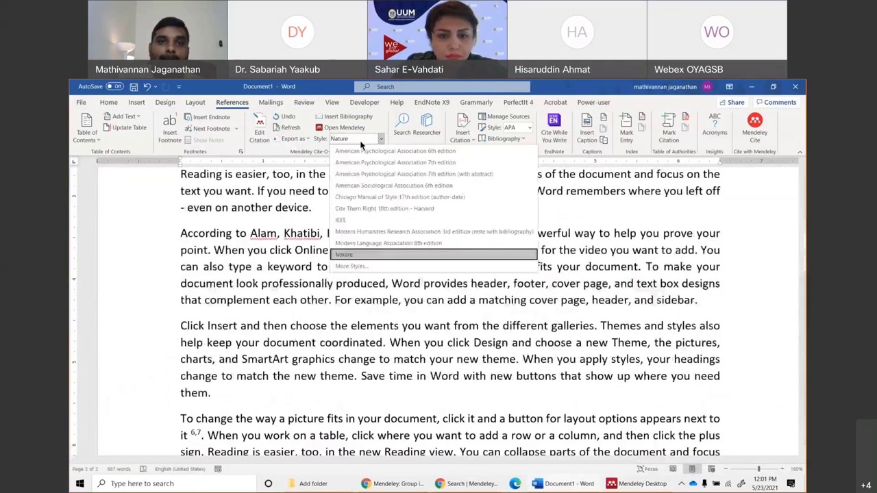
click(409, 176)
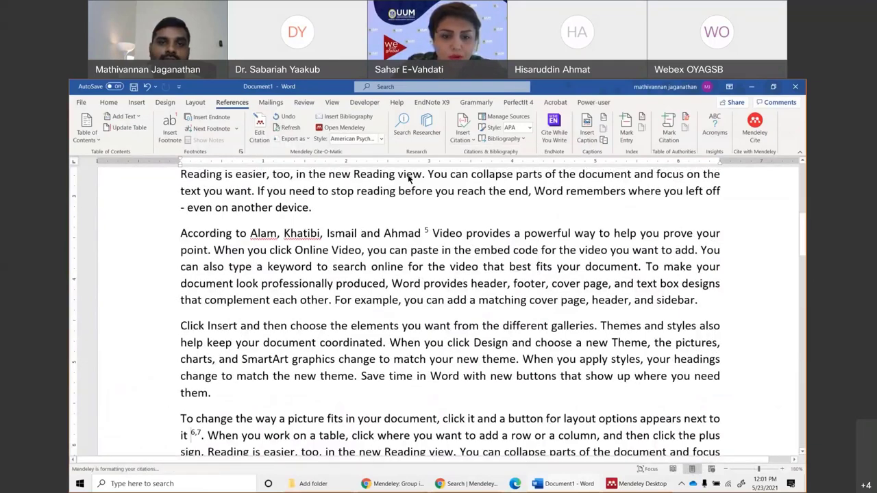
click(355, 138)
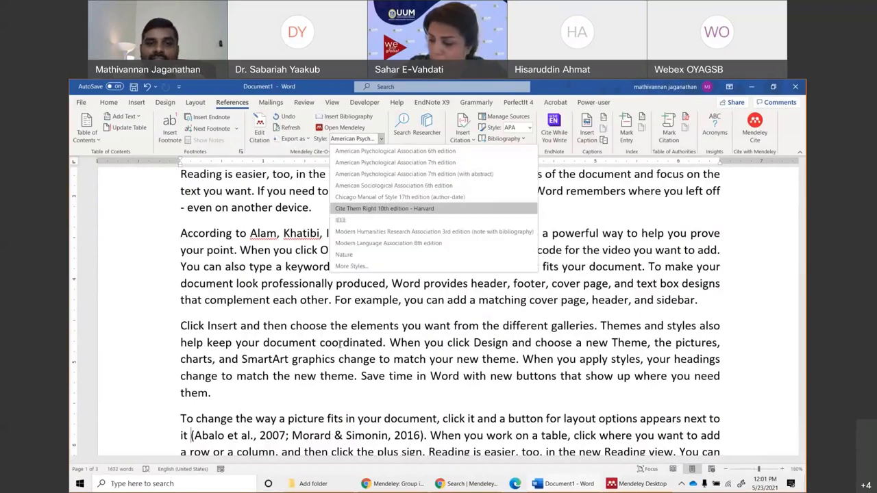
click(462, 174)
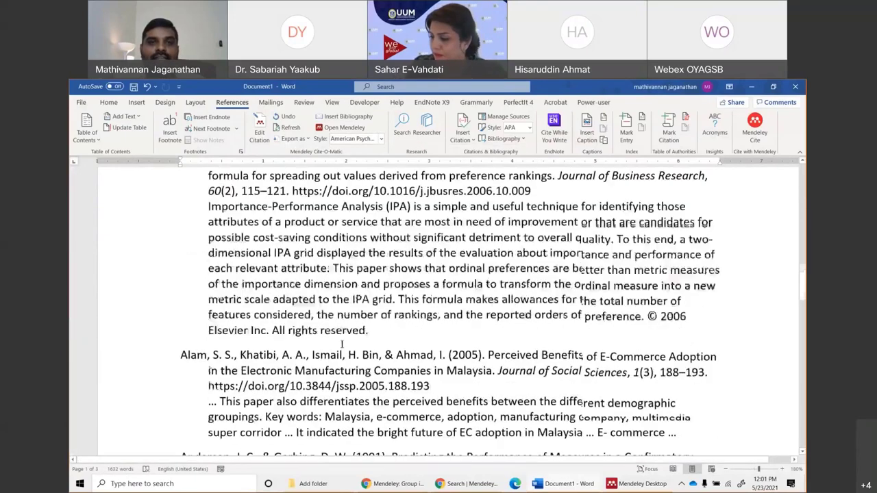
scroll(270, 228, up, 1)
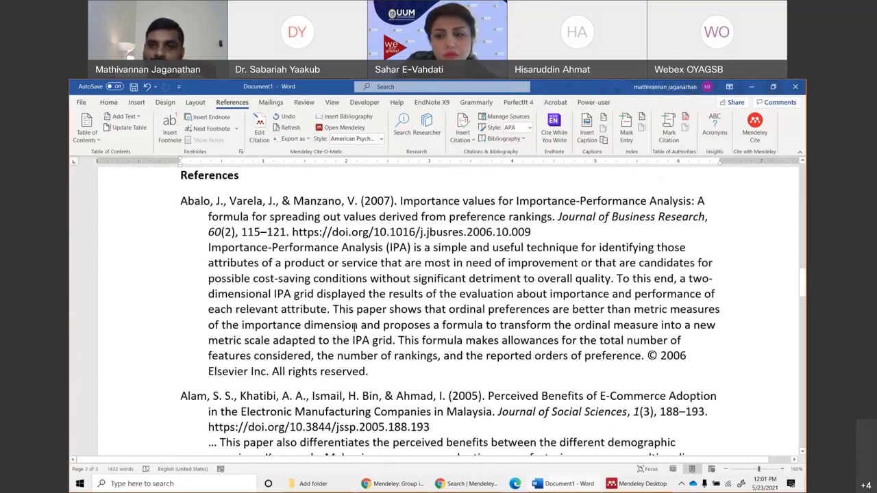
scroll(354, 325, down, 10)
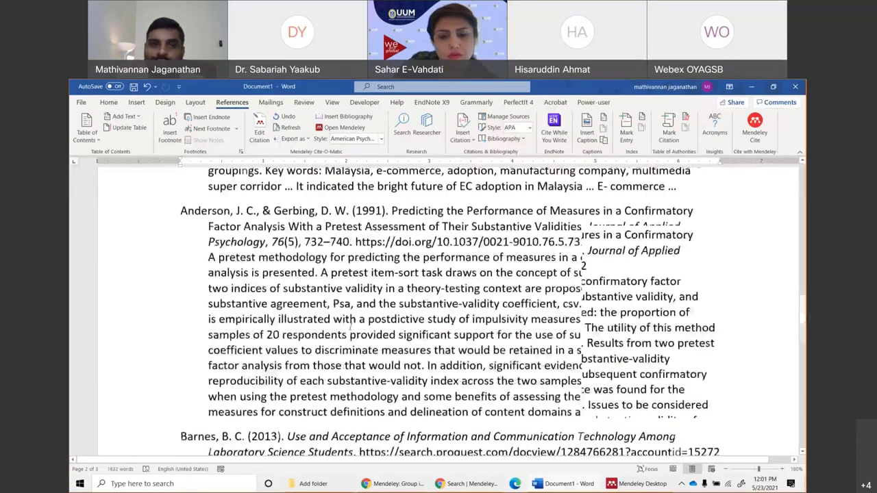
scroll(350, 324, down, 10)
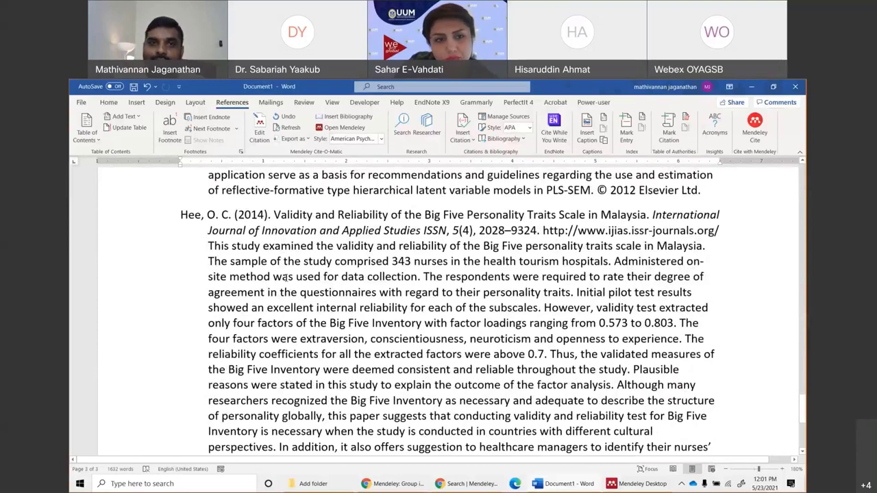
click(353, 139)
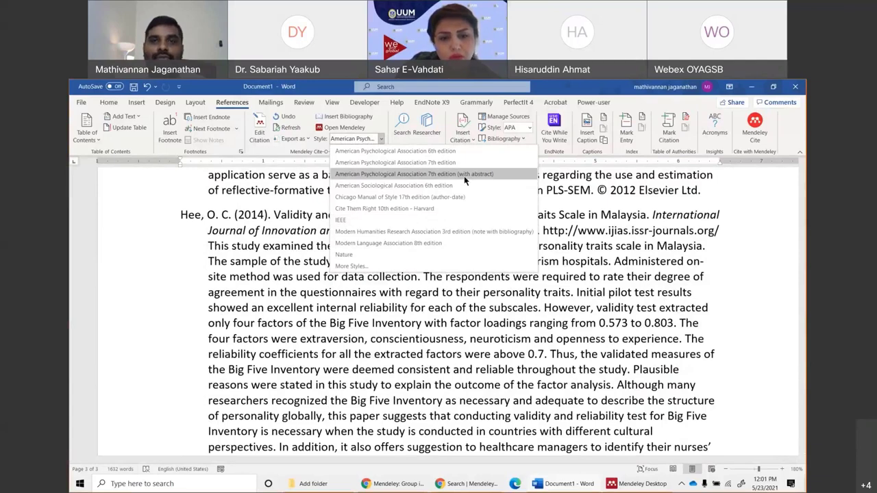
Switch the Word citation style to APA 6th edition and bring Mendeley Desktop forward.
click(439, 152)
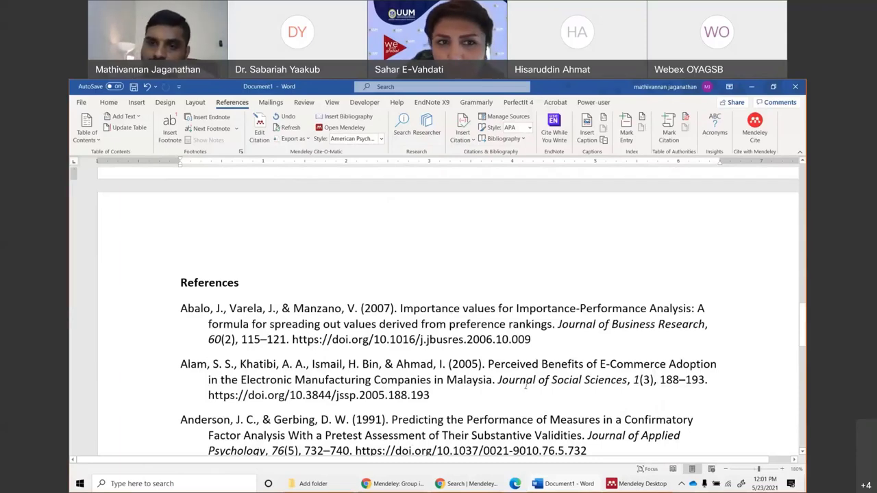
click(642, 483)
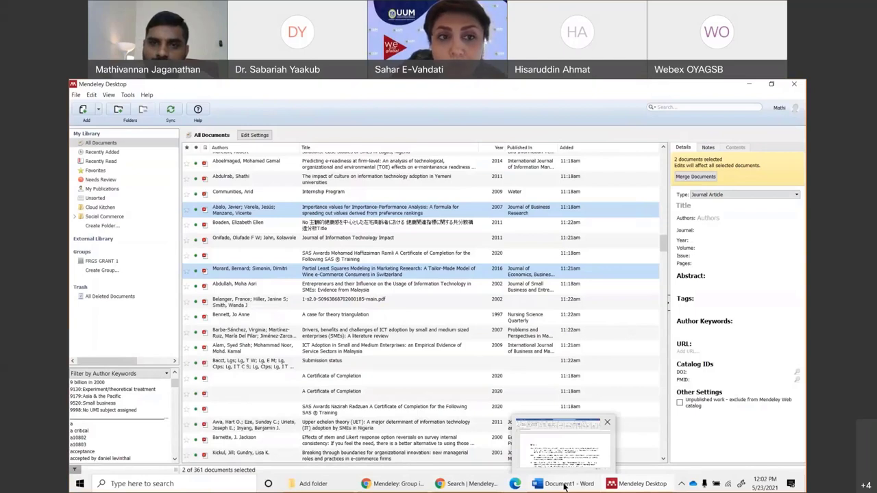
Return to the Word document and place the caret at the start of the Alam reference.
click(566, 487)
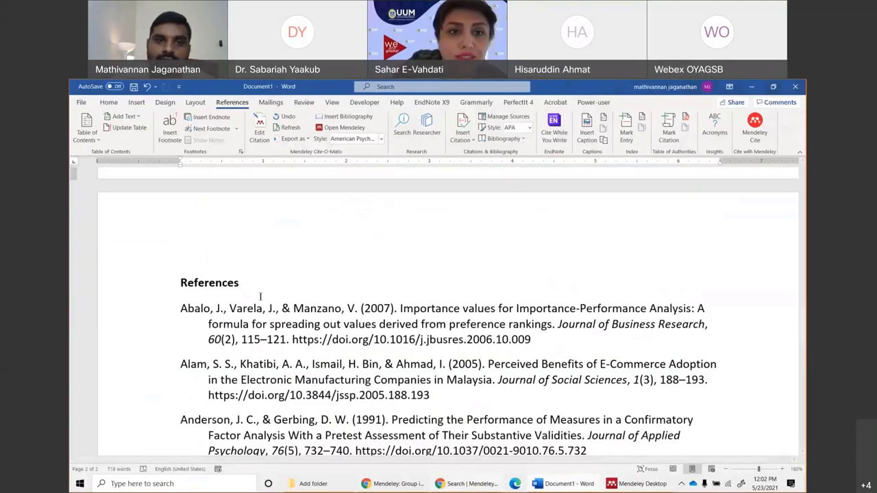
scroll(264, 307, up, 5)
scroll(265, 307, up, 5)
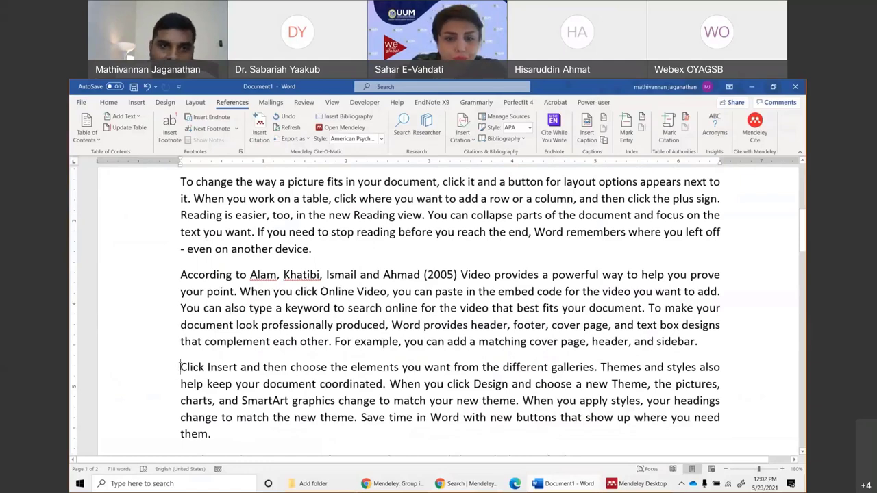
scroll(180, 367, down, 5)
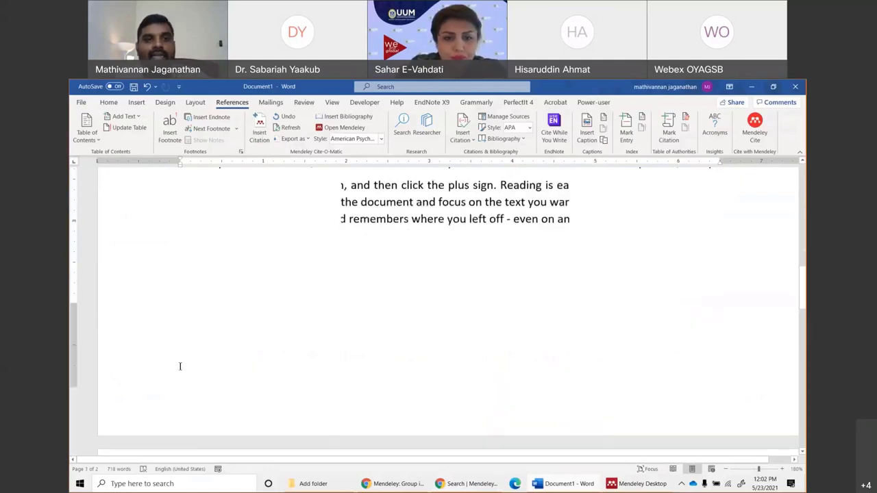
scroll(180, 366, down, 5)
scroll(180, 366, down, 1)
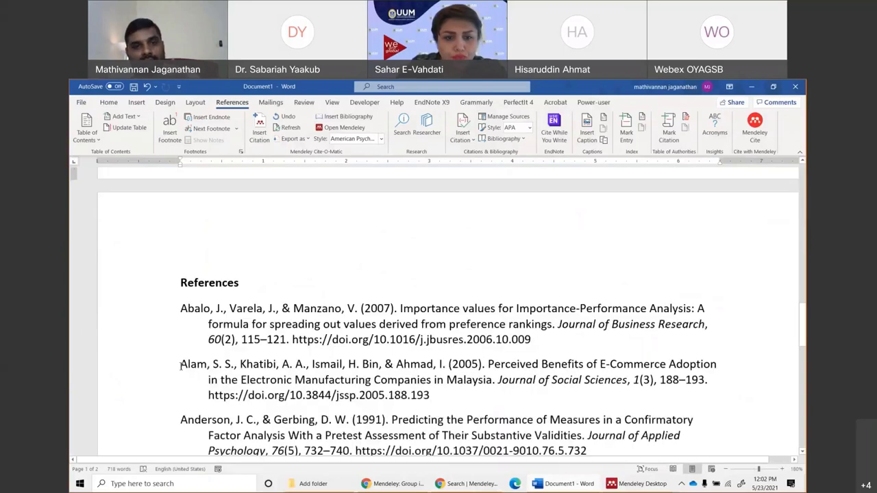
click(180, 366)
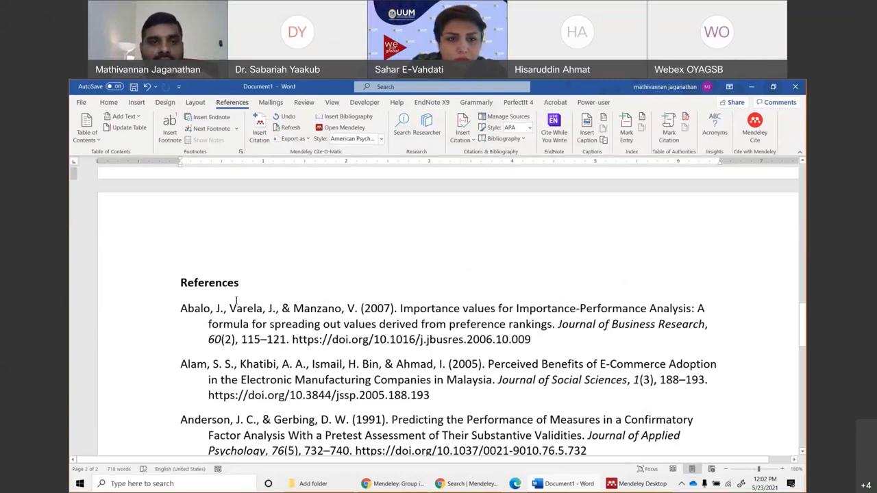
Refresh the Mendeley citations and bibliography, then bring the Mendeley search page forward.
scroll(256, 400, up, 5)
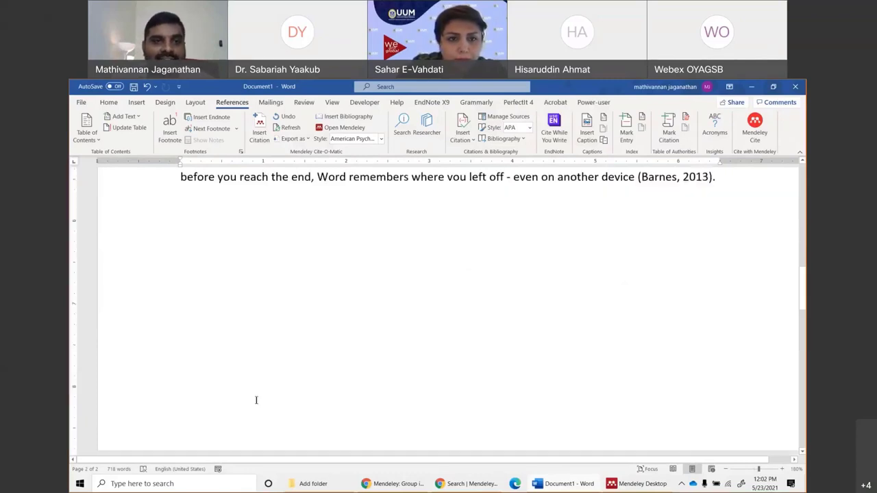
scroll(256, 400, up, 3)
drag(194, 310, 298, 314)
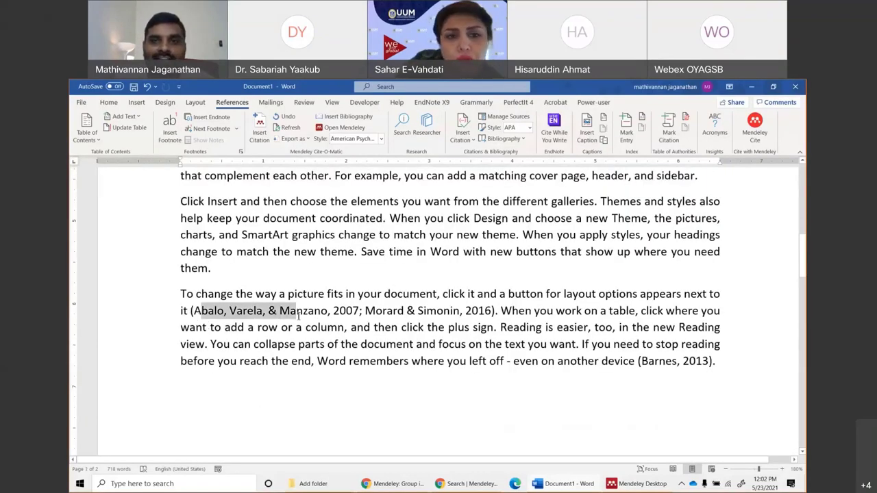
click(462, 337)
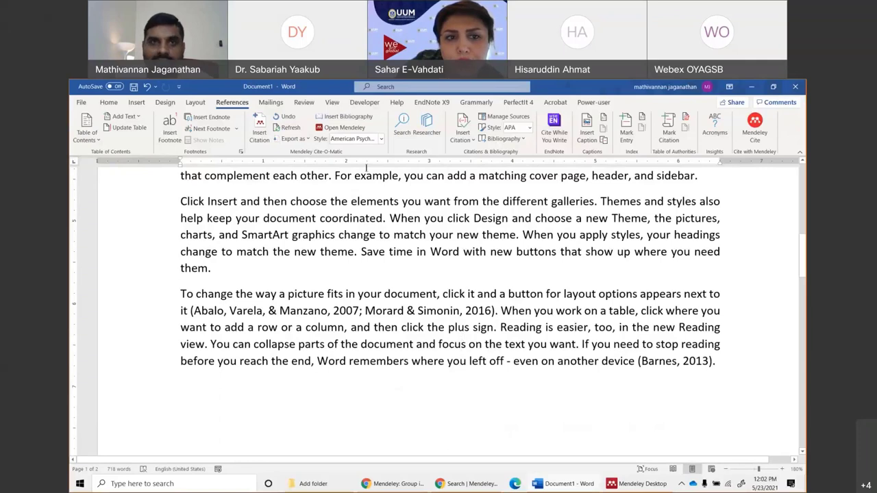
click(286, 128)
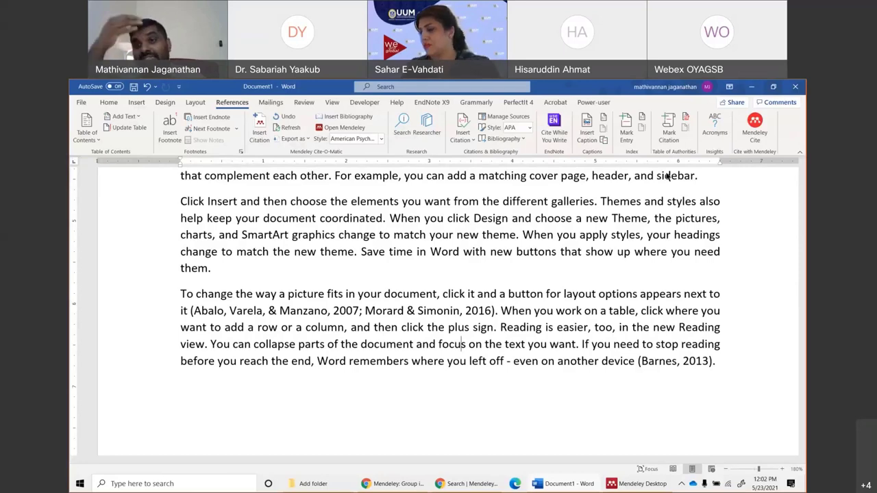
scroll(455, 206, up, 15)
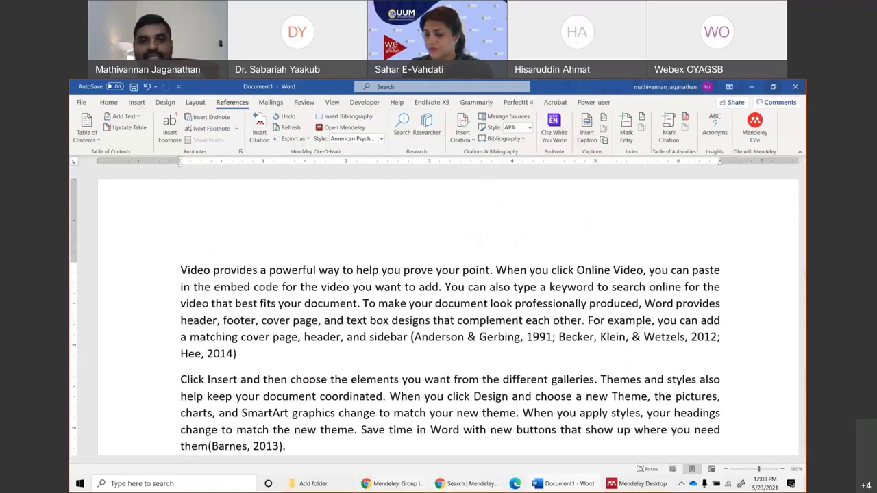
click(473, 483)
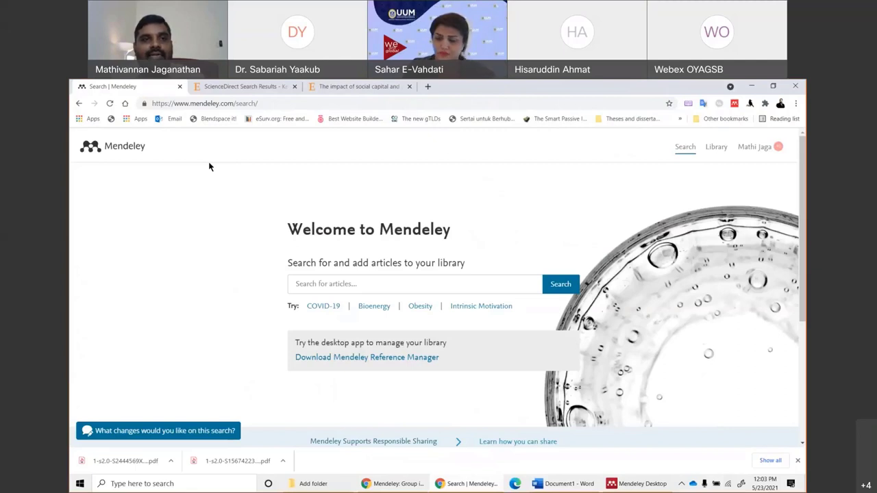
Search Mendeley Web for "social commerce", including the quotes.
click(318, 287)
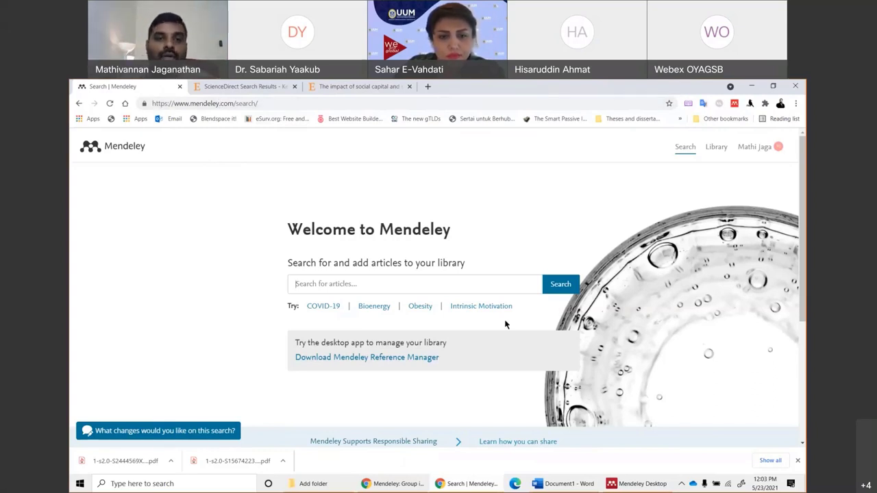
text("social)
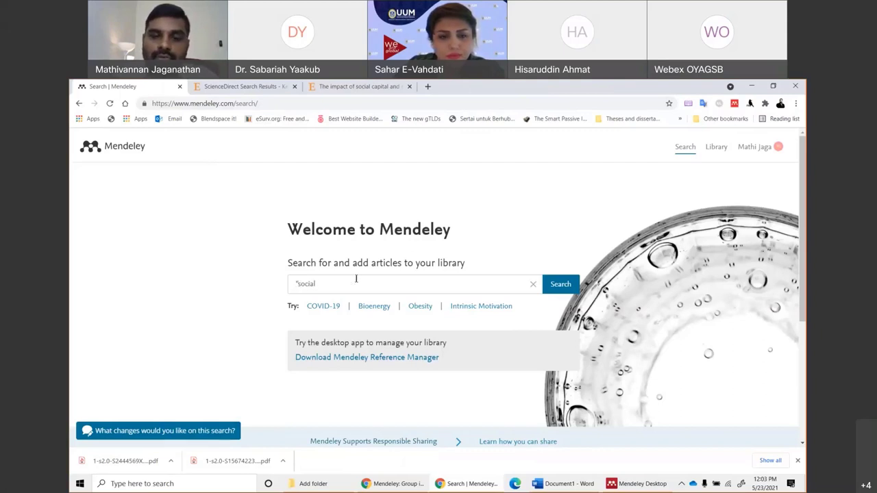
text( commerce")
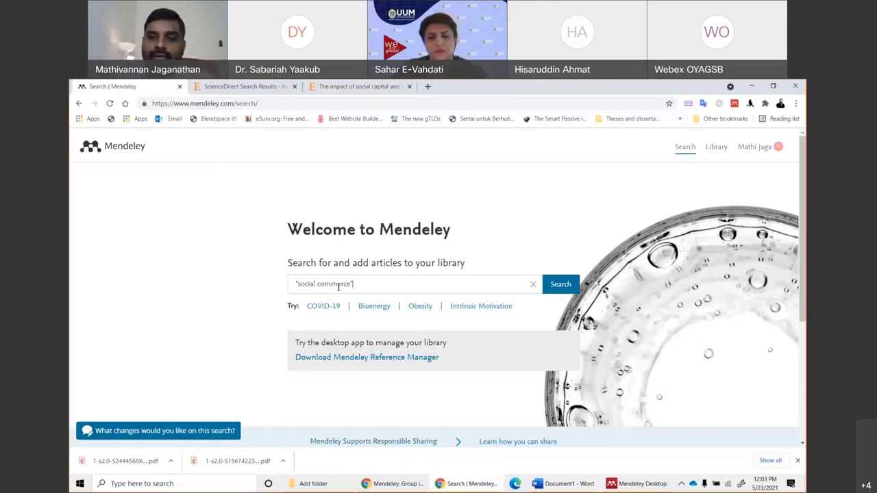
key(Return)
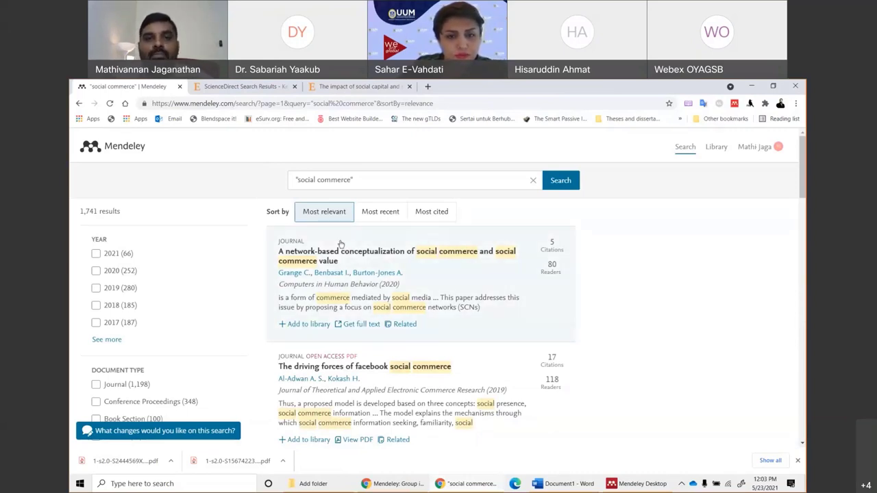
Sort the social commerce results by Most cited, then by Most recent.
click(434, 216)
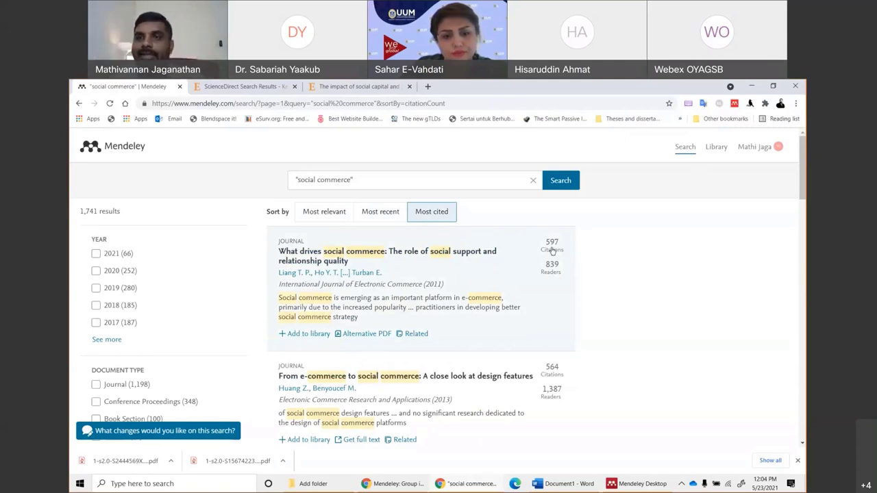
click(376, 212)
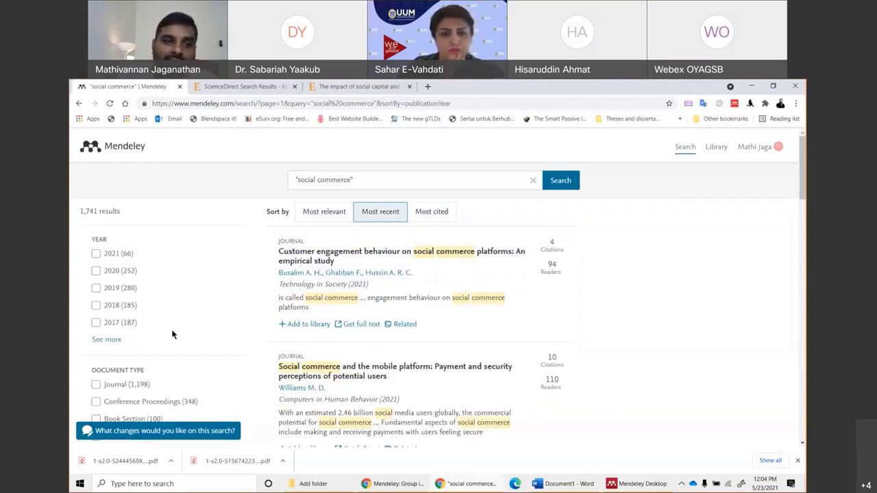
scroll(165, 335, down, 2)
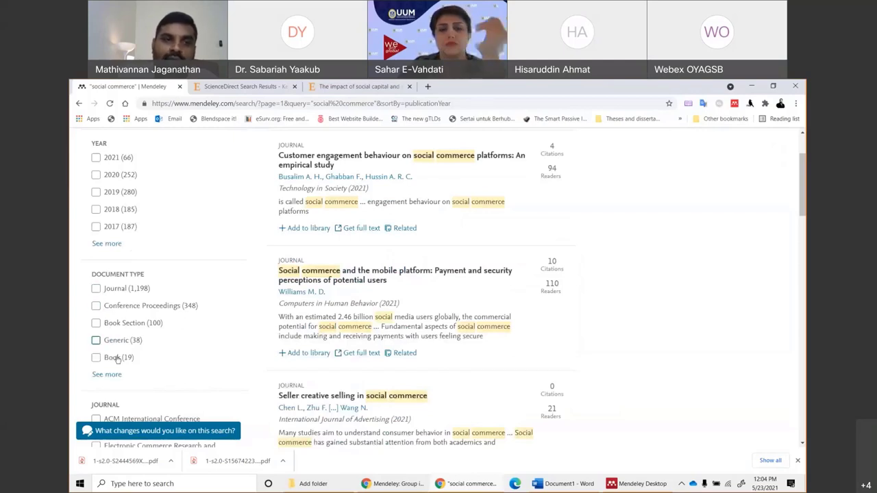
Filter the results to Journal document types only, leaving 1,198 articles.
click(96, 289)
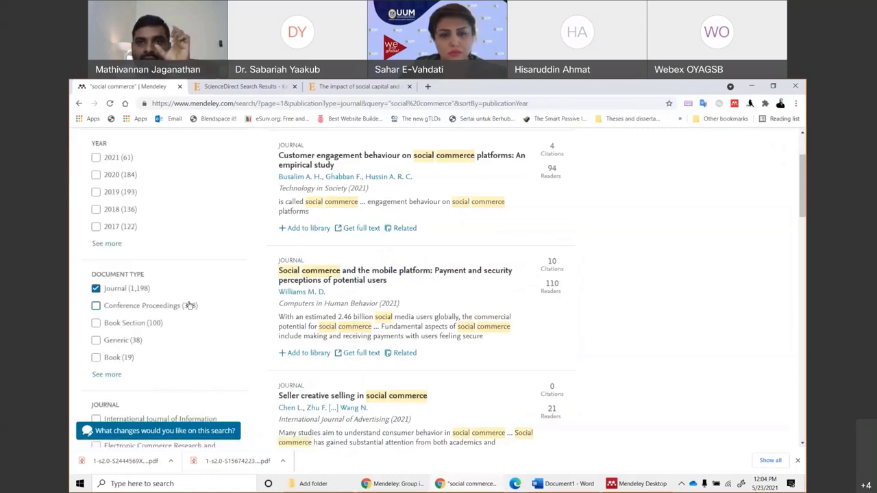
scroll(167, 354, down, 5)
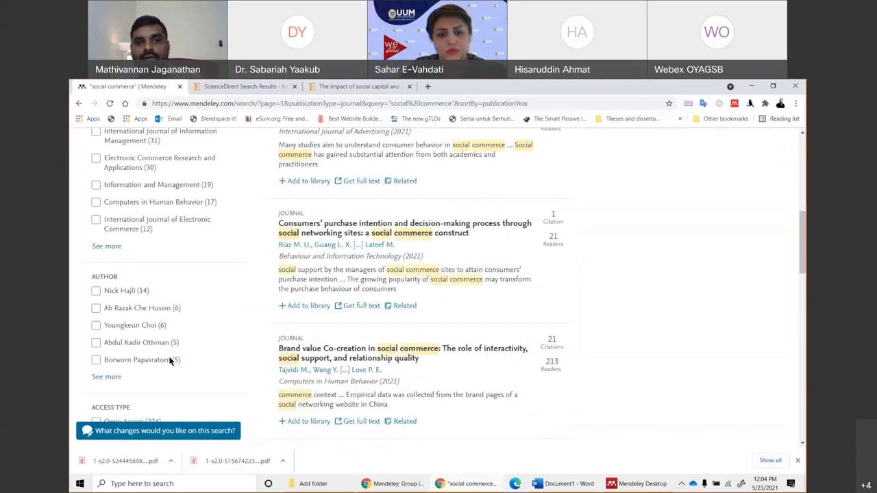
scroll(185, 342, down, 1)
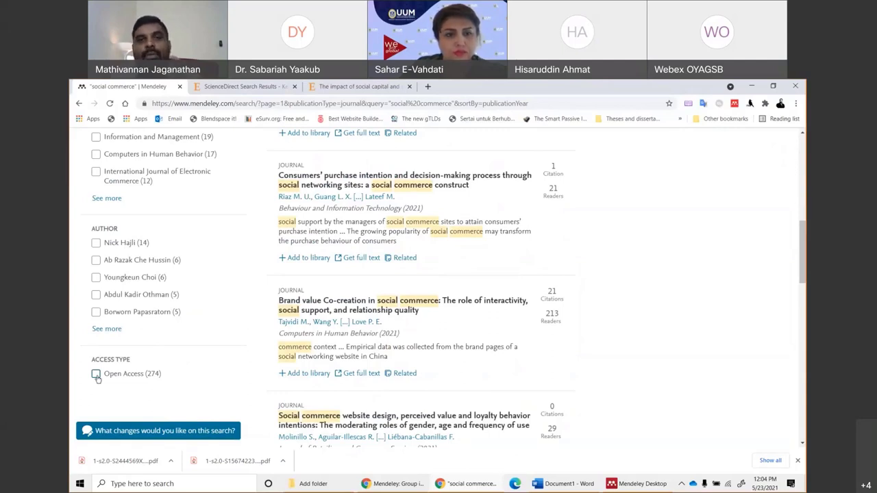
scroll(98, 378, up, 8)
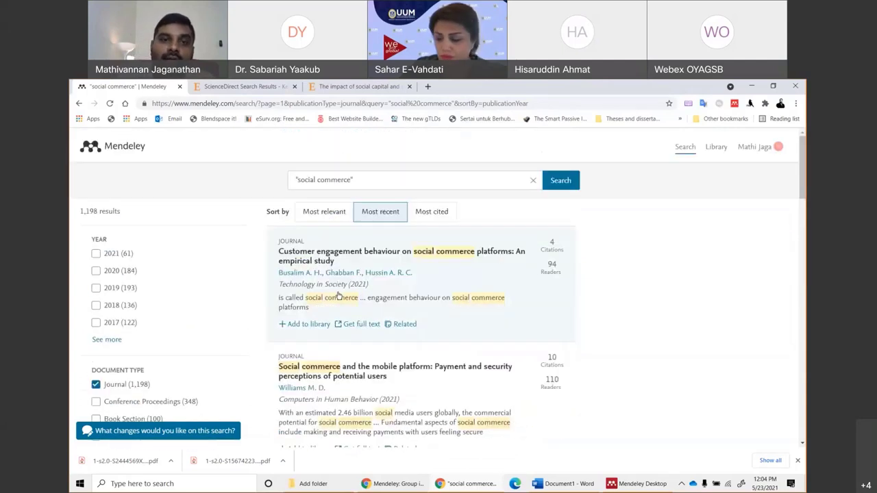
Re-sort by relevance and open the network-based social commerce article's full text on ScienceDirect.
click(331, 213)
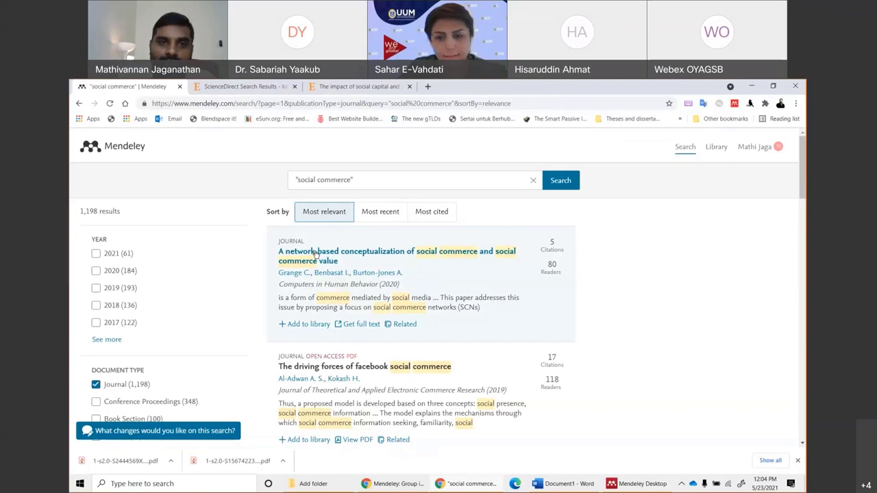
click(316, 254)
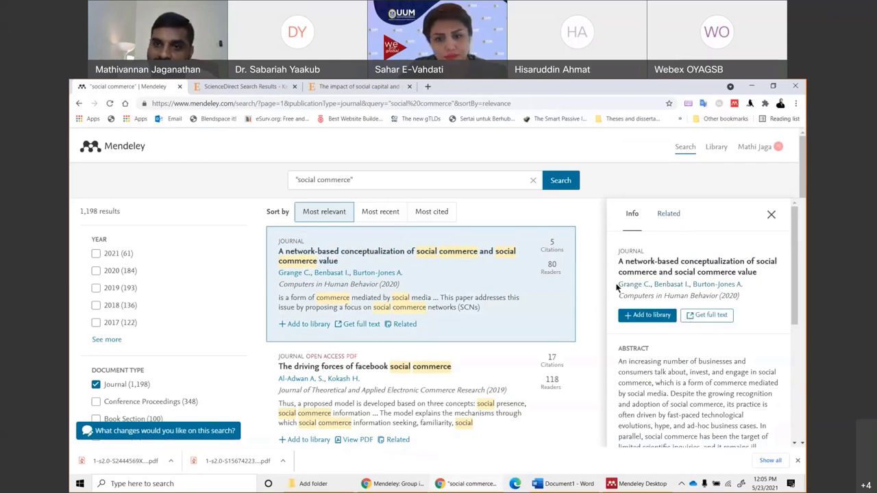
click(707, 316)
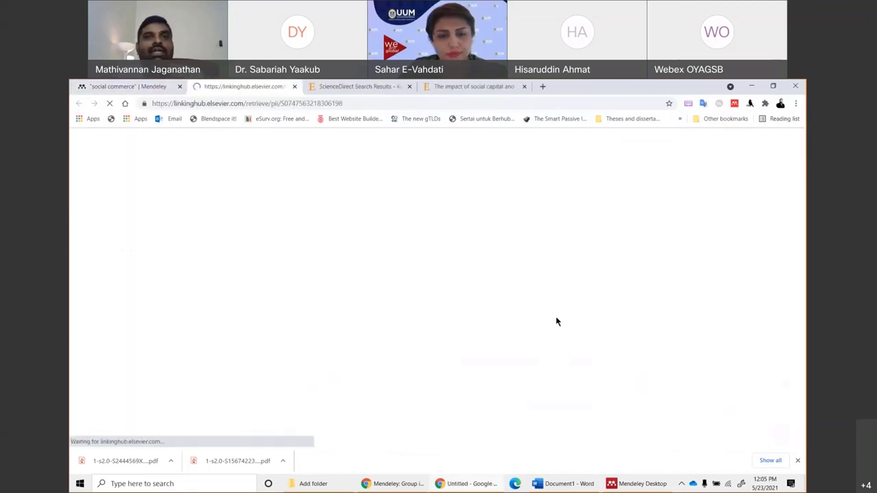
Download the article's PDF through Sci-Hub into Desktop > My latest articles.
click(750, 104)
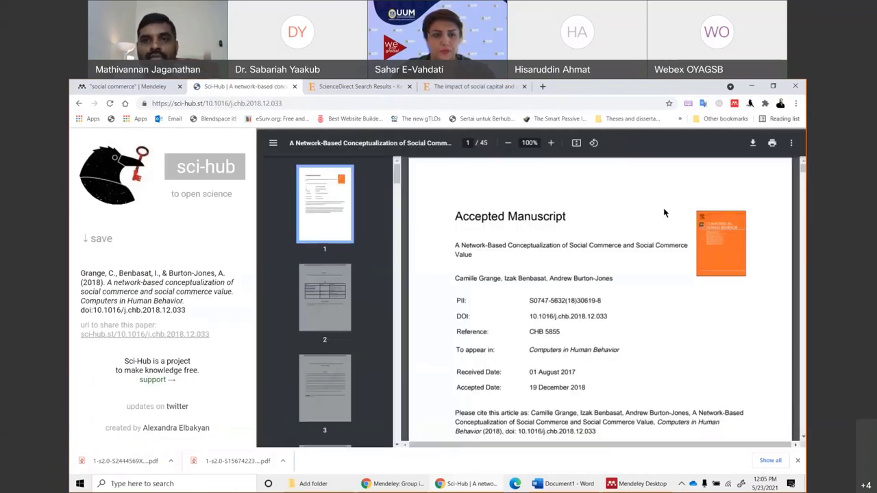
click(751, 143)
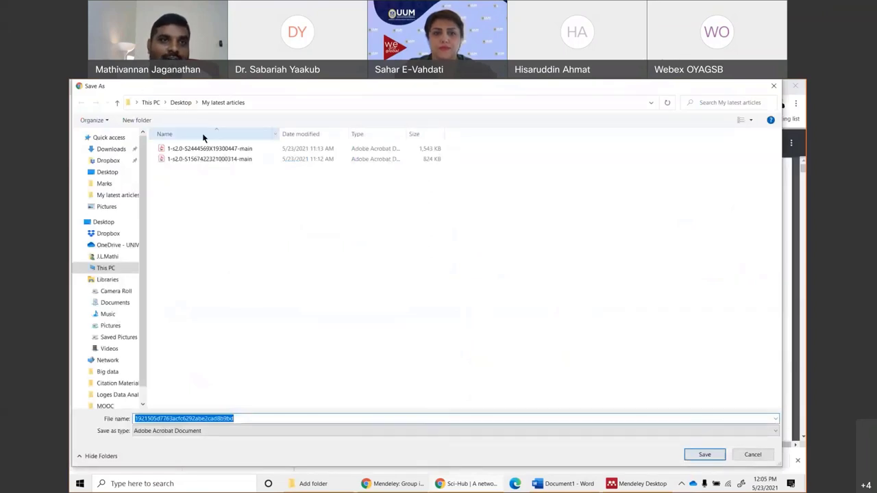
click(180, 102)
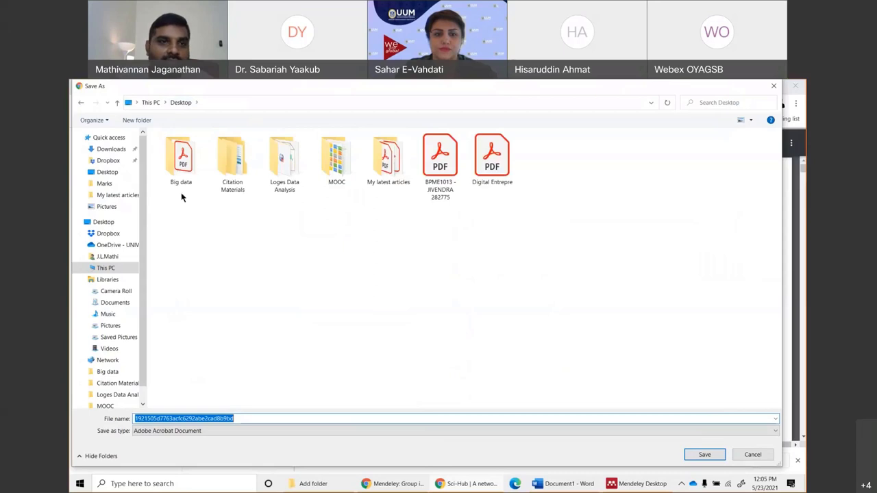
double_click(388, 161)
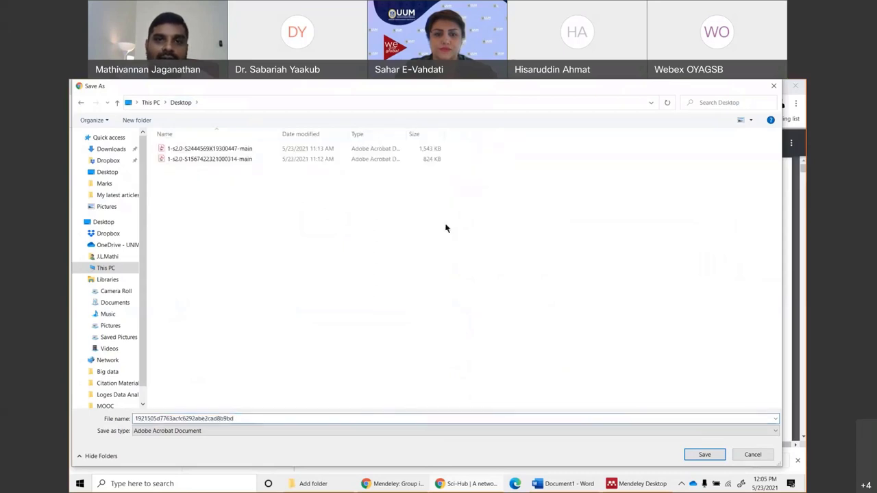
click(700, 456)
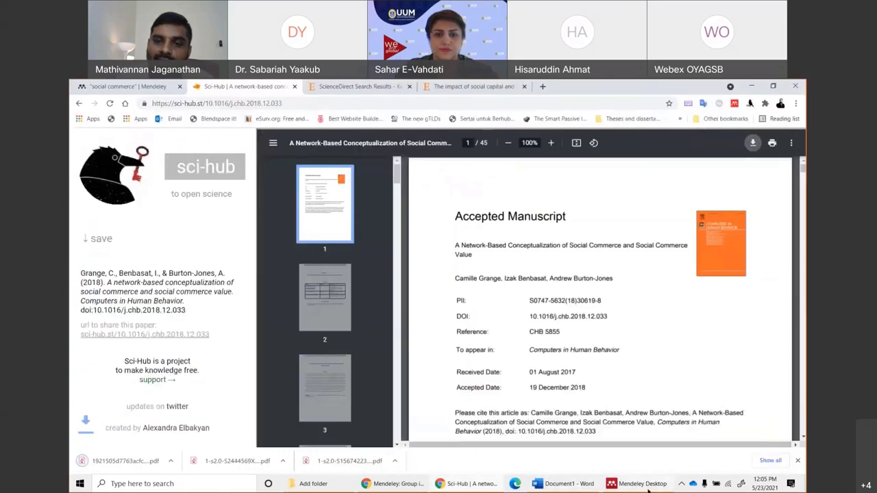
Check the Mendeley Desktop library, then return to the "social commerce | Mendeley" browser tab.
click(640, 483)
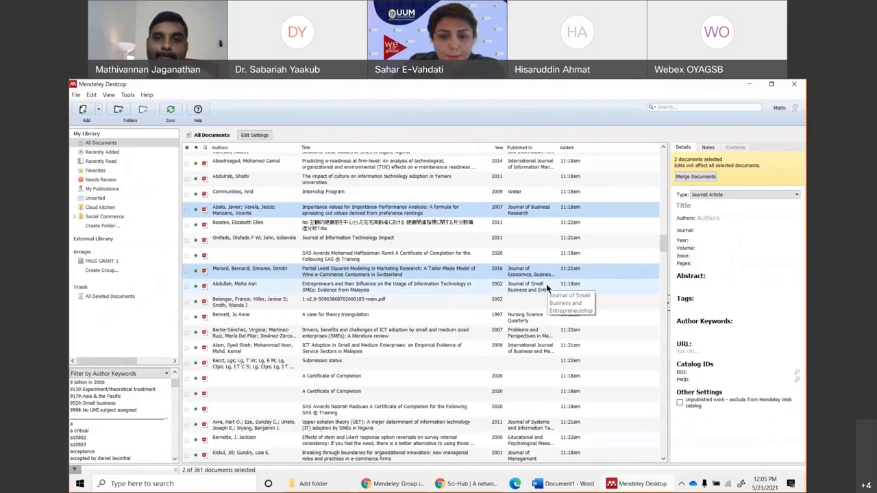
click(473, 484)
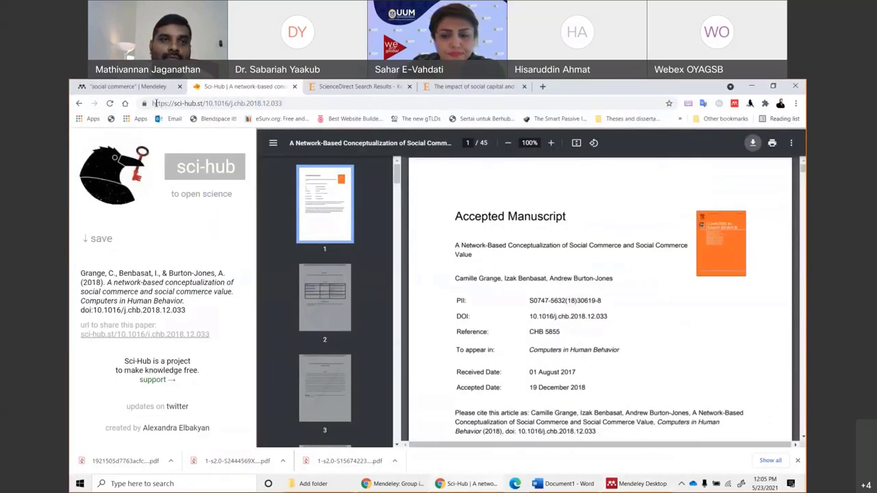
click(127, 86)
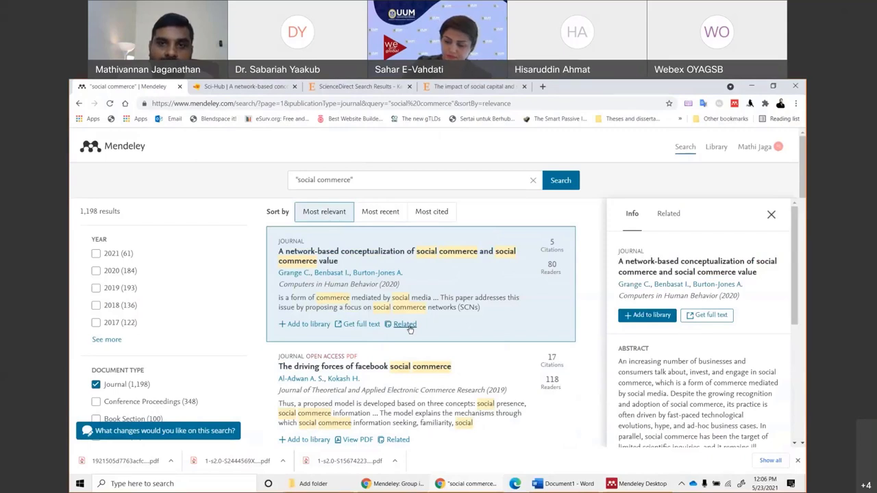
List papers related to the network-based social commerce article and browse through them.
click(407, 326)
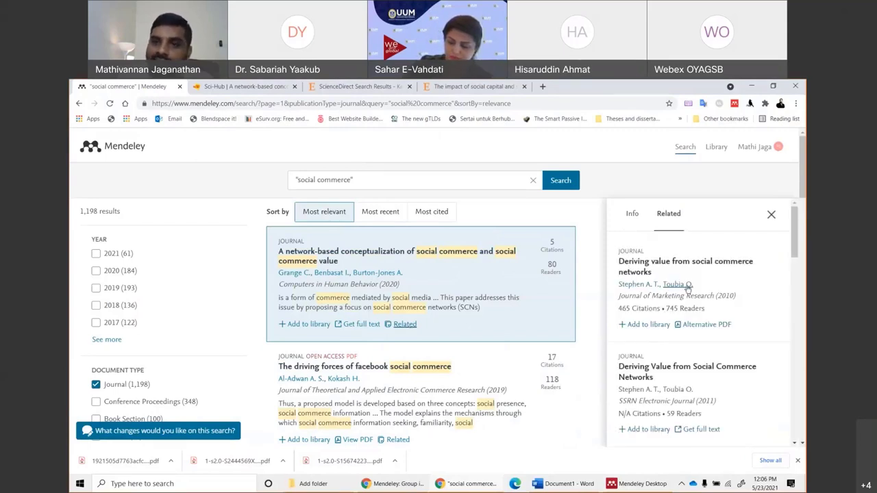
scroll(687, 288, down, 1)
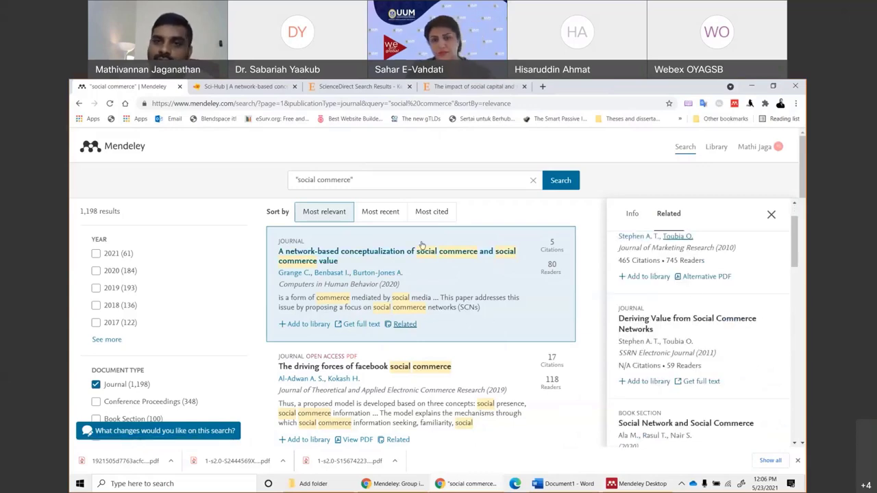
scroll(763, 317, up, 1)
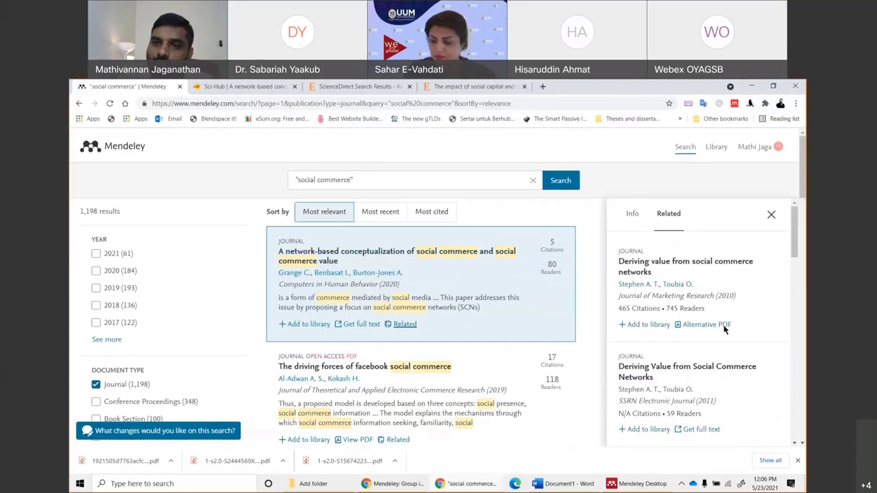
scroll(725, 330, down, 4)
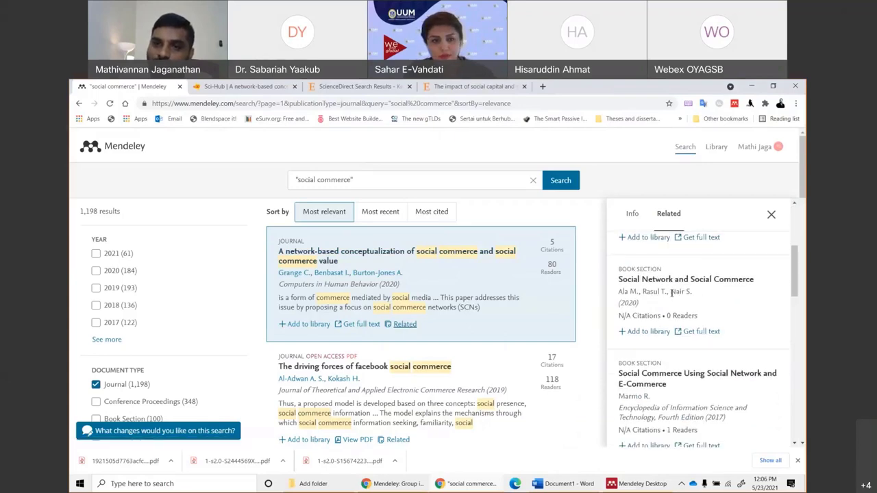
scroll(700, 317, down, 5)
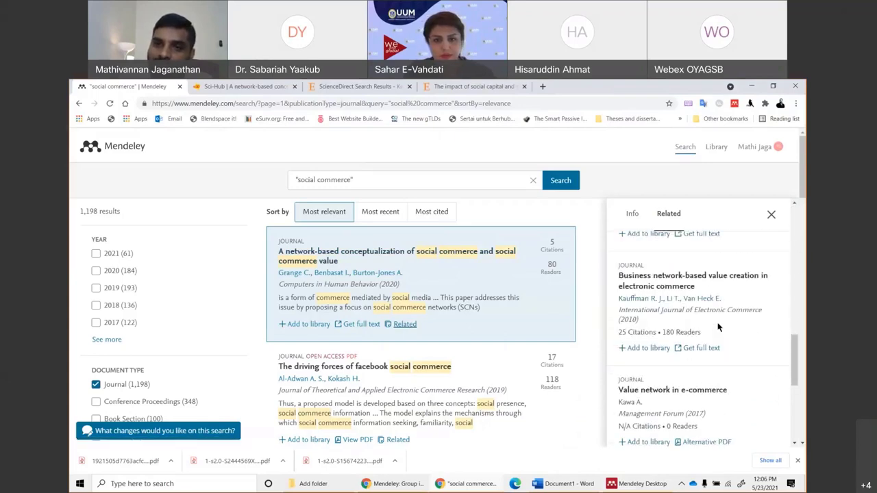
scroll(718, 328, down, 5)
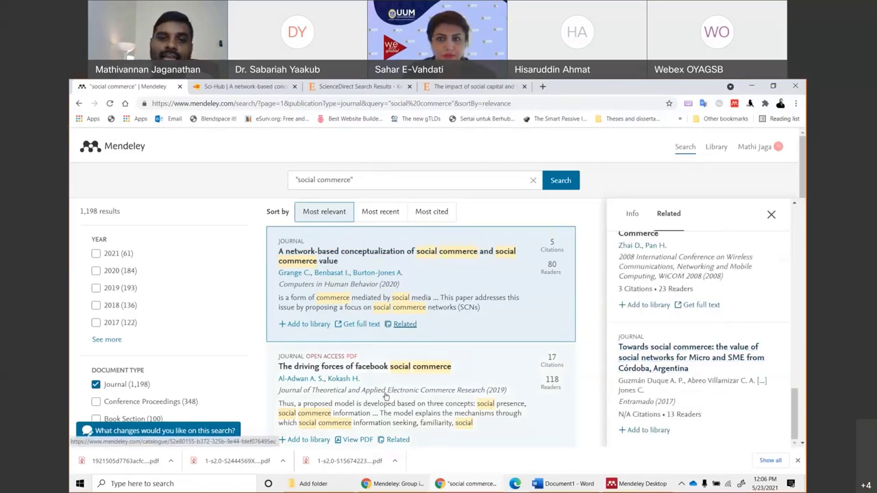
Open 'The driving forces of facebook social commerce' and show its related articles.
click(343, 387)
scroll(361, 375, down, 3)
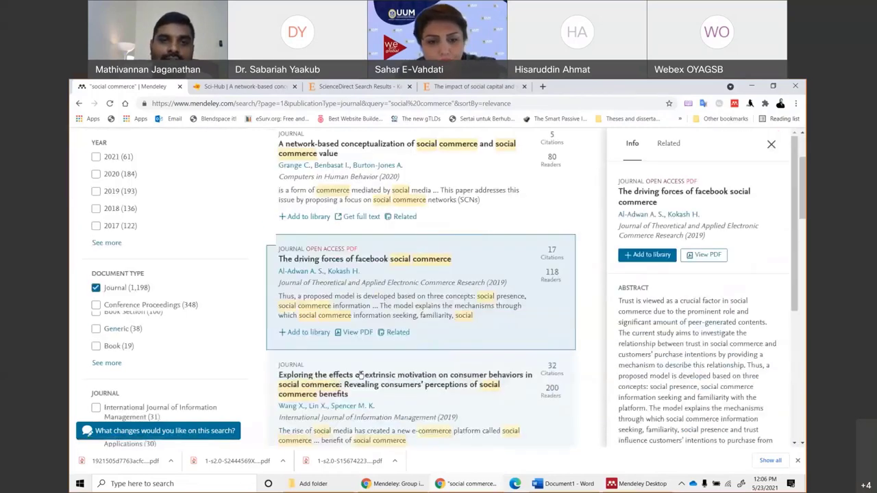
scroll(359, 375, down, 2)
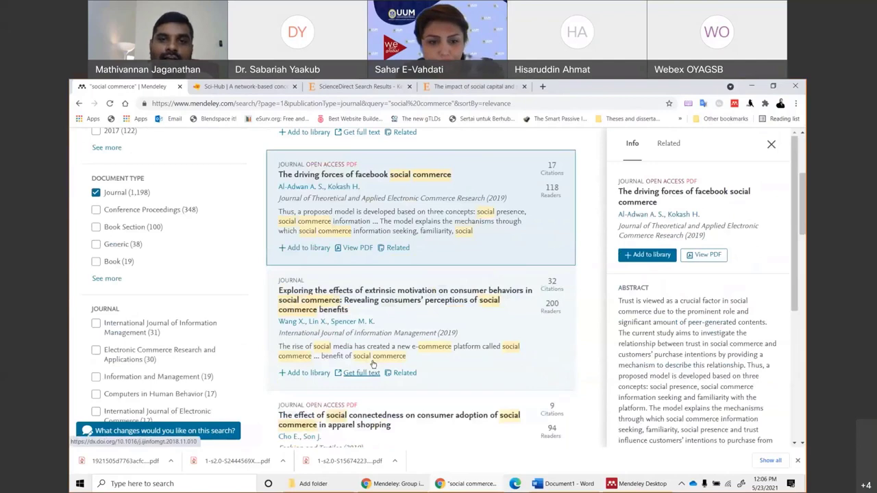
click(396, 248)
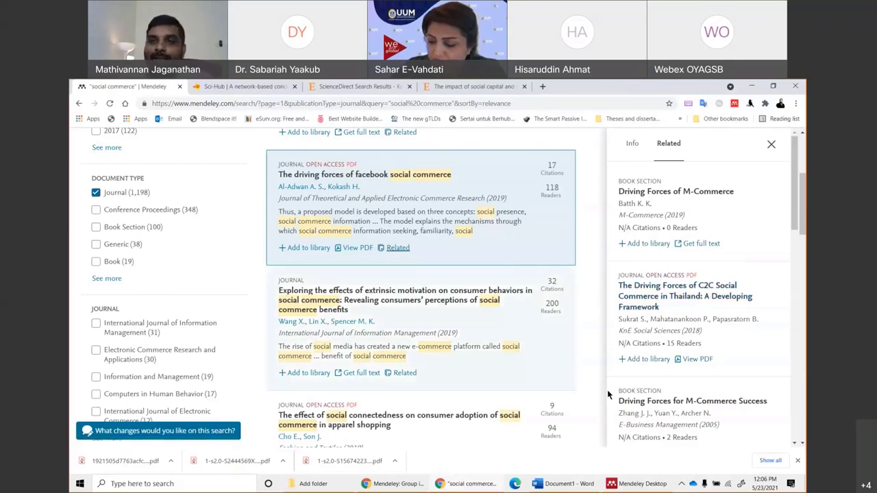
scroll(702, 294, up, 1)
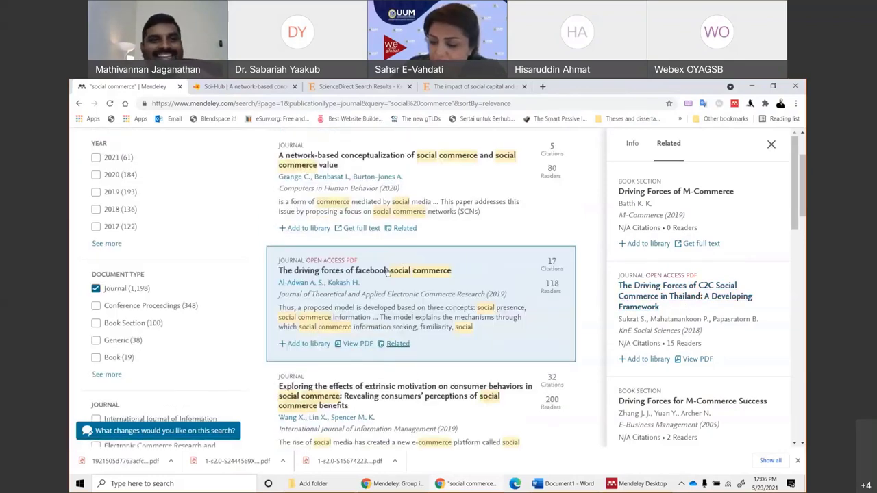
Add 'The driving forces of facebook social commerce' to the library from the search results.
scroll(376, 267, up, 2)
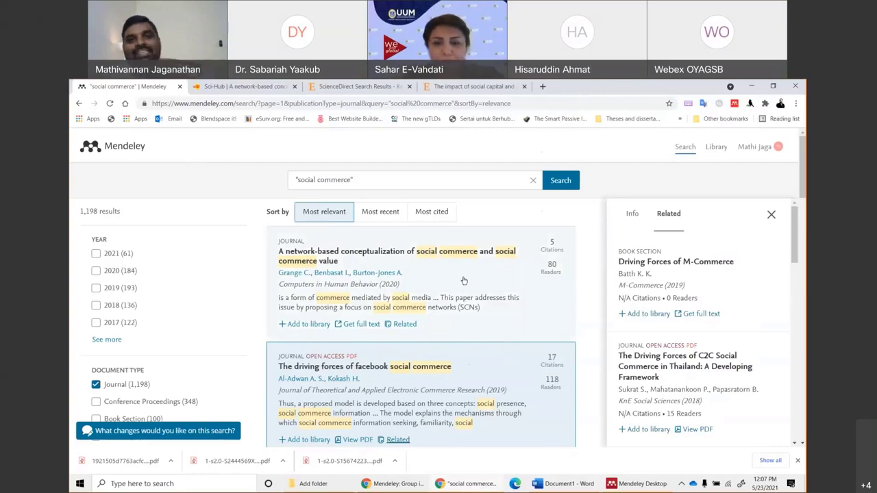
scroll(464, 281, down, 2)
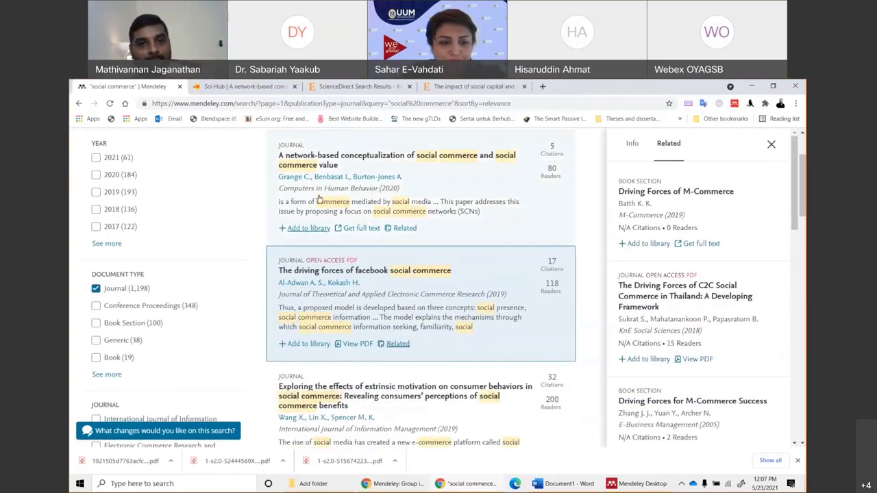
click(300, 345)
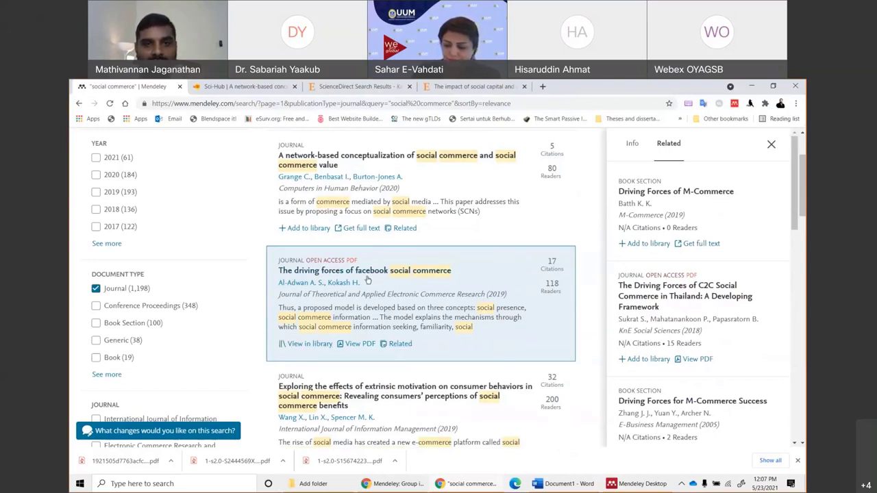
click(640, 483)
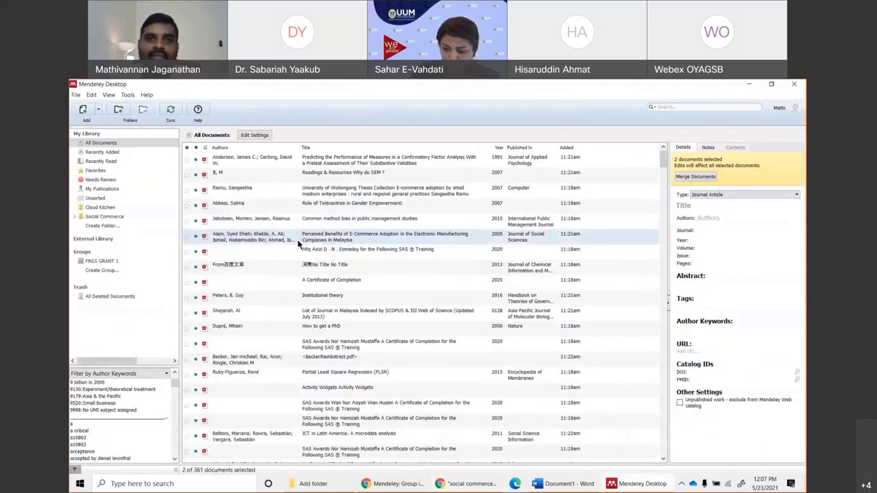
Sync Mendeley Desktop and sort by date added to show the new facebook article first.
click(171, 109)
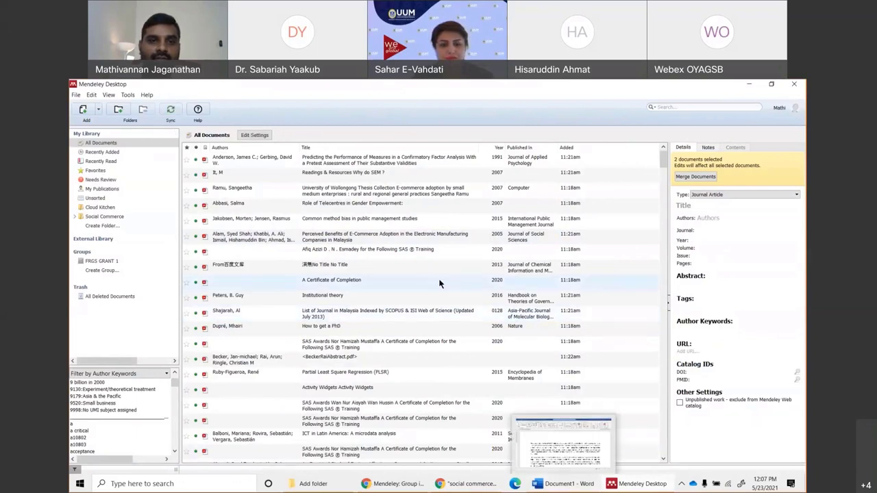
click(565, 148)
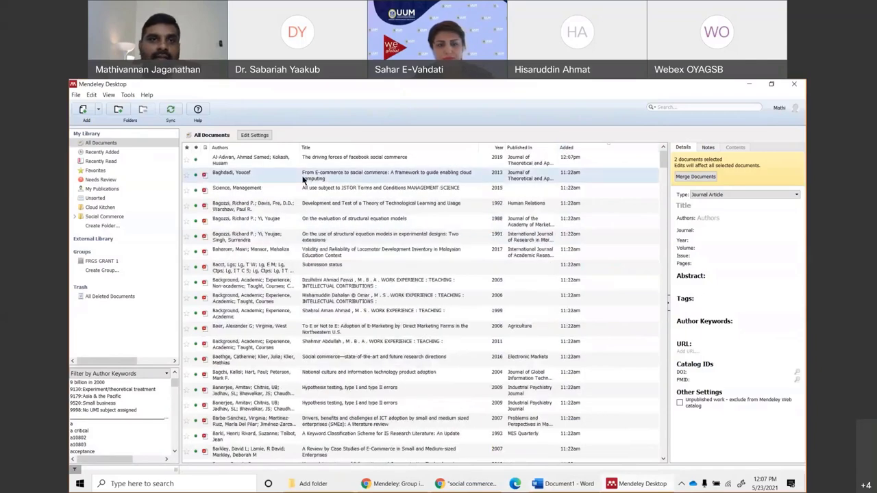
click(335, 161)
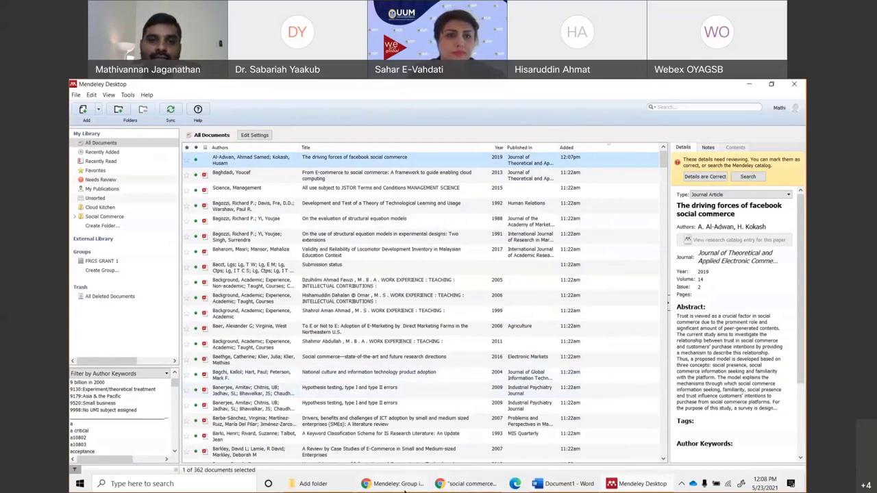
Minimise Mendeley Desktop to return to the social commerce results in the browser.
click(400, 486)
click(446, 487)
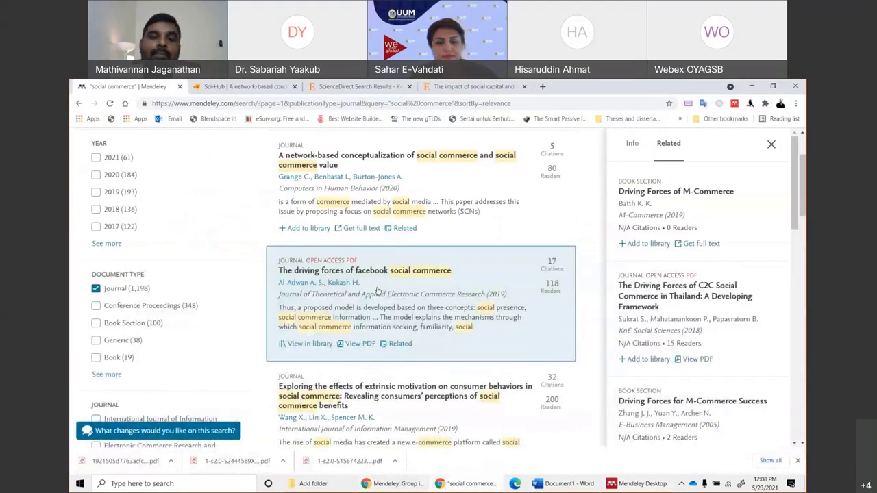
click(644, 485)
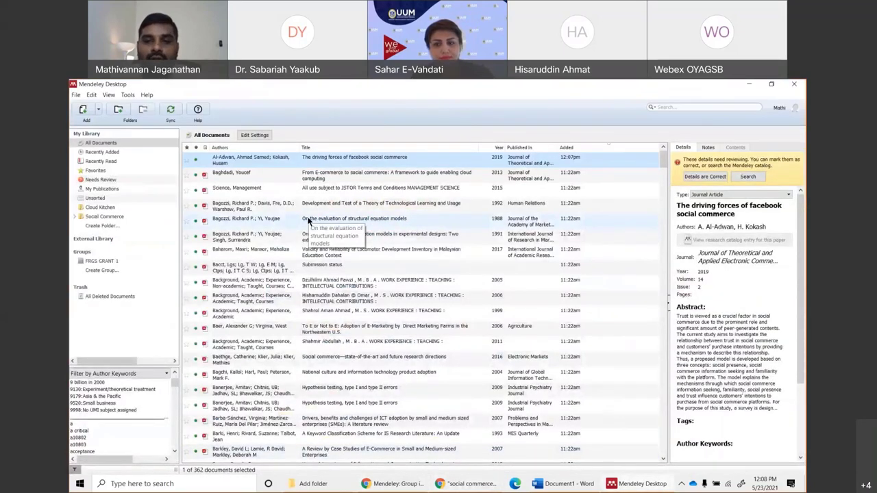
click(644, 485)
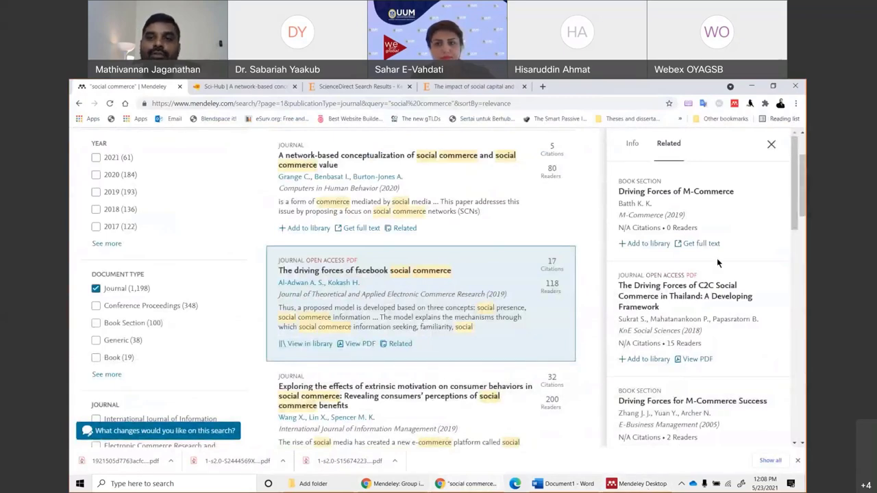
scroll(106, 192, up, 1)
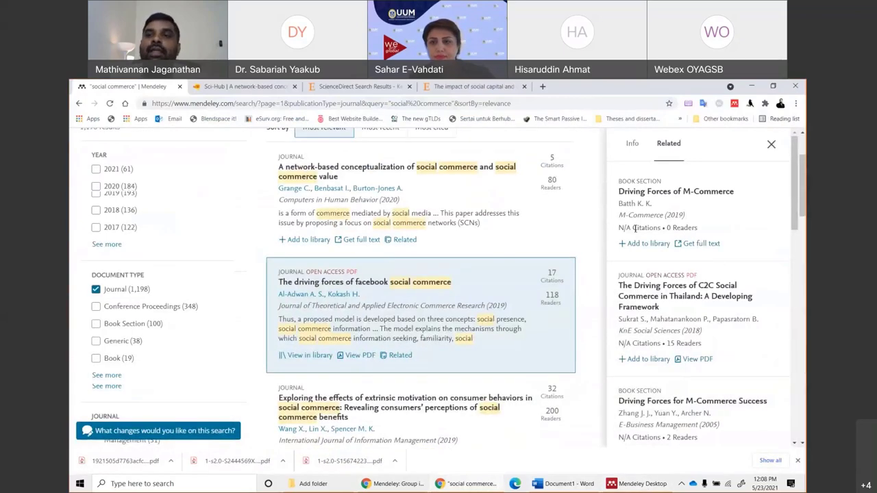
scroll(636, 228, up, 2)
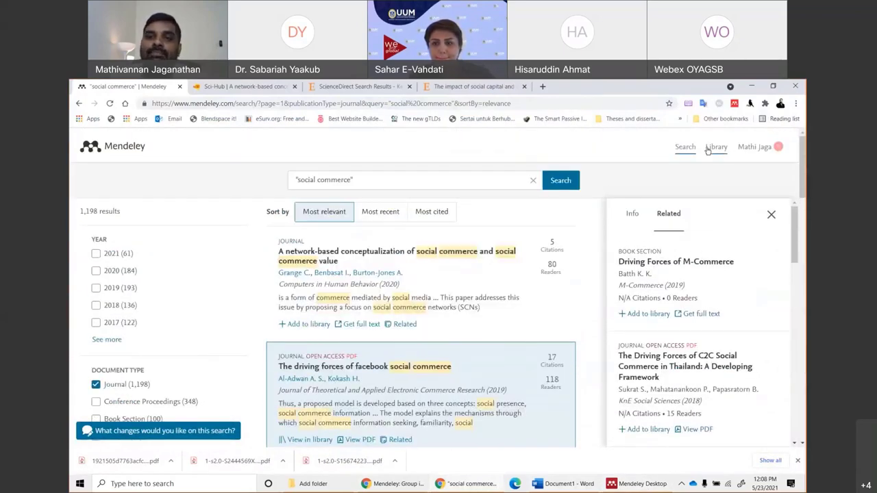
Confirm 'The driving forces of facebook social commerce' tops the online library's All References, then return to Word.
click(706, 149)
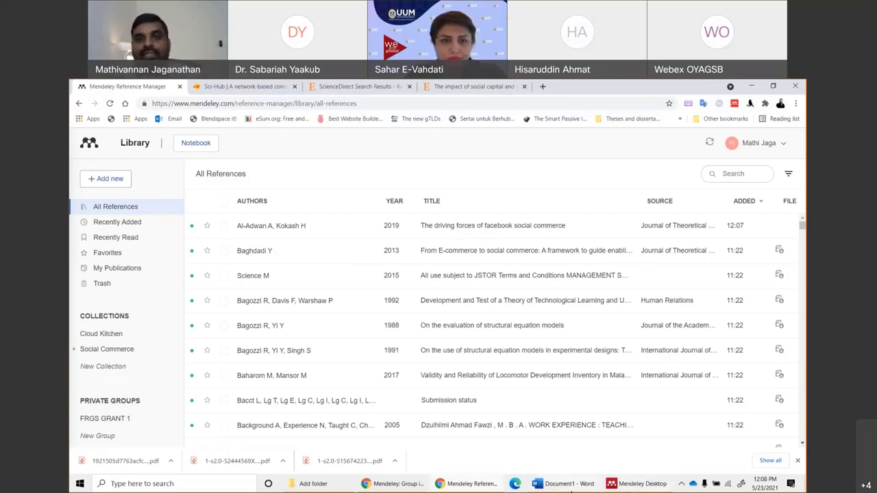
click(570, 486)
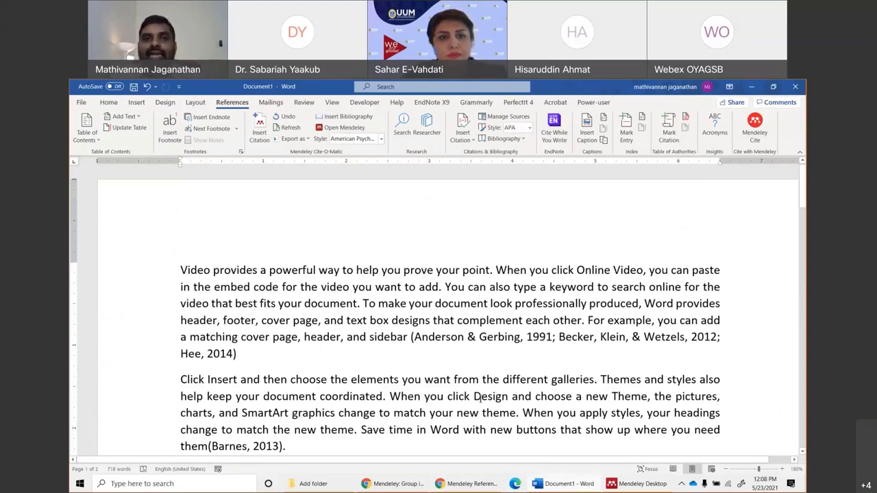
click(381, 138)
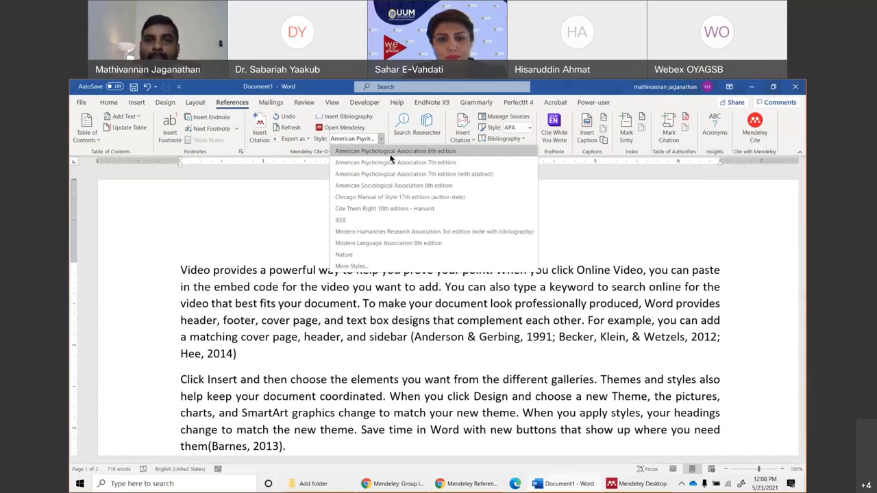
click(394, 150)
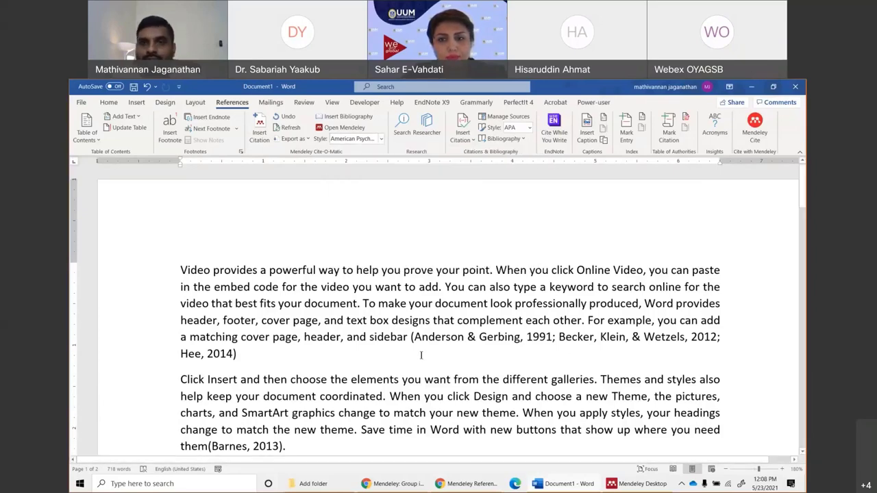
scroll(419, 367, down, 3)
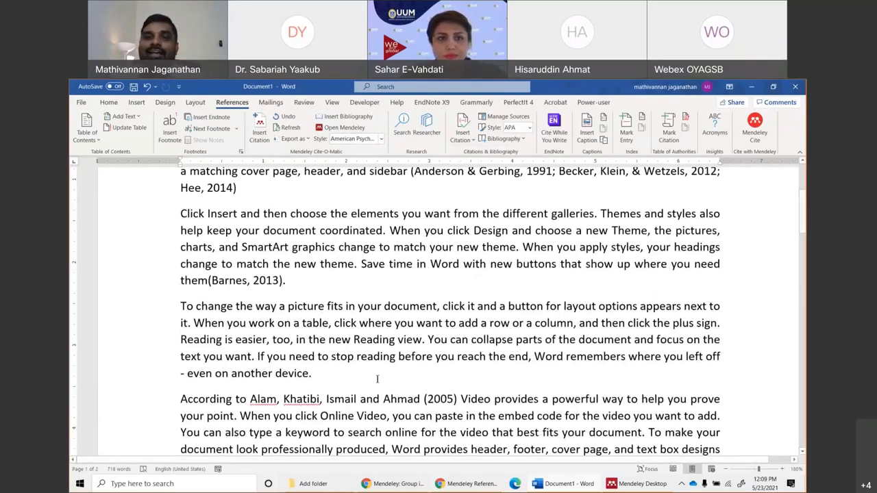
scroll(437, 411, down, 1)
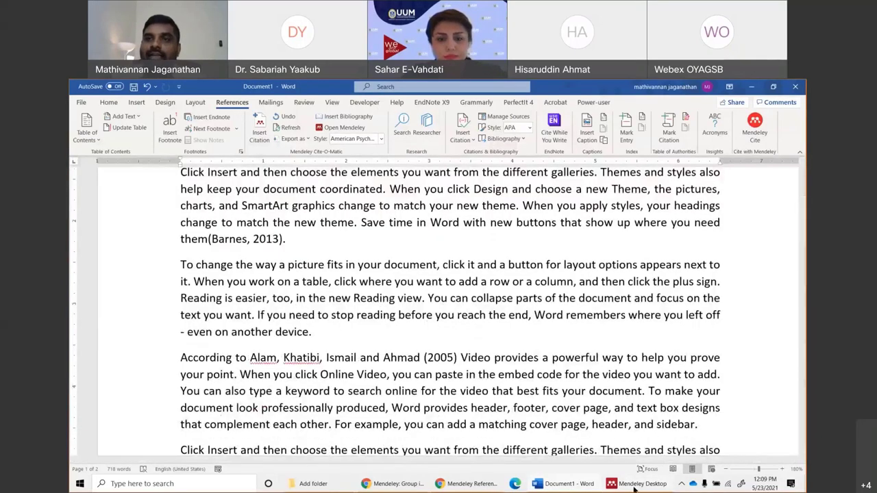
click(635, 485)
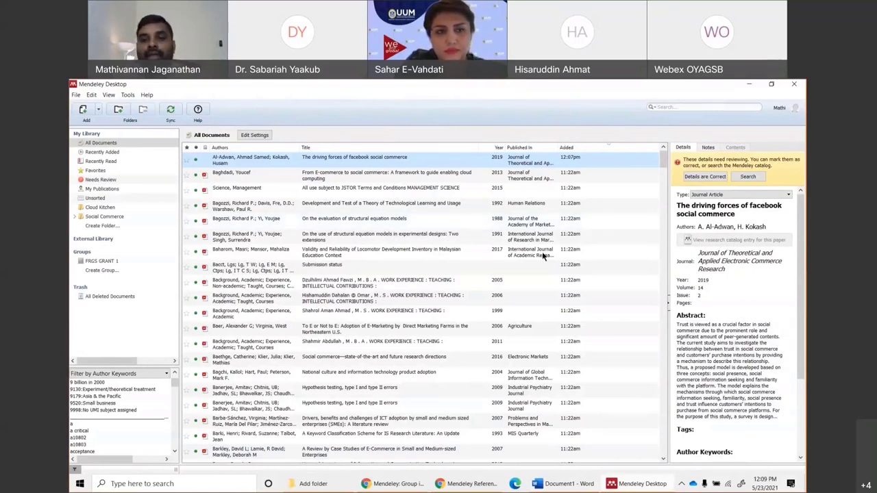
click(568, 483)
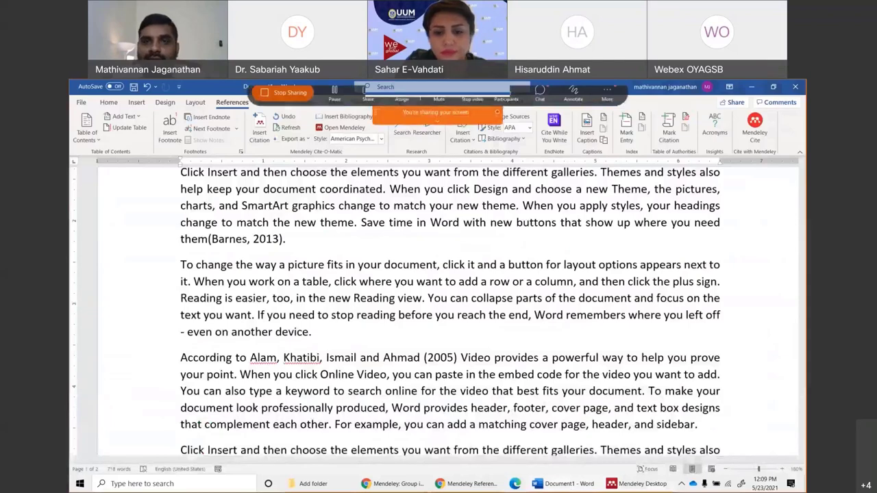